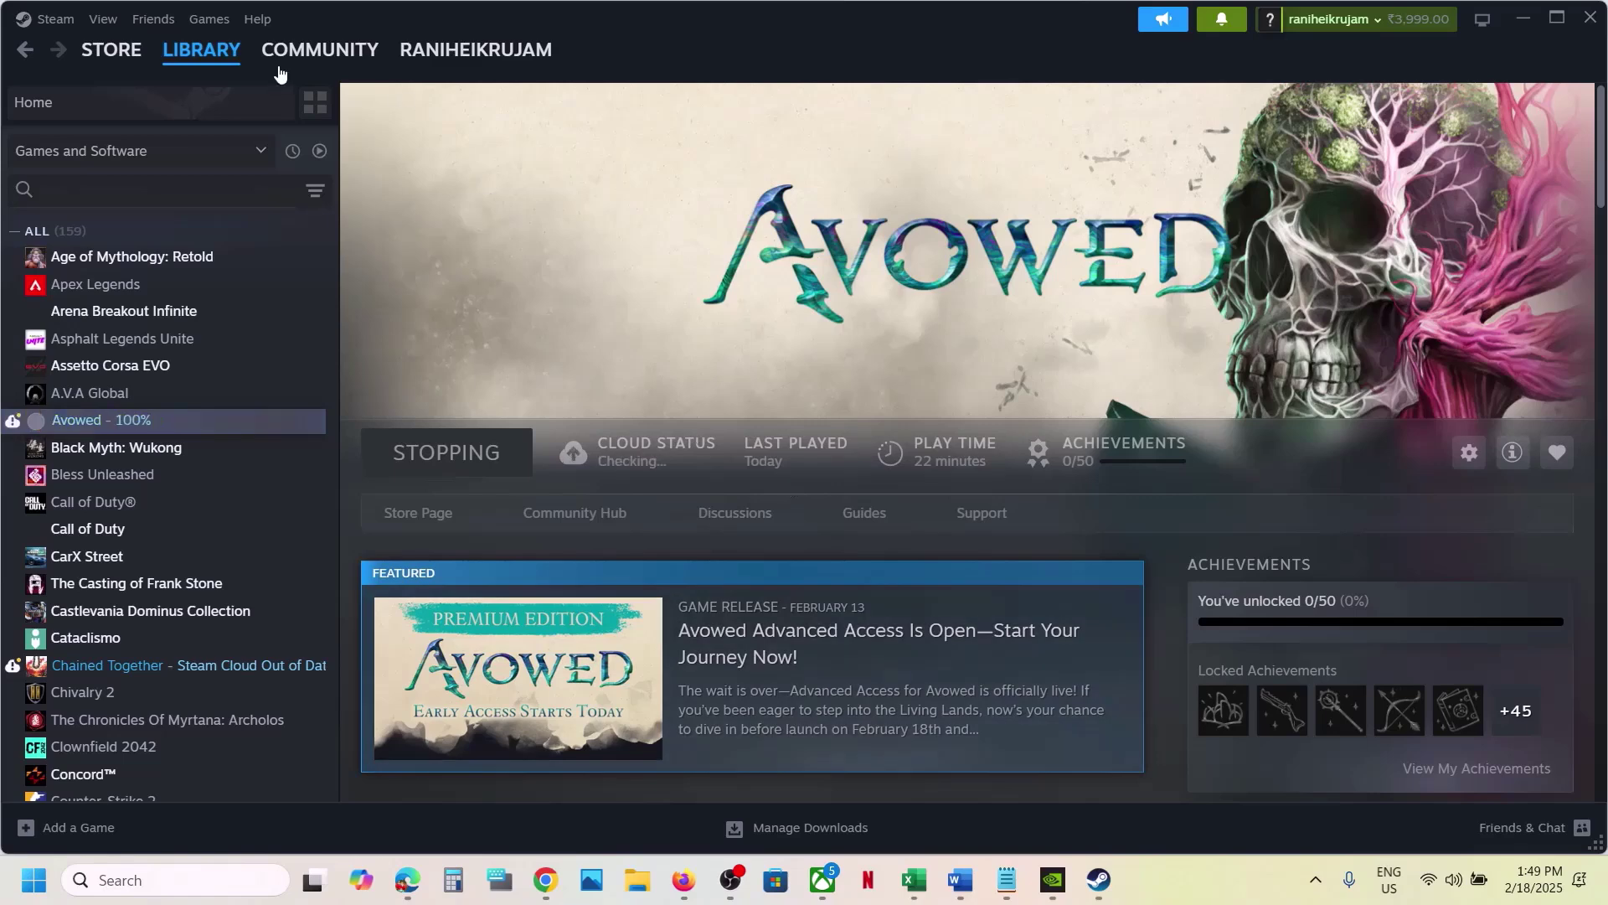
Check Steam's Exit option, and read Step 1 on restarting Steam and using launch options in the Word document.
click(43, 18)
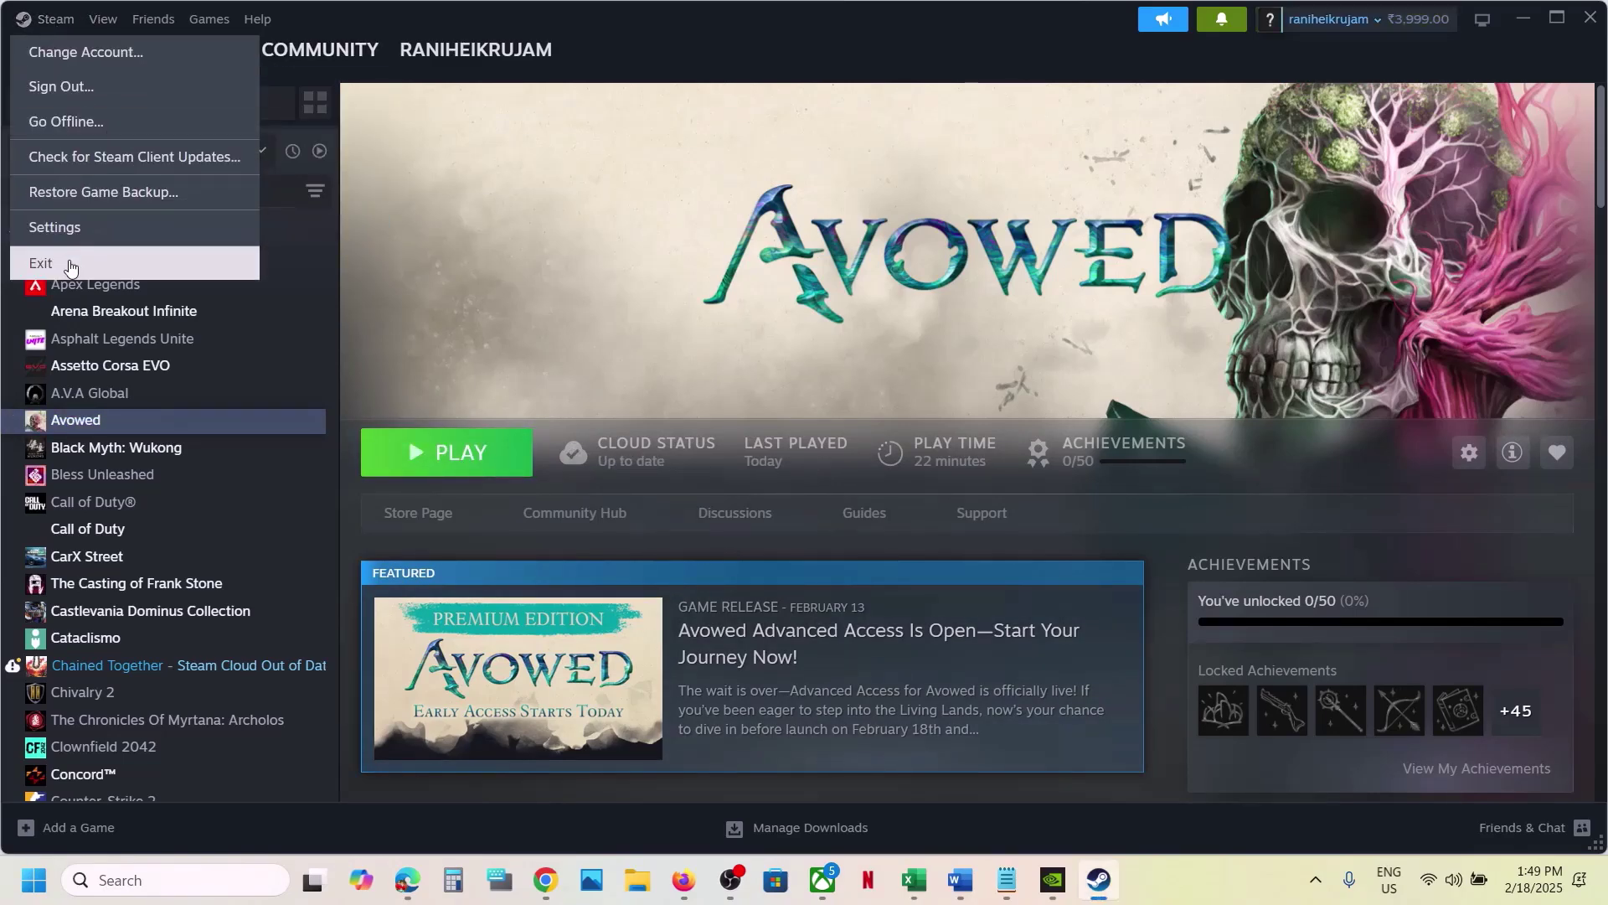
click(490, 274)
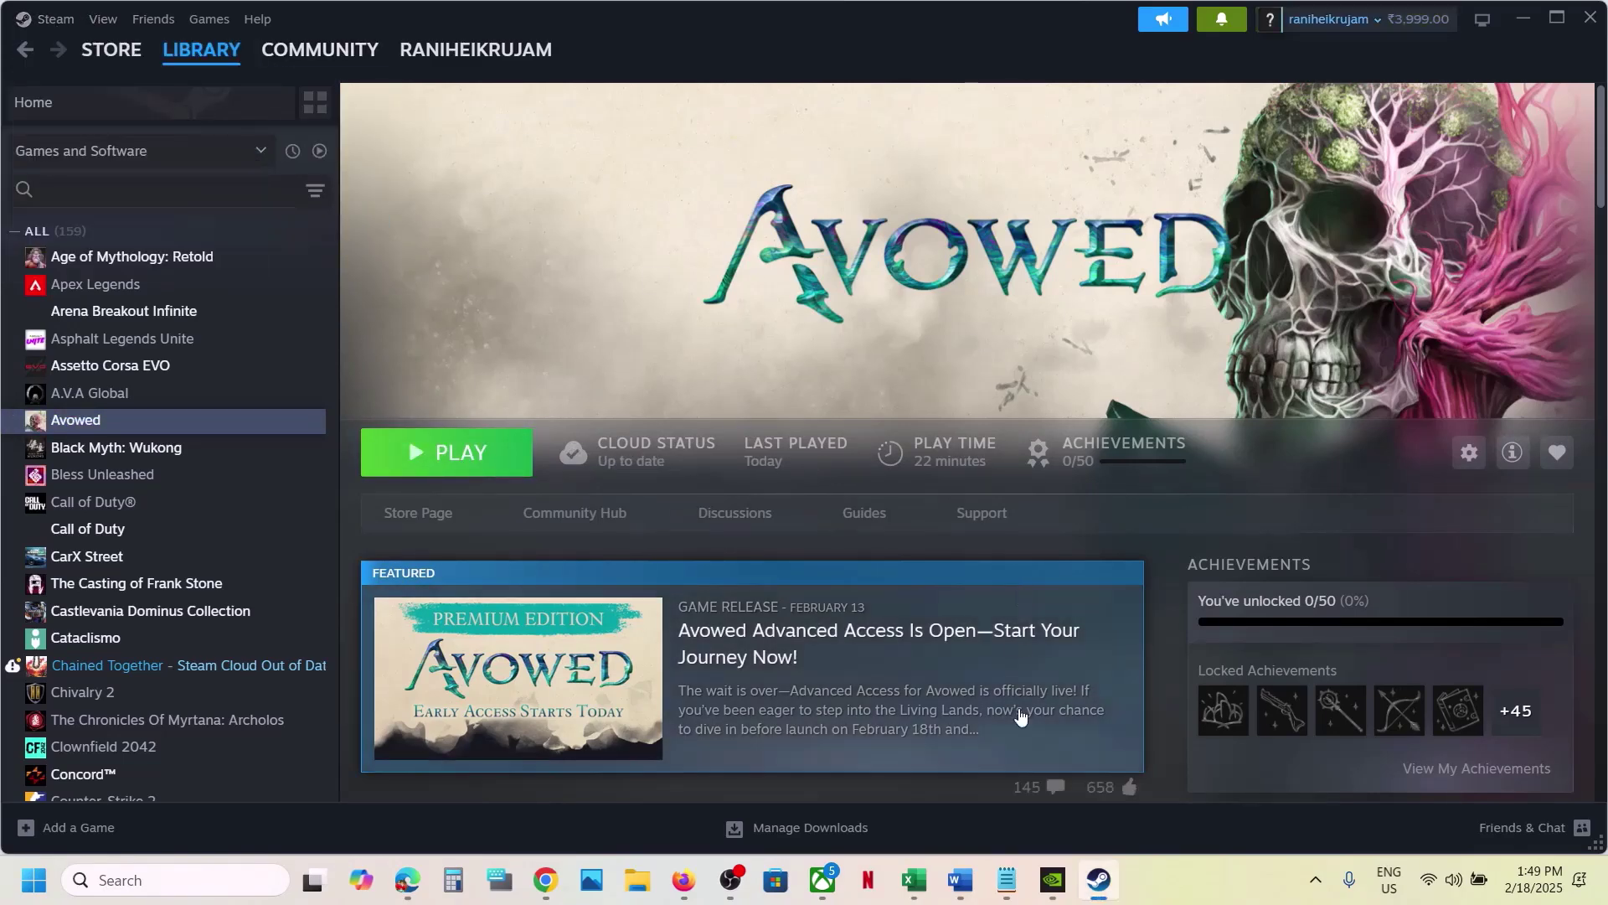
click(973, 864)
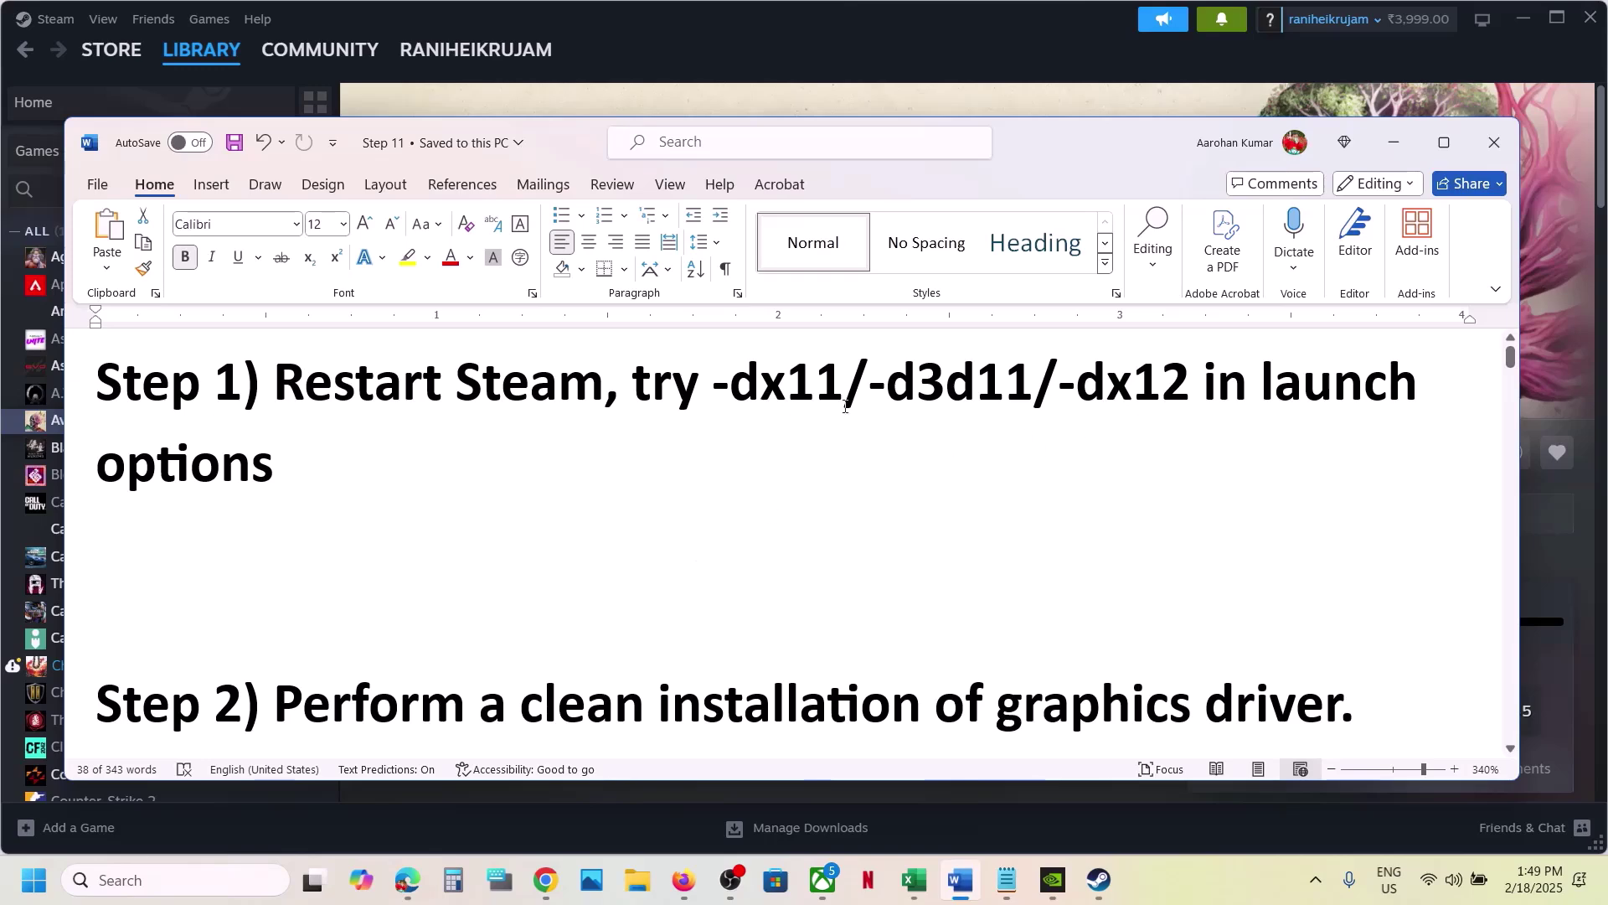
drag(660, 392, 1029, 387)
click(790, 53)
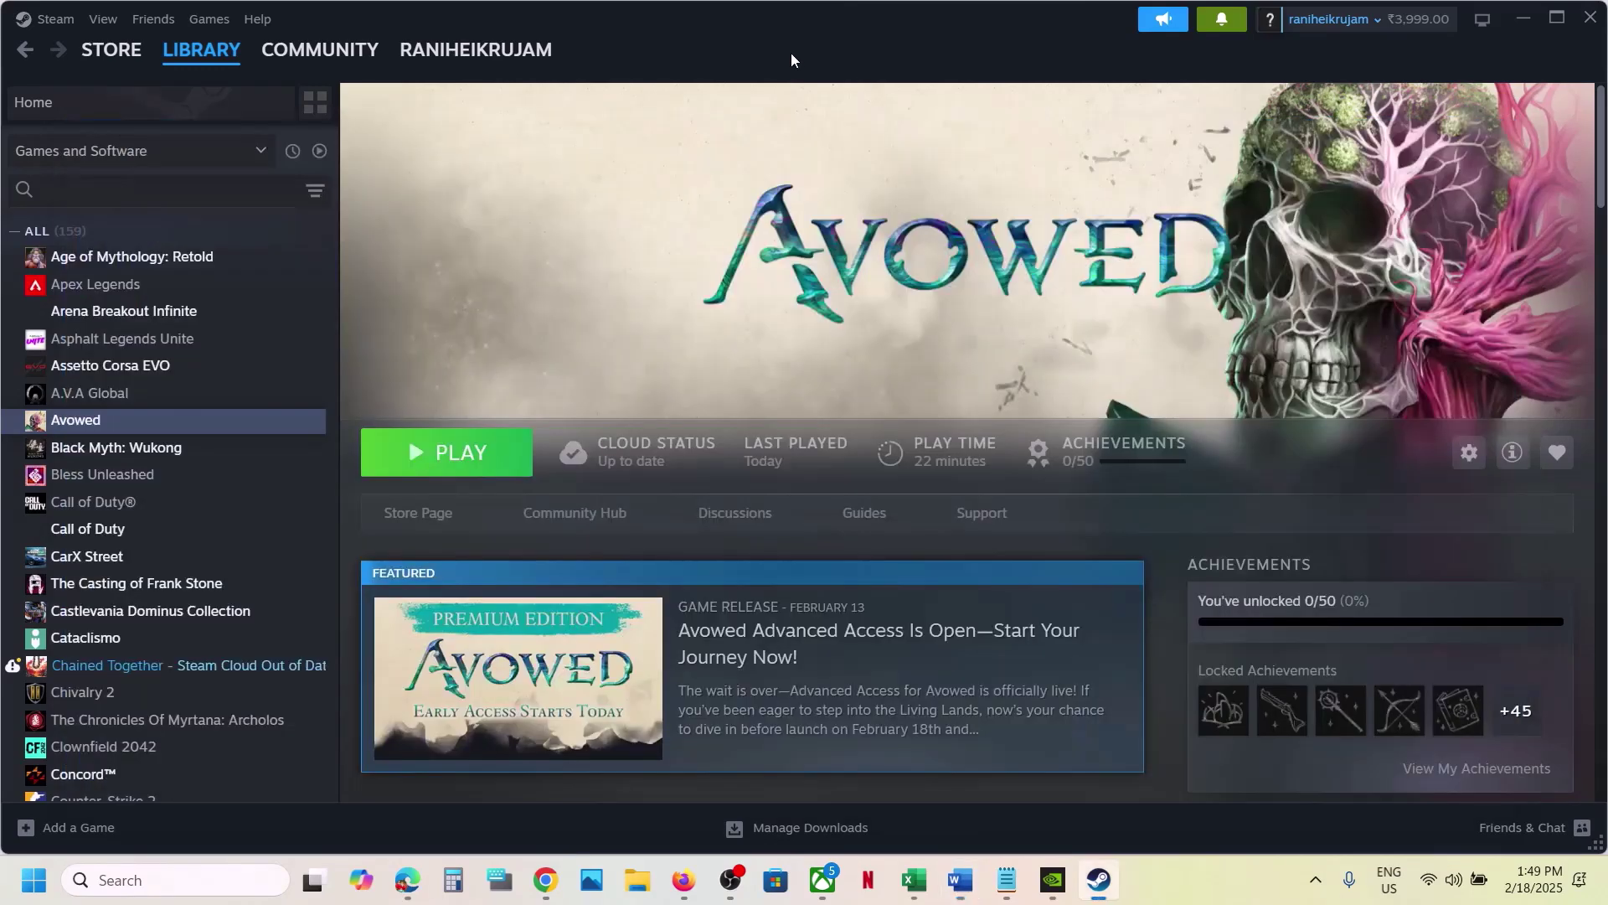
Check the launch options in Avowed's properties in Steam, and close the properties.
right_click(161, 425)
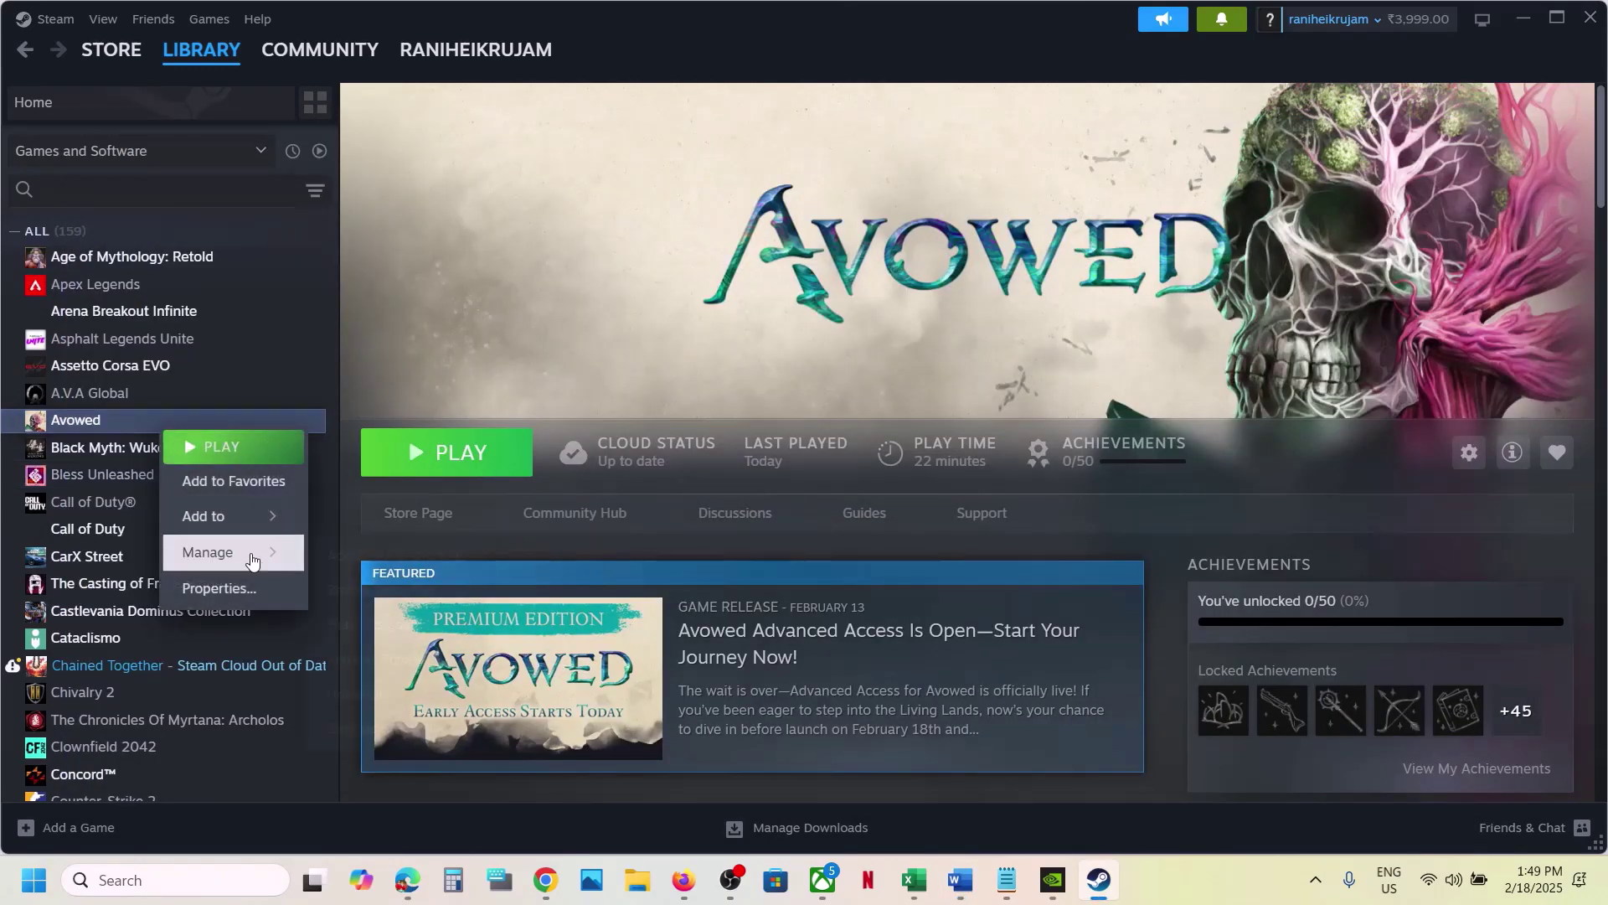
click(215, 585)
click(642, 581)
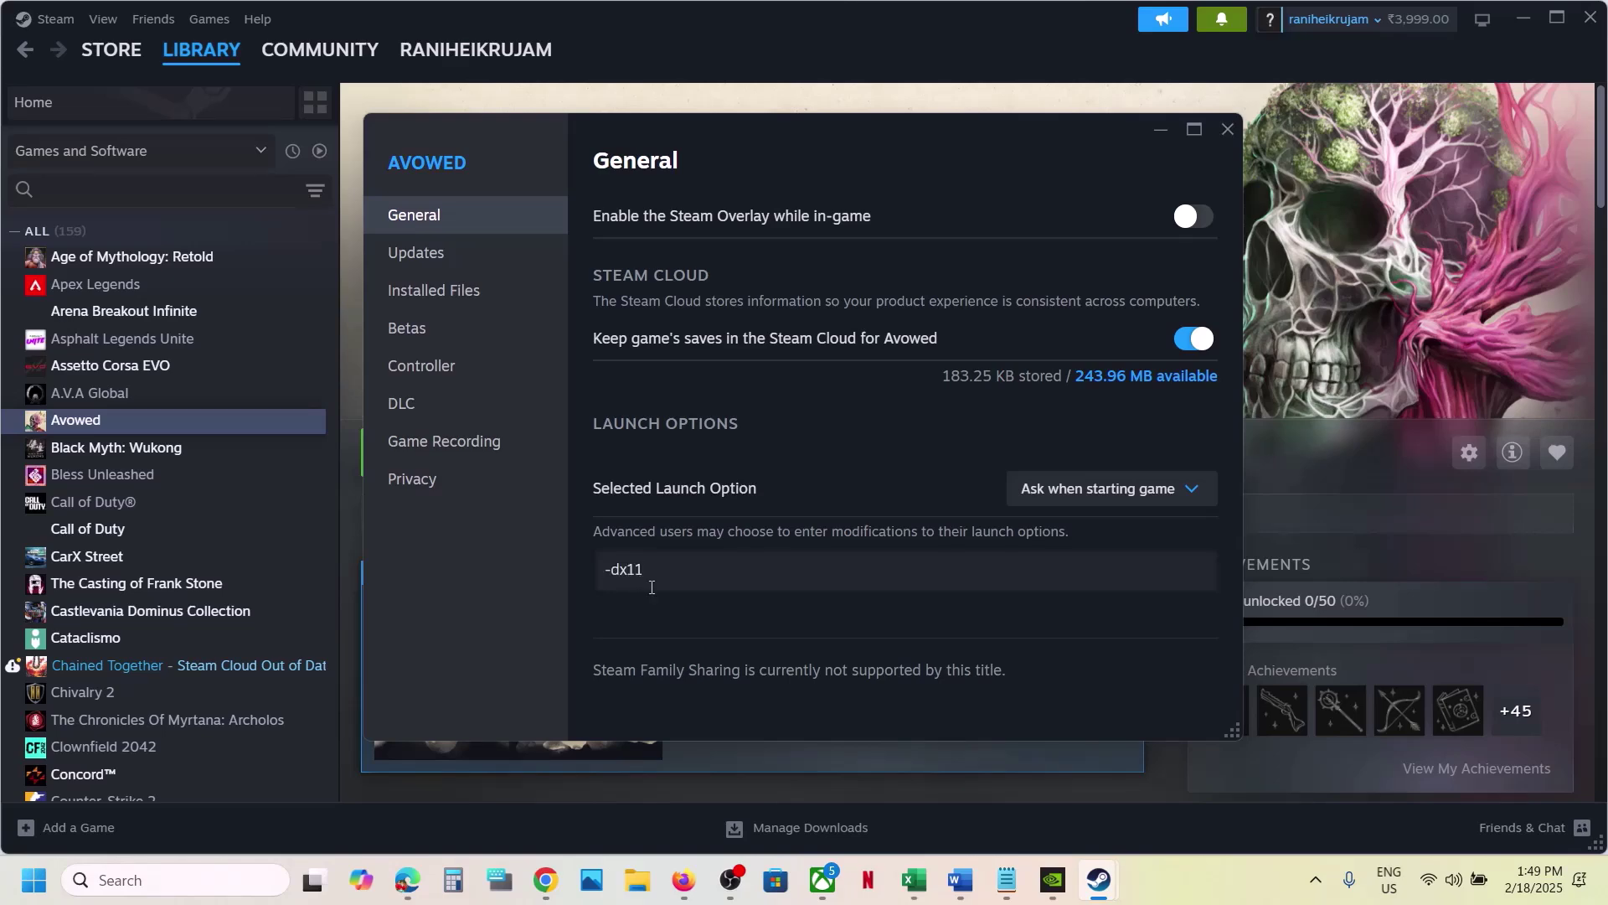
click(1227, 129)
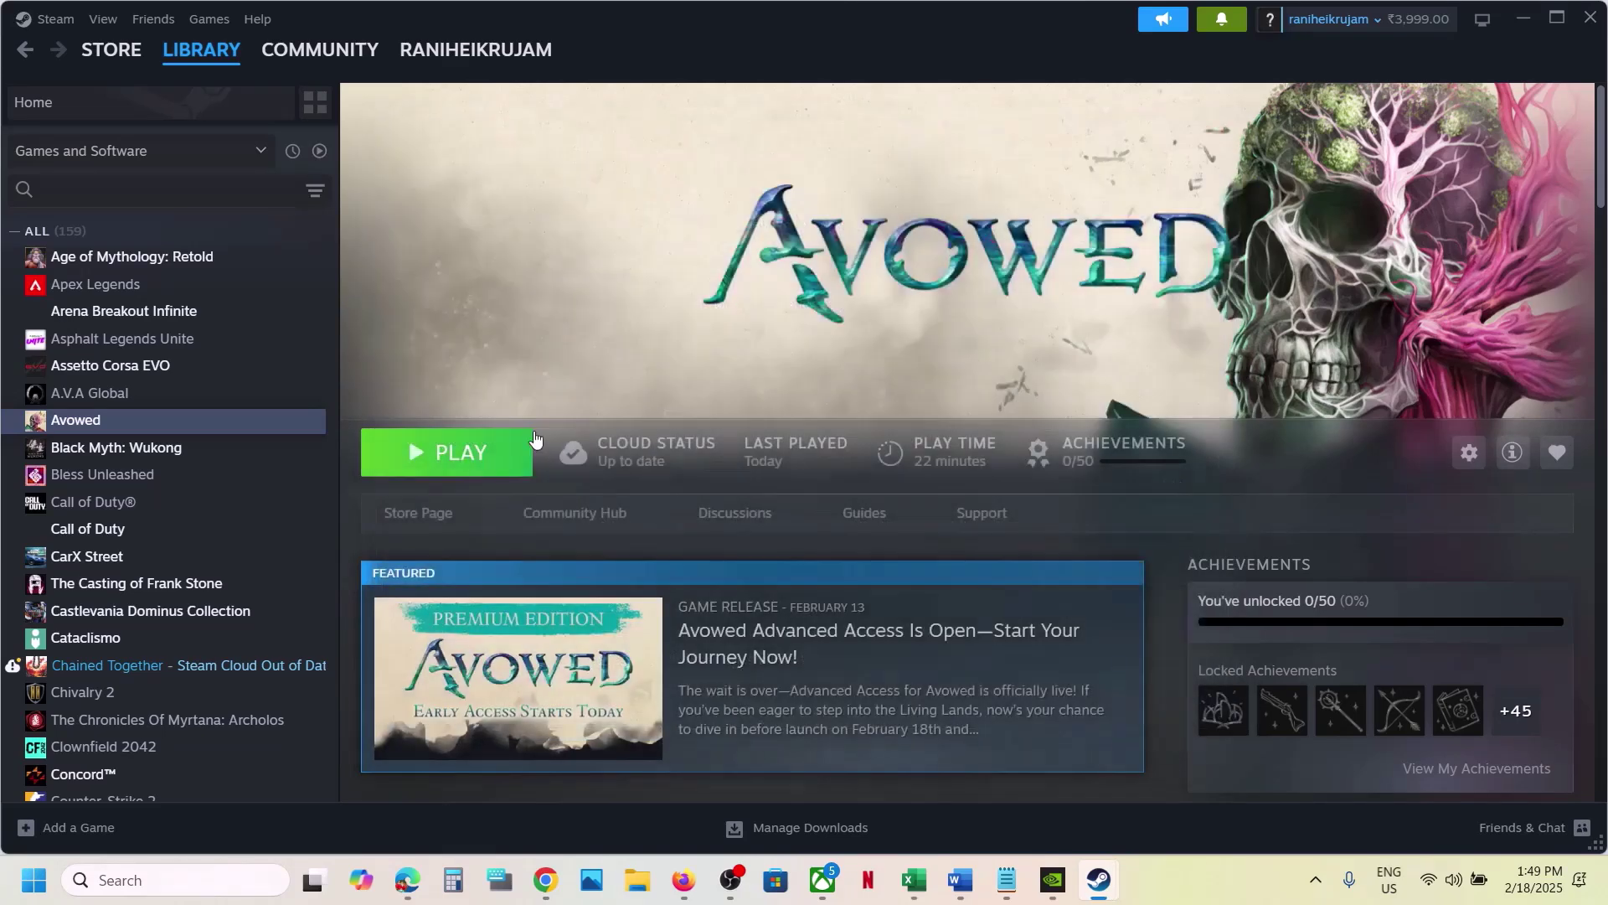
Try -d3d11 and -dx12 one after the other as Avowed's launch option.
right_click(204, 419)
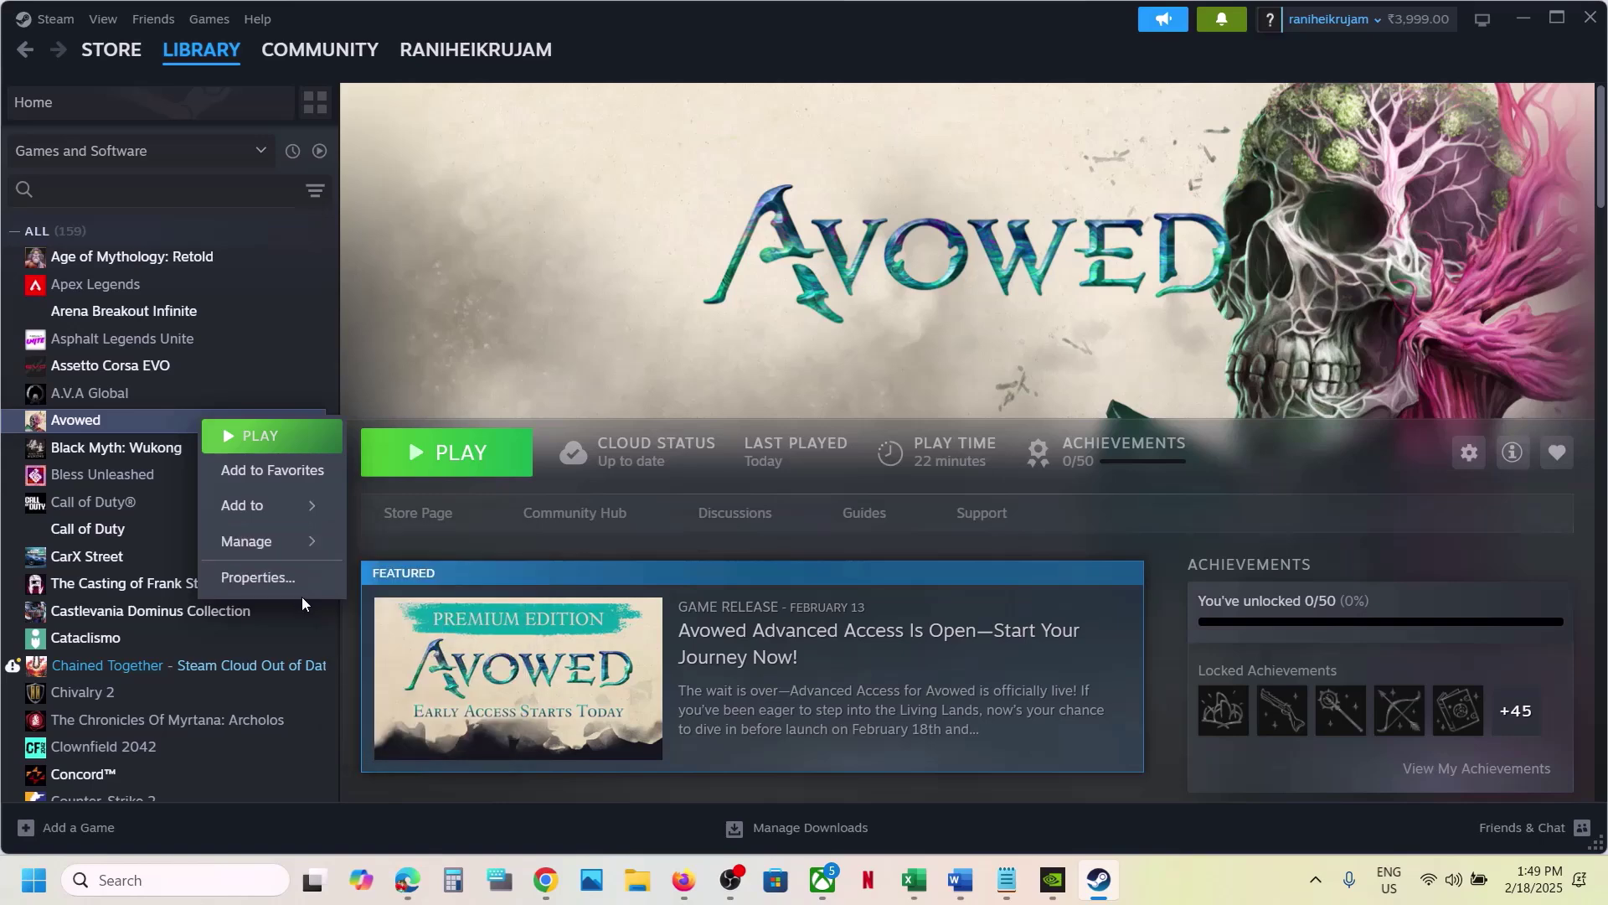
click(310, 580)
drag(654, 580, 491, 611)
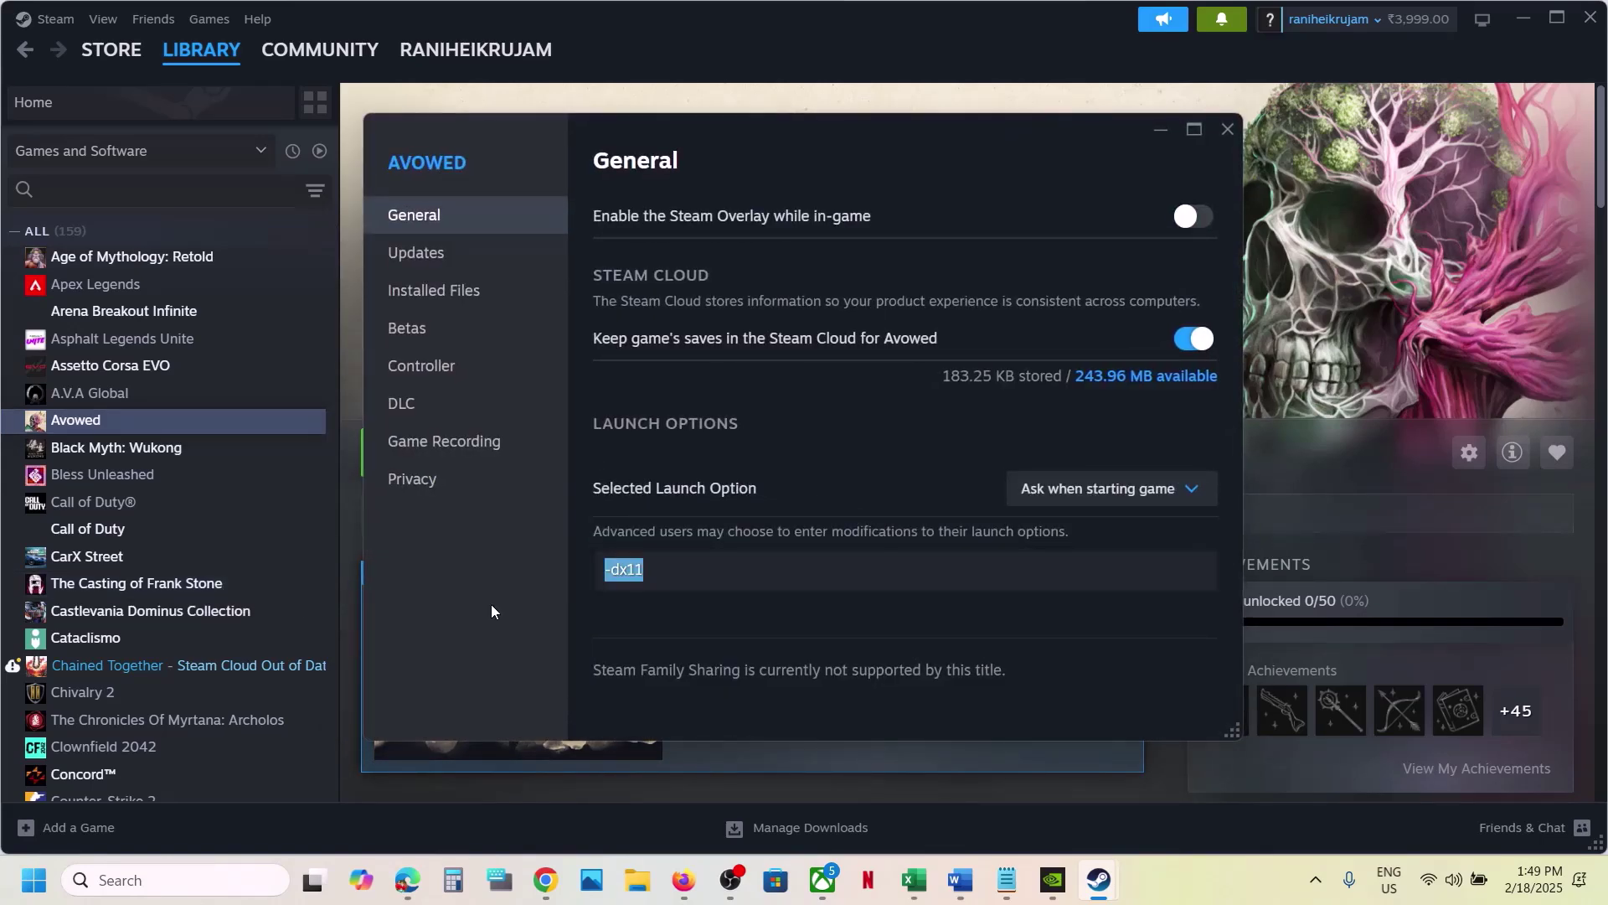
text(-d3d11)
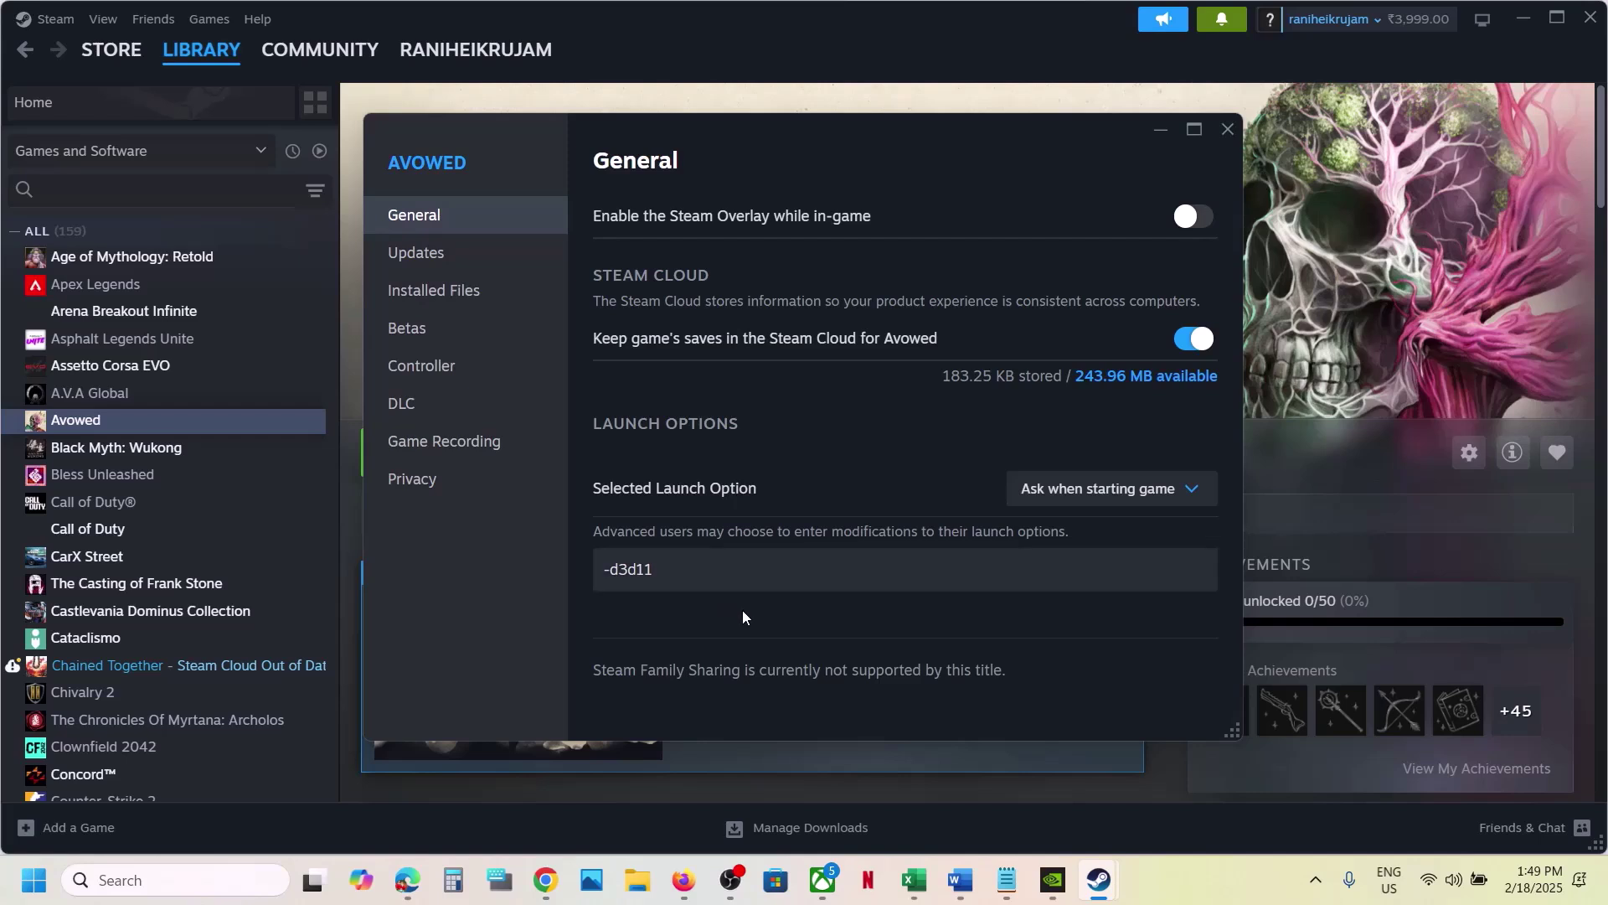
drag(657, 570, 584, 571)
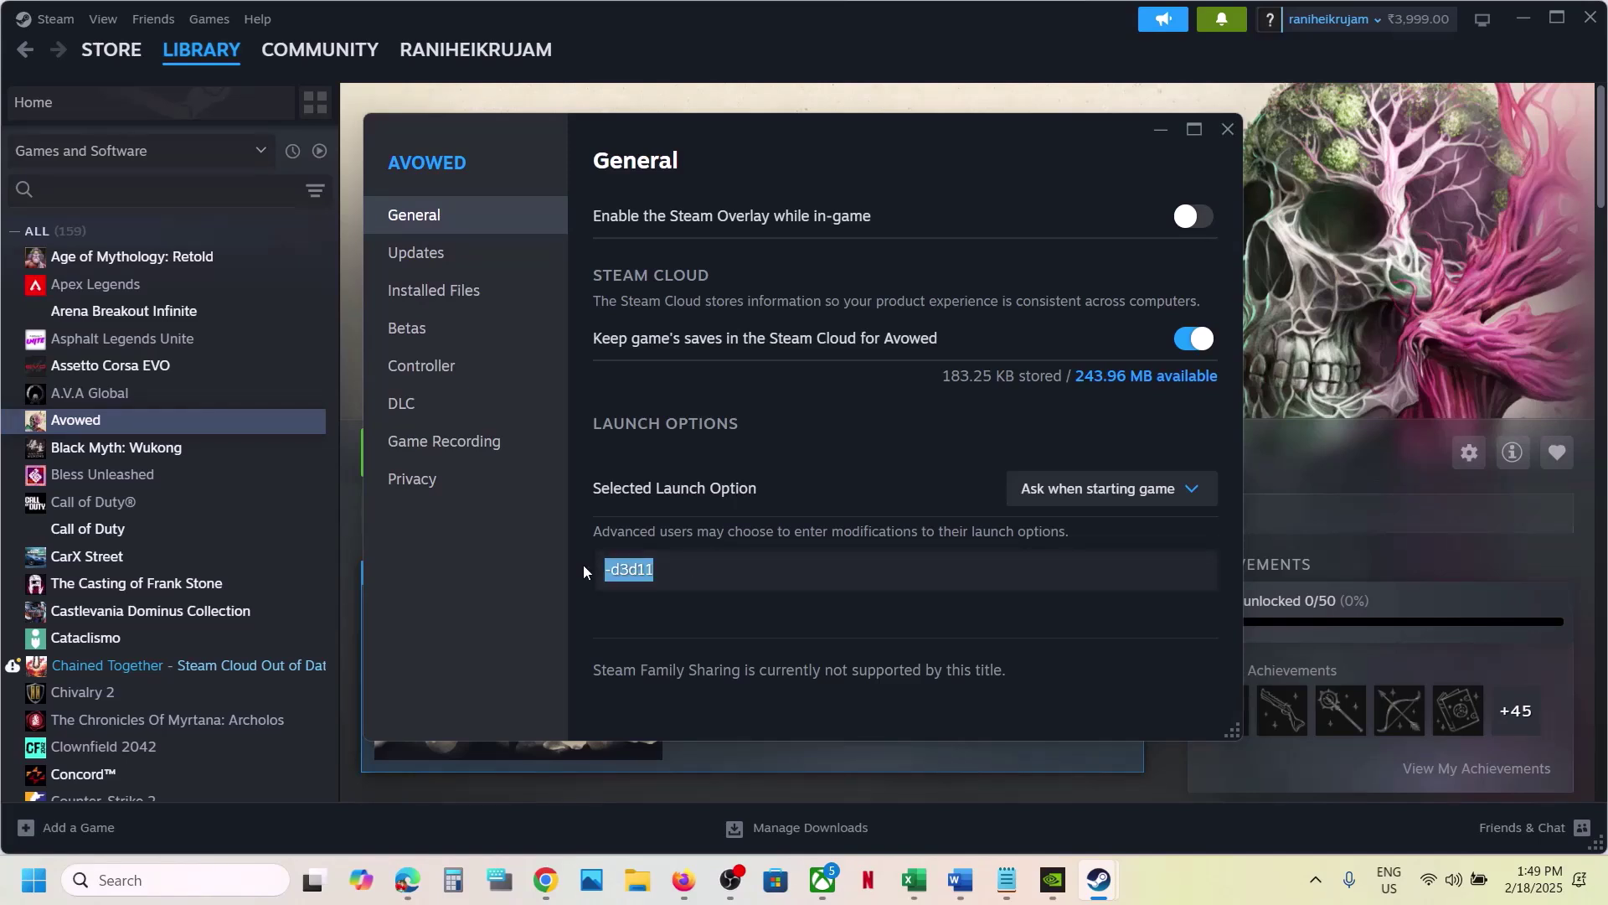
text(-dx12)
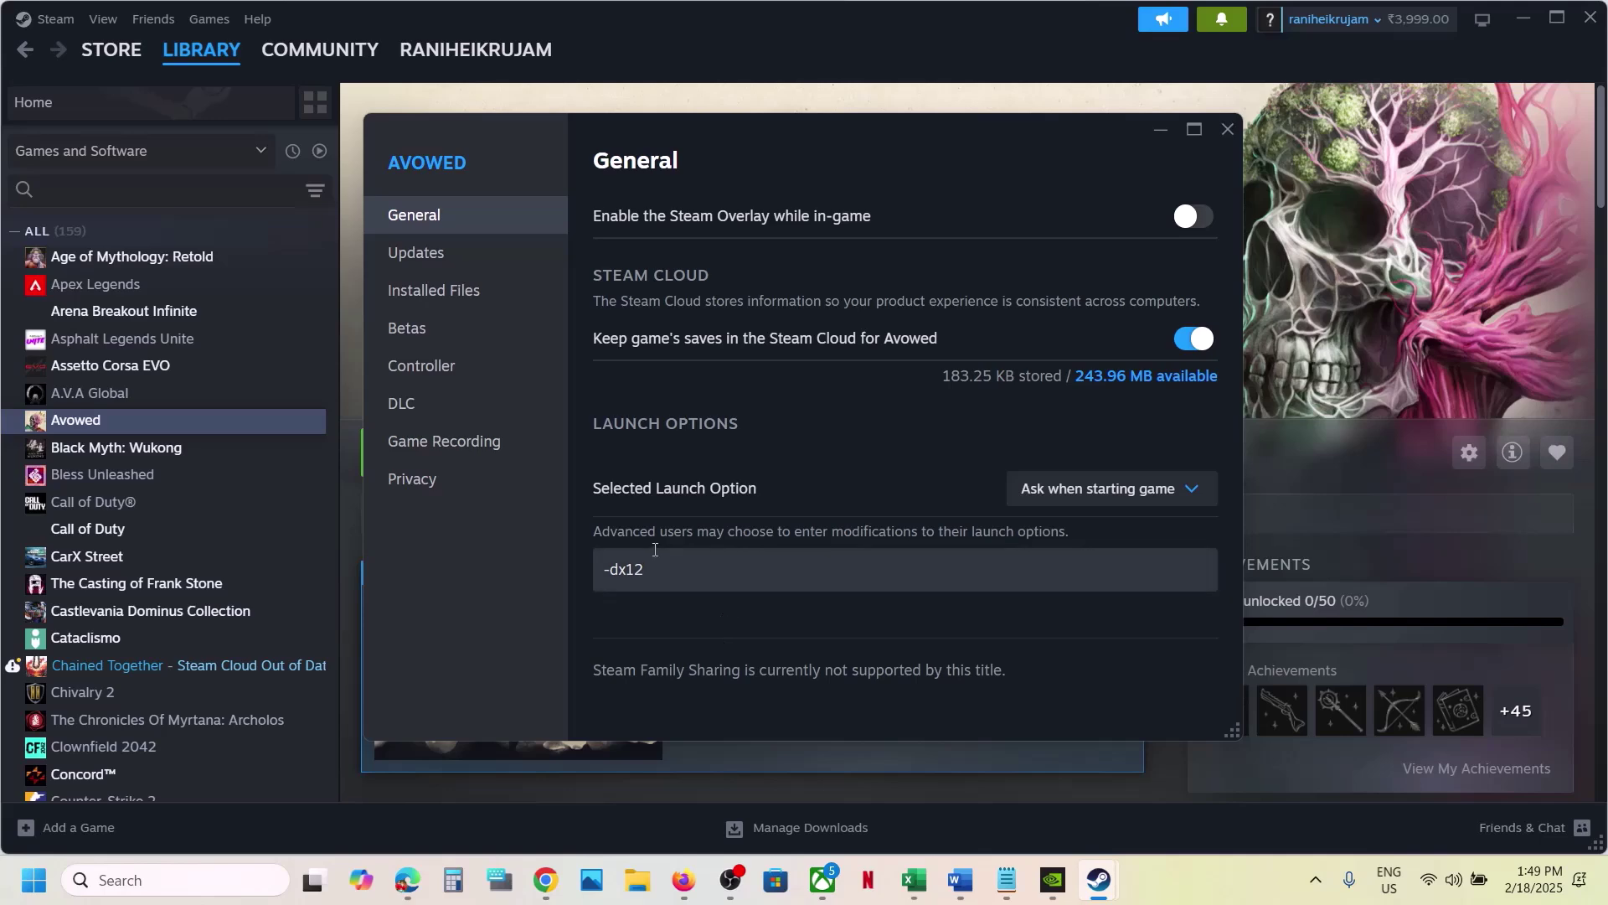
Clear Avowed's launch options and close its properties.
drag(658, 569, 553, 566)
key(BackSpace)
click(645, 675)
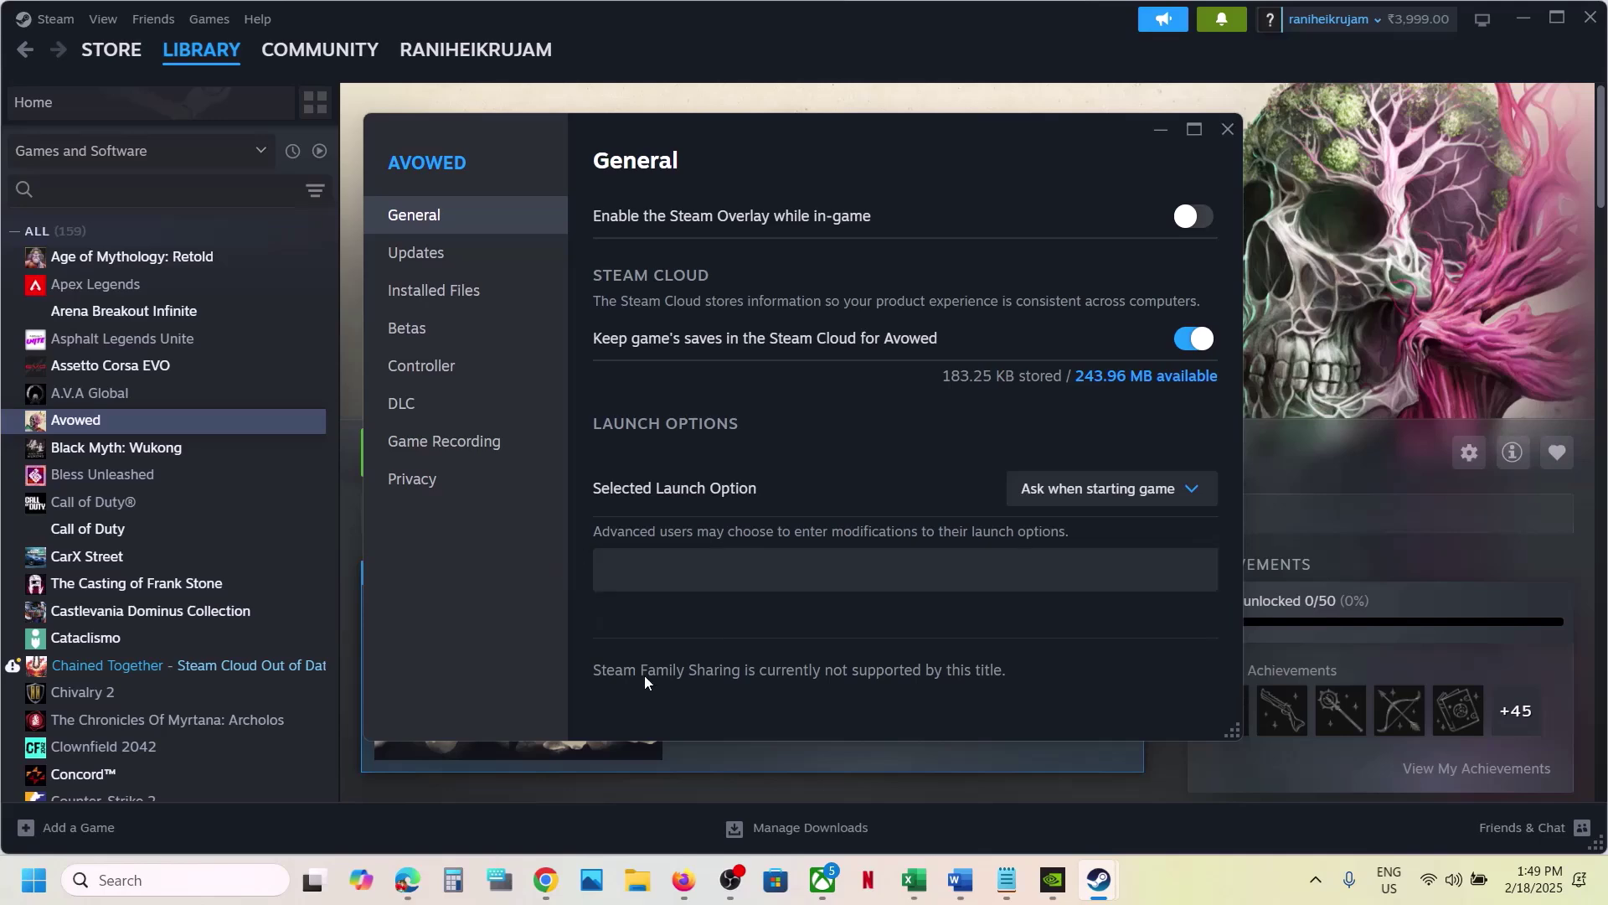
click(1228, 129)
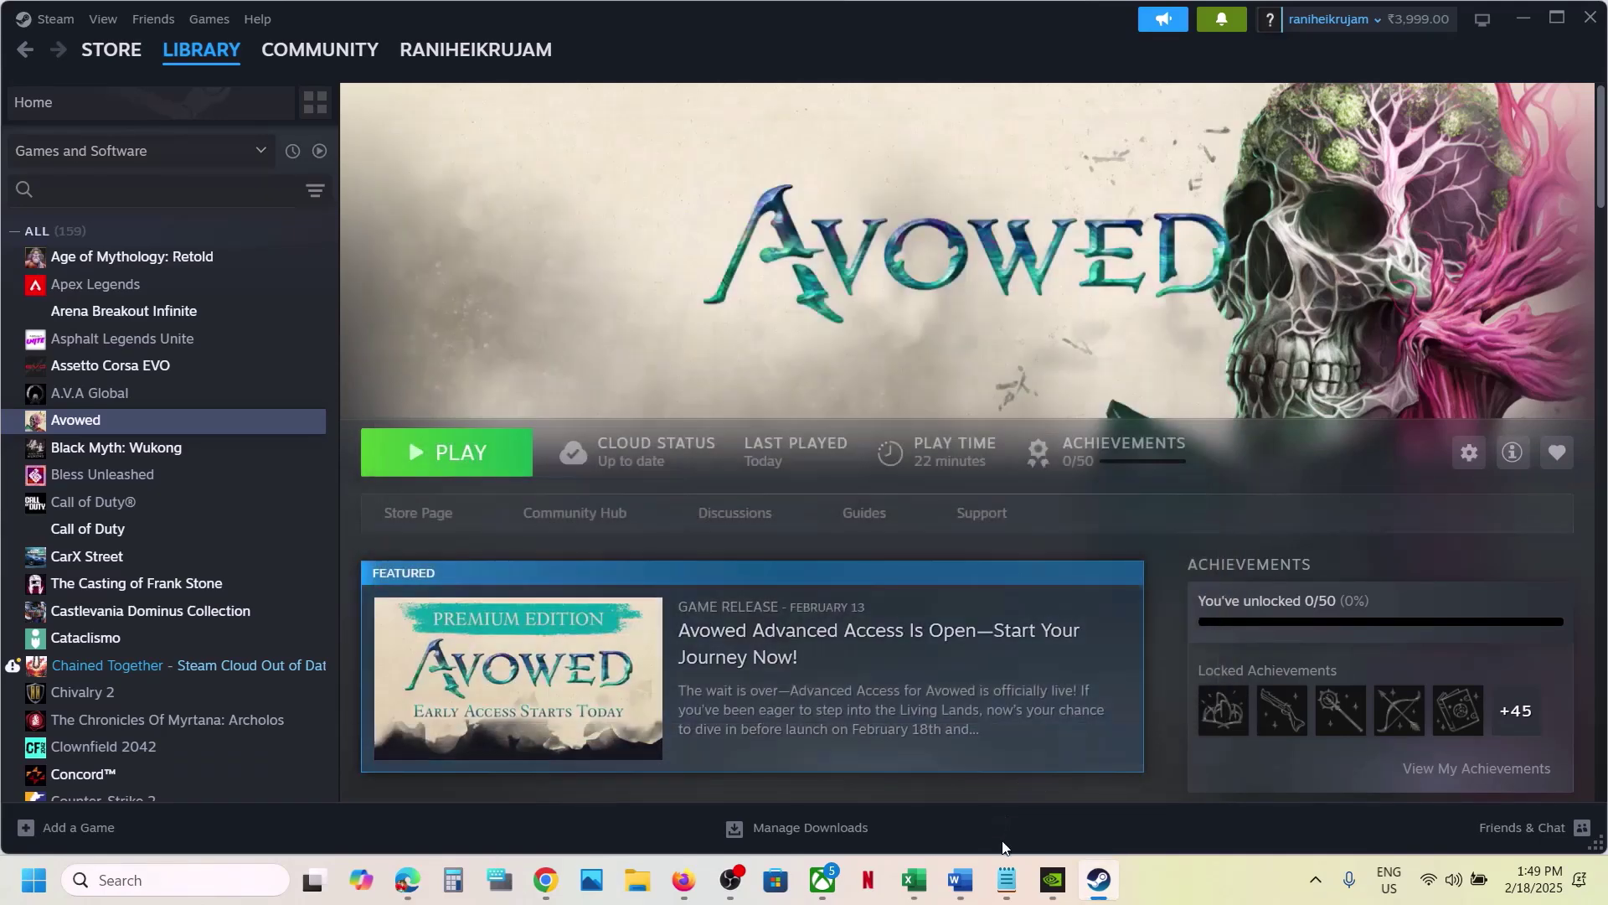
Switch to the Word document and read Step 2 on the clean graphics driver installation, including the NVIDIA and AMD links.
click(960, 879)
scroll(557, 553, down, 5)
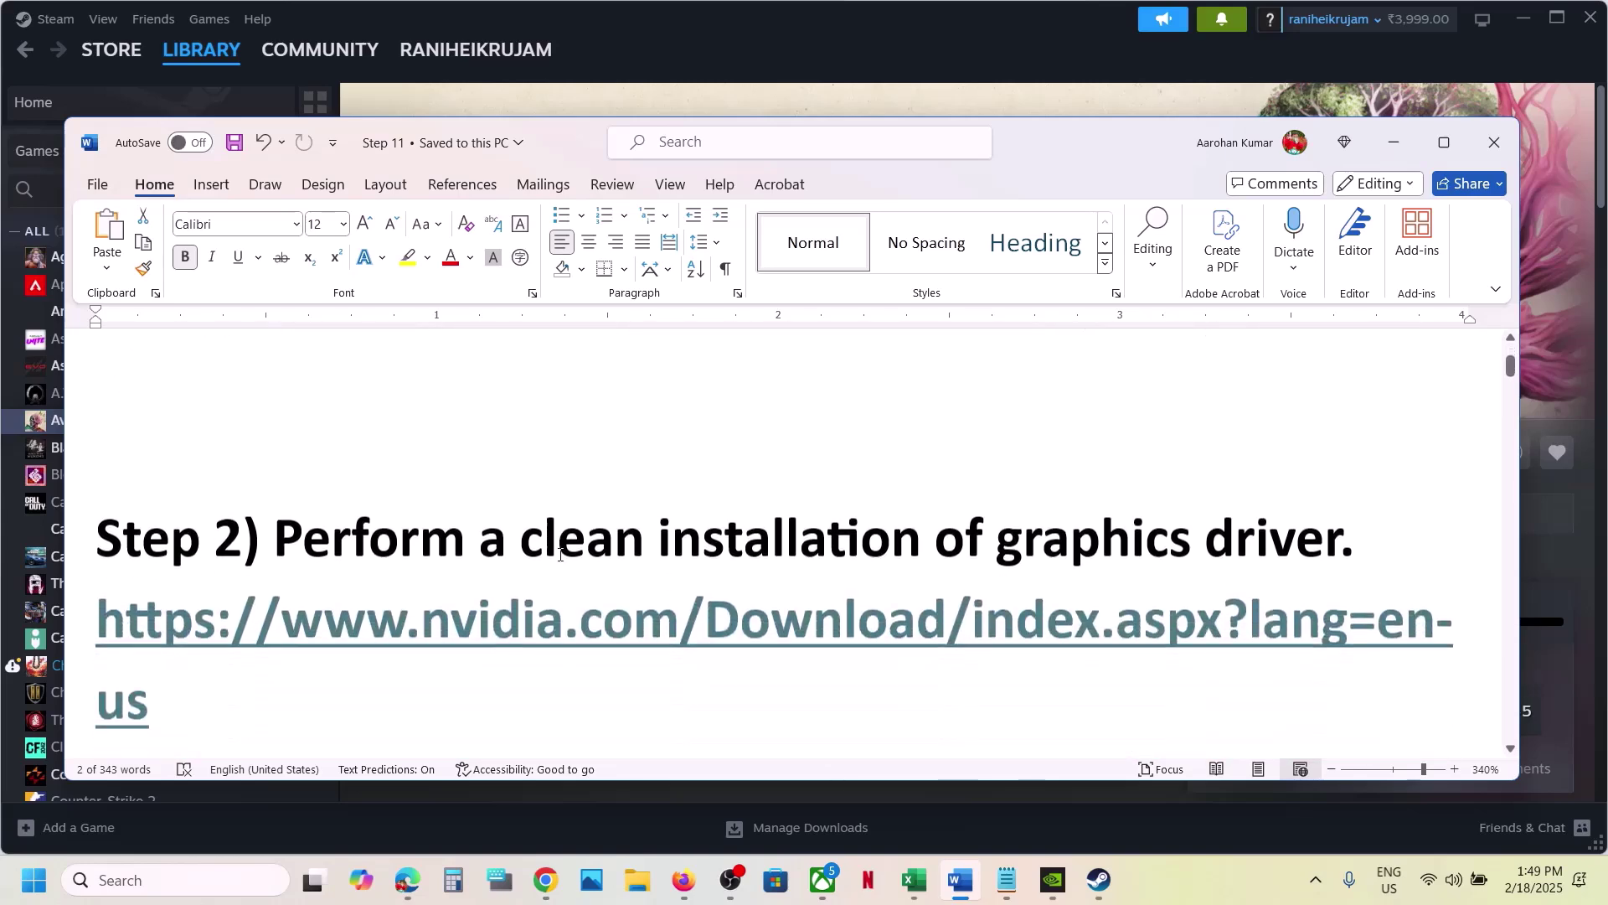
drag(277, 439, 1183, 441)
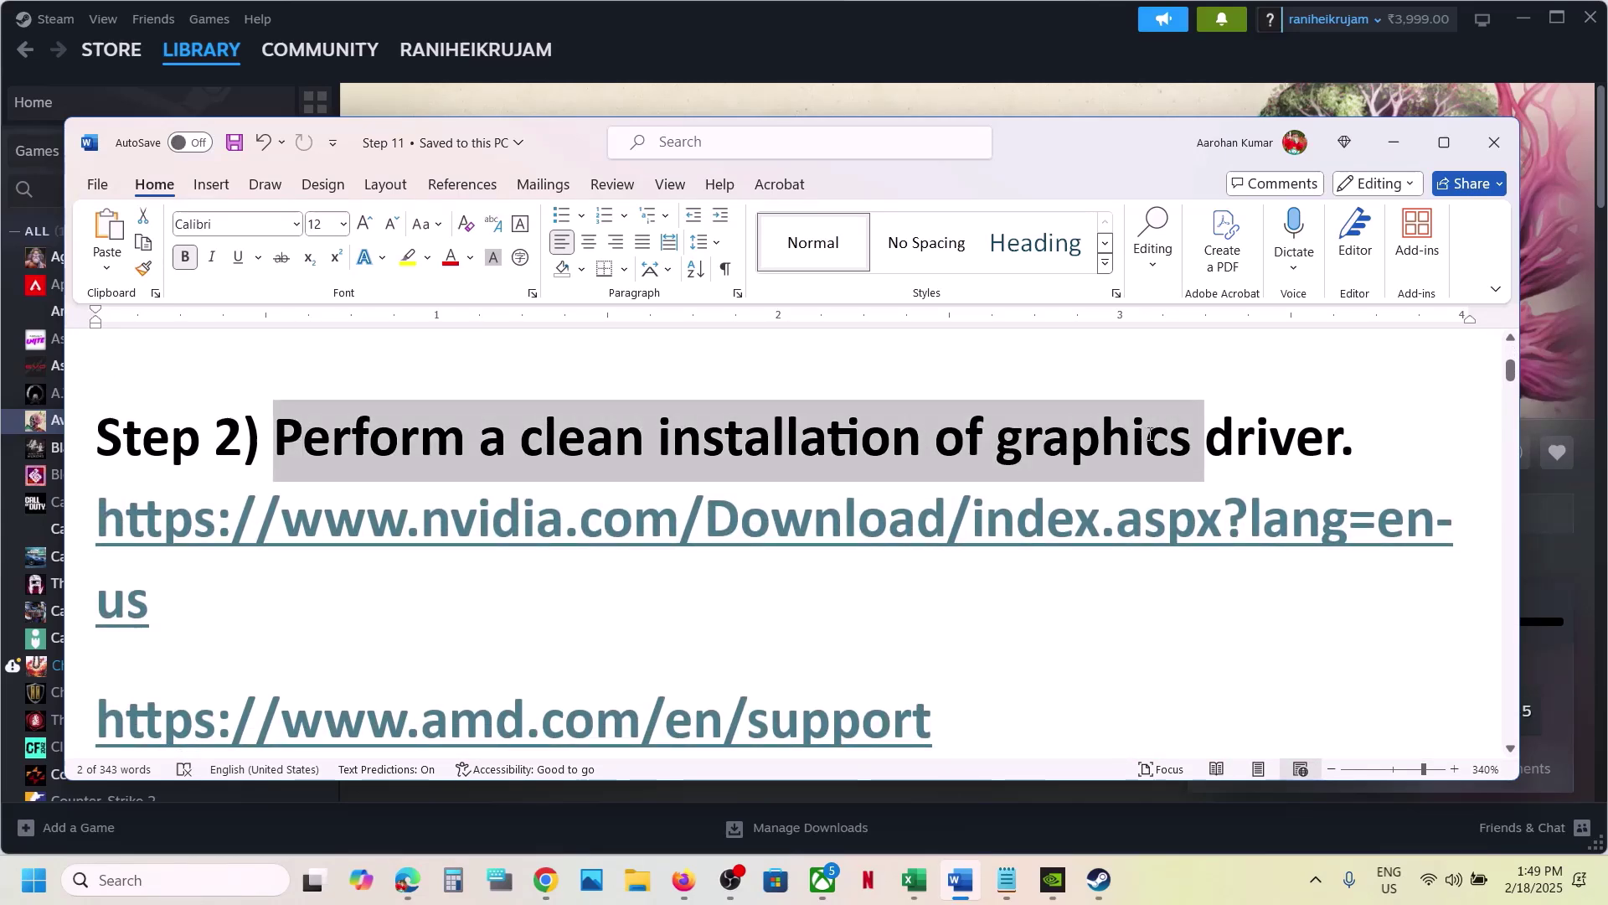
triple_click(293, 611)
scroll(660, 646, down, 1)
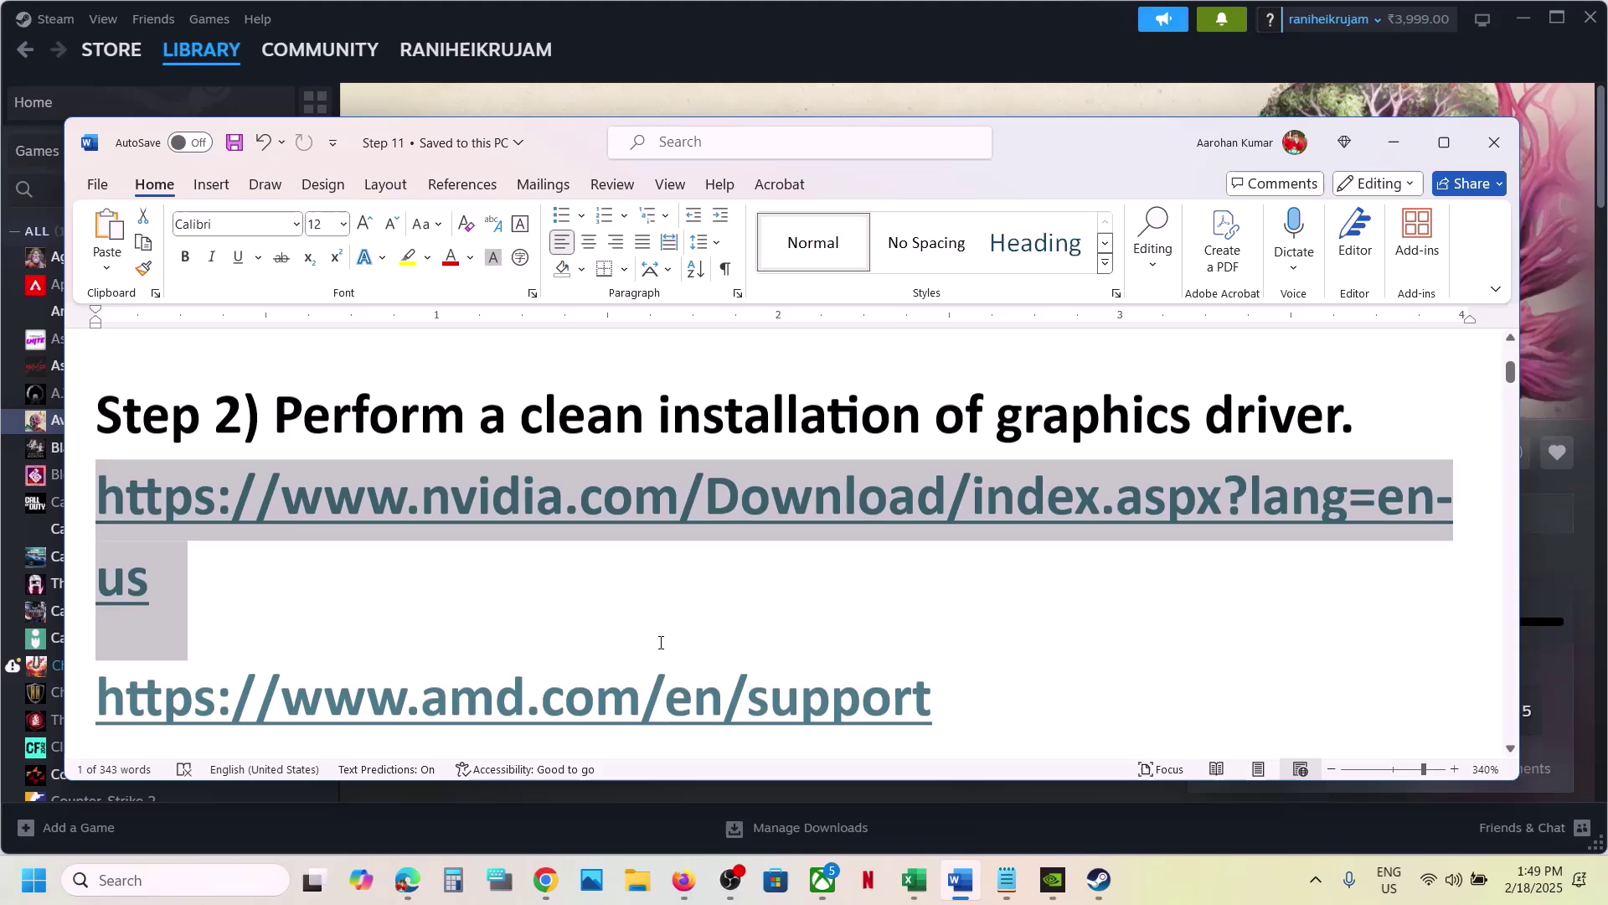
triple_click(970, 686)
click(1180, 877)
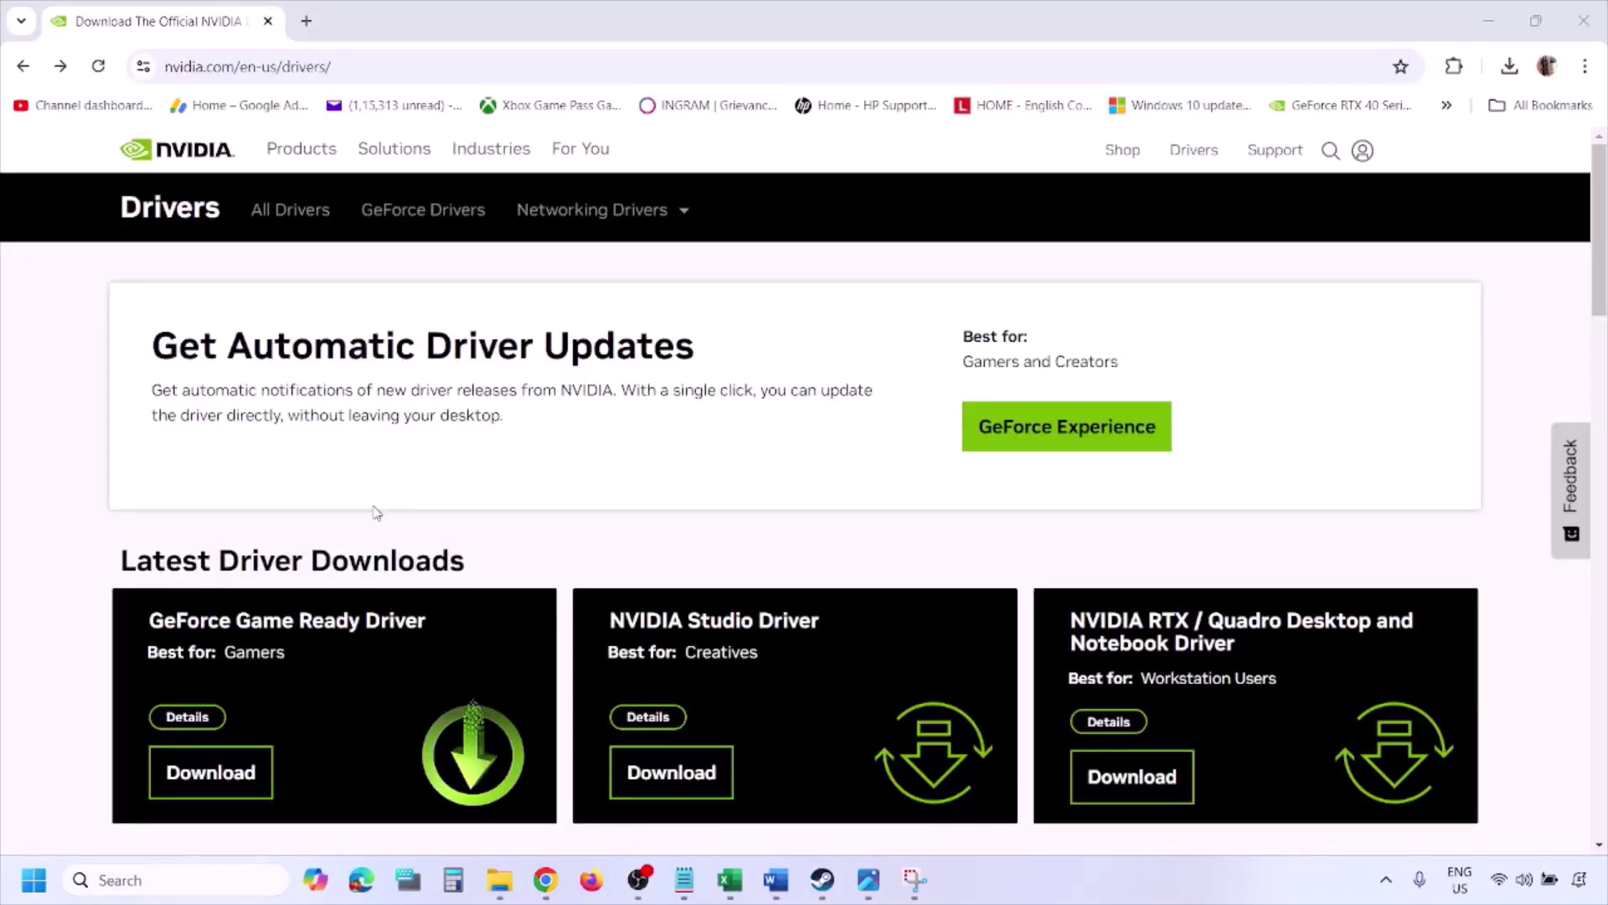
Find NVIDIA drivers for the GeForce RTX 3050 Laptop GPU with Windows 11 as the operating system and English (US).
scroll(374, 513, down, 9)
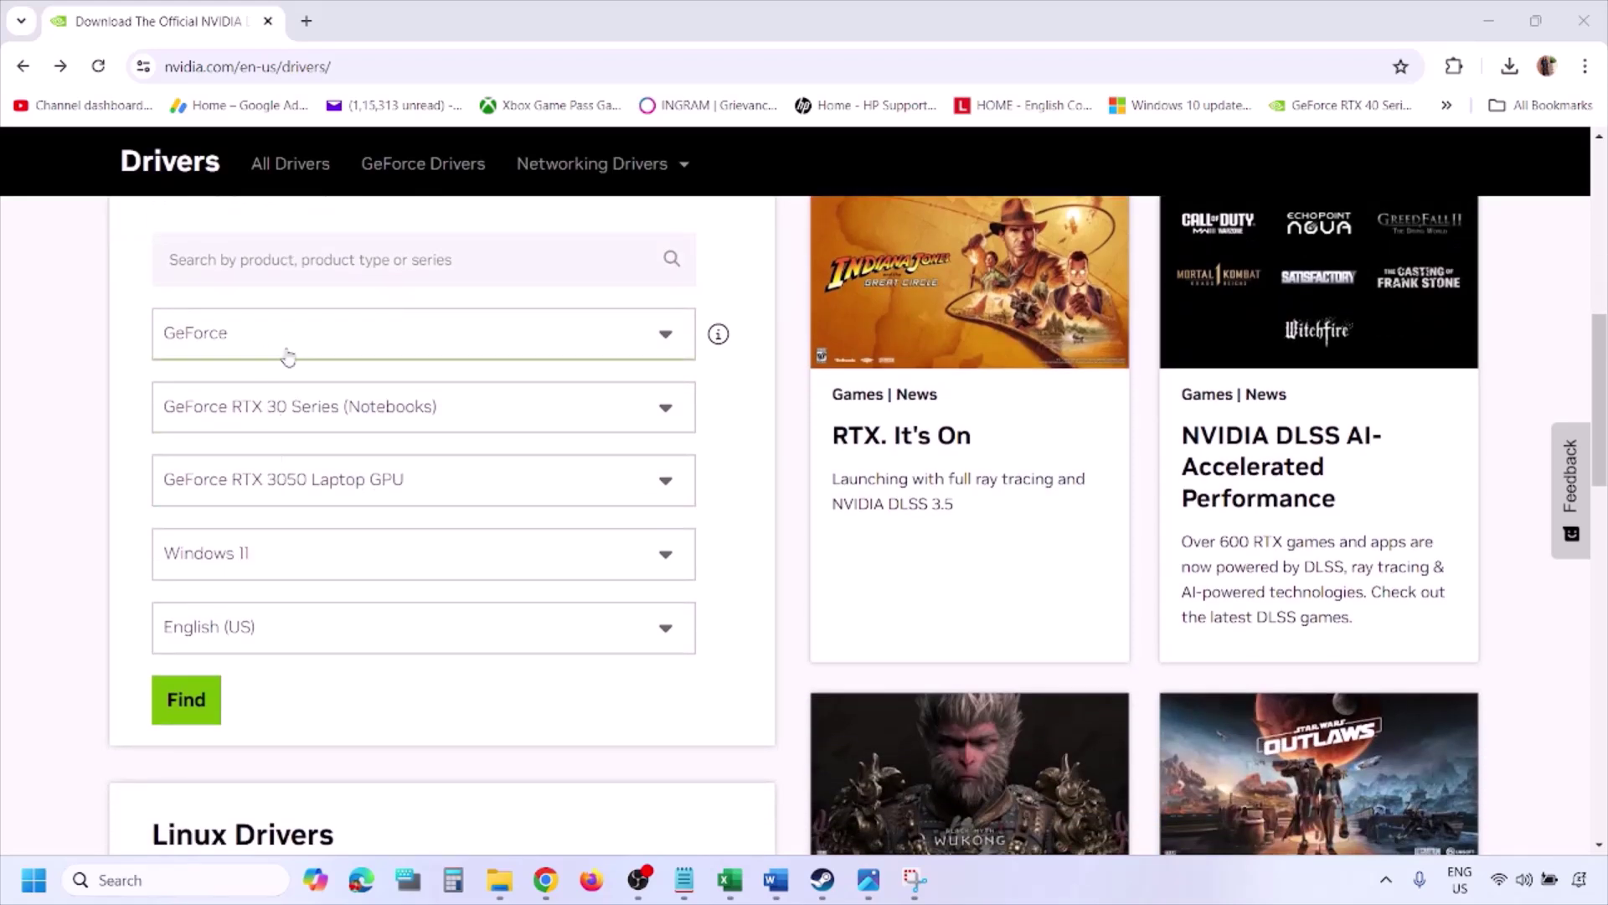
click(265, 560)
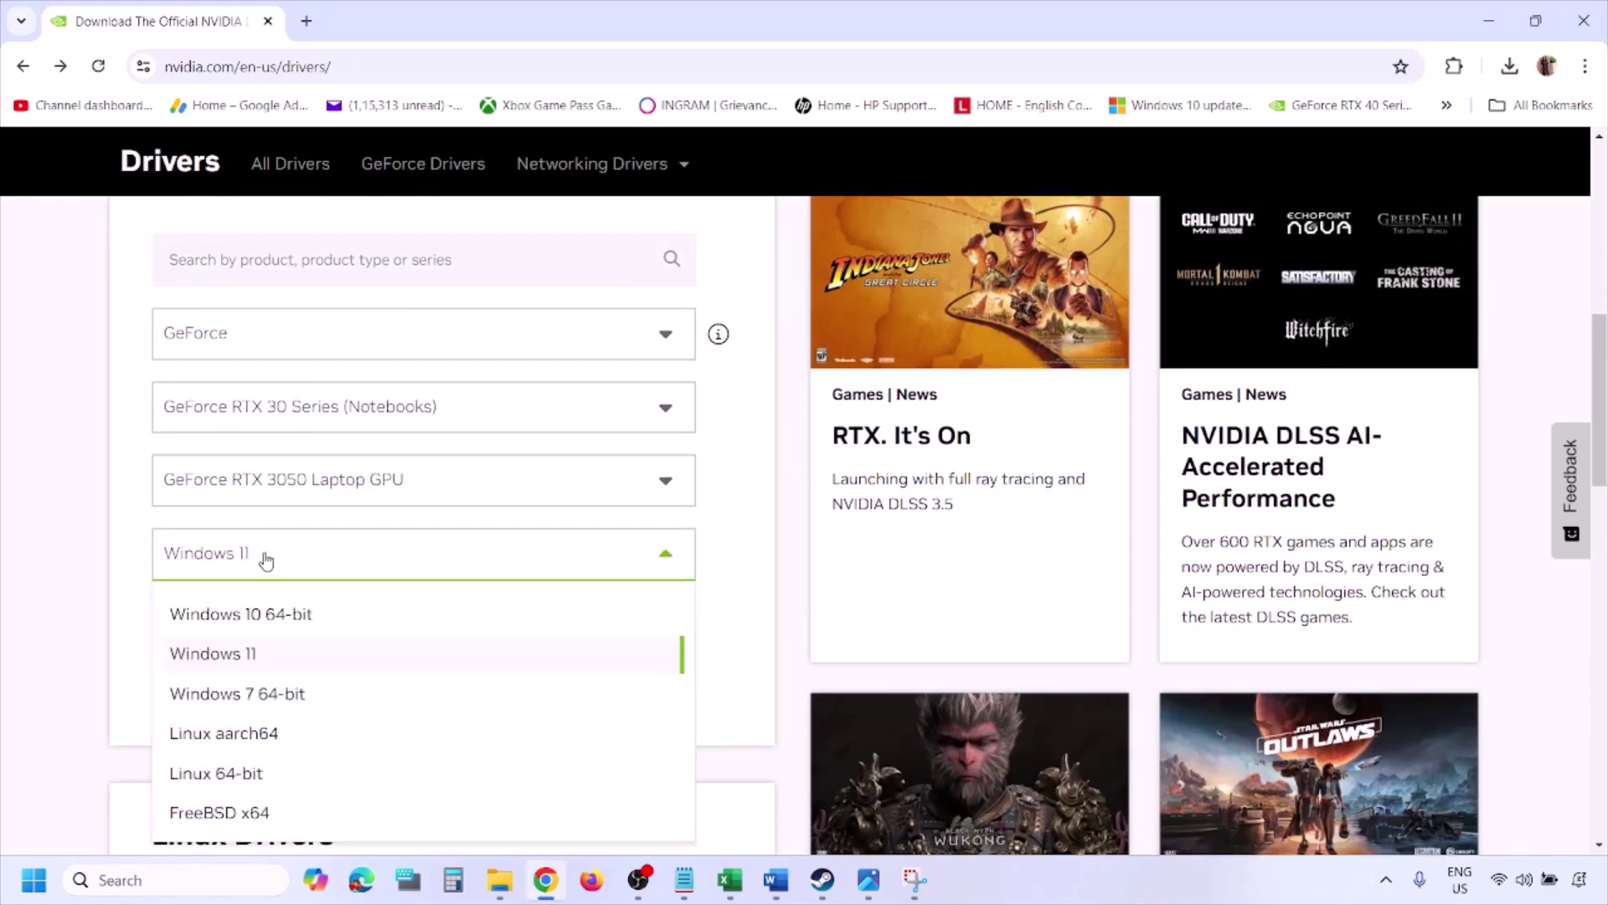
click(233, 655)
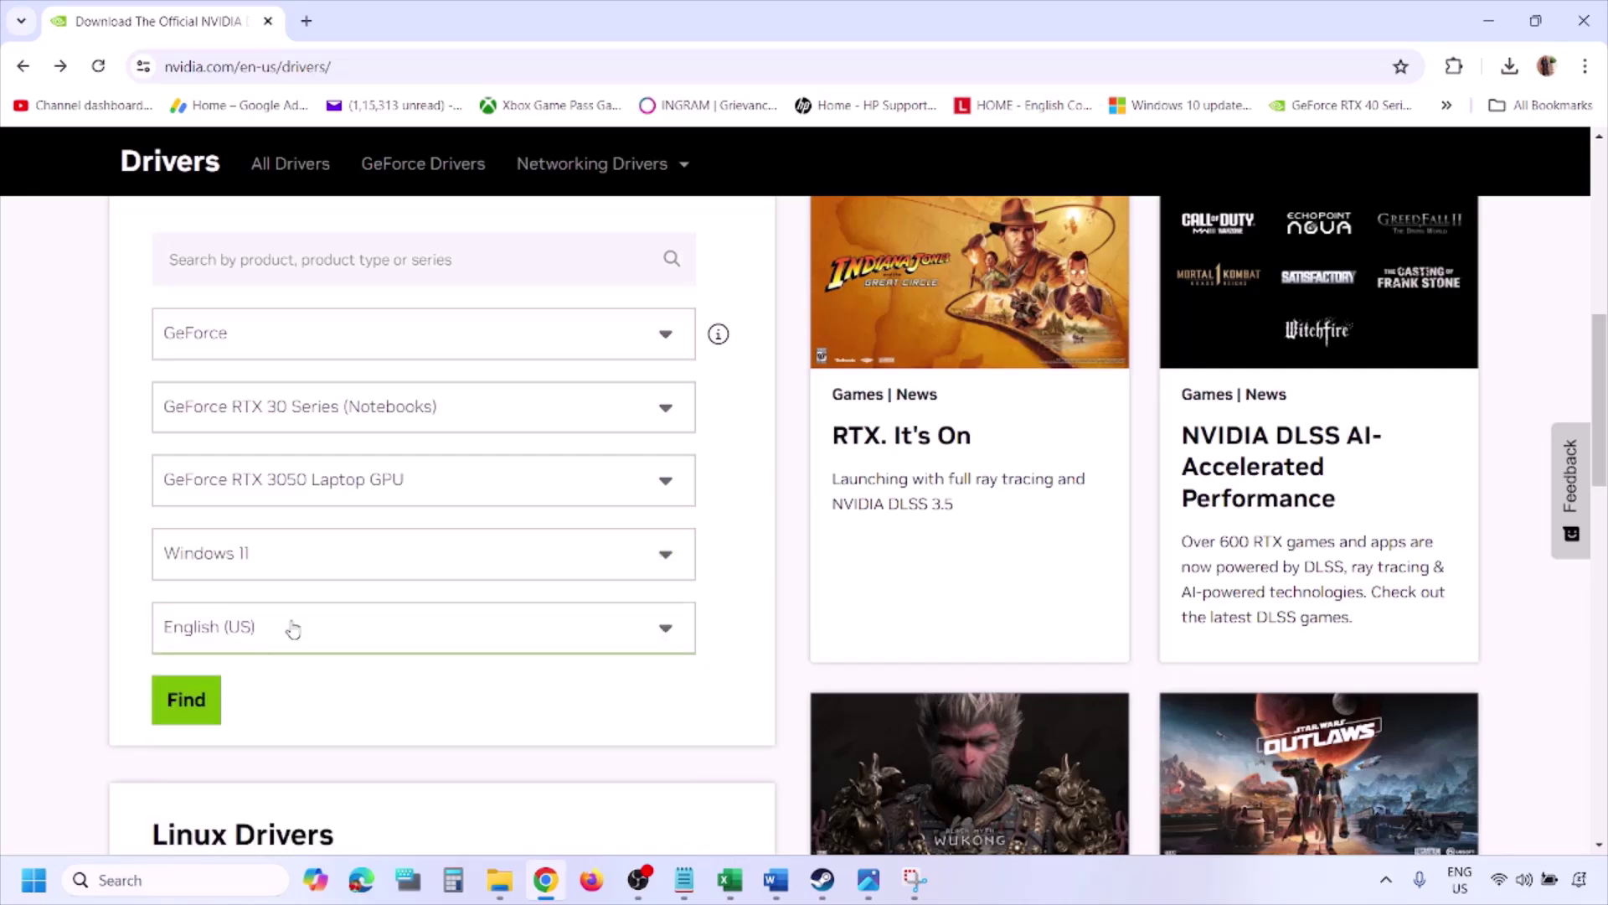
click(189, 701)
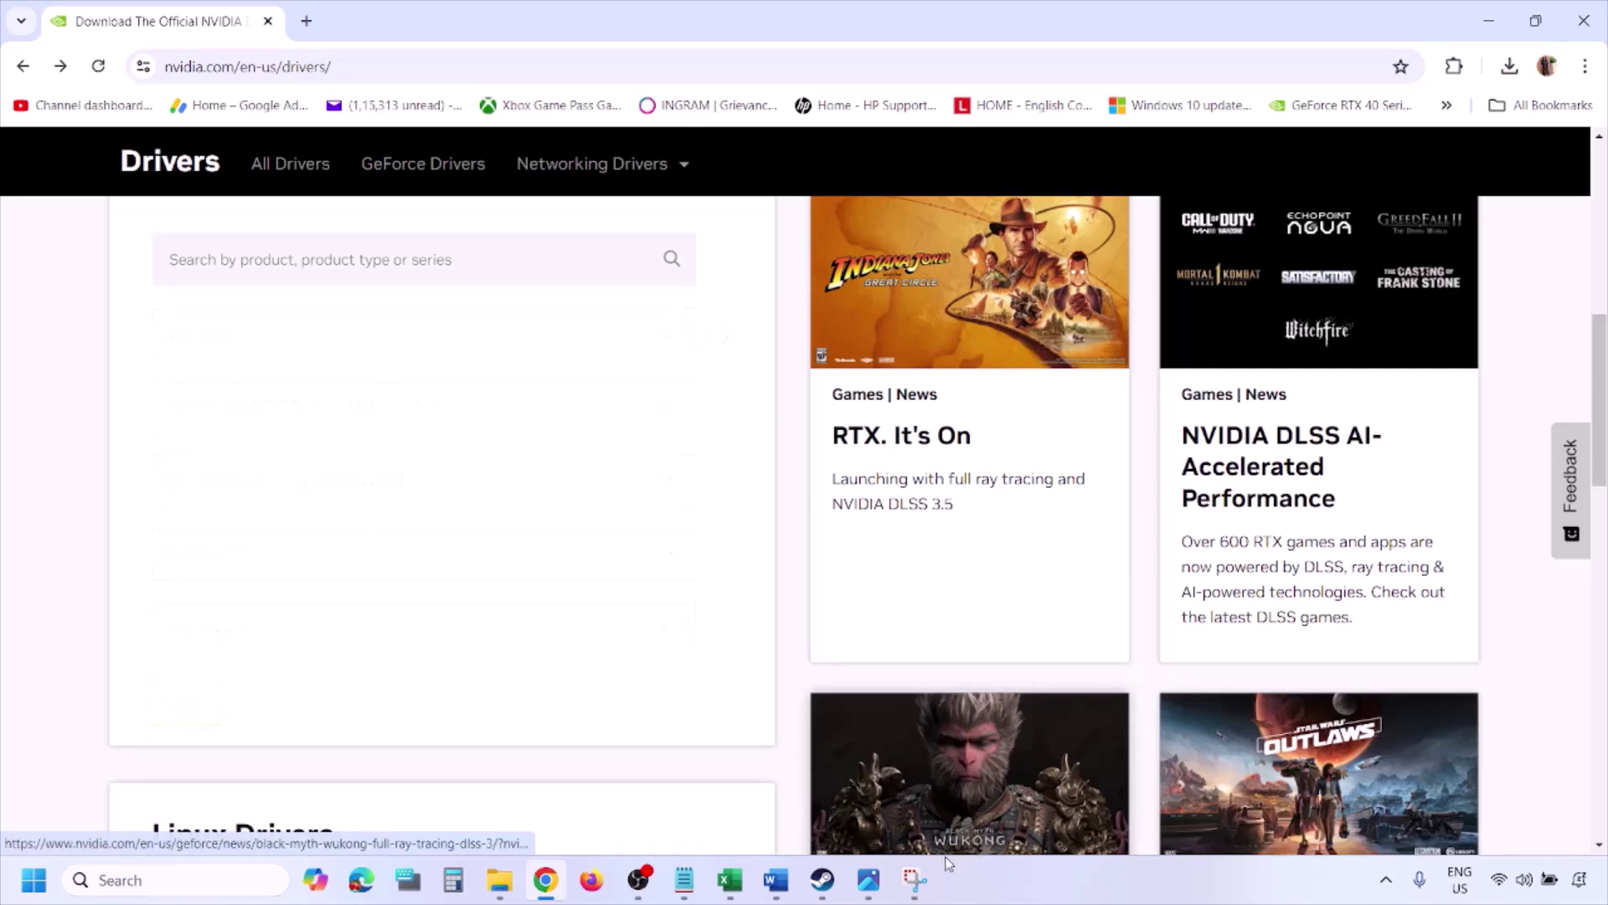
Switch to Photos and go through images 1.png to 5.png, covering the driver download and custom clean installation.
click(871, 884)
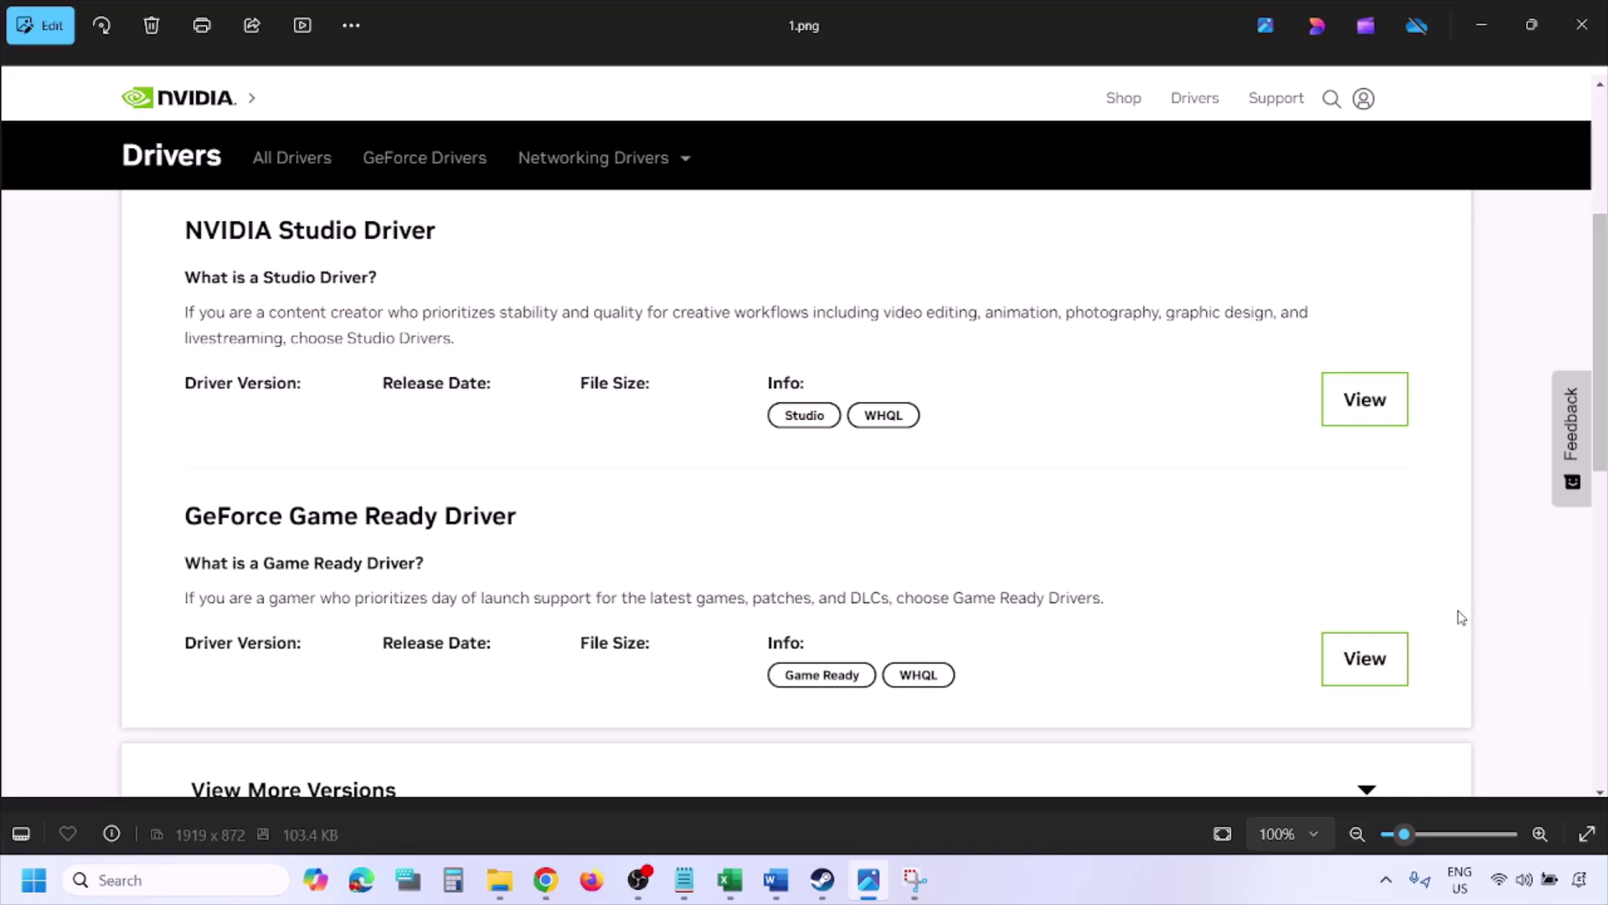
key(Right)
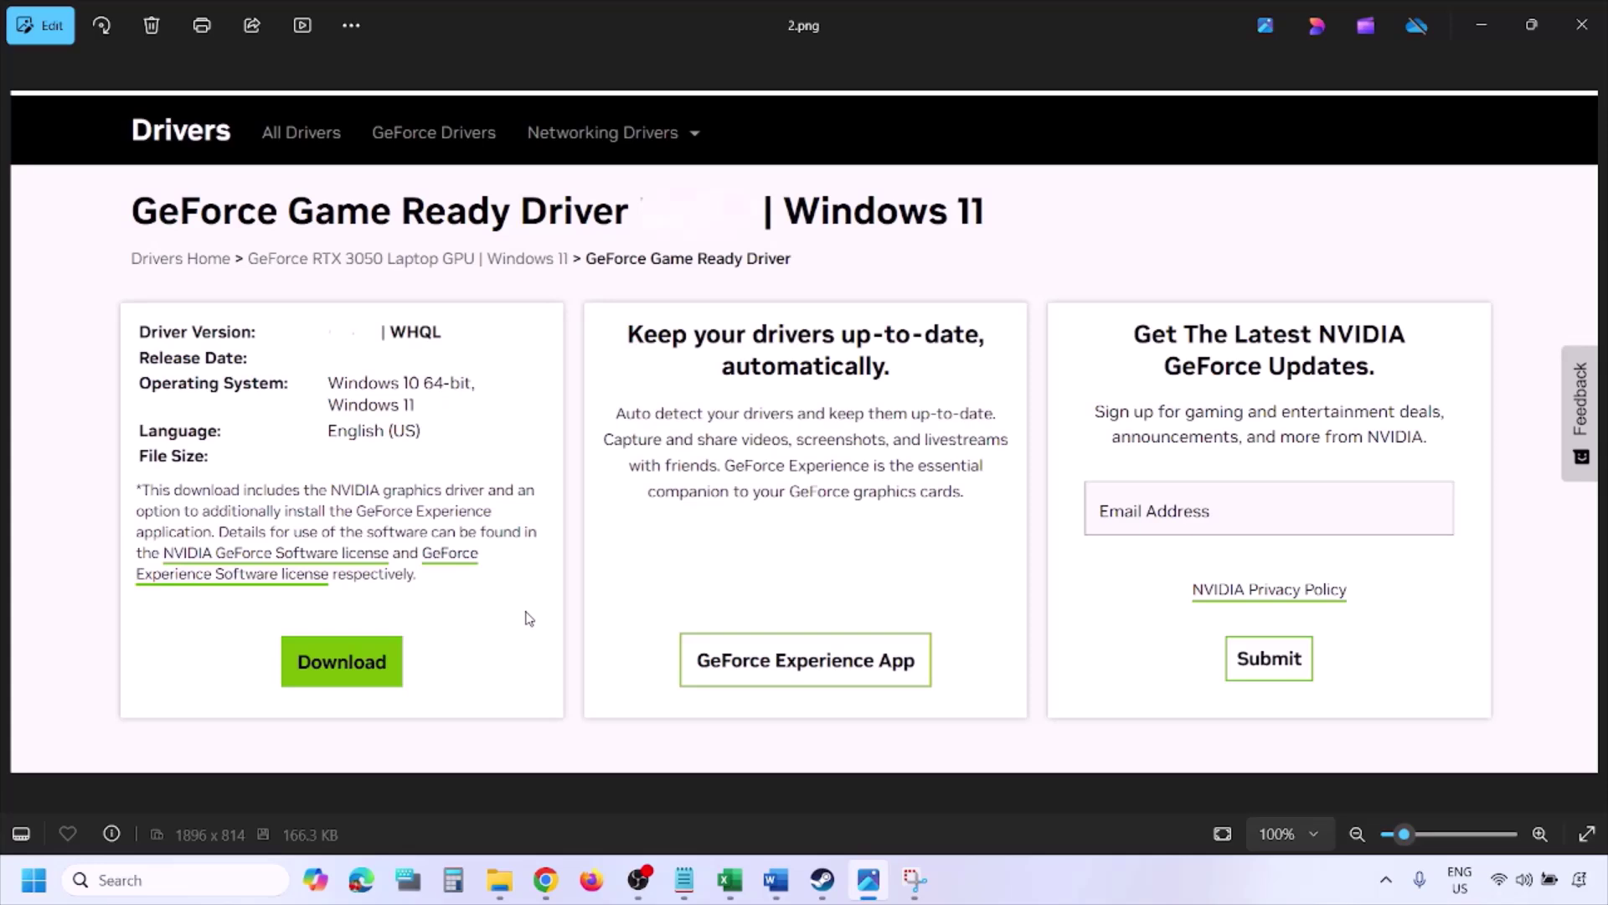
key(Right)
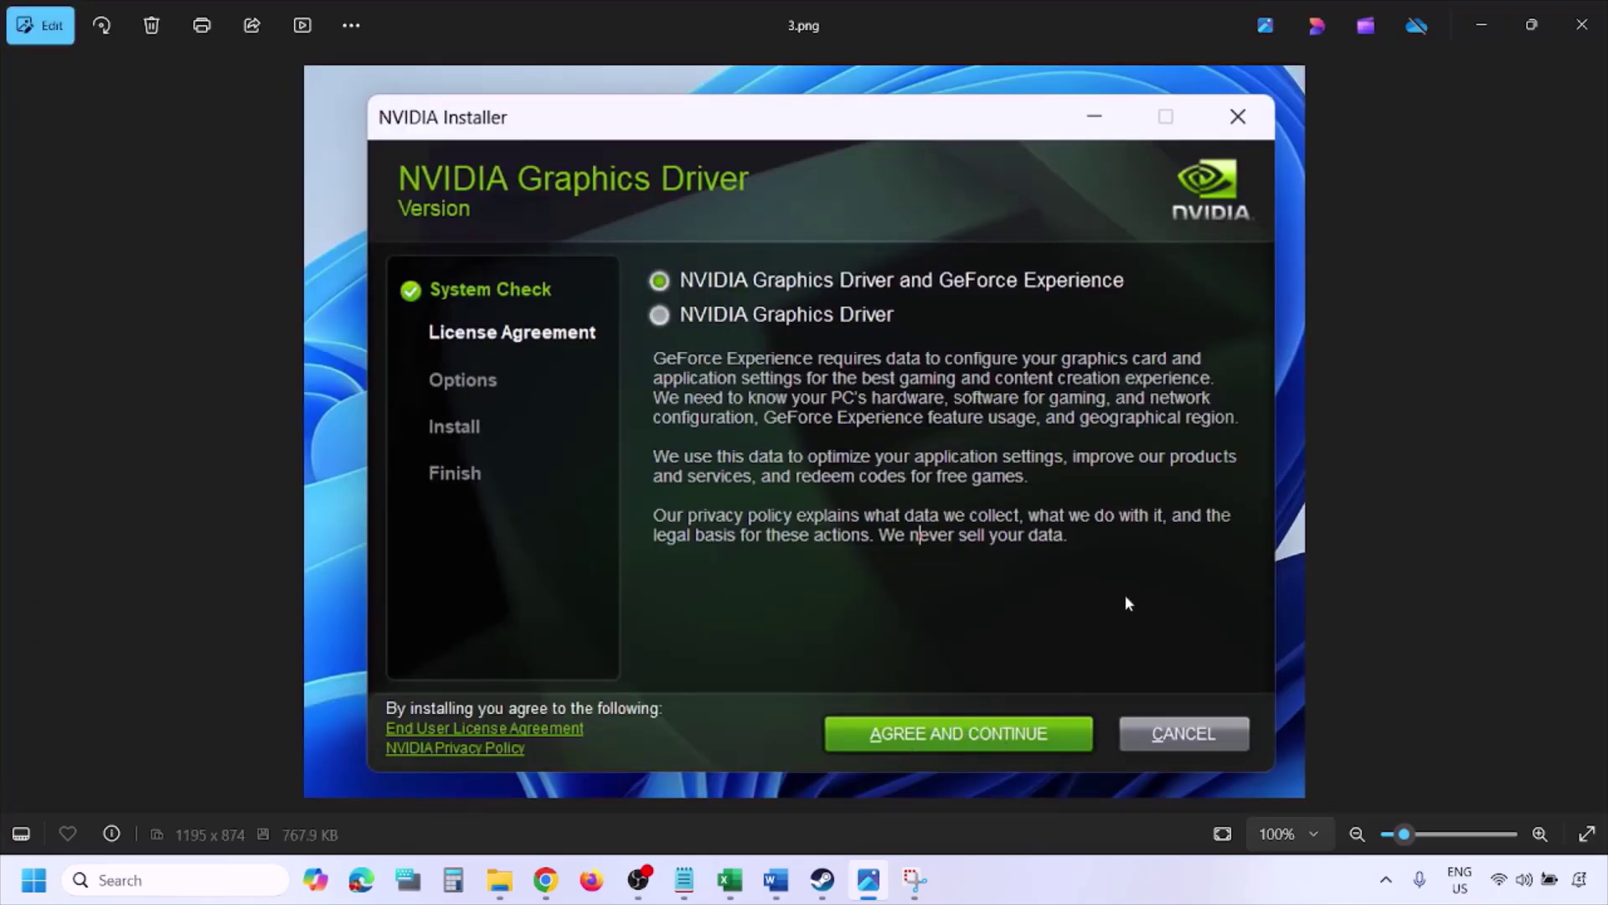
key(Right)
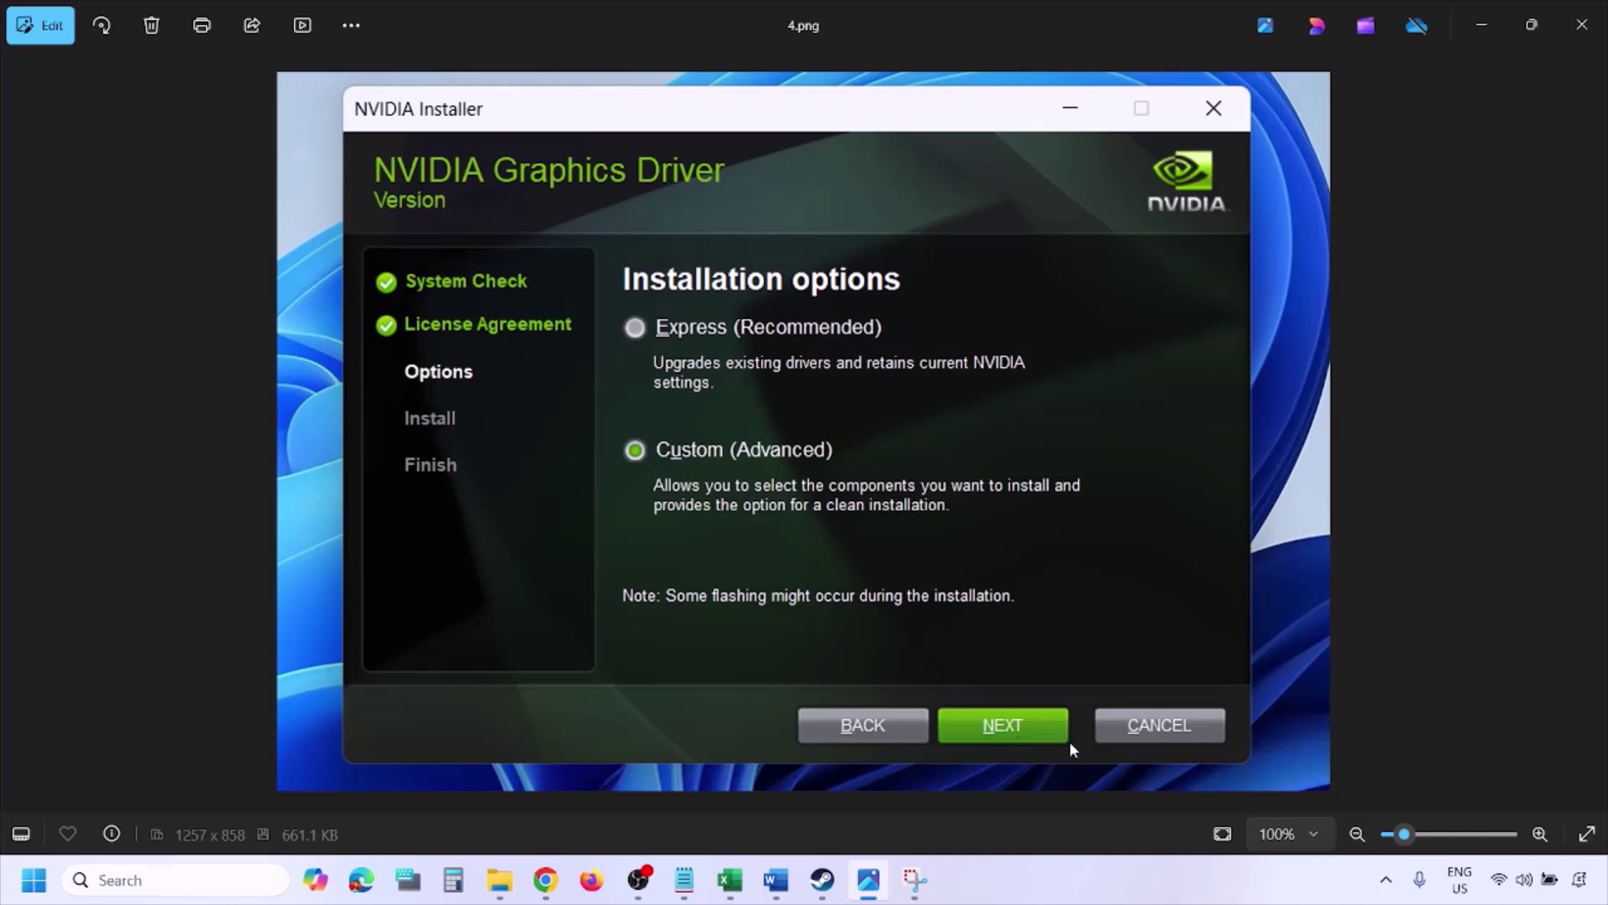
key(Right)
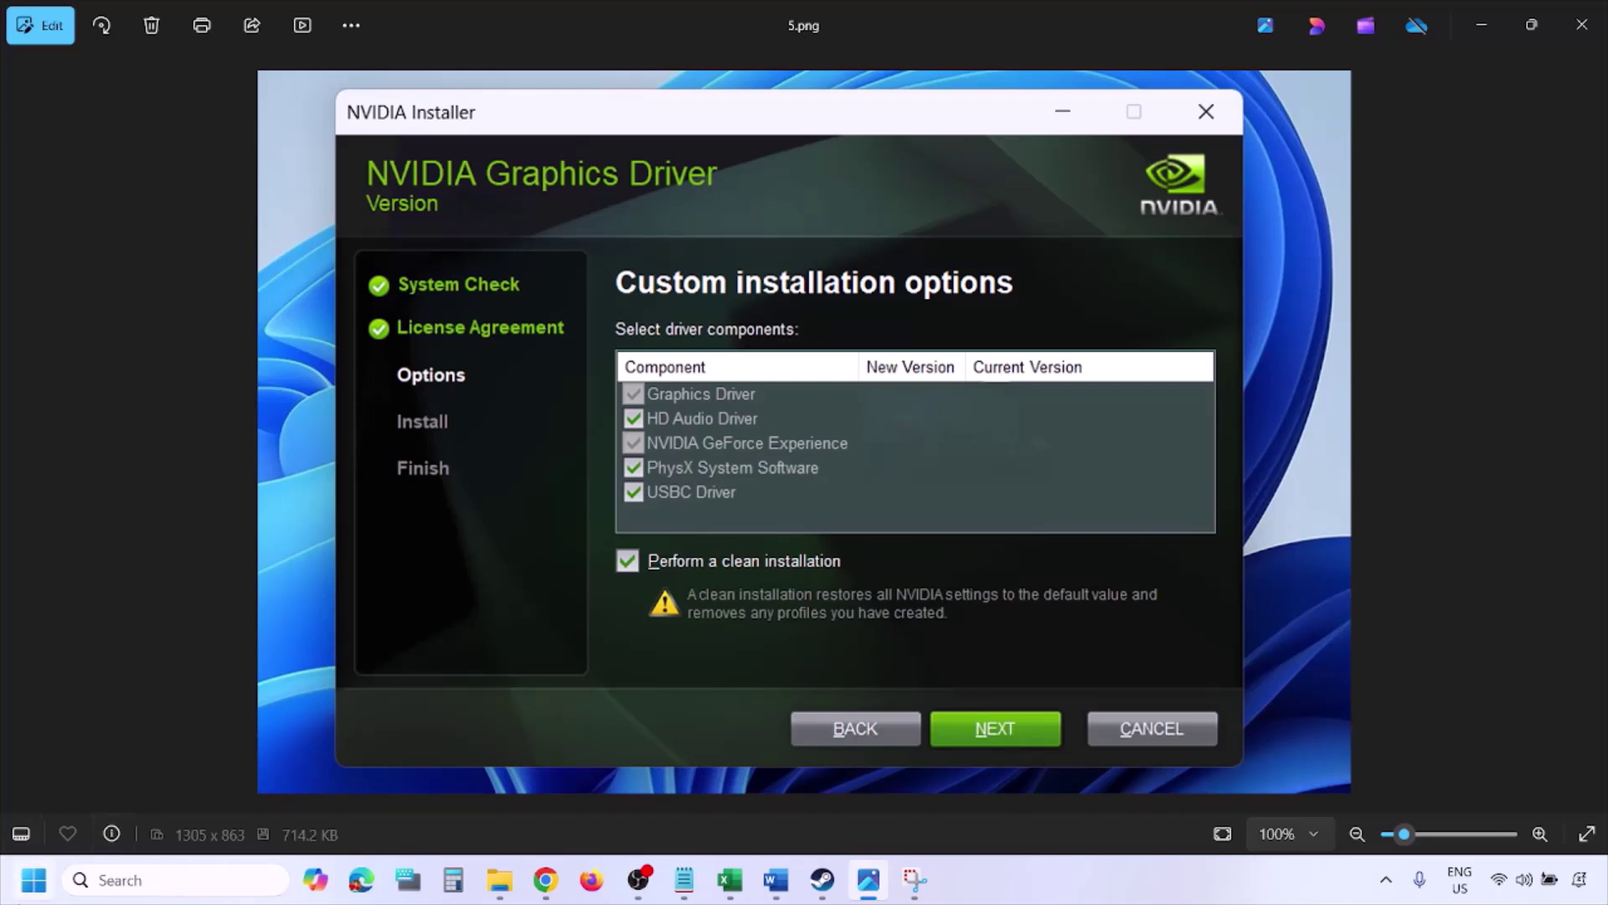
Show the Windows power options with Restart, and dismiss them without restarting.
click(33, 879)
click(610, 808)
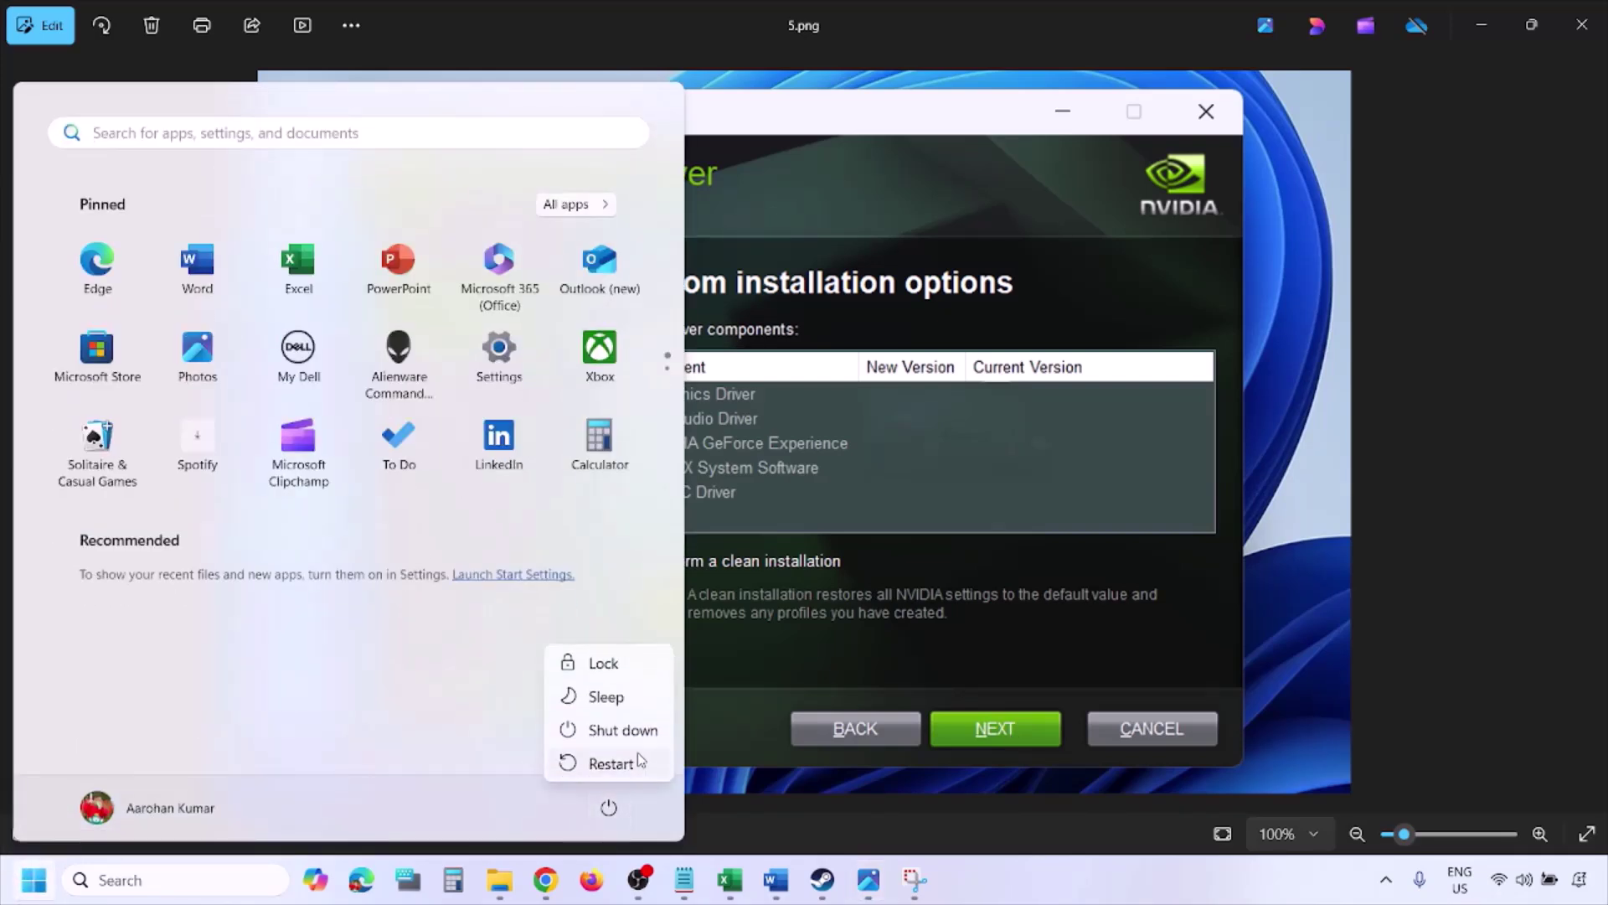
click(830, 781)
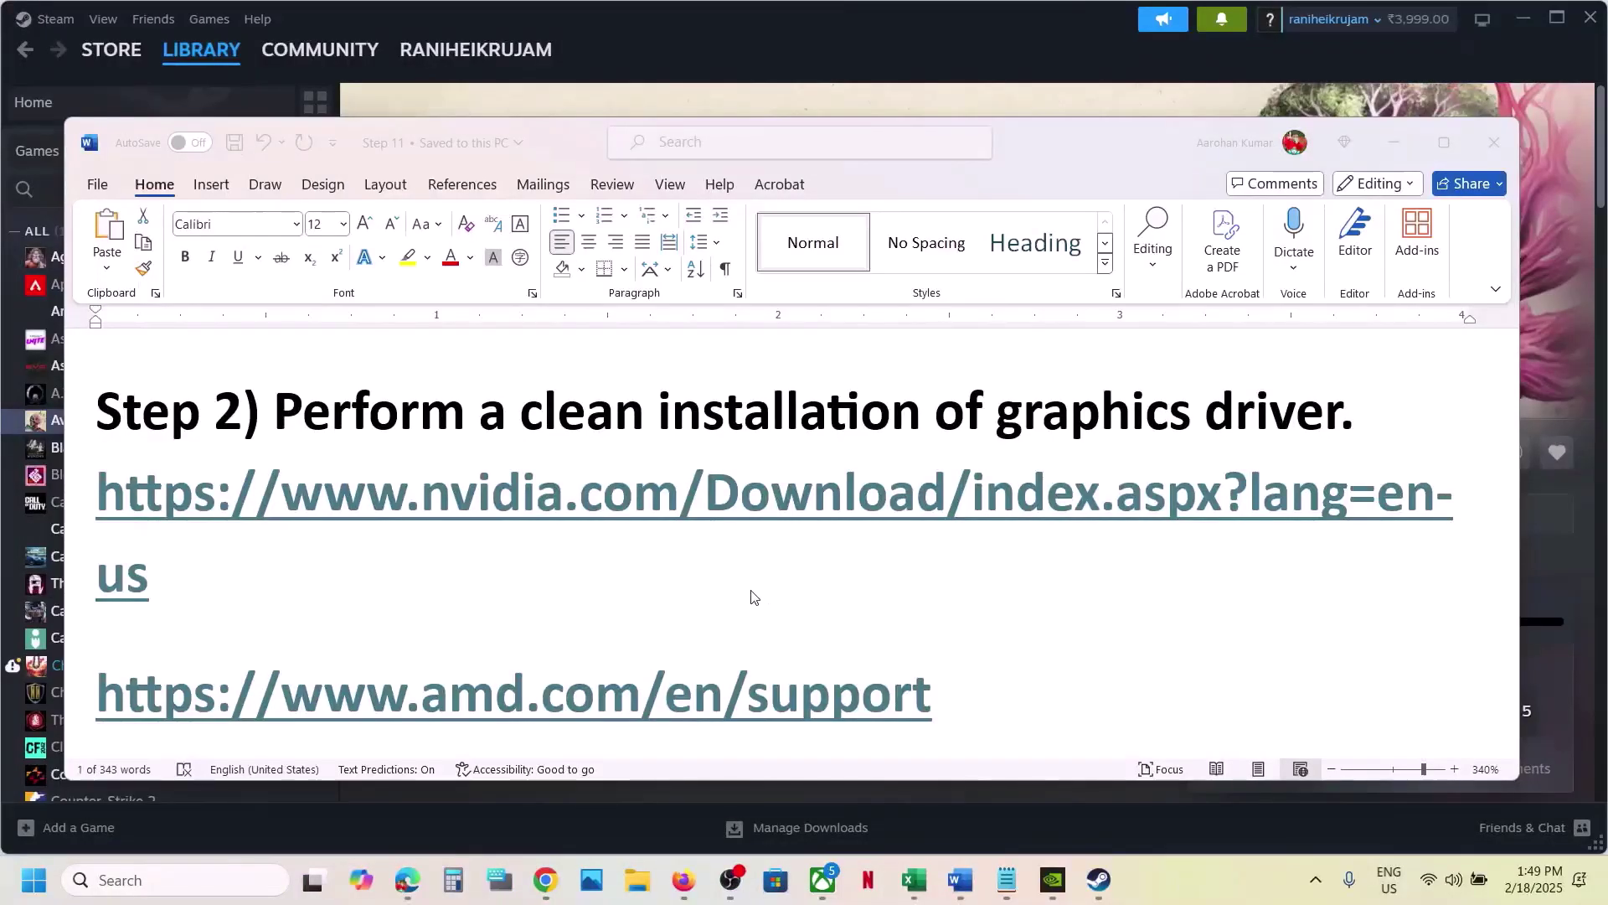
Examine the AMD support link under Step 2 in the Word document.
scroll(752, 597, down, 3)
scroll(751, 596, up, 2)
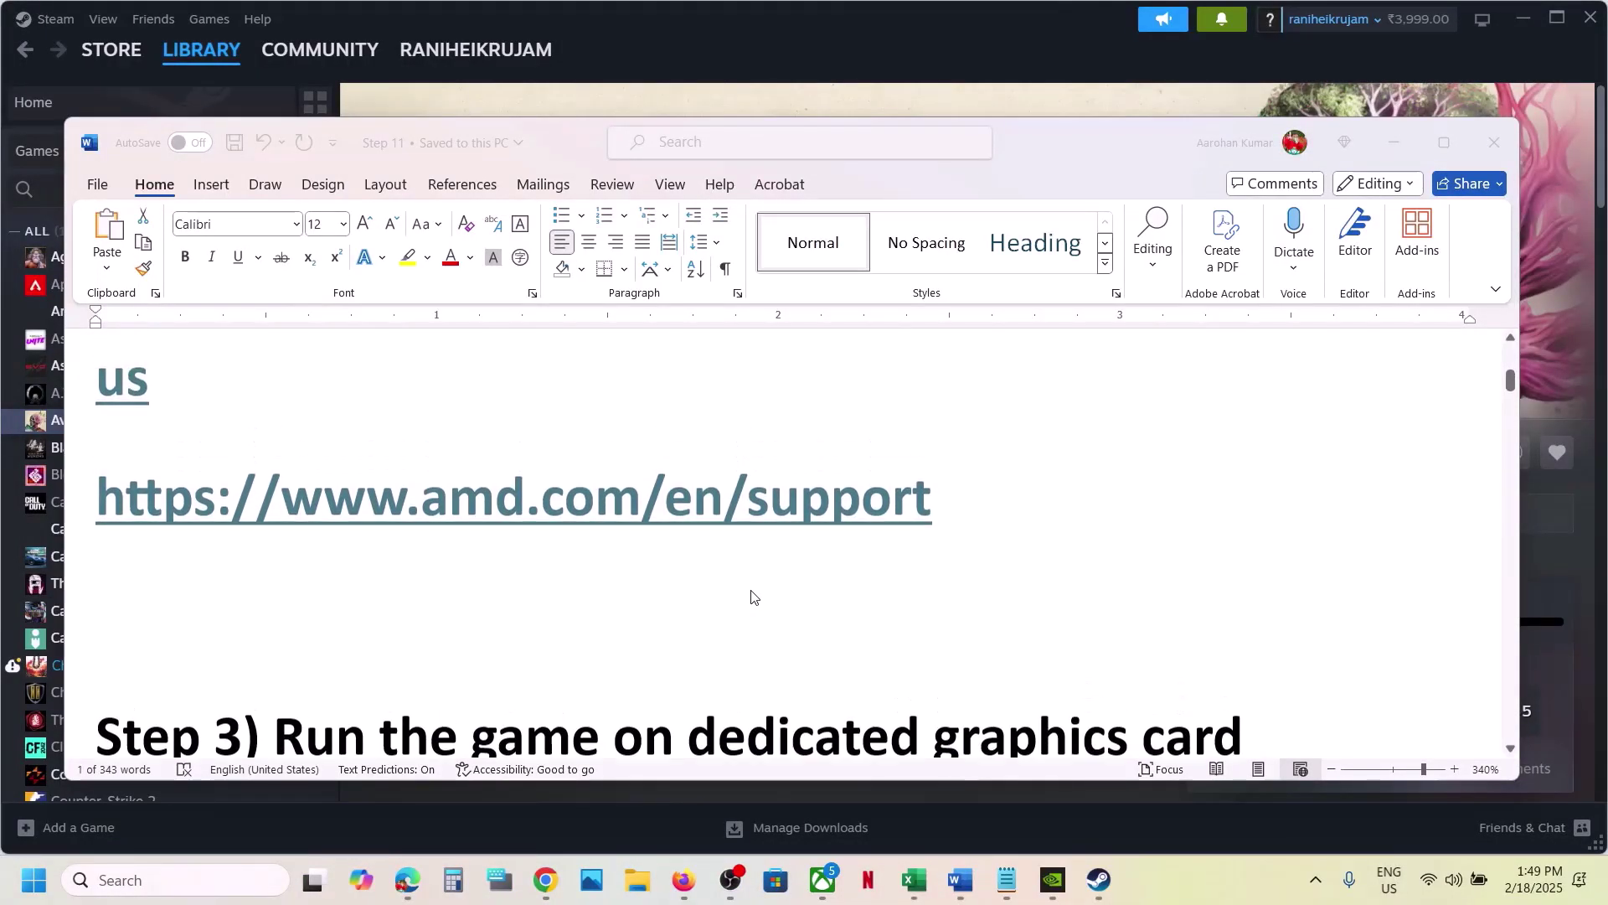
triple_click(268, 543)
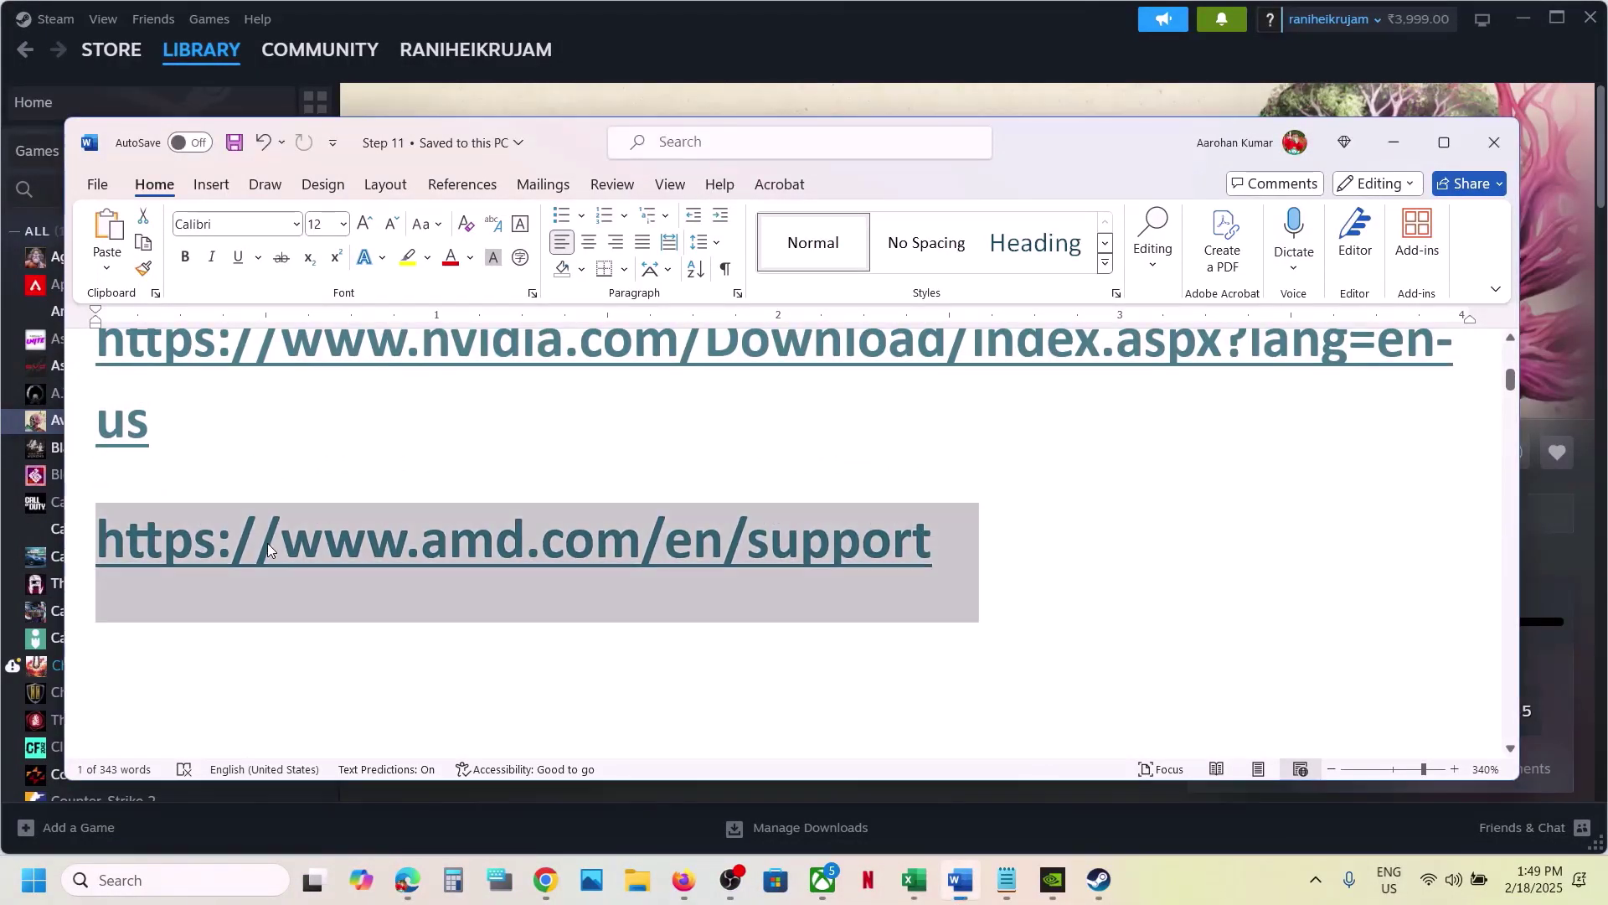
click(696, 554)
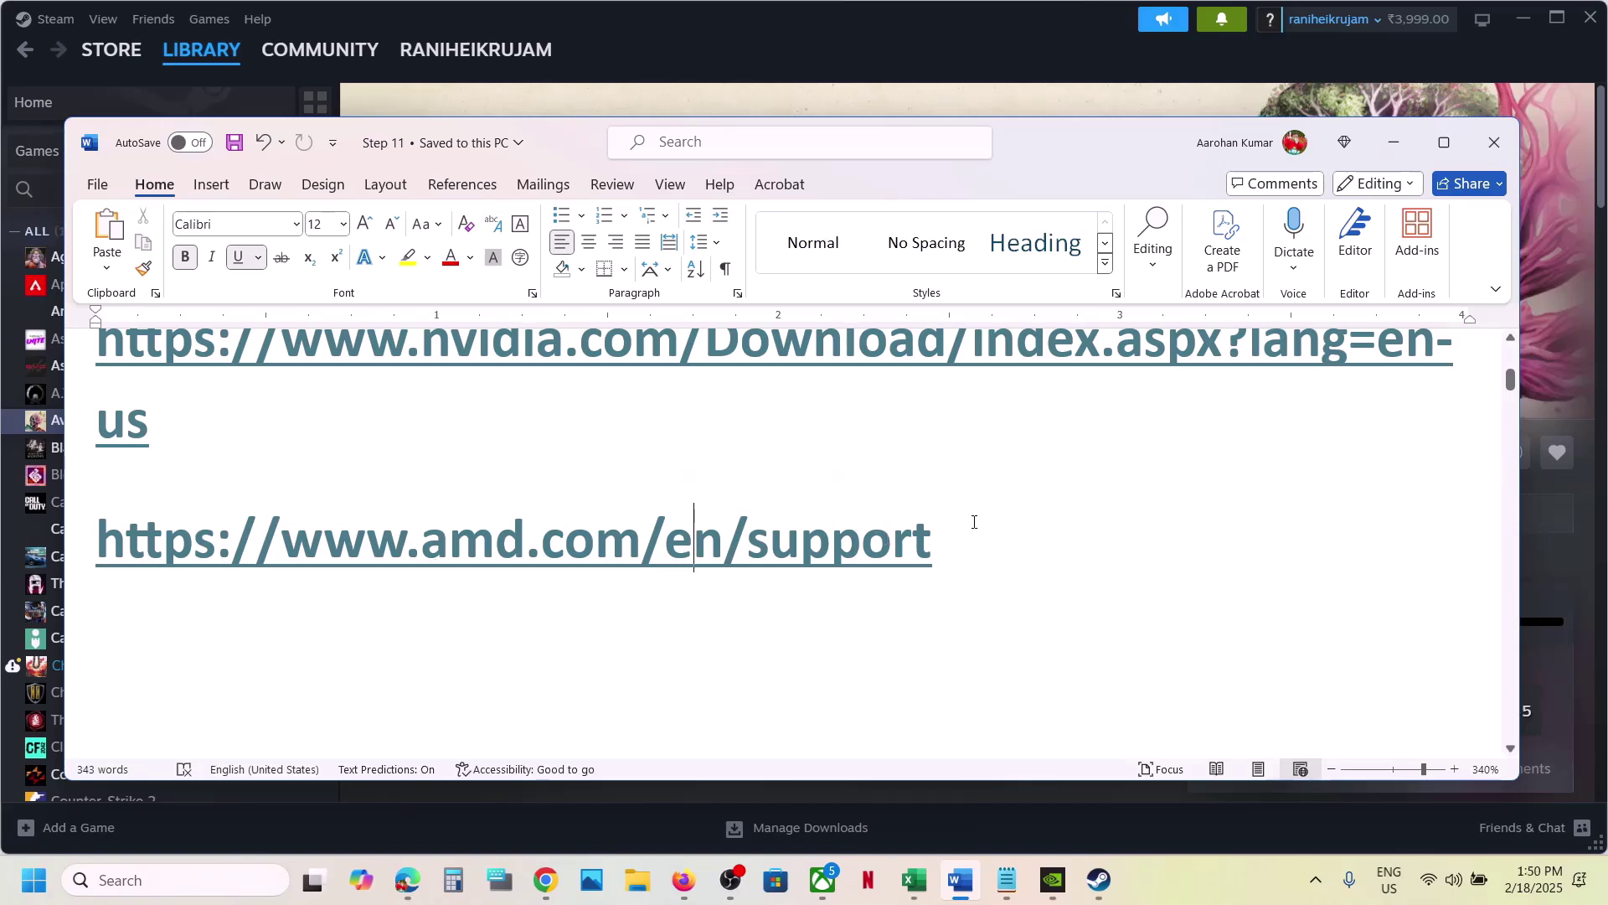
triple_click(340, 549)
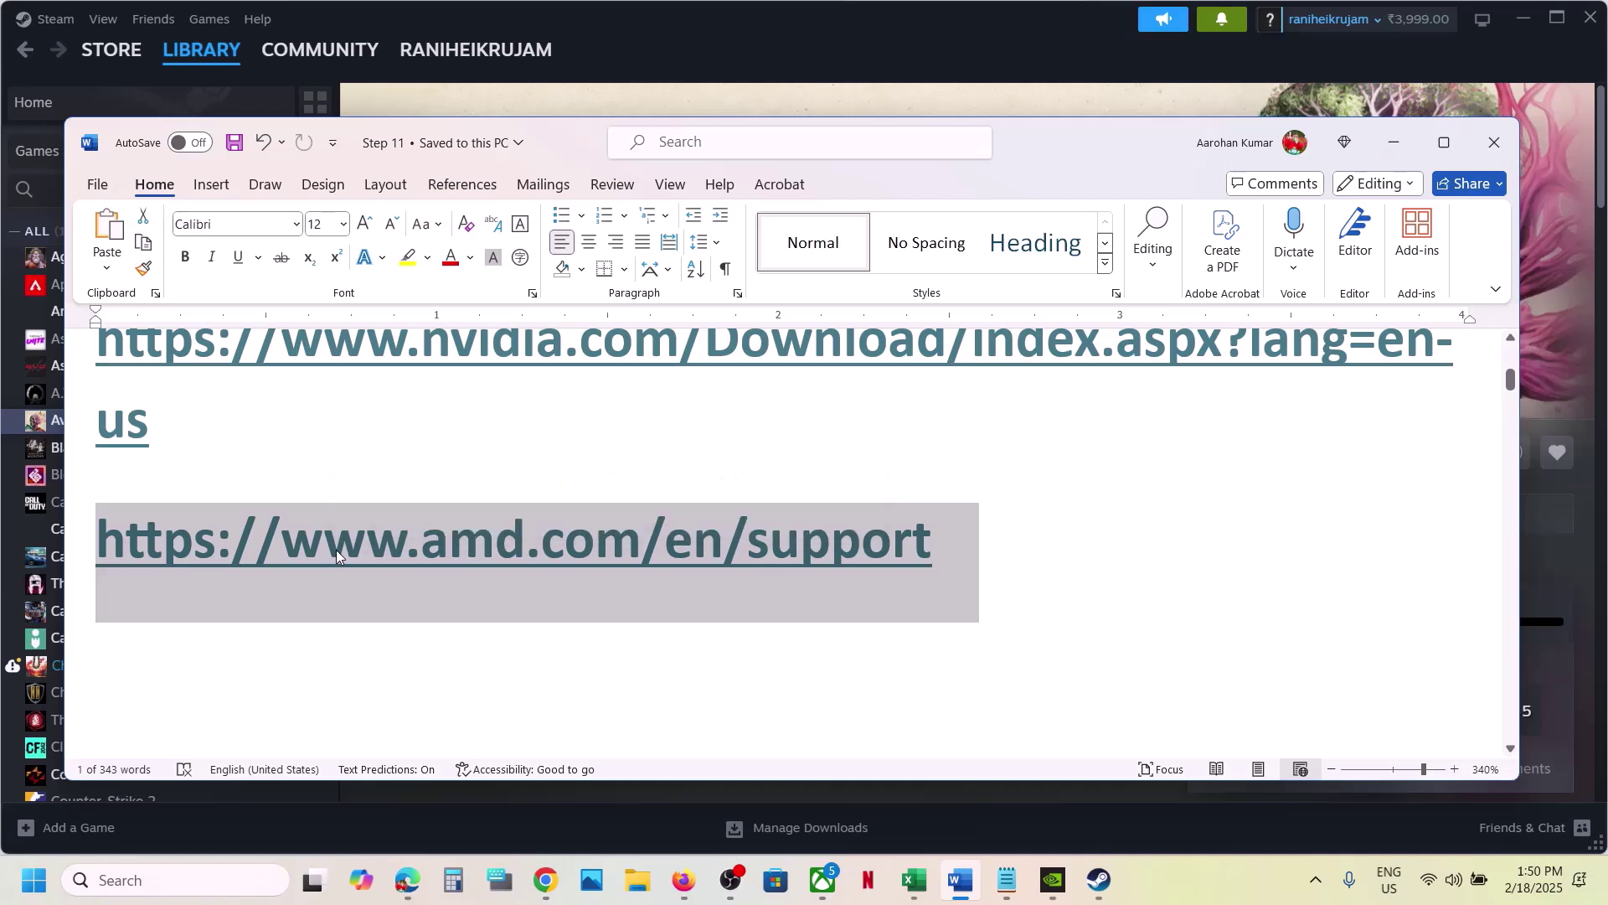
click(337, 550)
Read Step 3 in the Word document on running the game on the dedicated graphics card.
scroll(338, 551, down, 1)
scroll(337, 550, down, 2)
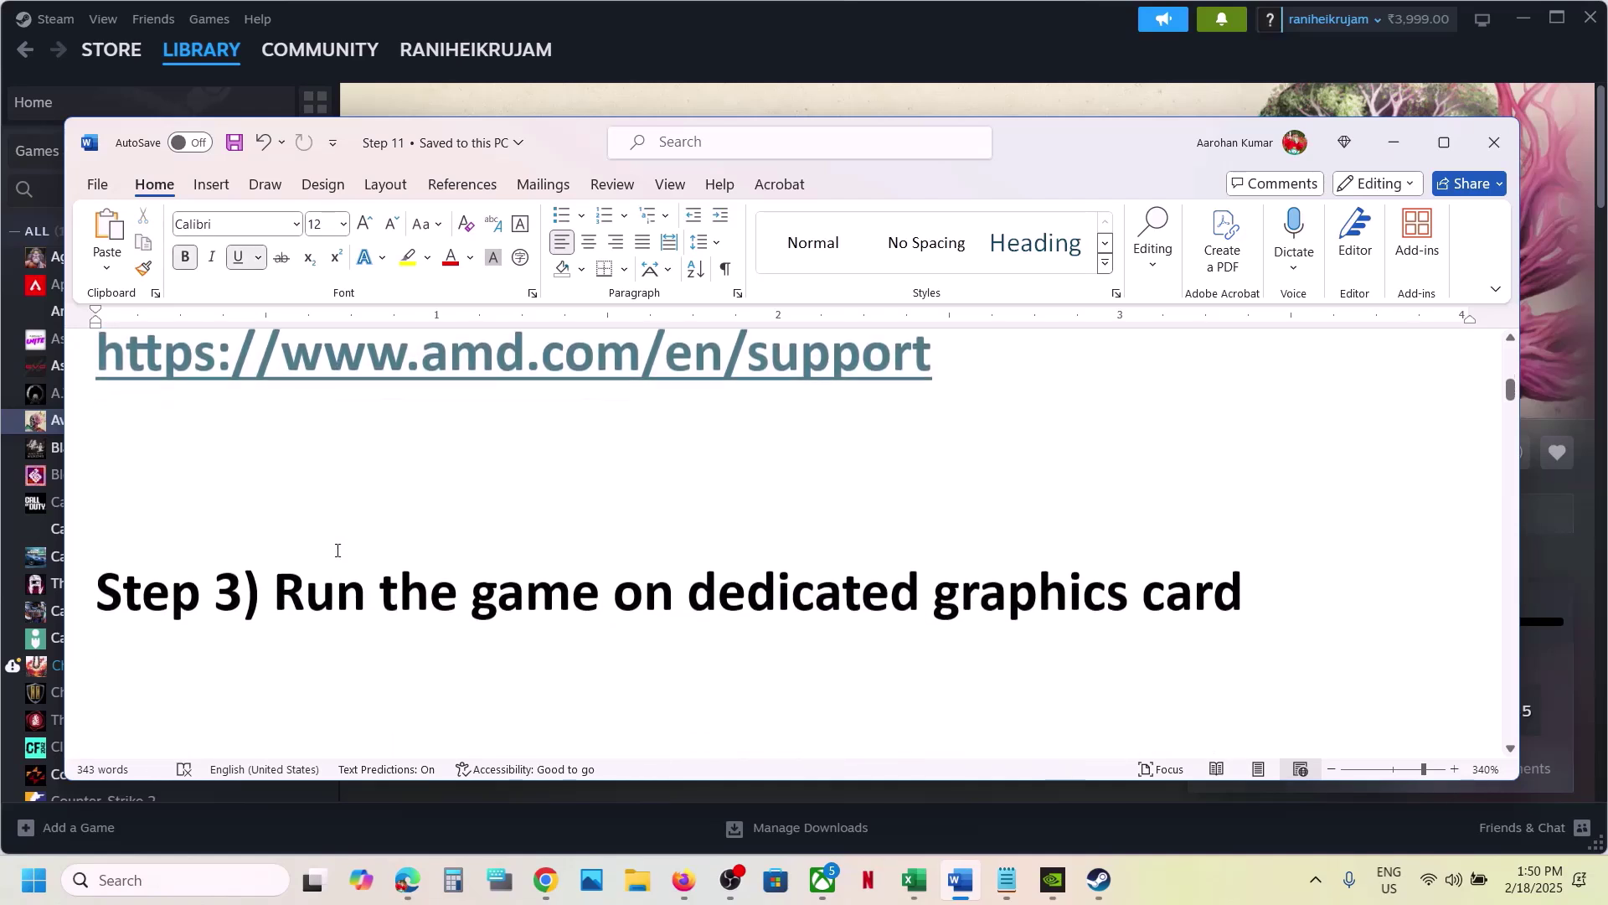
drag(380, 591, 1303, 530)
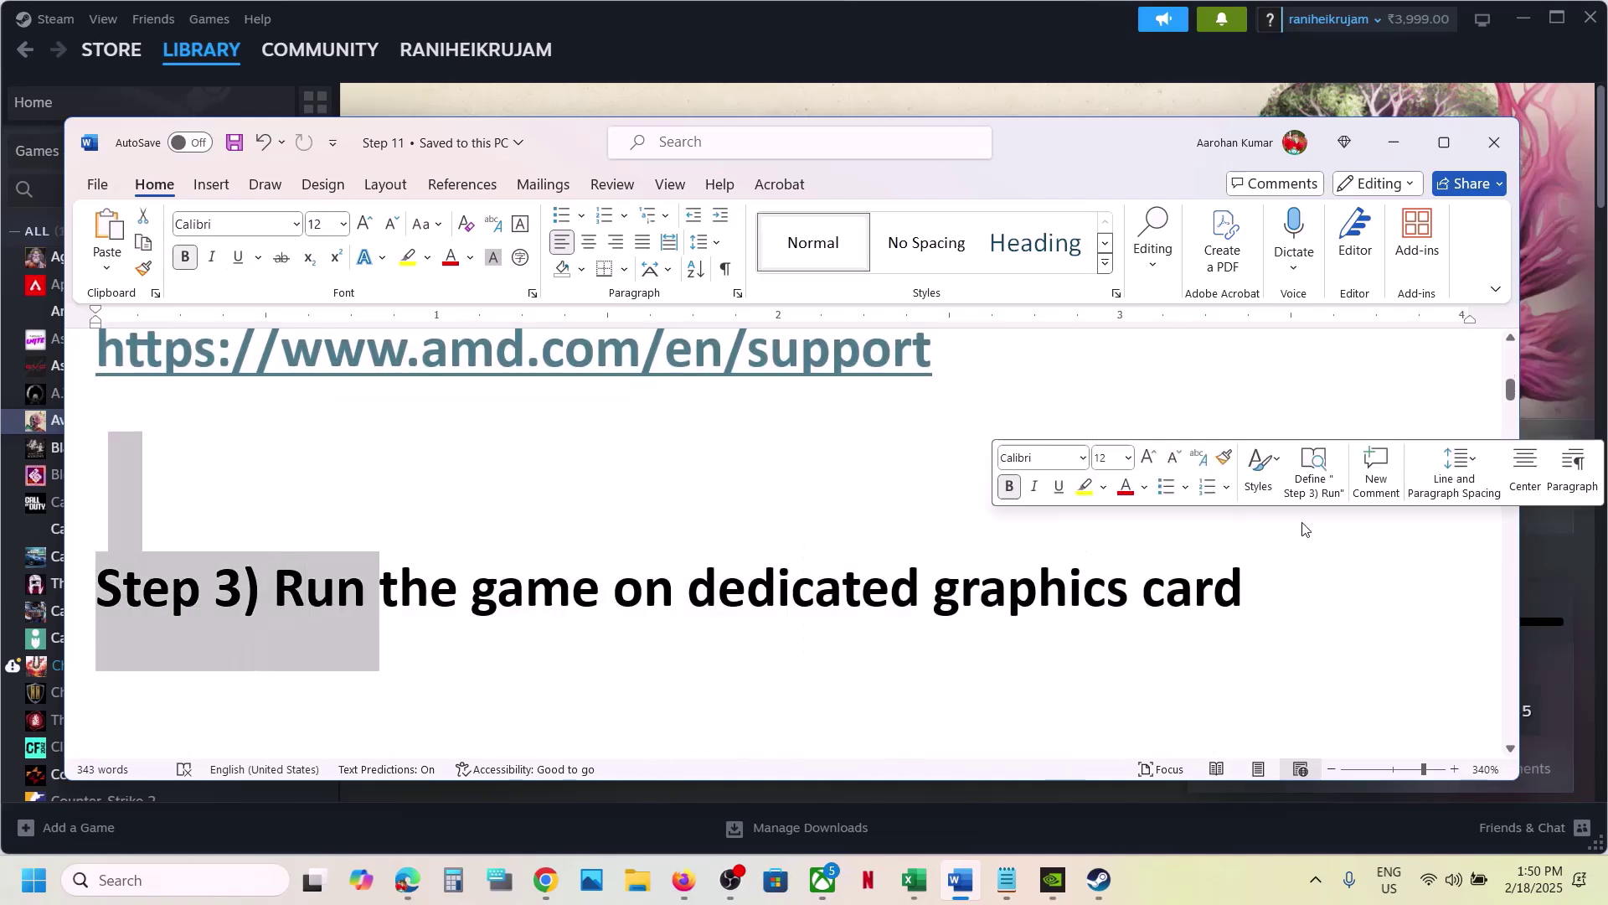
Copy the word "graphics" from Step 3 in the Word document and use it to find and open Windows Graphics settings.
double_click(1034, 593)
key(ctrl+c)
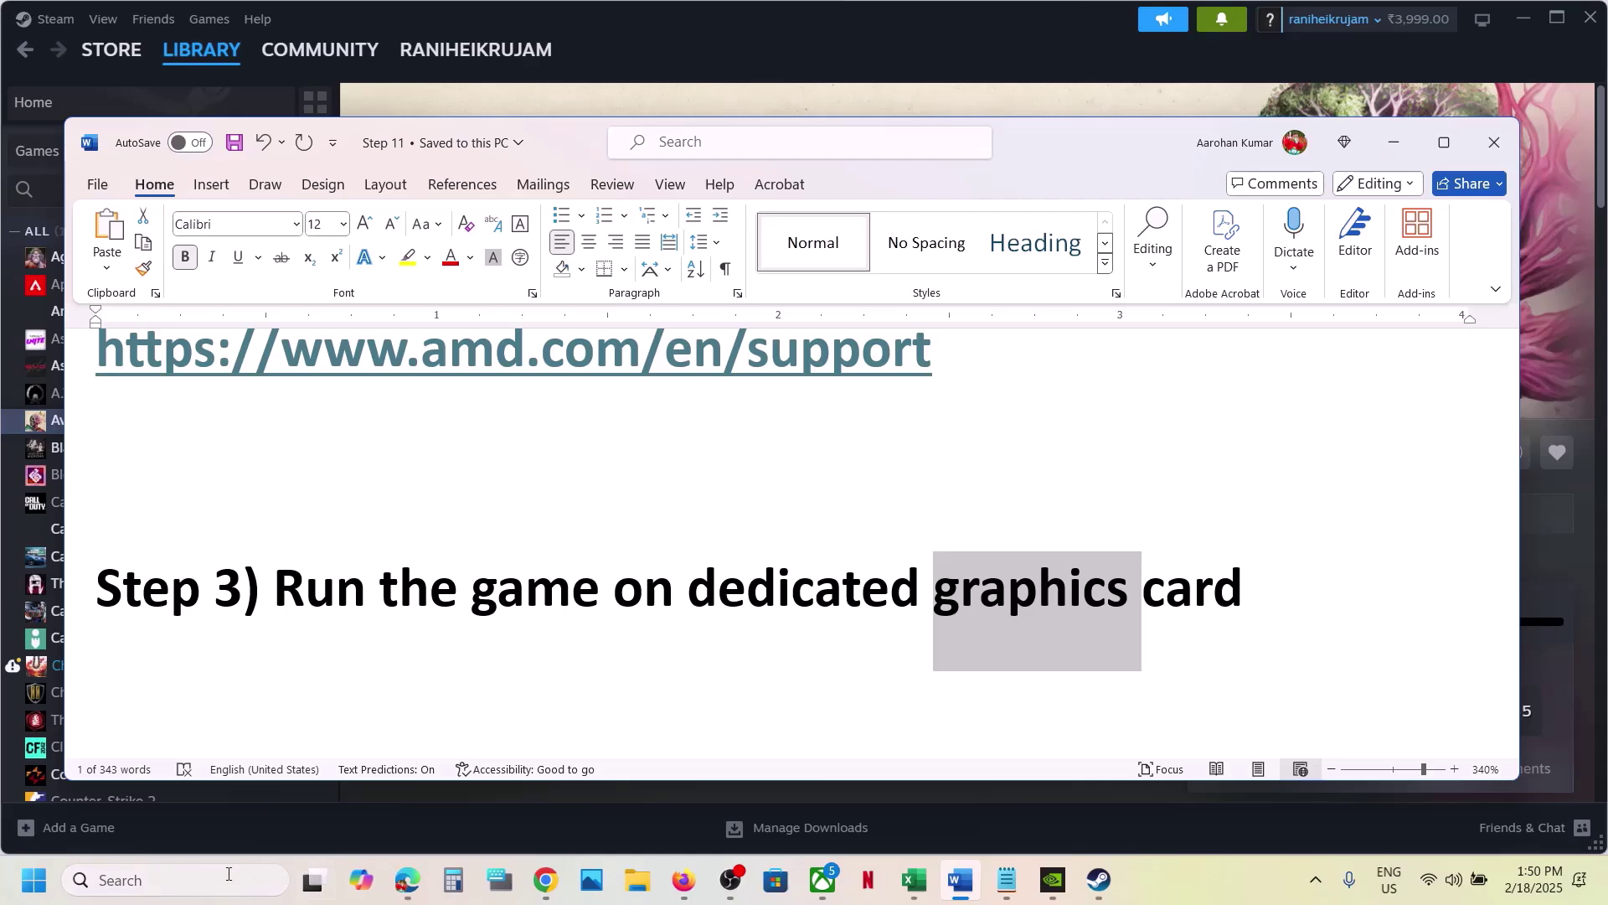
click(209, 879)
key(ctrl+v)
click(240, 243)
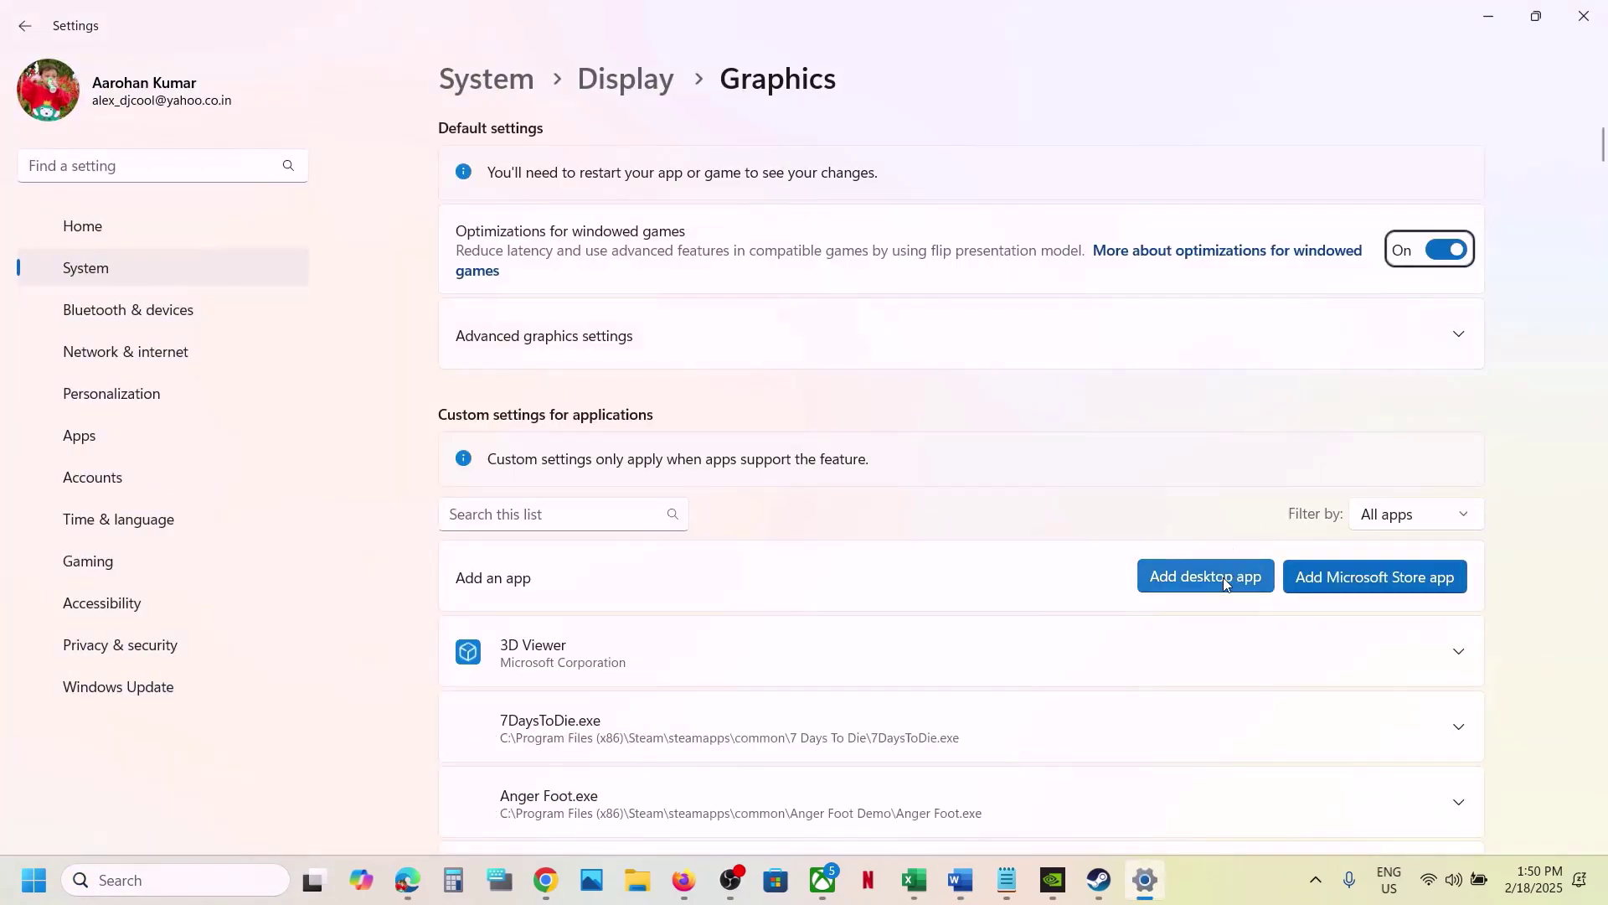
Add the Avowed application from Steam's steamapps\common\Avowed folder as a desktop app in the custom graphics settings.
click(1215, 586)
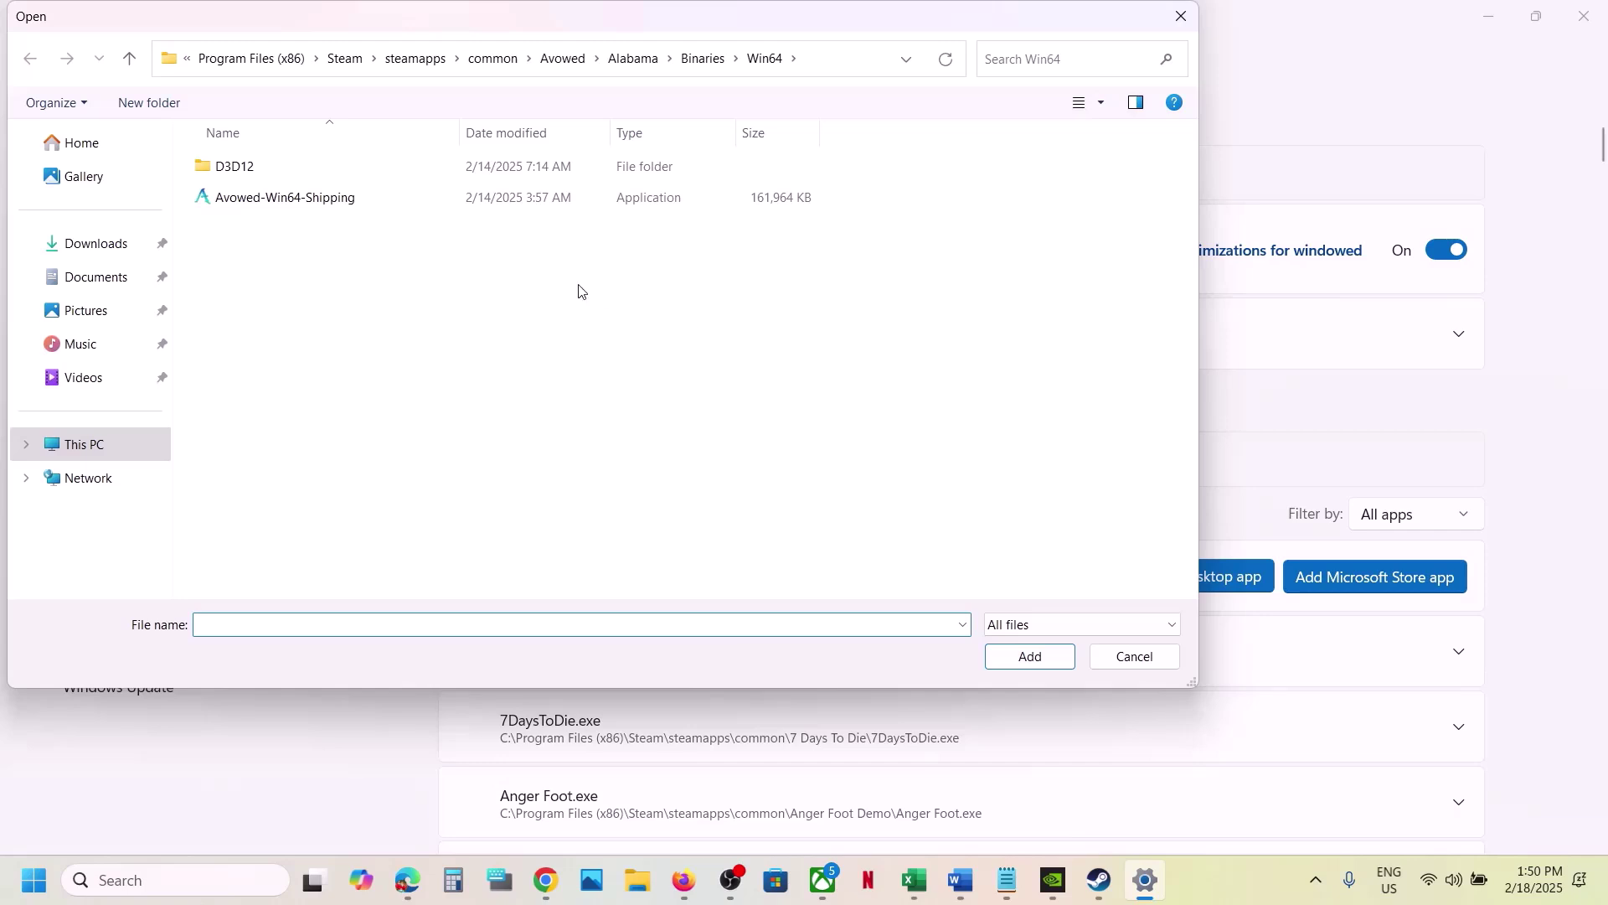
click(576, 72)
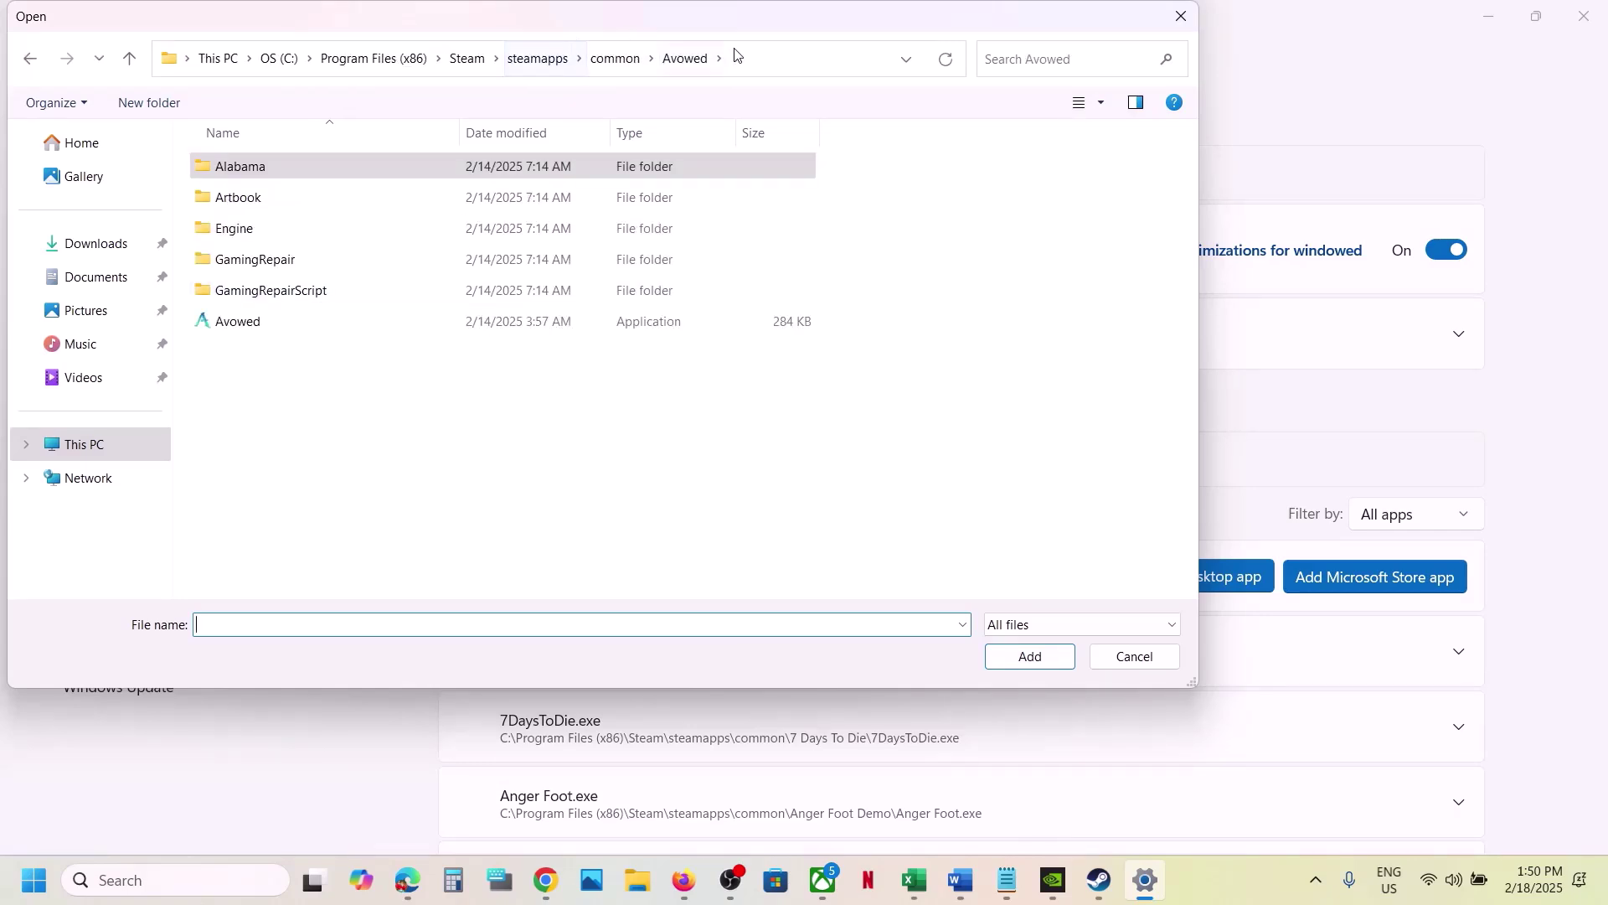
click(754, 65)
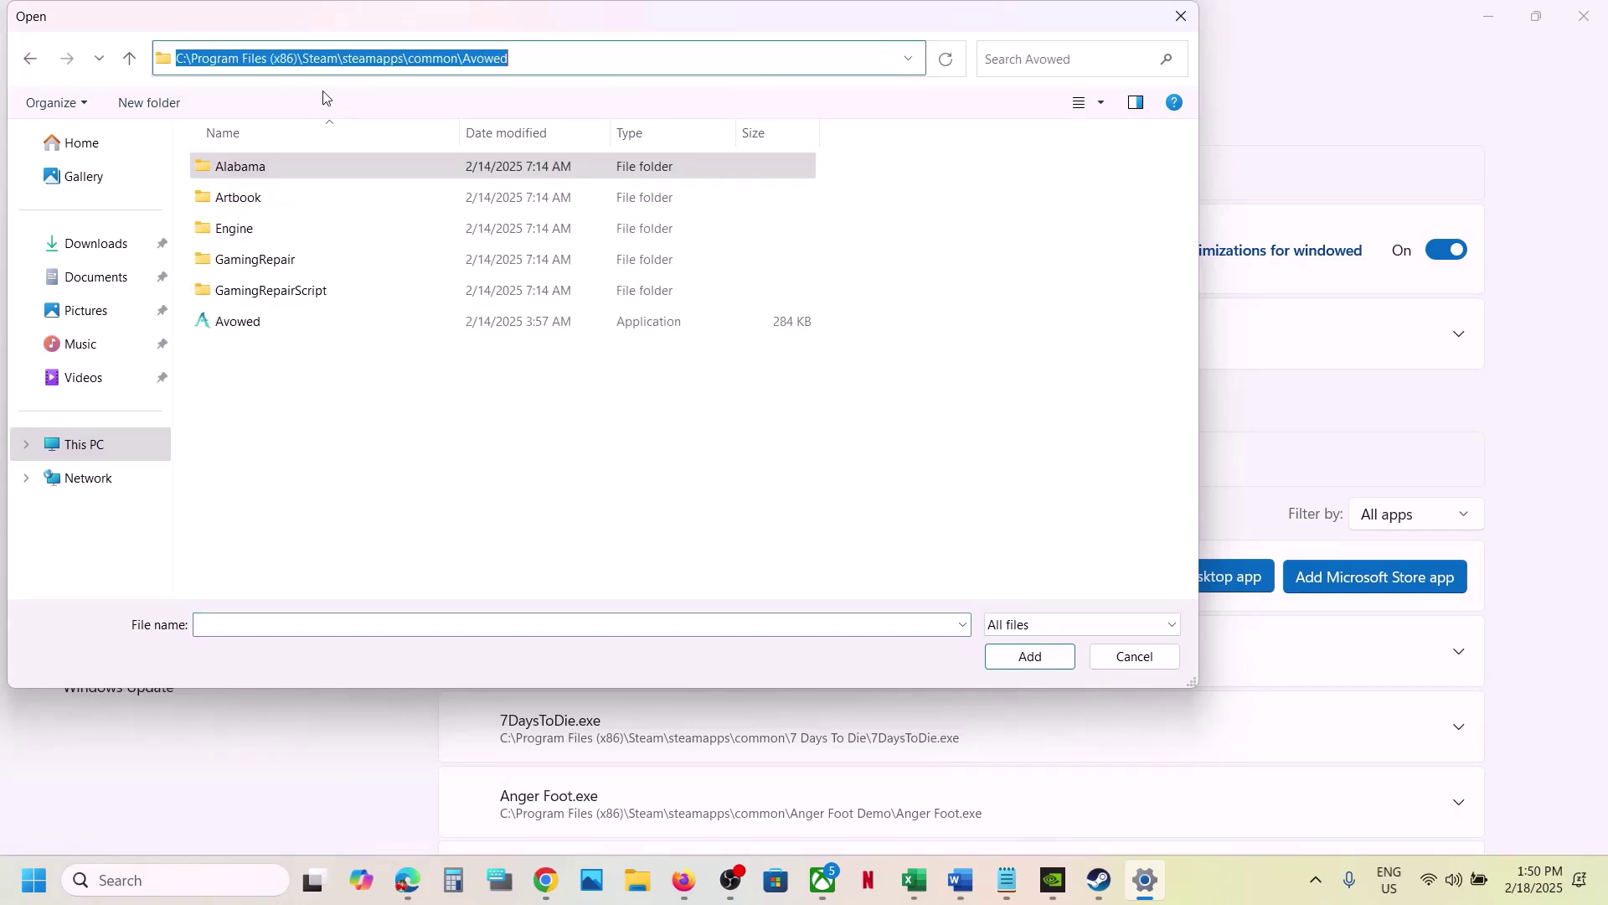
double_click(258, 182)
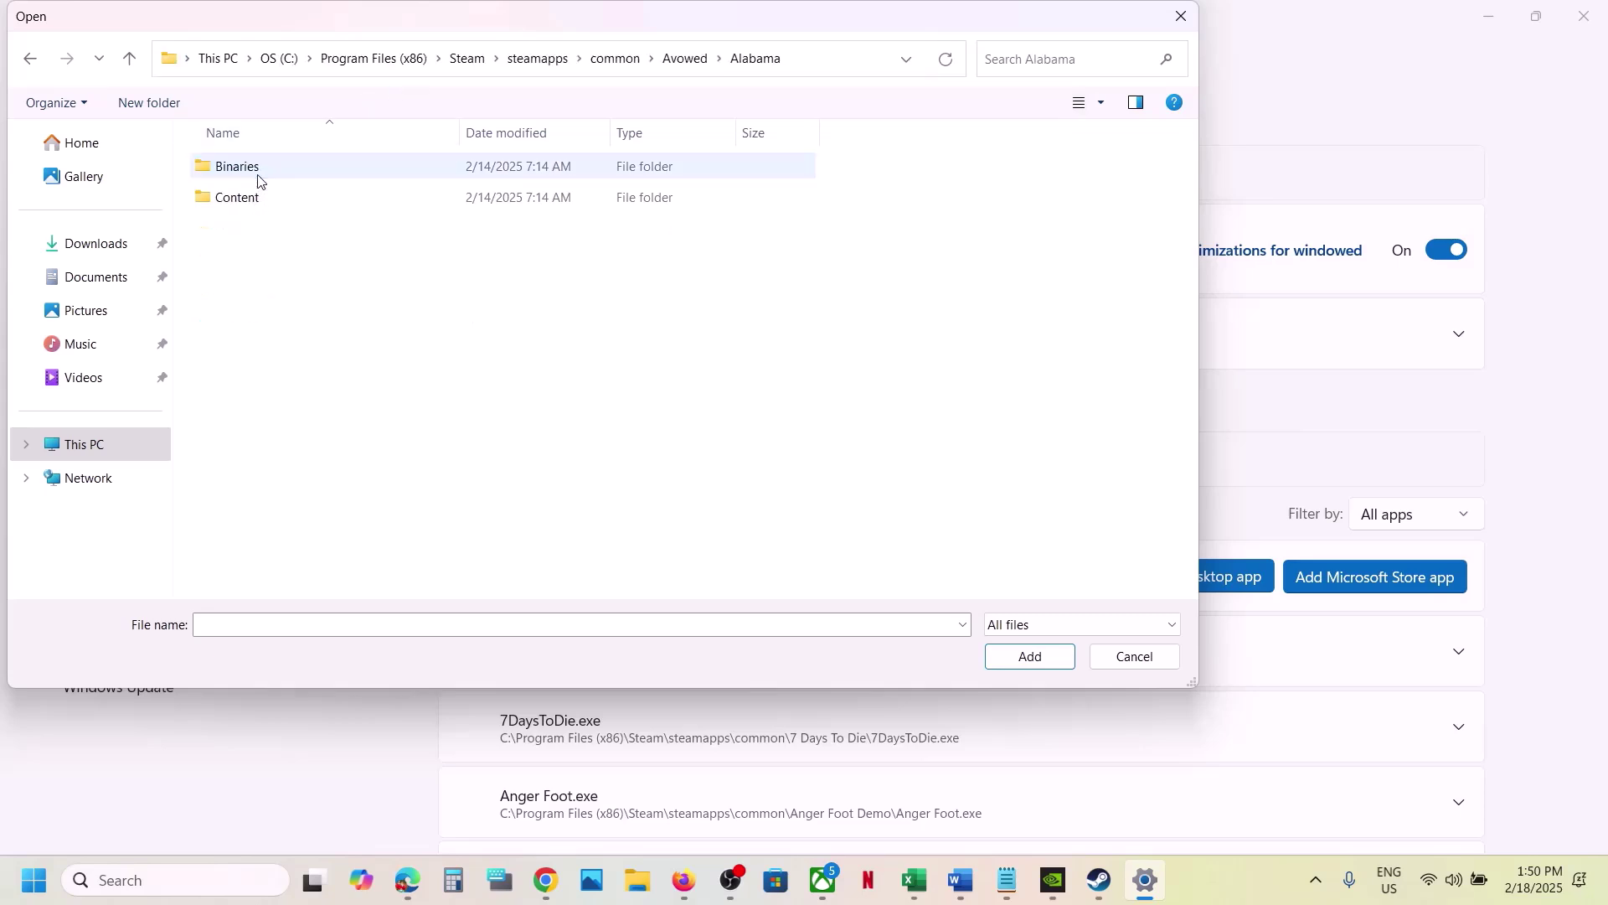
click(129, 58)
click(285, 328)
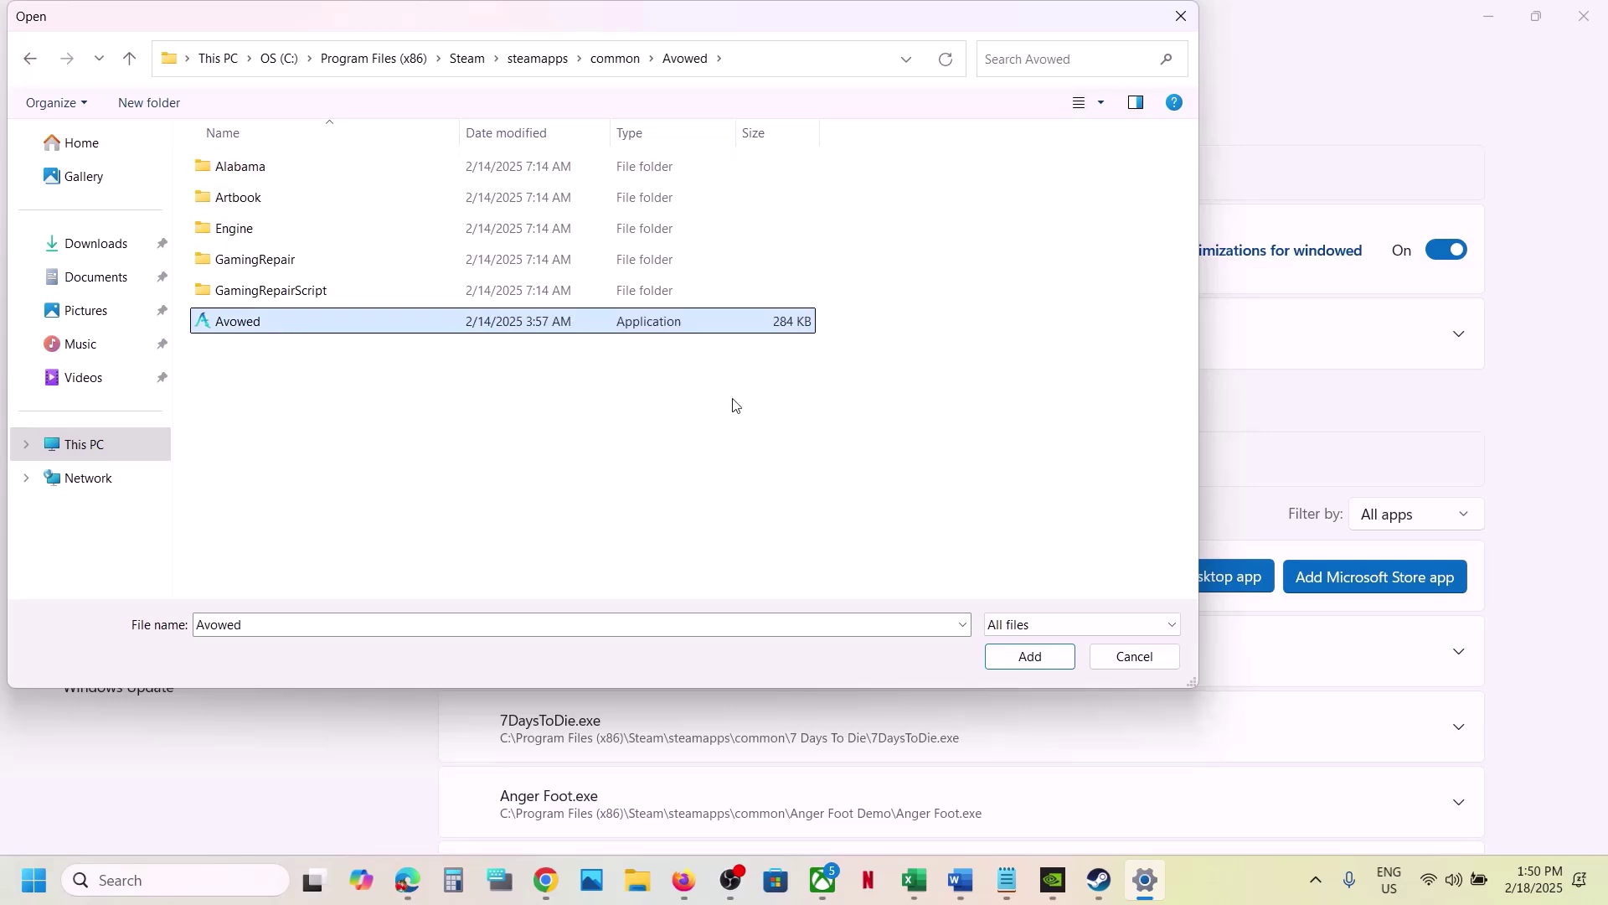
click(1030, 656)
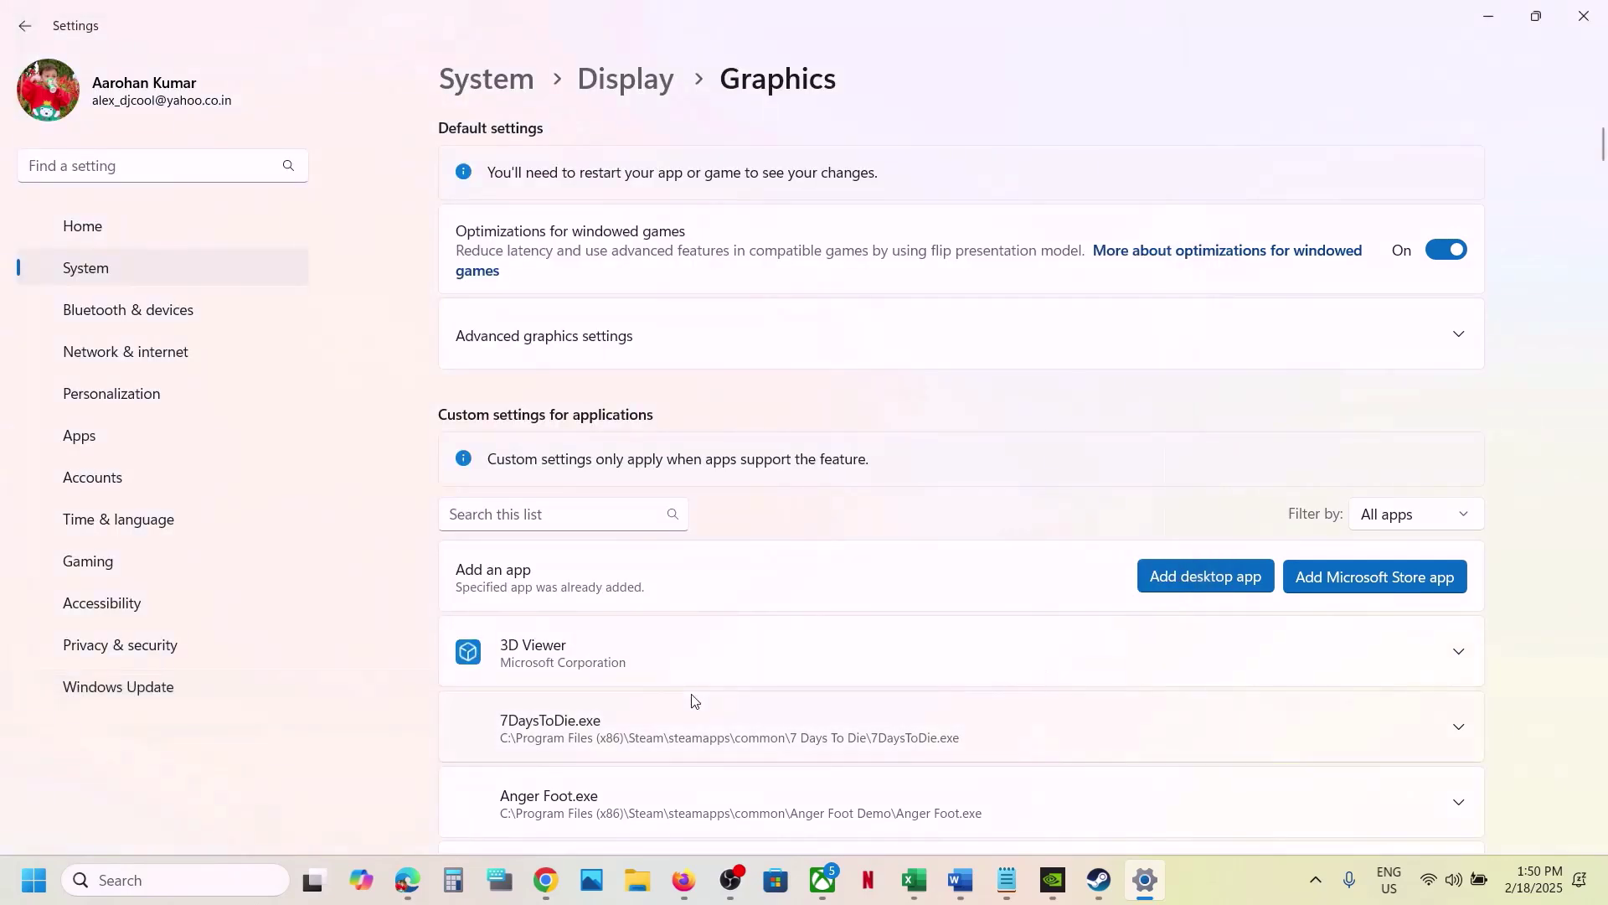
Set the GPU preference for Avowed.exe to High Performance (NVIDIA GeForce RTX 3050 Laptop GPU).
scroll(693, 701, down, 3)
scroll(694, 701, down, 3)
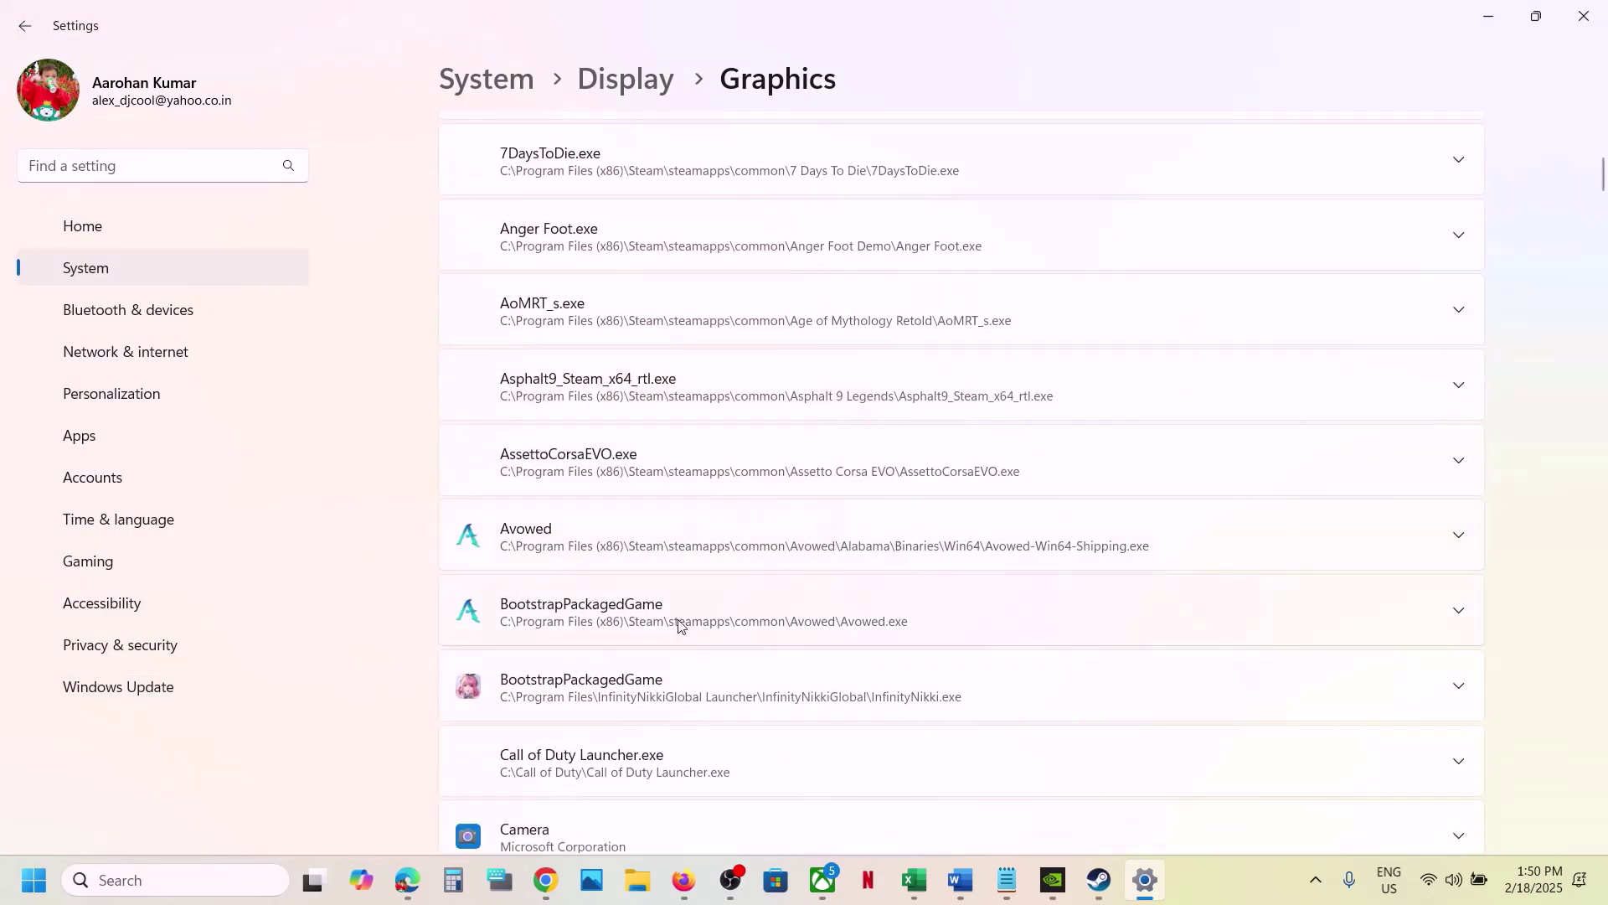
click(680, 622)
click(1184, 670)
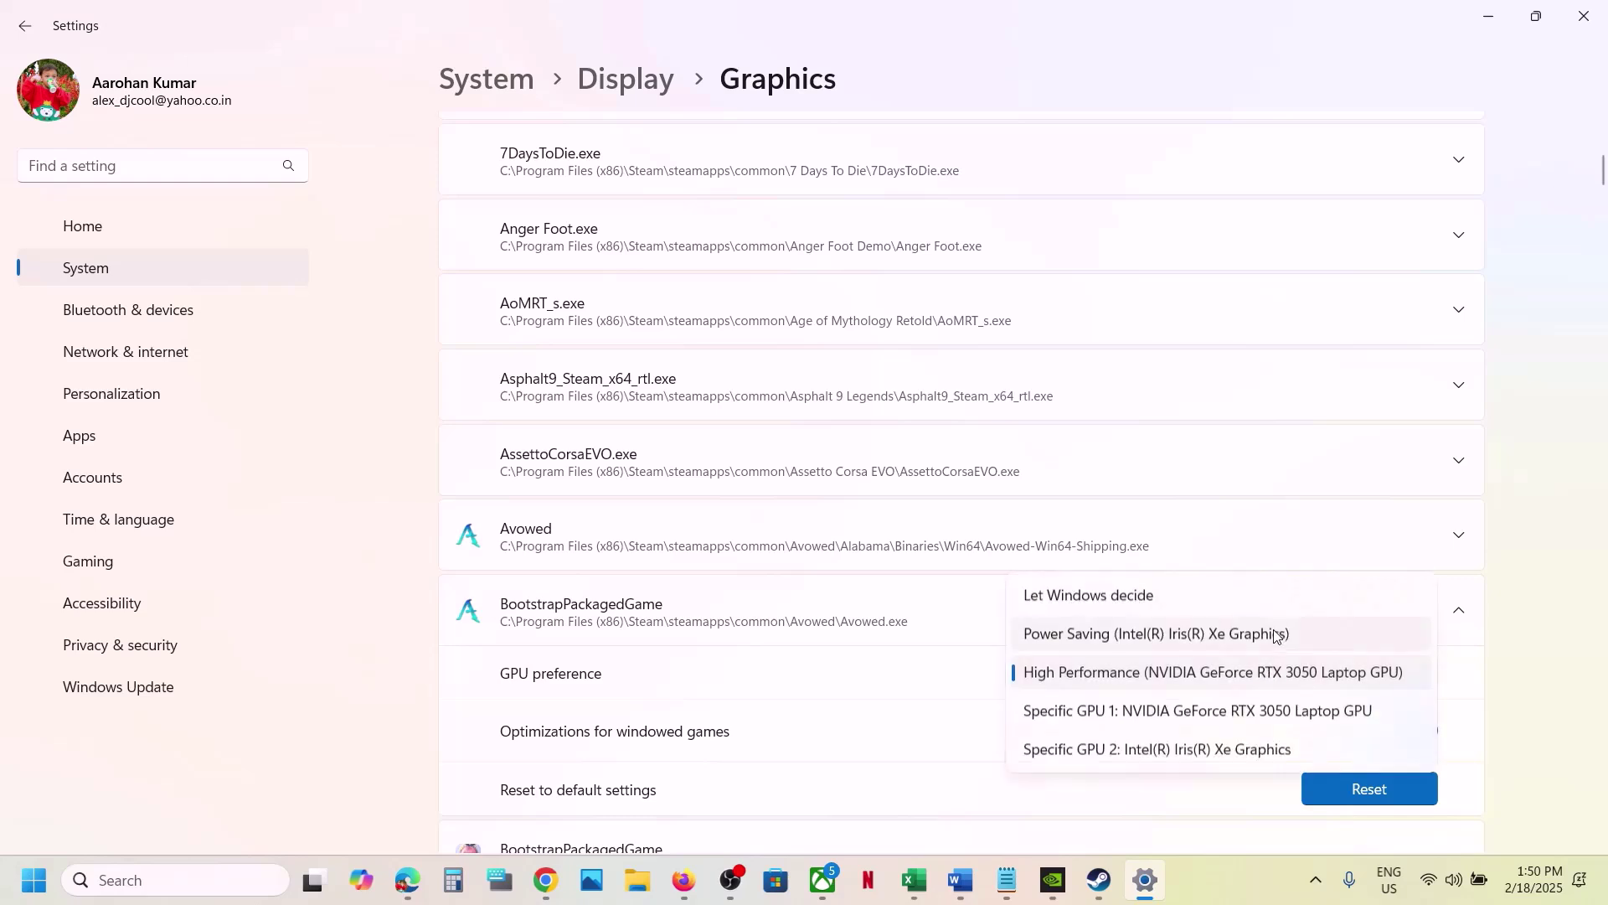
click(1184, 670)
Add Avowed-Win64-Shipping from Avowed\Alabama\Binaries\Win64 as another desktop app in the custom graphics settings.
scroll(1124, 312, up, 2)
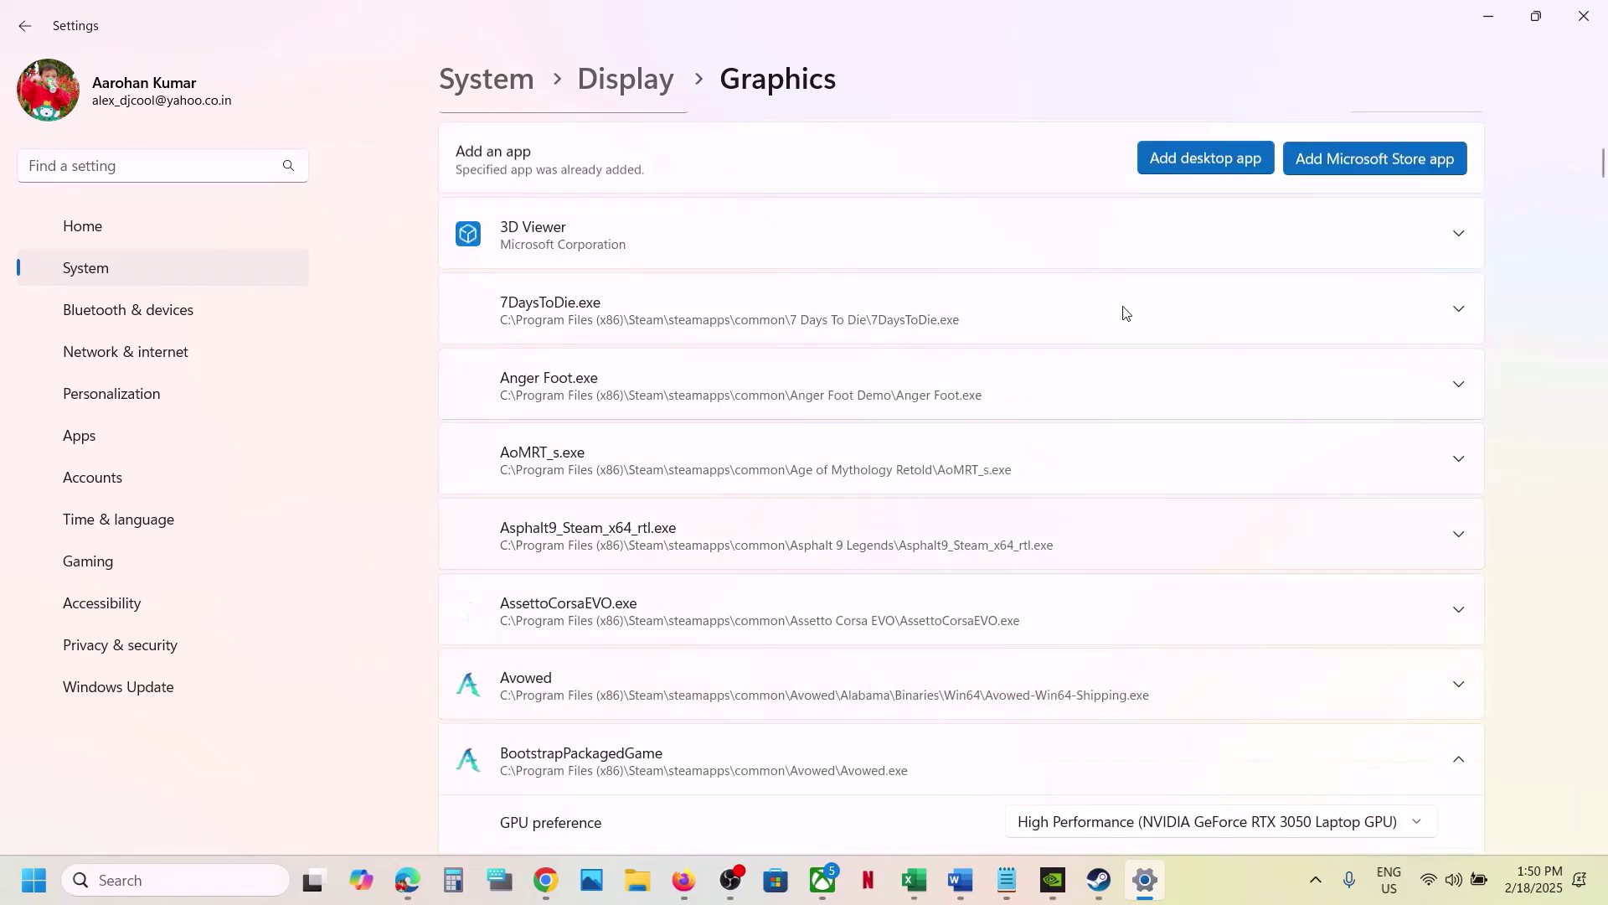
click(1217, 170)
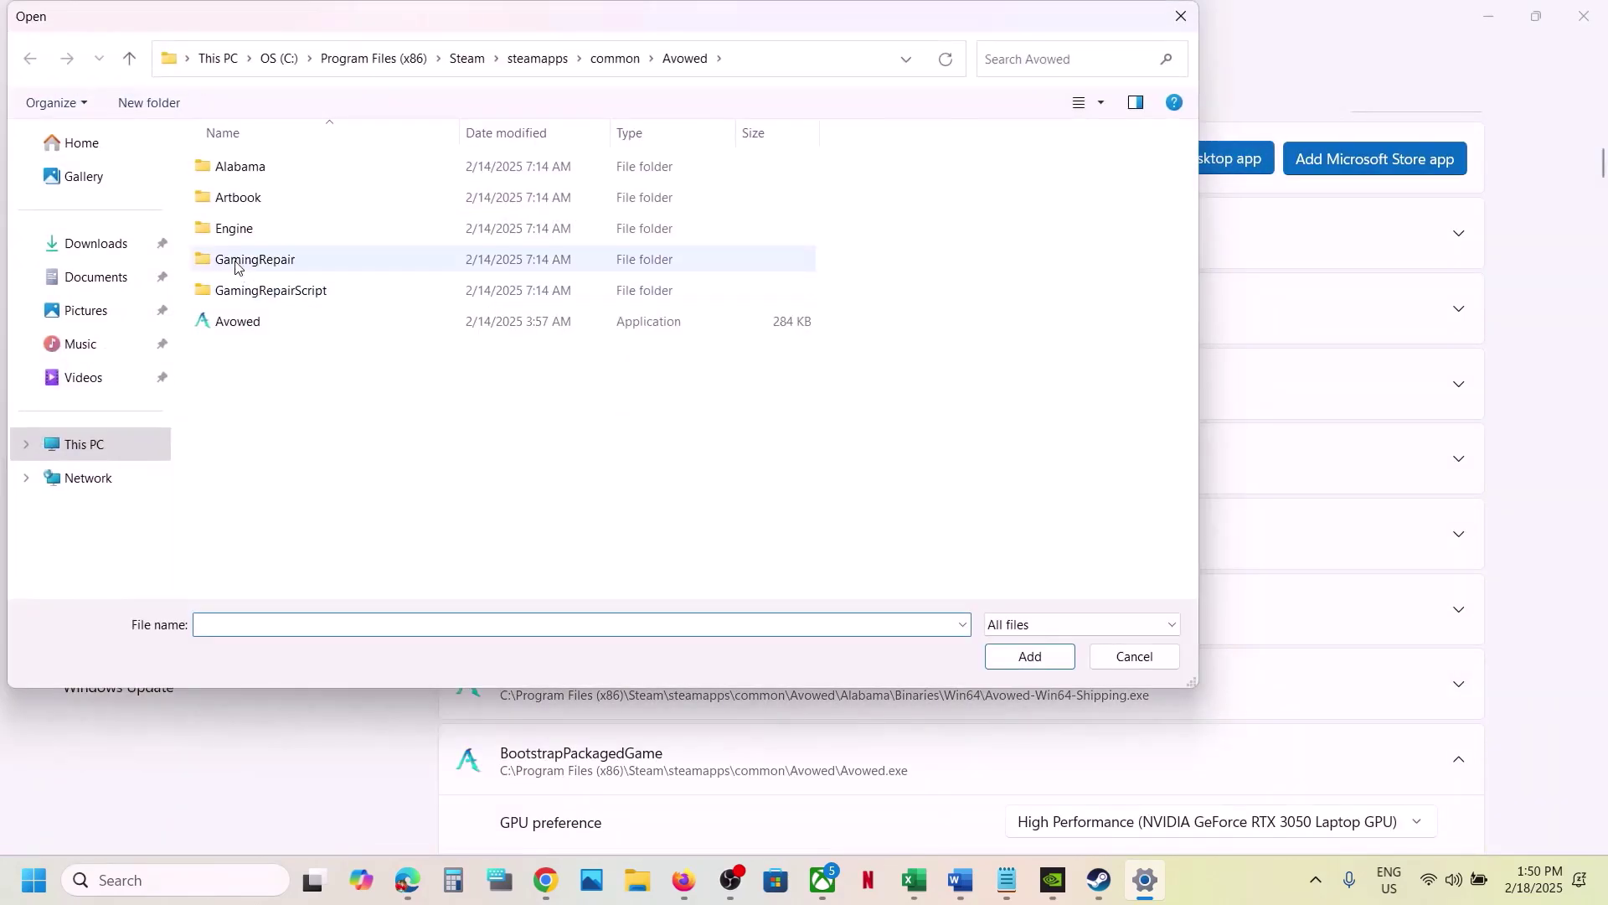
double_click(253, 168)
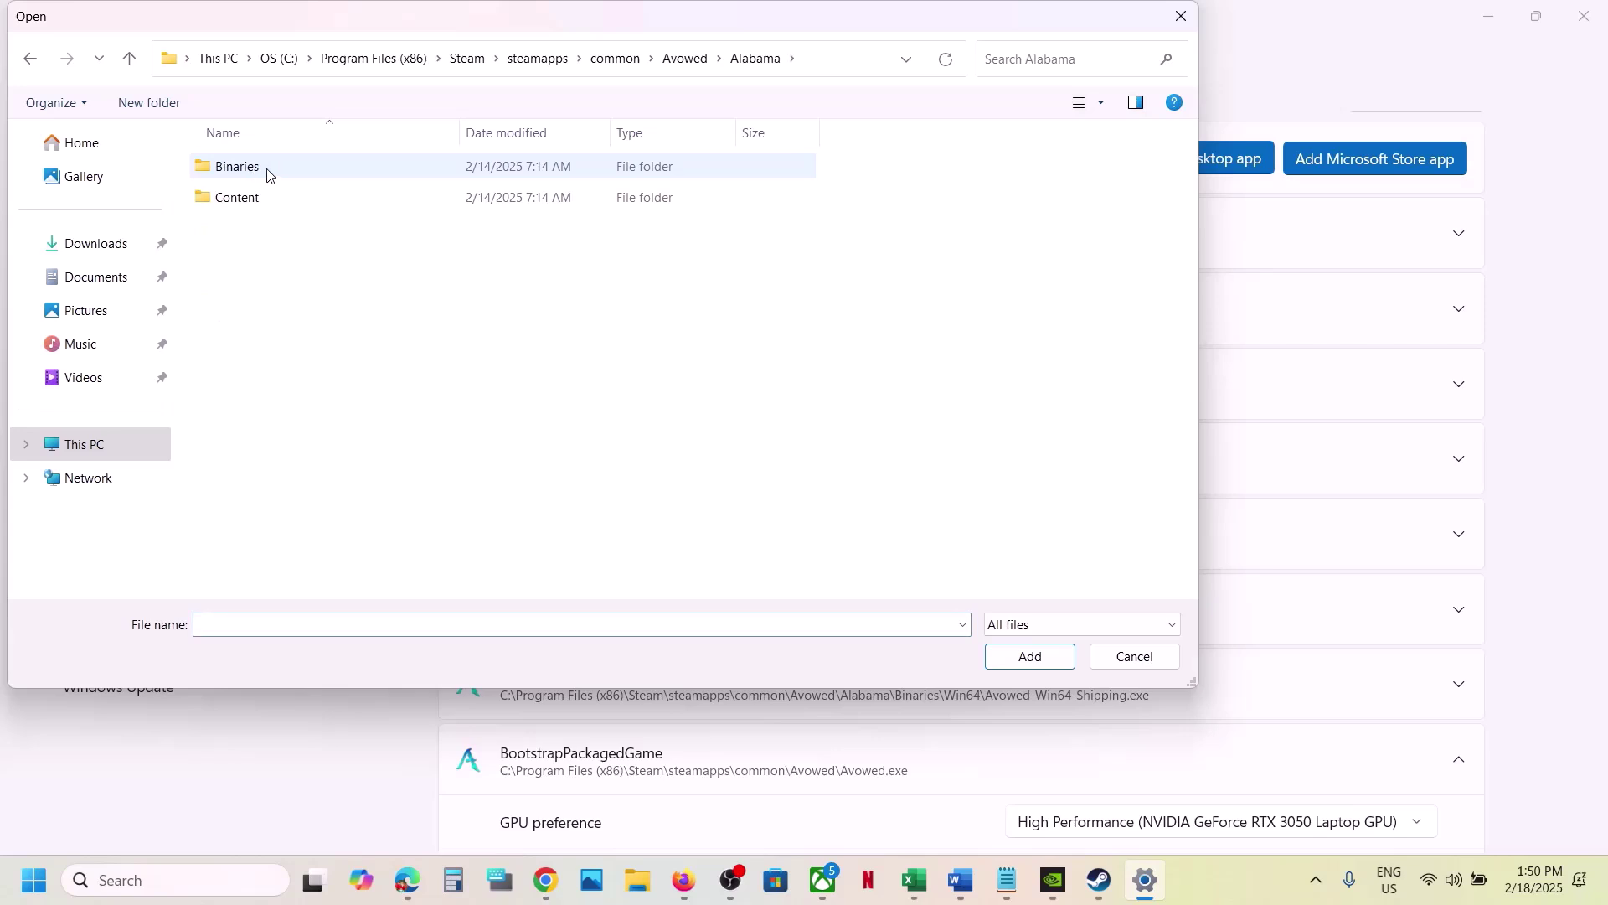
double_click(267, 174)
double_click(266, 173)
click(333, 199)
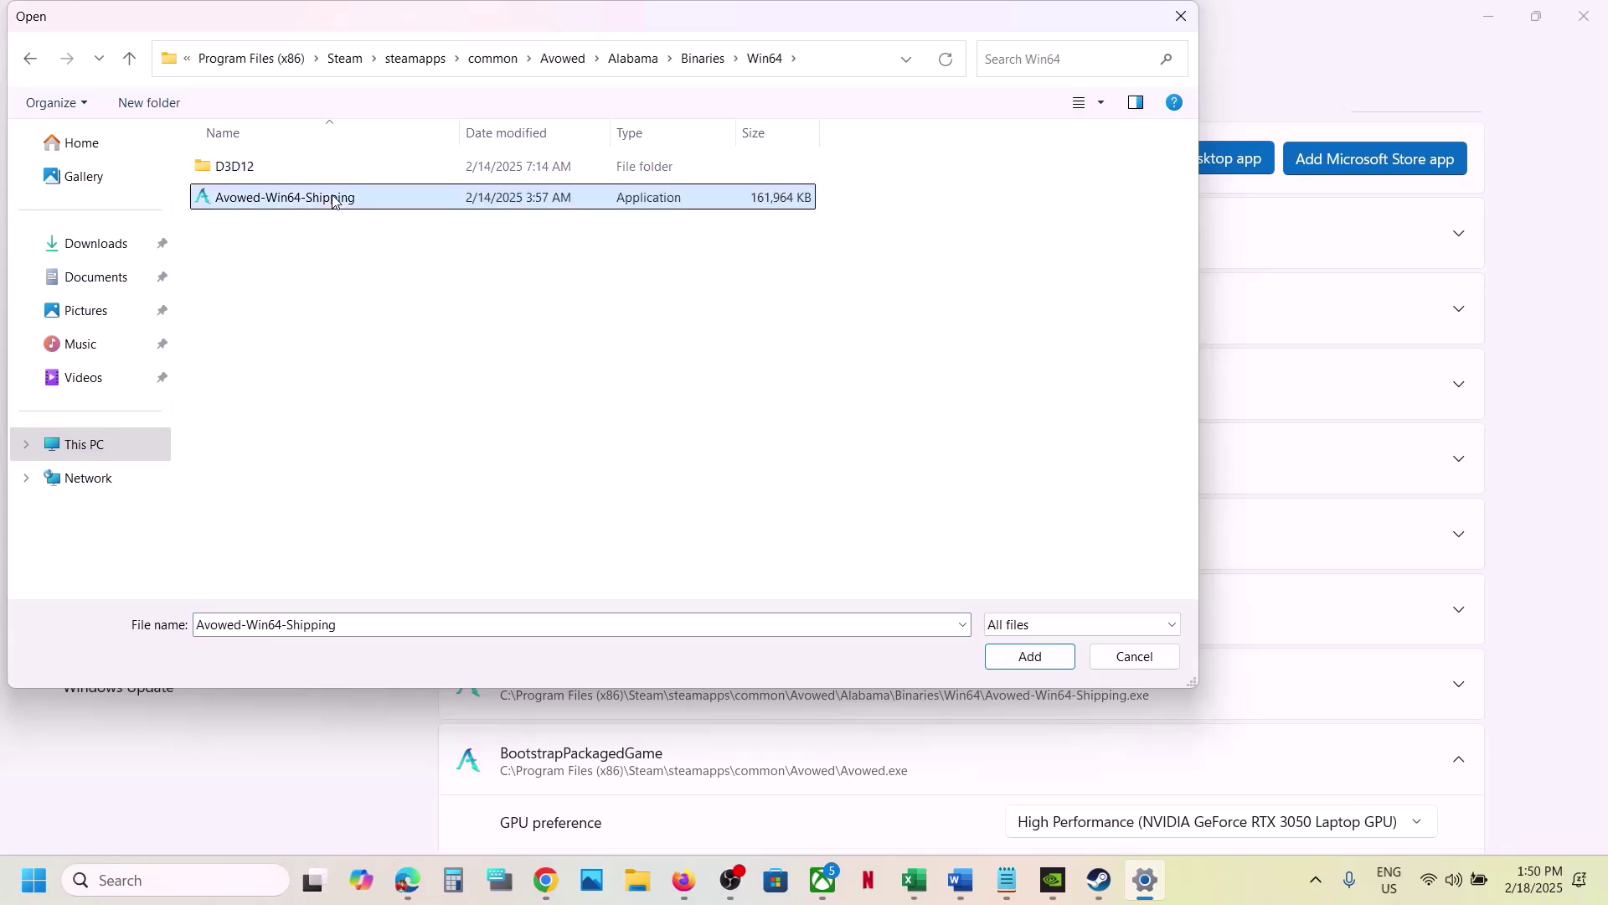
click(1031, 657)
Set the GPU preference for Avowed-Win64-Shipping.exe to High Performance (NVIDIA GeForce RTX 3050 Laptop GPU) and close Settings.
scroll(1036, 660, down, 1)
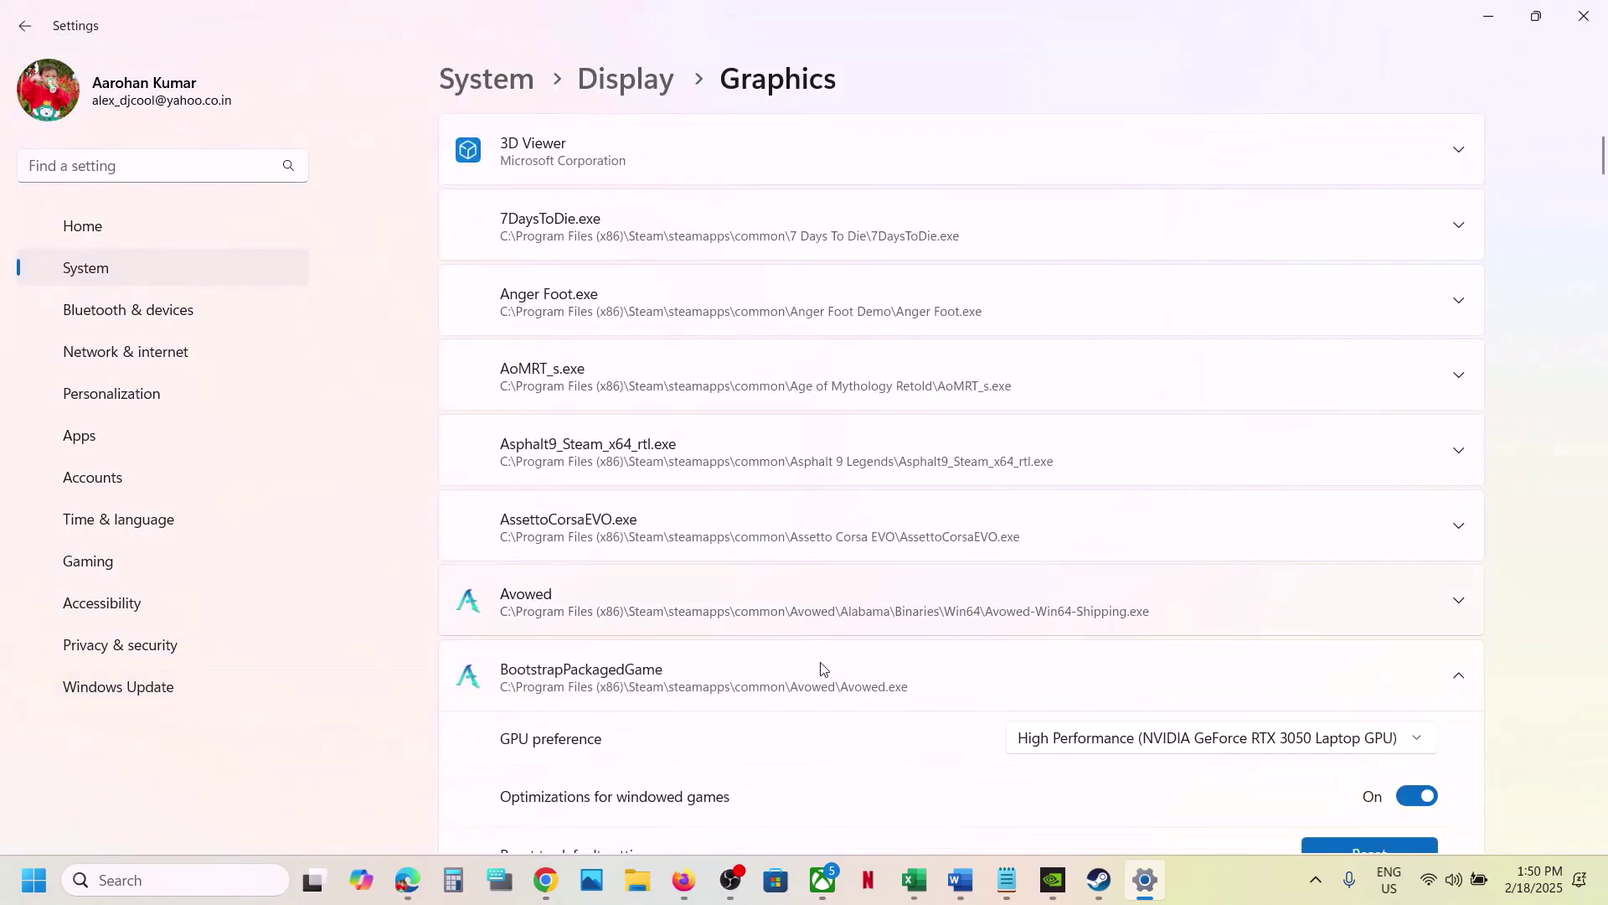
click(741, 600)
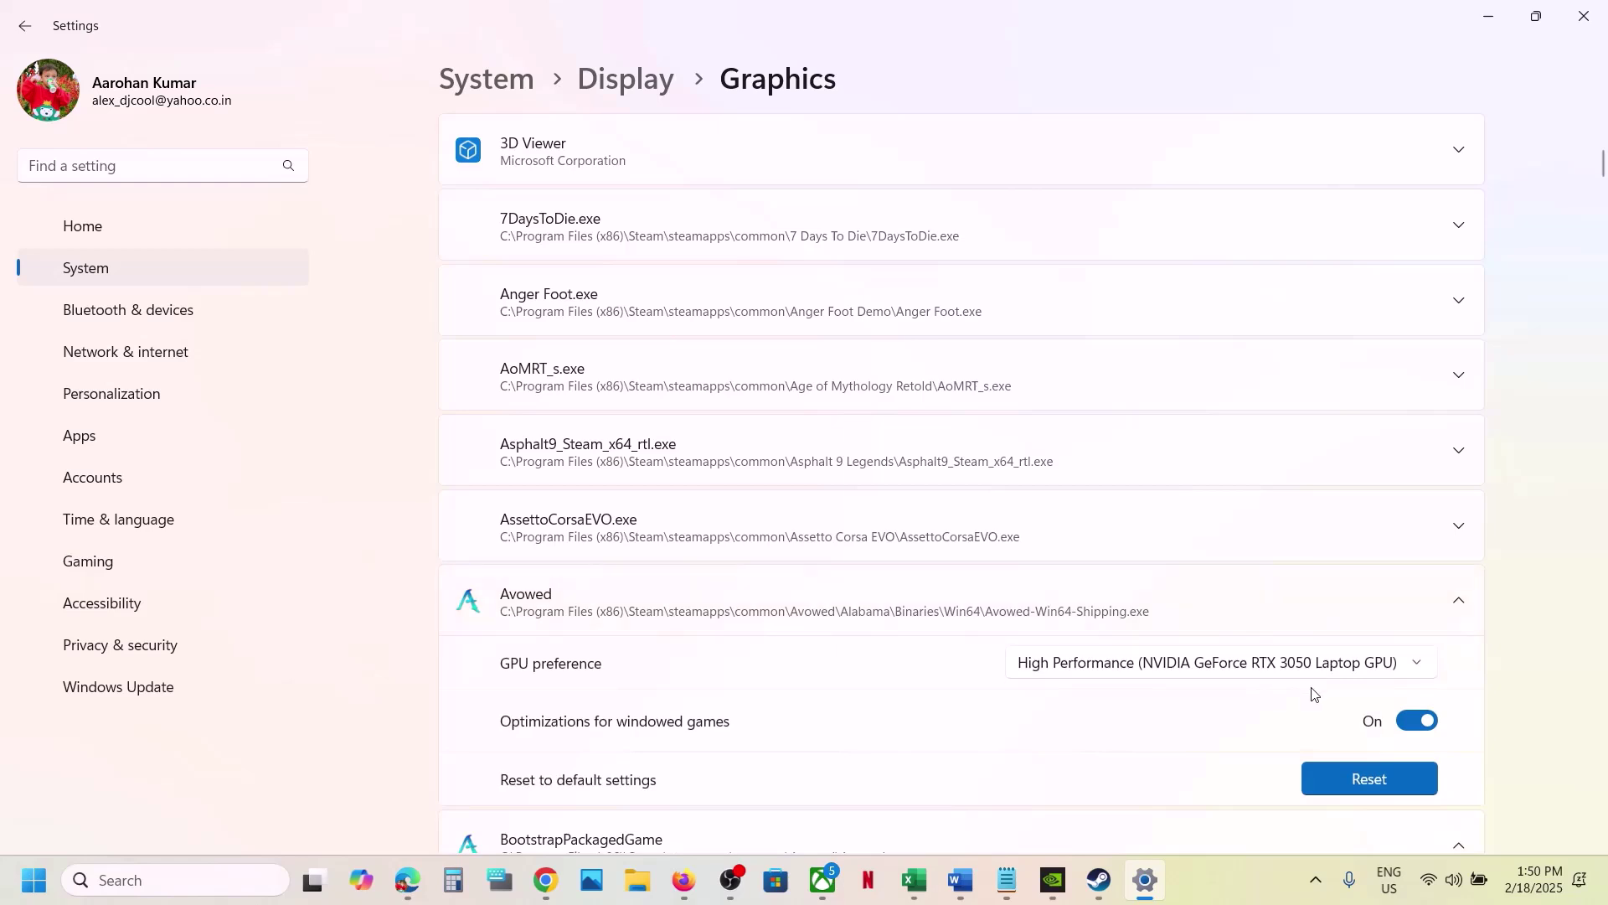
click(1311, 663)
click(1222, 663)
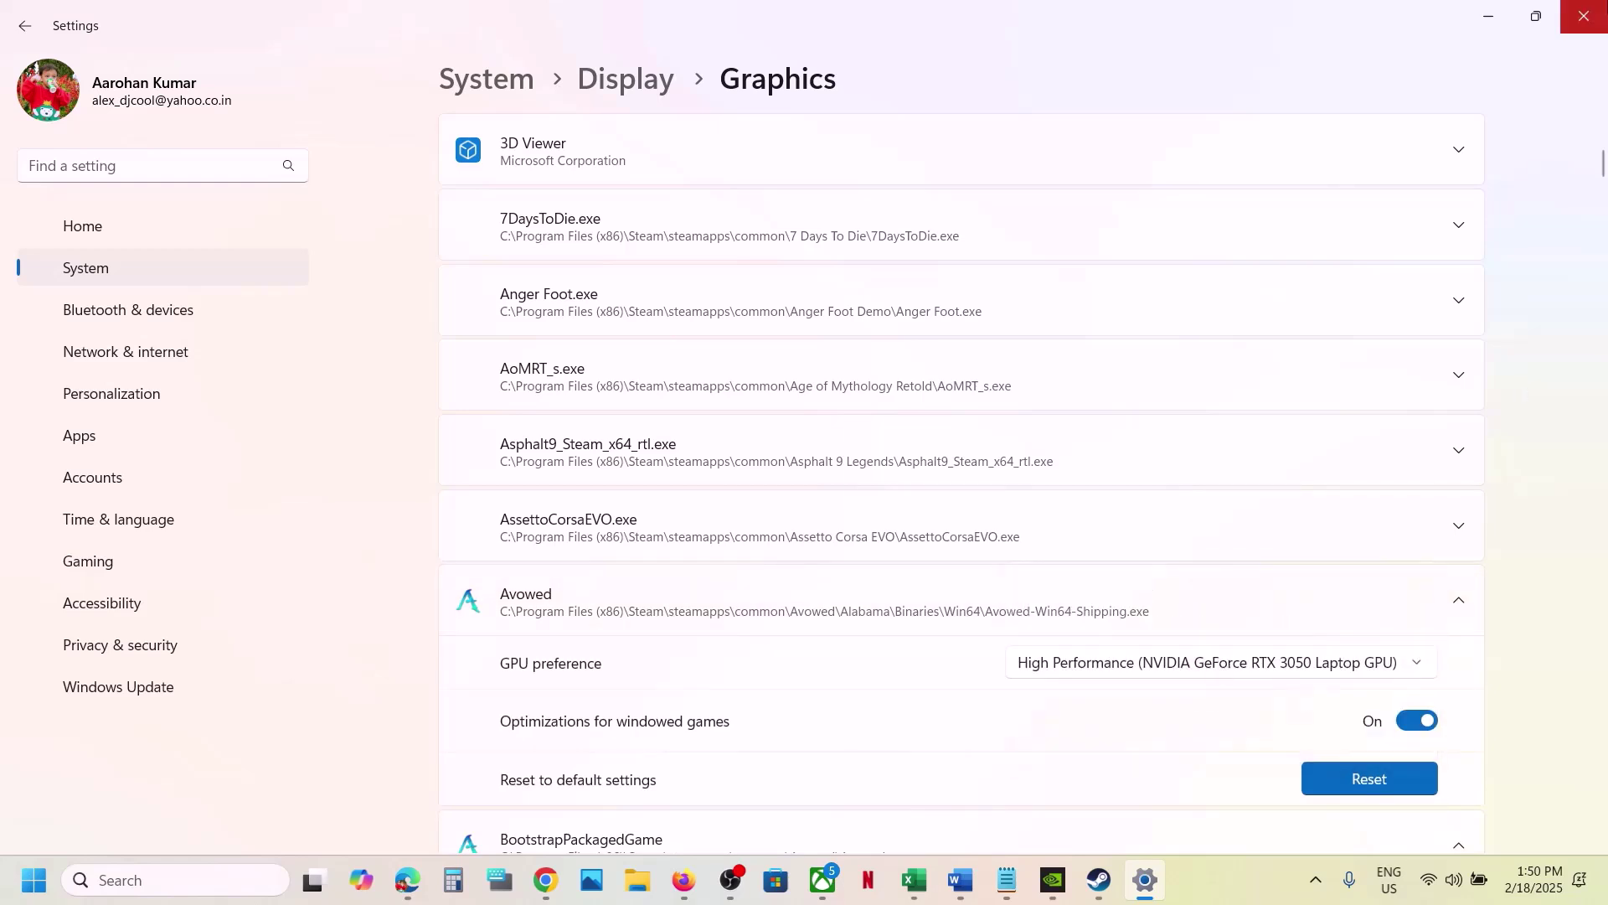
click(1577, 15)
Read Step 4 in the Word document on rolling back the graphics card driver.
scroll(857, 509, down, 3)
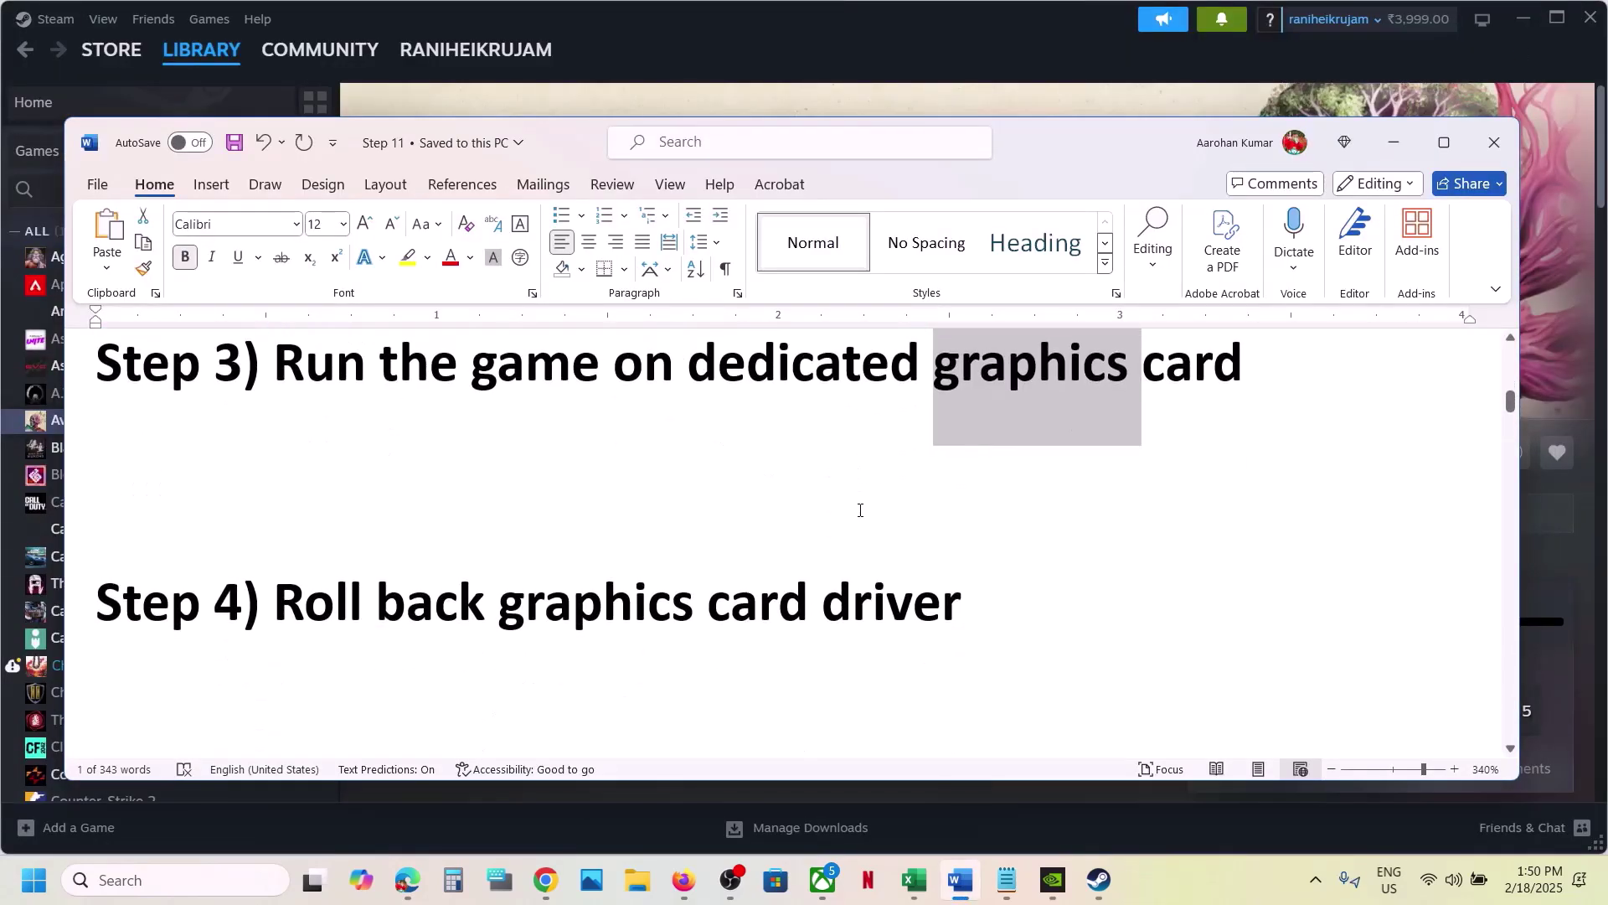
drag(275, 557, 993, 552)
click(991, 551)
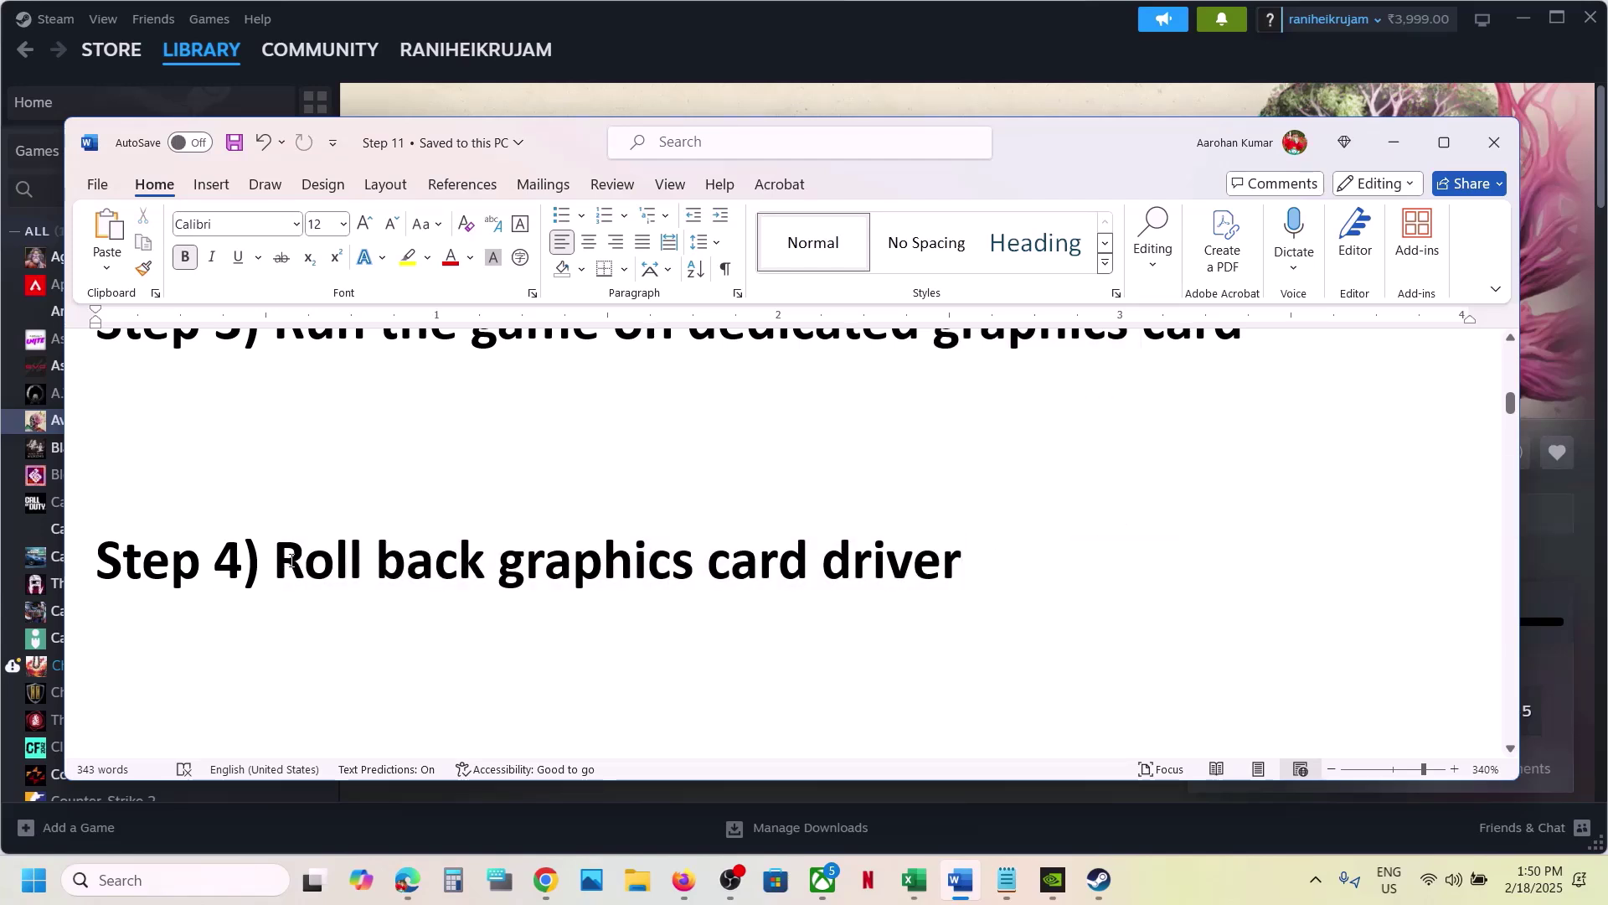
drag(304, 560, 1024, 550)
Copy the NVIDIA driver download link from Step 2 in the Word document and open it in a new, maximized Chrome window.
scroll(834, 521, up, 5)
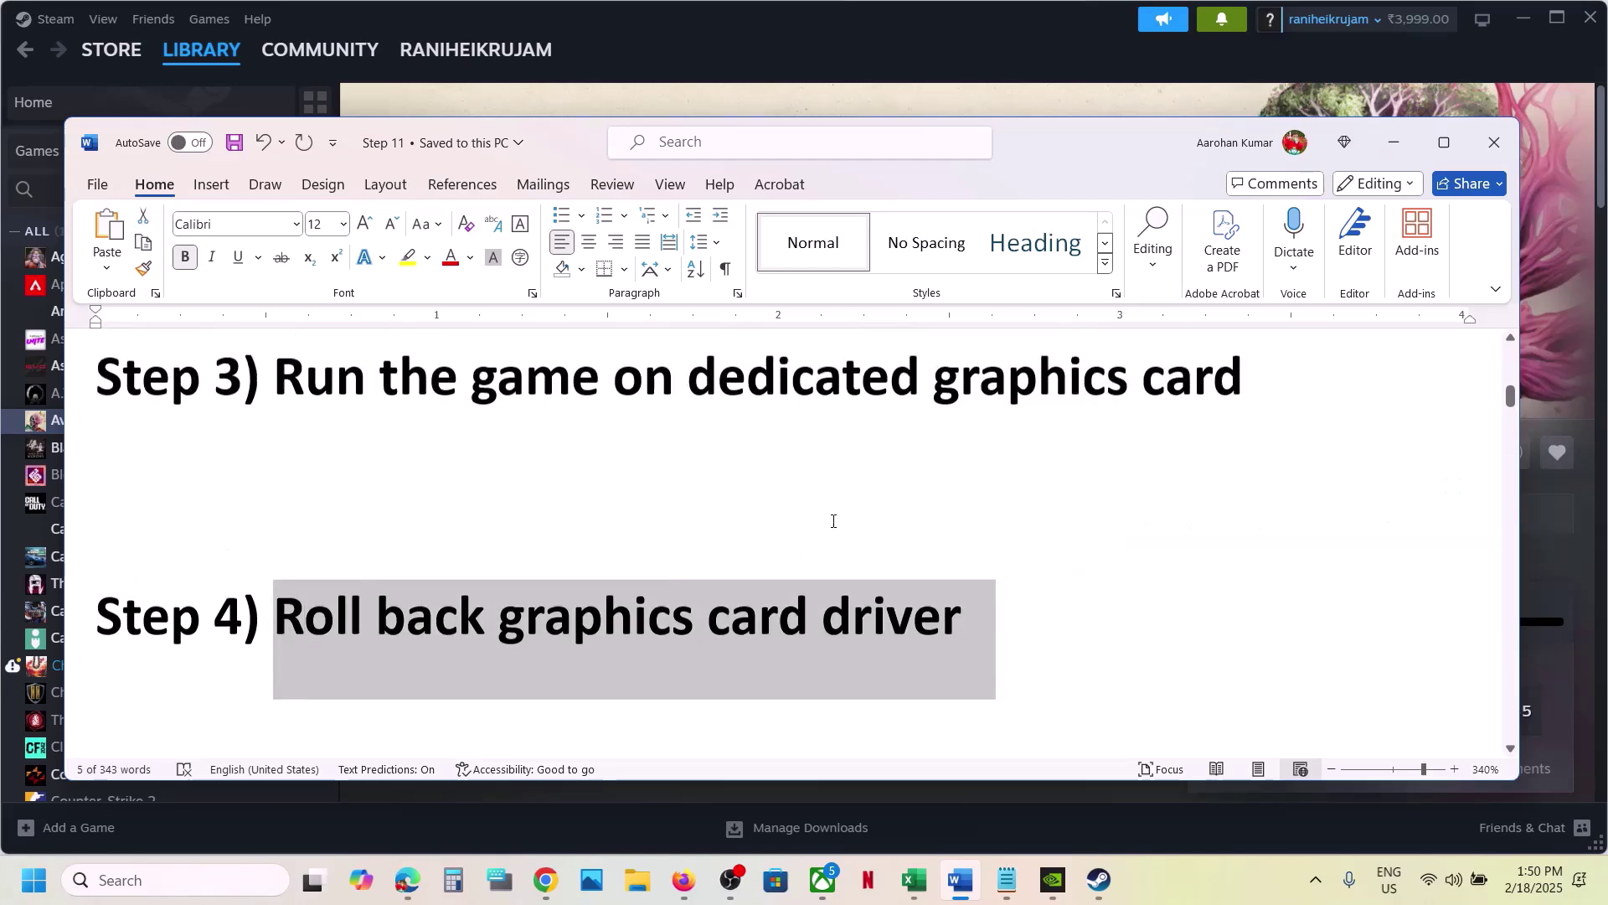
scroll(833, 521, up, 2)
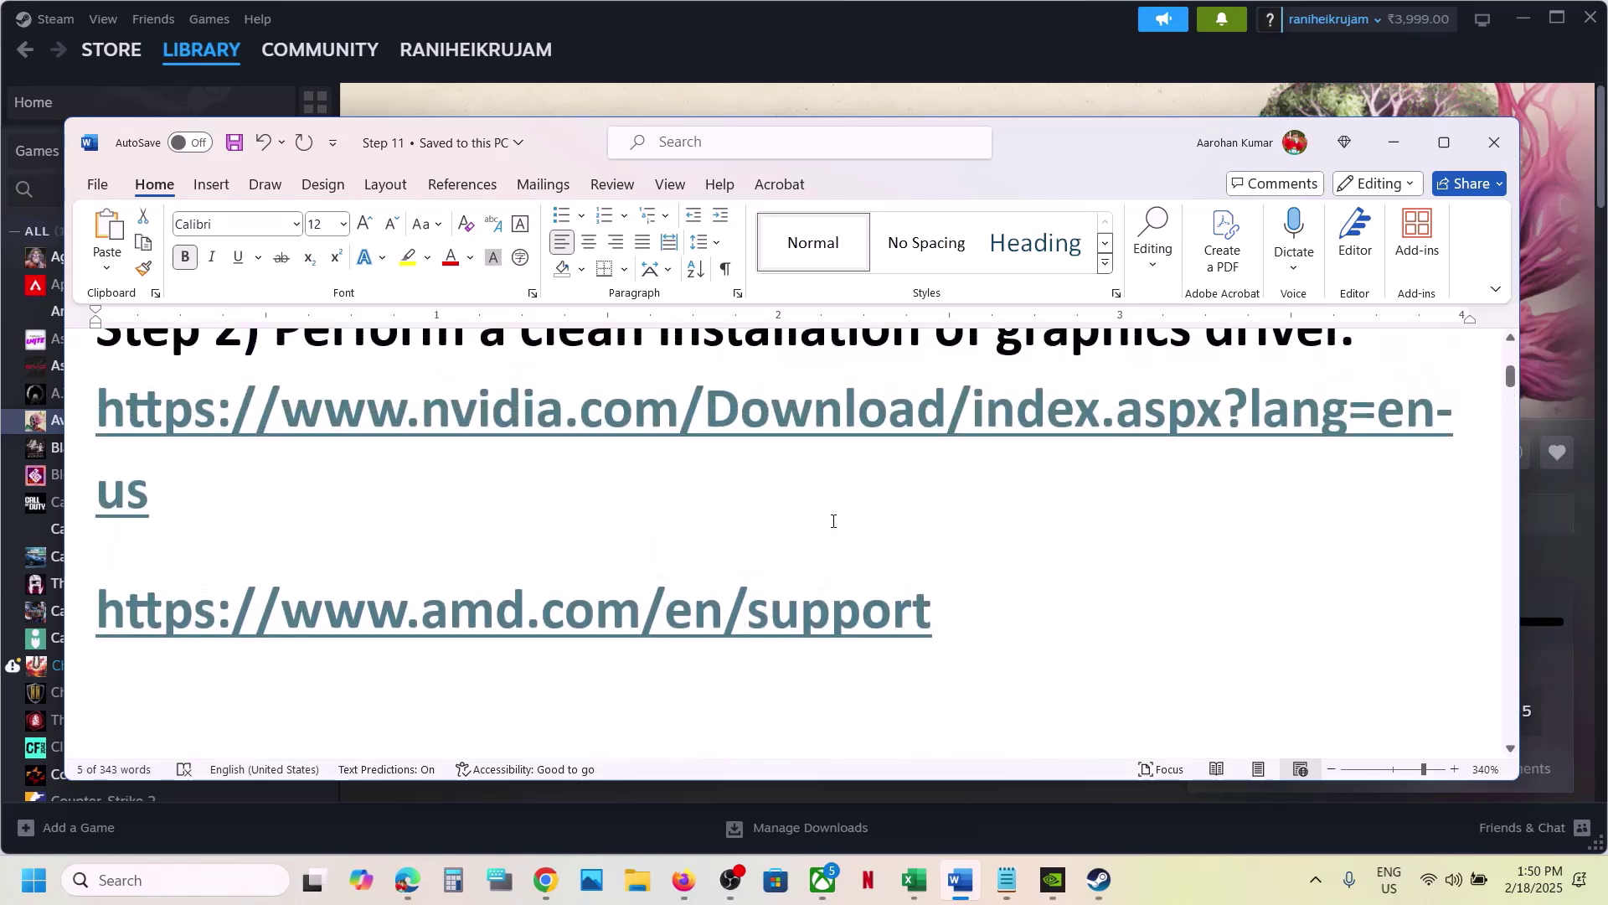
triple_click(205, 500)
key(ctrl+c)
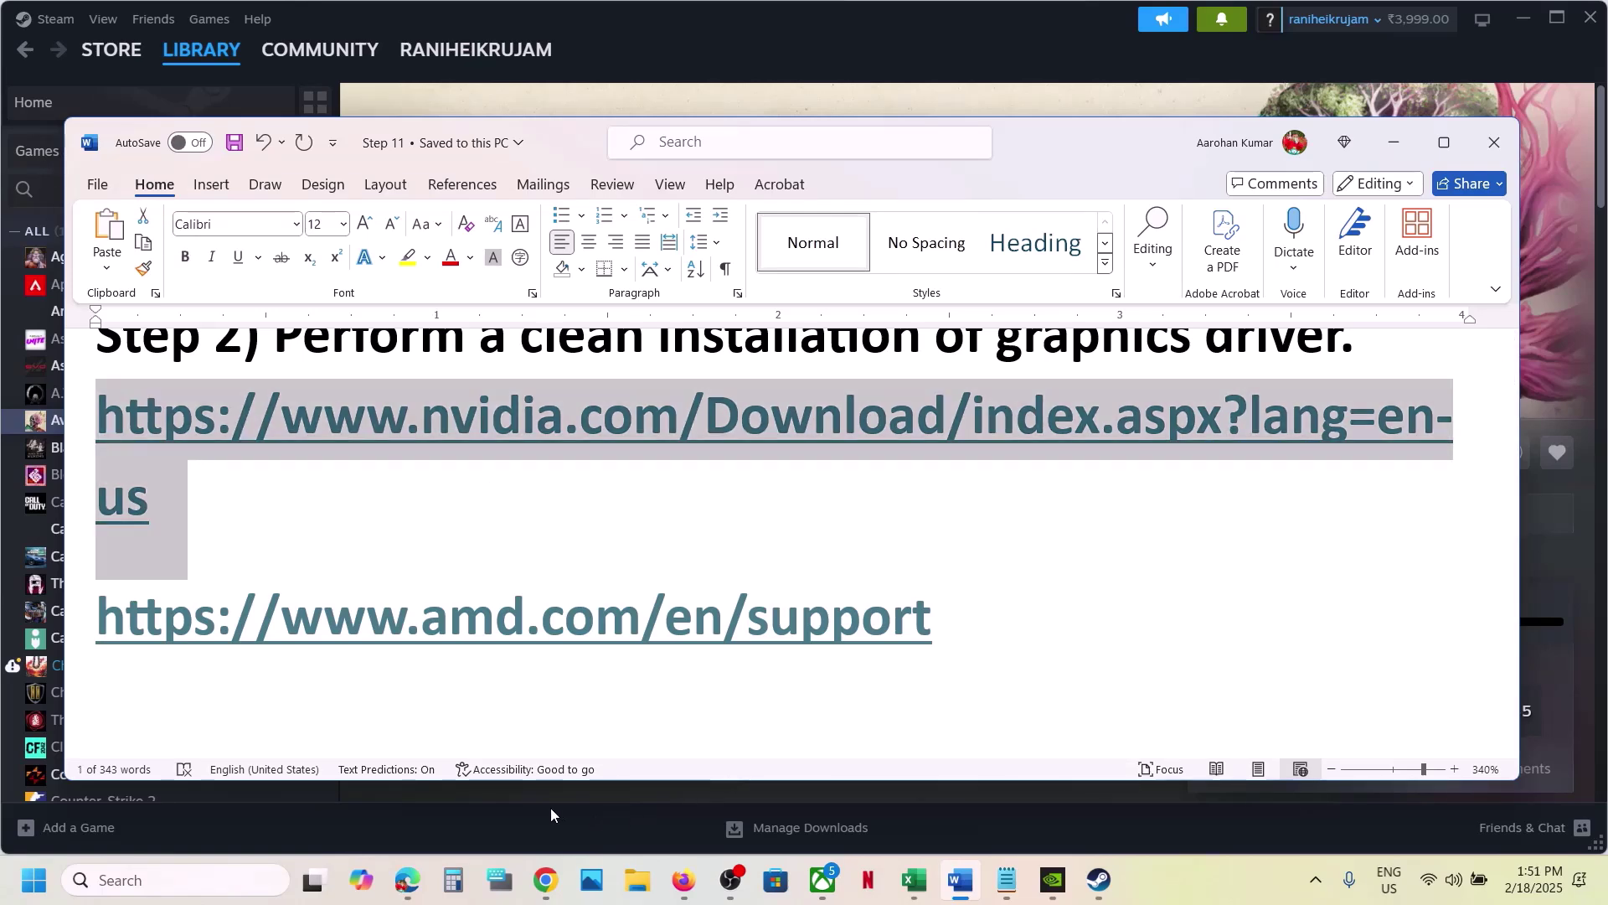
right_click(545, 879)
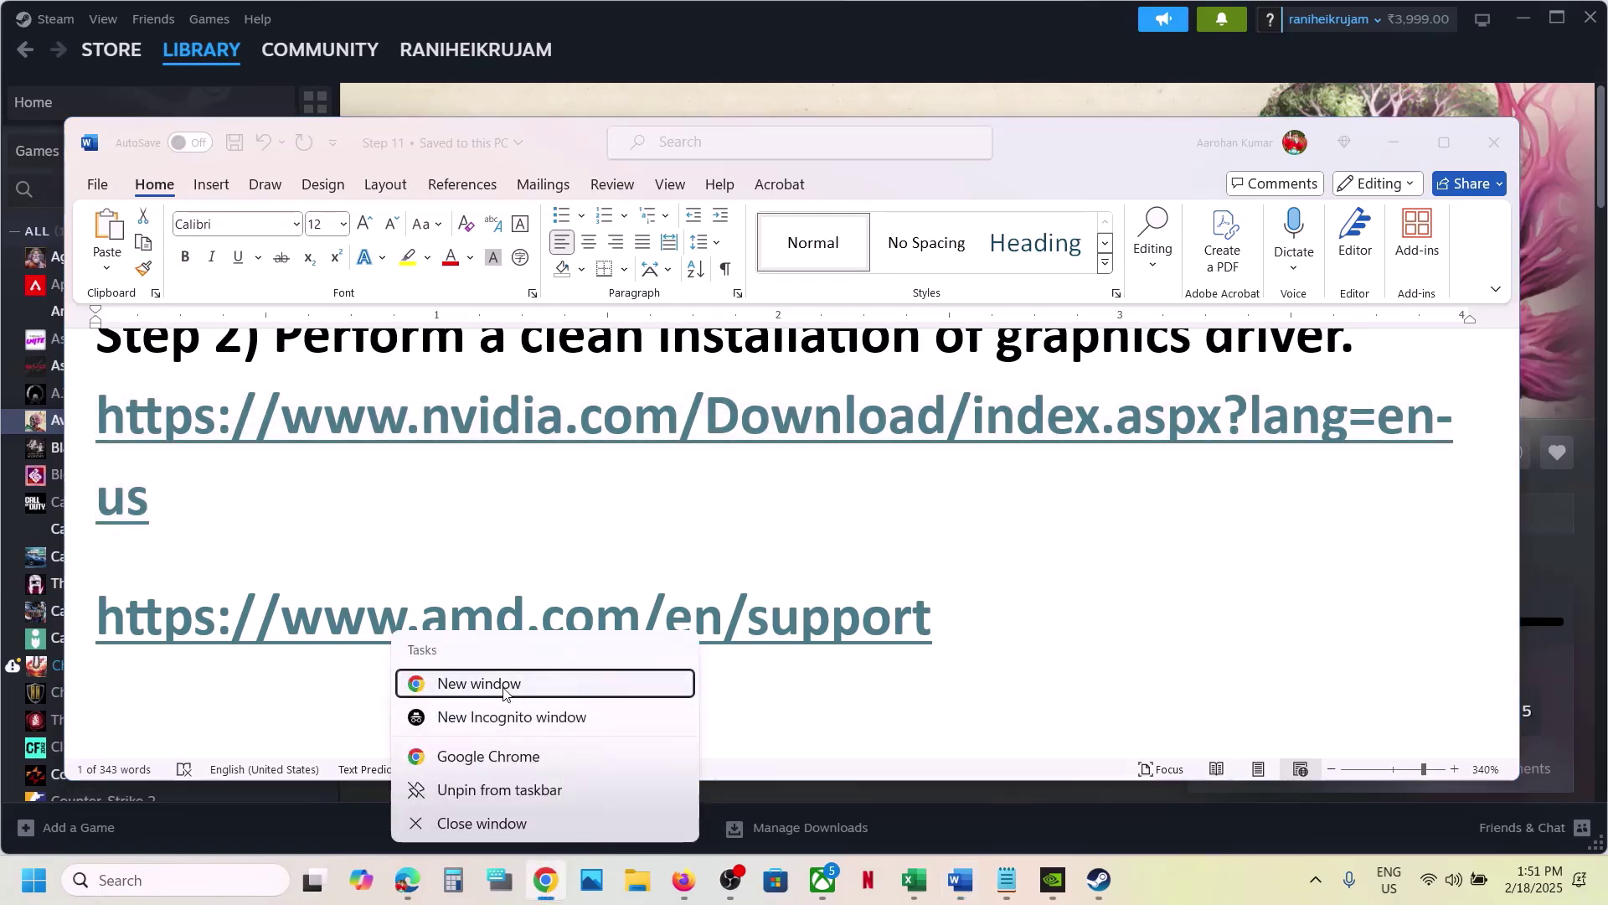
click(503, 684)
key(ctrl+v)
key(Return)
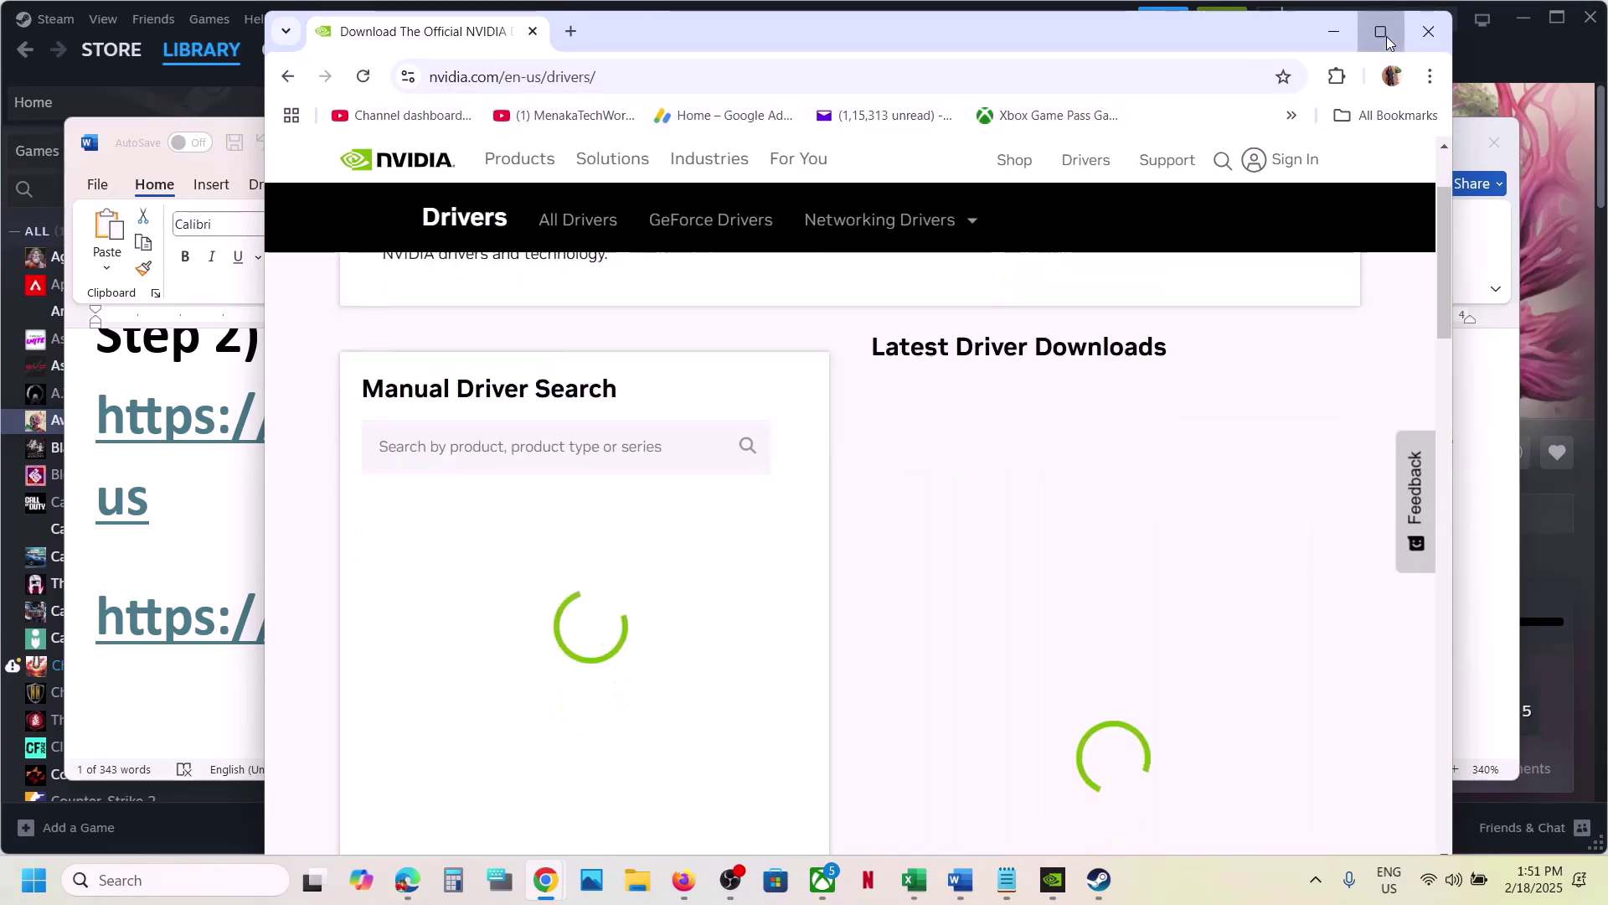
click(1386, 37)
Search for GeForce RTX 3050 Laptop GPU drivers for Windows 11 in English (US) and expand the list of more versions.
scroll(506, 508, down, 5)
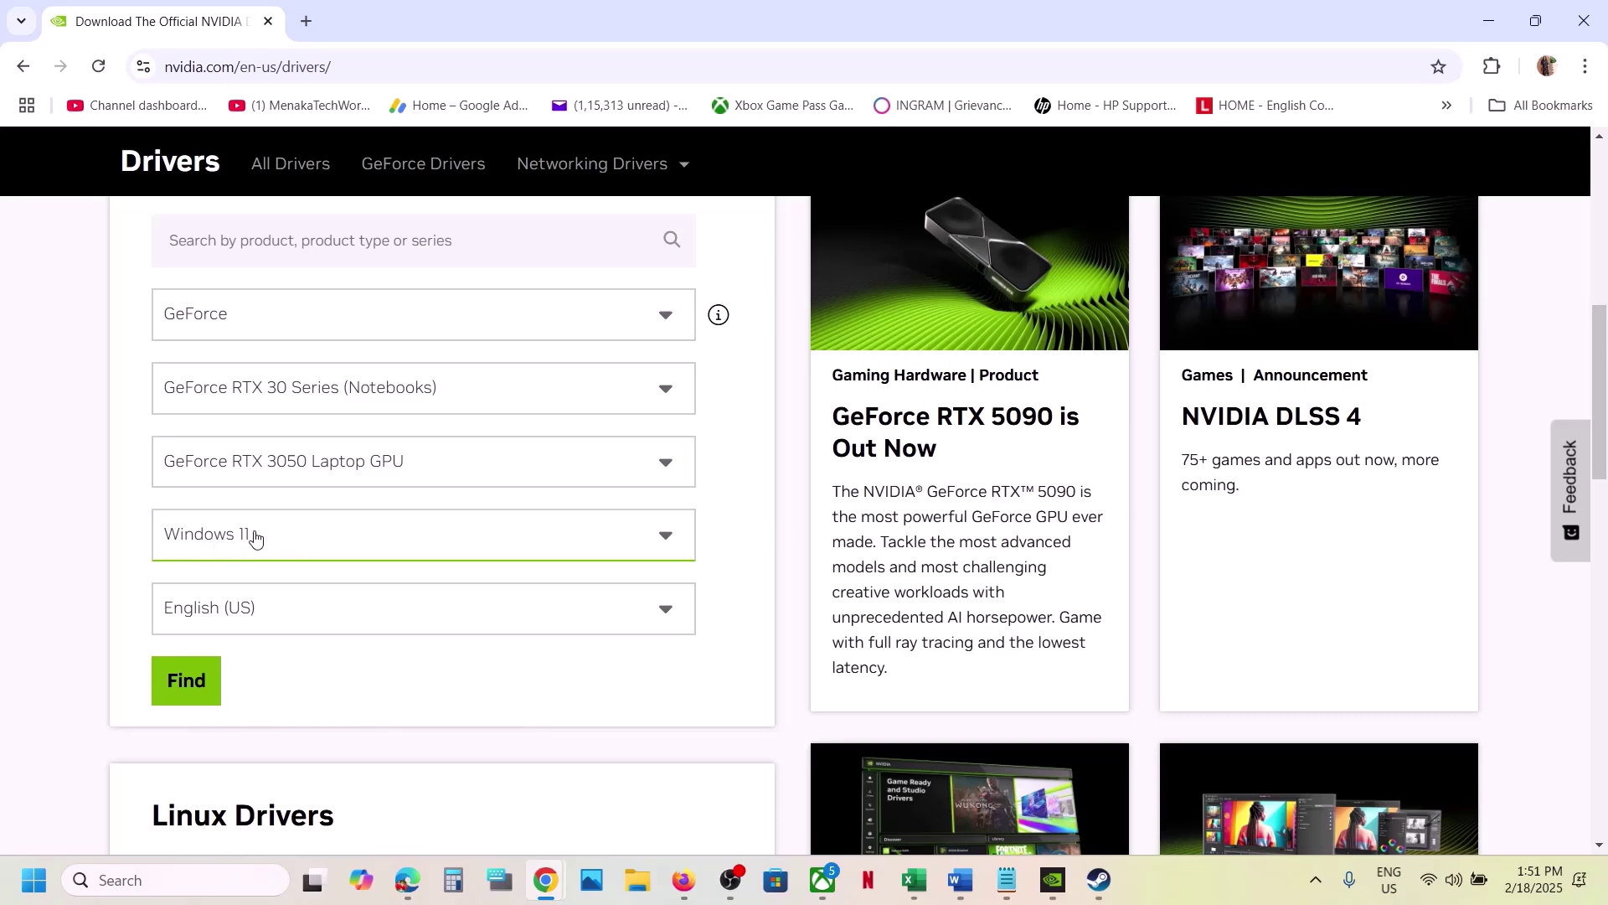
click(189, 677)
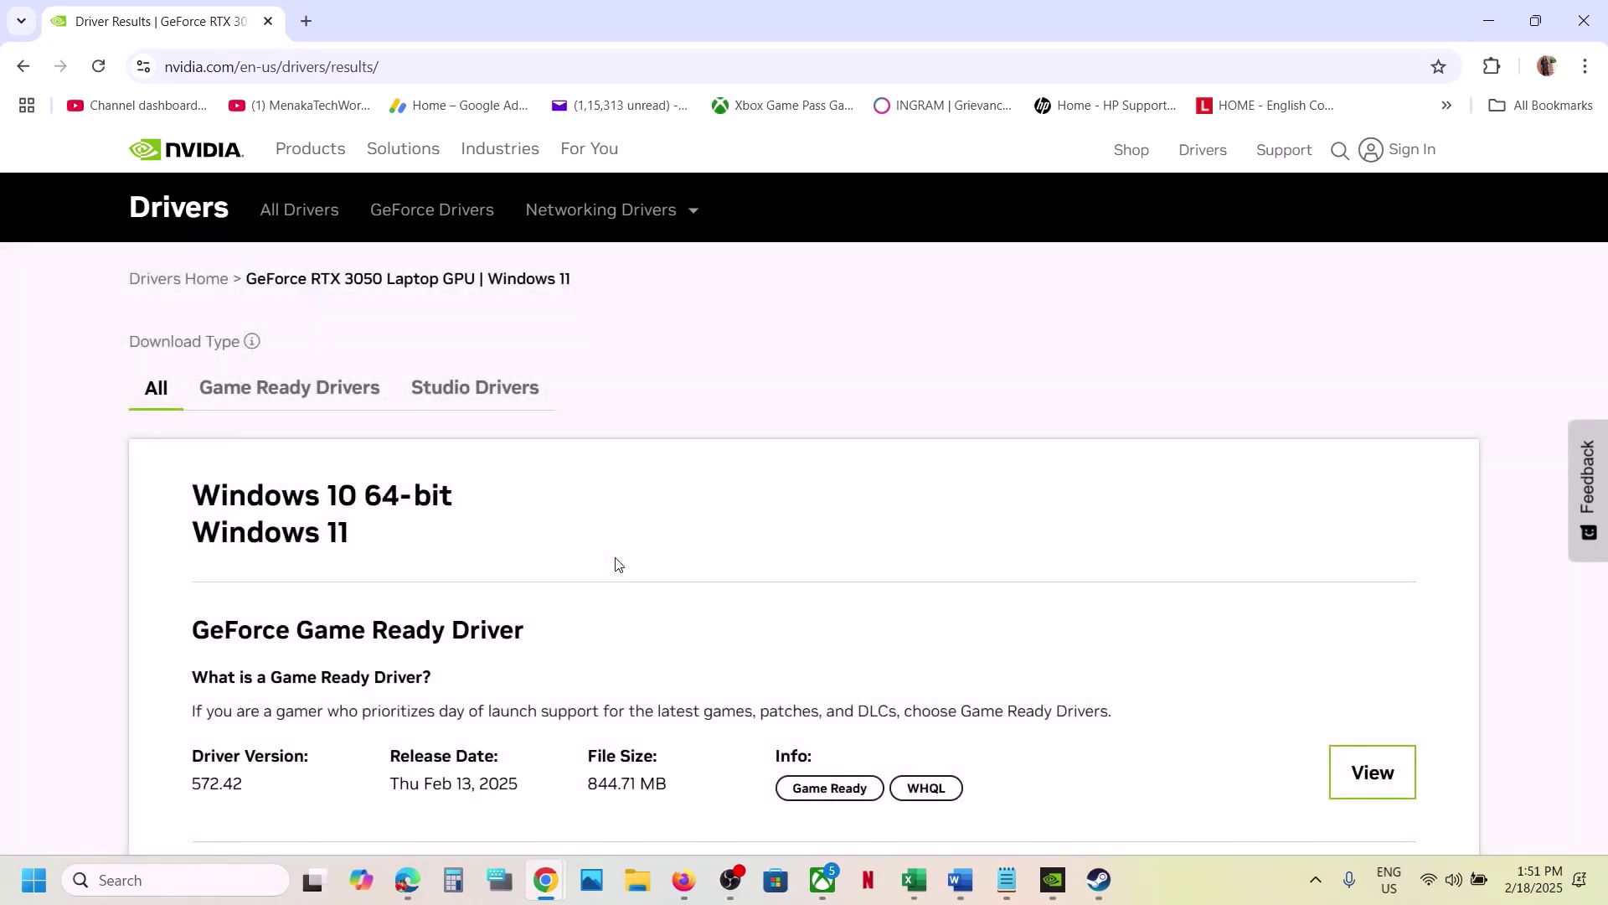
scroll(616, 561, down, 3)
scroll(616, 563, down, 4)
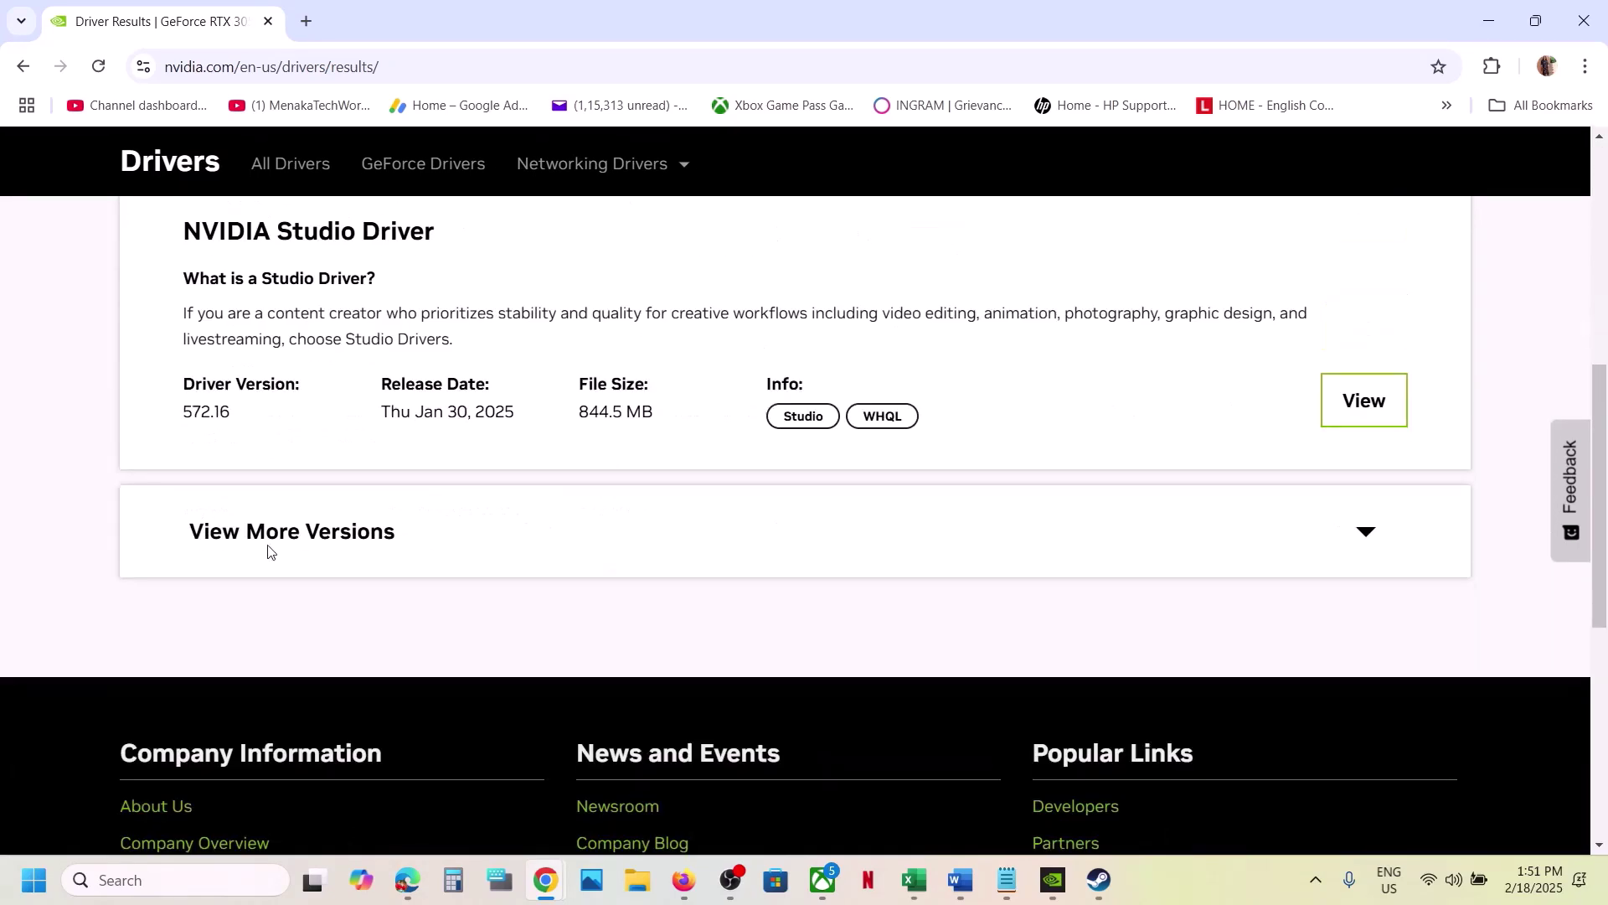
click(295, 533)
Examine the older Game Ready and Studio driver versions and their release dates in the NVIDIA results list.
scroll(298, 545, down, 3)
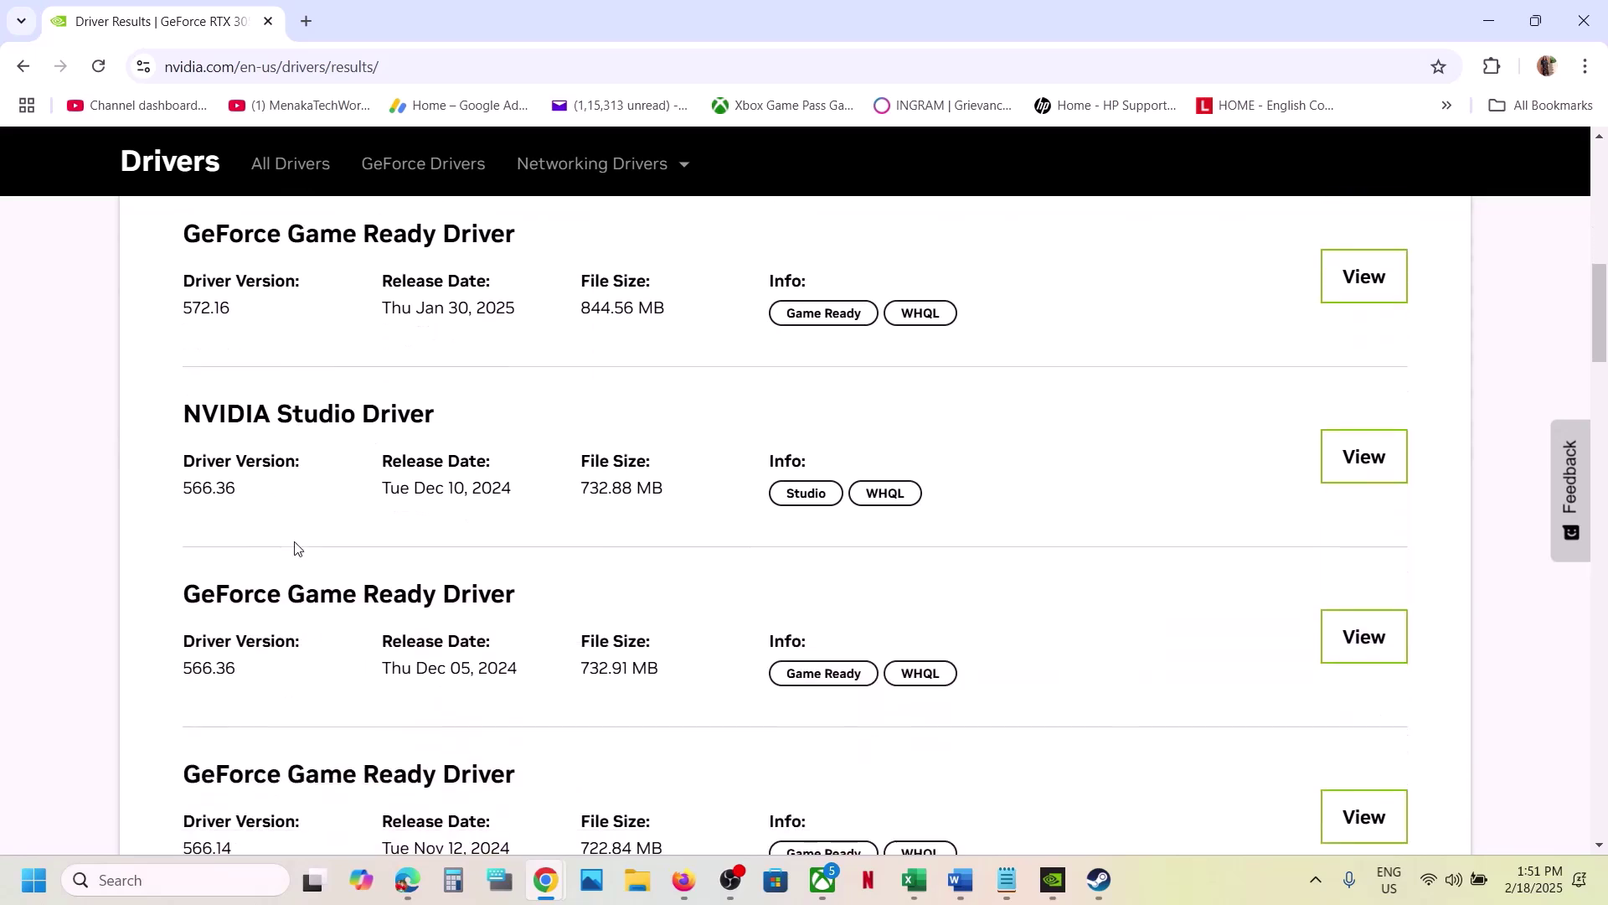
scroll(299, 545, up, 2)
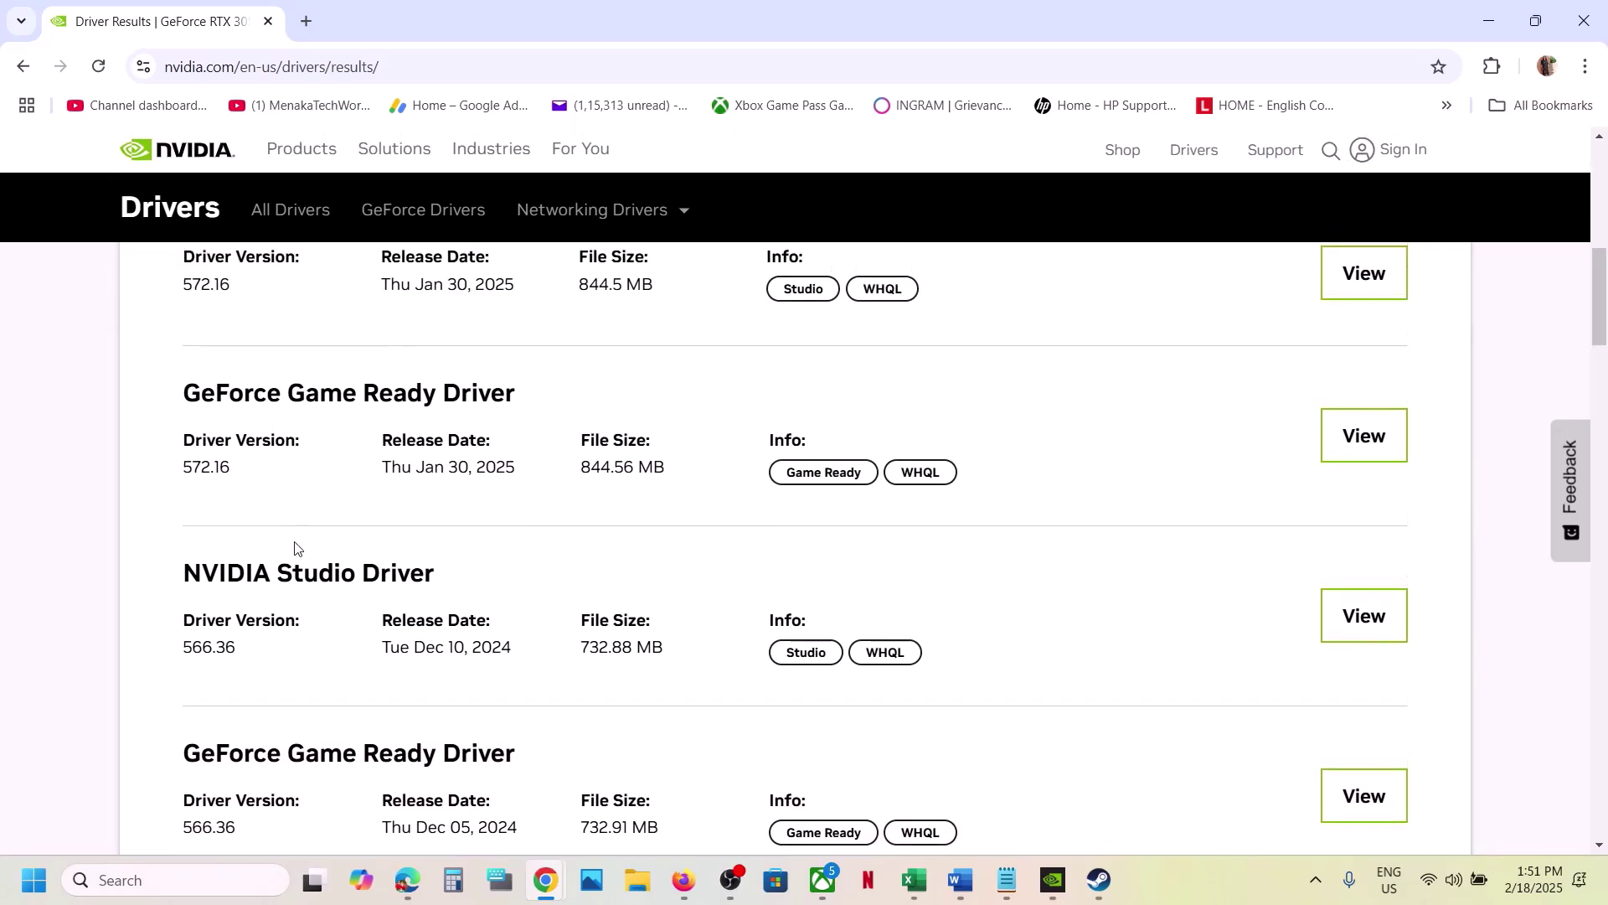
scroll(295, 544, down, 1)
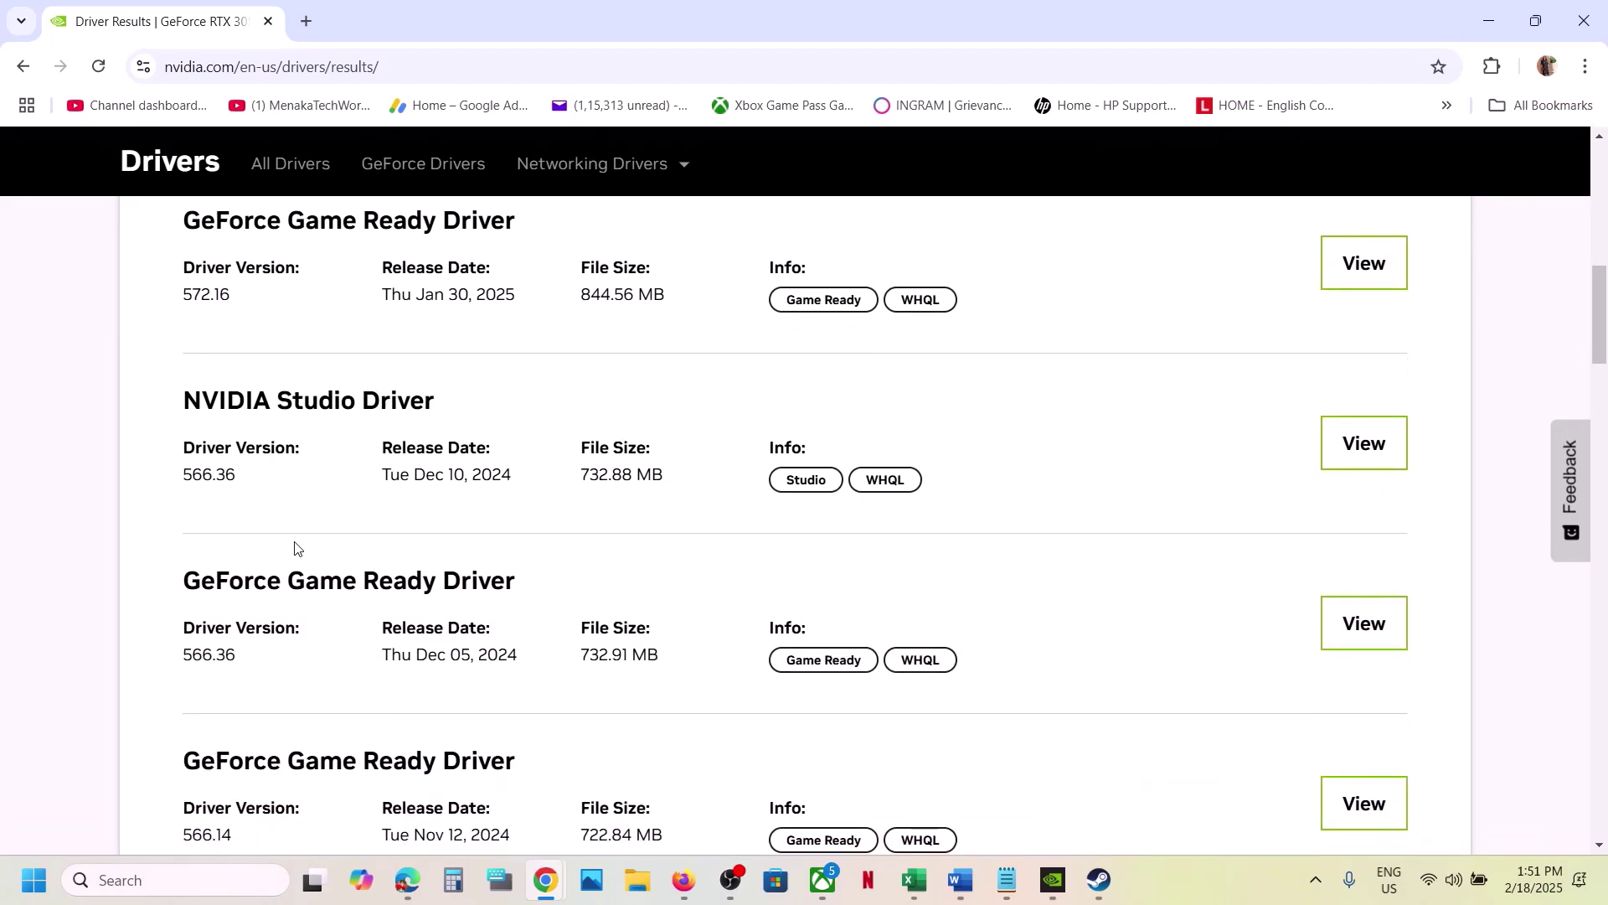
scroll(295, 549, up, 1)
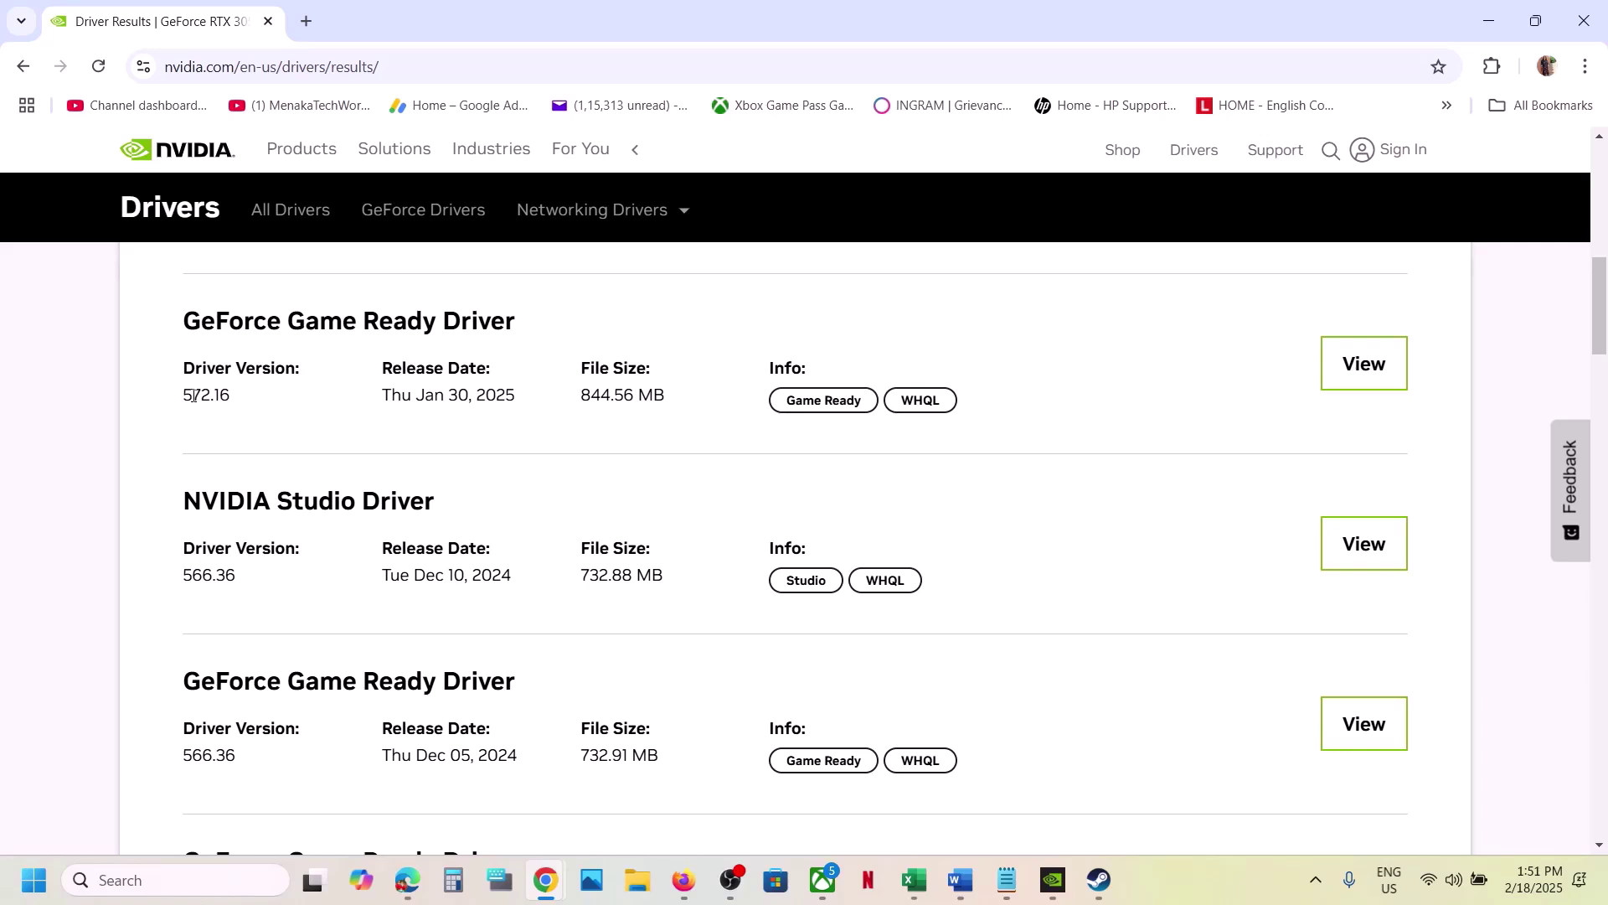
scroll(193, 395, up, 3)
scroll(193, 396, down, 1)
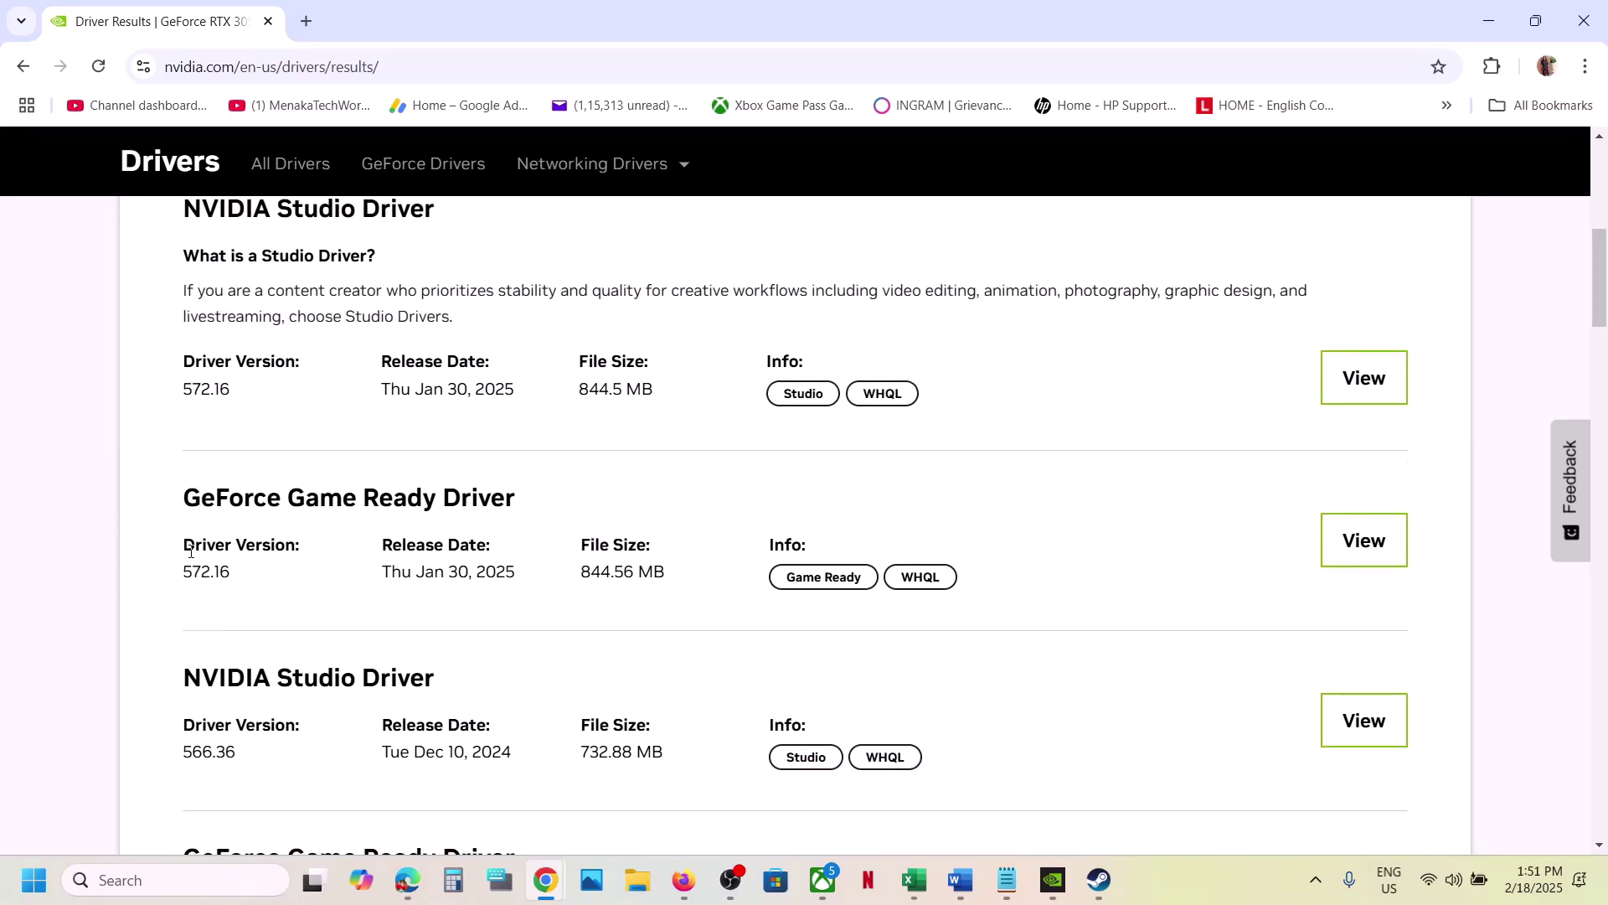
drag(183, 570, 223, 564)
scroll(223, 564, down, 3)
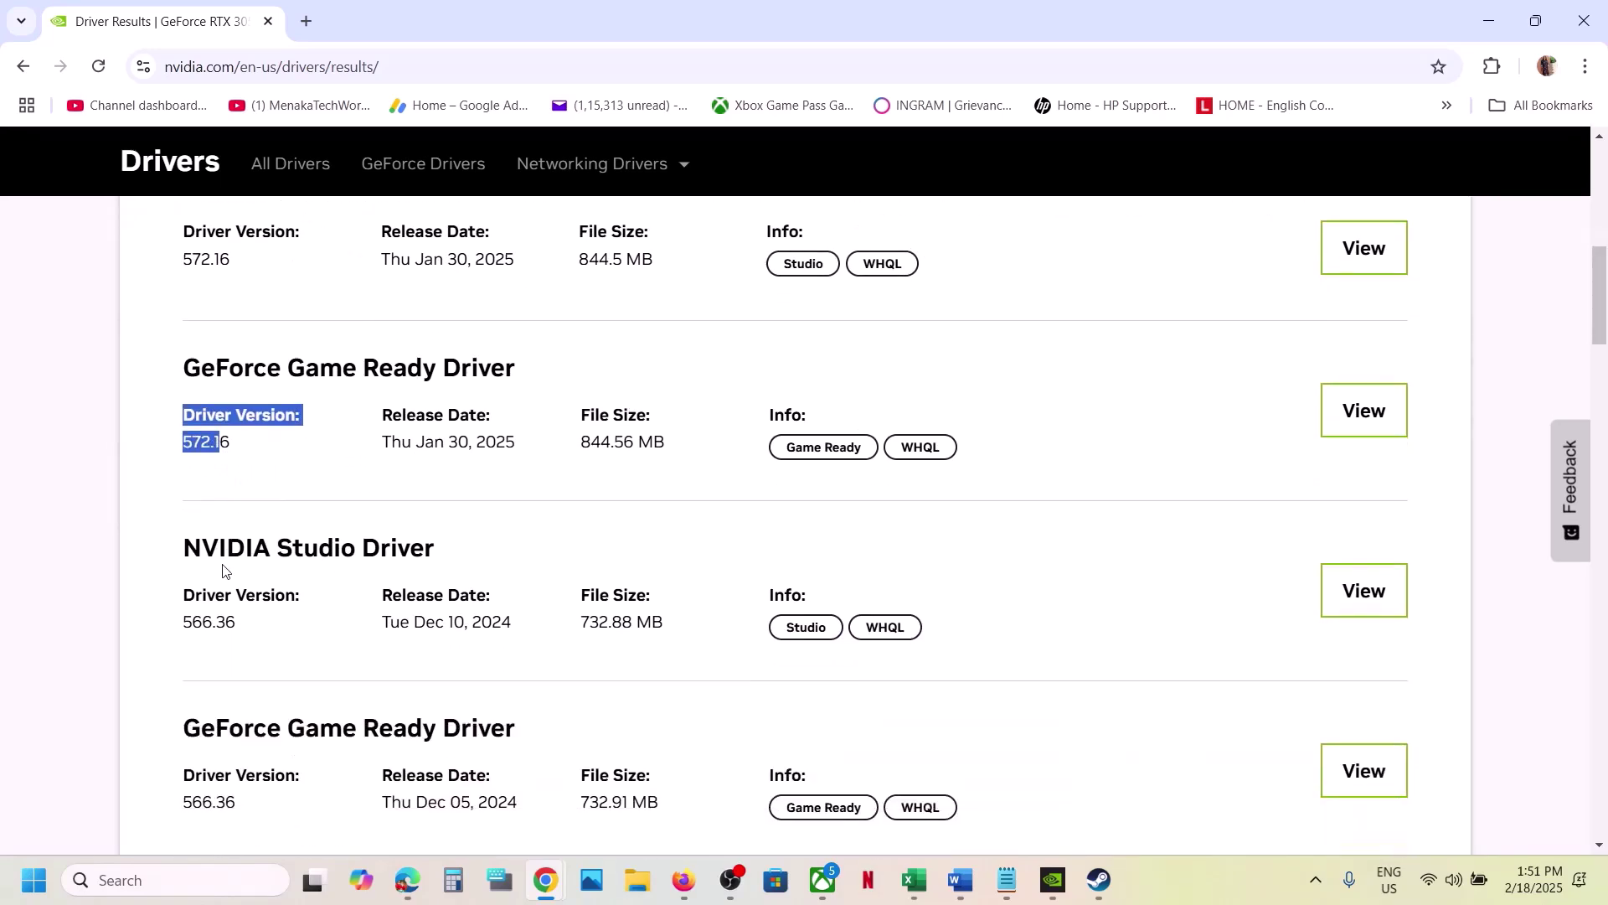
drag(182, 692, 251, 682)
click(251, 682)
scroll(256, 689, down, 2)
scroll(255, 688, down, 7)
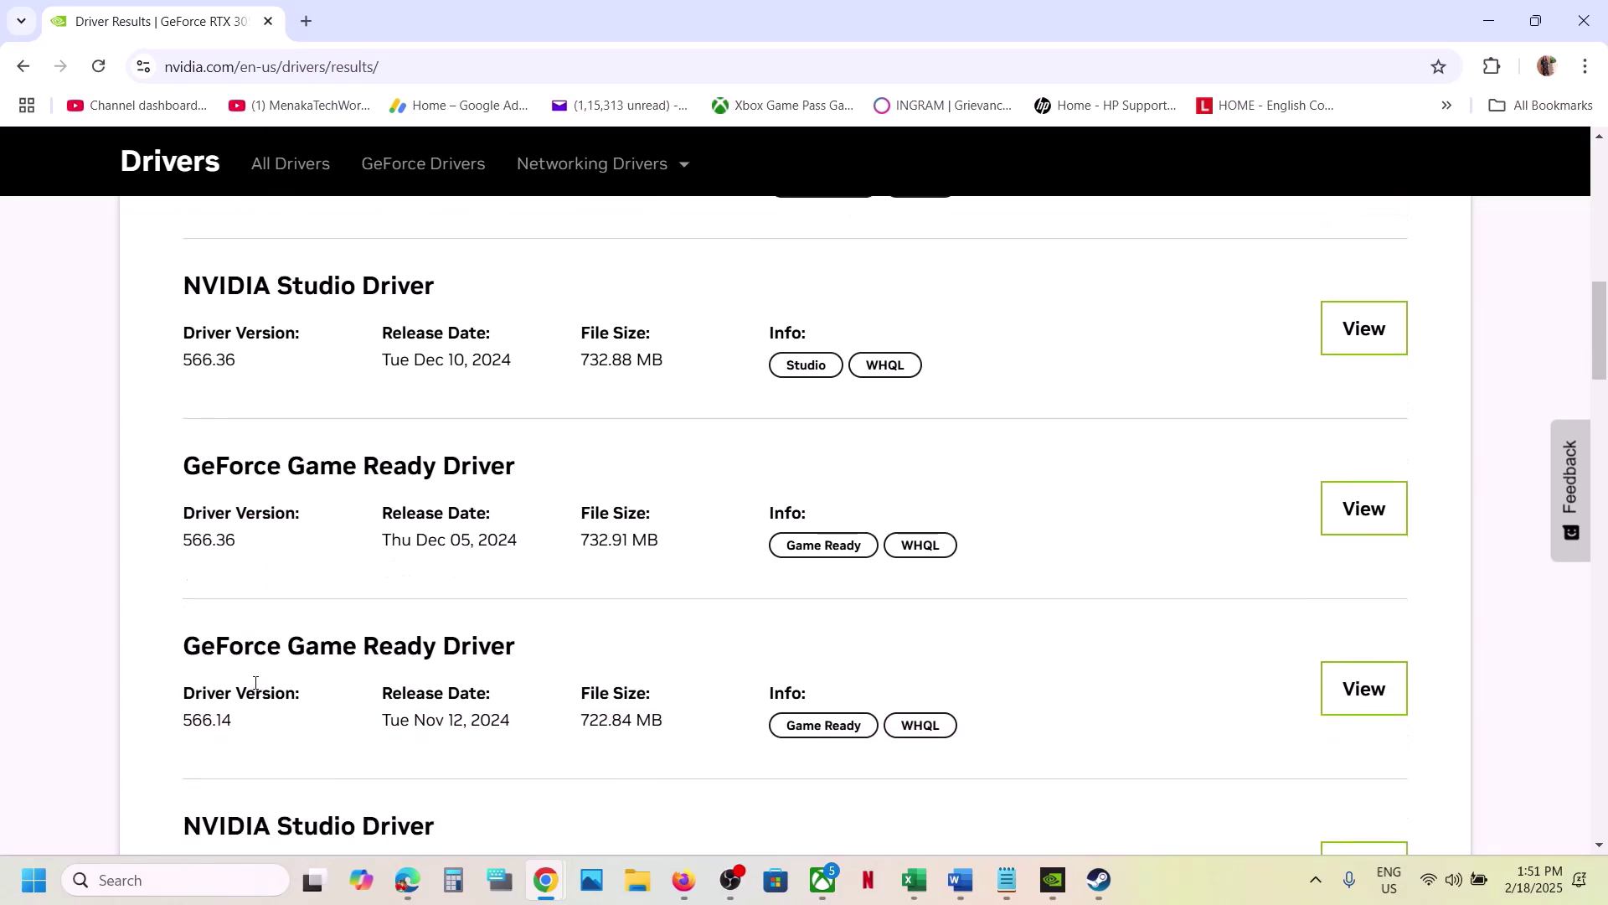
scroll(255, 683, down, 5)
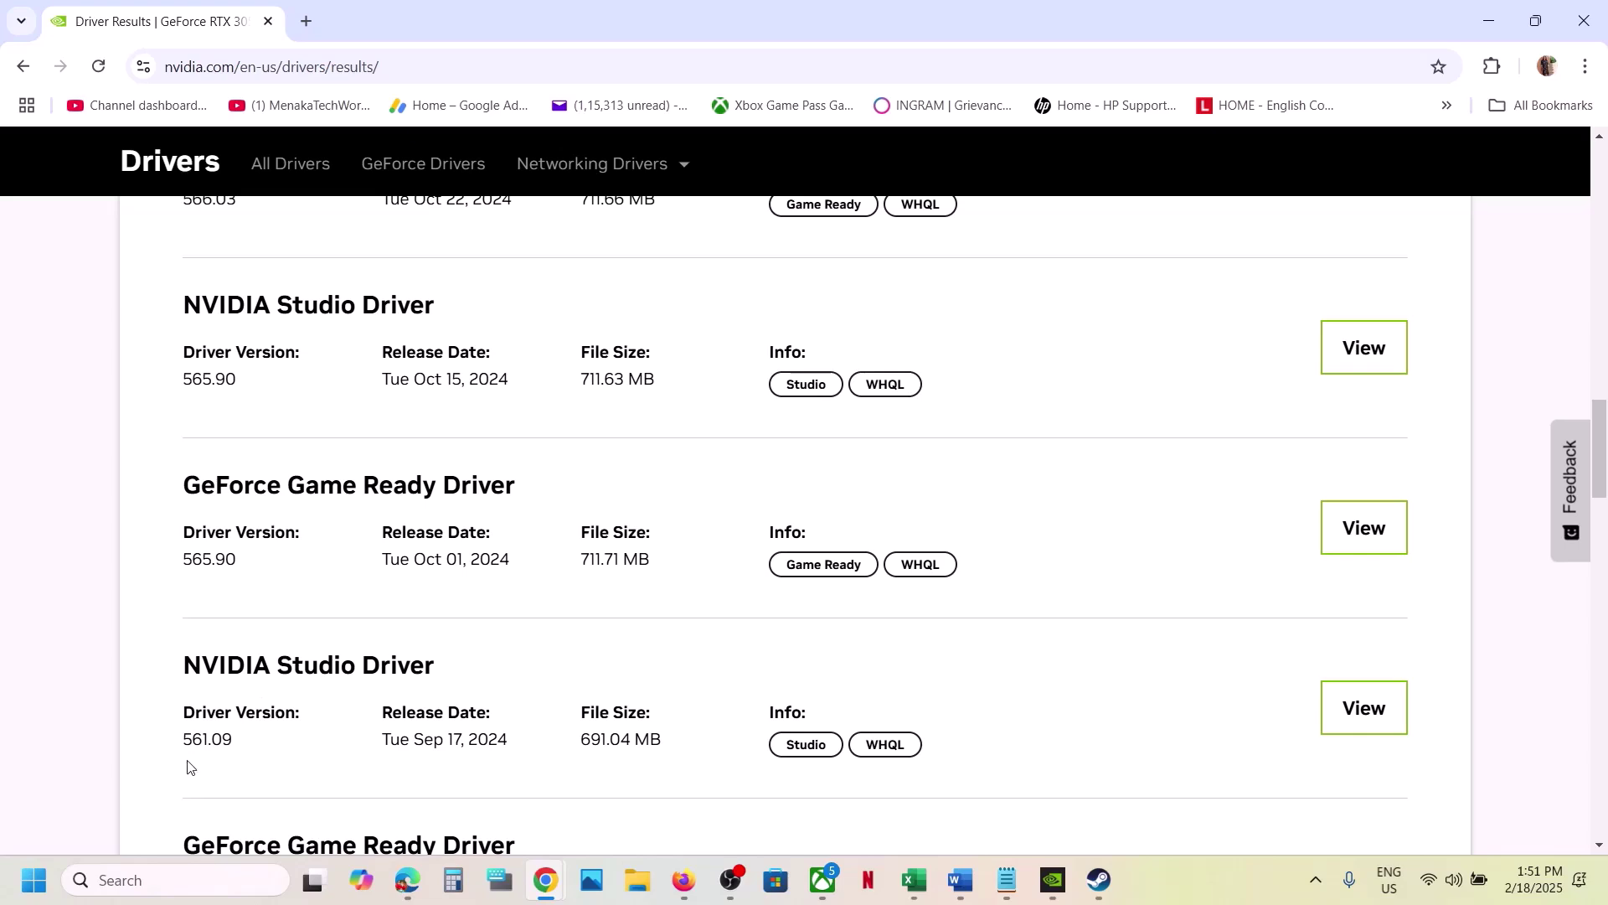
Find the GeForce Game Ready Driver version 561.09 in the results list and download it.
mouse_move(179, 750)
mouse_down()
mouse_move(237, 746)
mouse_move(182, 745)
mouse_up()
click(238, 748)
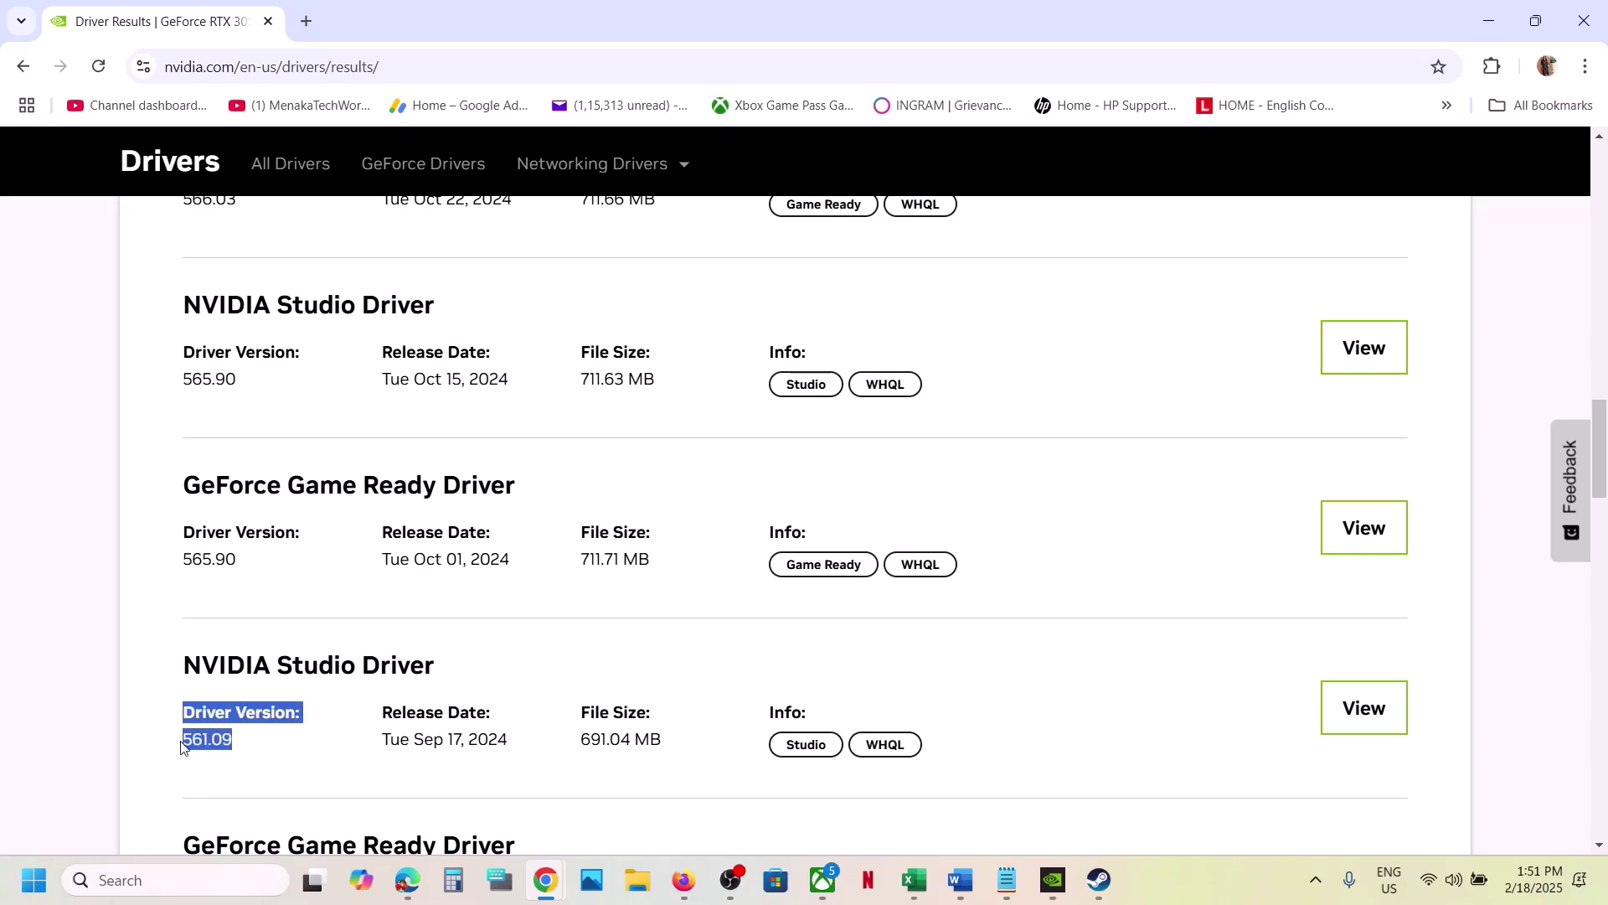
scroll(181, 746, down, 2)
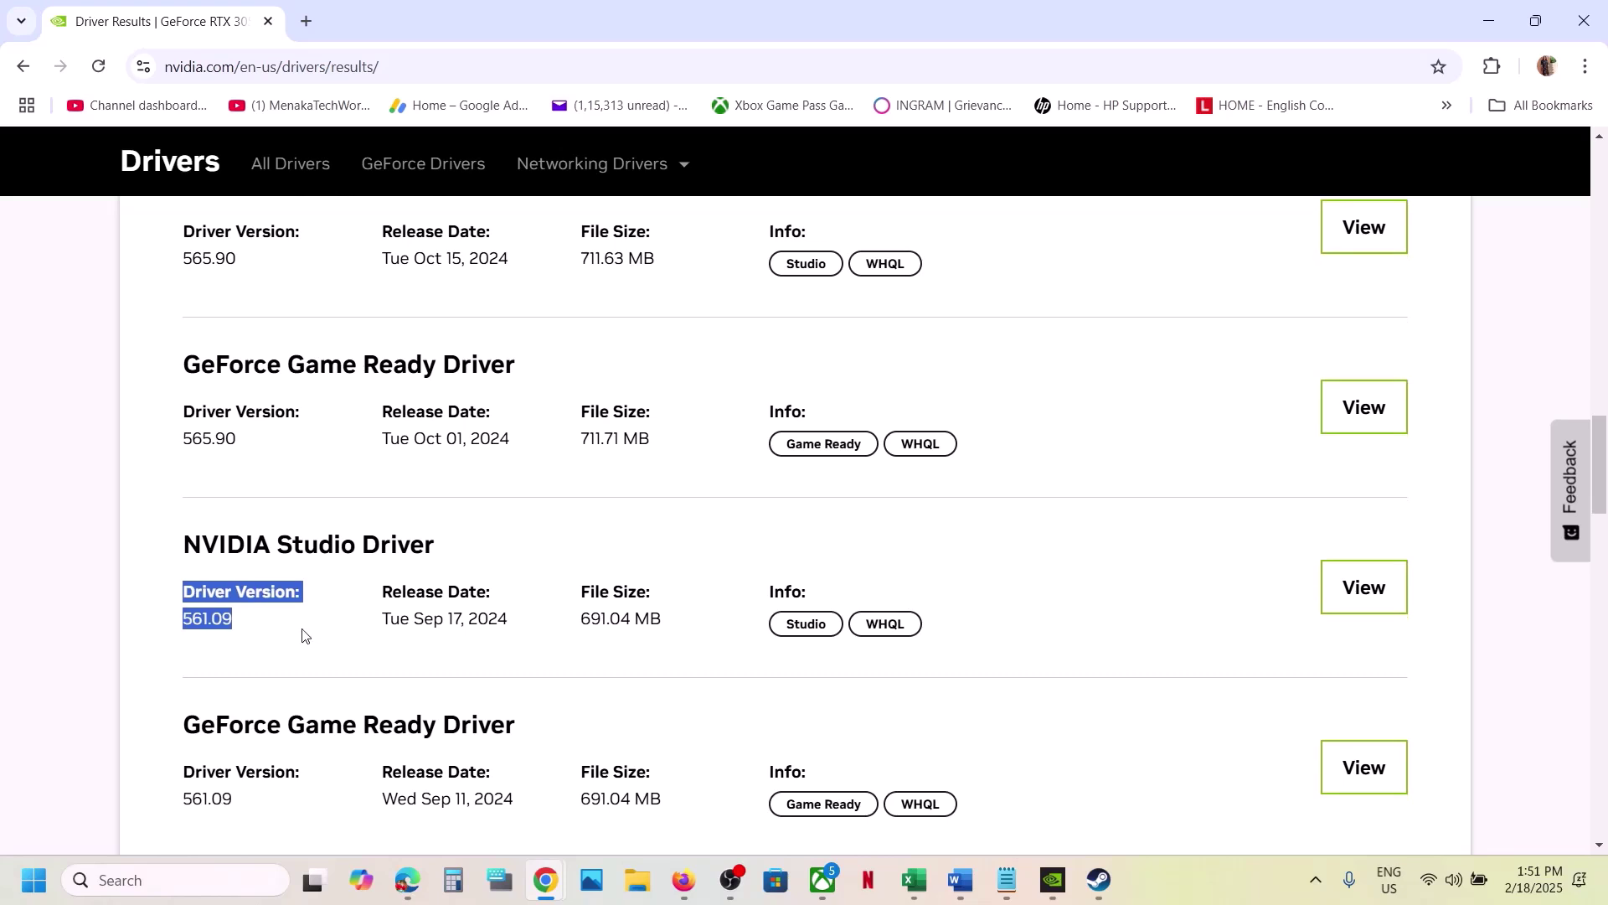
drag(180, 740, 497, 729)
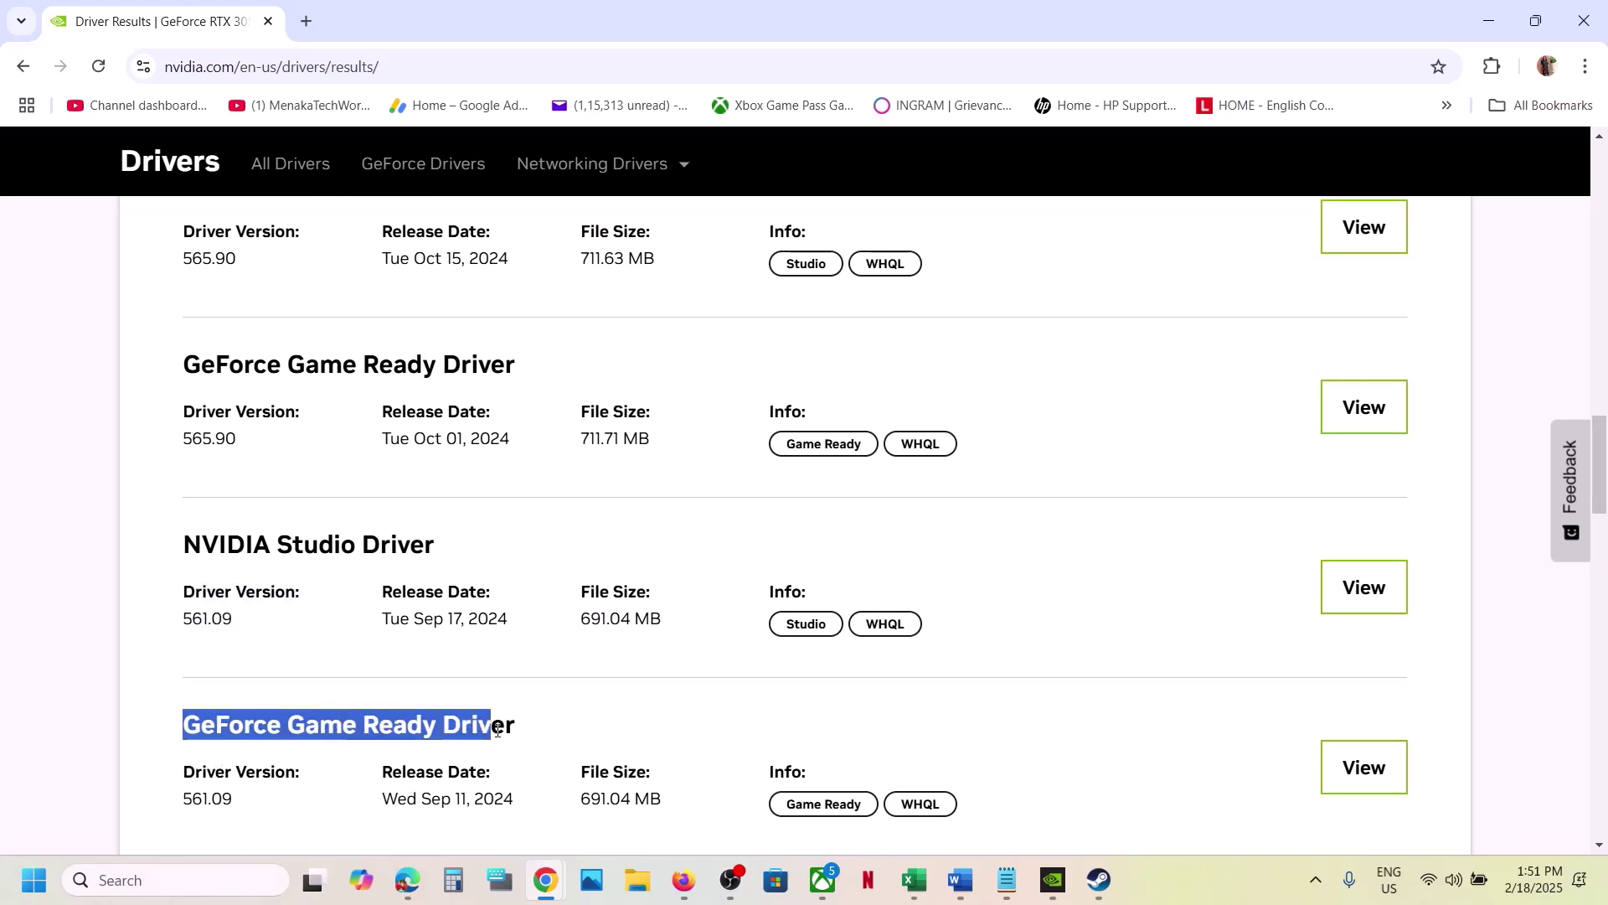
scroll(497, 729, down, 1)
mouse_move(184, 750)
mouse_down()
mouse_move(241, 747)
mouse_move(185, 740)
mouse_up()
click(241, 747)
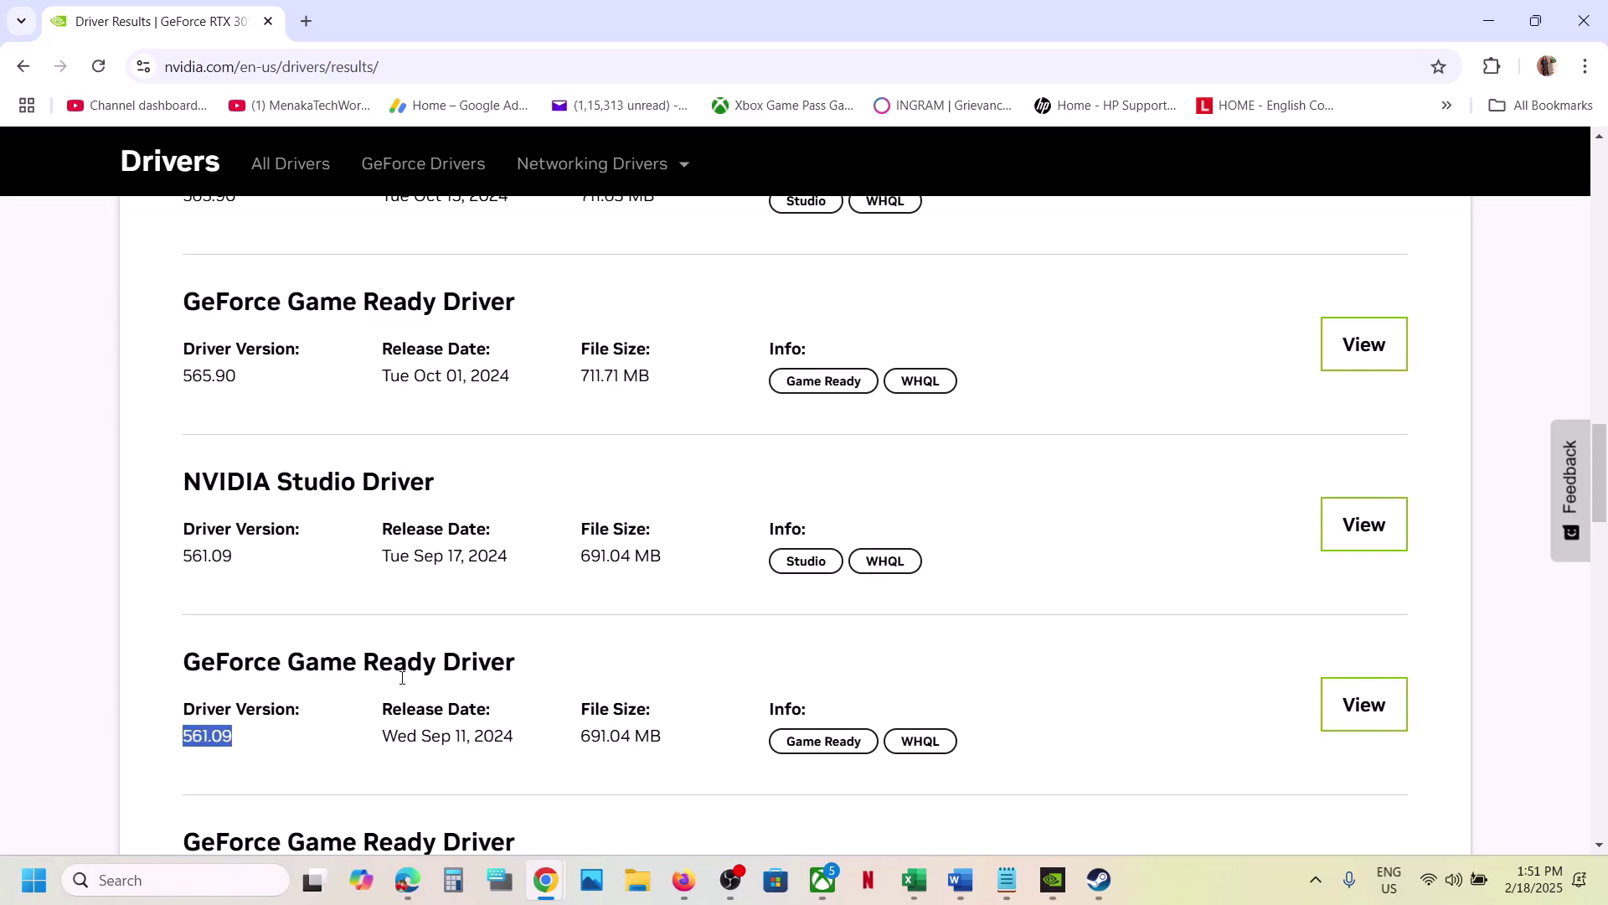
click(1348, 706)
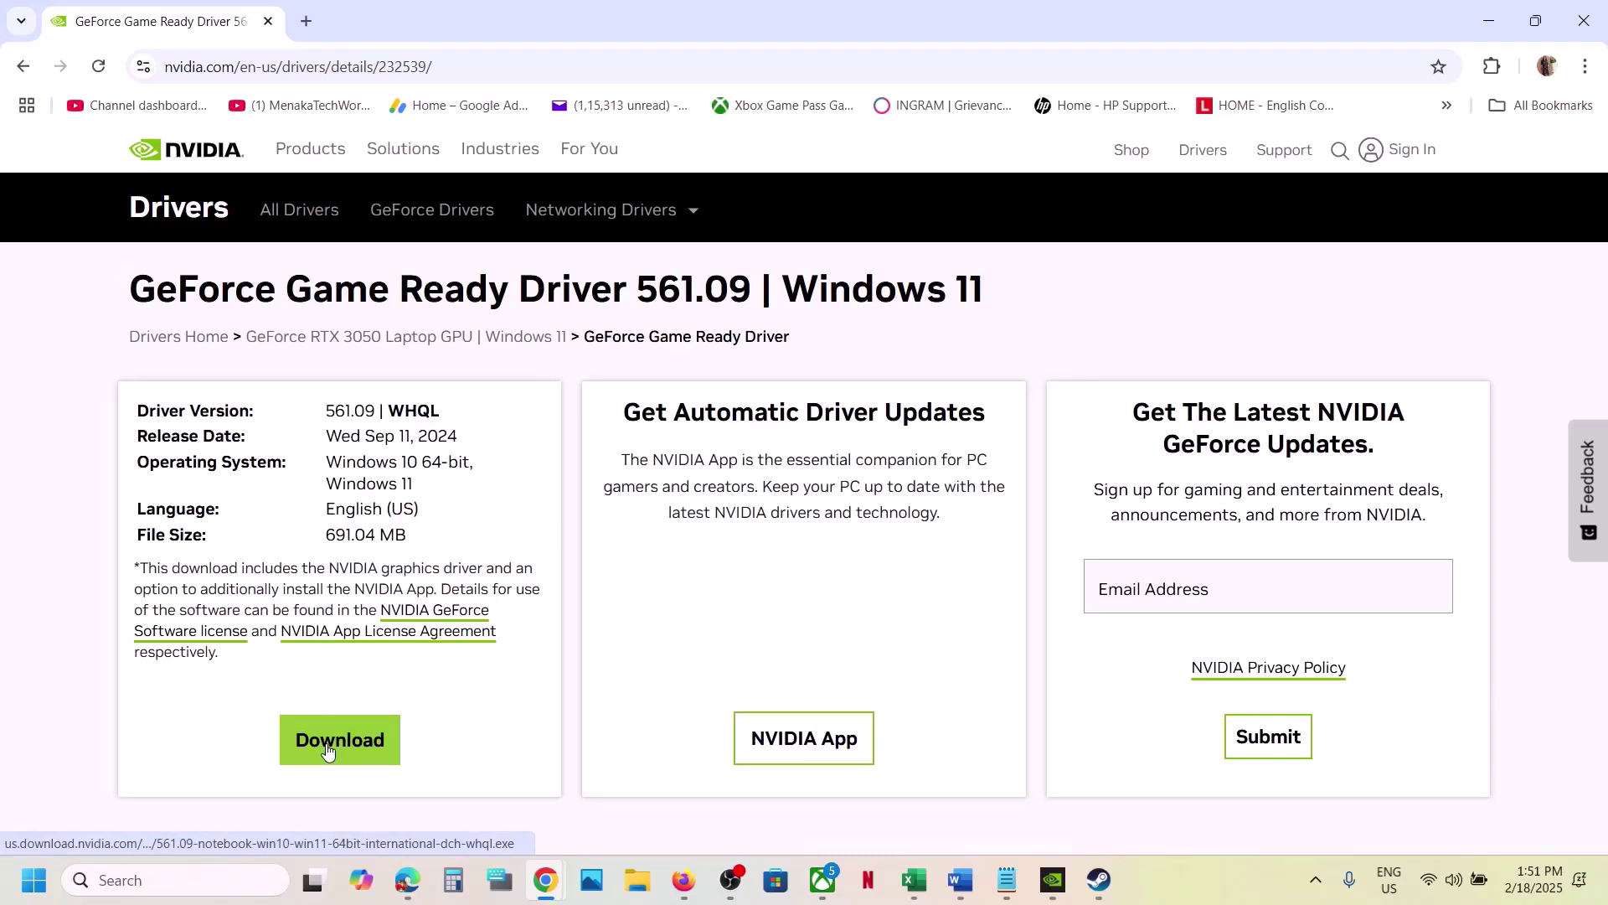
click(327, 750)
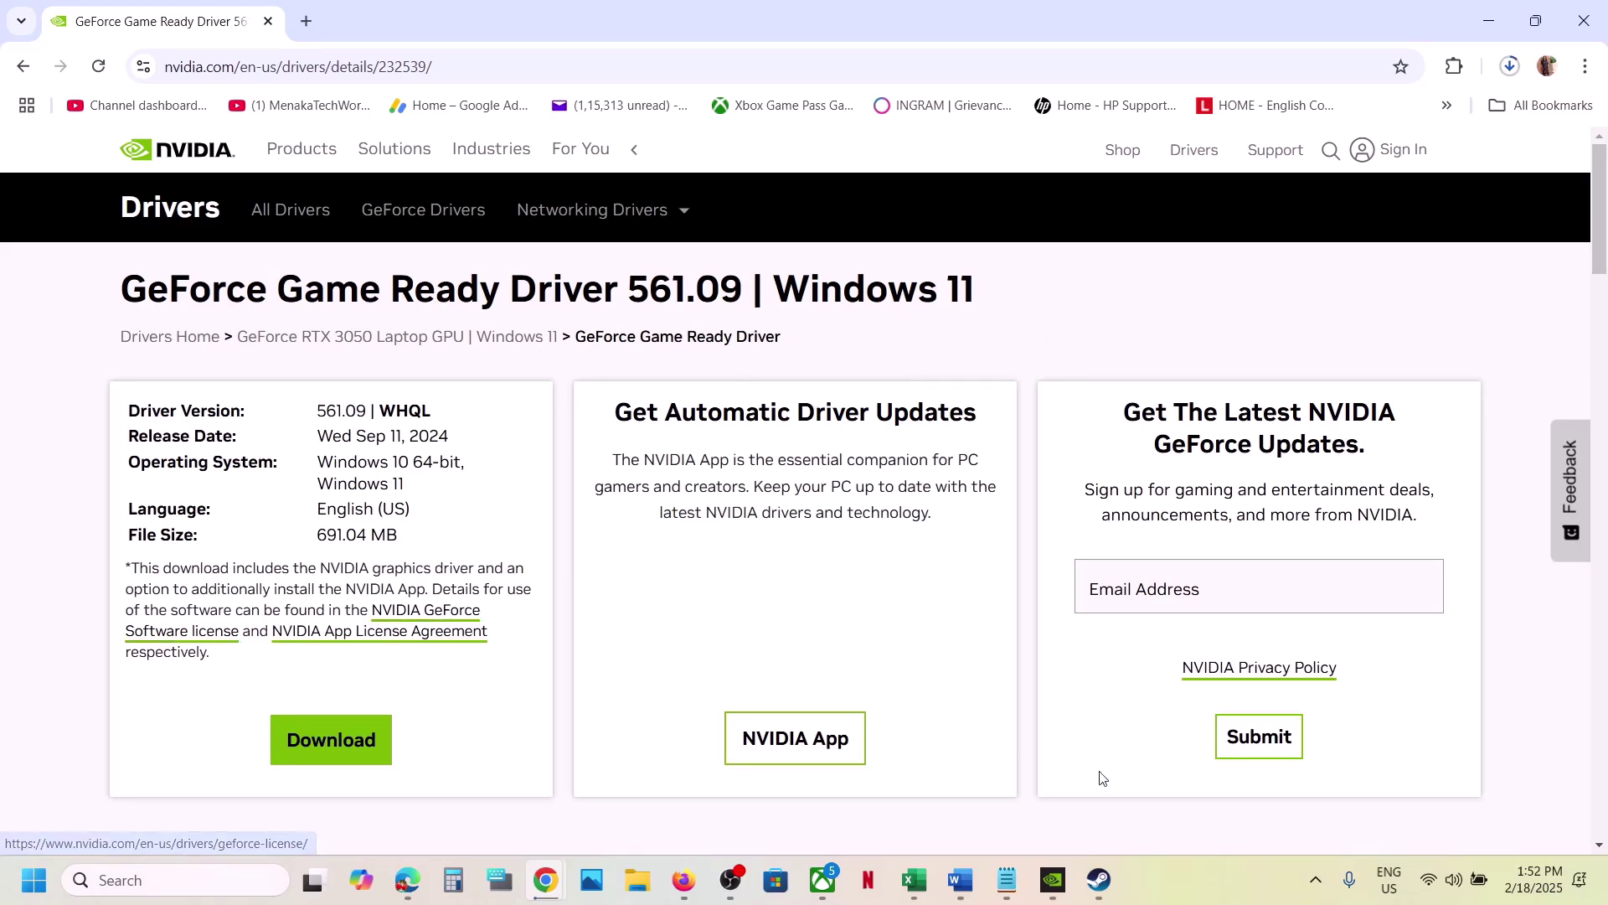
Switch back to the Word document and copy the name "DLSS Swapper" from Step 5.
click(957, 881)
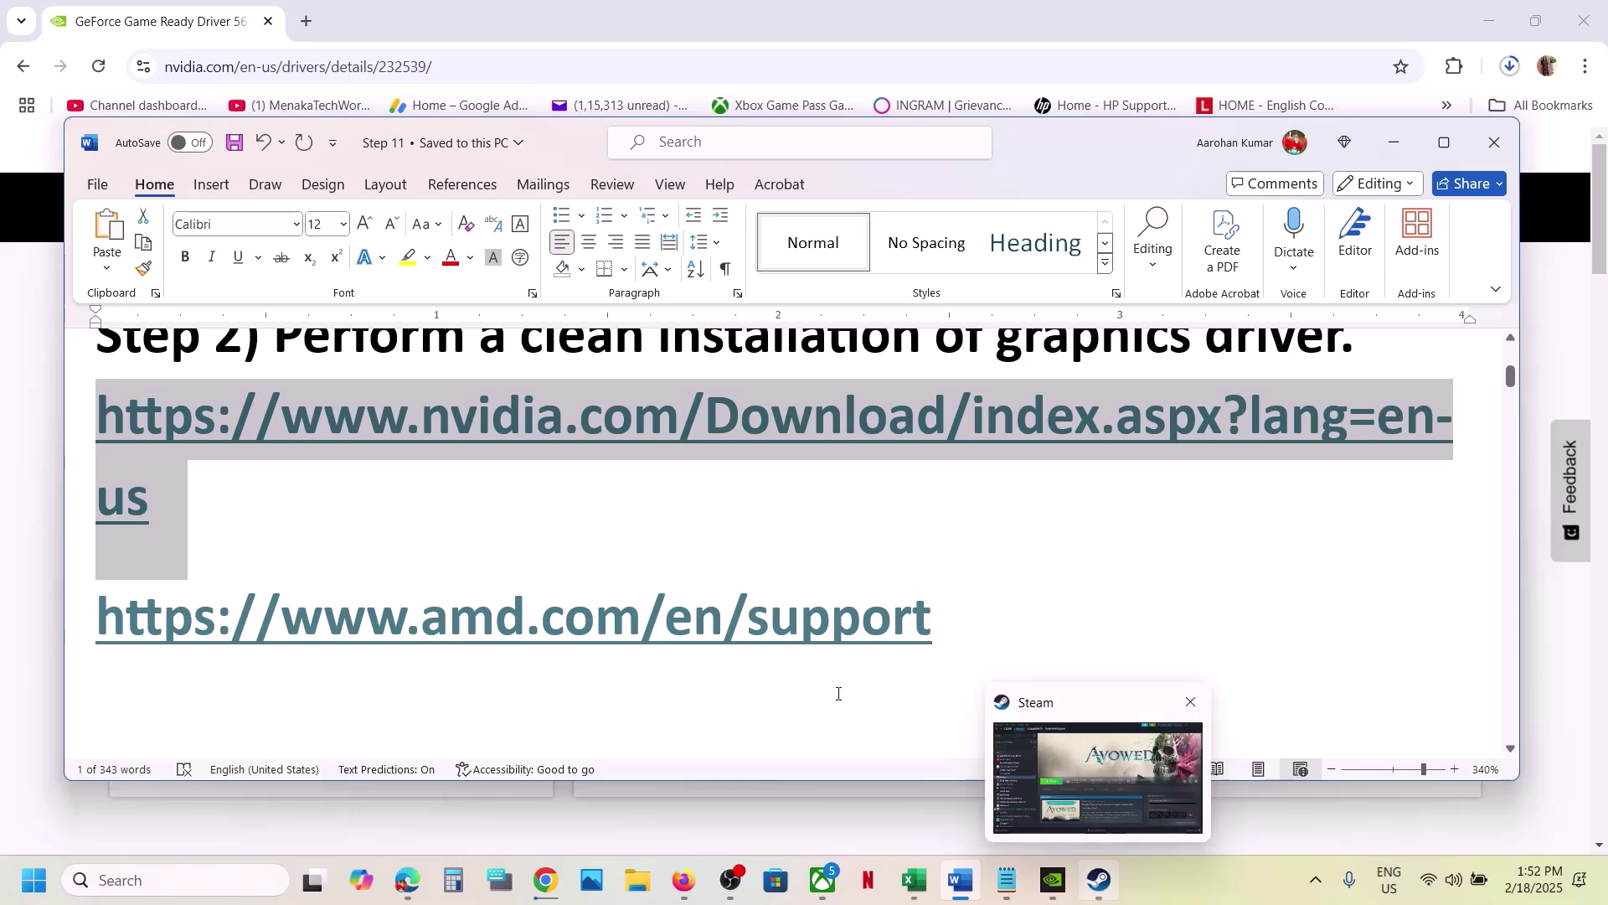
scroll(673, 676, down, 5)
scroll(674, 676, down, 5)
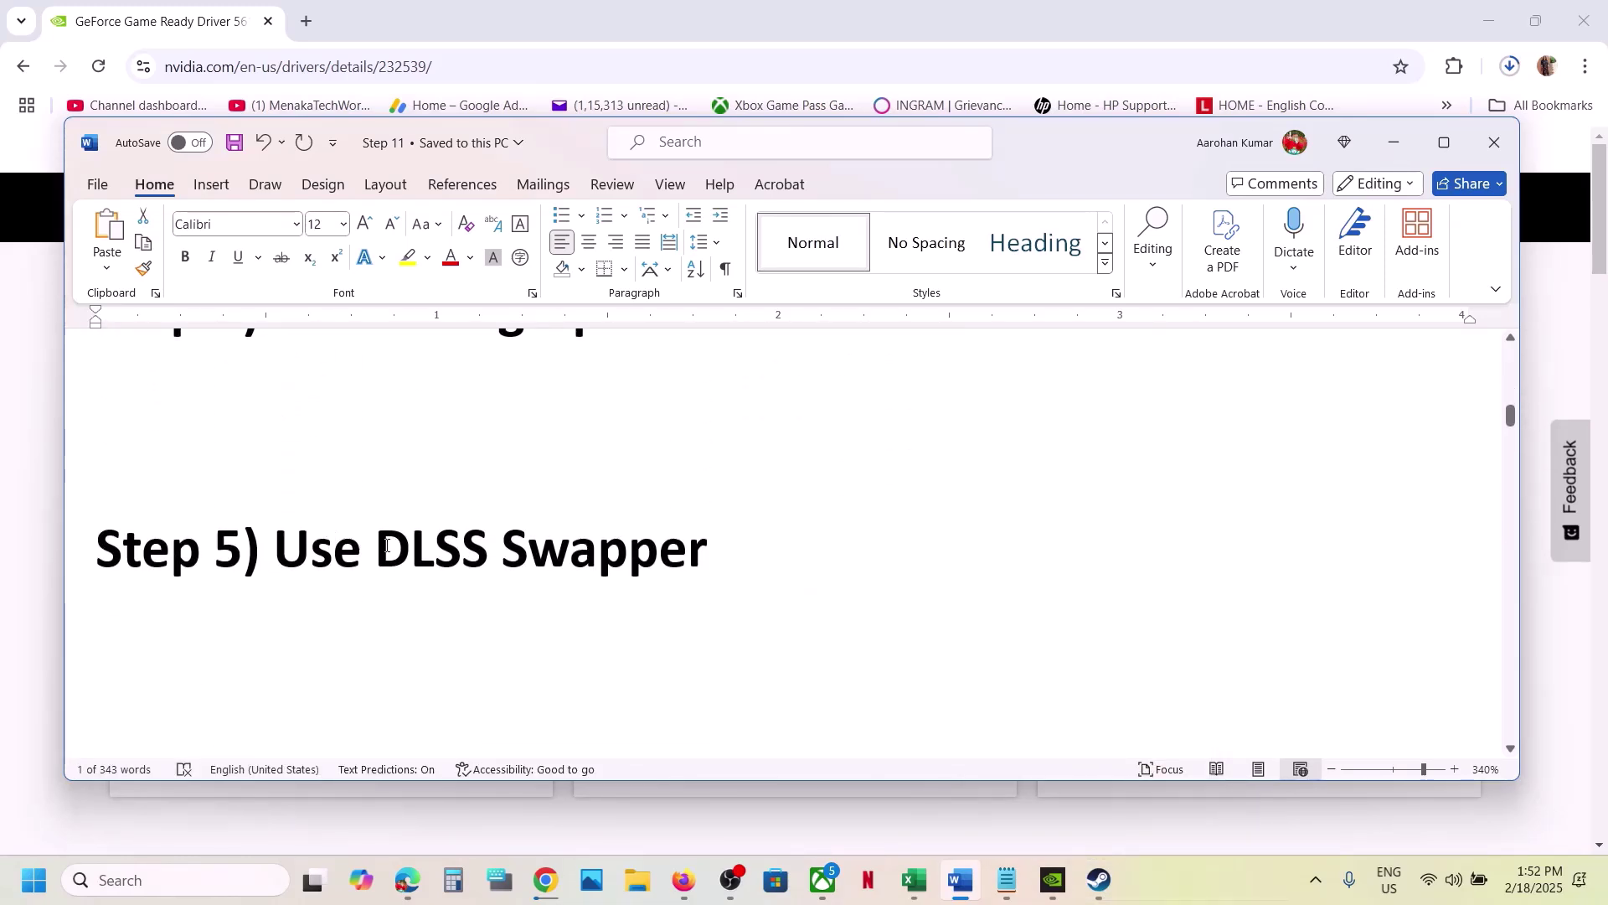
drag(377, 548, 695, 559)
key(ctrl+c)
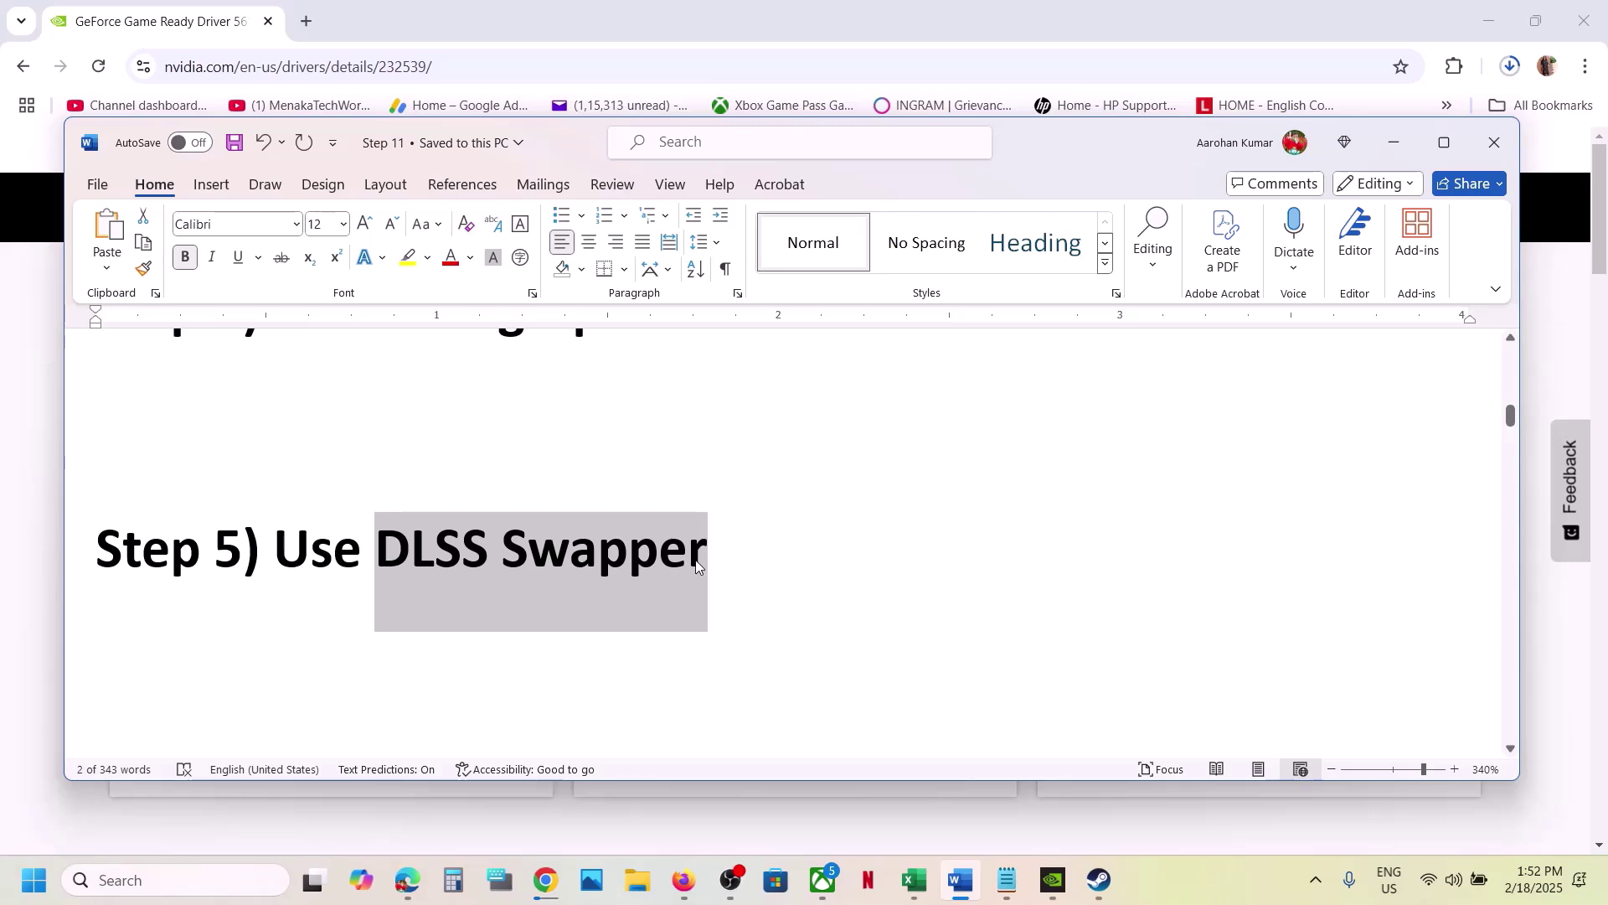
Find and launch DLSS Swapper through Windows search, decline the v1.1.6 update, and maximize its window.
click(217, 891)
key(ctrl+v)
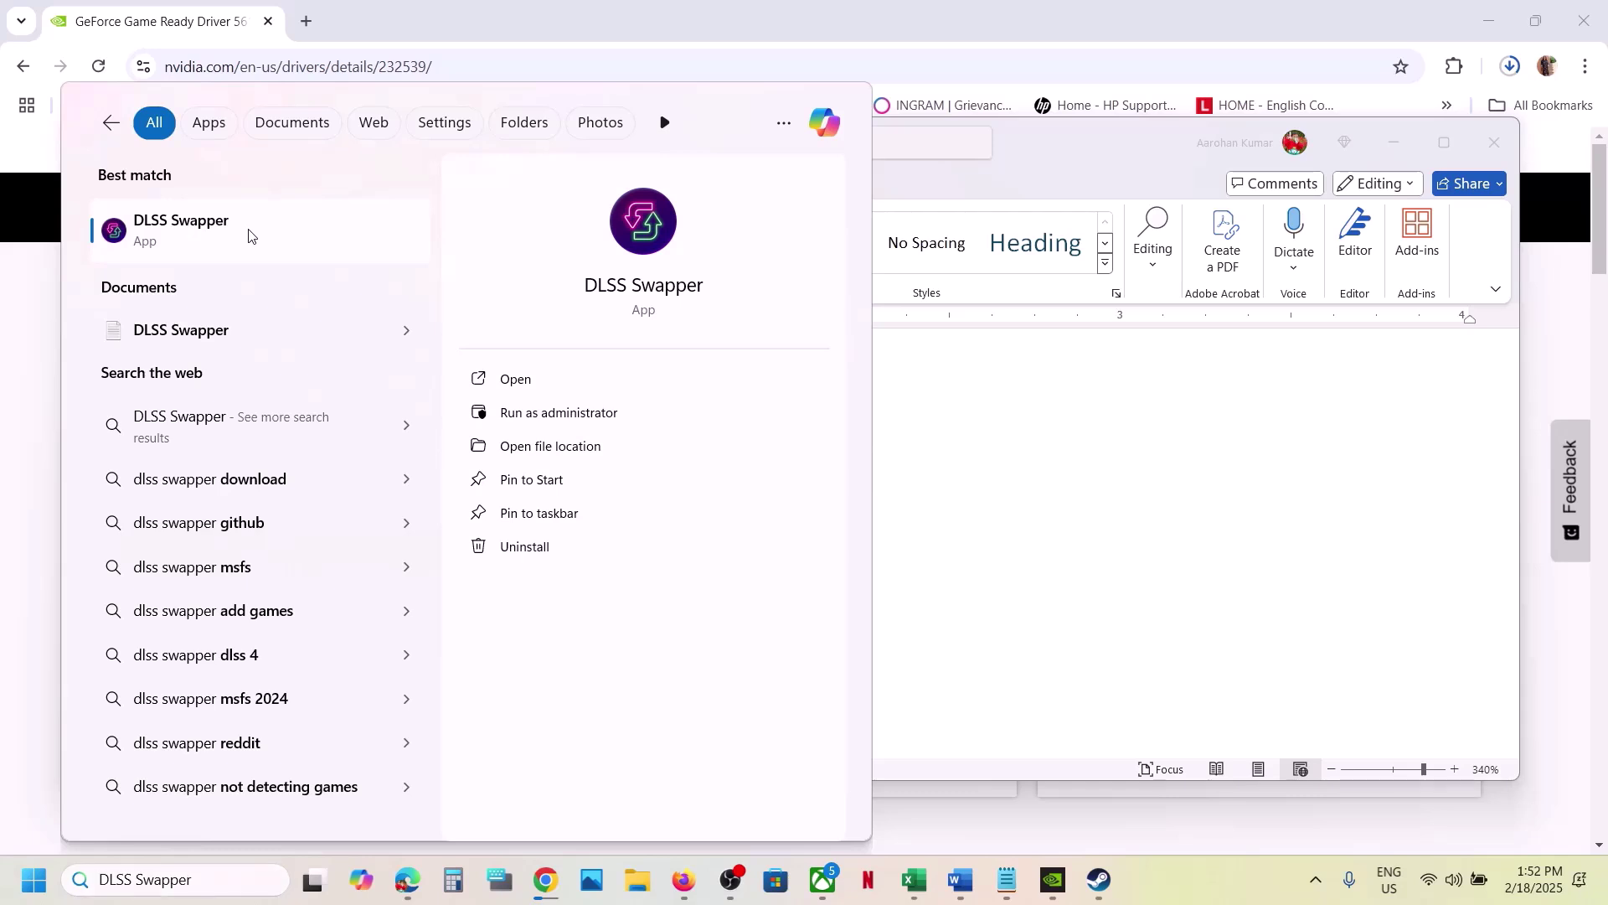
click(249, 235)
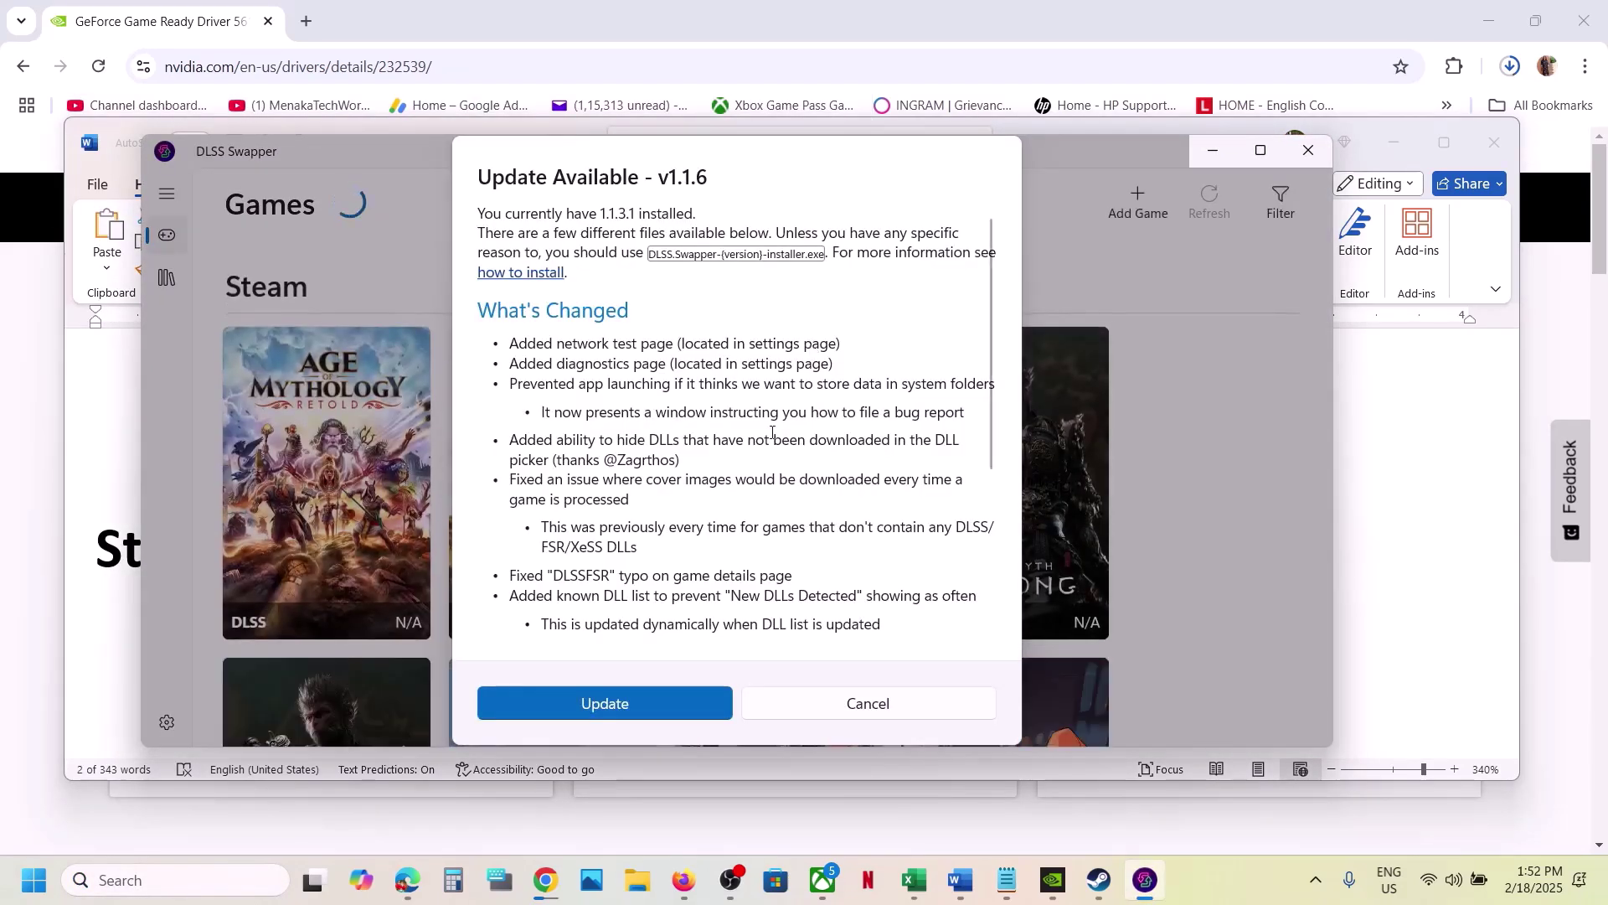
click(871, 714)
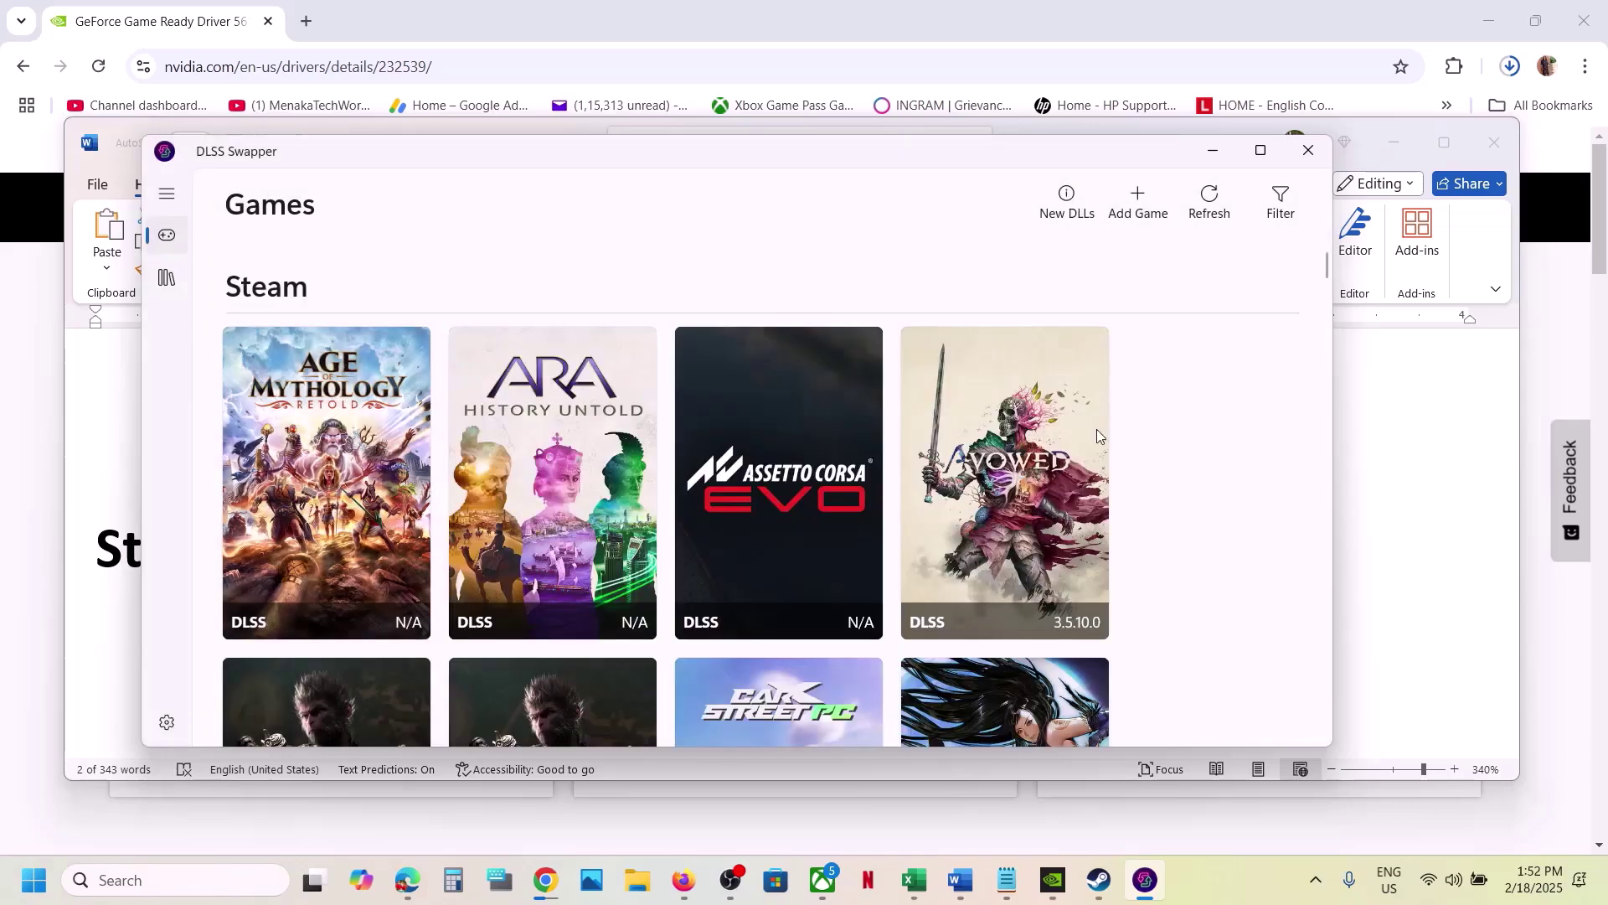
click(1261, 151)
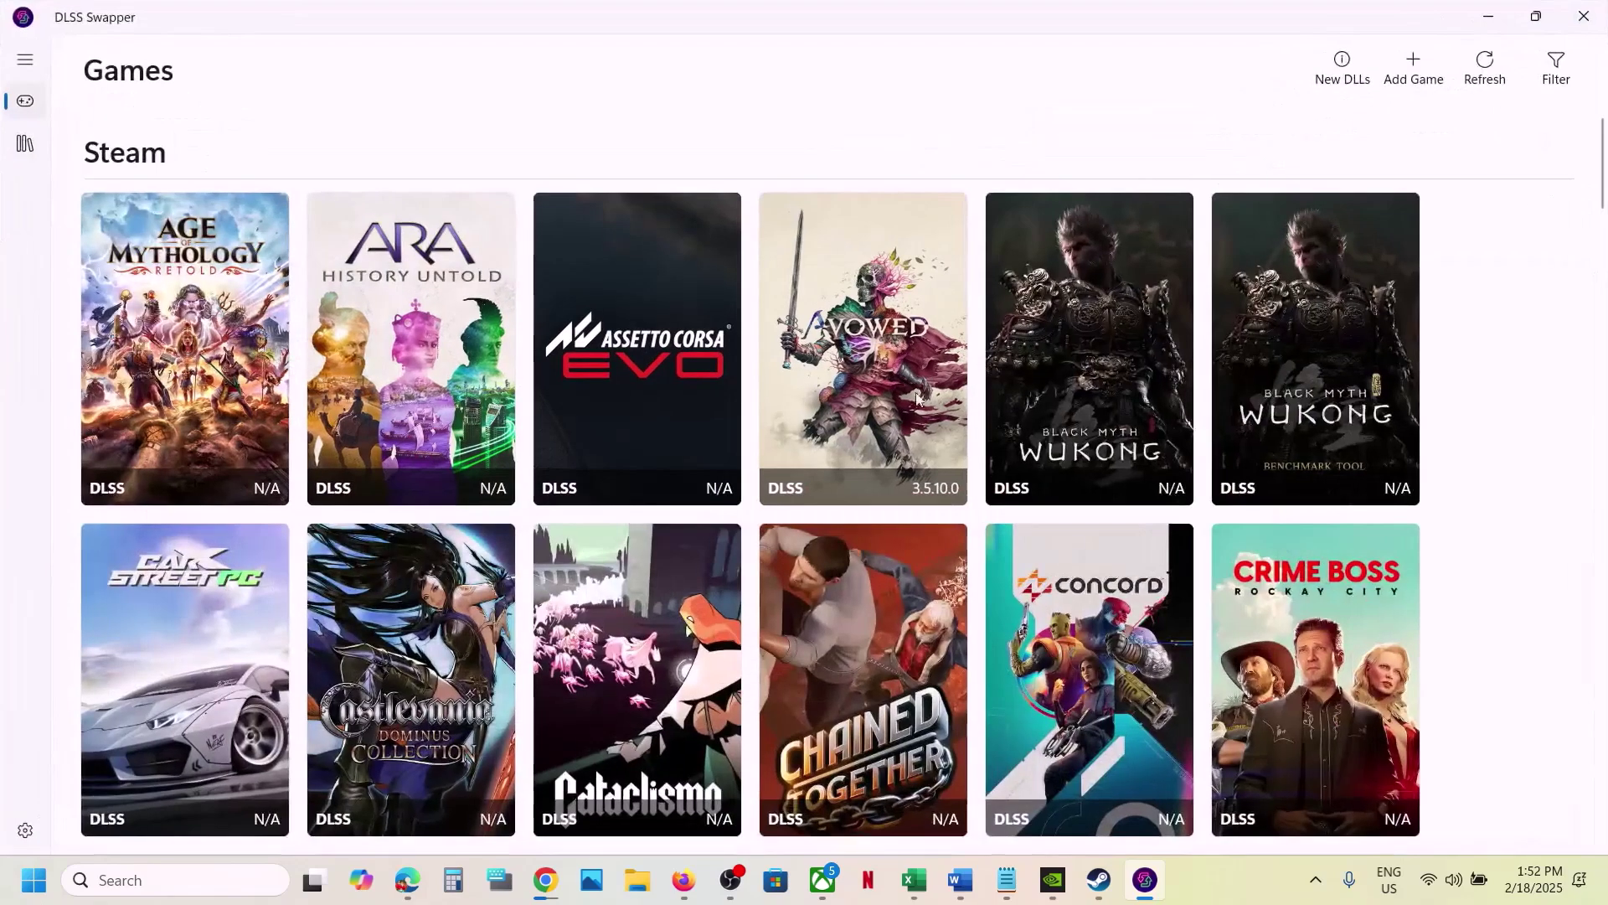
Open Avowed from the Steam games list and swap its DLSS version to v310.1.
scroll(826, 459, down, 5)
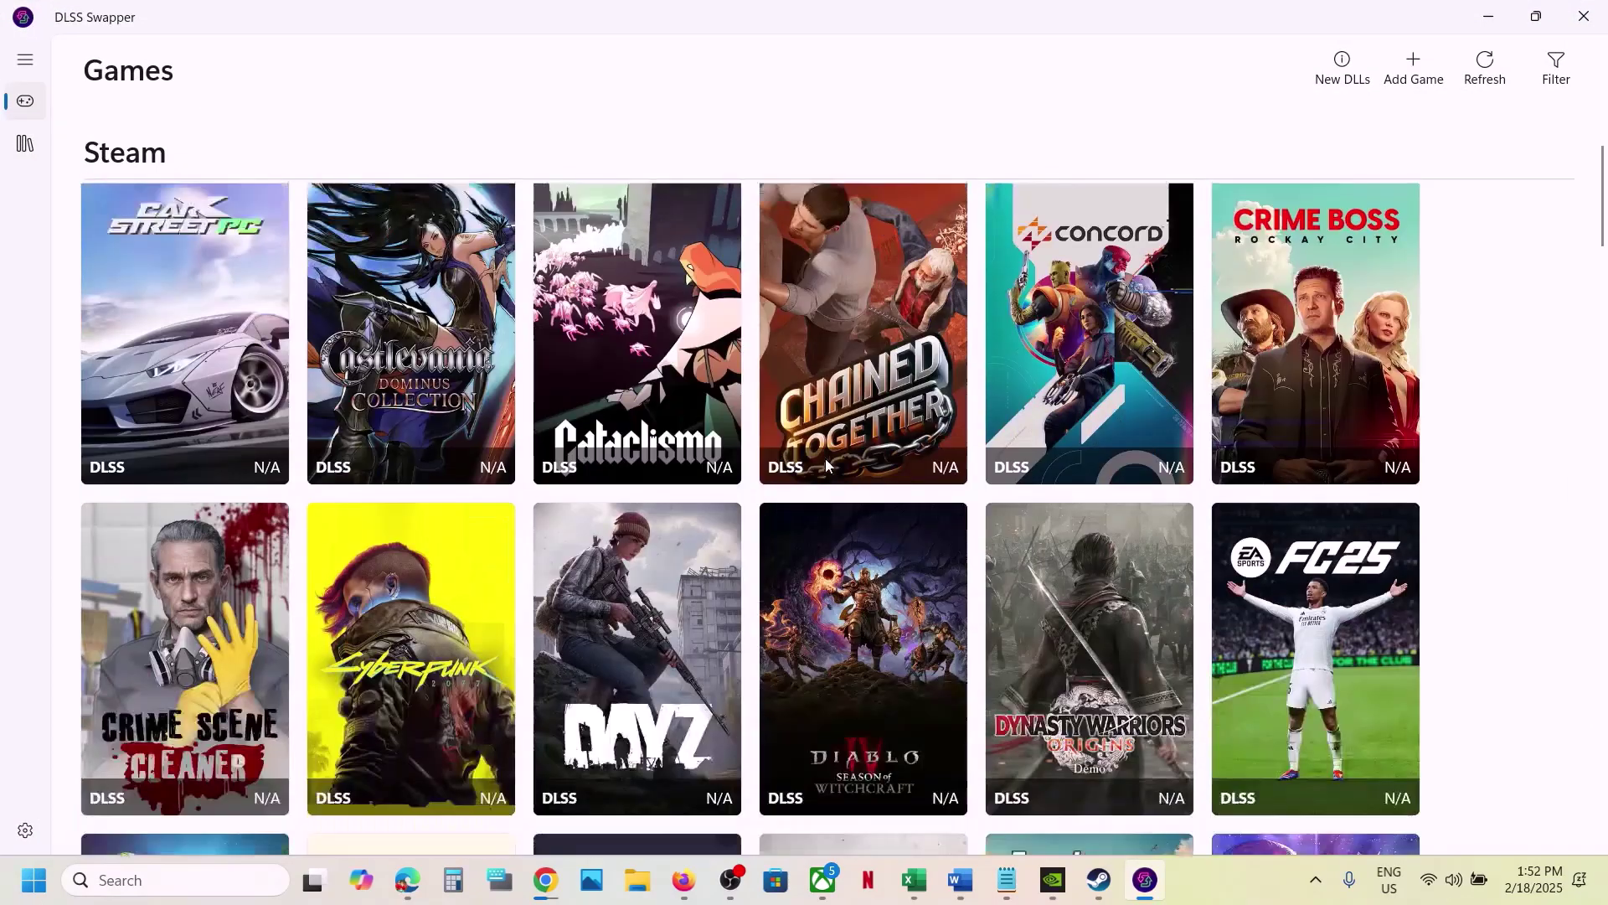
scroll(826, 459, down, 2)
scroll(826, 459, up, 8)
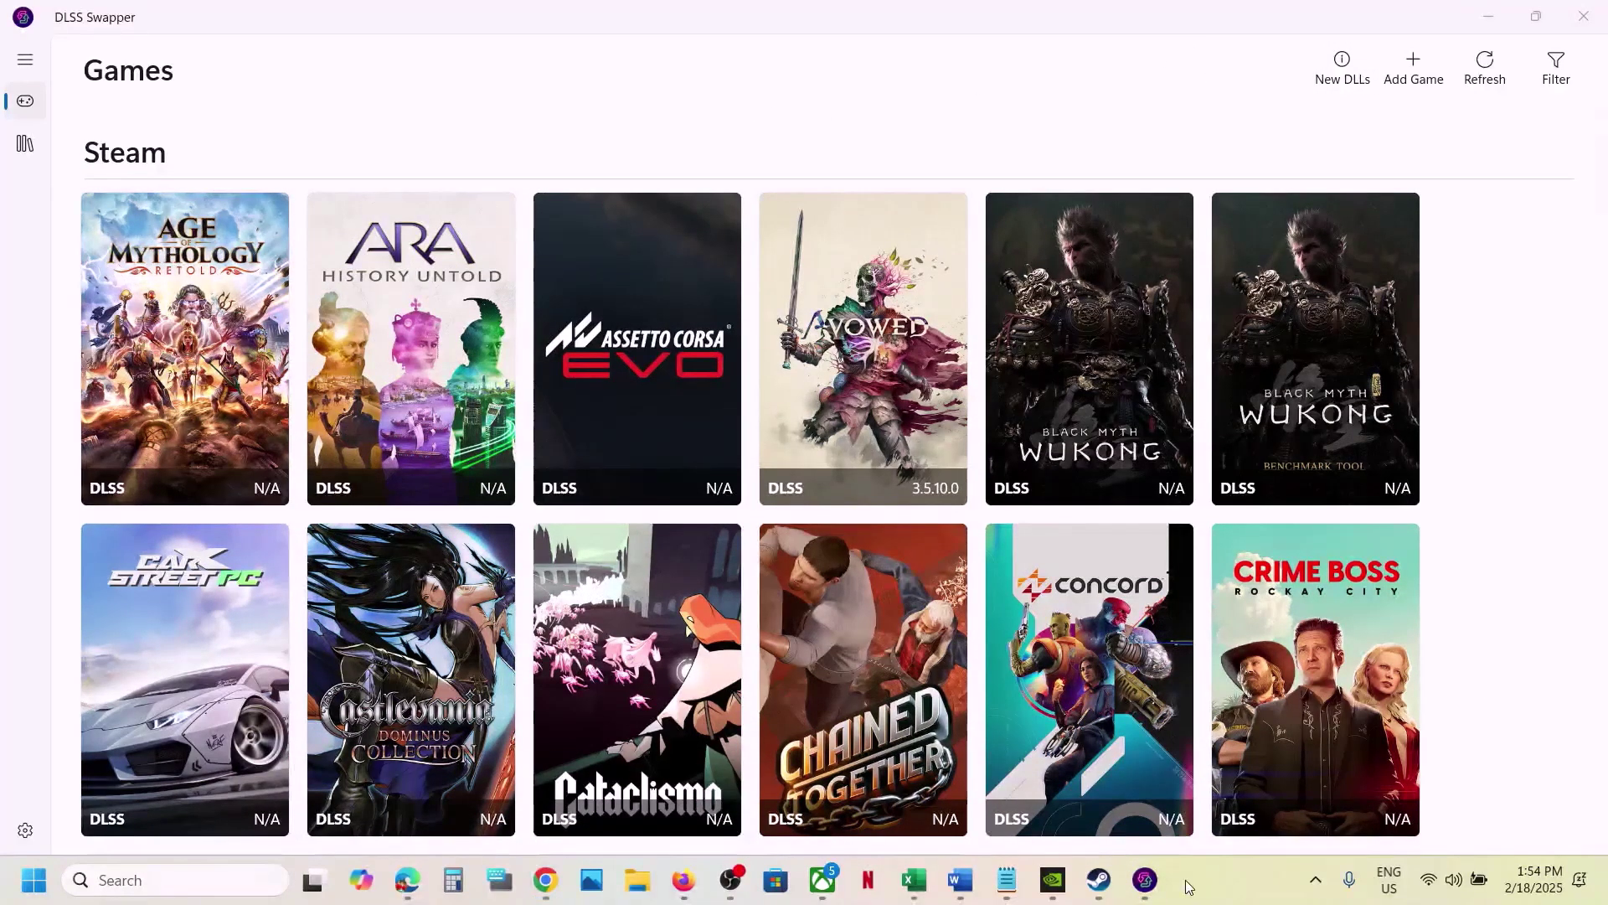
click(859, 335)
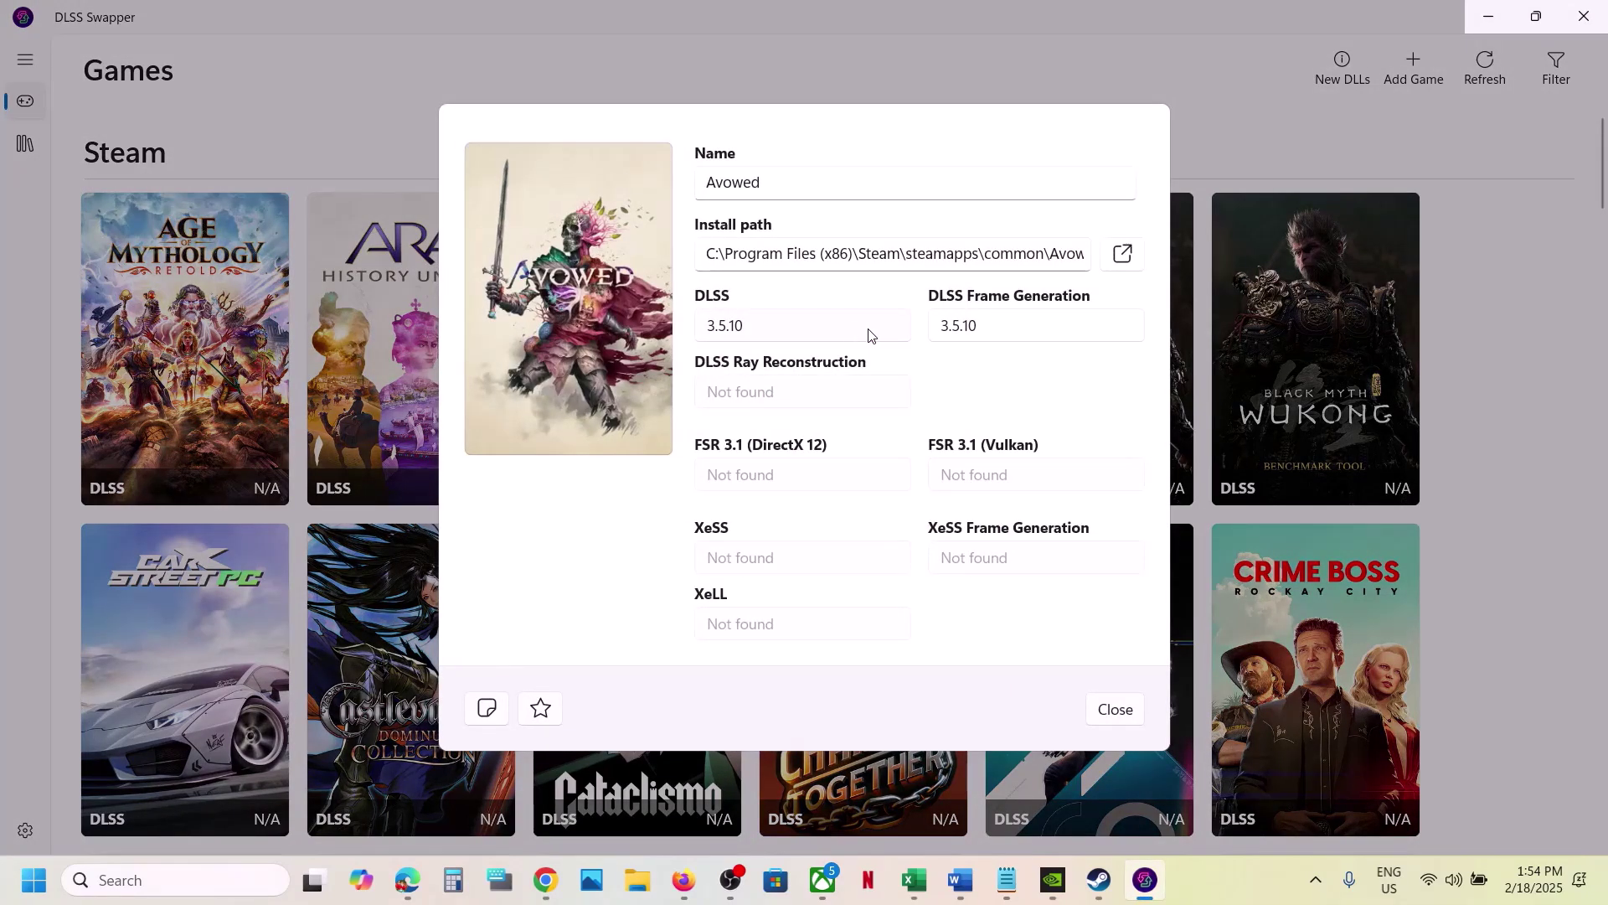
click(800, 334)
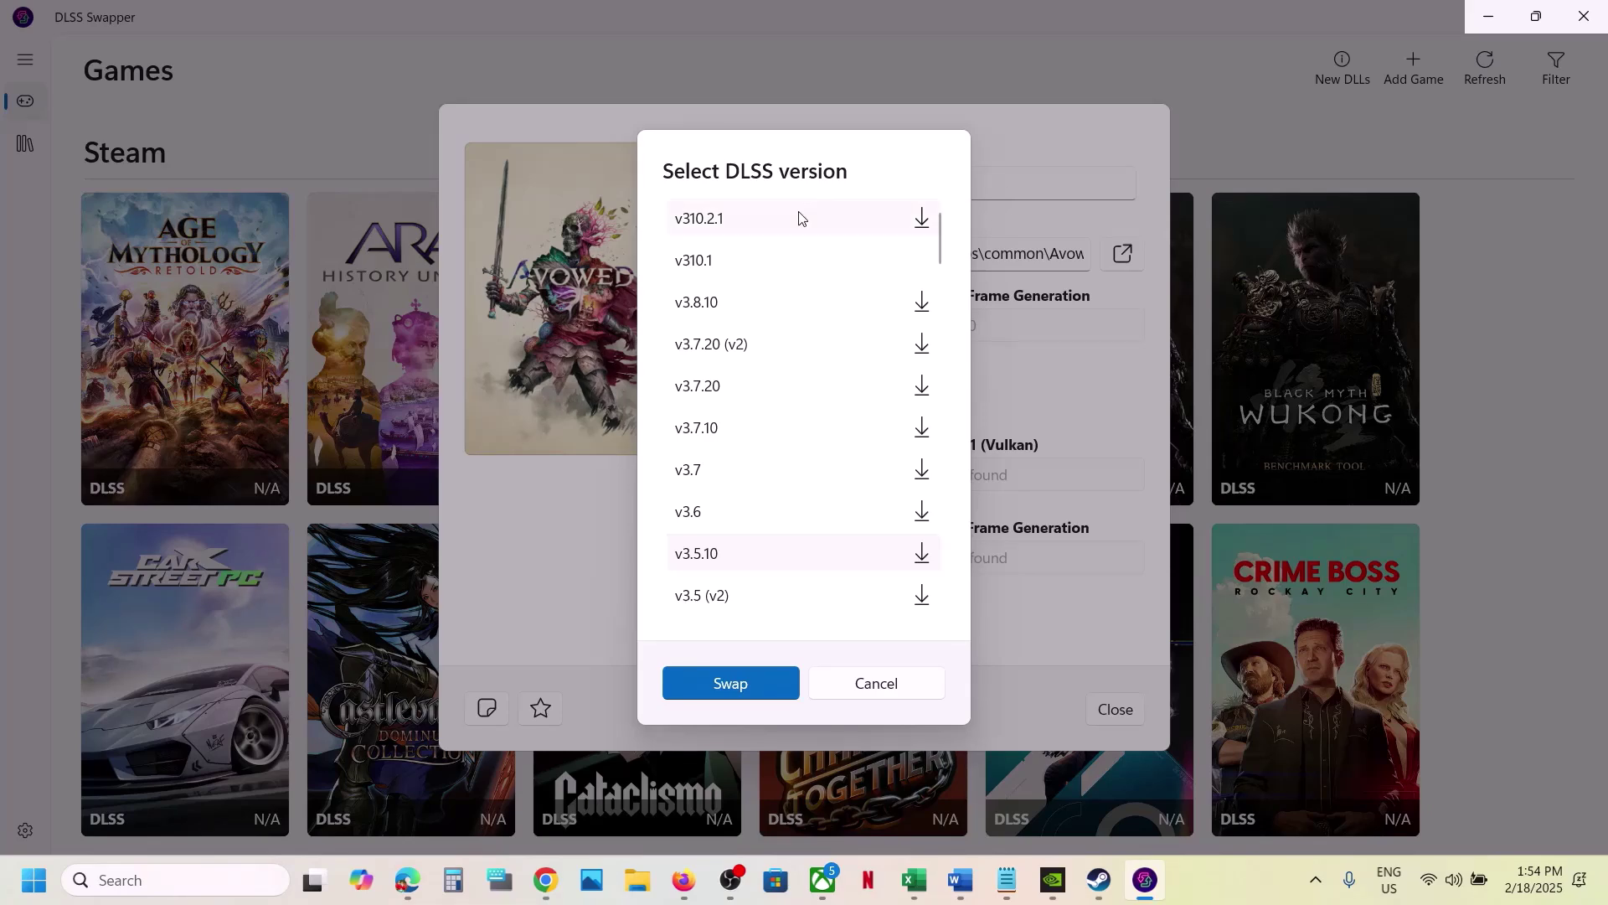
click(881, 680)
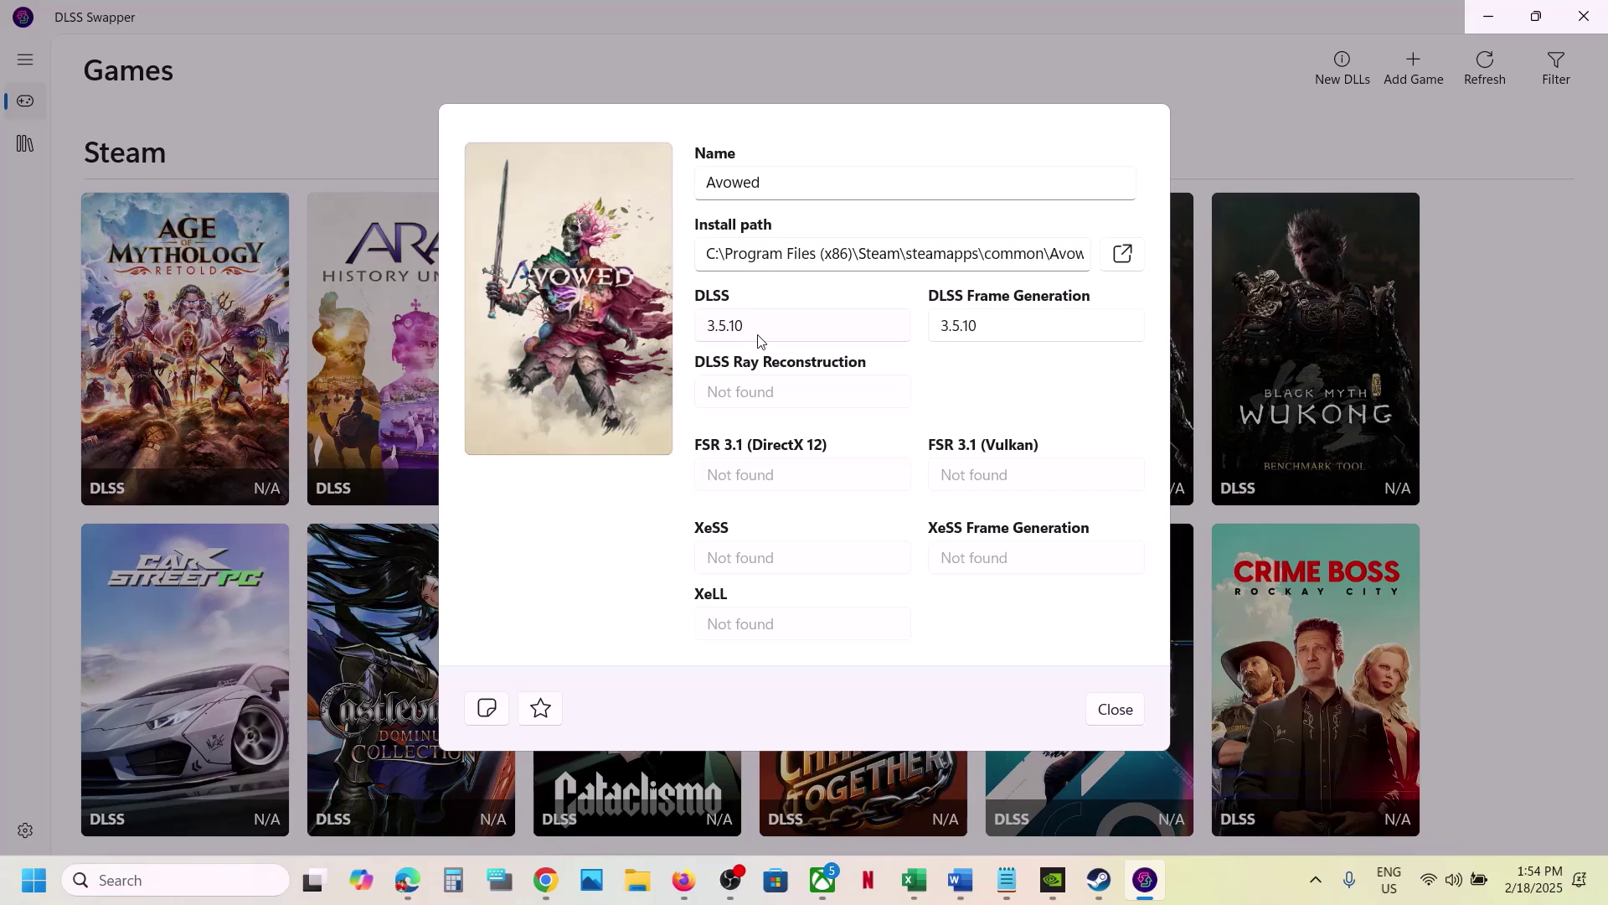
click(779, 330)
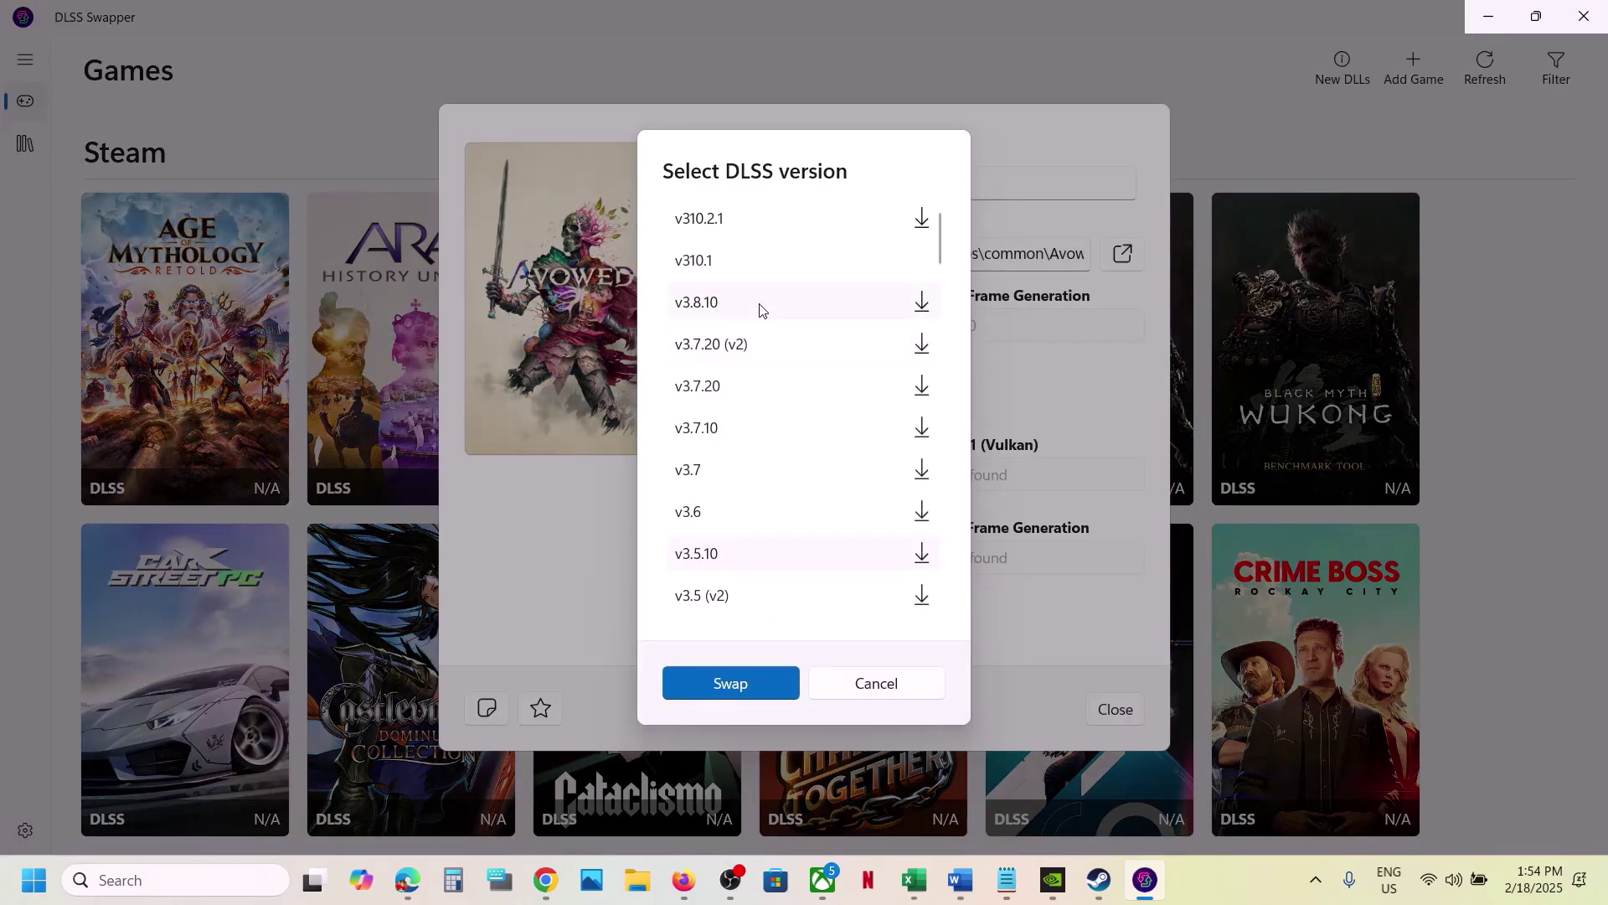
scroll(761, 311, down, 1)
click(739, 684)
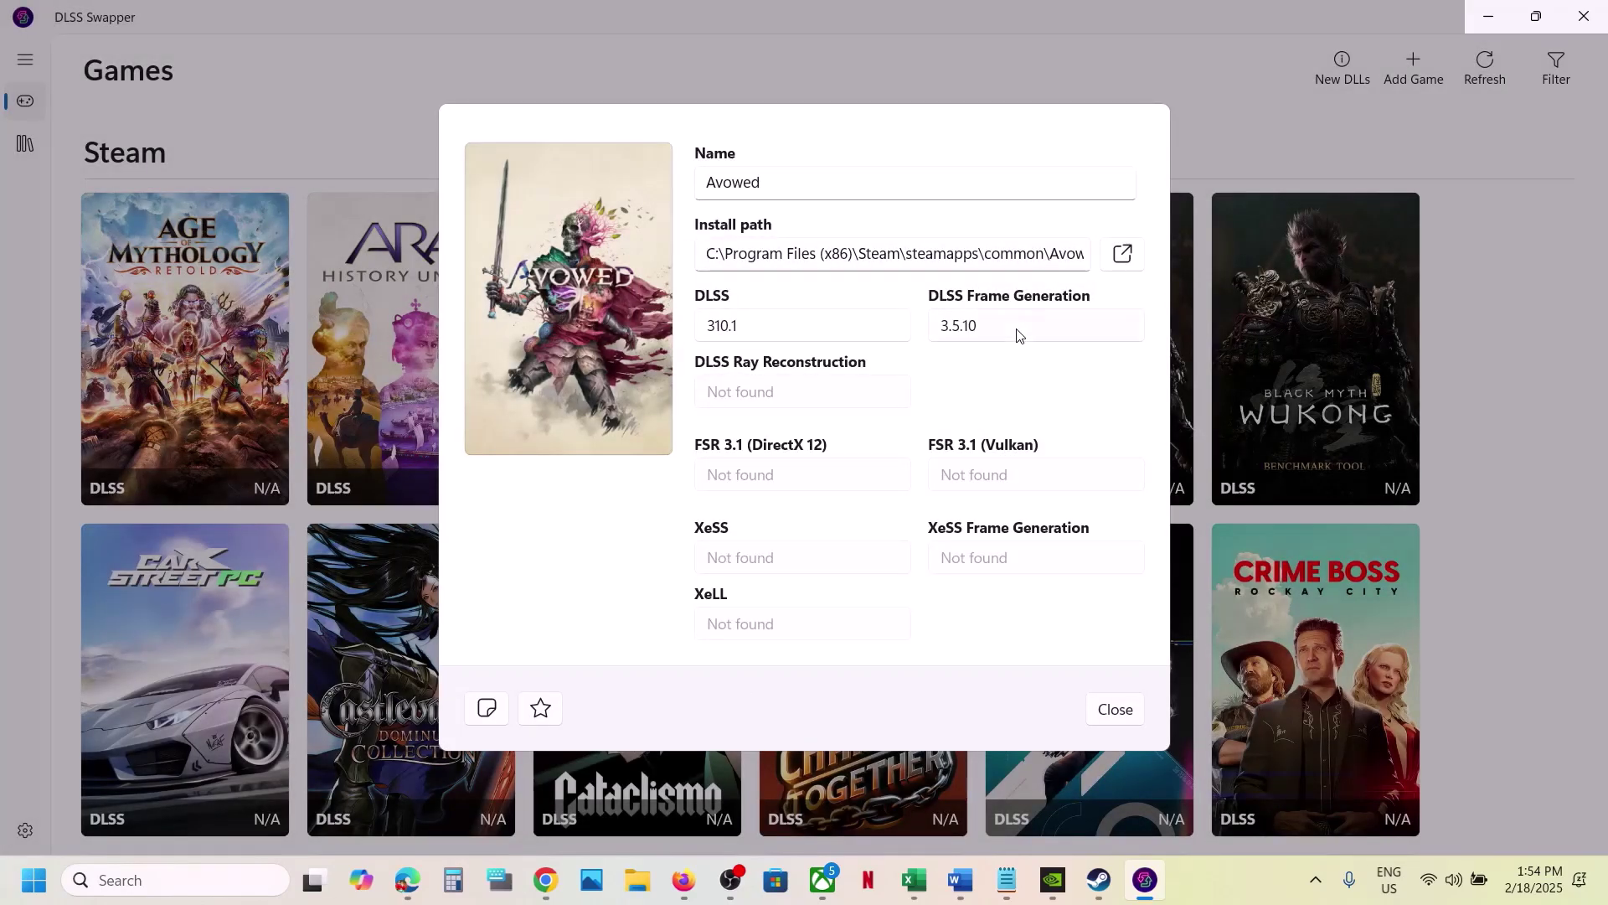
Swap Avowed's DLSS Frame Generation version to v310.1 and close the game's details.
click(1017, 329)
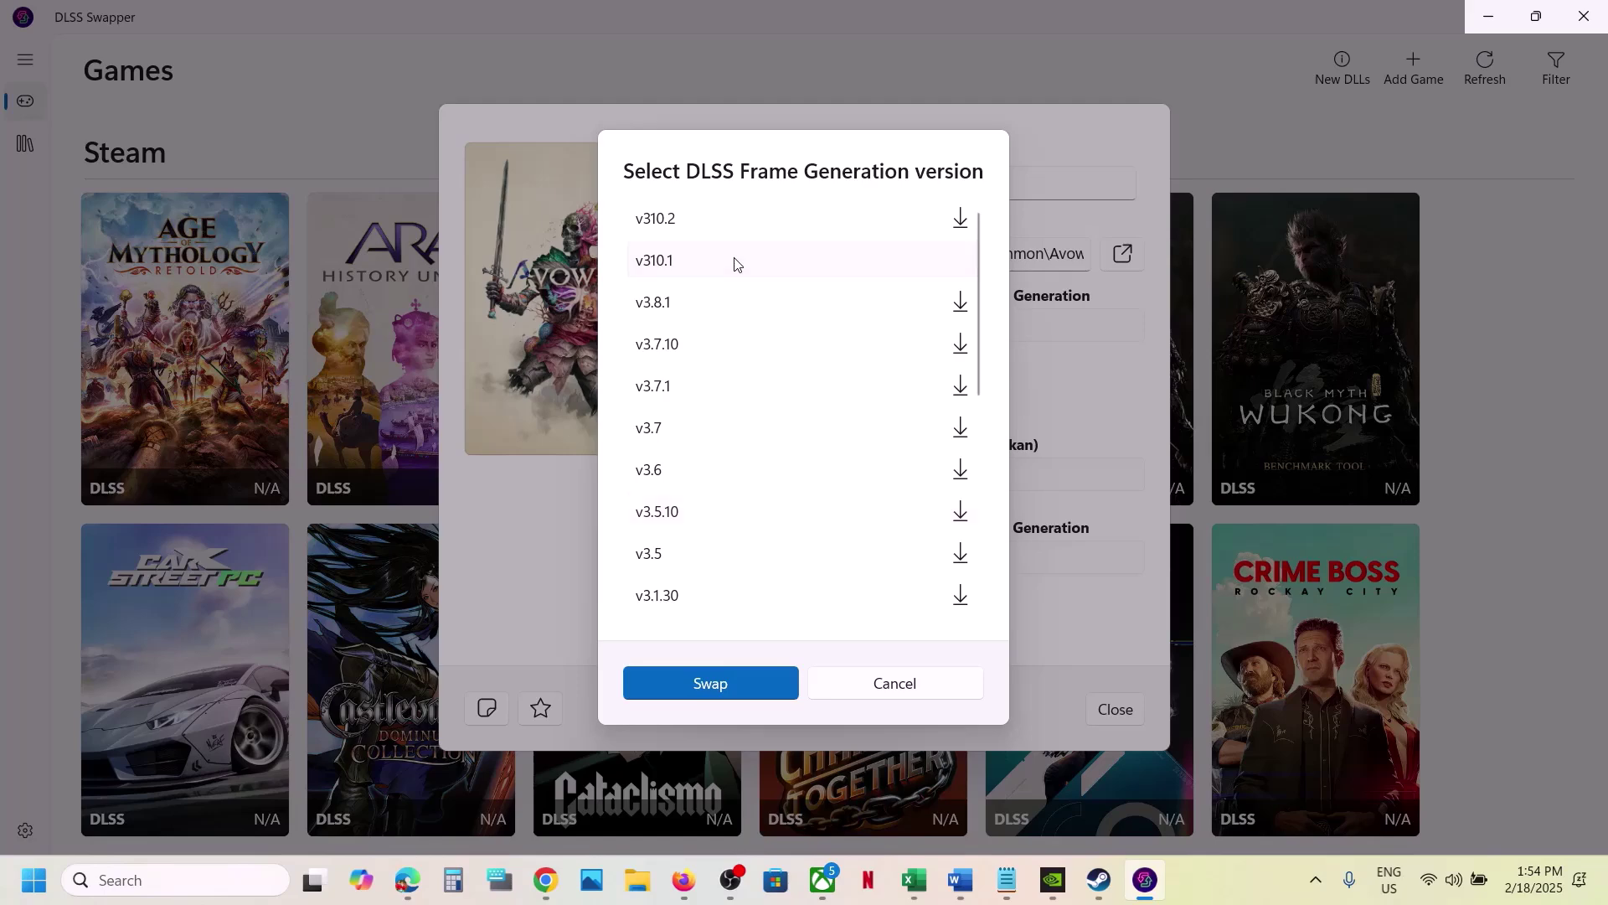
click(727, 690)
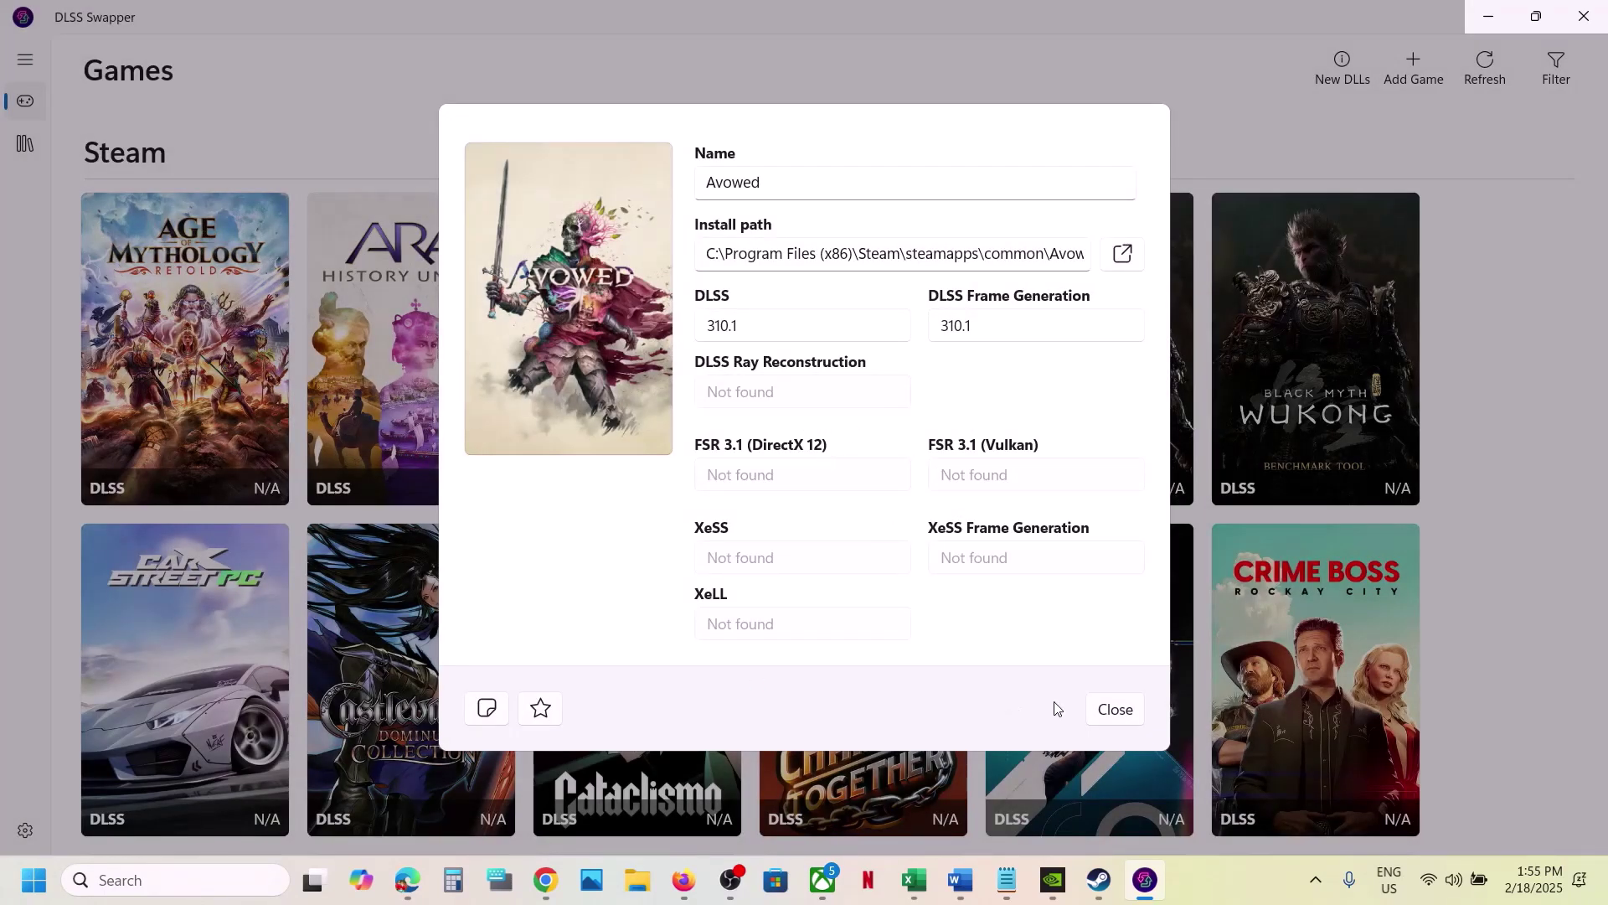
click(1108, 708)
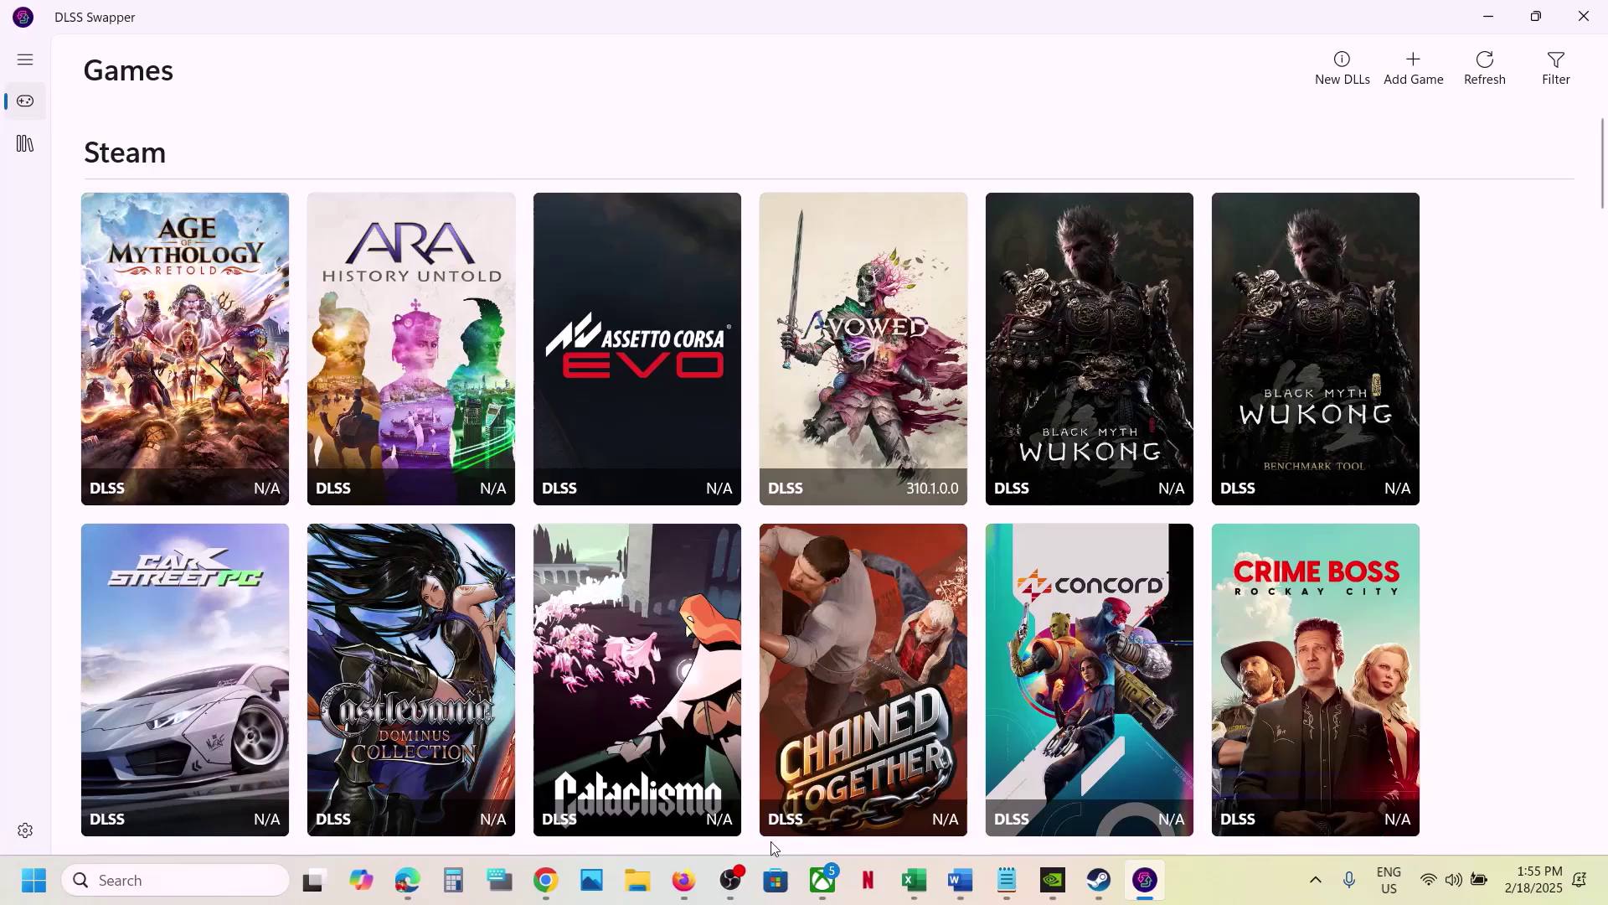
Read Step 6 in the Word document on windowed mode, Nvidia Reflex, Ray Tracing, DLSS, DLSS override and G Sync.
click(974, 881)
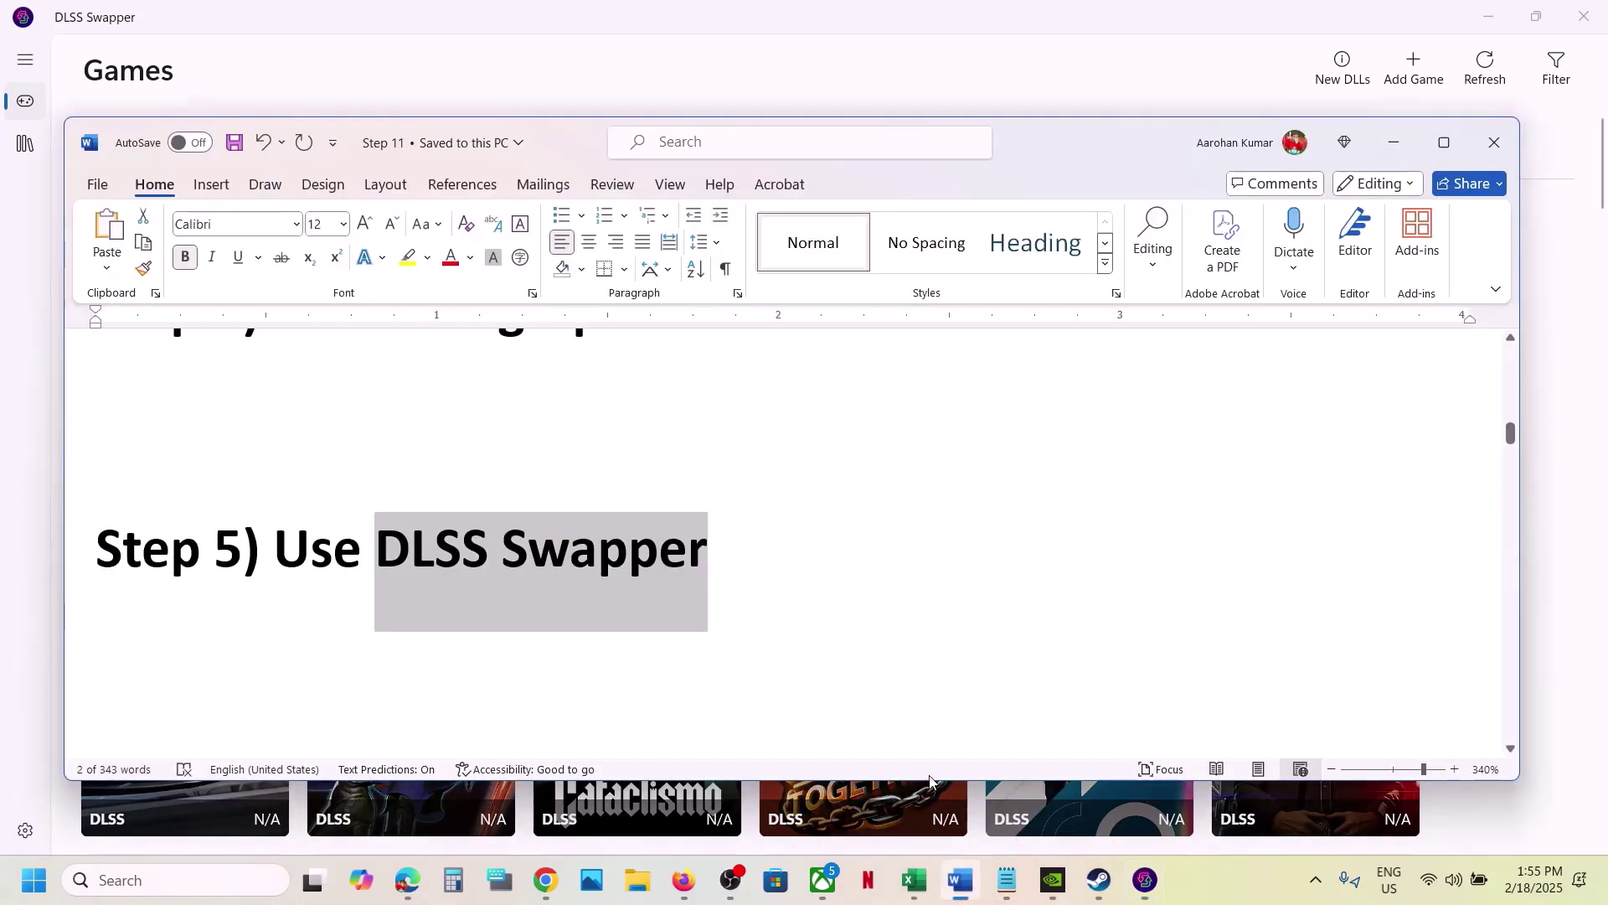
scroll(369, 494, down, 5)
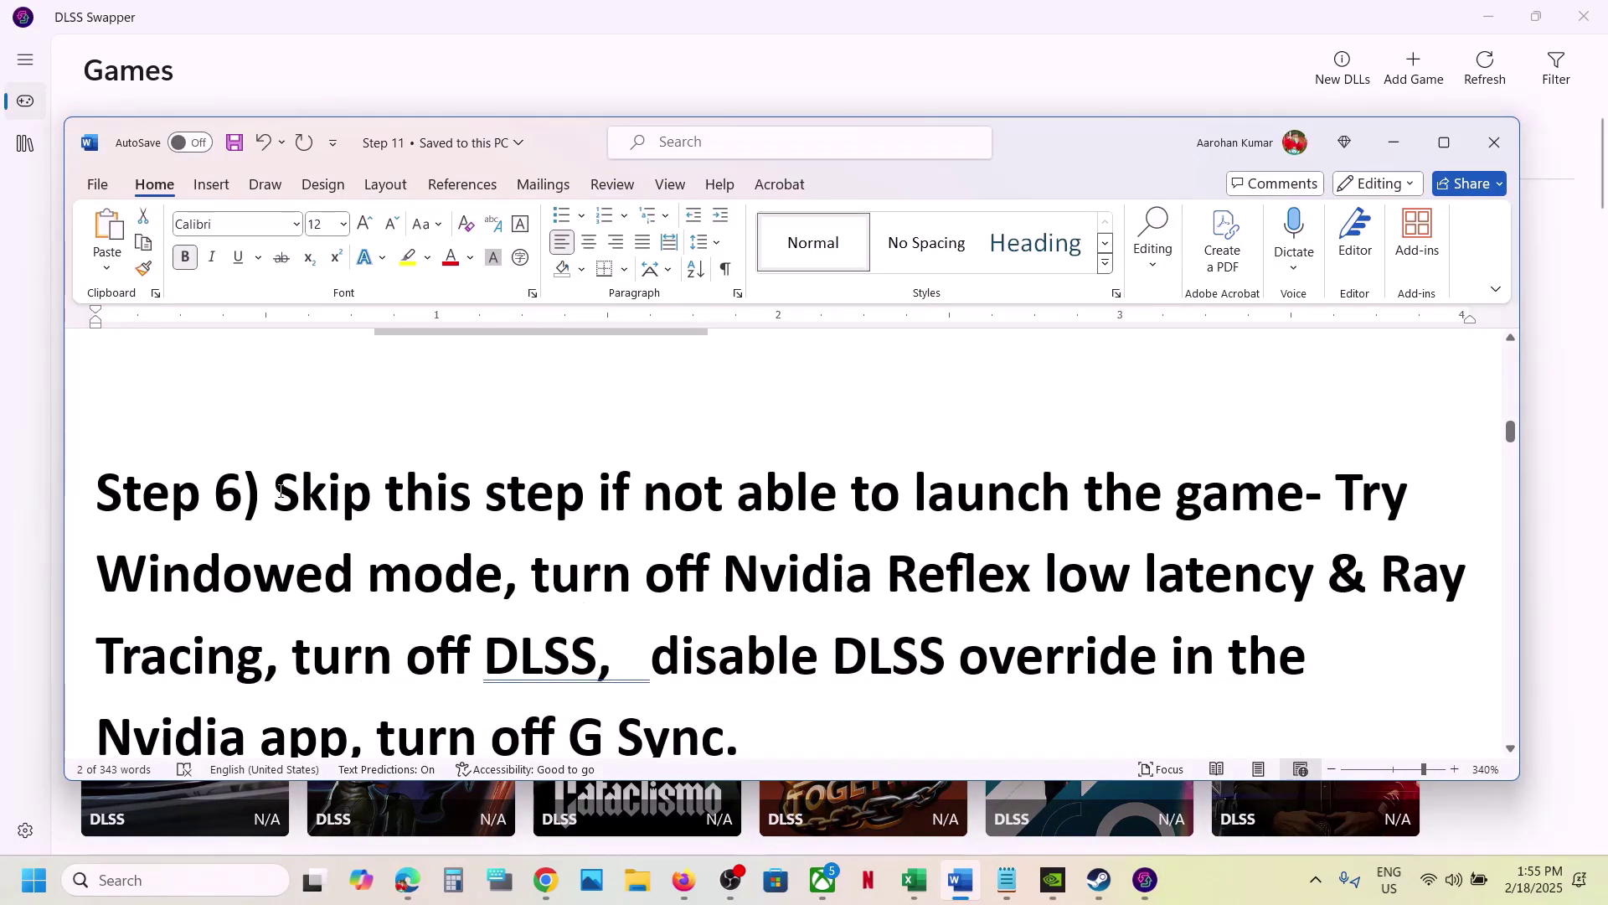
drag(277, 494, 1128, 588)
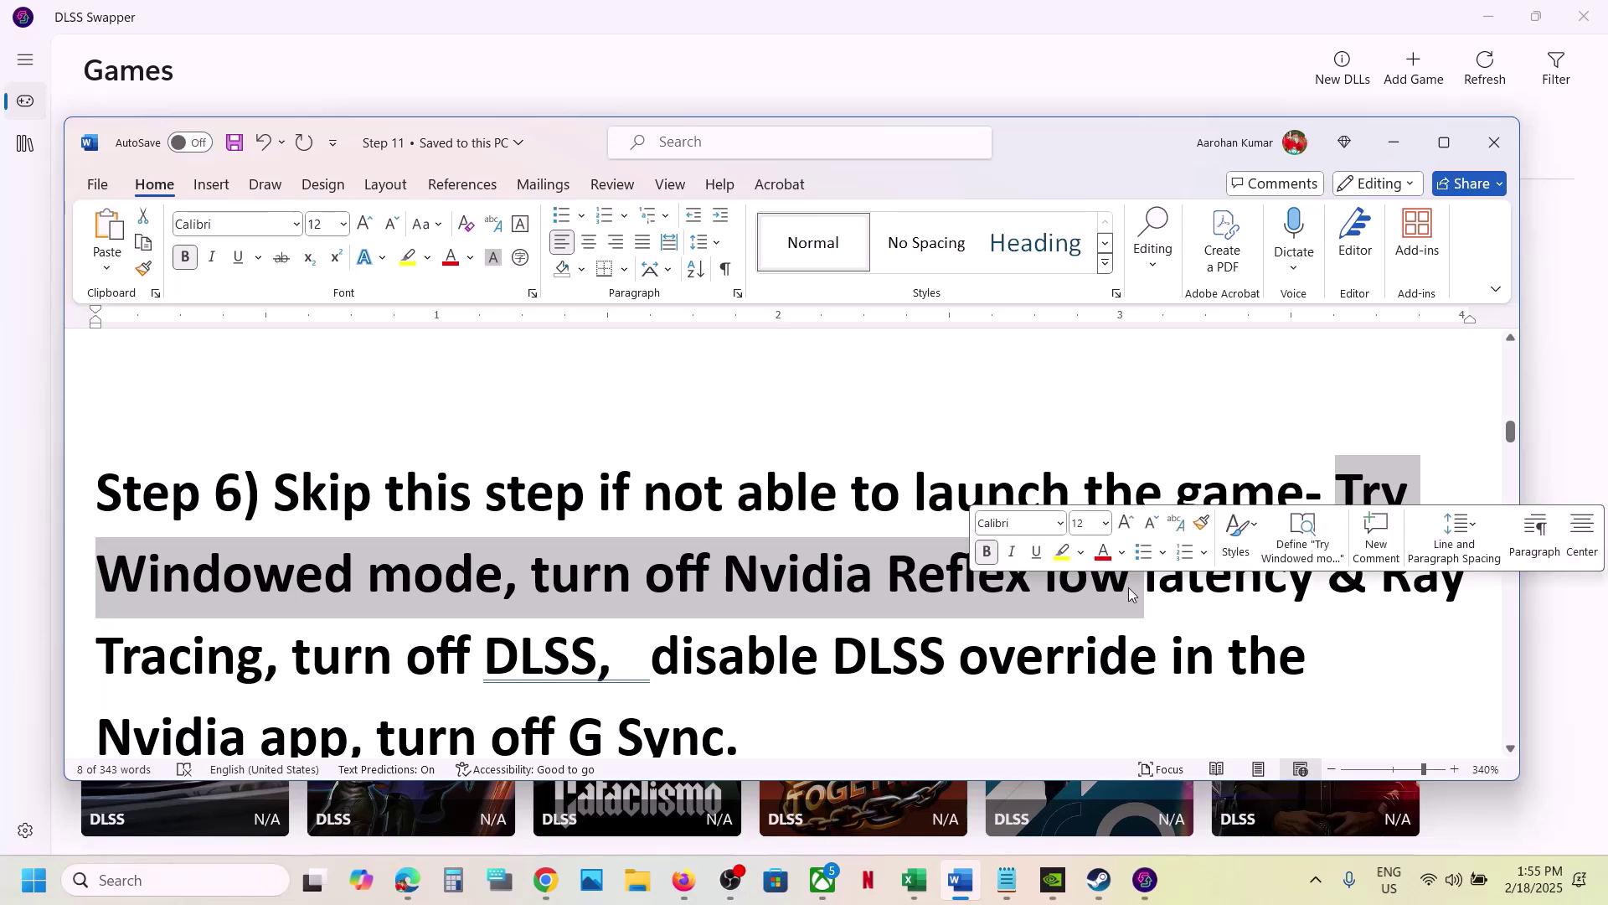
scroll(258, 586, down, 1)
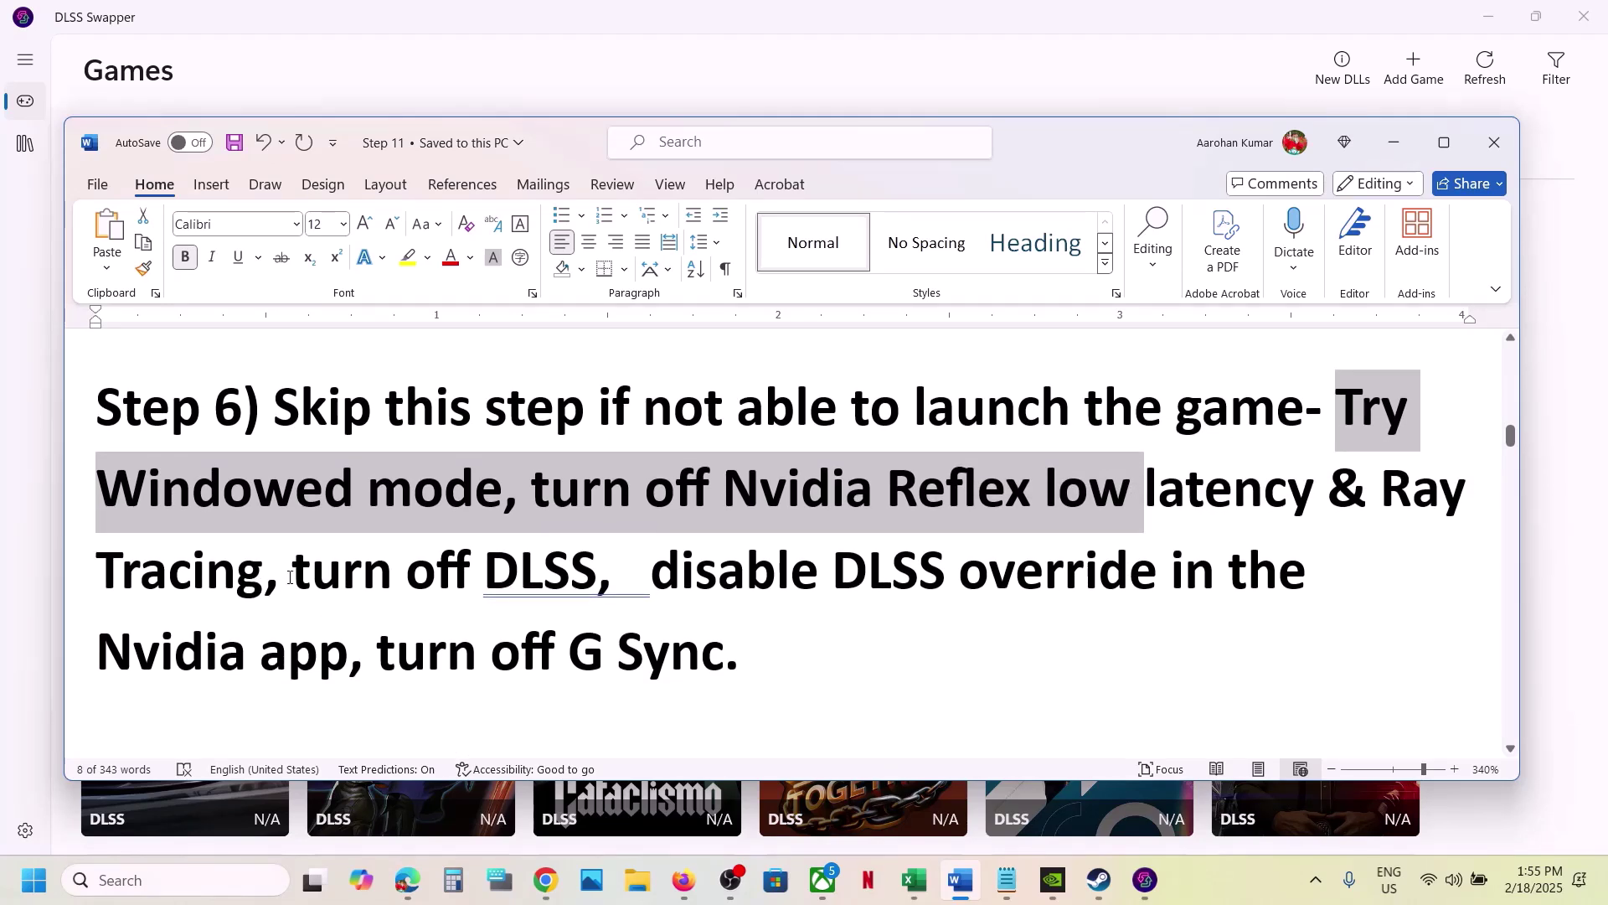
drag(289, 580, 329, 680)
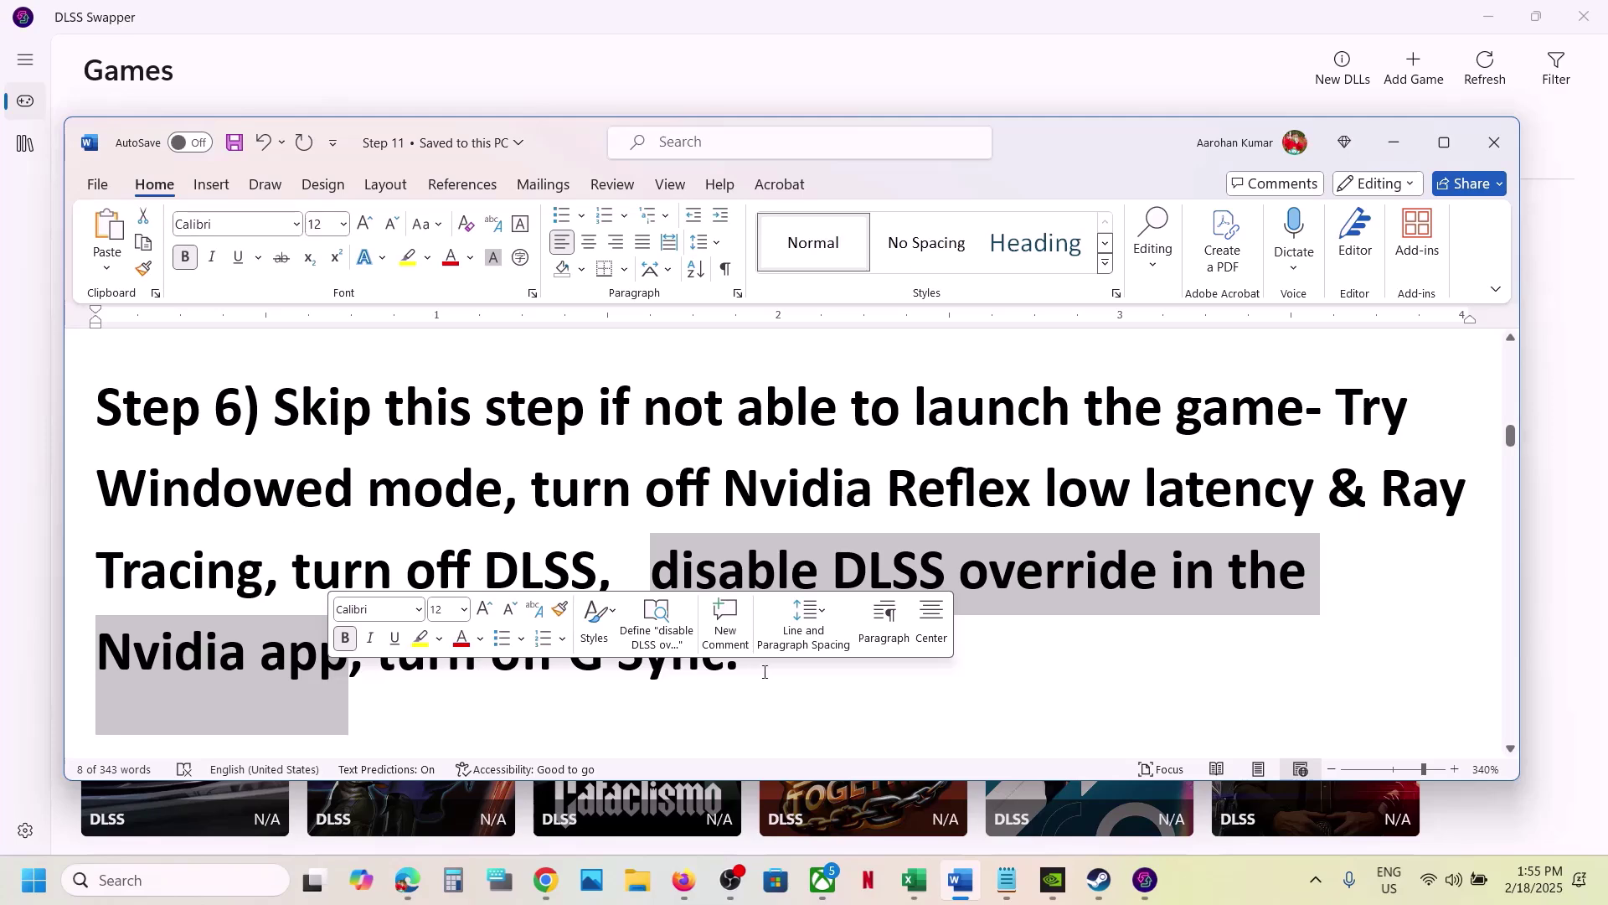
drag(765, 671, 274, 411)
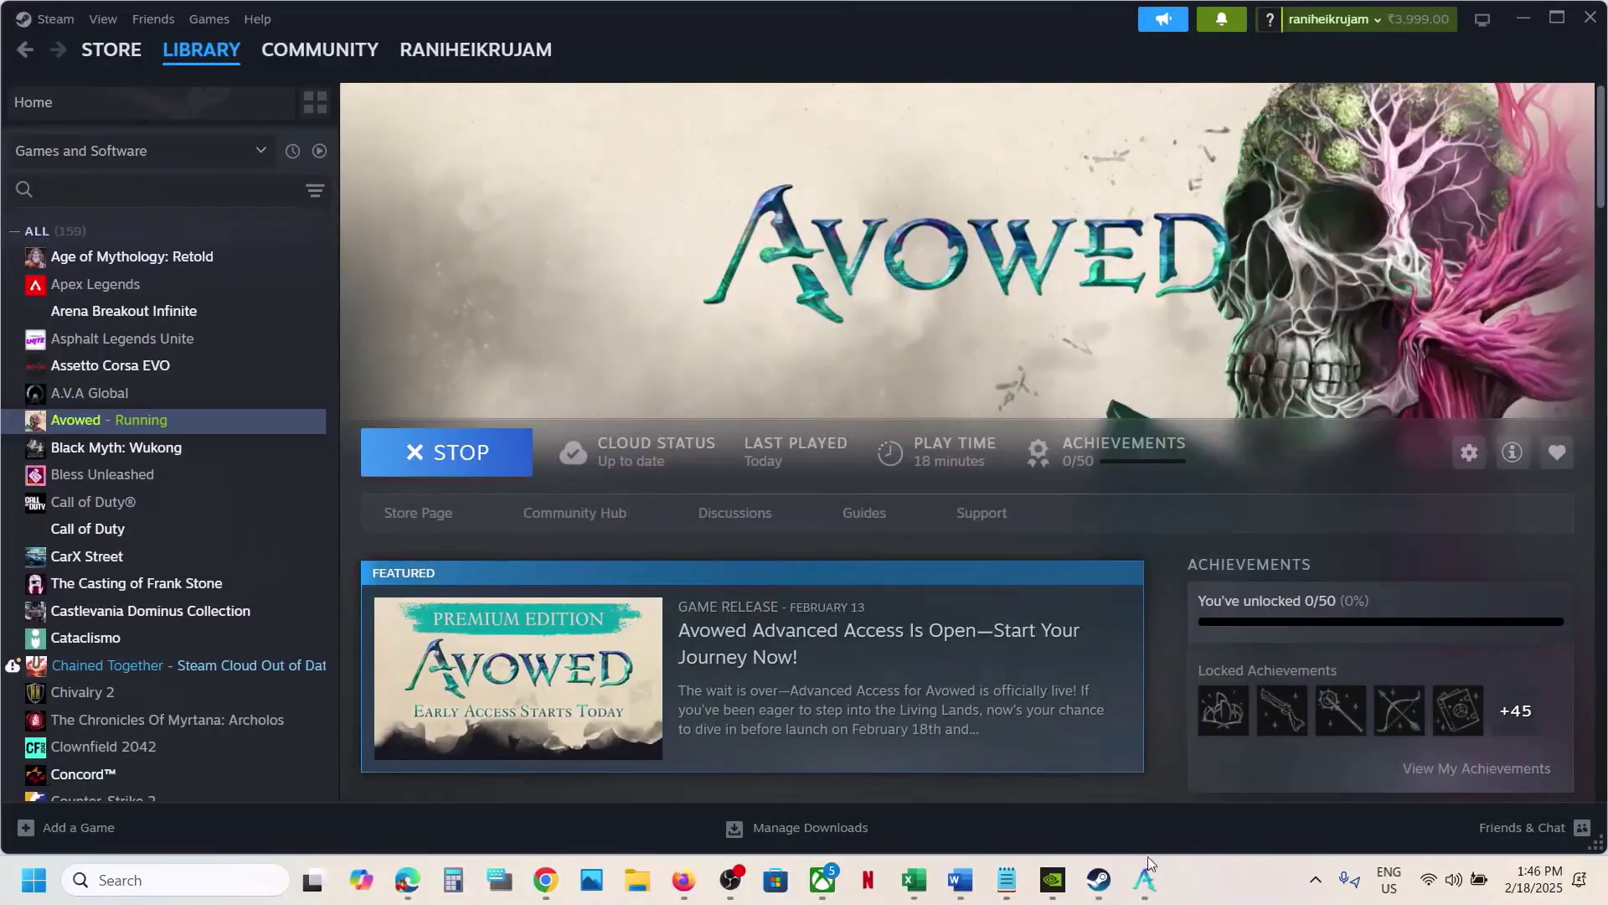
Switch to the running Avowed game, open its graphics settings, and set Window Mode to Windowed.
click(1145, 879)
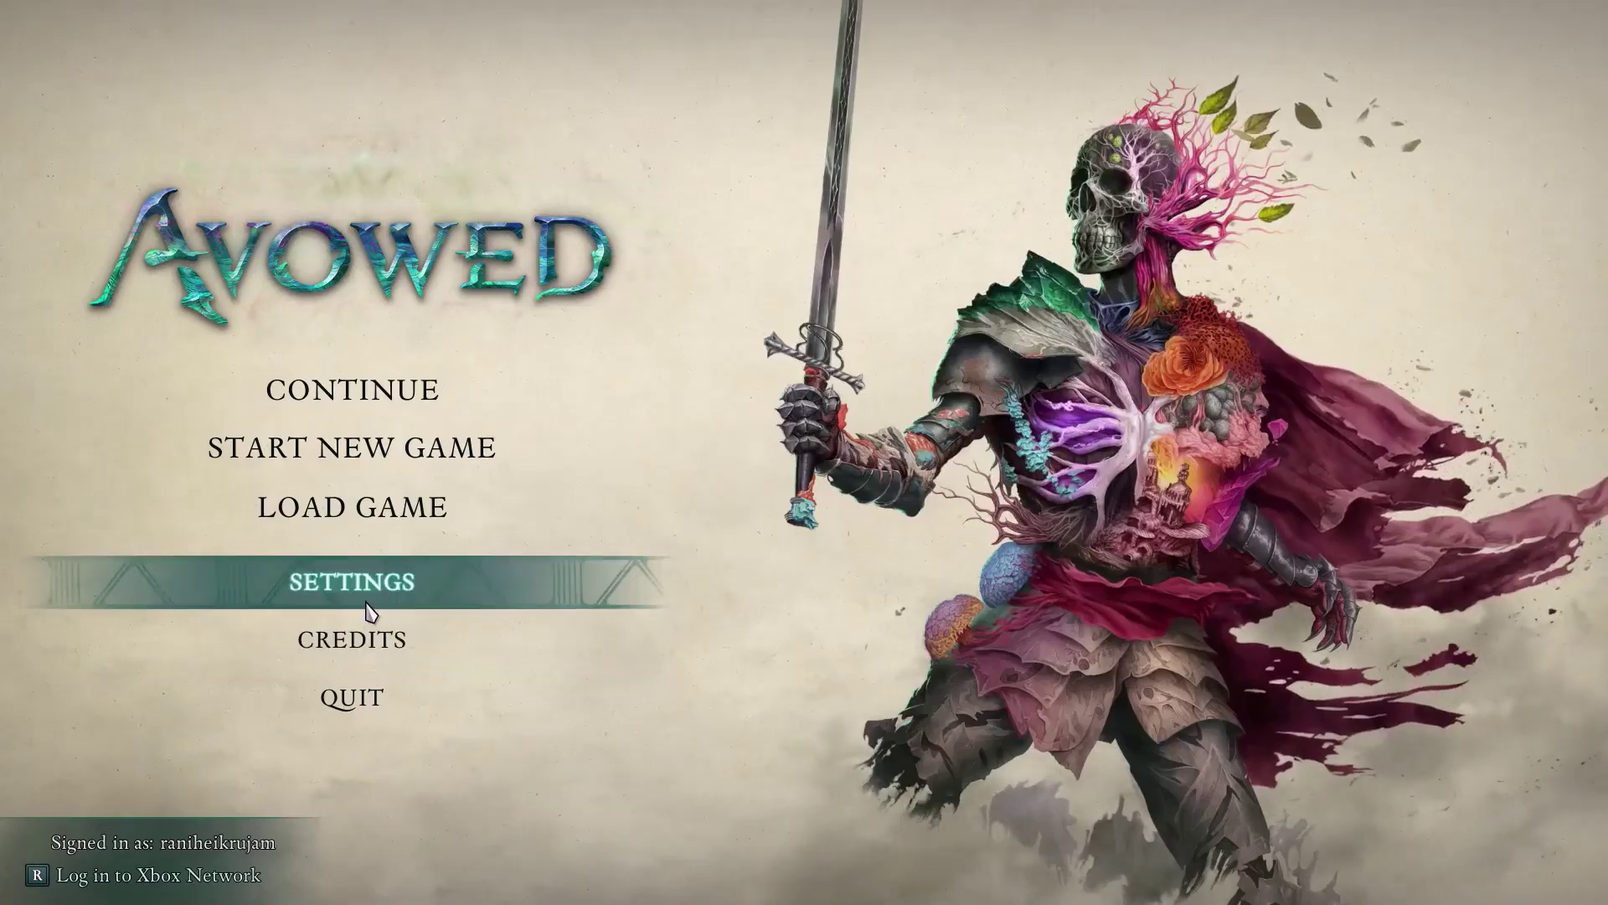
click(366, 602)
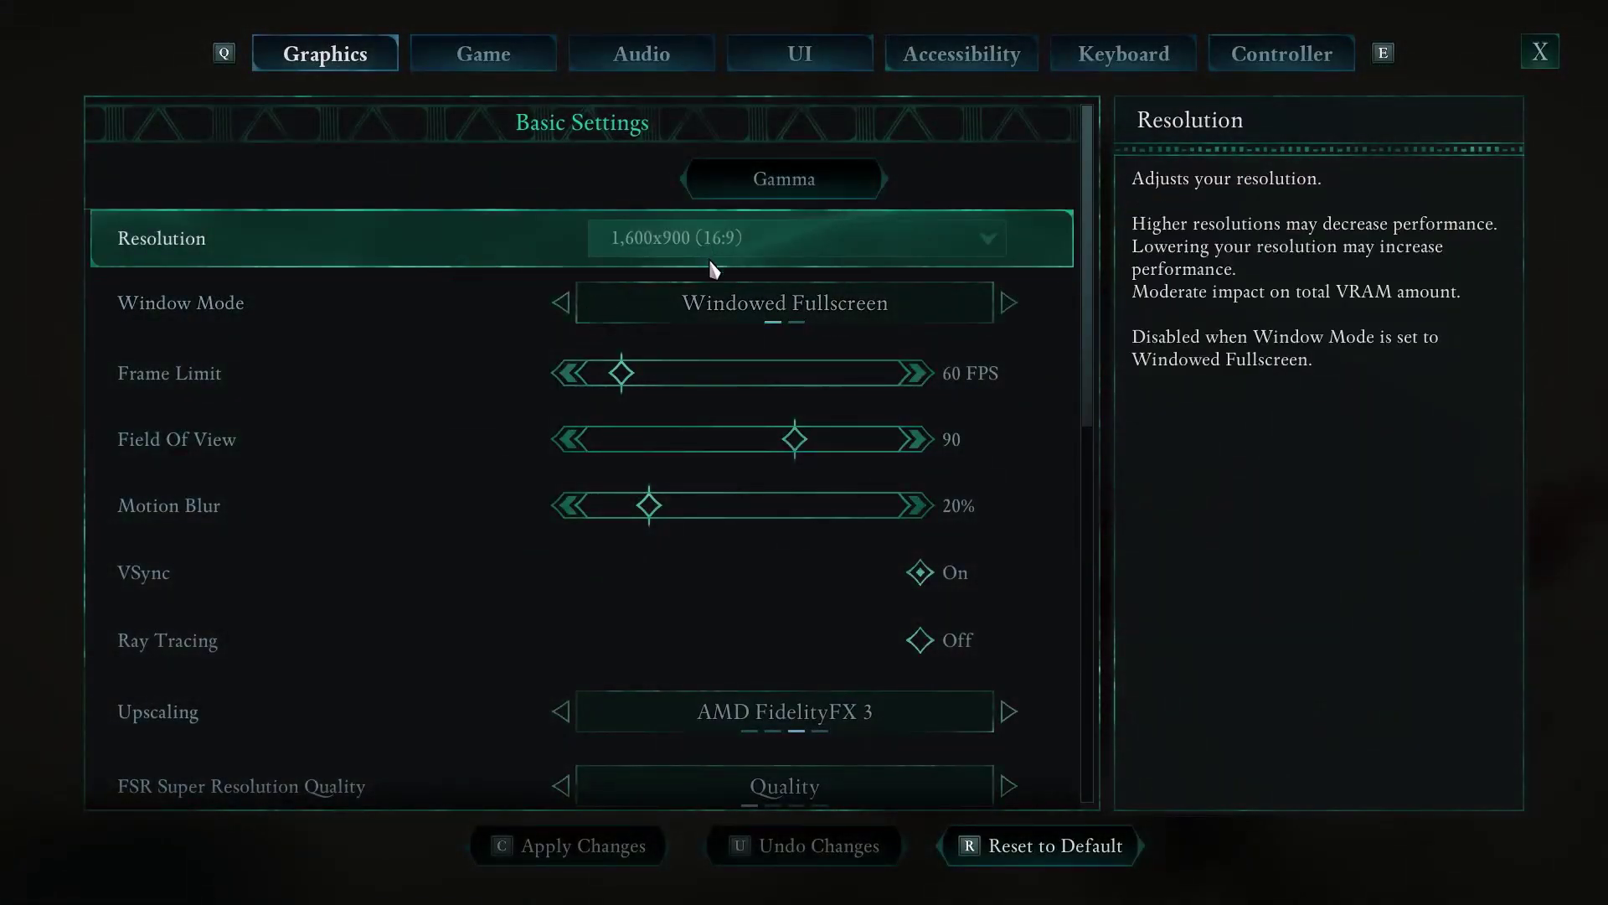
click(574, 306)
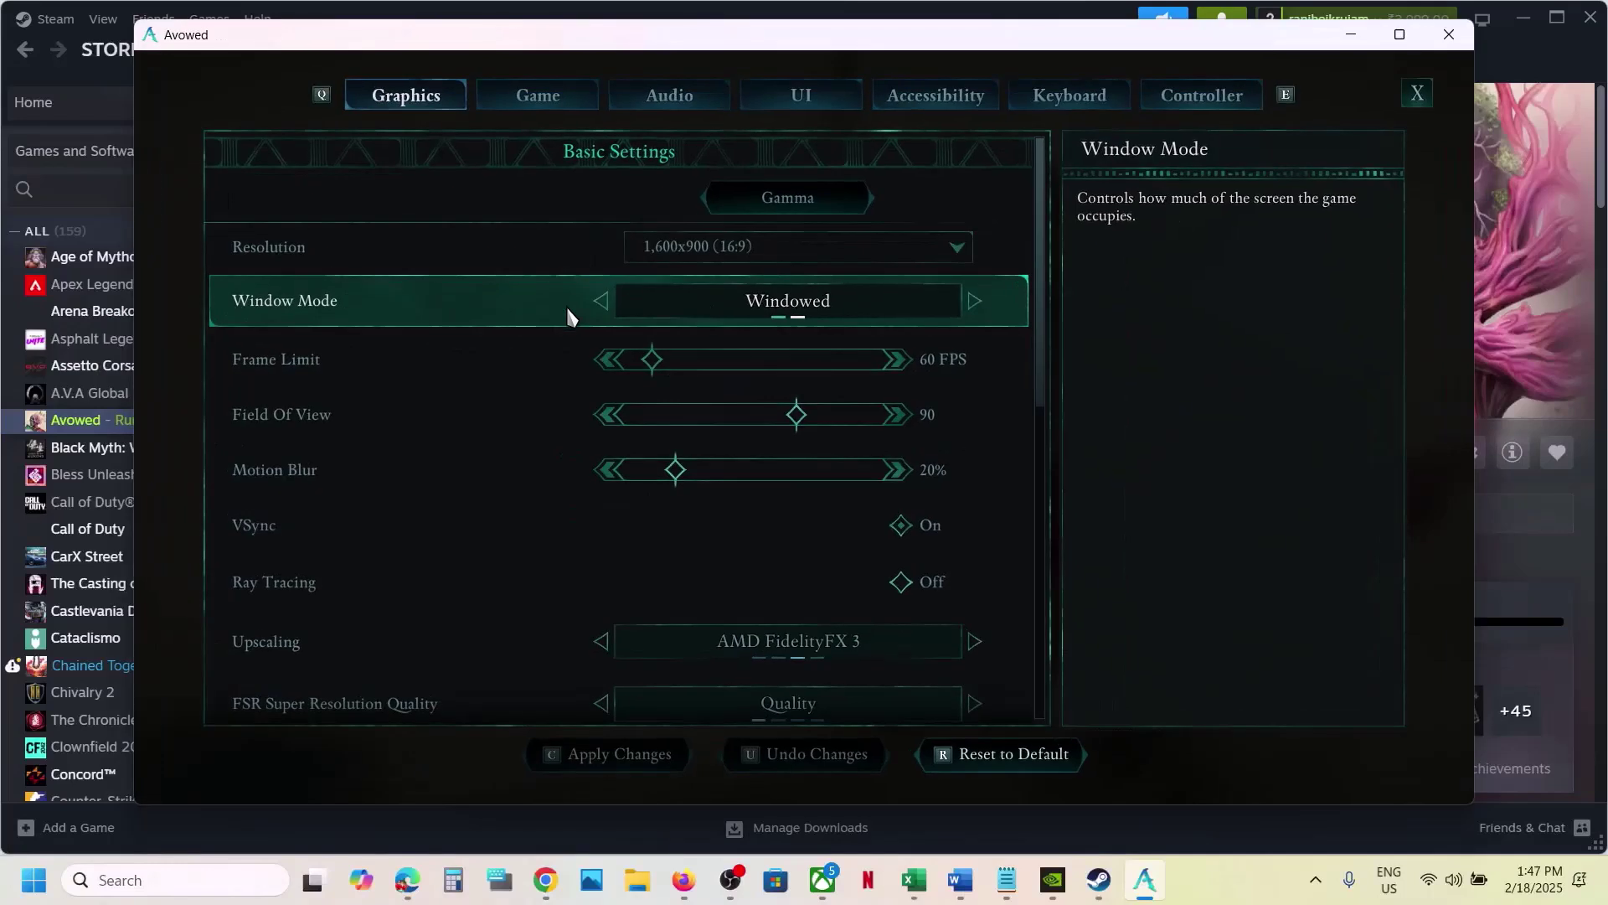
Check the available Resolution options, and toggle Ray Tracing on and back to Off, acknowledging the restart notice.
click(763, 254)
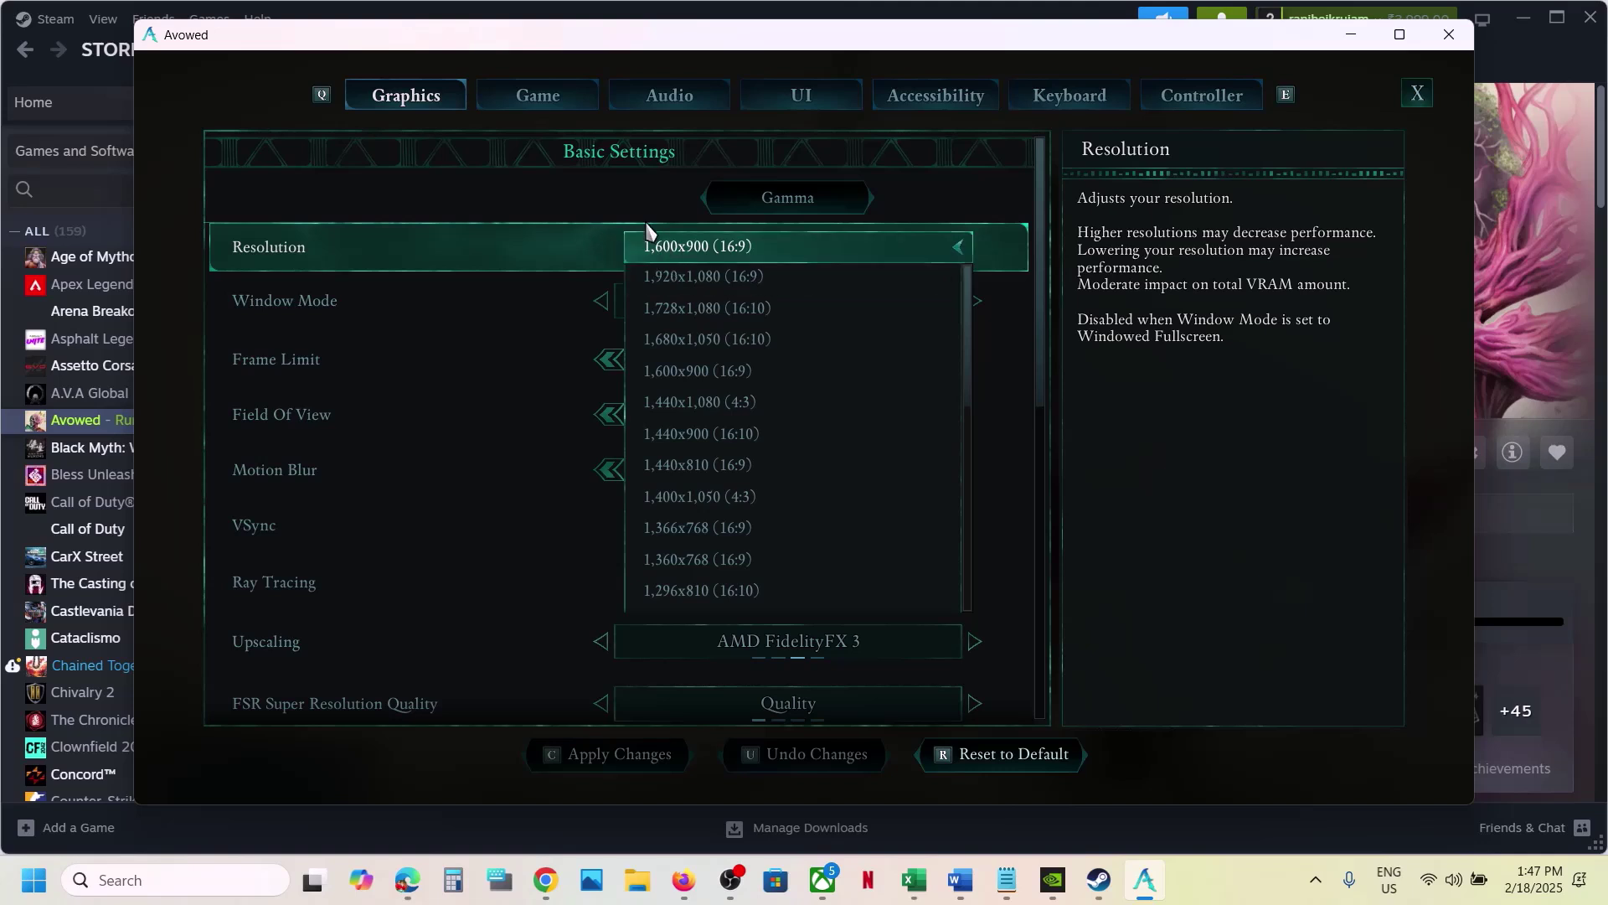
click(616, 184)
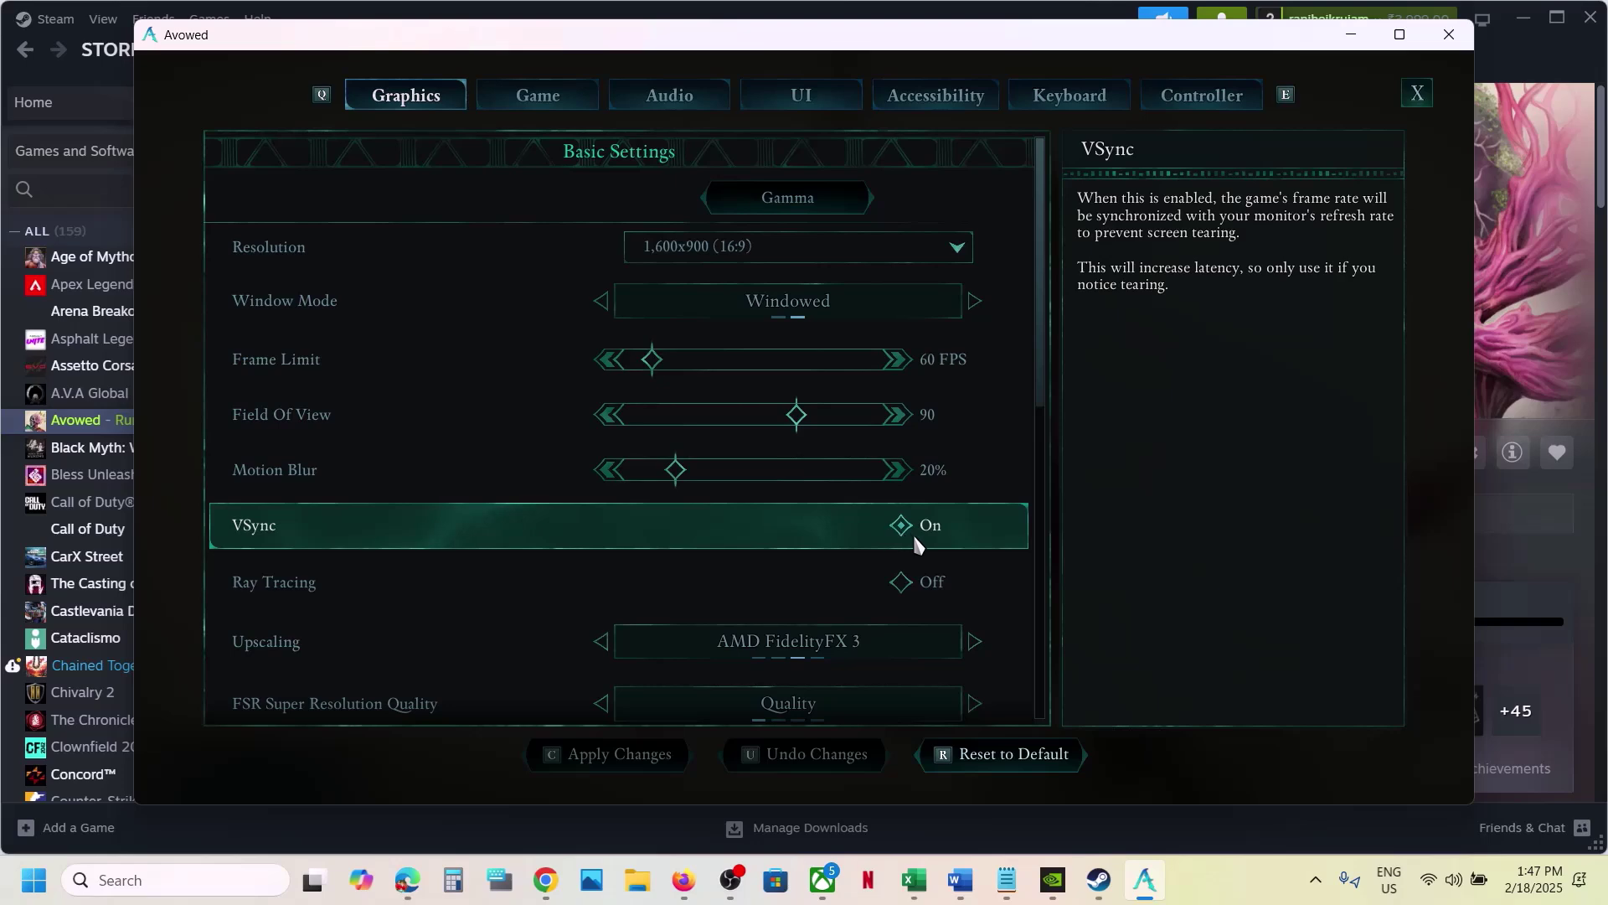
click(901, 587)
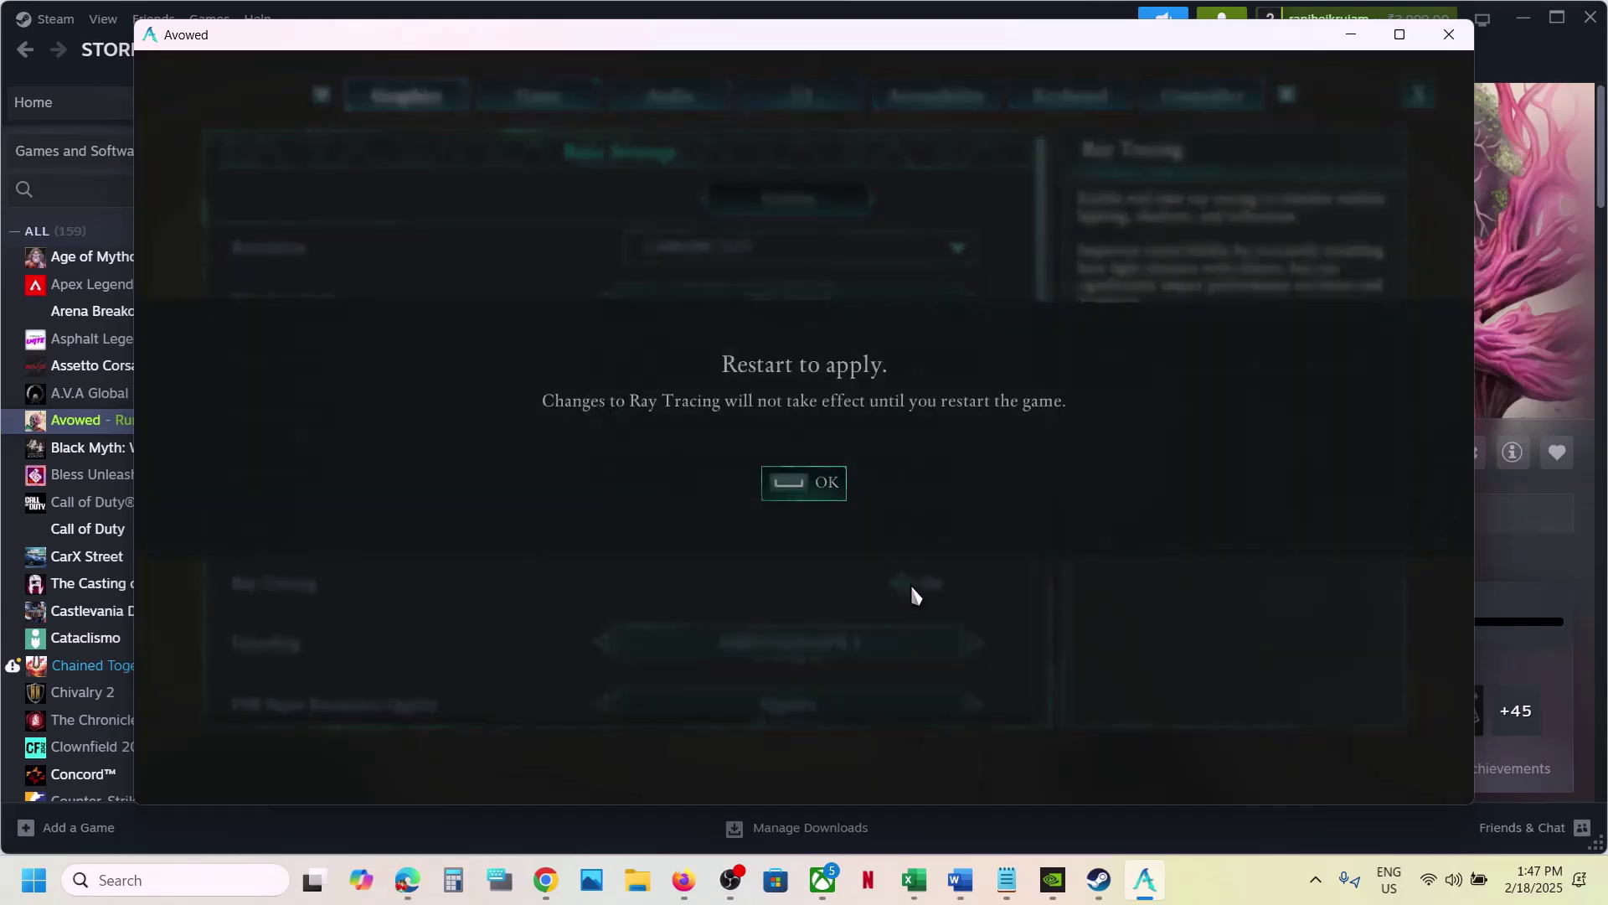
click(816, 494)
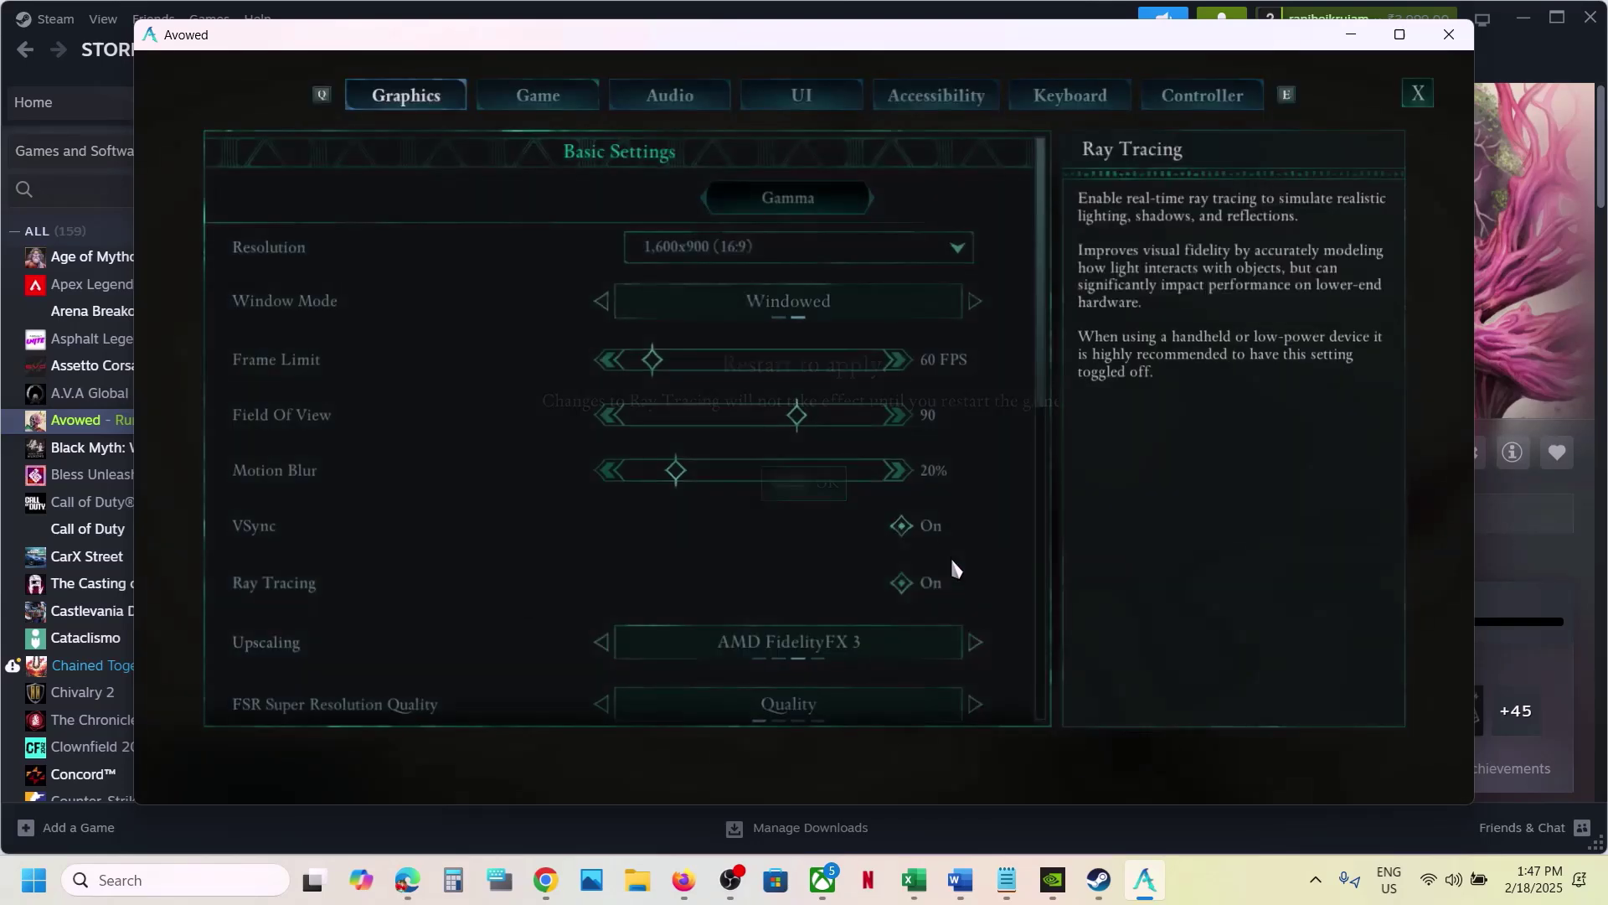
click(896, 586)
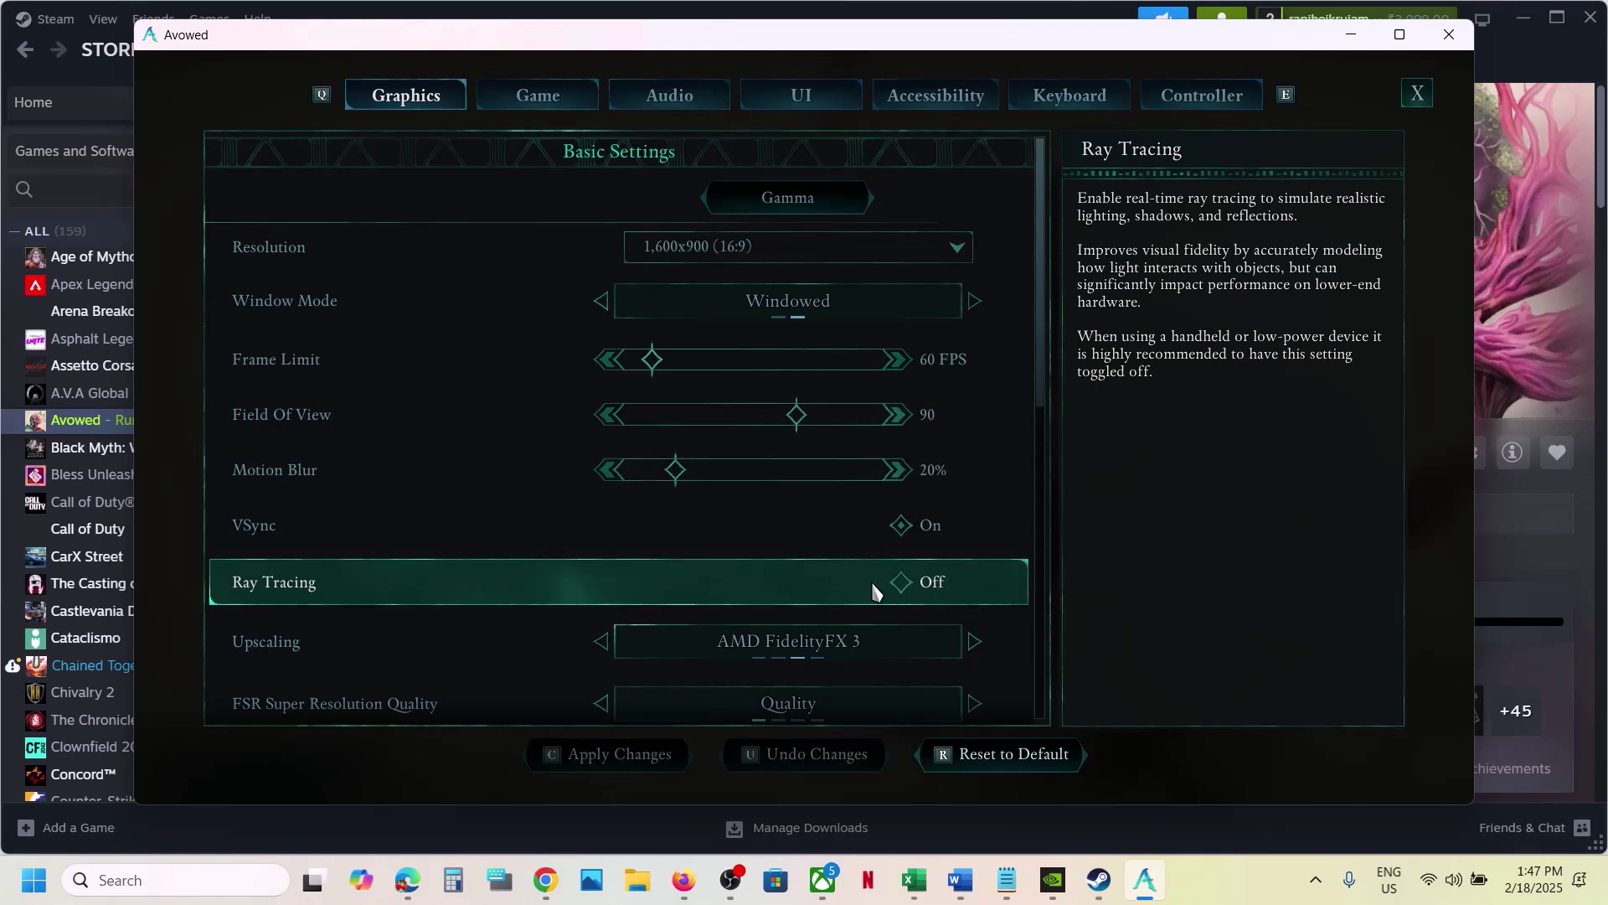
Set Upscaling to Off in the game's basic graphics settings.
scroll(873, 592, down, 1)
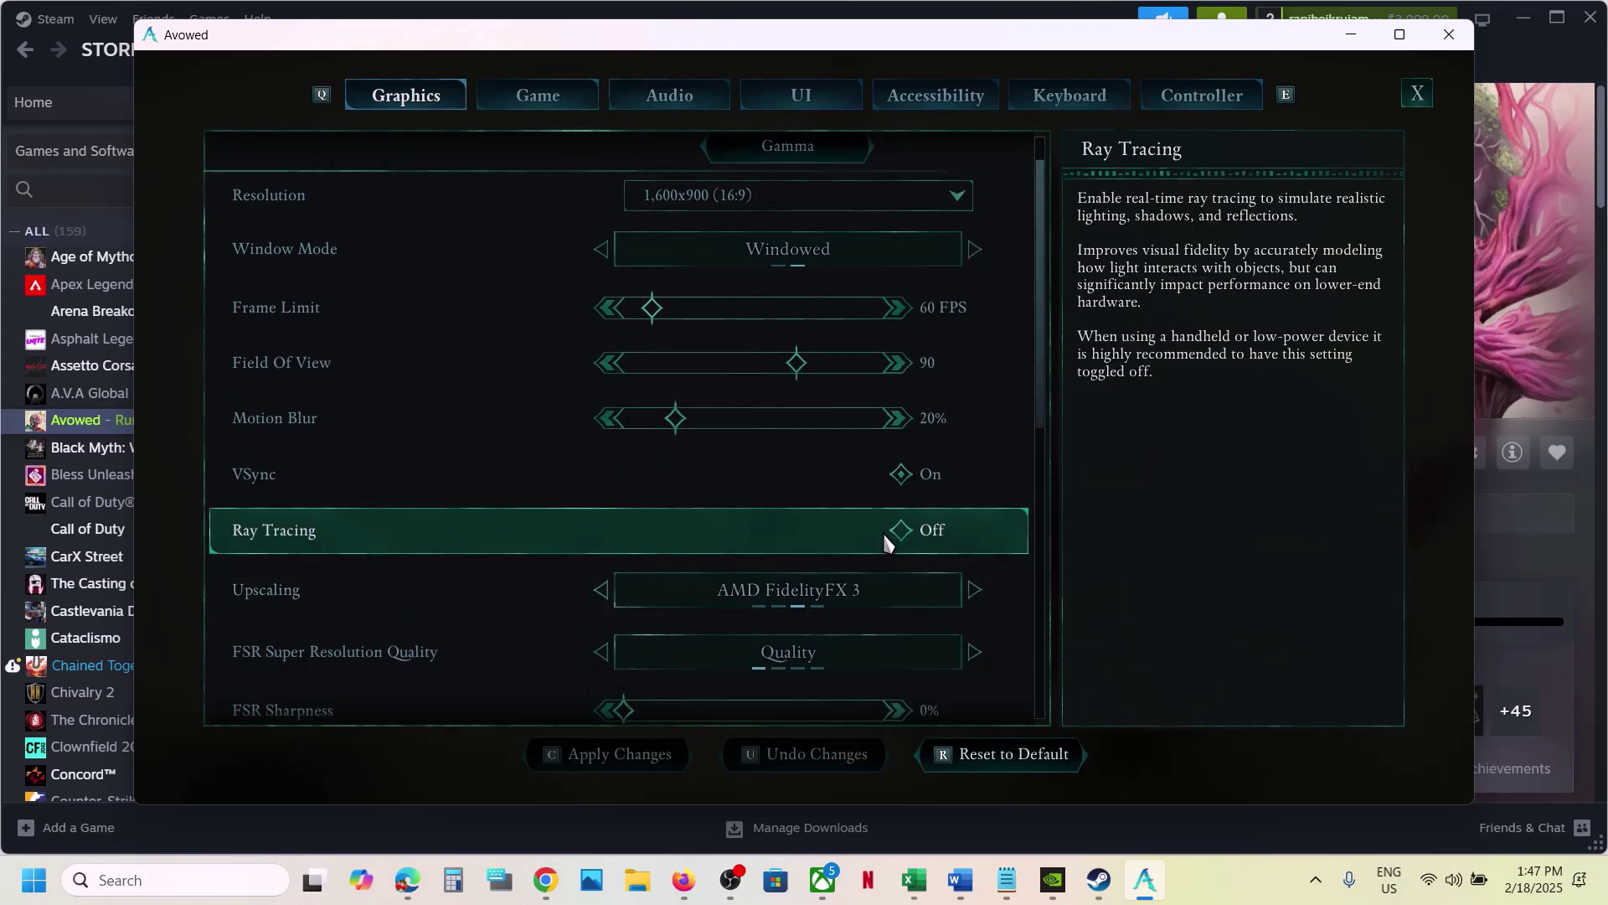
scroll(882, 530, down, 1)
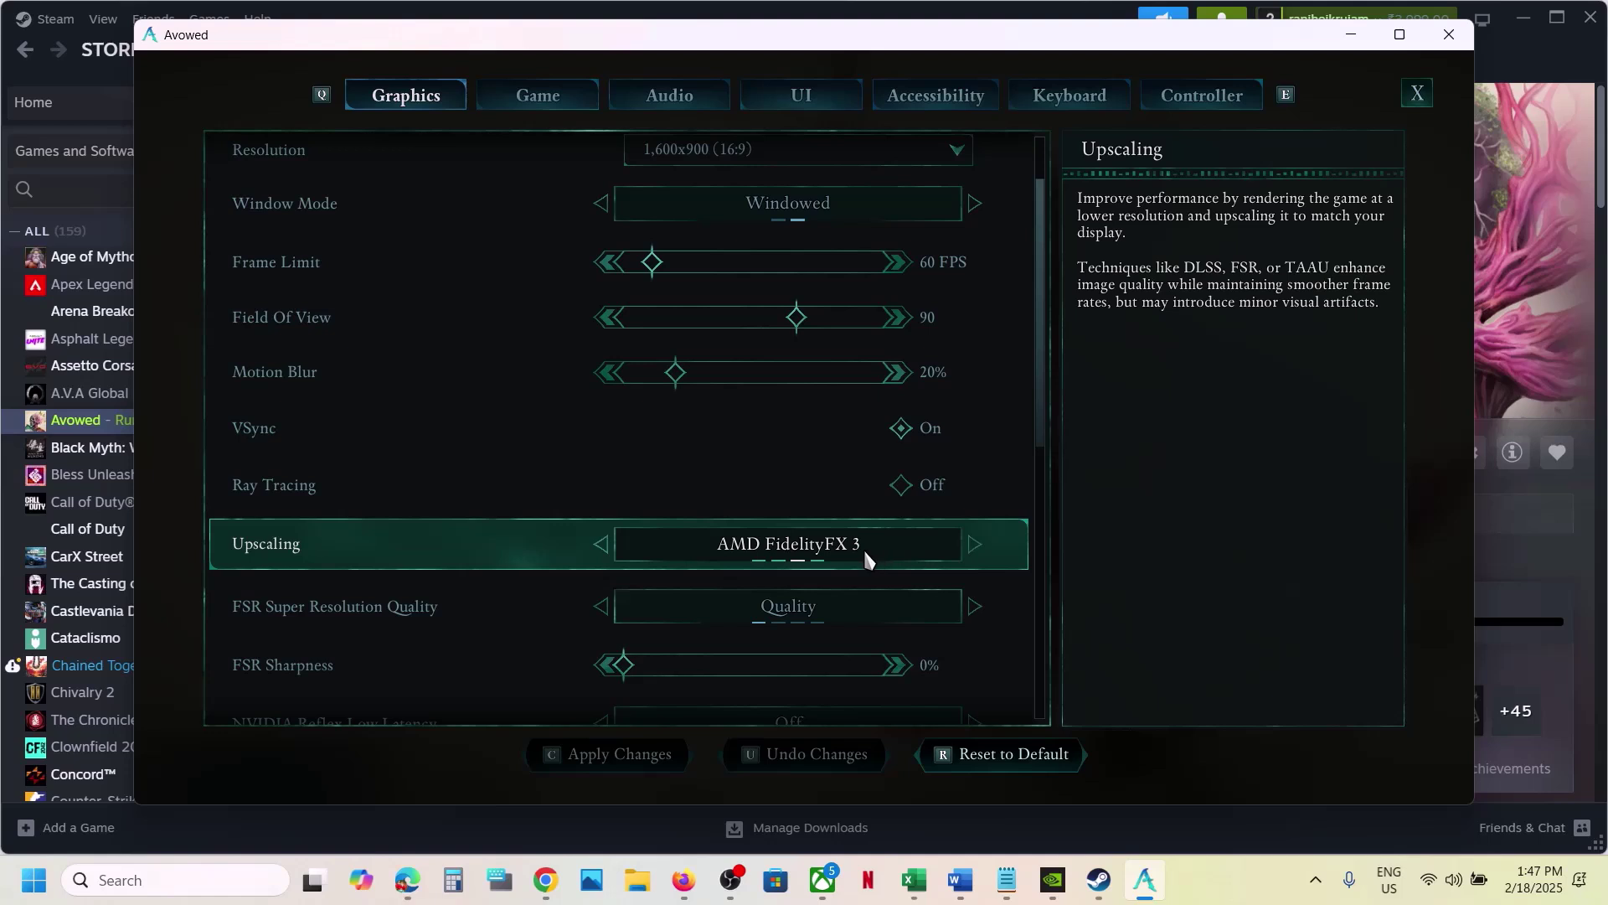
click(602, 544)
click(603, 545)
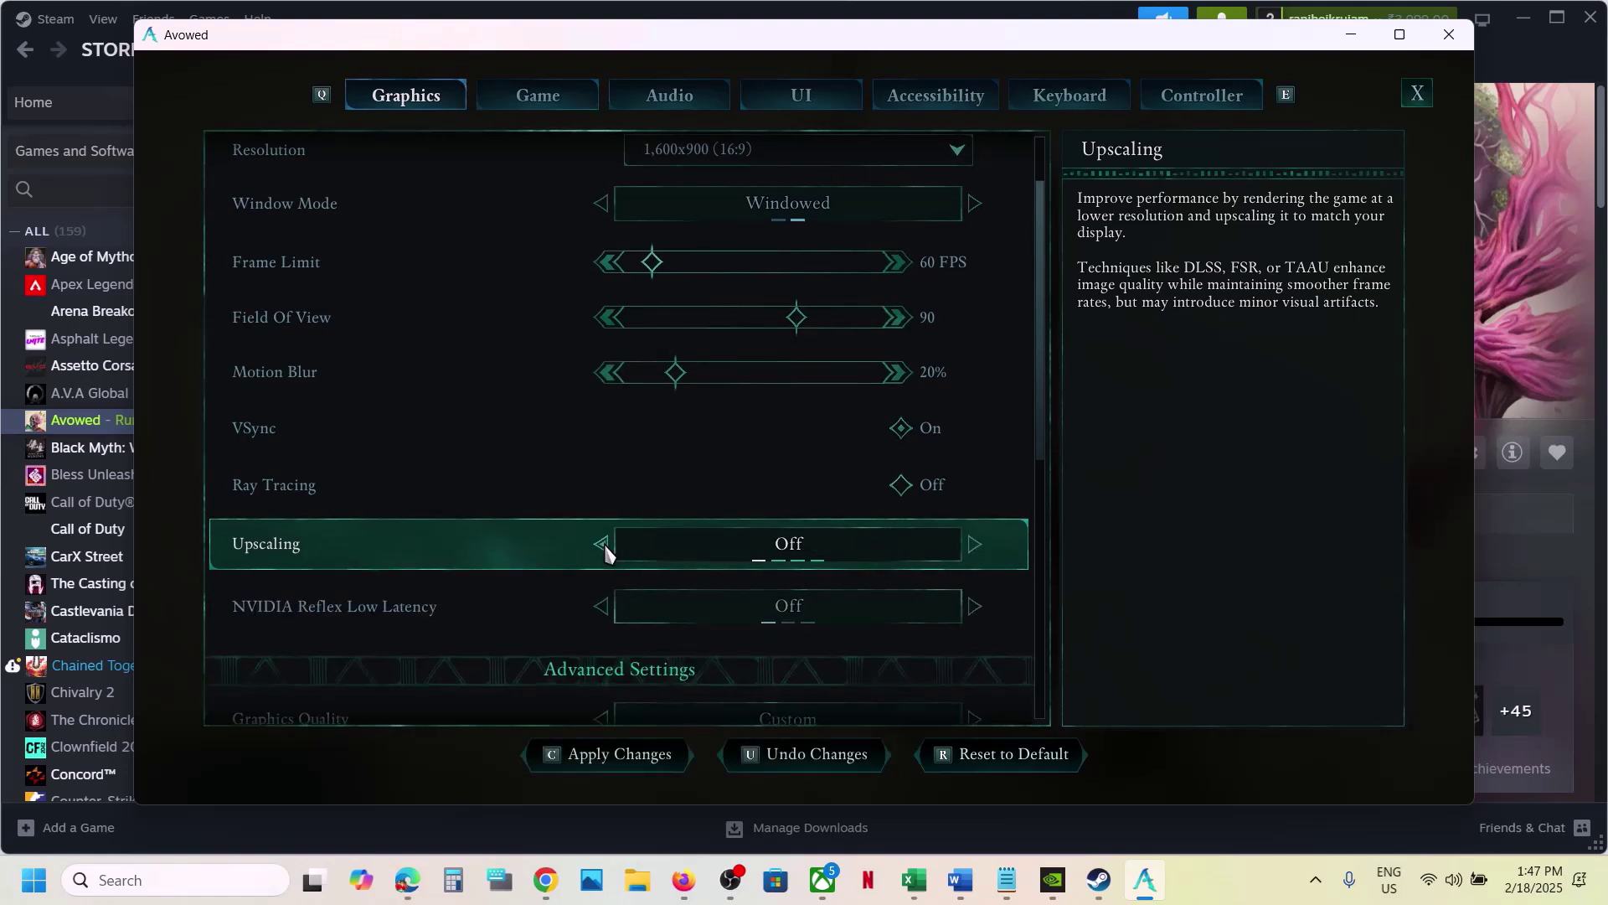
Lower the overall Graphics Quality preset to Low, apply the changes, and leave the game's settings.
scroll(587, 545, down, 1)
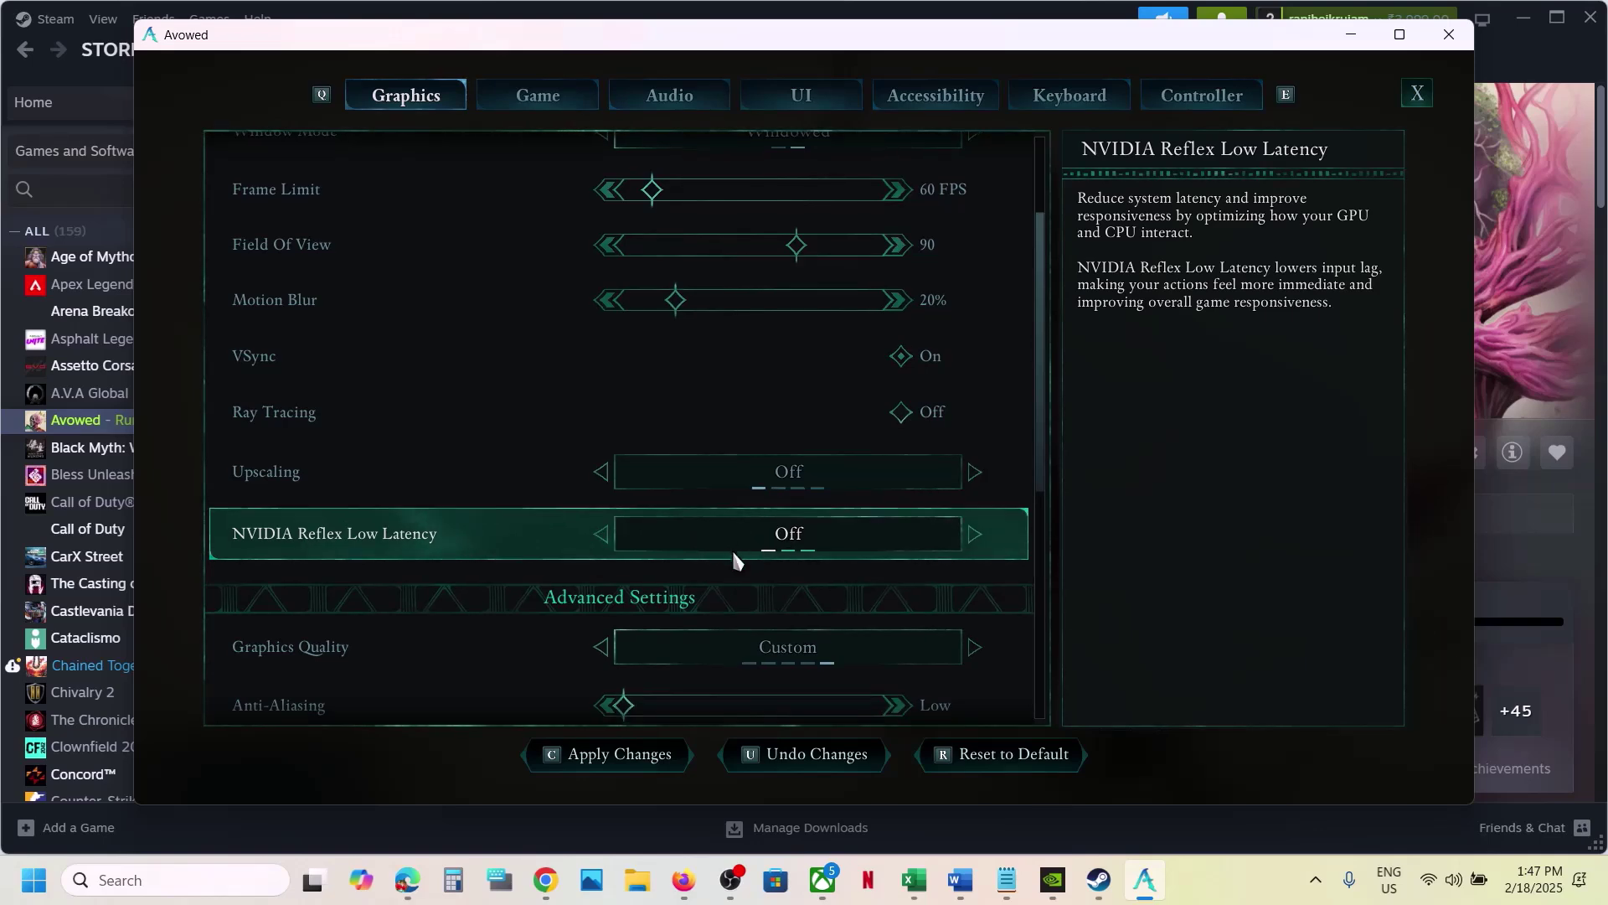
scroll(731, 548, down, 2)
scroll(731, 548, down, 2)
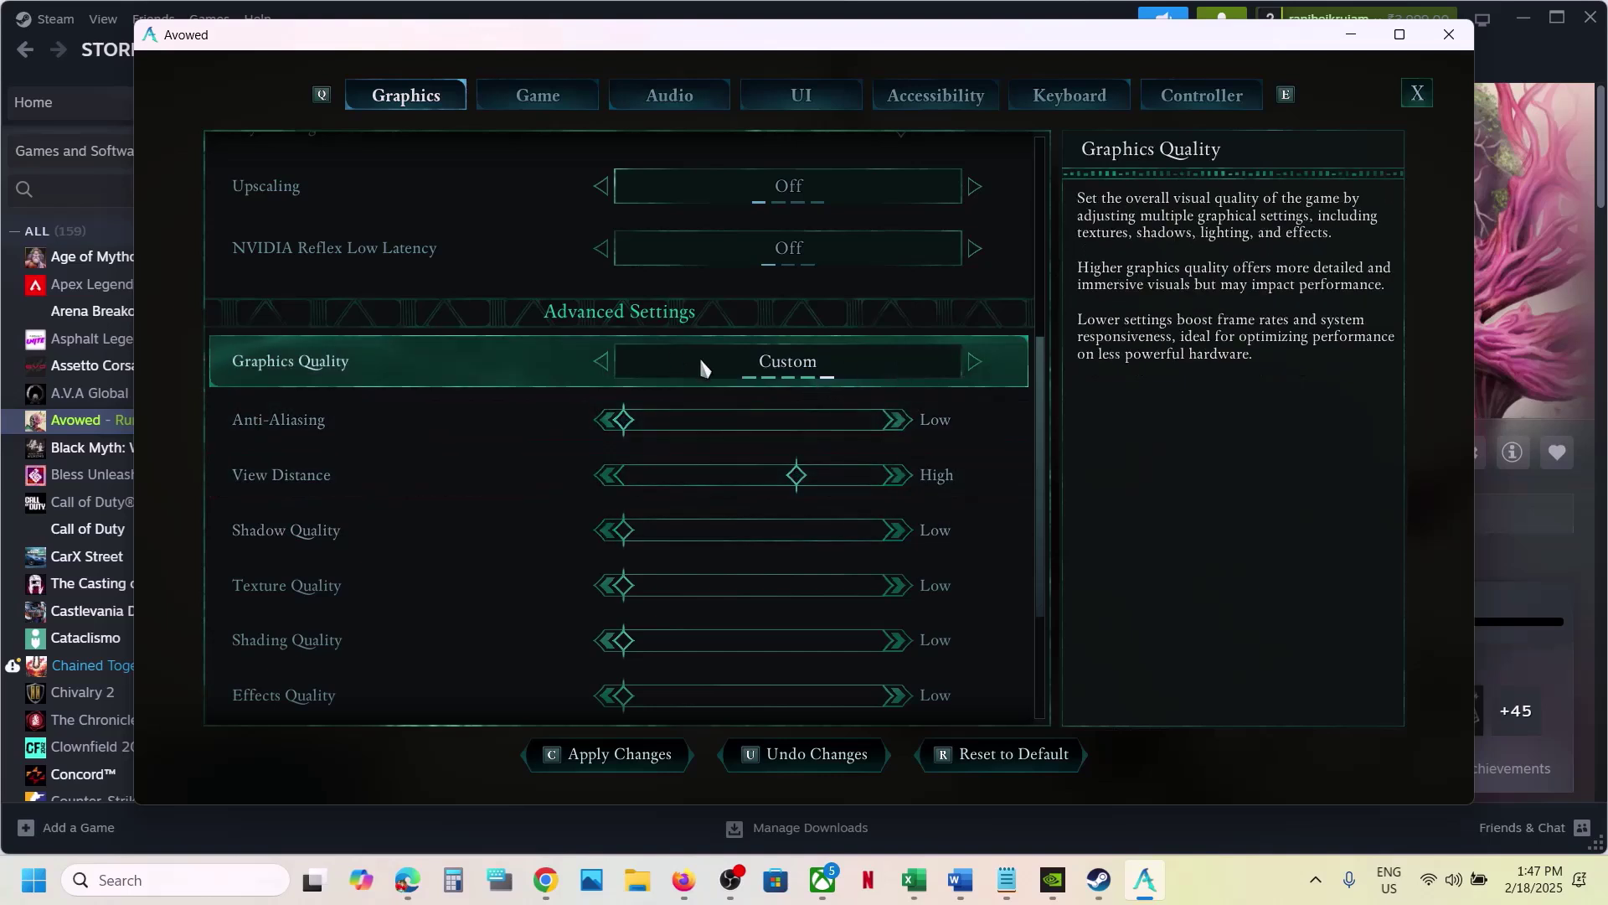
click(601, 361)
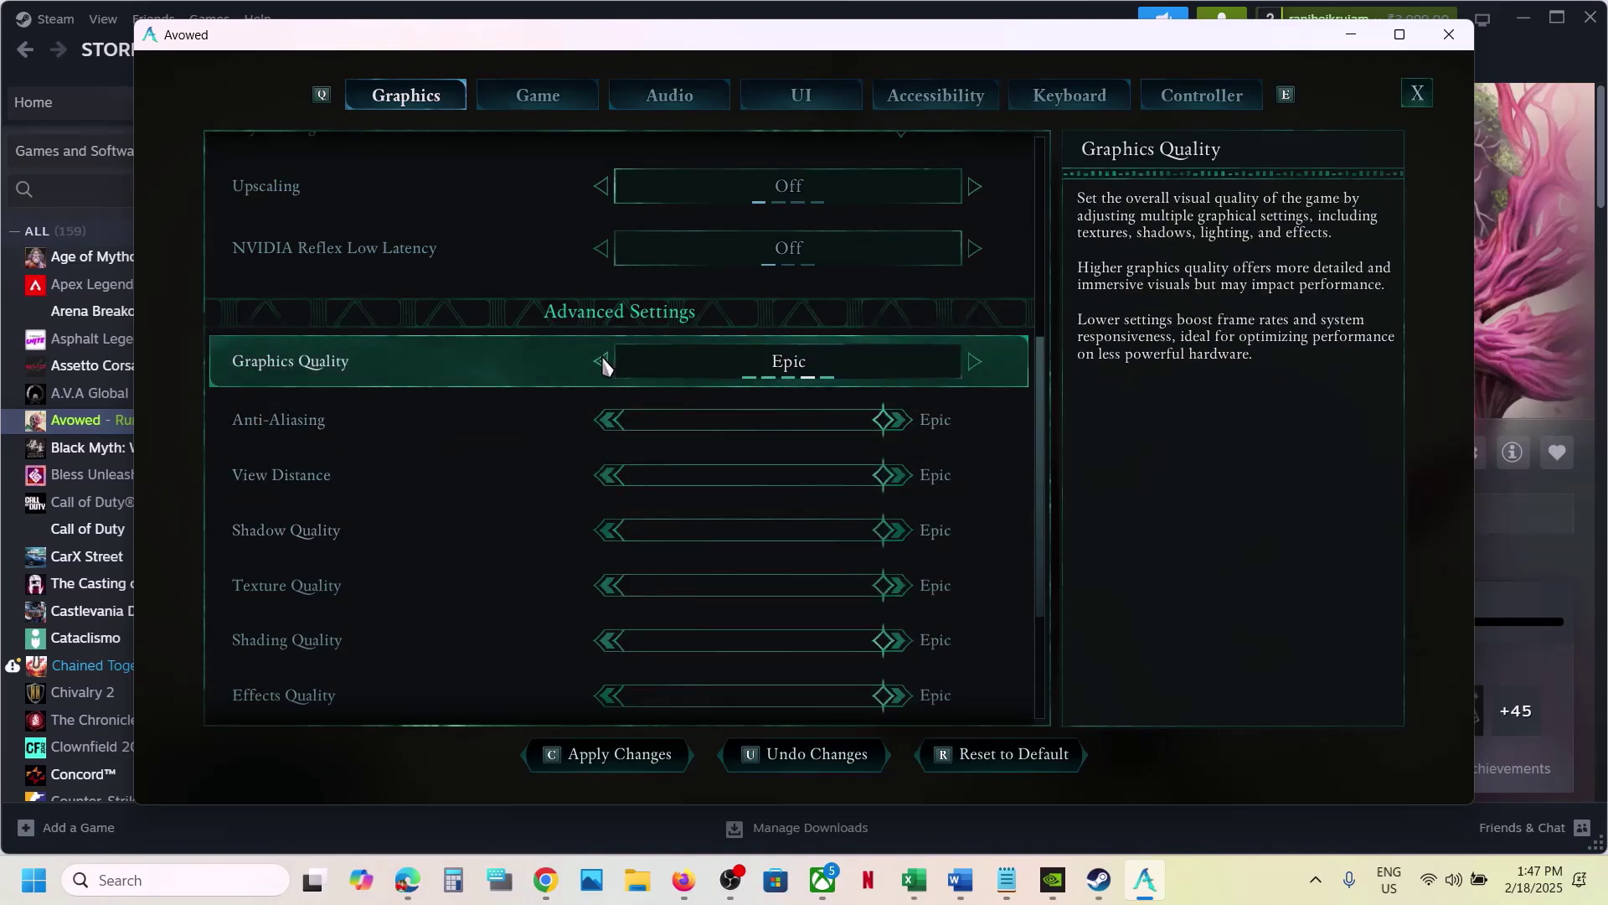
click(600, 361)
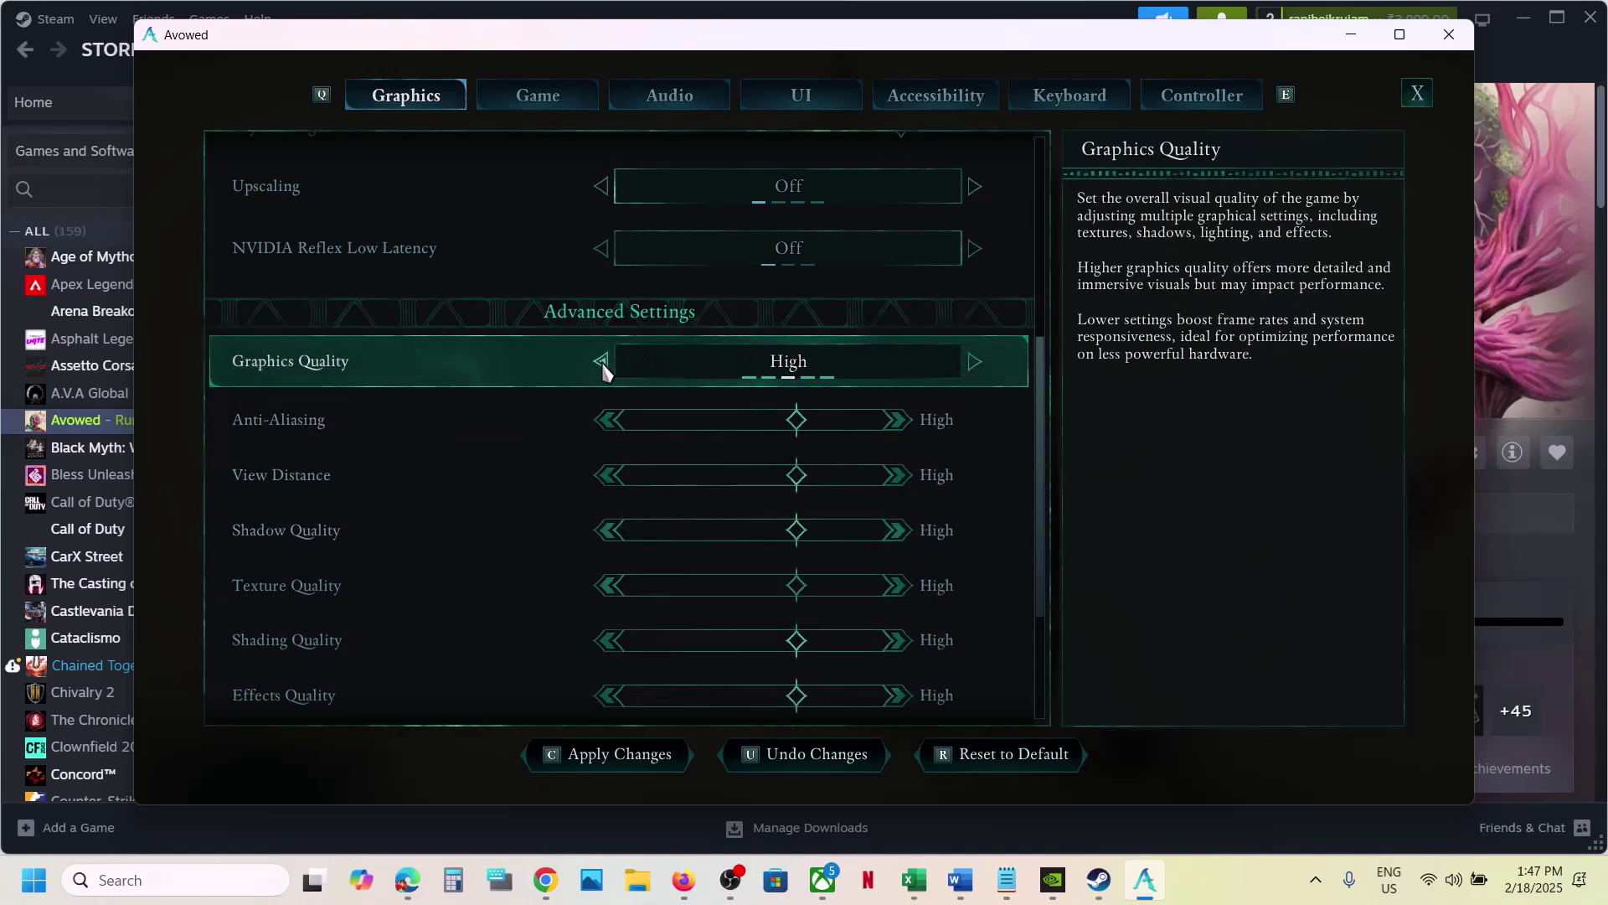
click(601, 361)
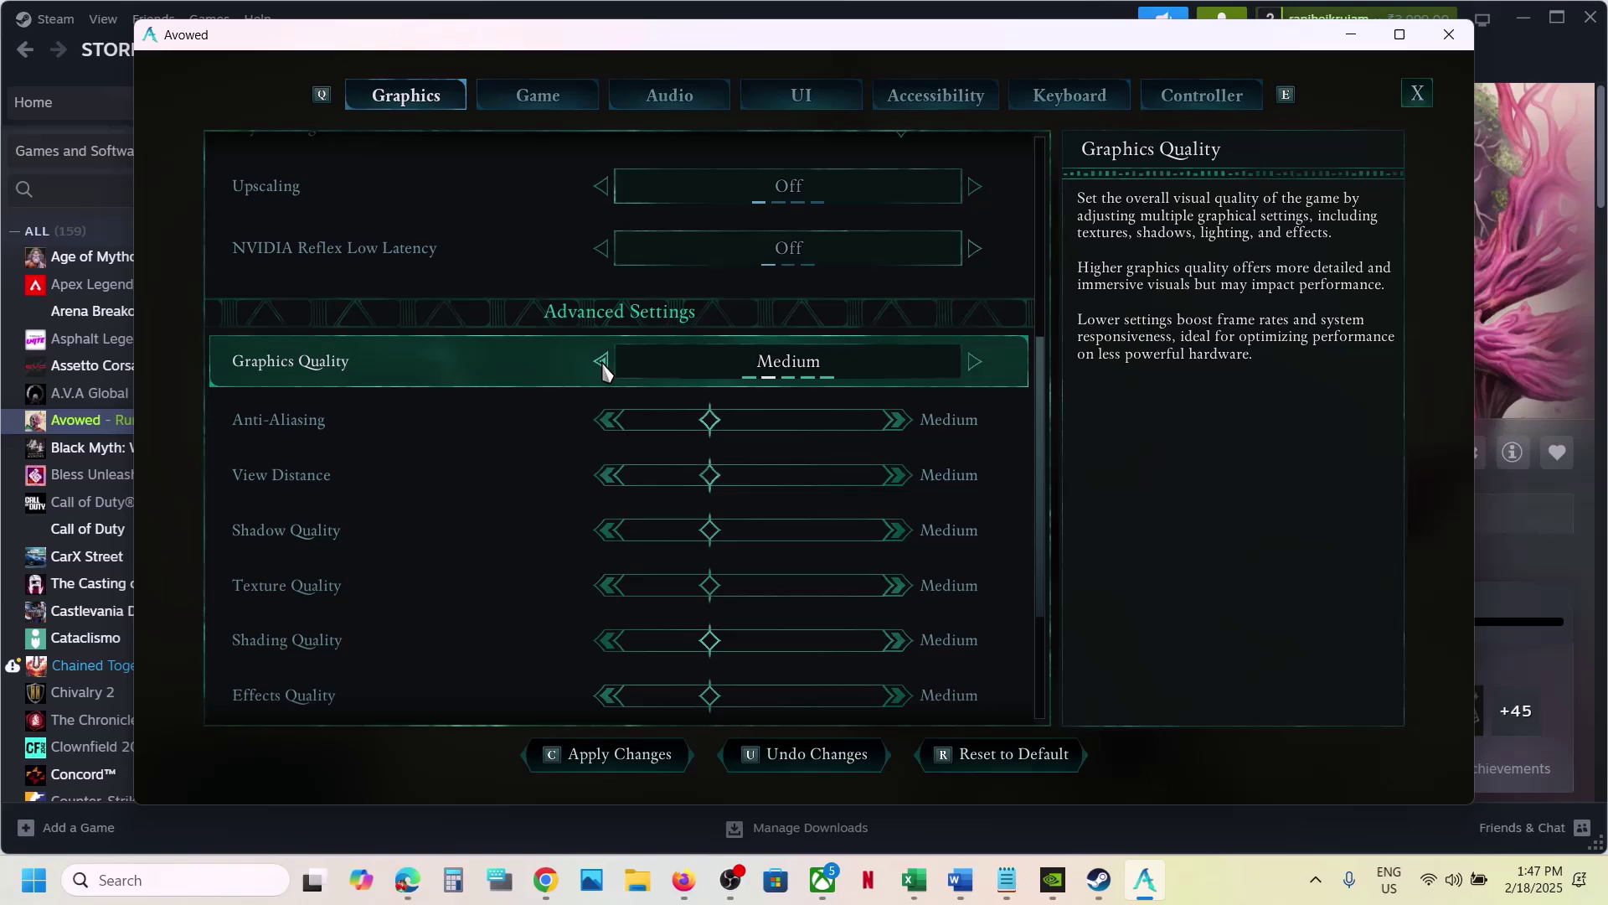
click(601, 361)
scroll(836, 524, down, 2)
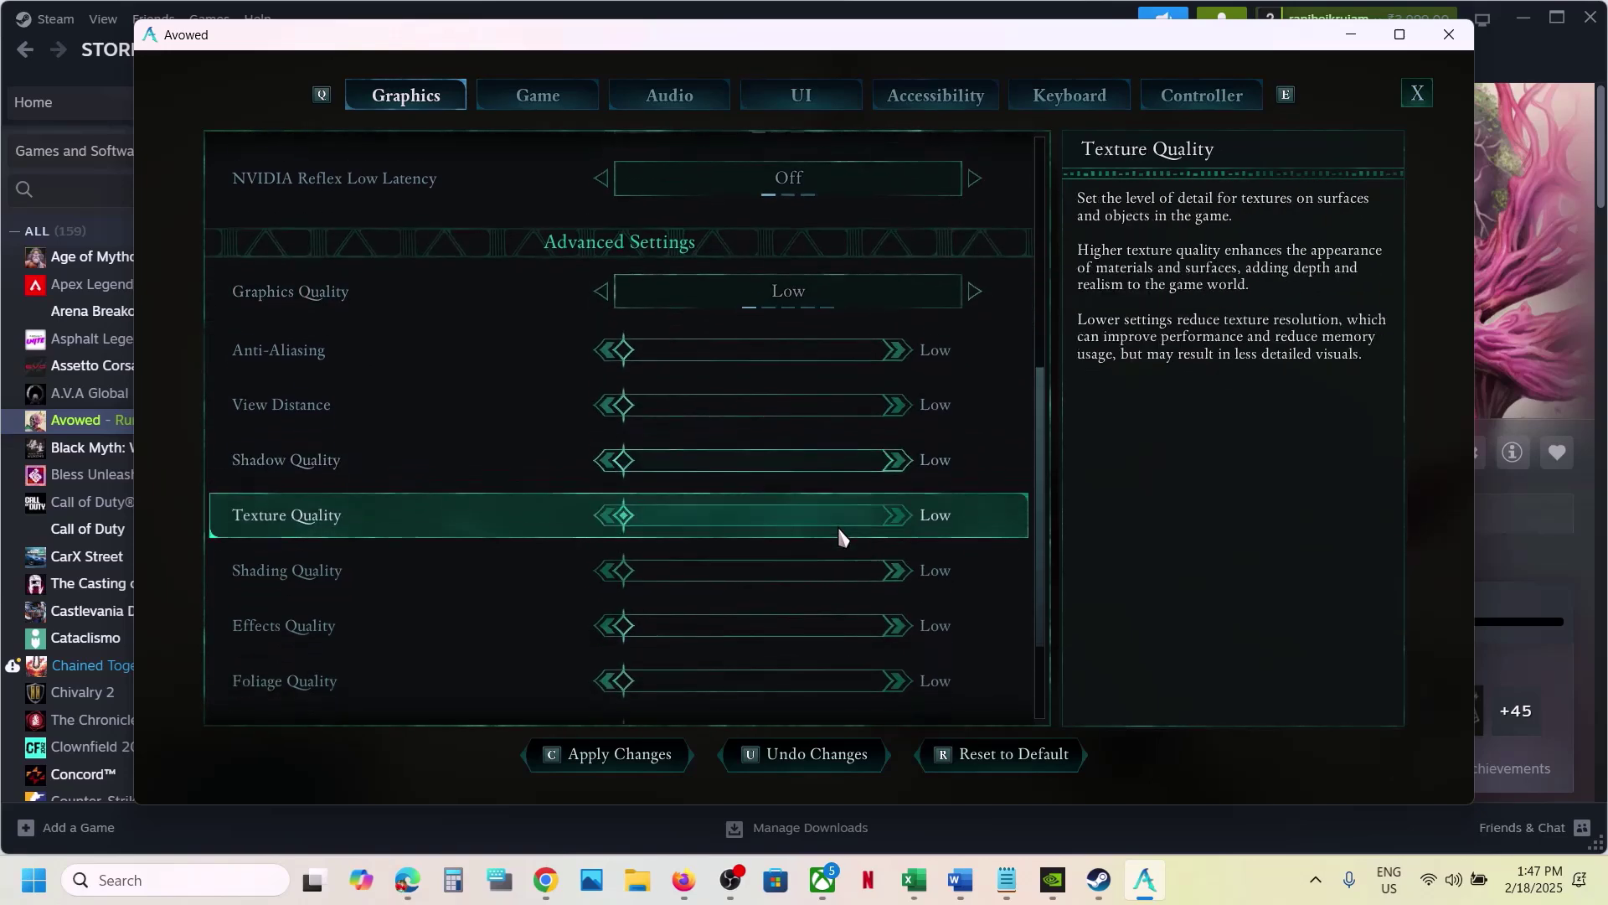
scroll(836, 524, down, 3)
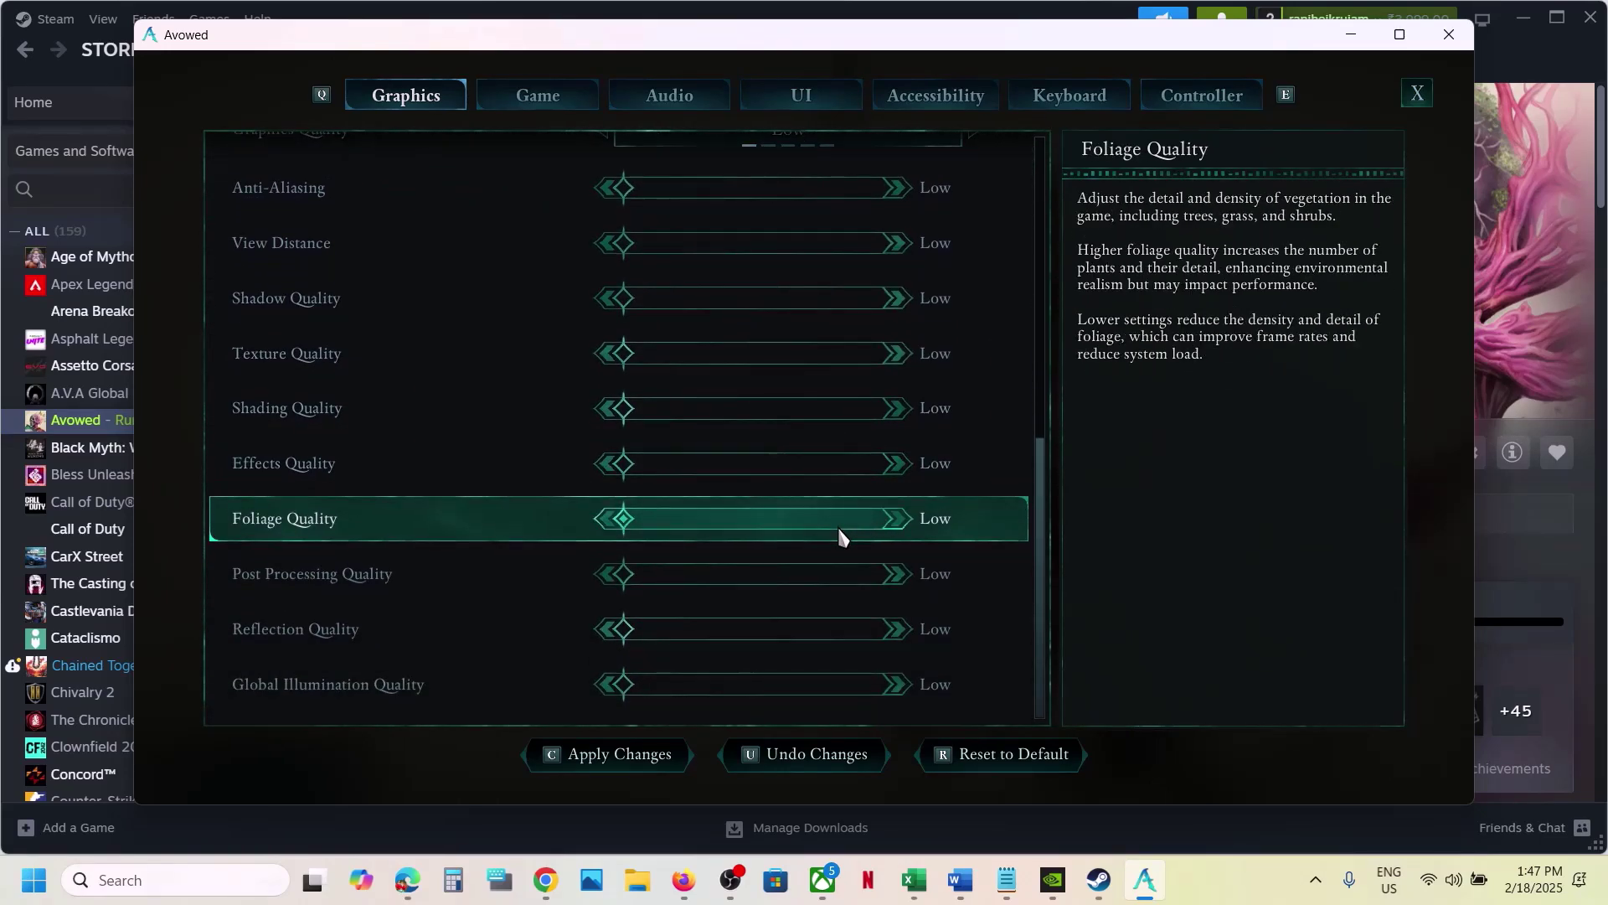
click(624, 765)
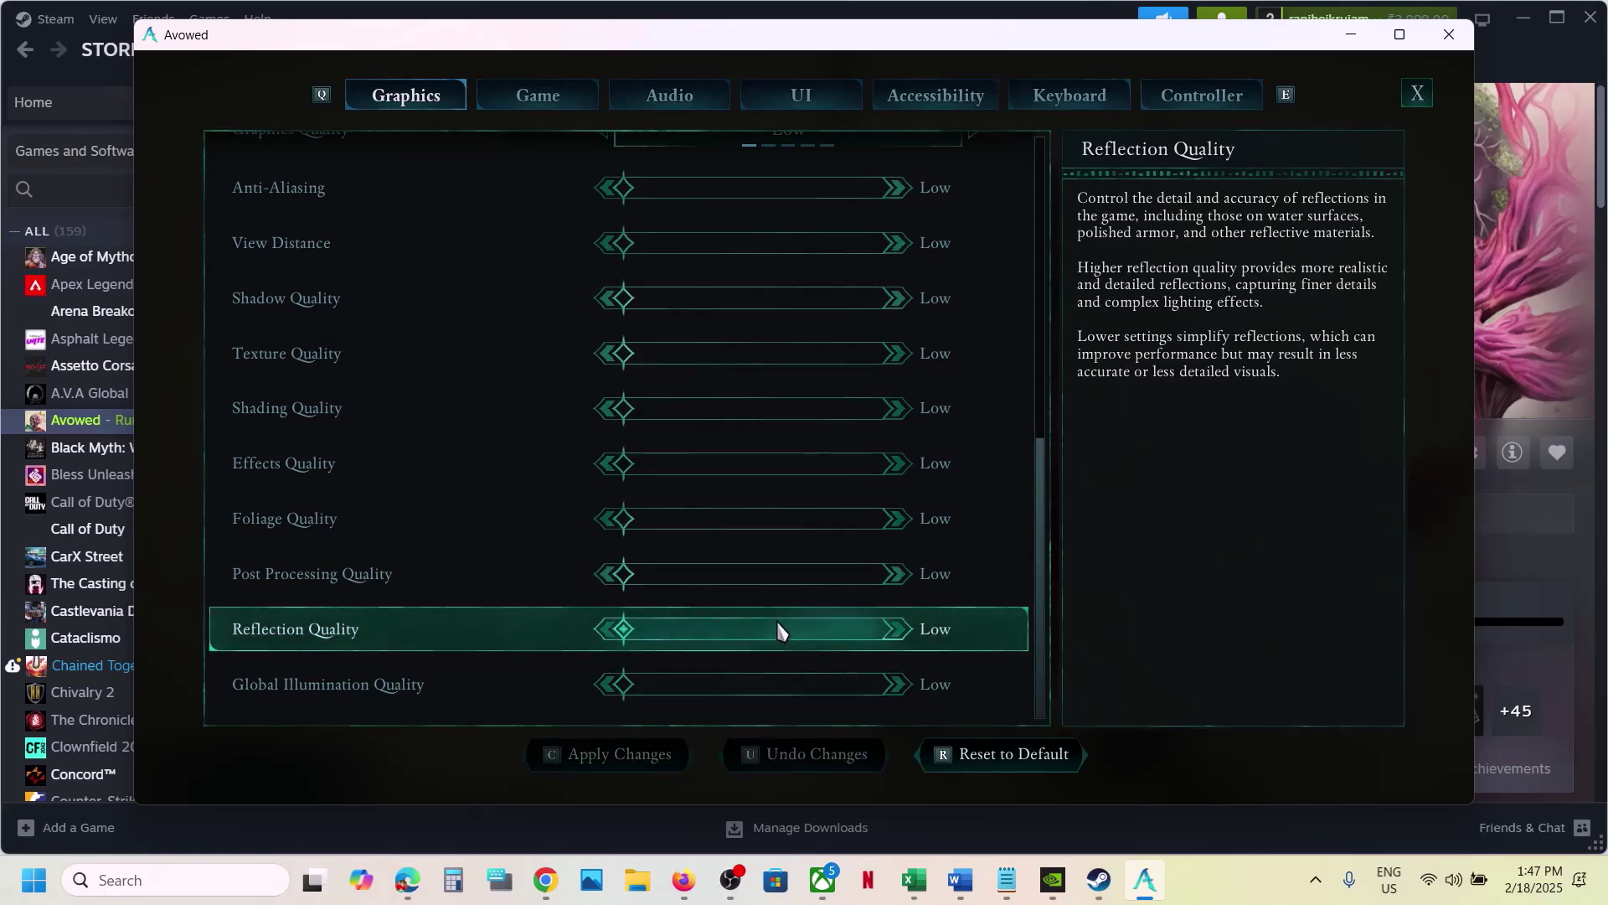
scroll(778, 630, up, 10)
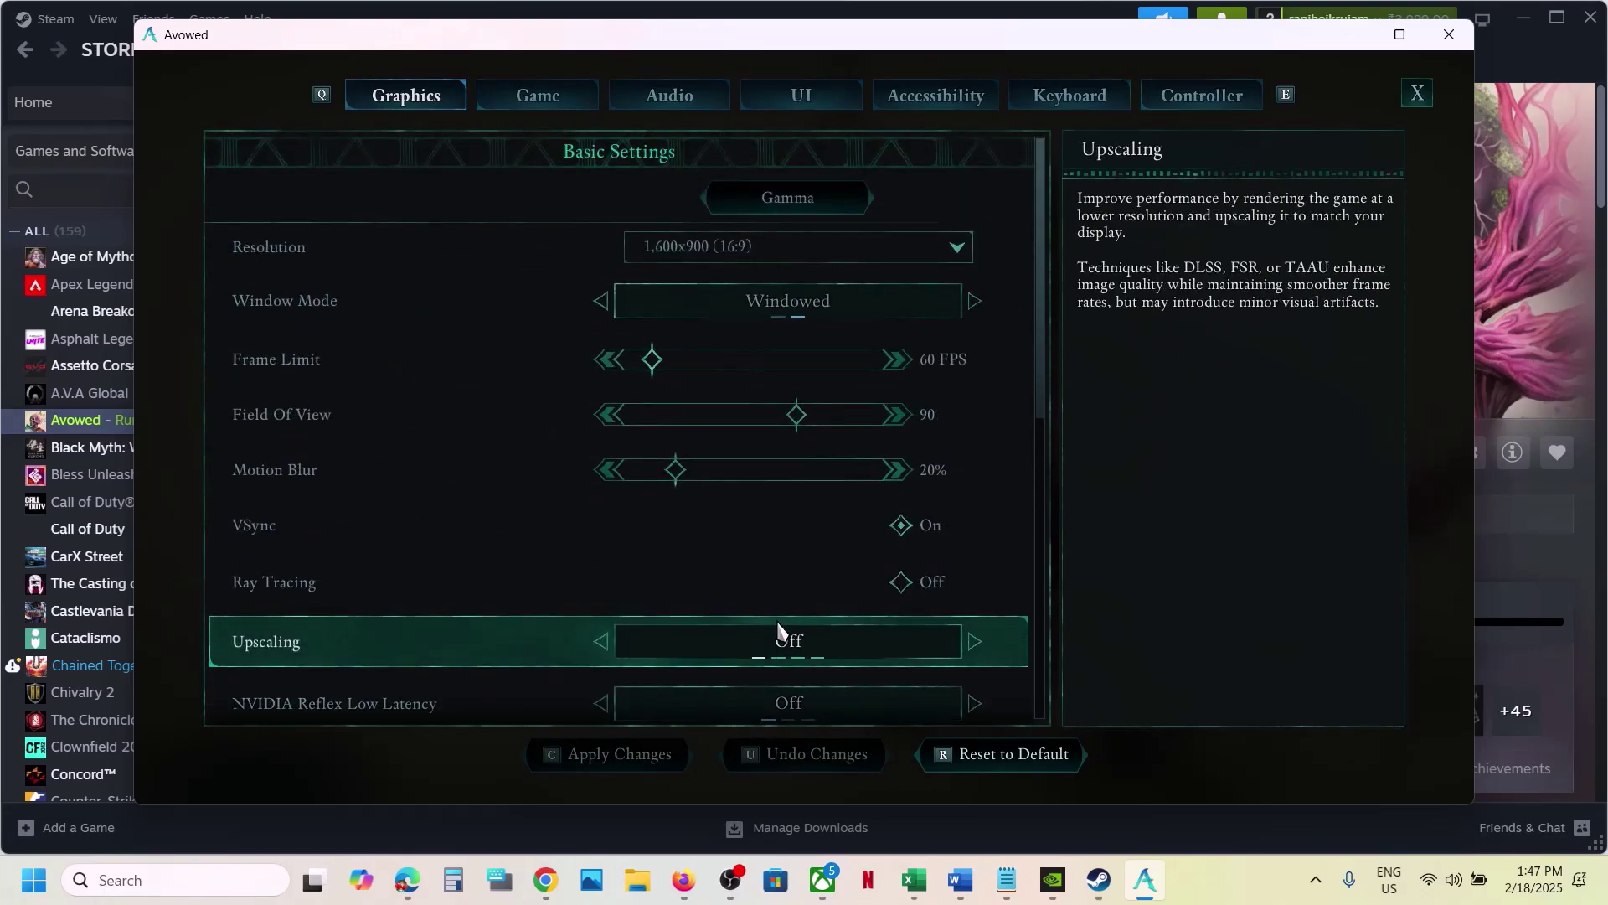
key(Escape)
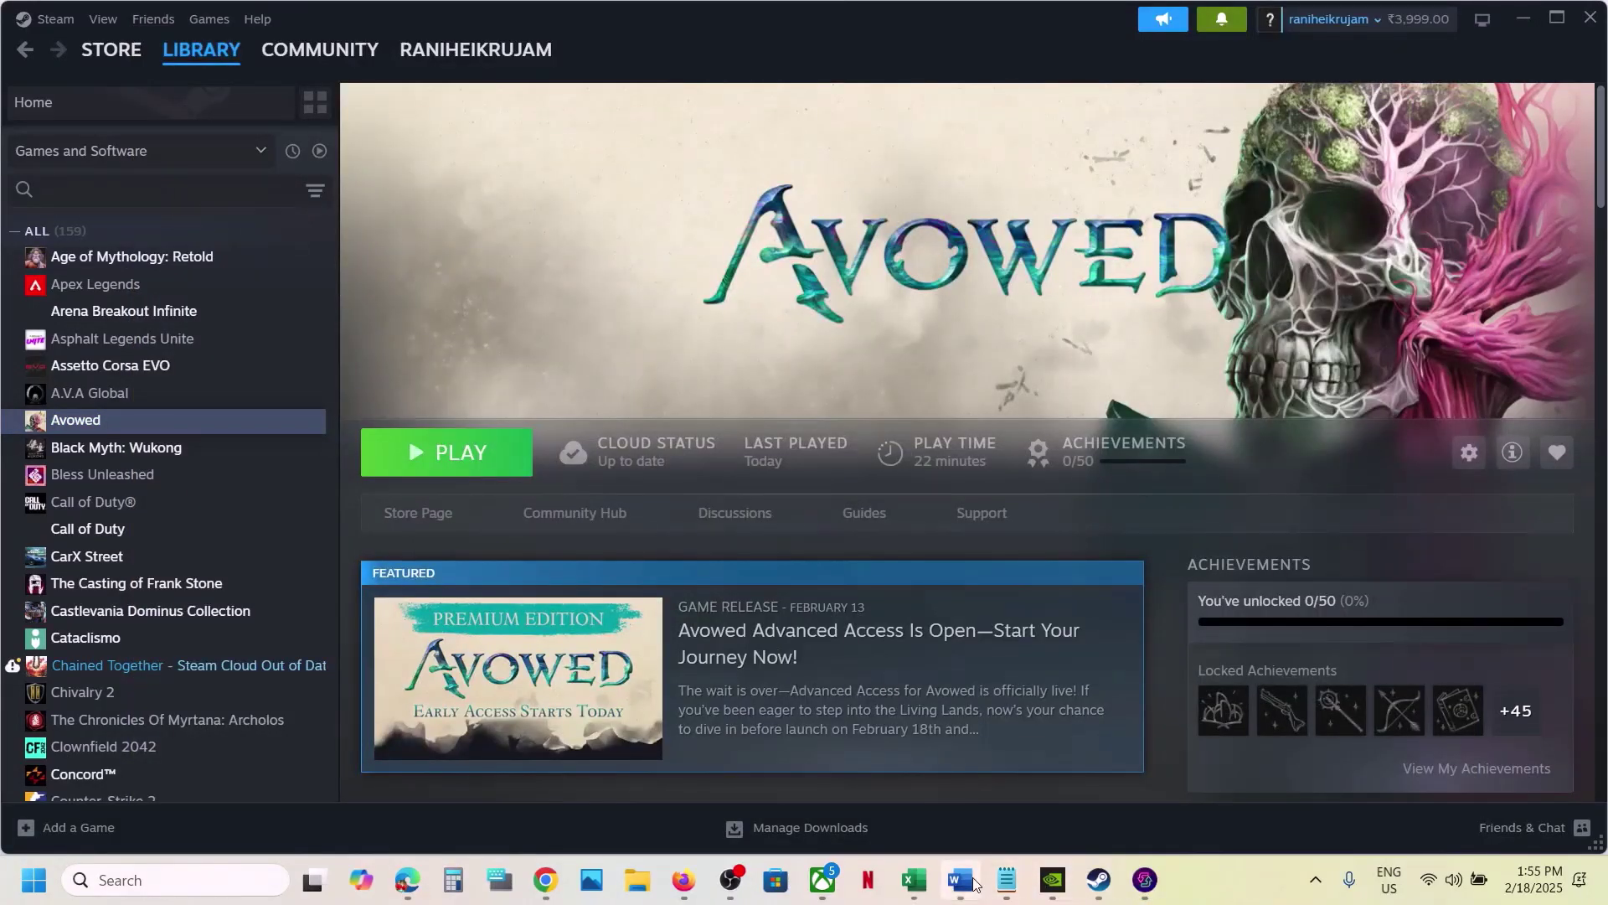
Switch to the Word document and read Step 7 on running the game as an administrator and in compatibility mode.
click(960, 879)
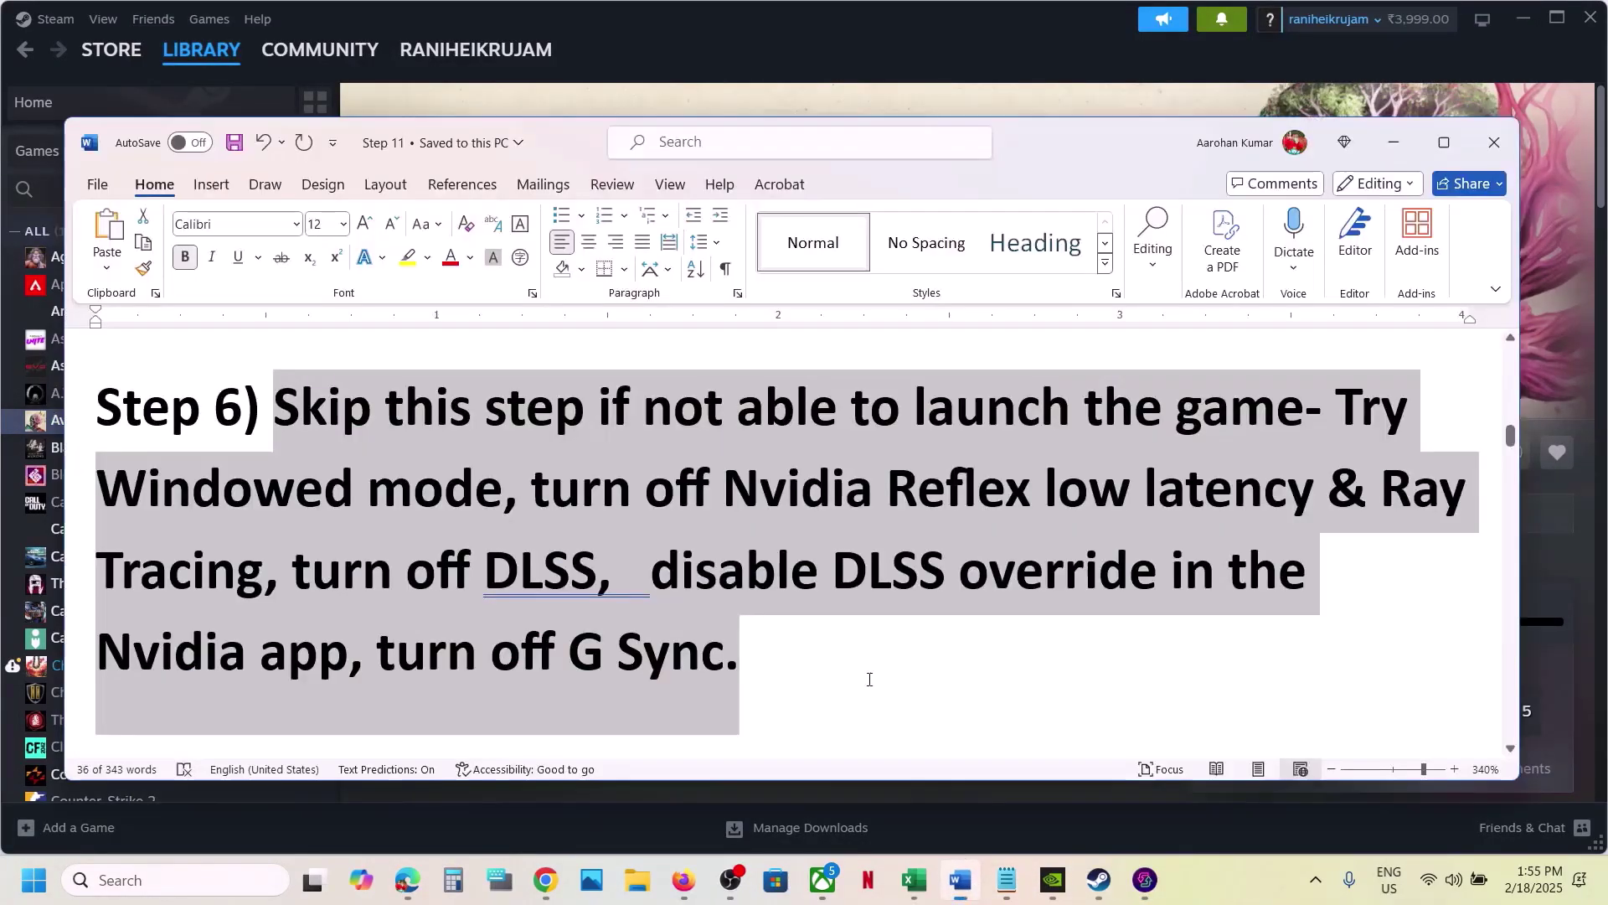
scroll(870, 680, down, 5)
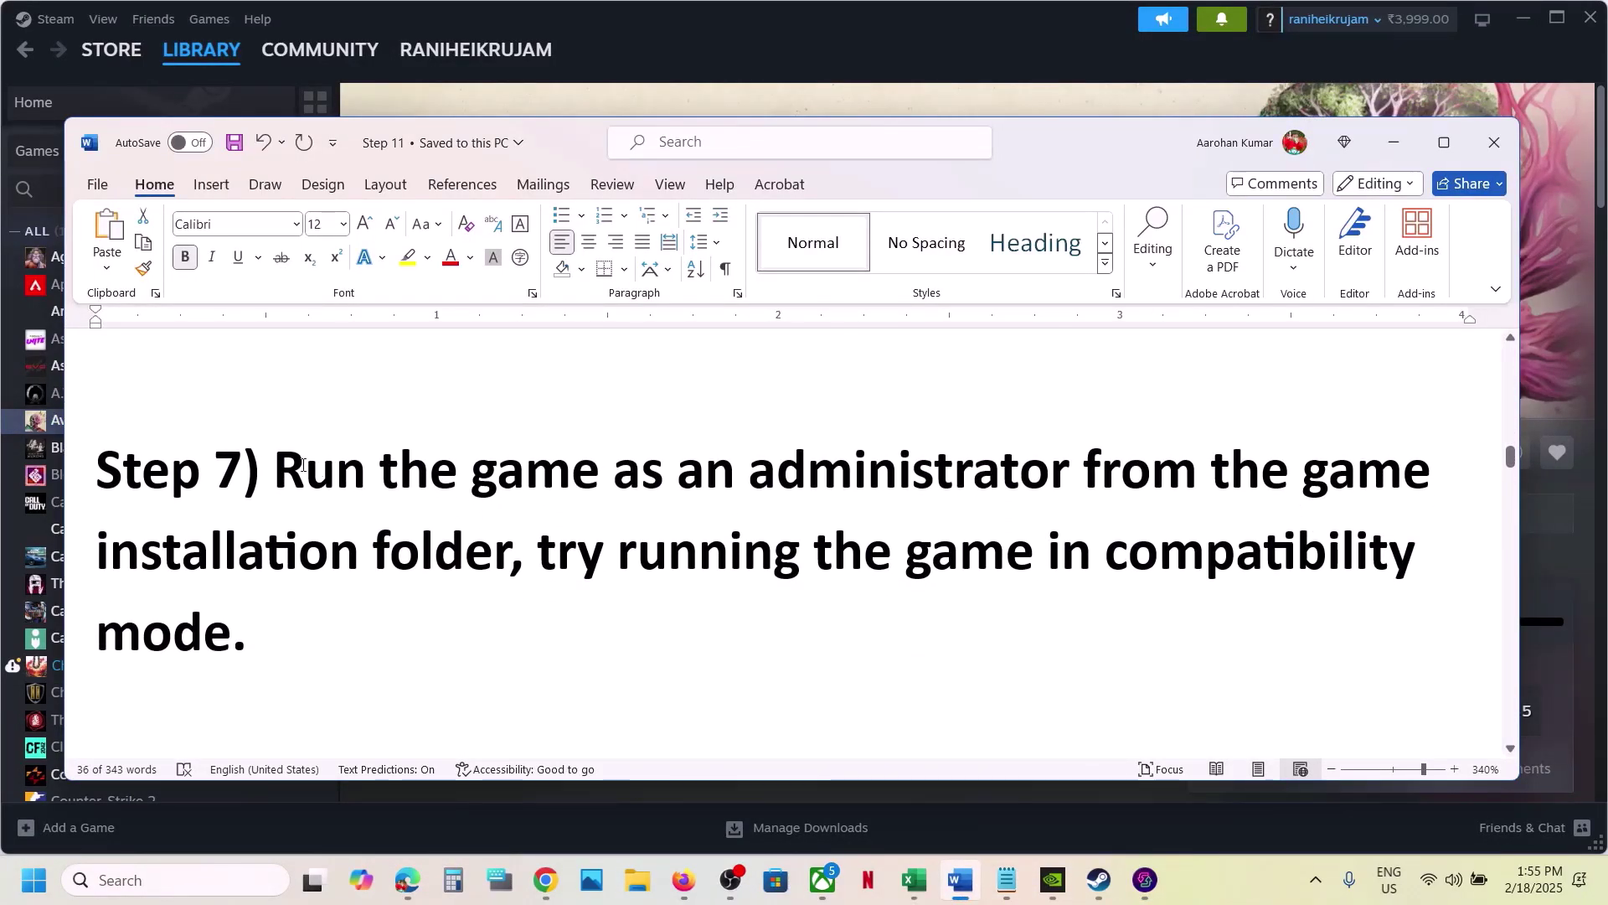
drag(285, 466, 506, 552)
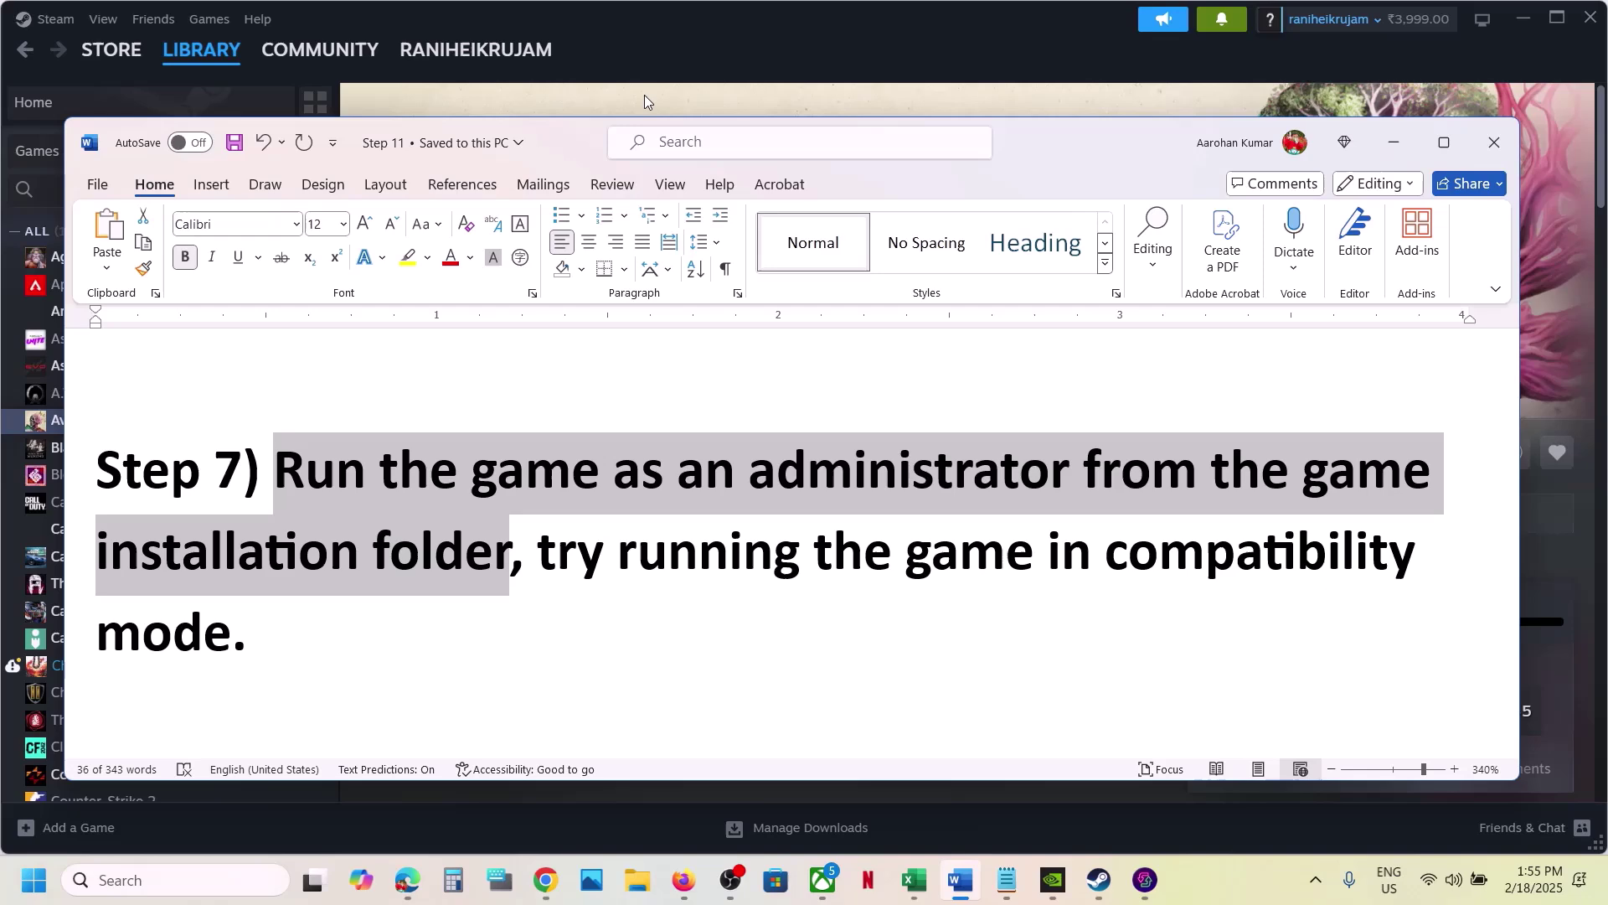
Browse Avowed's local files from the Steam library and open the Alabama\Binaries\Win64 folder.
click(633, 30)
right_click(136, 422)
mouse_move(213, 549)
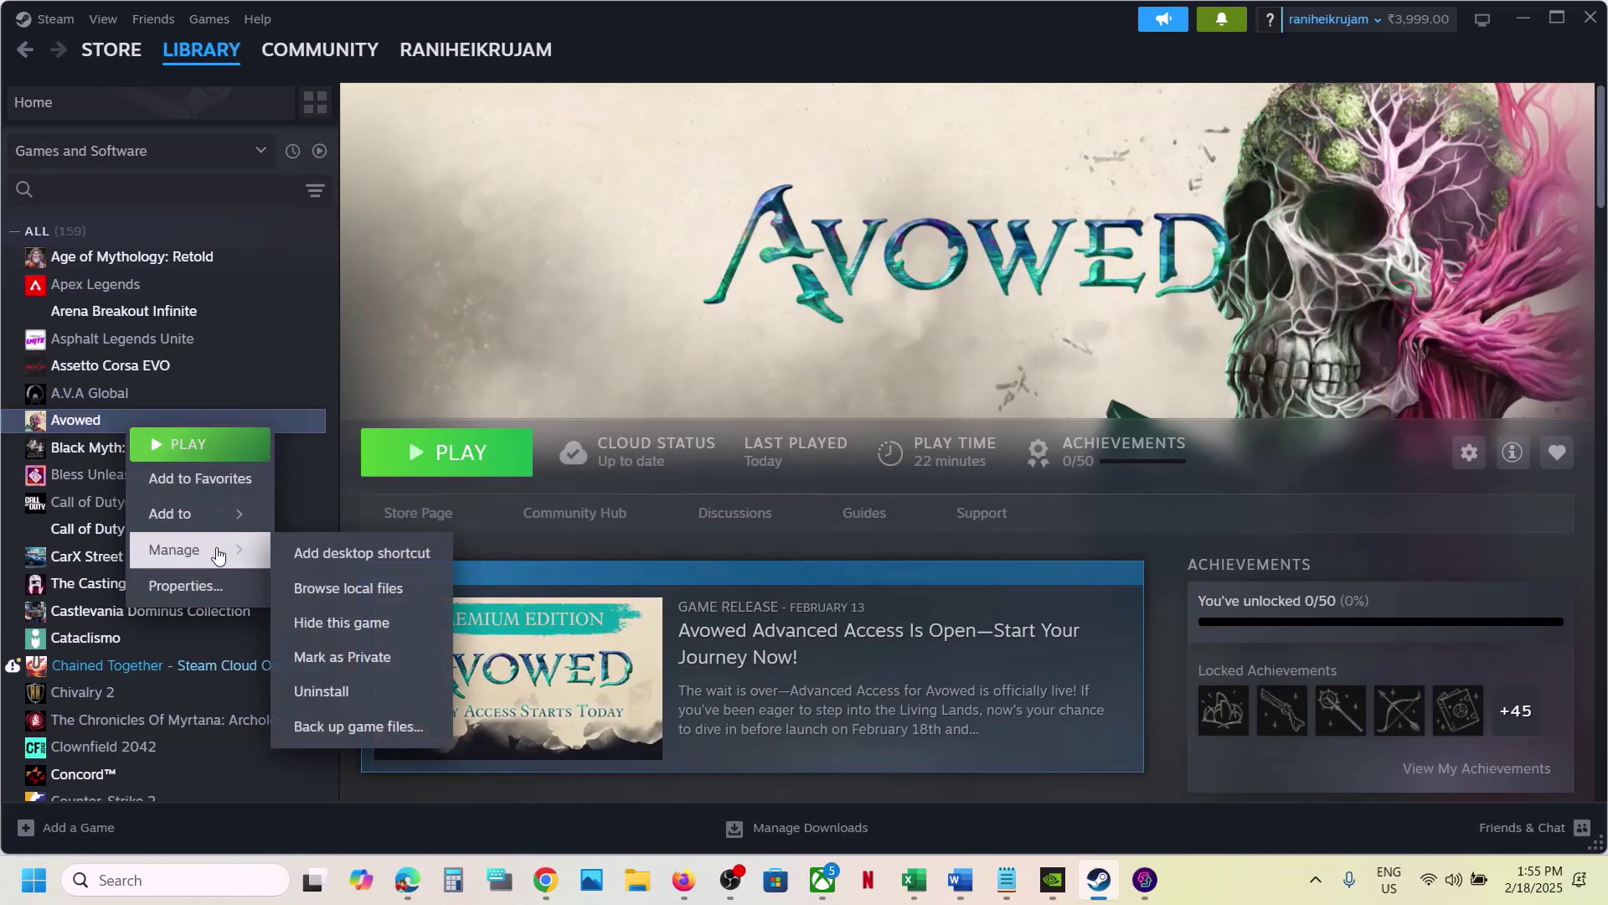
click(384, 588)
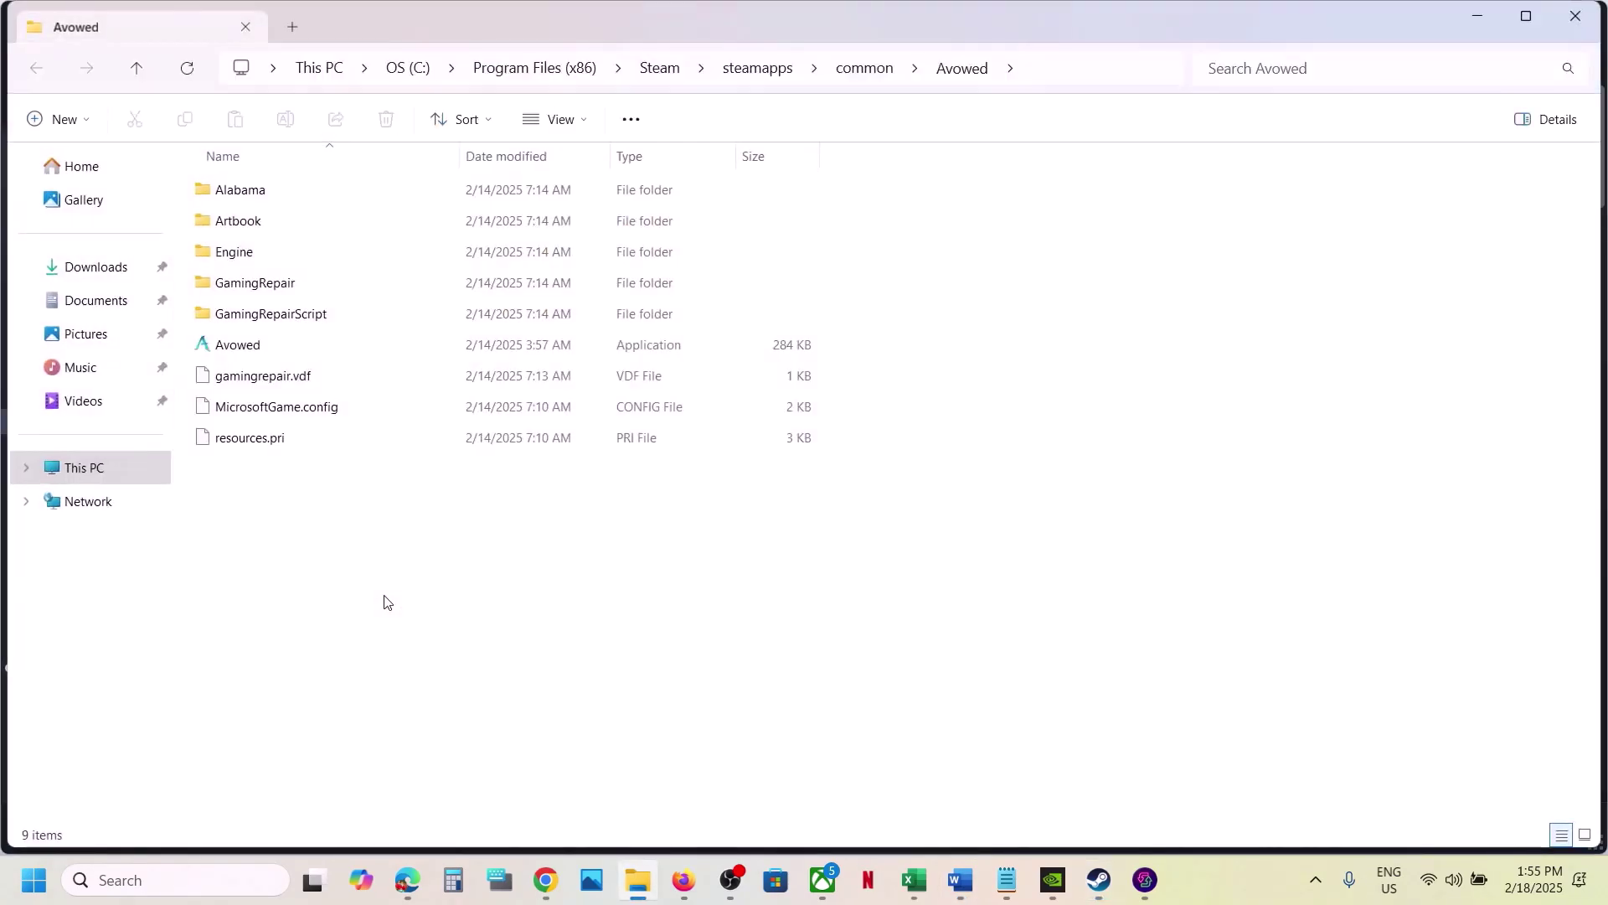
double_click(262, 201)
double_click(260, 201)
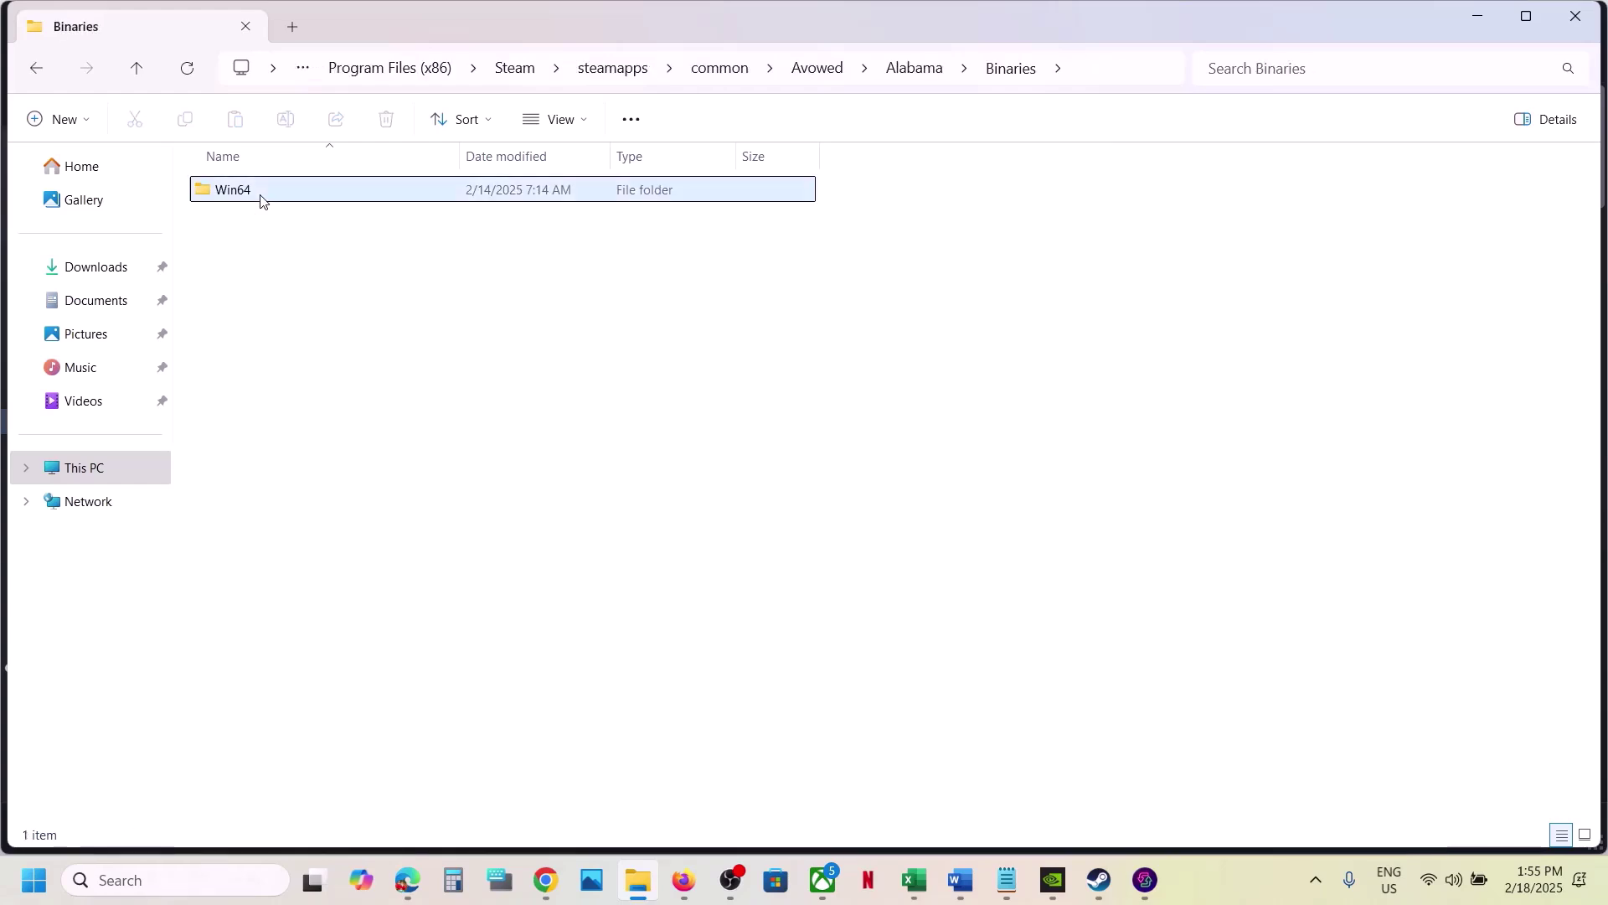
double_click(260, 201)
Set the Avowed-Win64-Shipping application to run as an administrator in its compatibility properties and save.
click(315, 223)
right_click(315, 222)
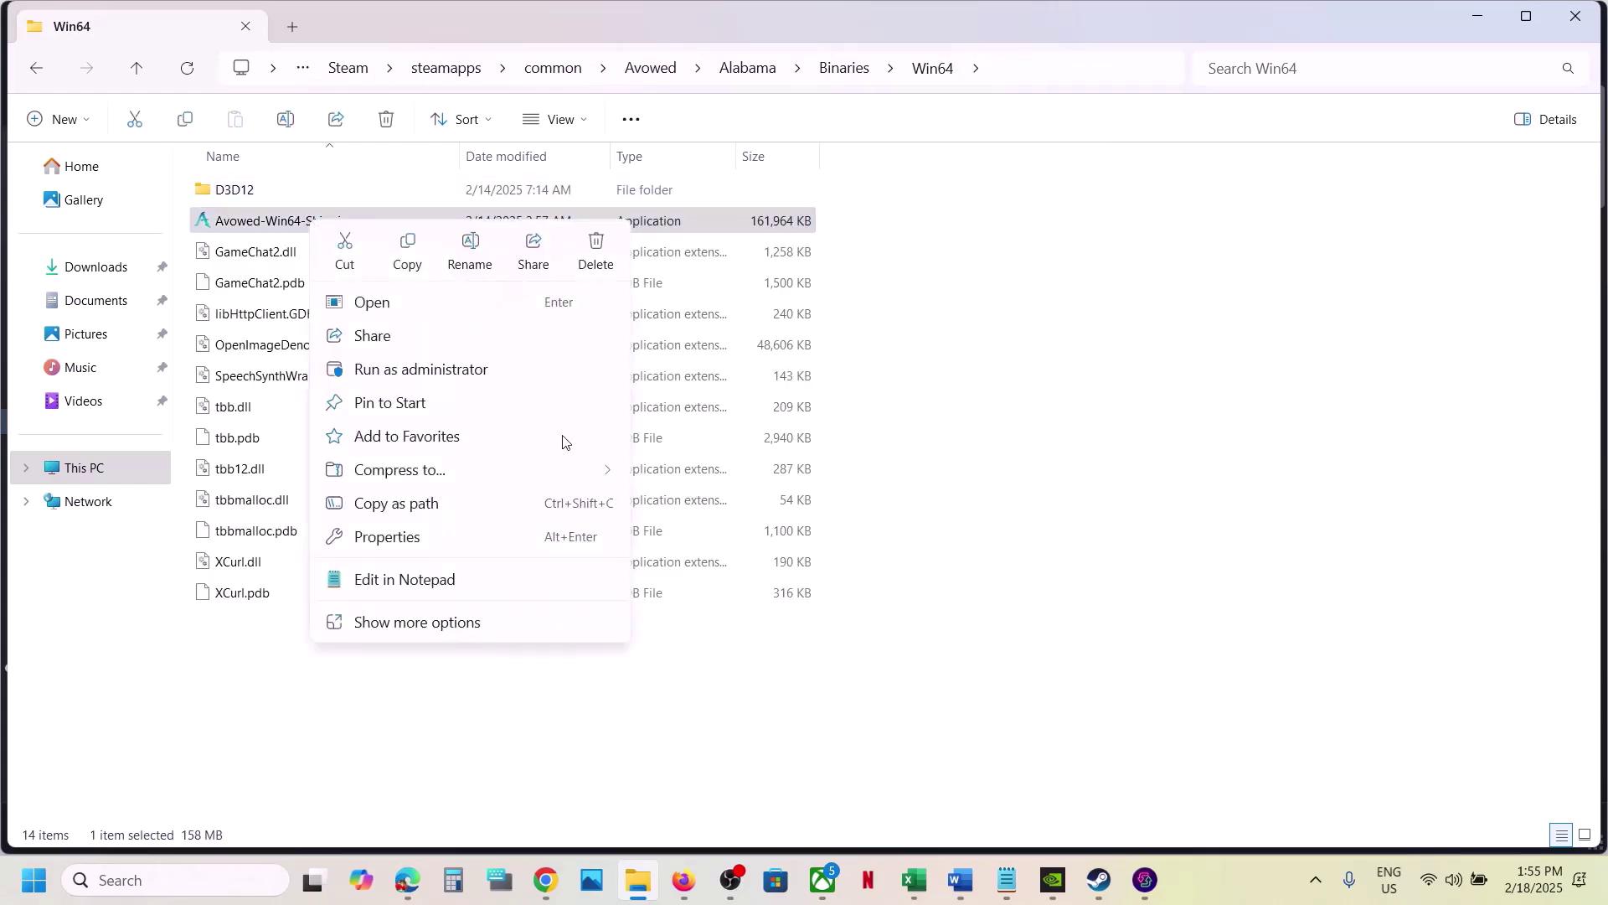
click(418, 540)
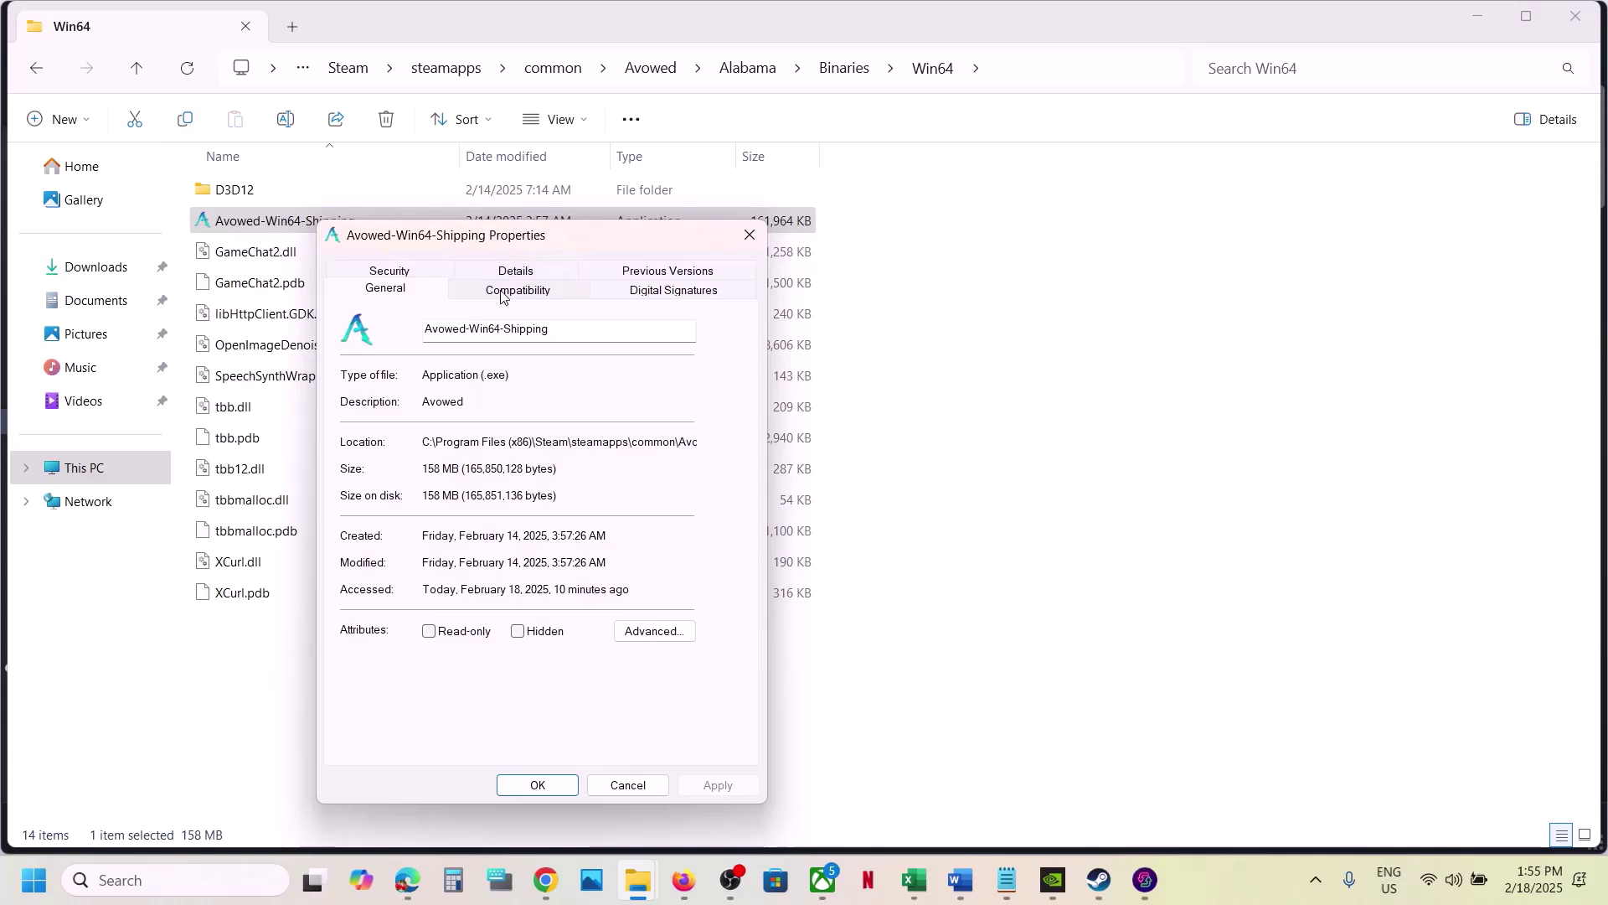
click(502, 293)
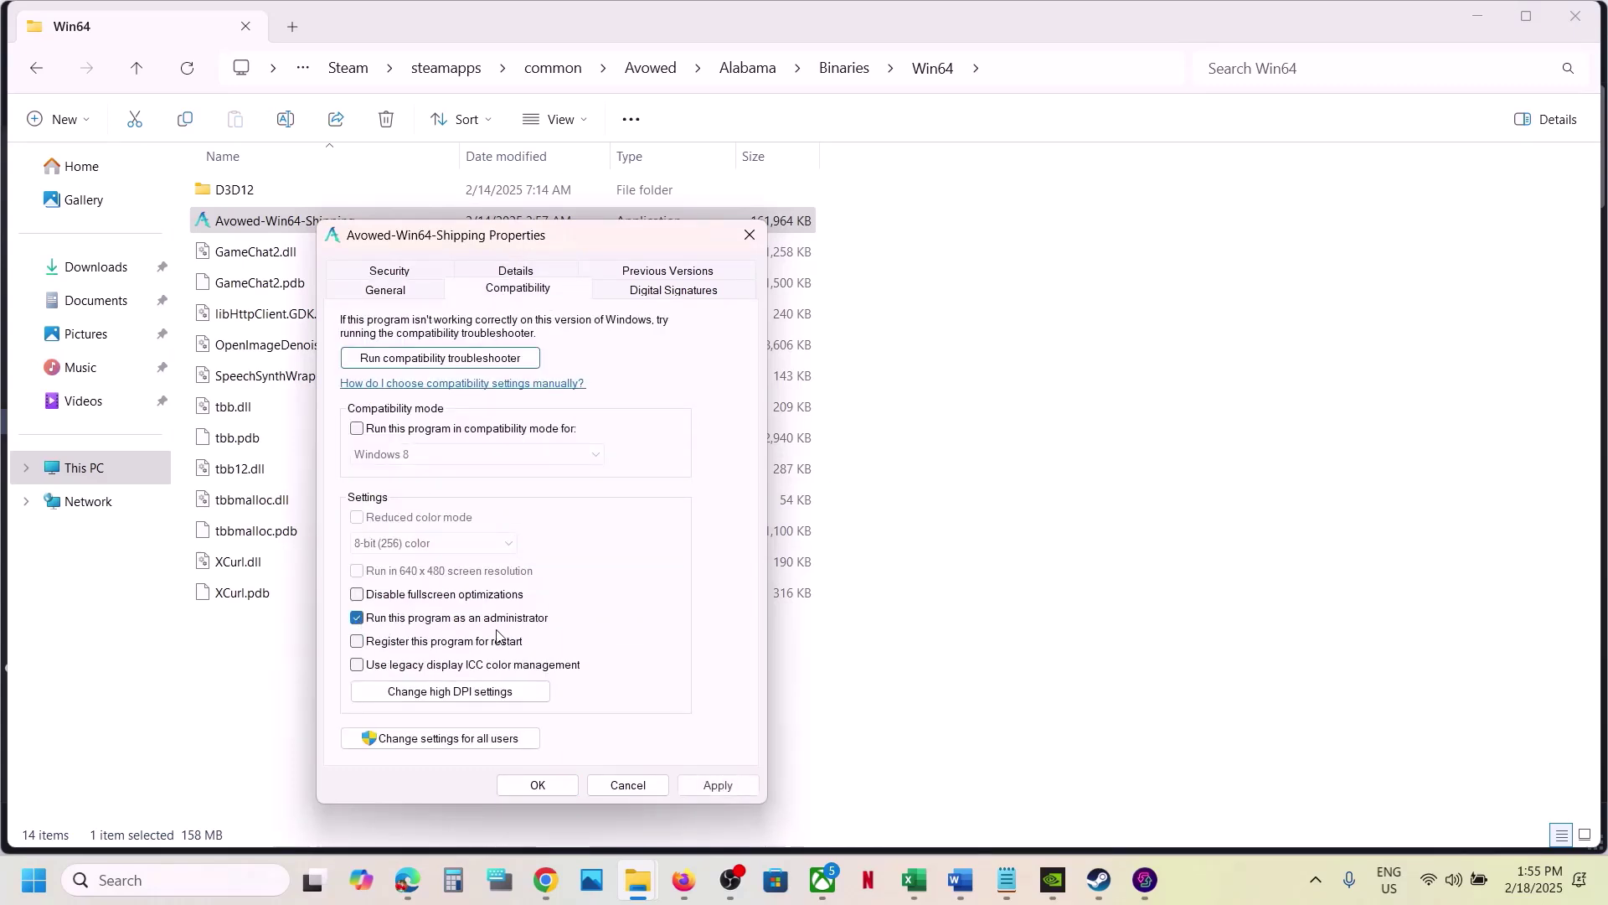
click(716, 785)
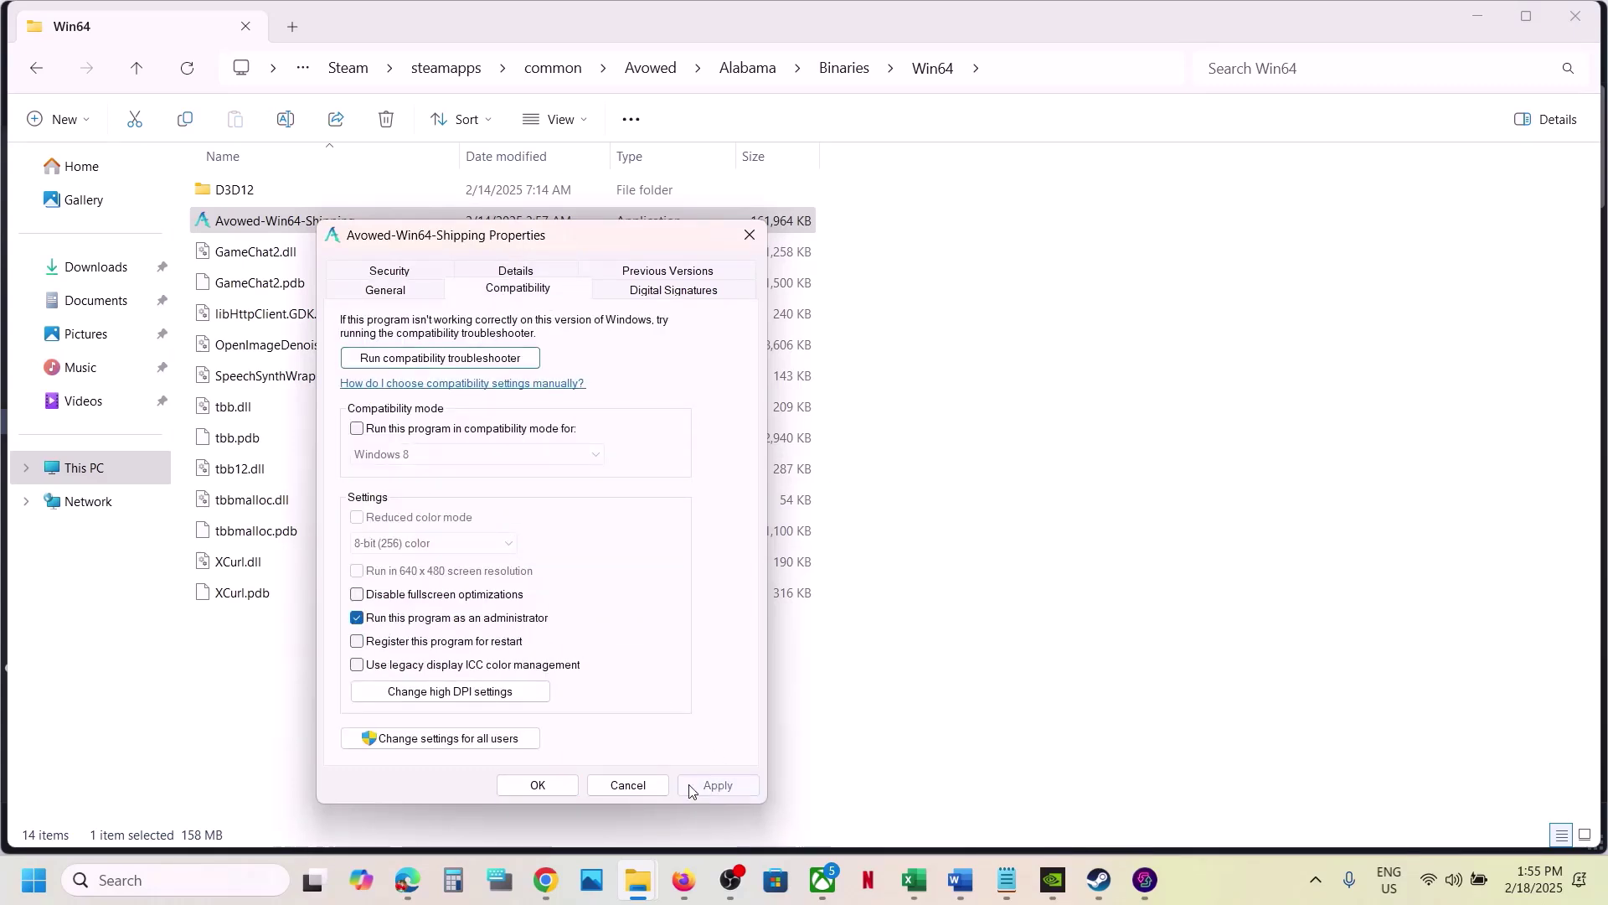
click(540, 786)
Enable compatibility mode for Windows 8 on Avowed-Win64-Shipping, apply it, and close the properties.
right_click(332, 226)
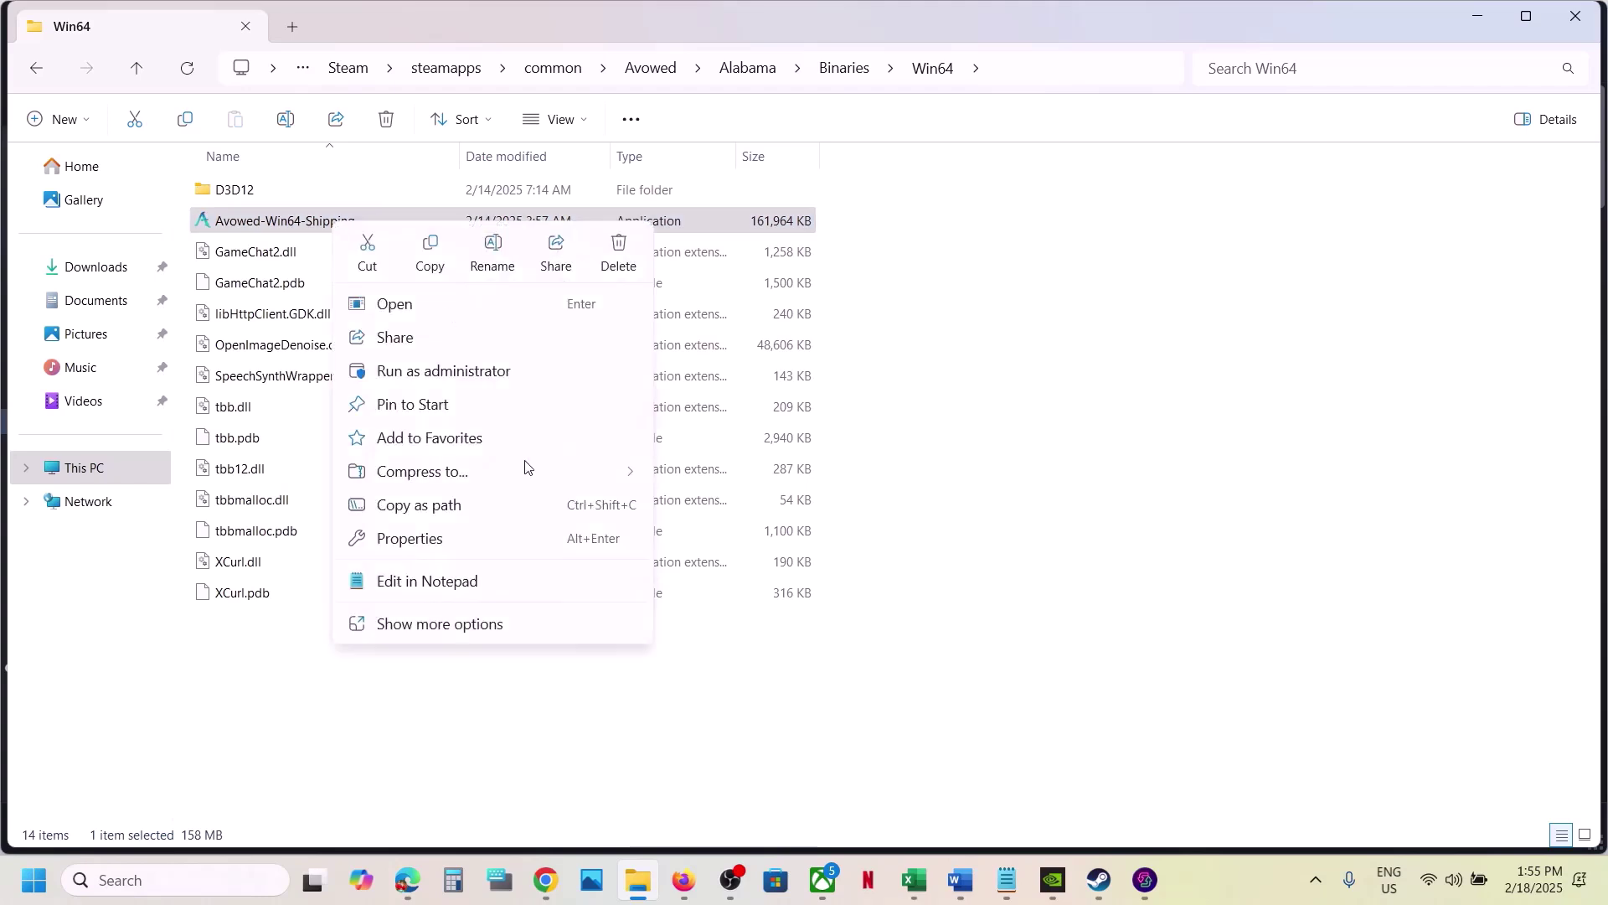
click(434, 546)
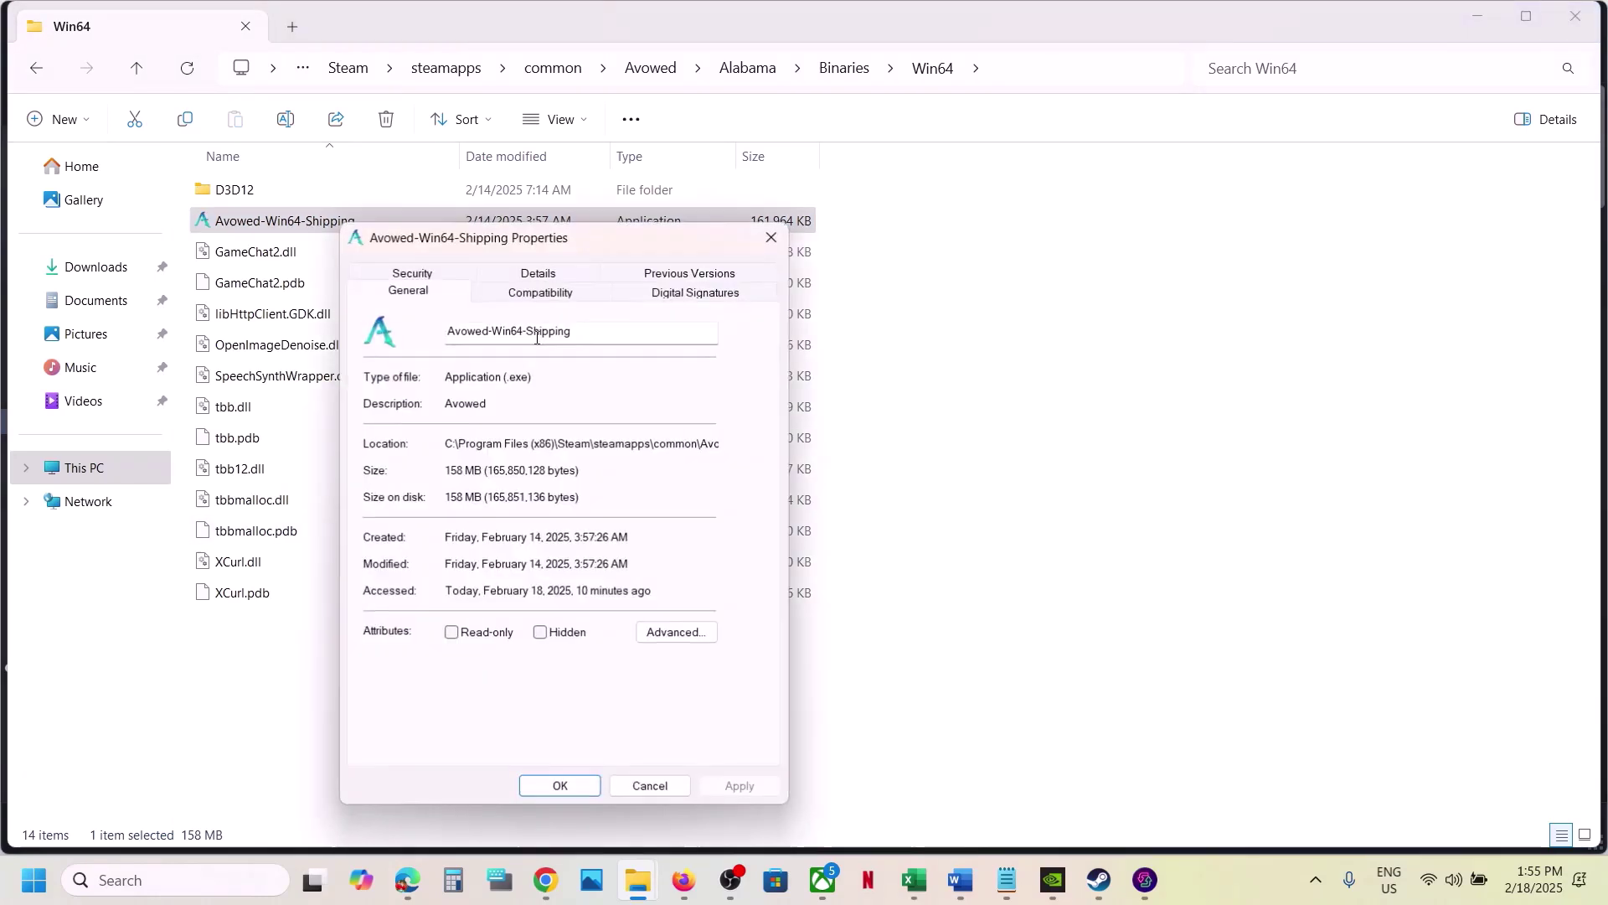
click(539, 290)
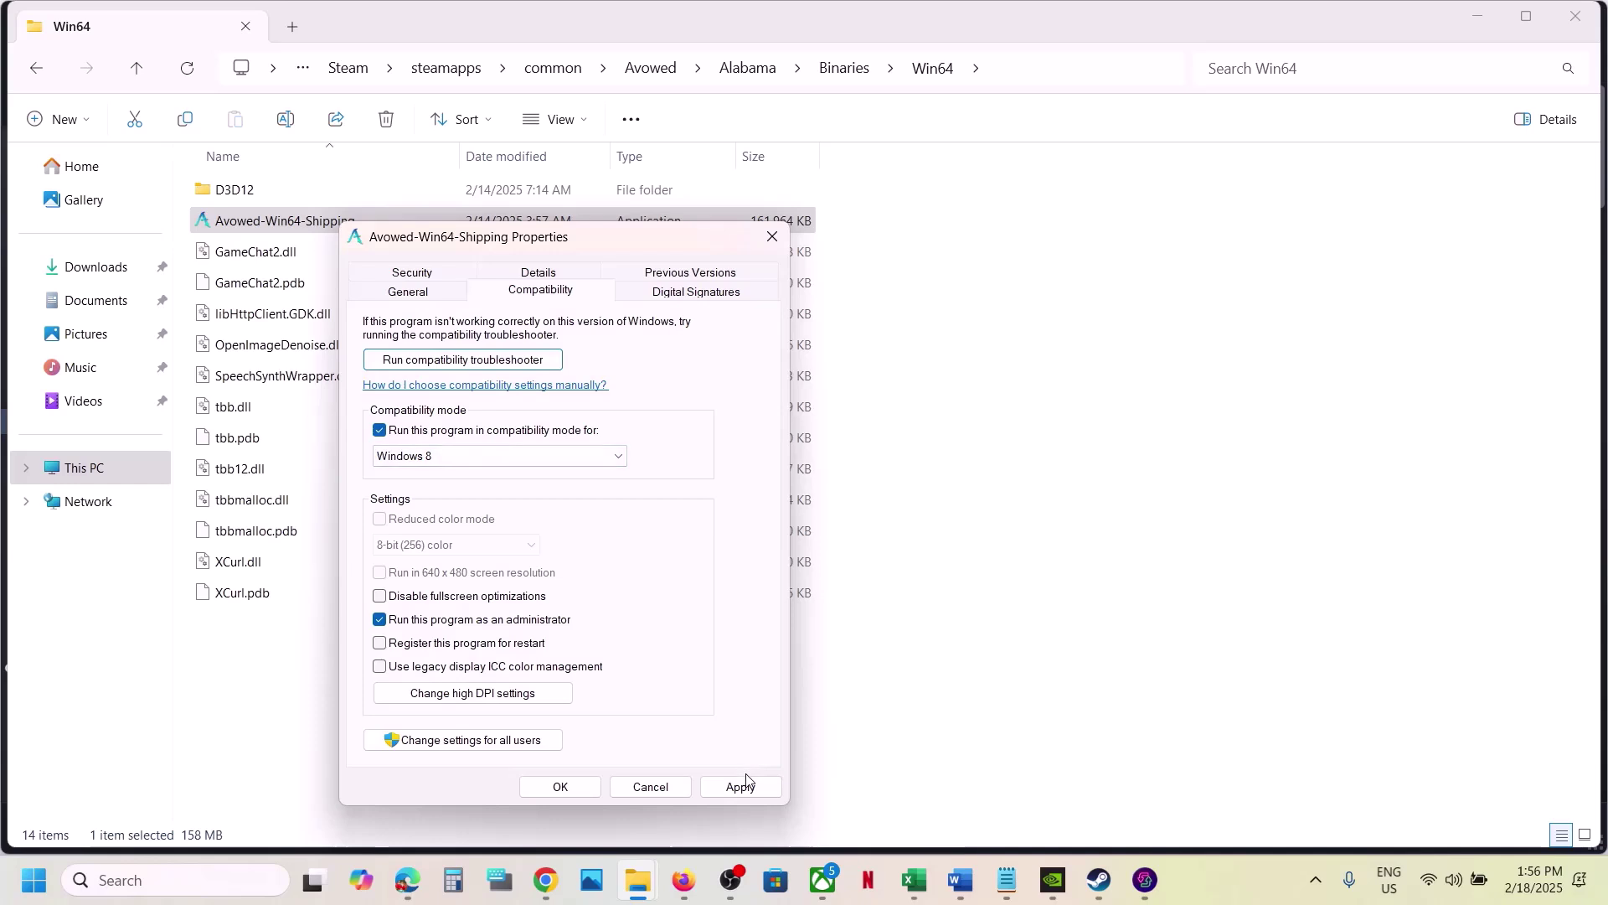
click(744, 788)
click(570, 786)
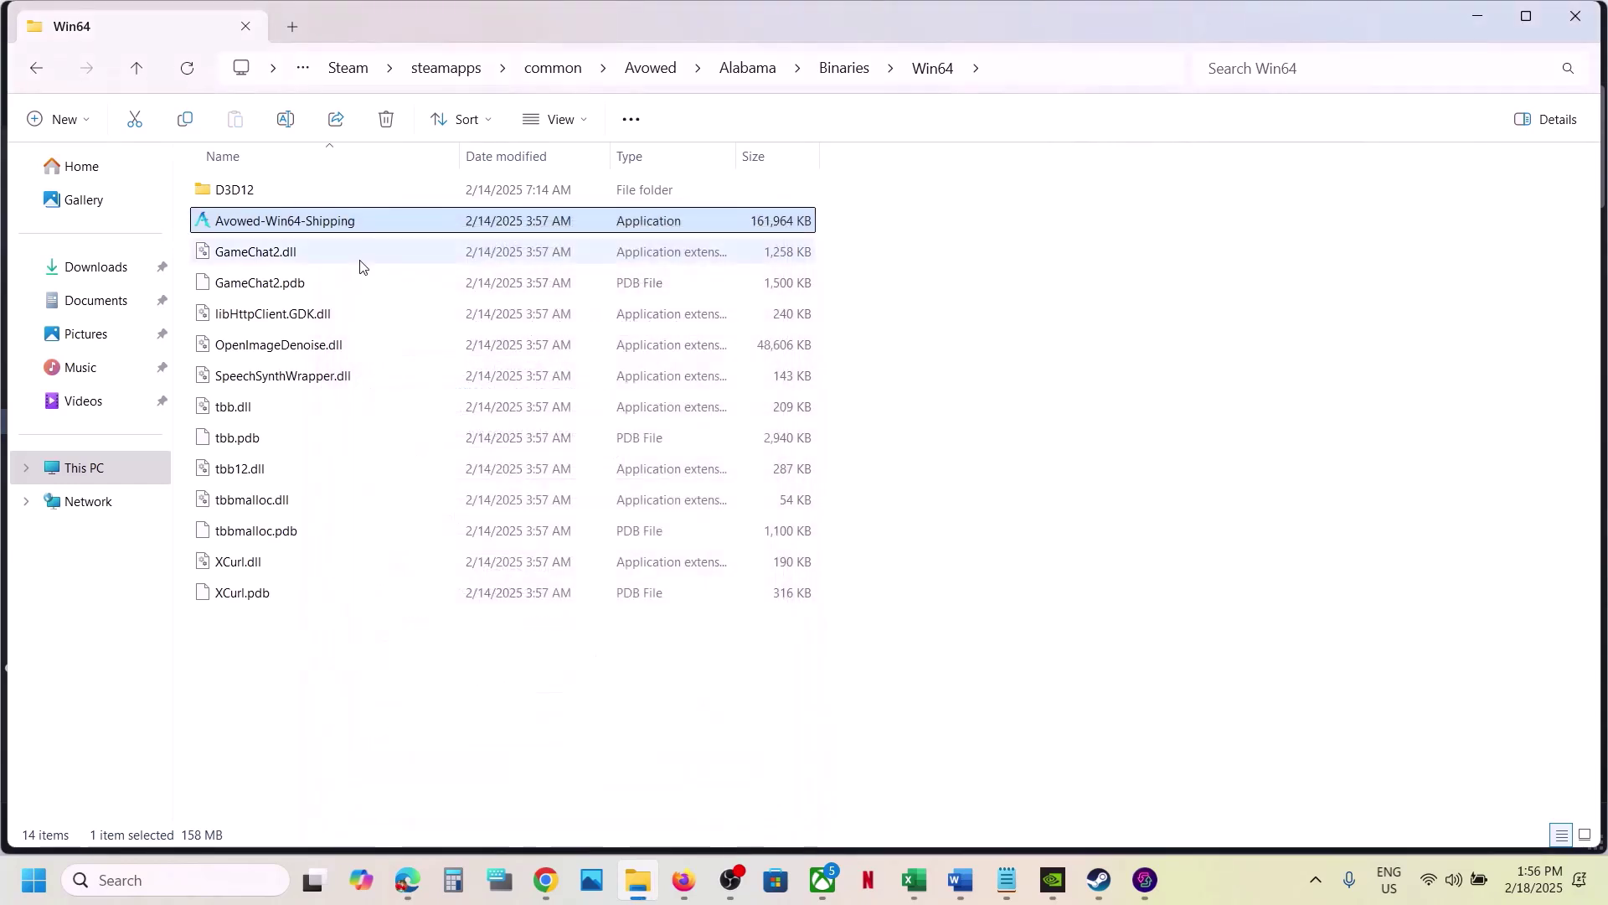
Set Avowed-Win64-Shipping's compatibility mode to Windows 7, disable fullscreen optimizations, and save the properties.
right_click(348, 231)
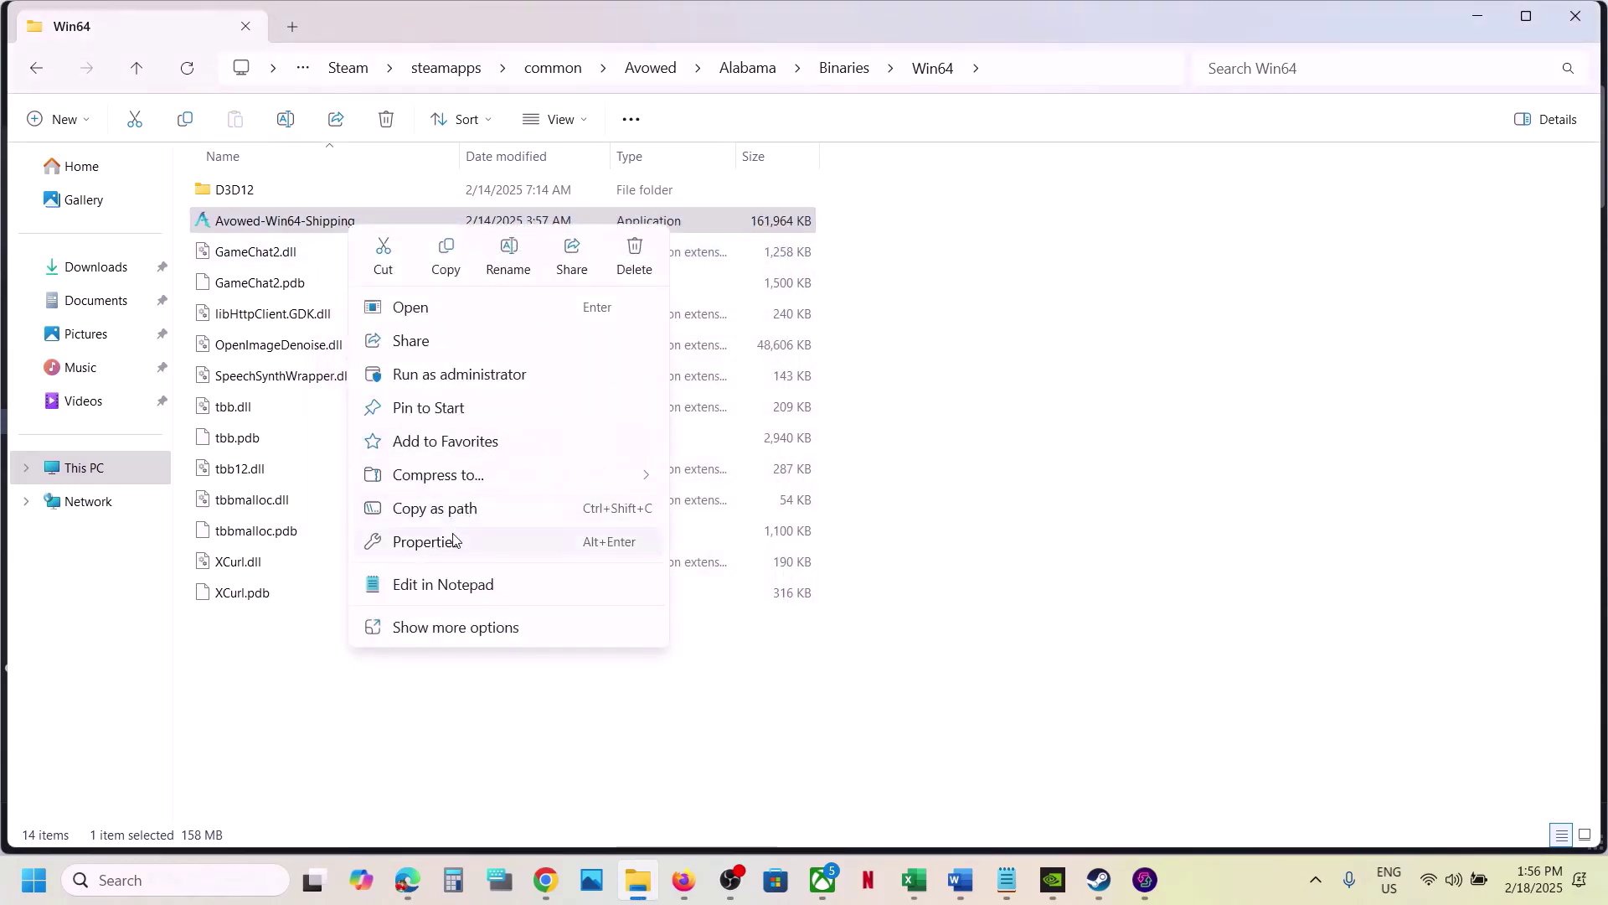
click(453, 538)
click(558, 294)
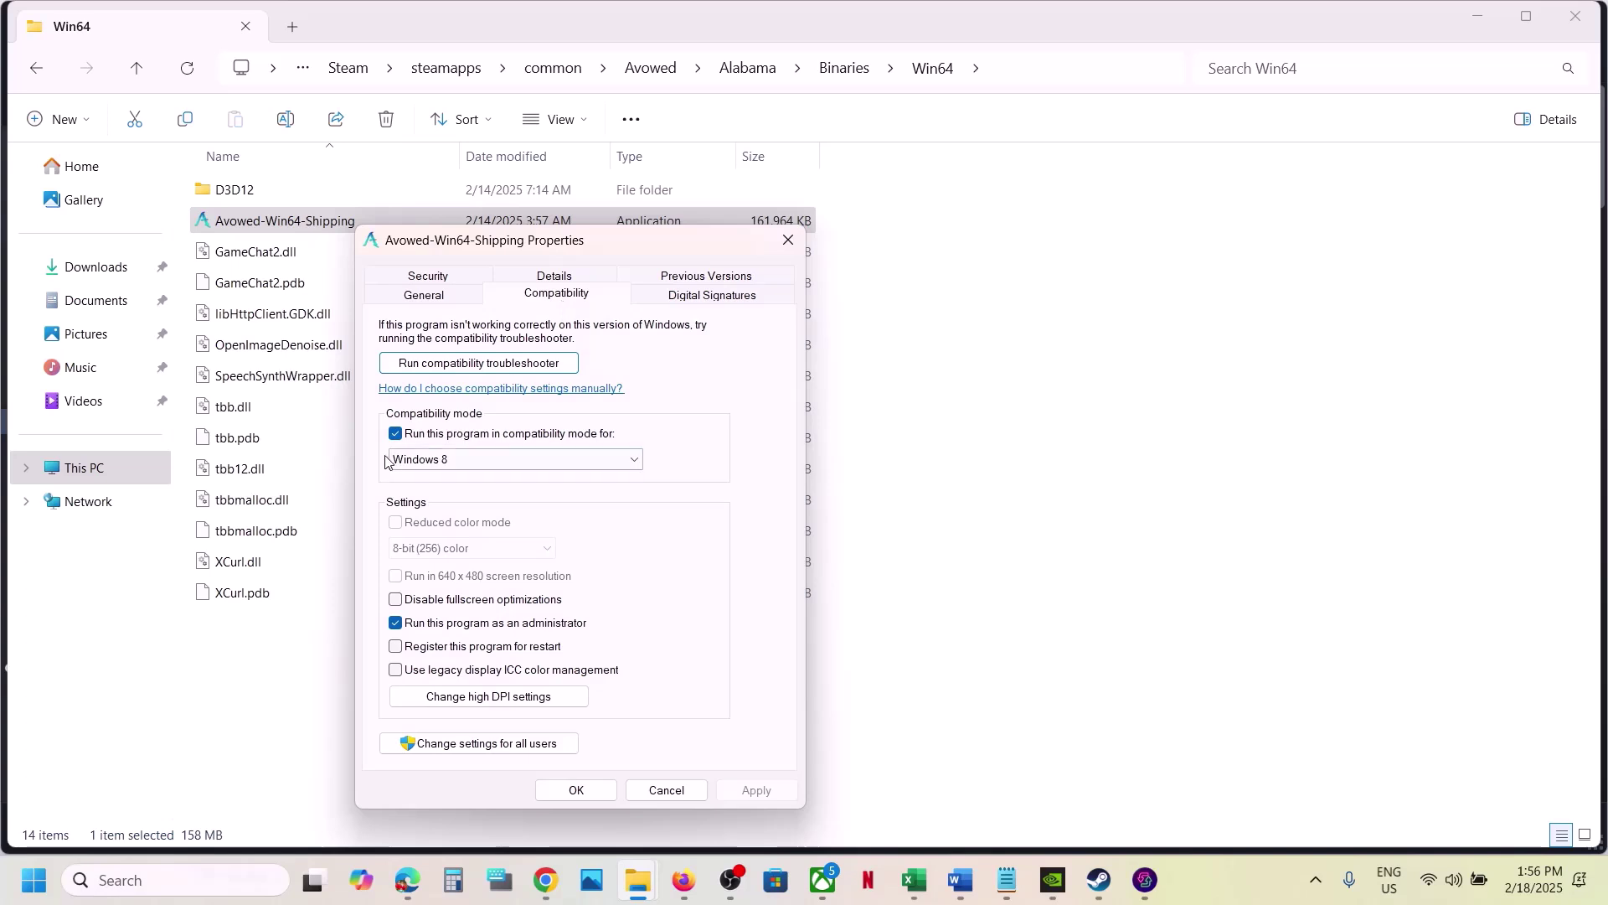
click(425, 463)
click(456, 520)
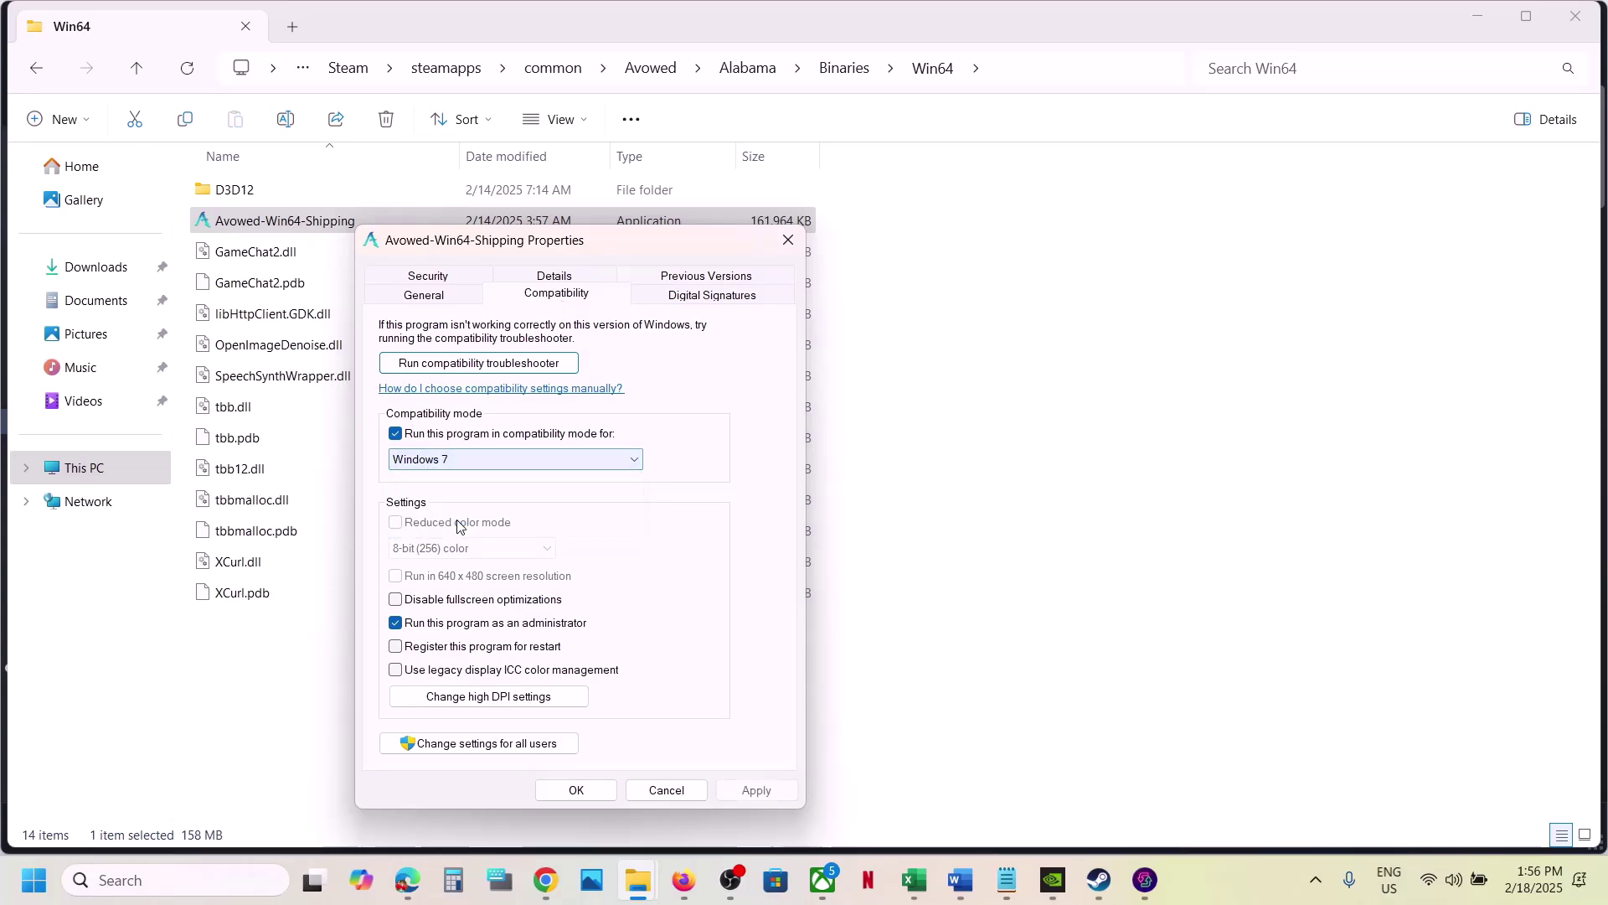
click(772, 791)
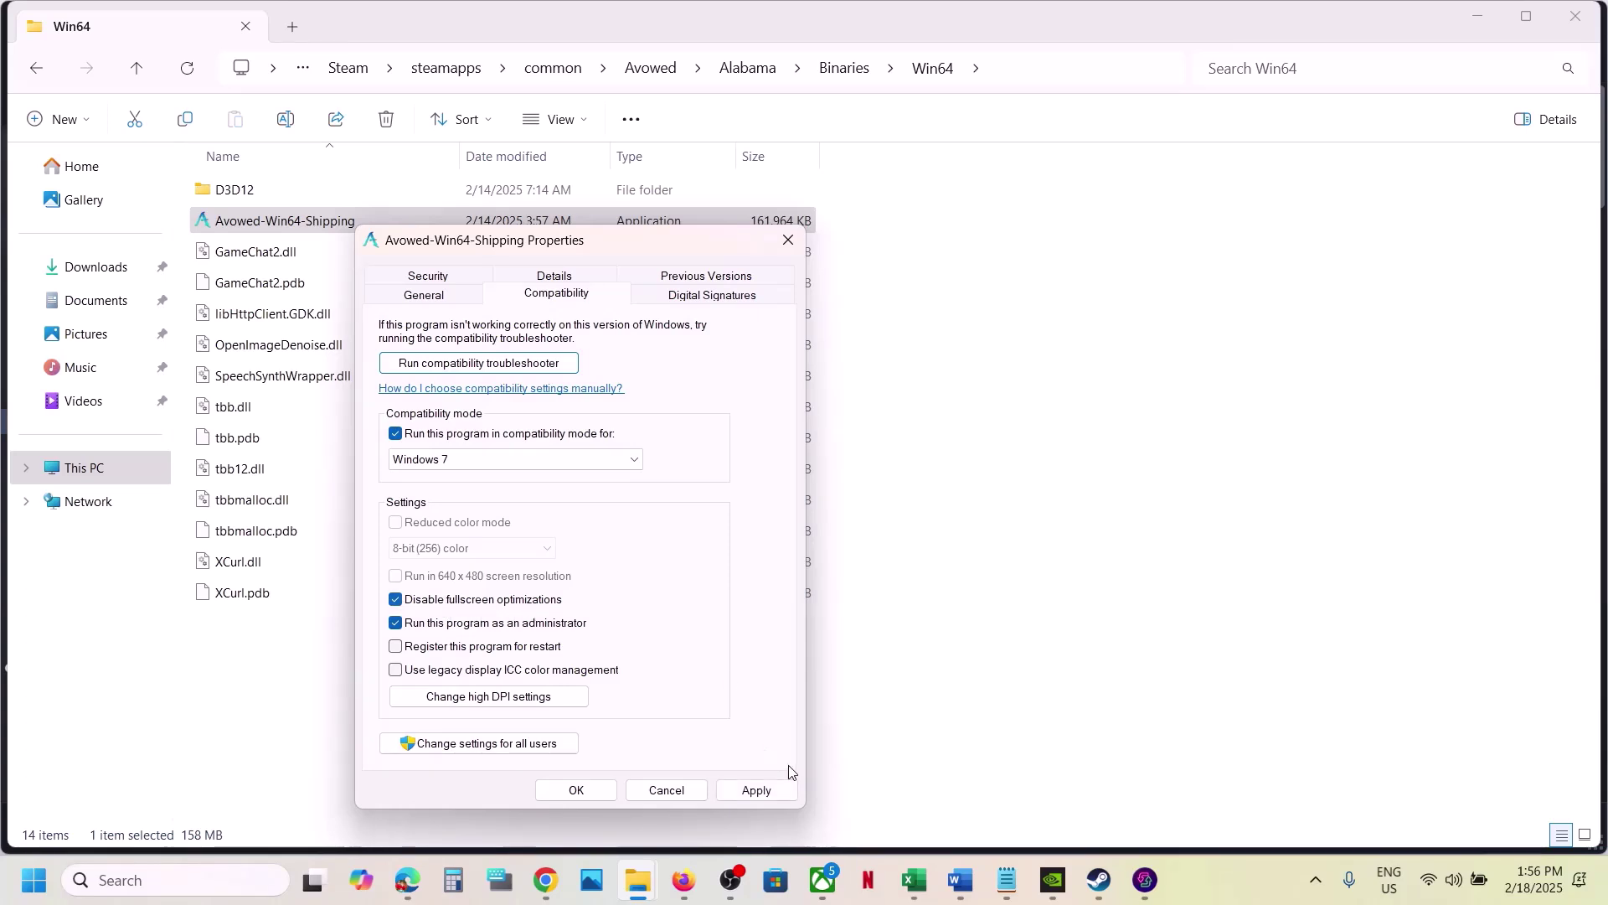
click(760, 789)
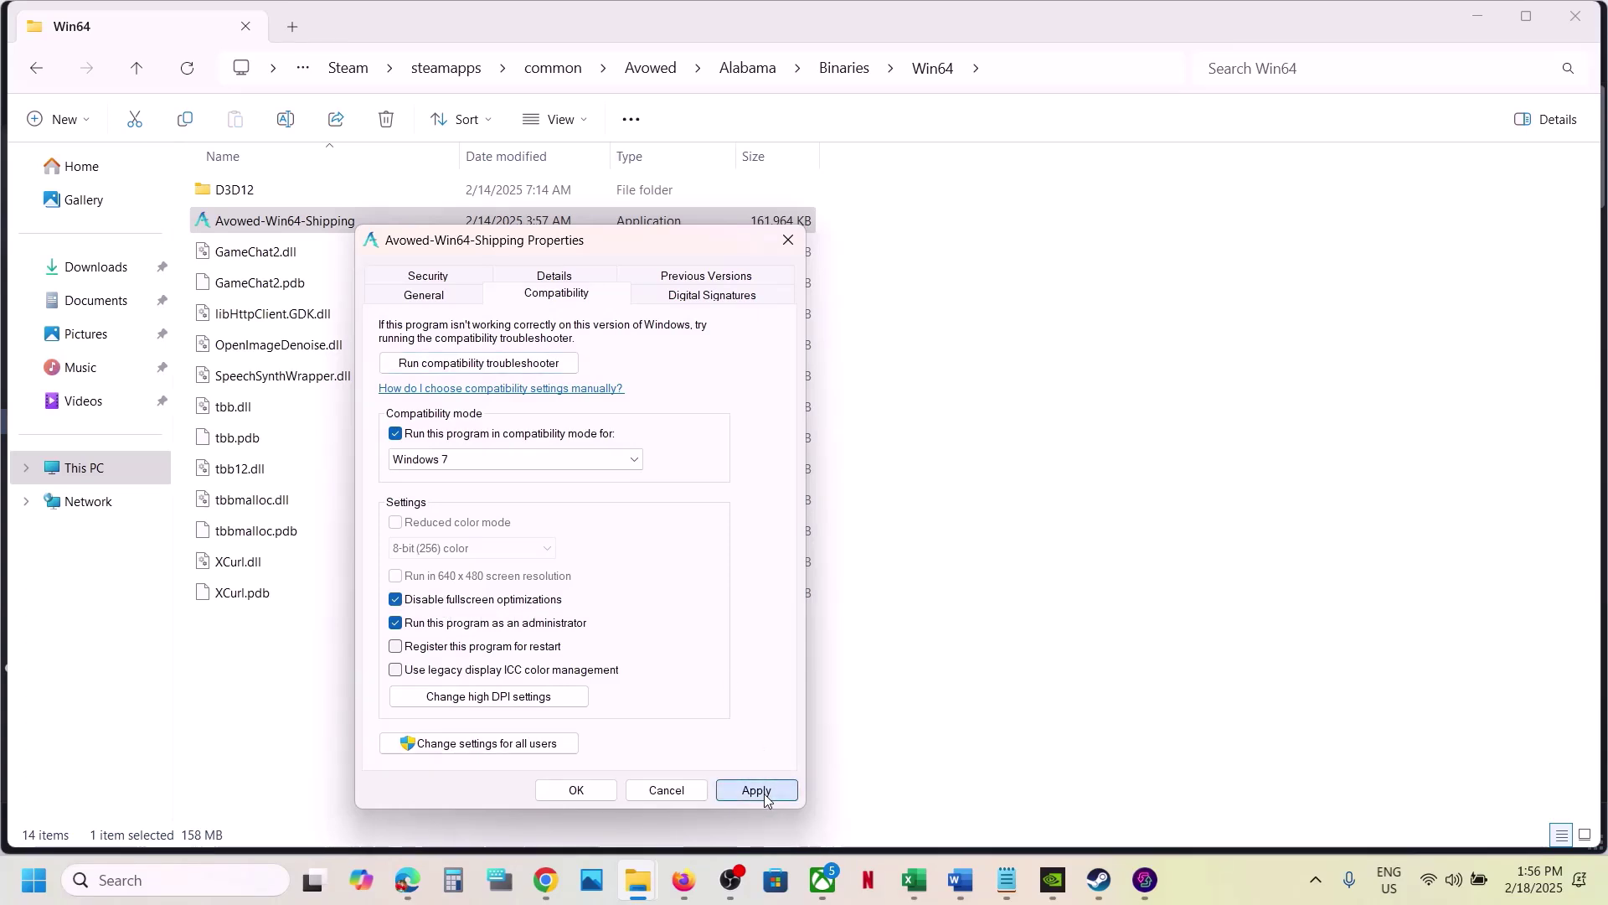
click(594, 792)
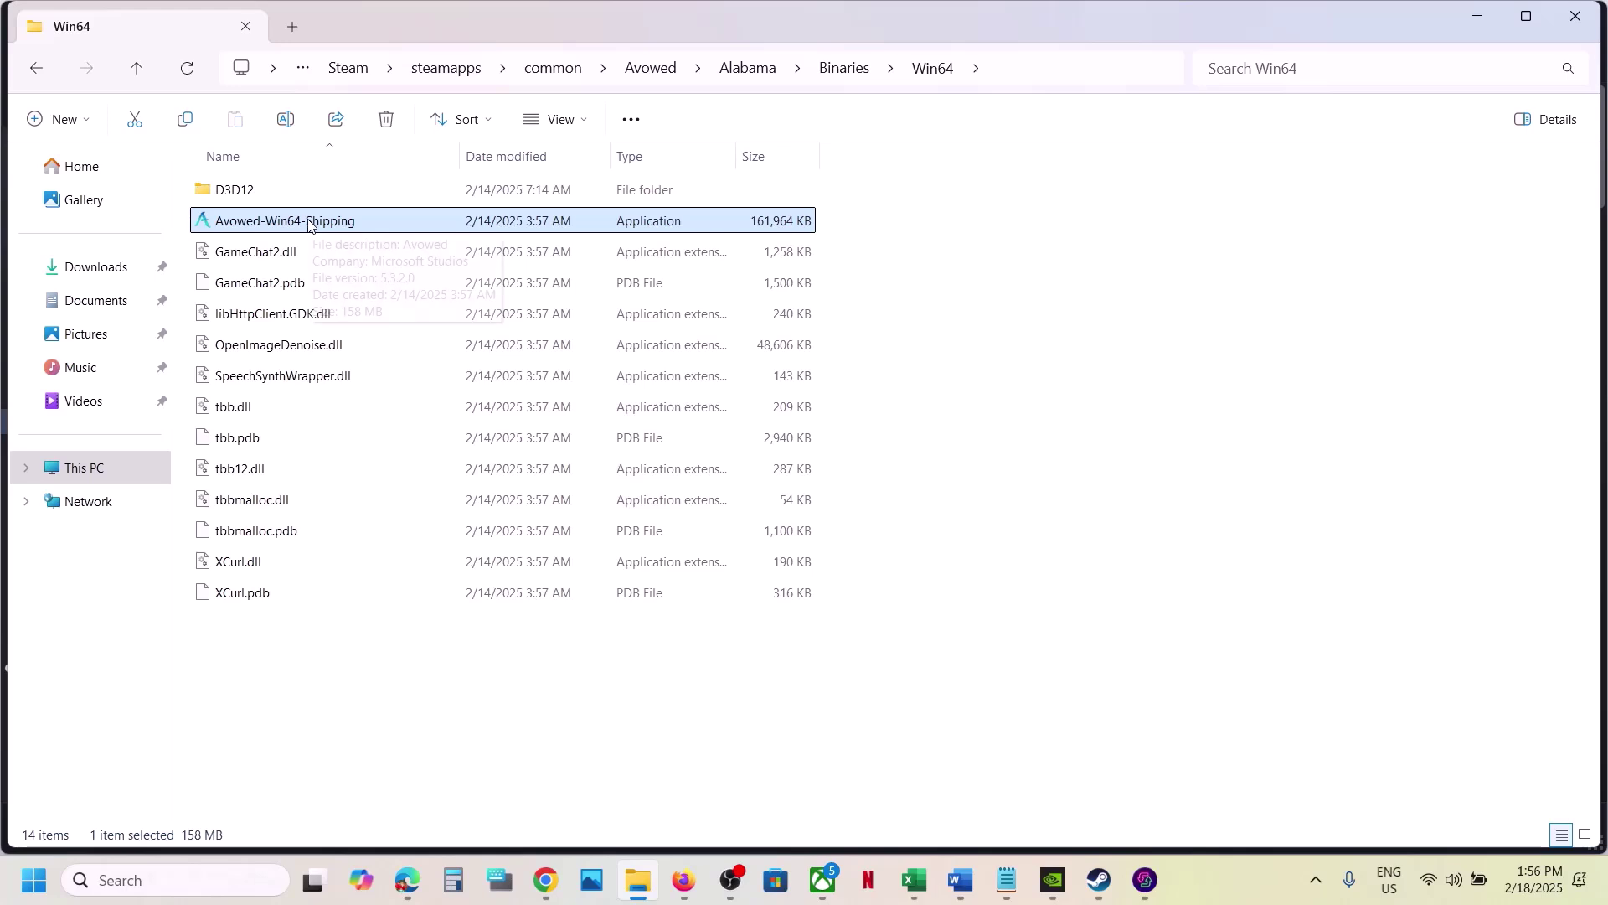
Turn off compatibility mode, disabled fullscreen optimizations and administrator mode for Avowed-Win64-Shipping, and save the properties.
right_click(310, 223)
click(425, 540)
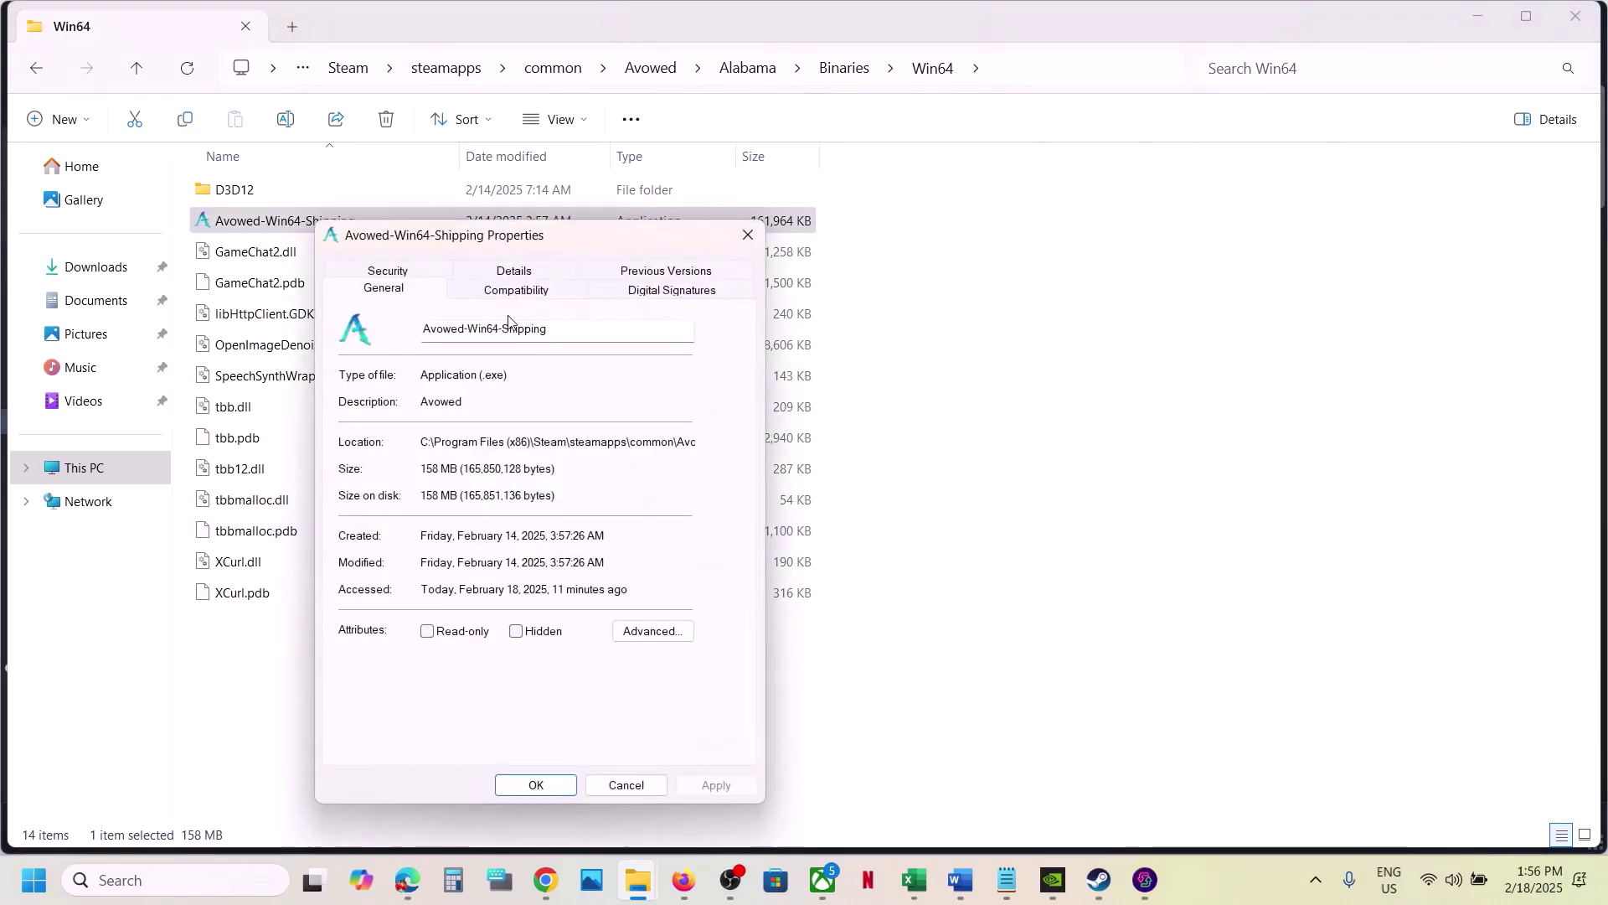
click(500, 293)
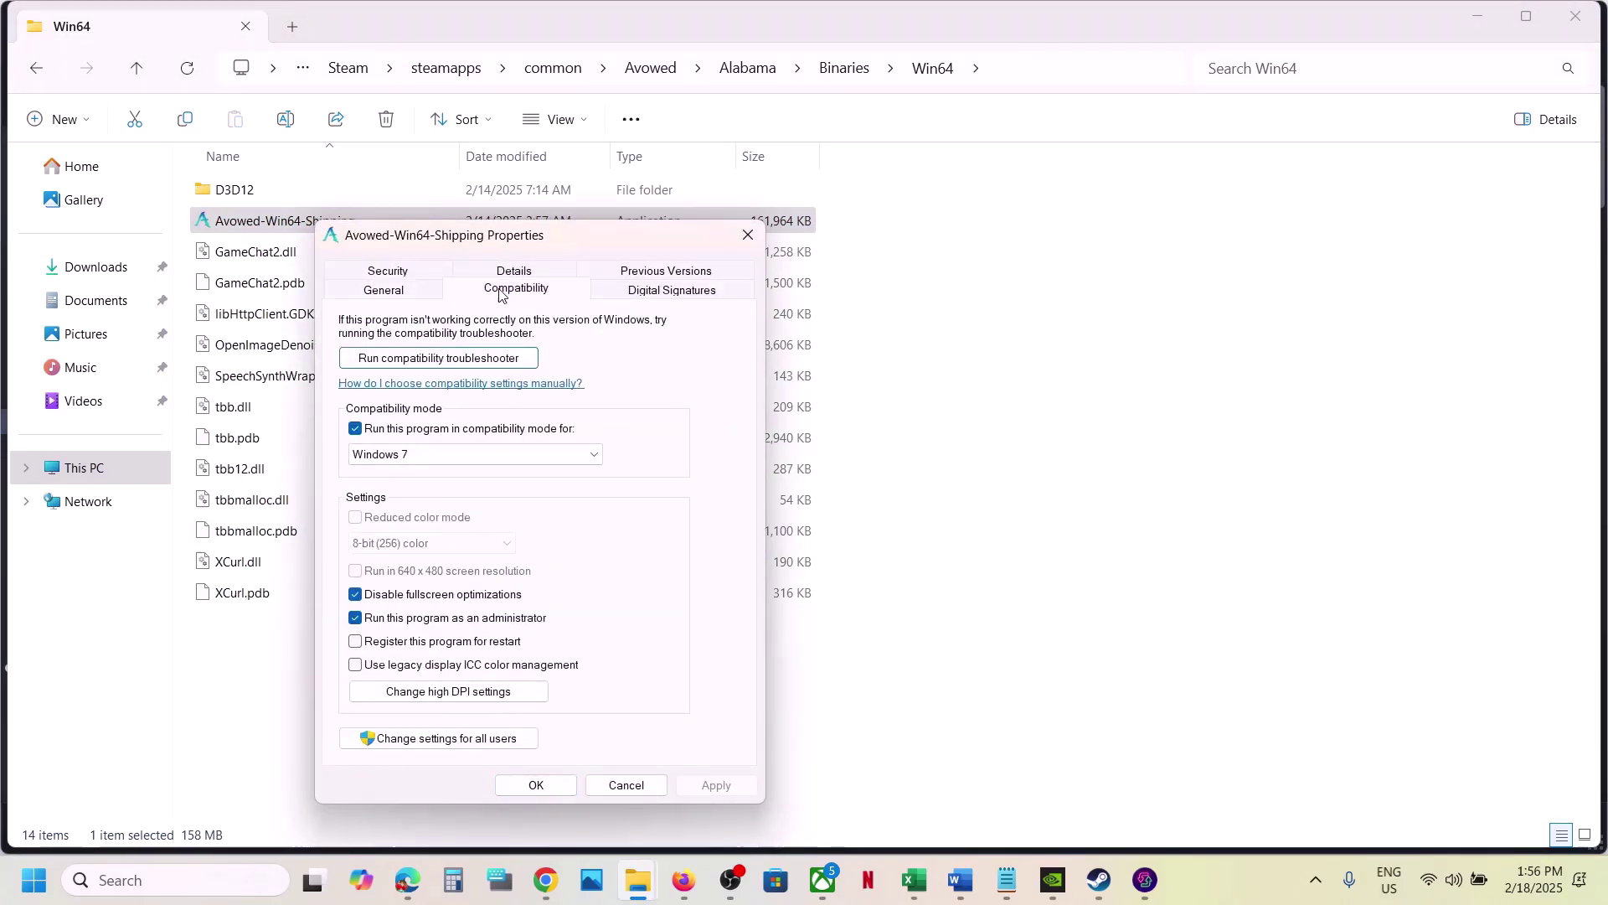
click(356, 429)
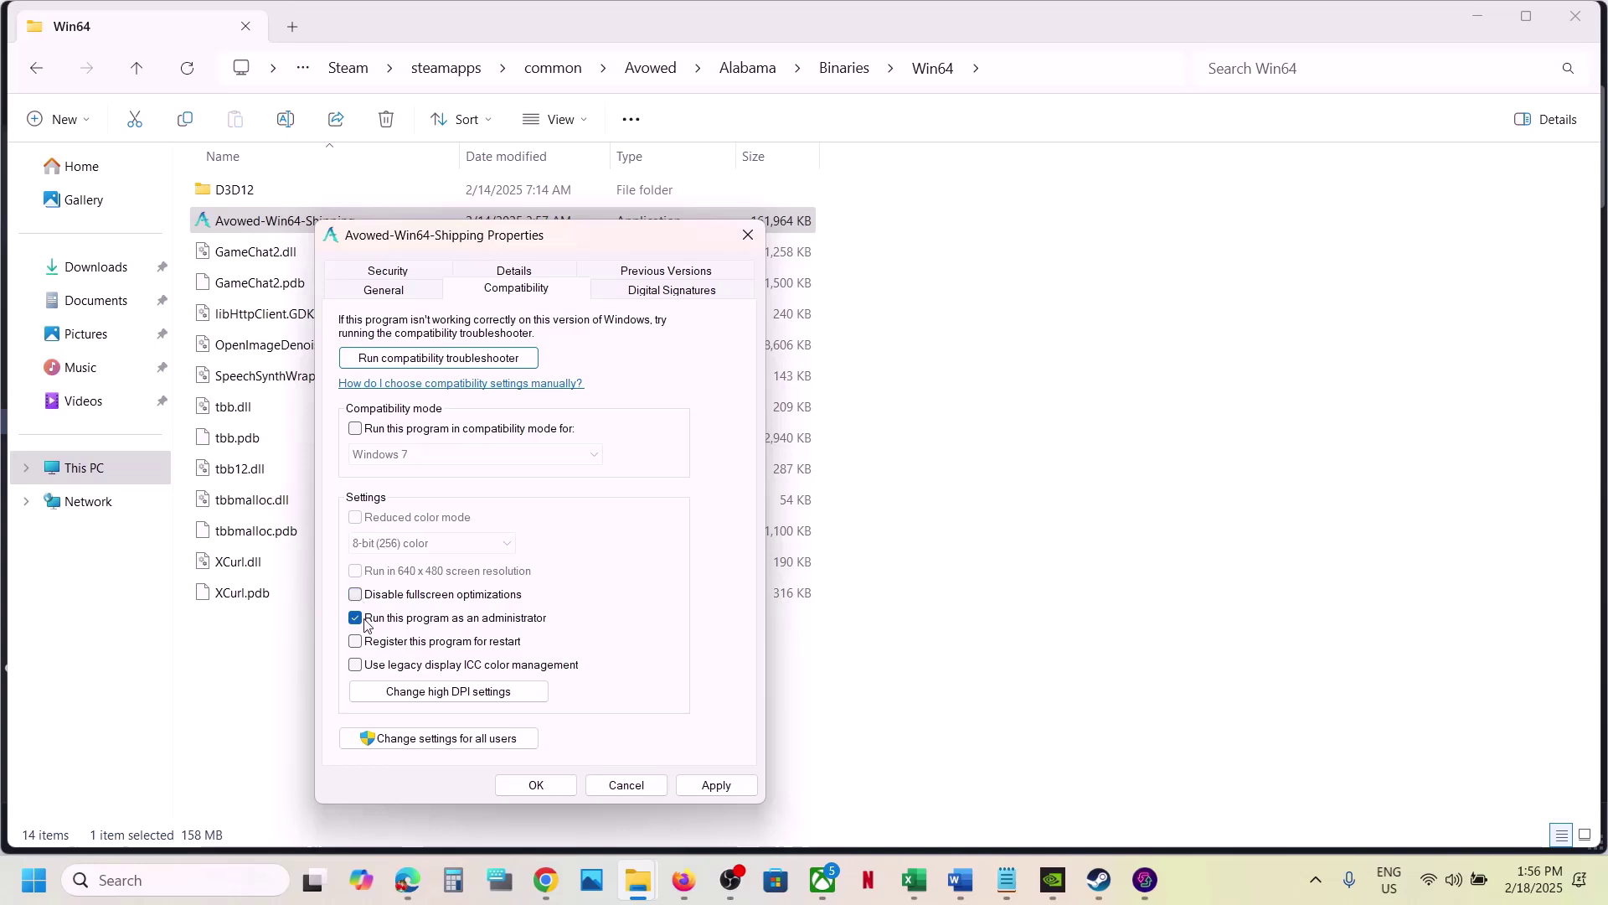
click(704, 785)
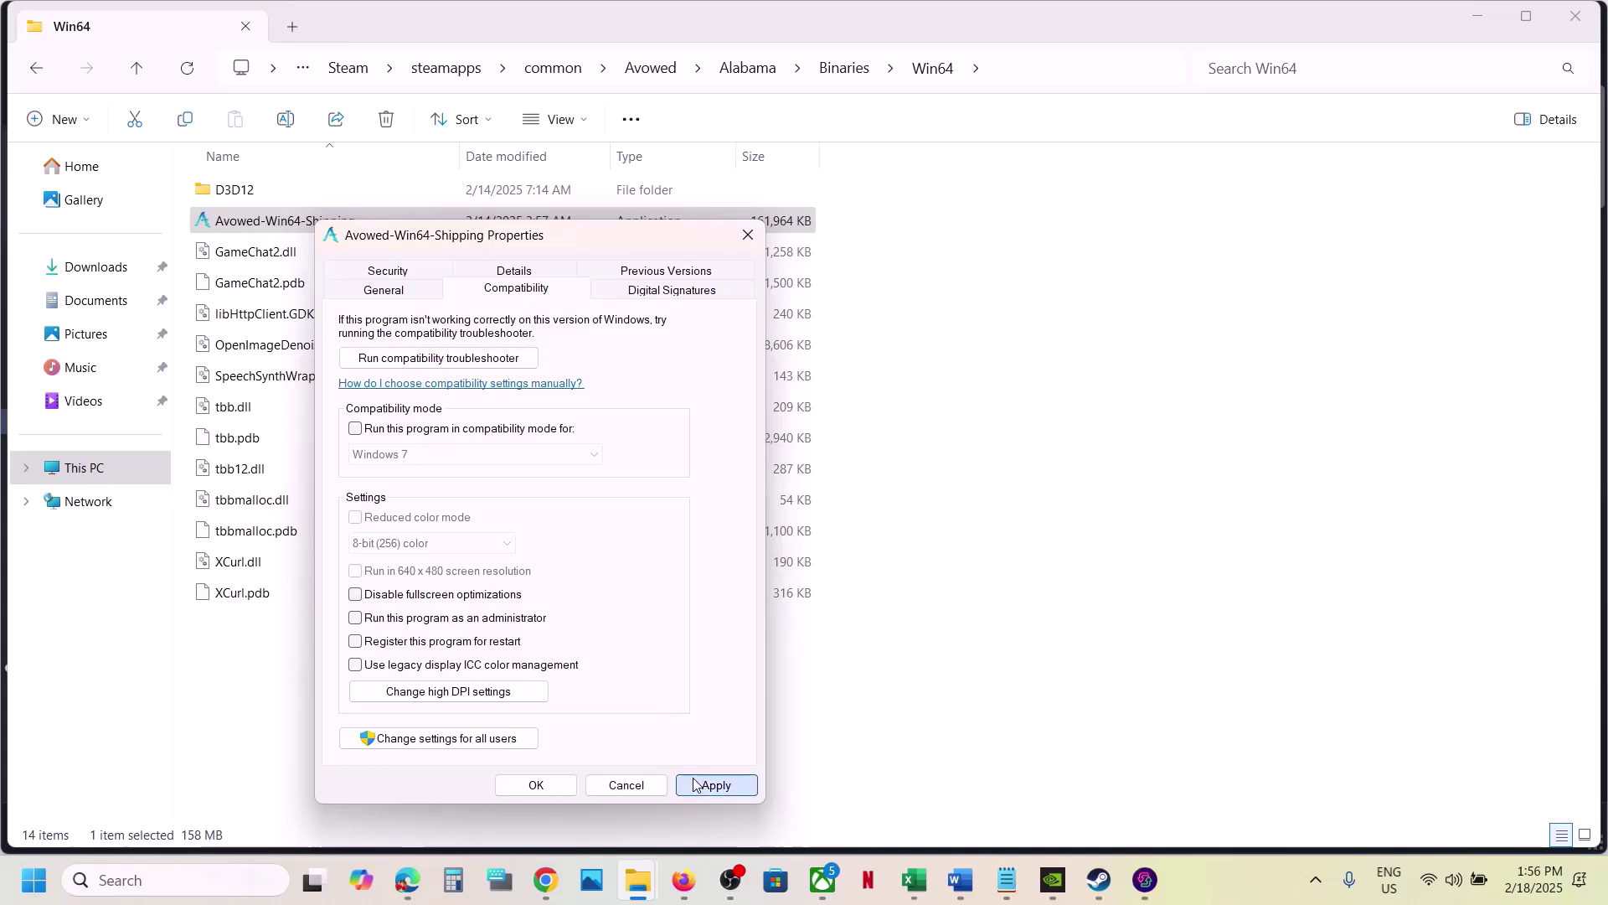
click(528, 788)
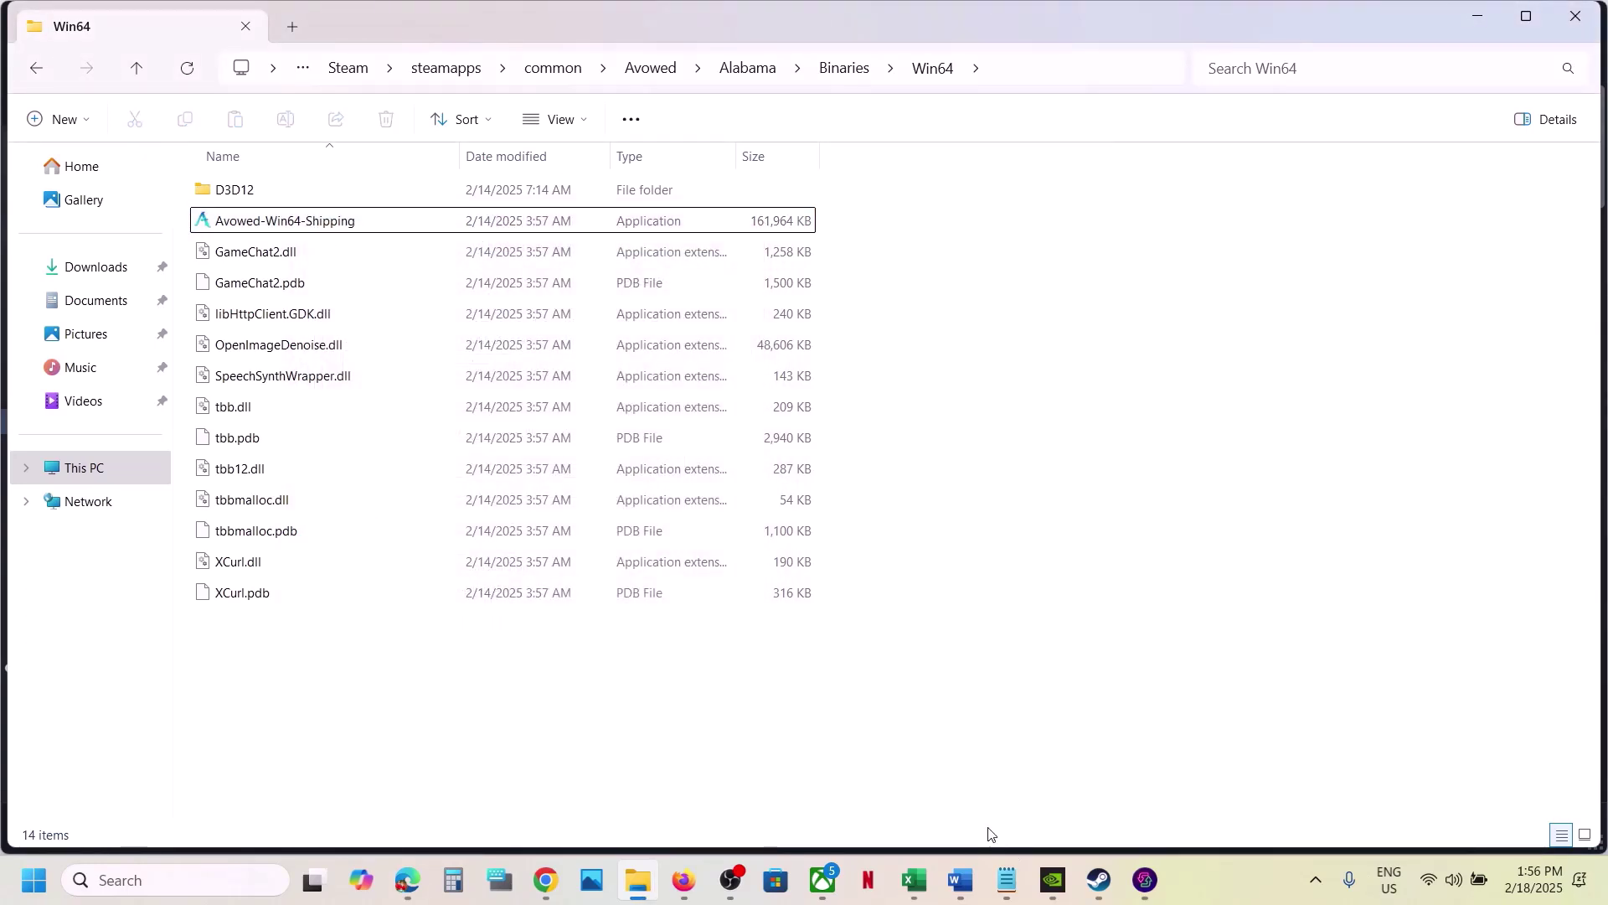
Switch to the Word document and read Step 8 on allowing the game exe in the antivirus, Windows Security and Firewall.
click(1099, 880)
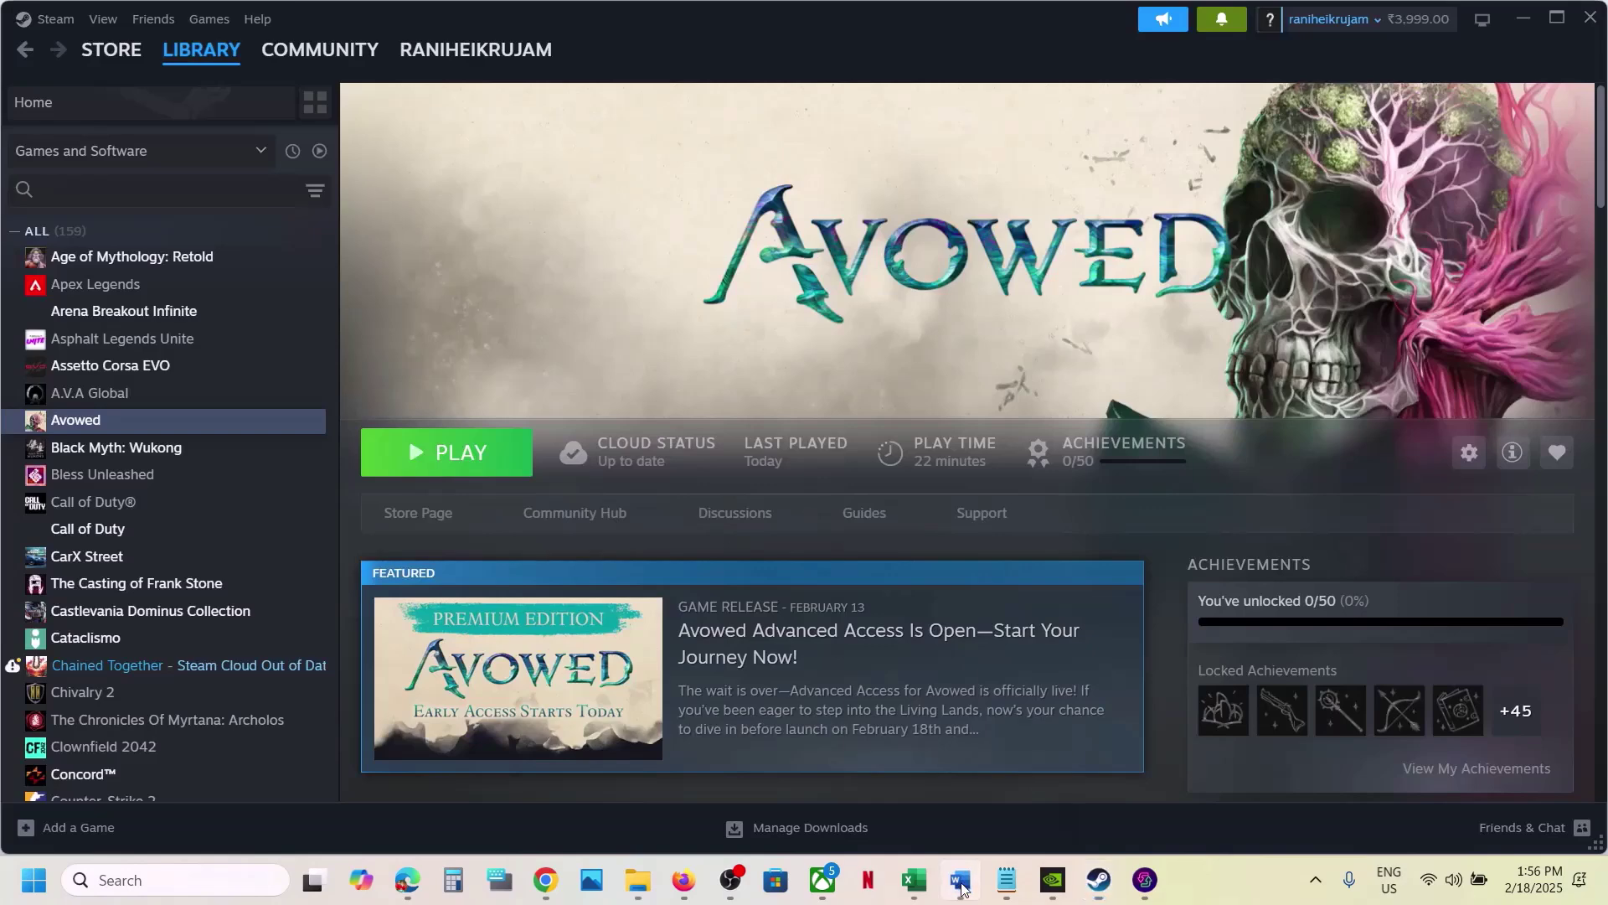
click(961, 888)
scroll(600, 603, down, 4)
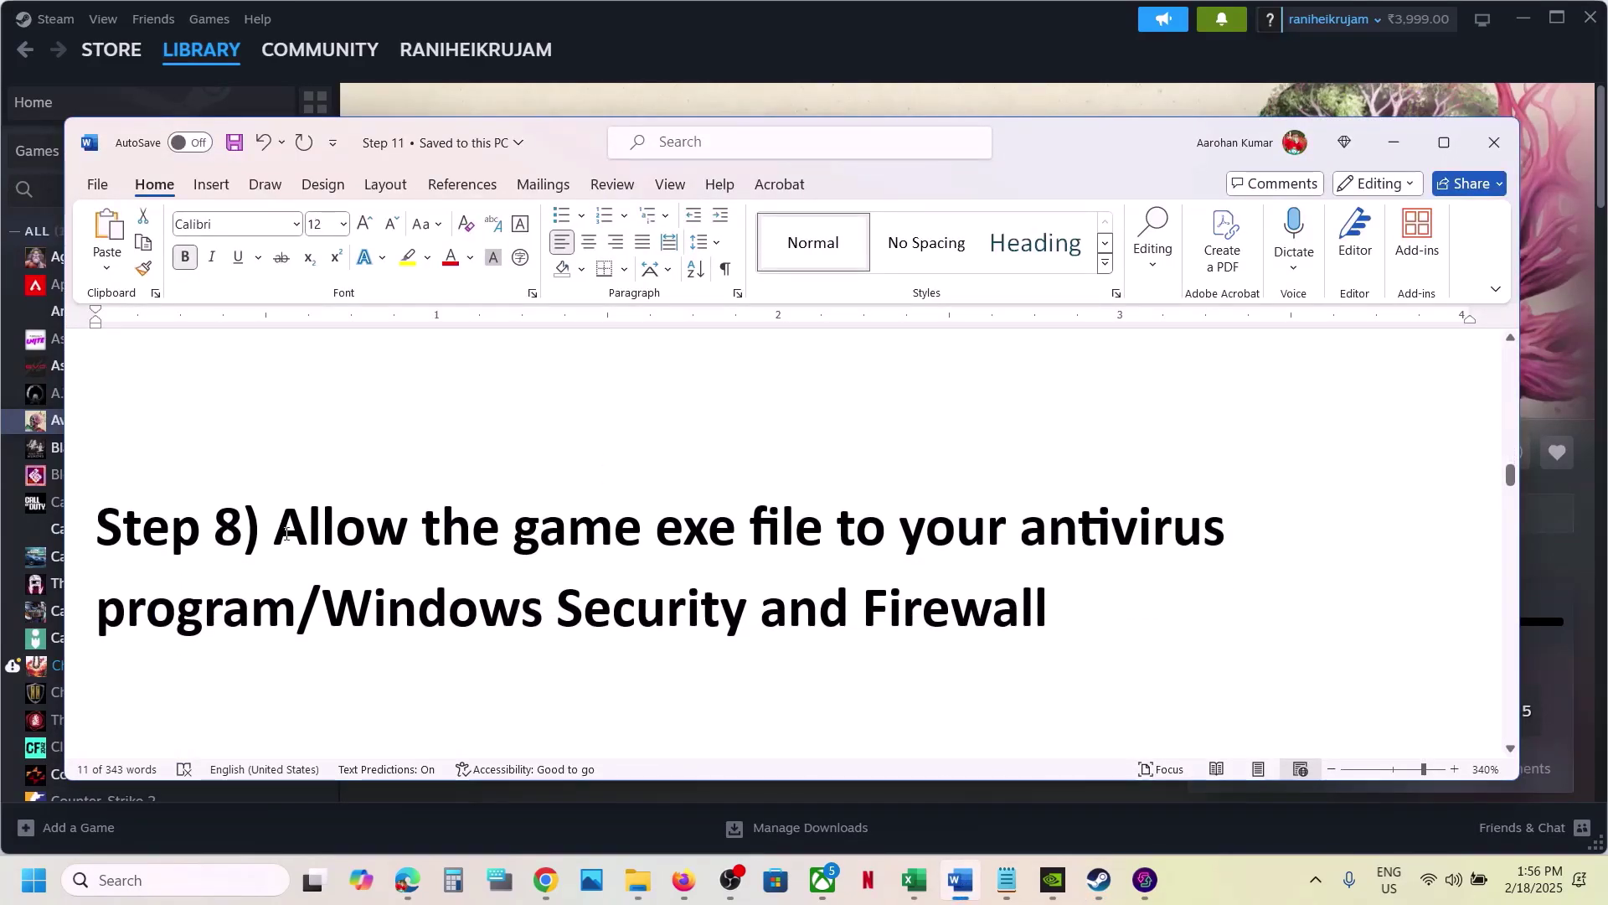
drag(283, 533, 295, 594)
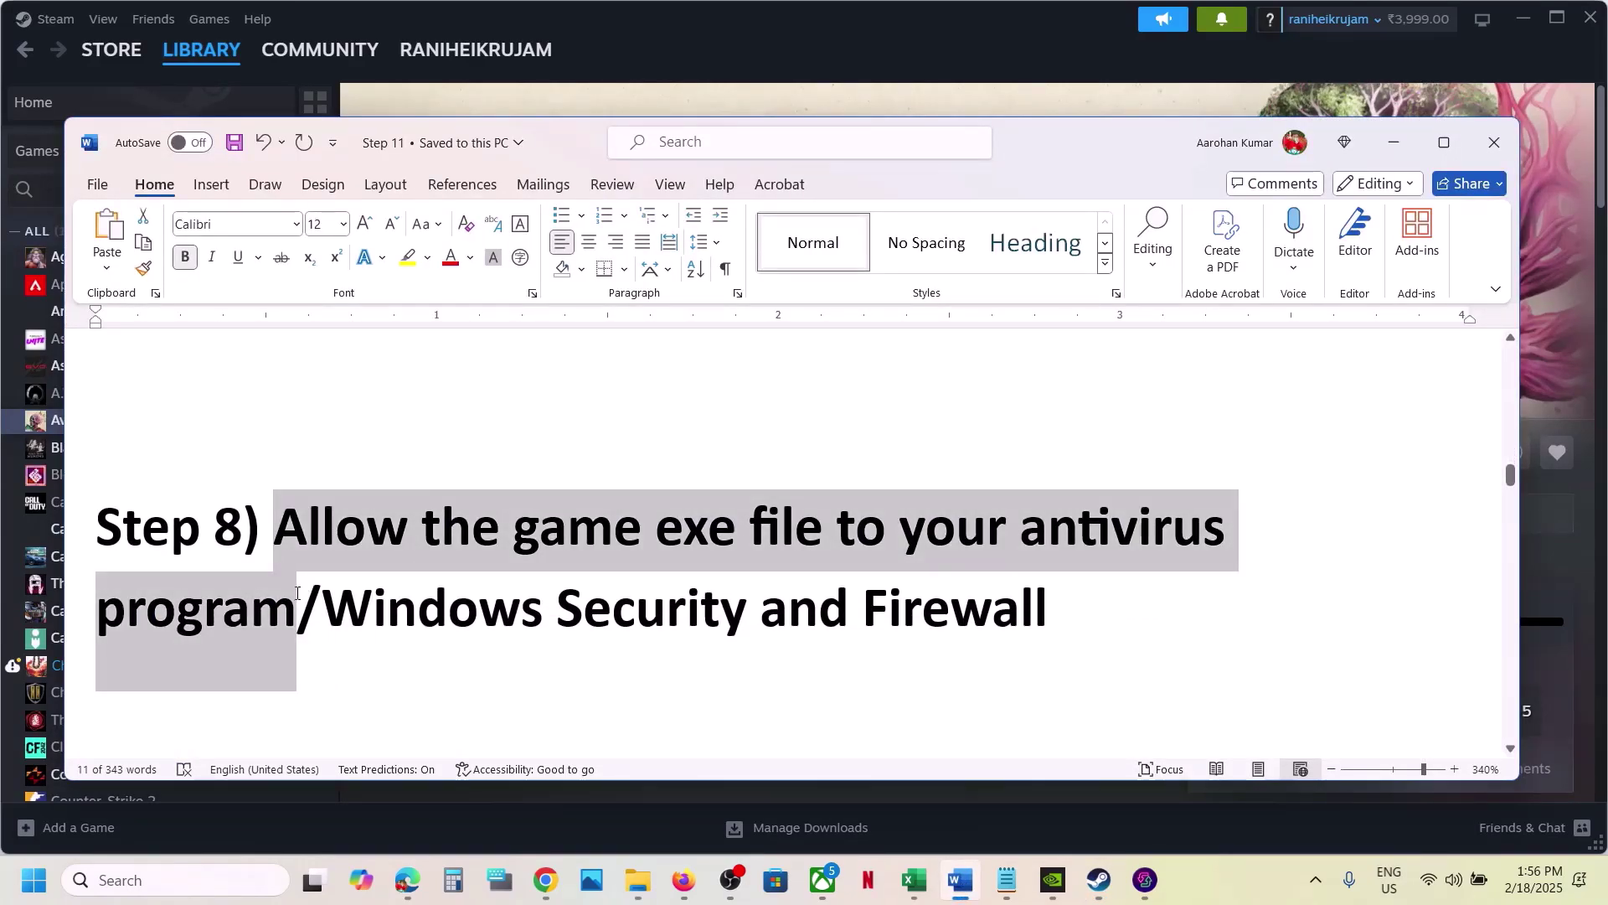
click(296, 597)
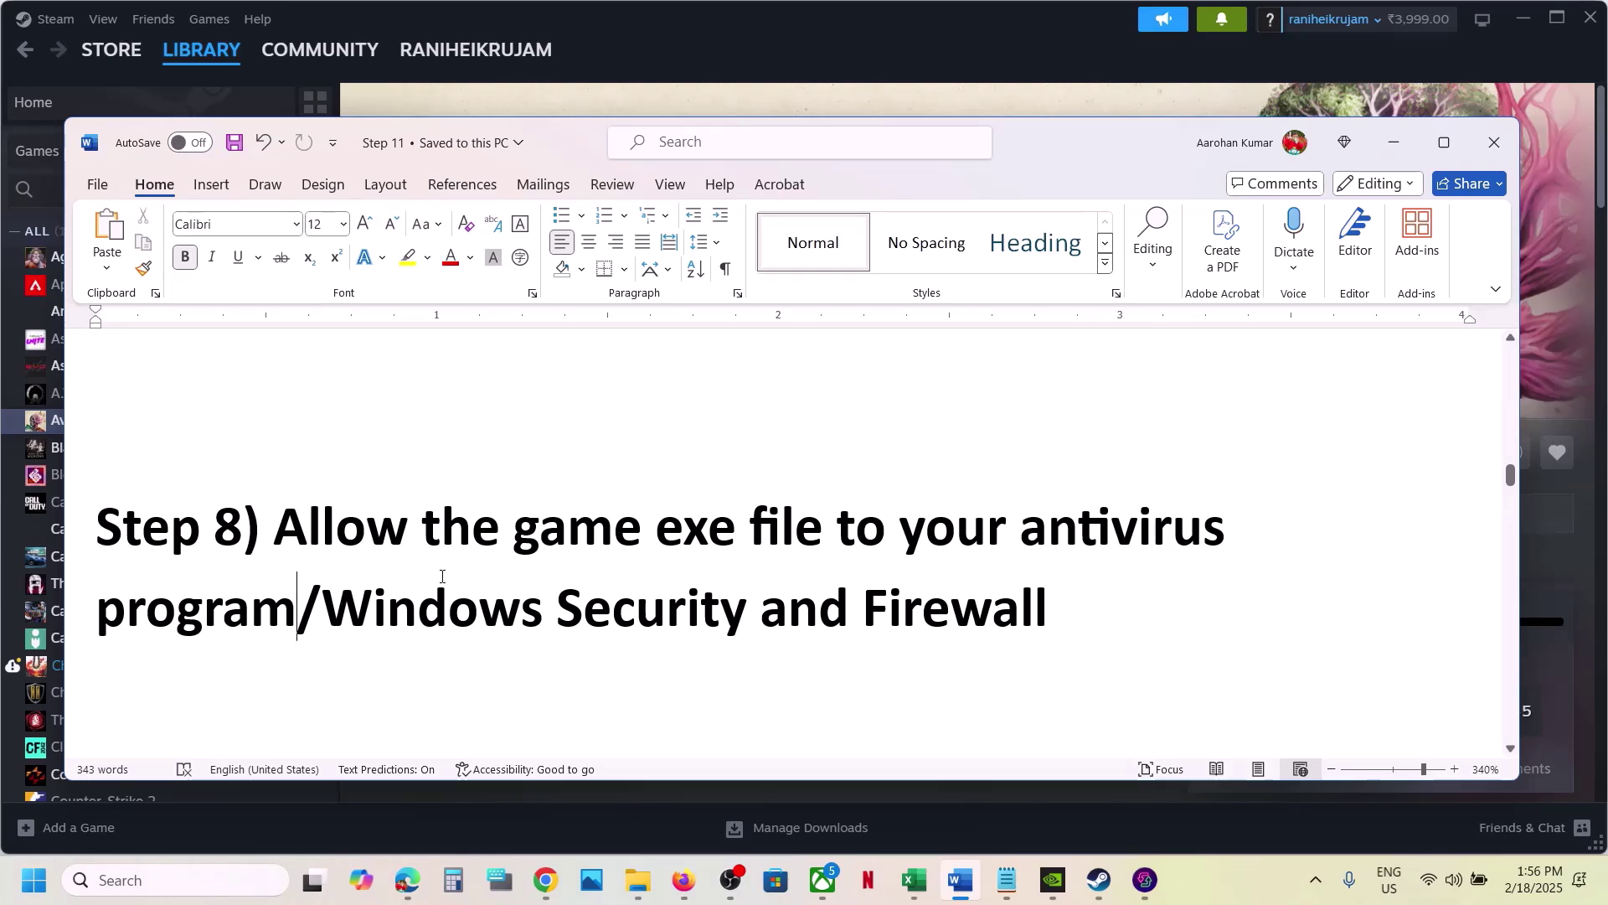
drag(277, 526, 1048, 621)
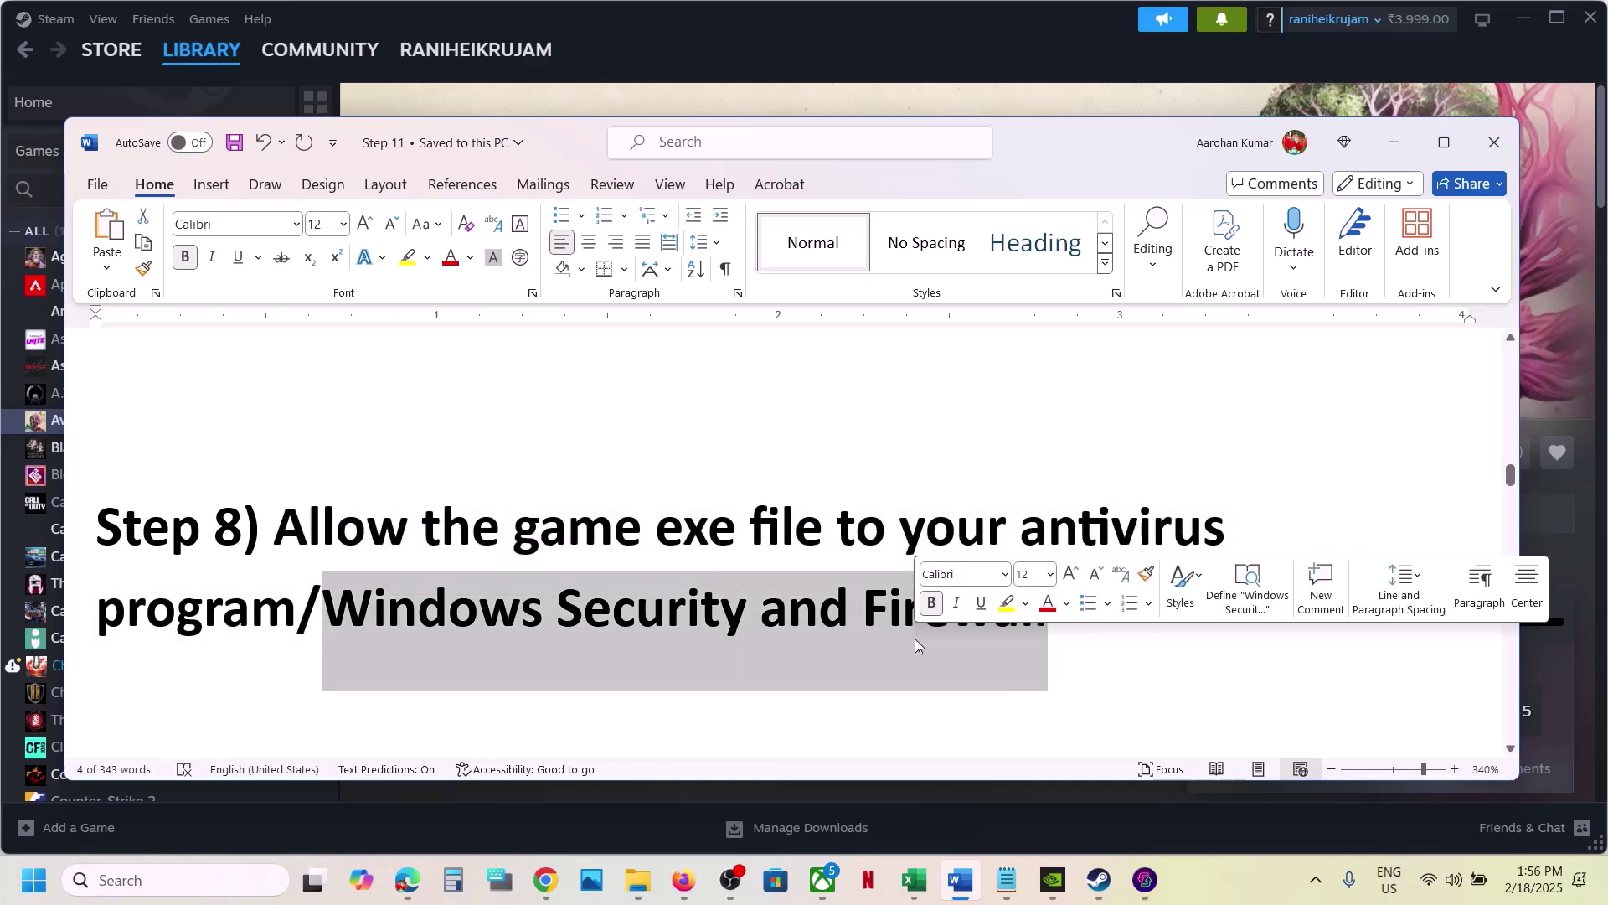
Open the list of apps allowed through Controlled folder access in Windows Security's ransomware protection.
key(super+i)
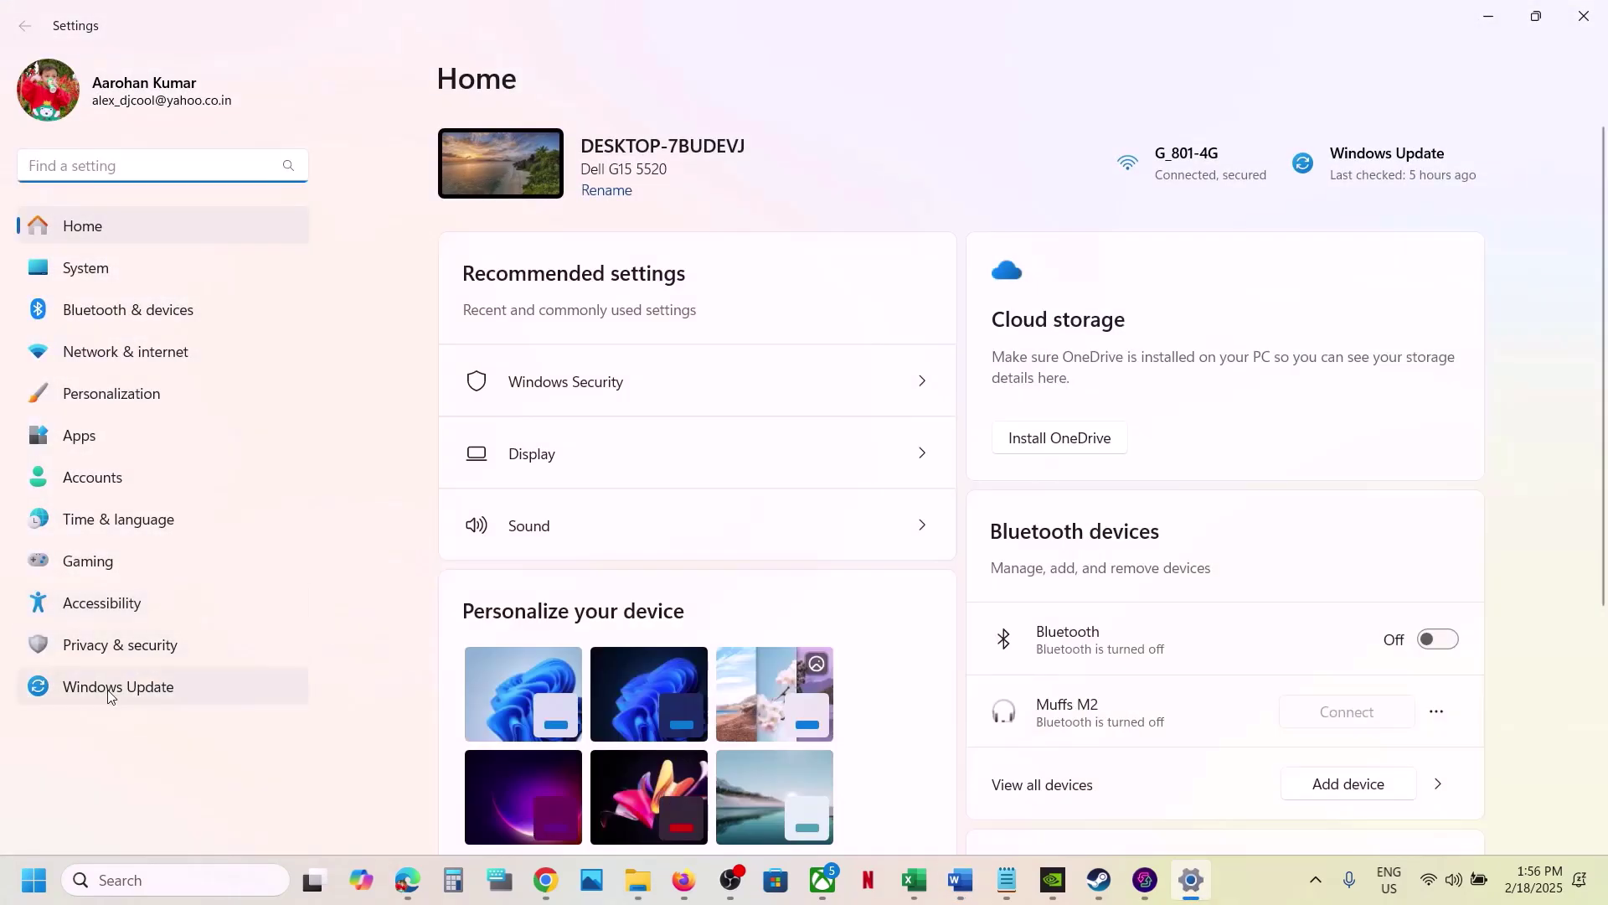
click(109, 647)
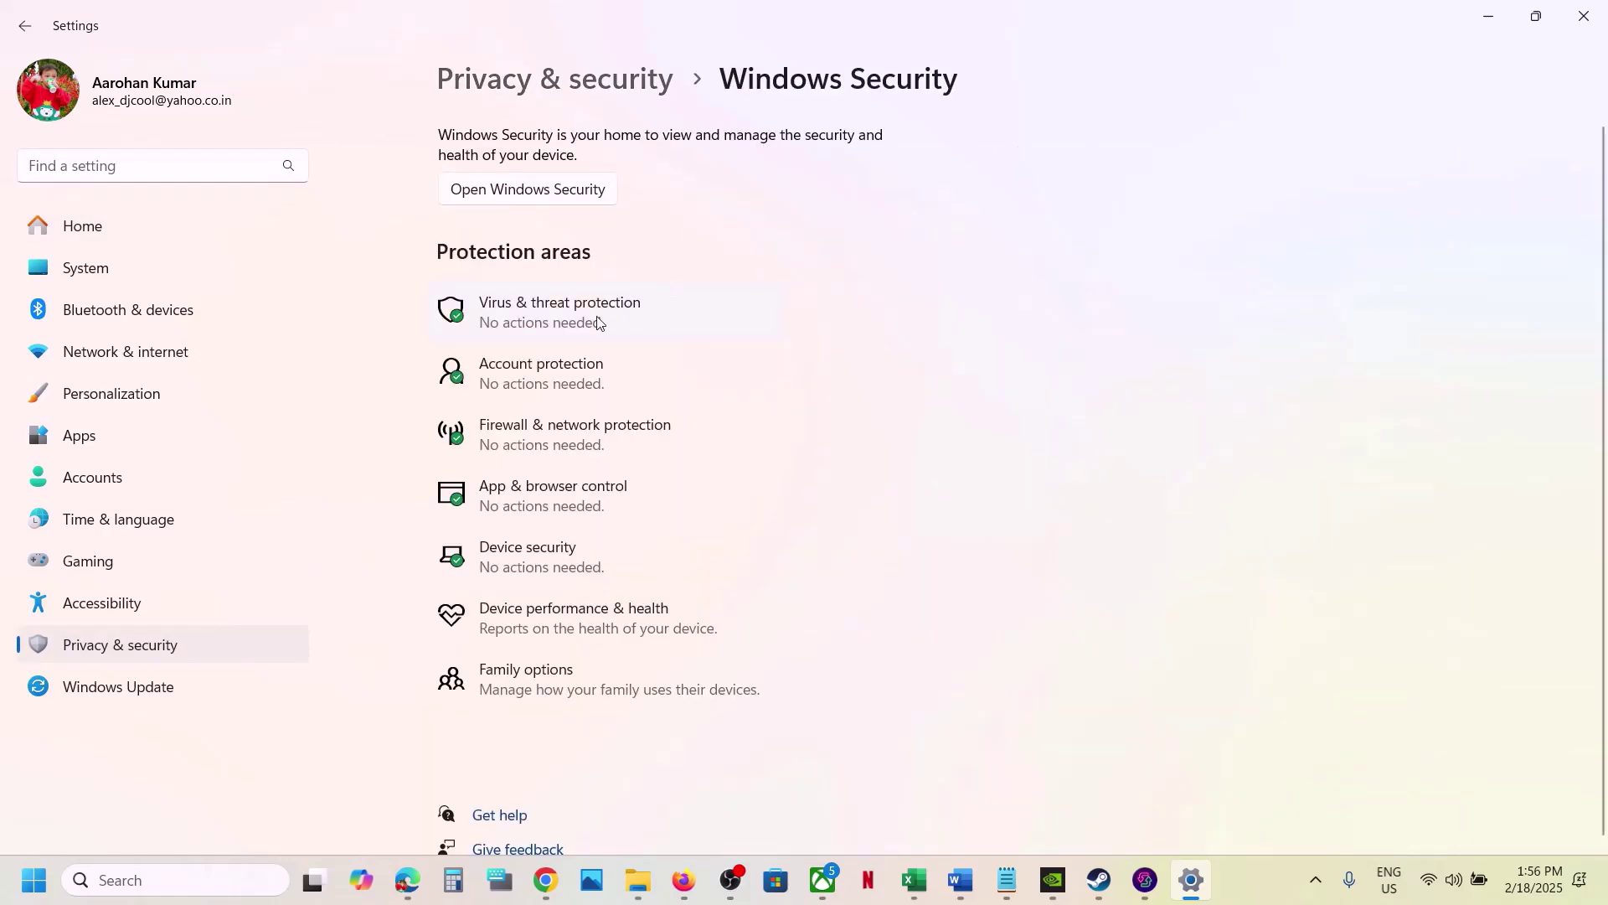
click(598, 323)
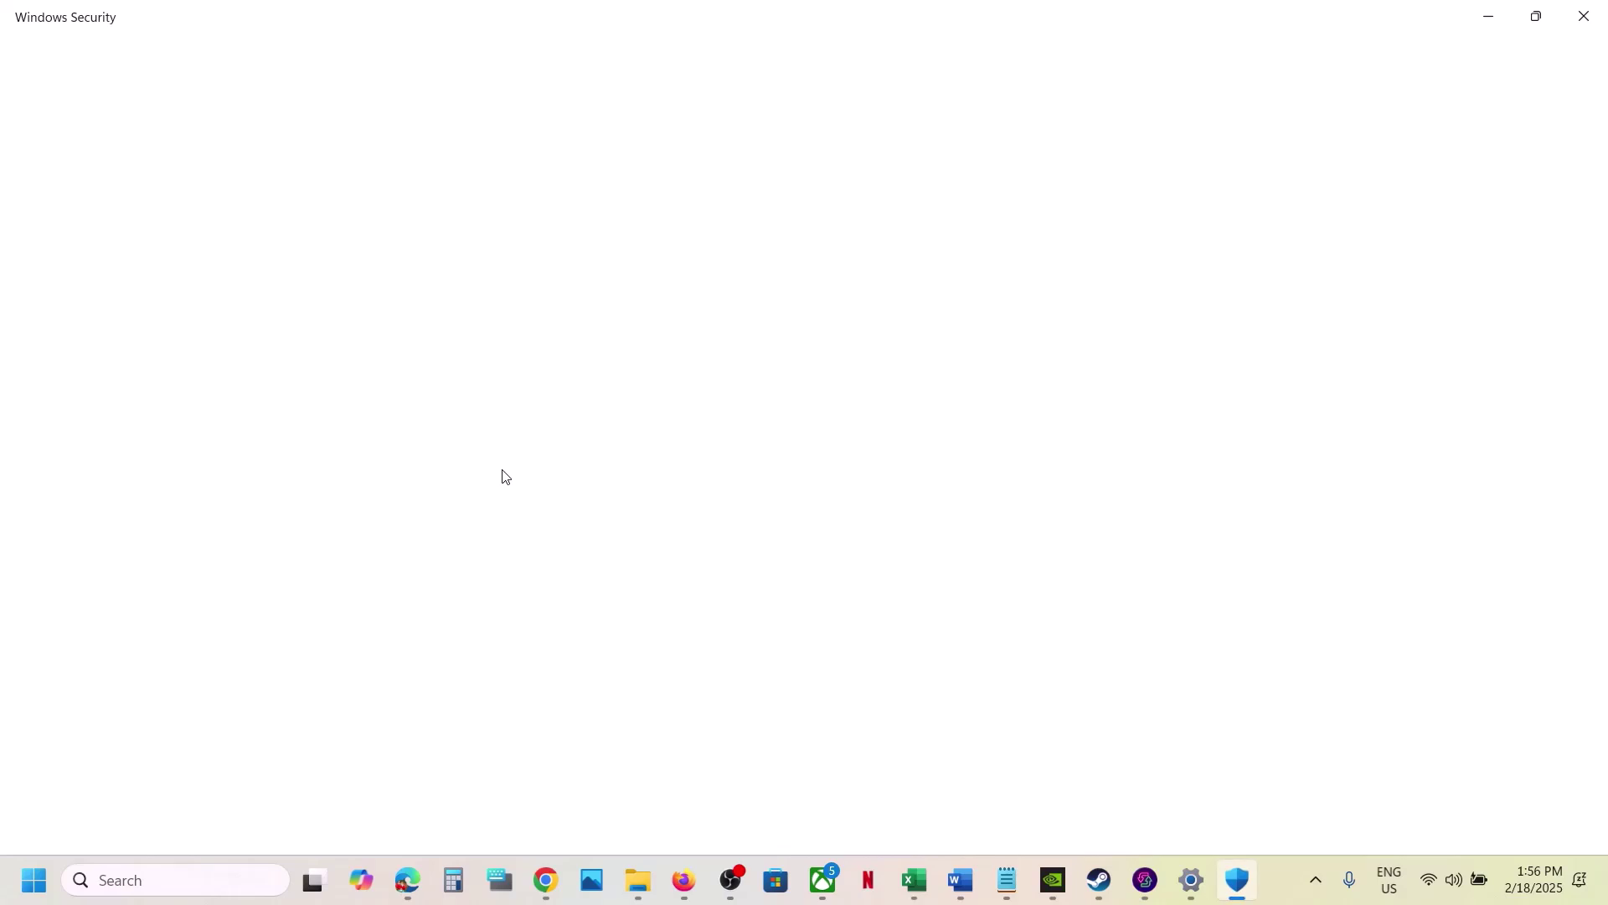
scroll(502, 474, down, 3)
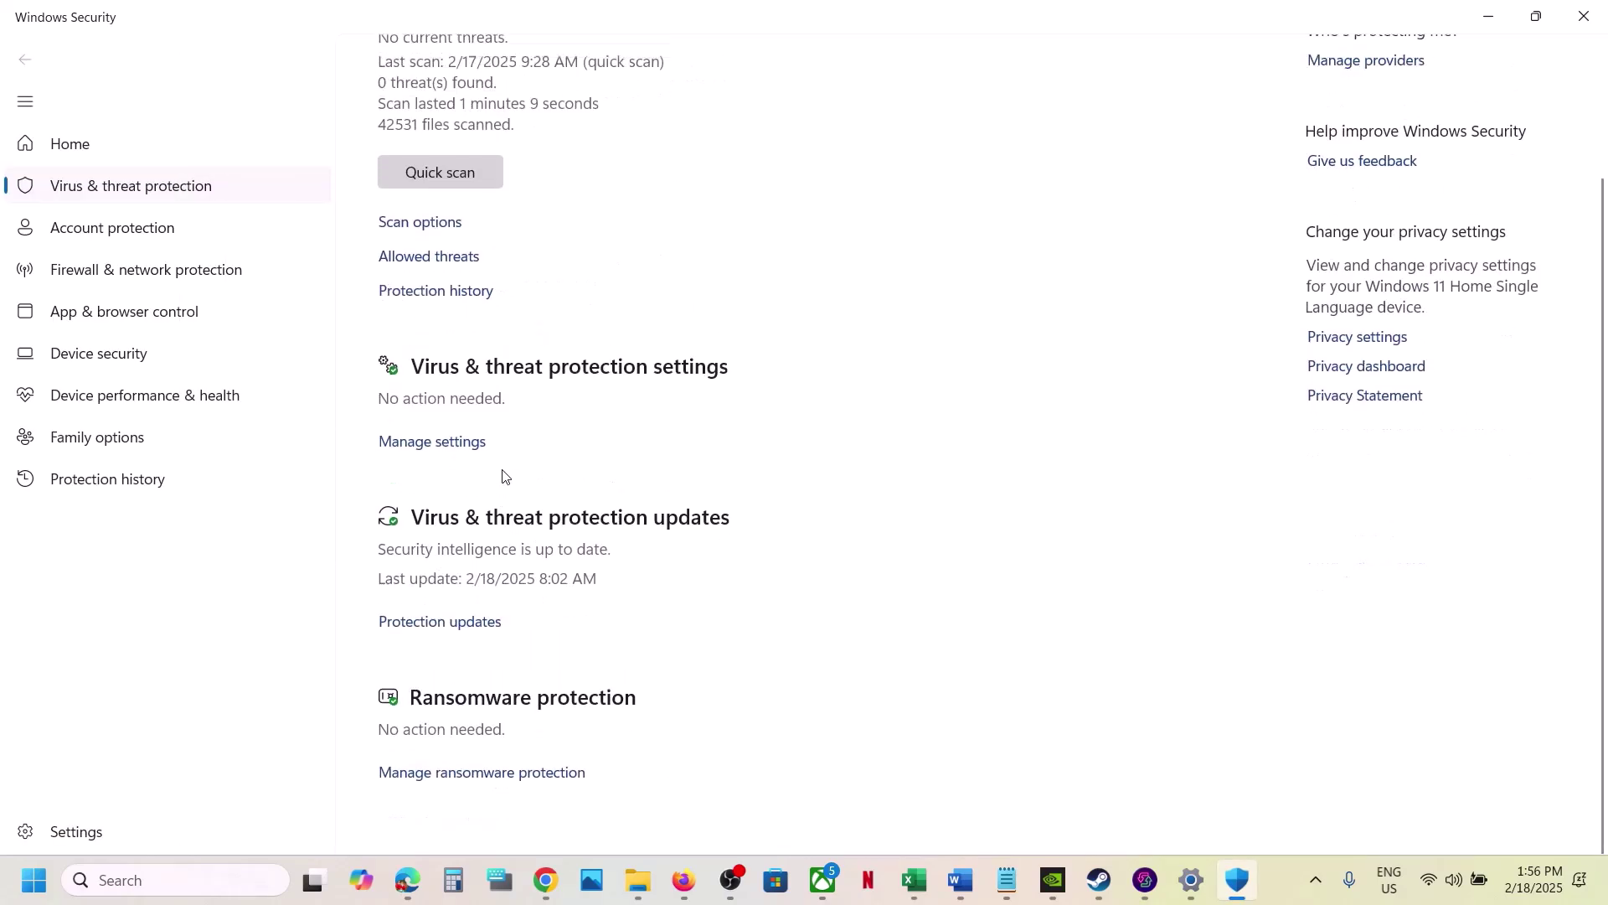
click(512, 783)
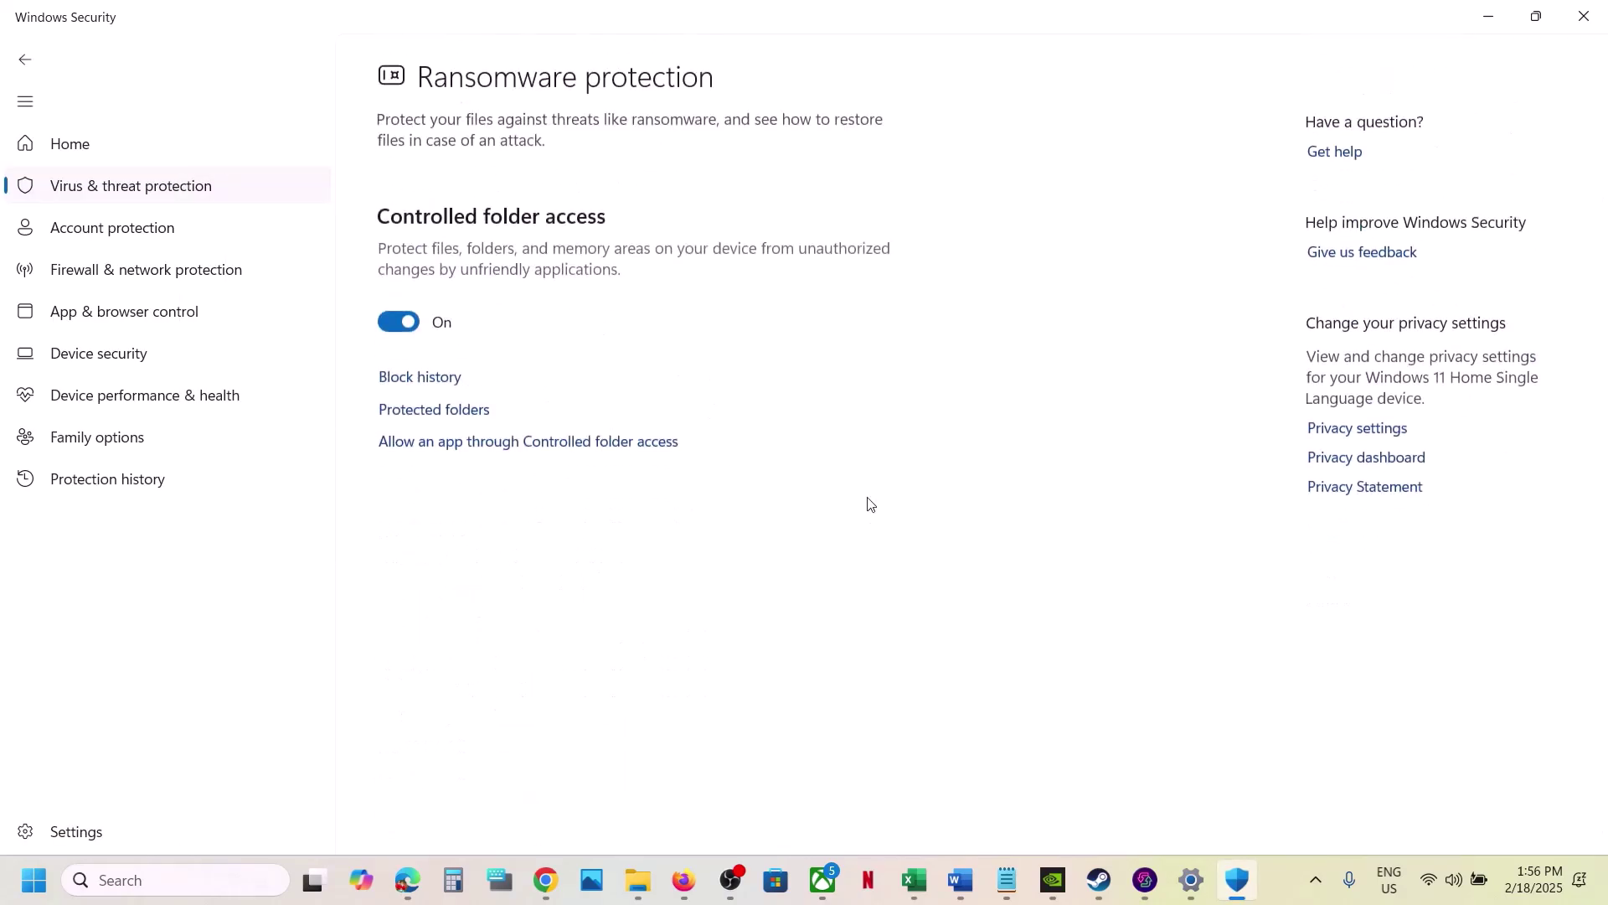
click(533, 442)
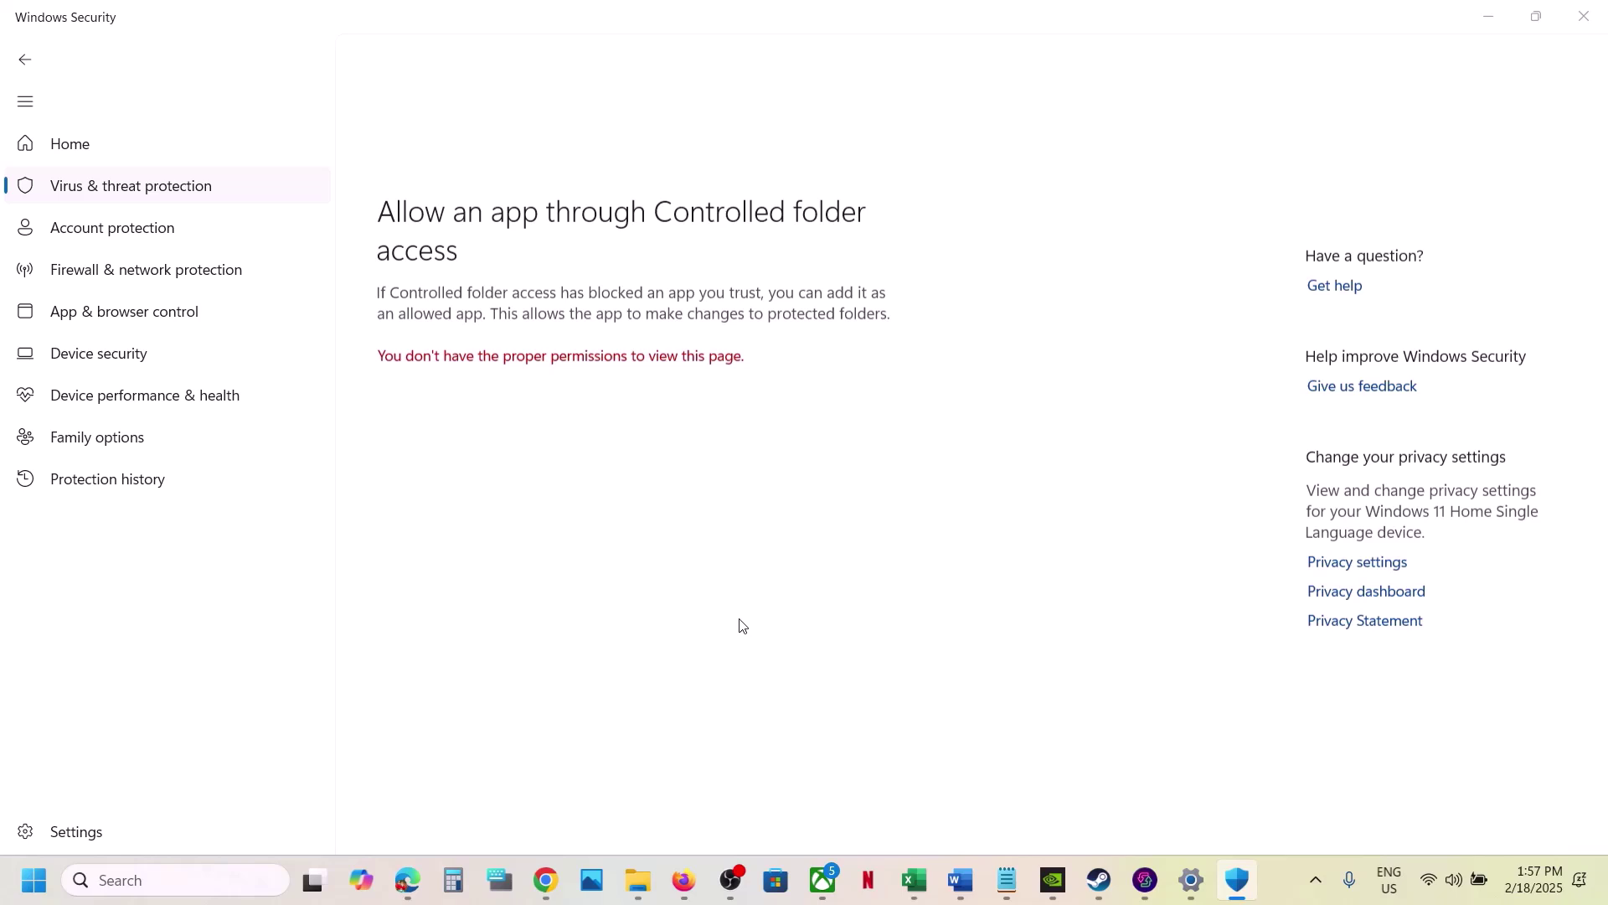
scroll(586, 377, down, 3)
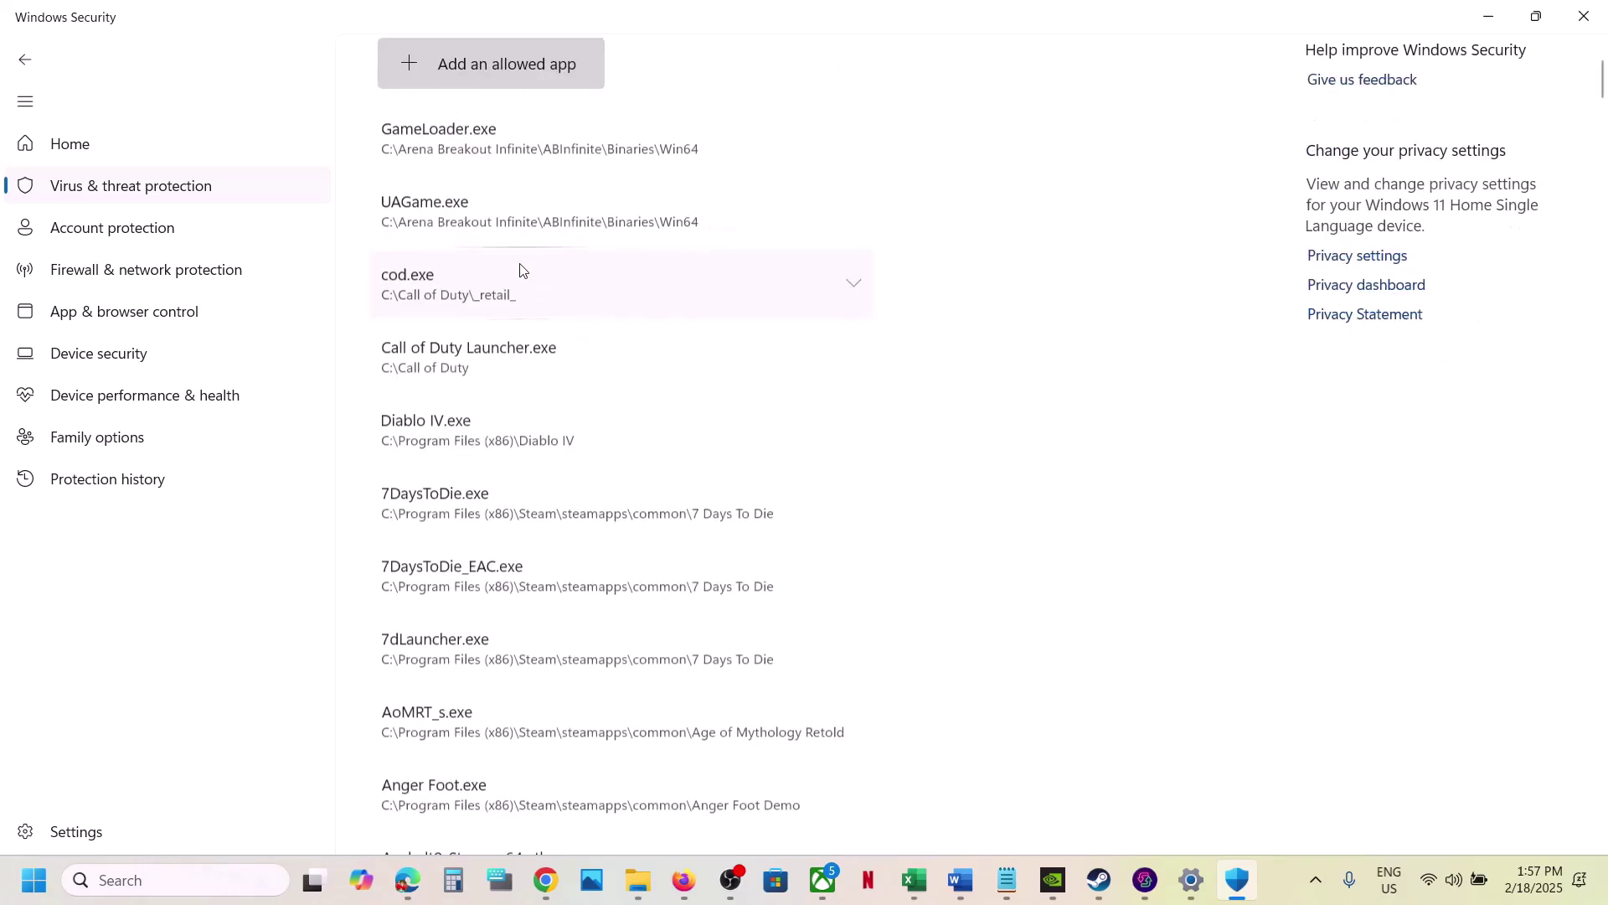
Add Avowed-Win64-Shipping from the Win64 folder as an allowed app for Controlled folder access.
click(479, 79)
click(504, 146)
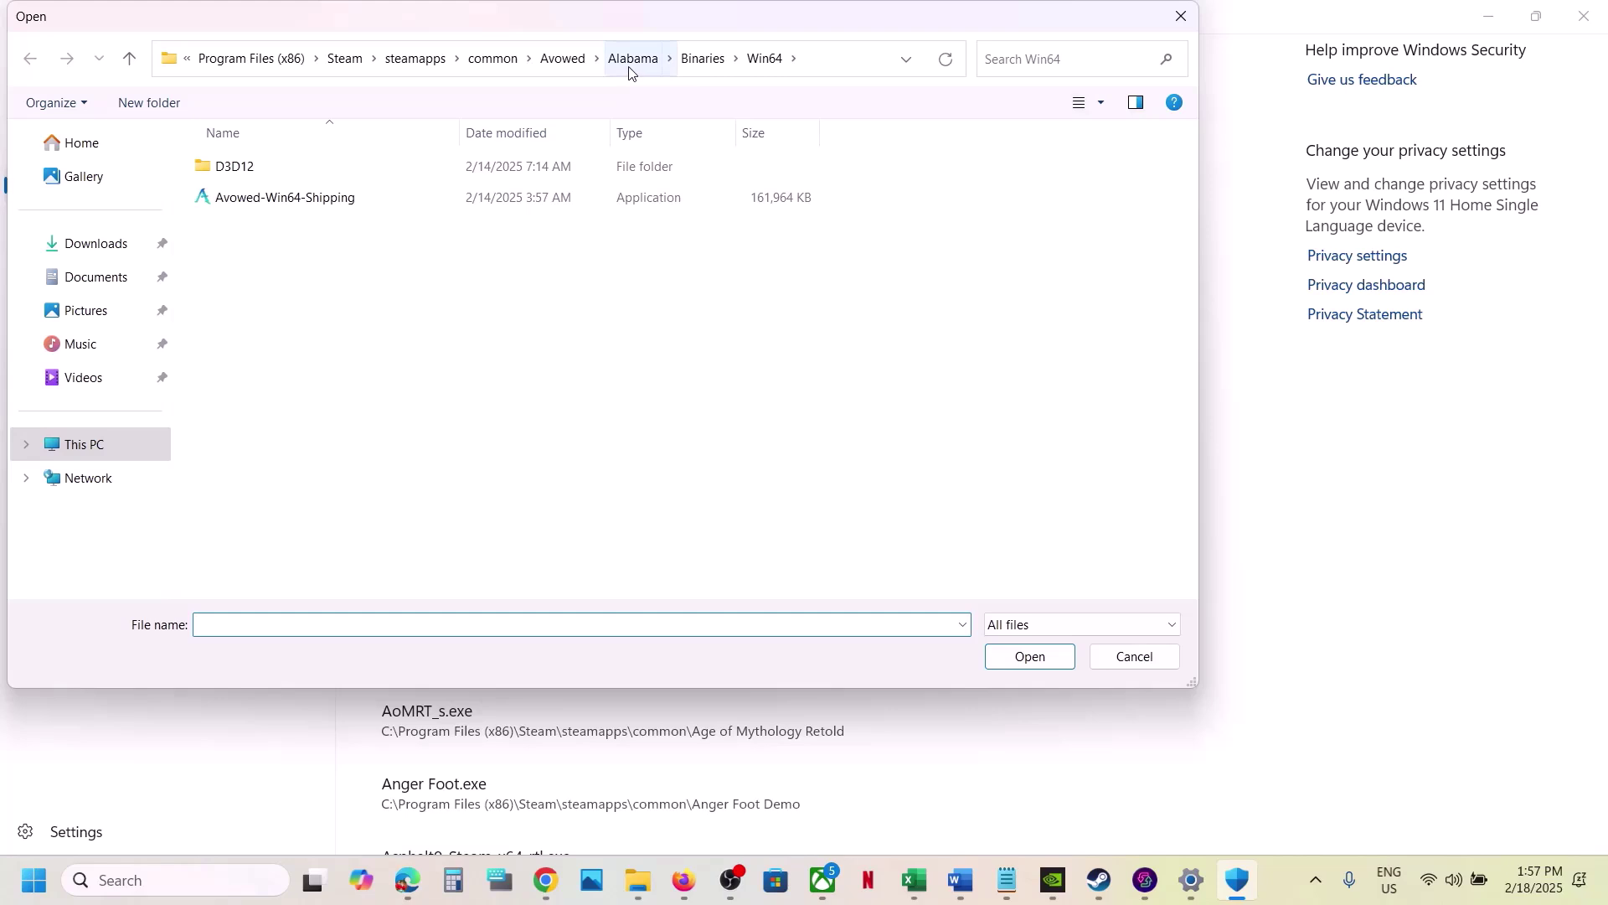
click(341, 203)
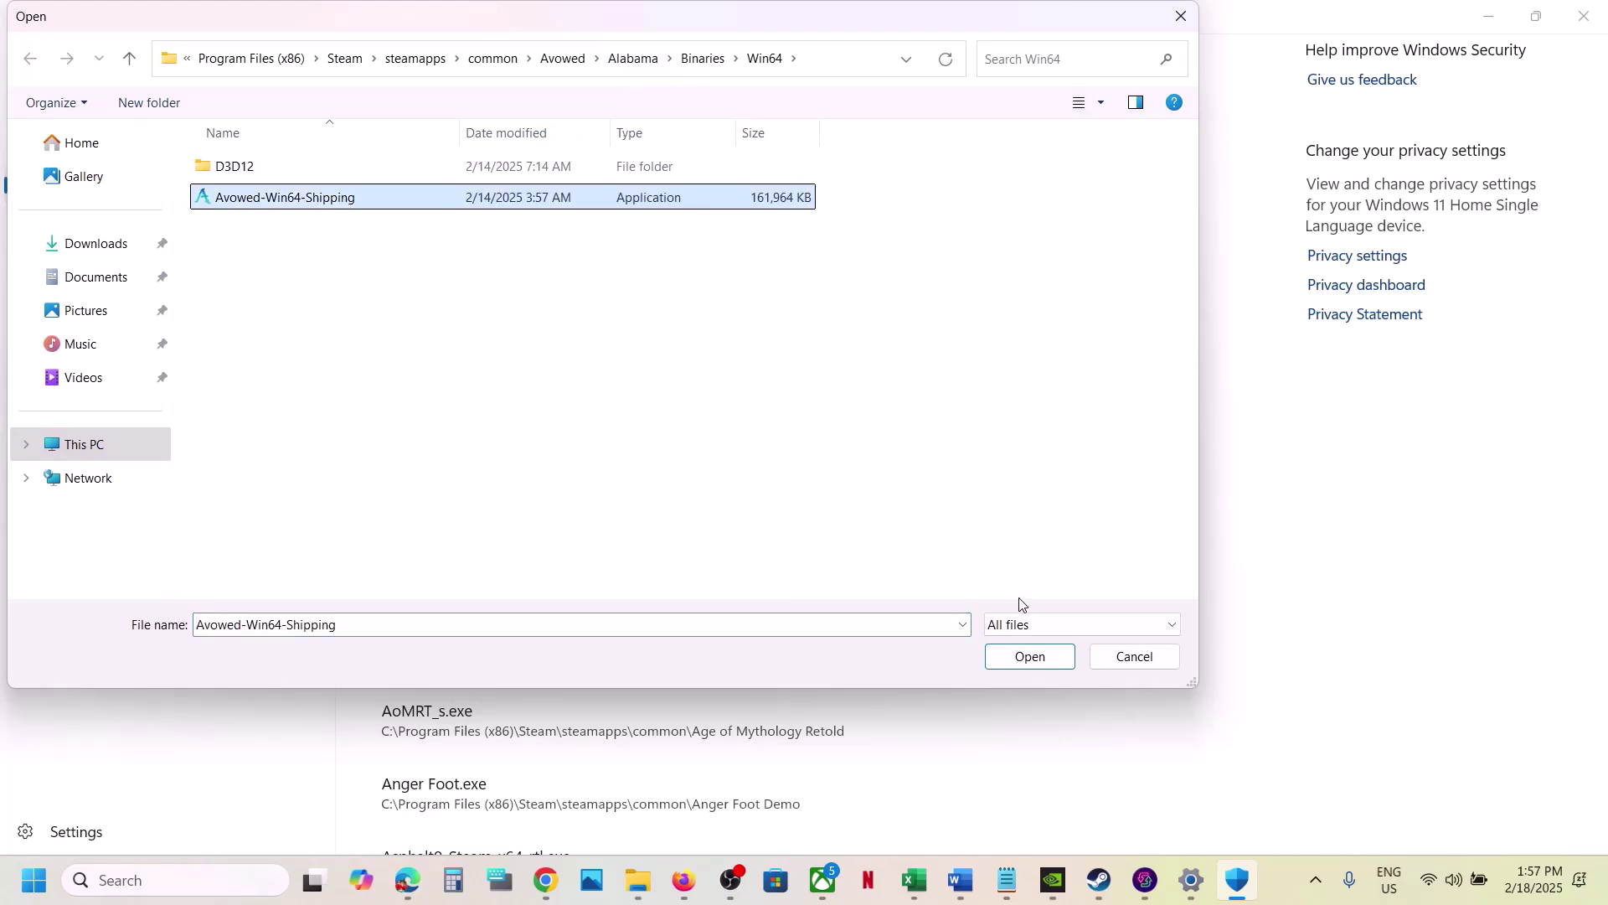
click(1028, 656)
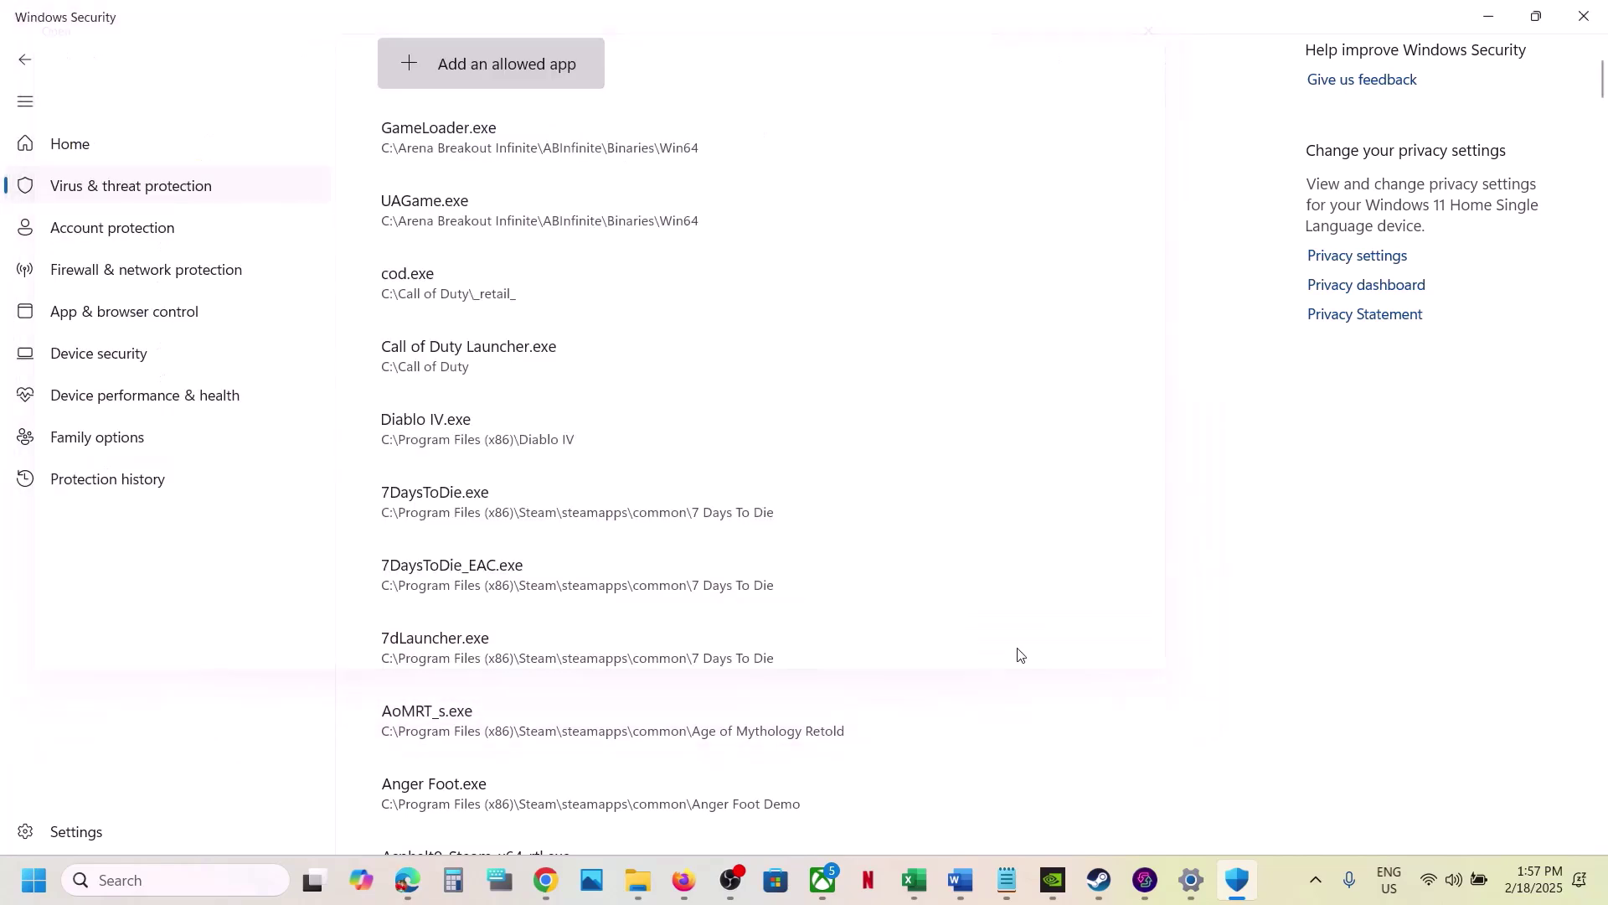
Add the Avowed application from the main Avowed folder as another allowed app for Controlled folder access.
click(491, 87)
click(537, 154)
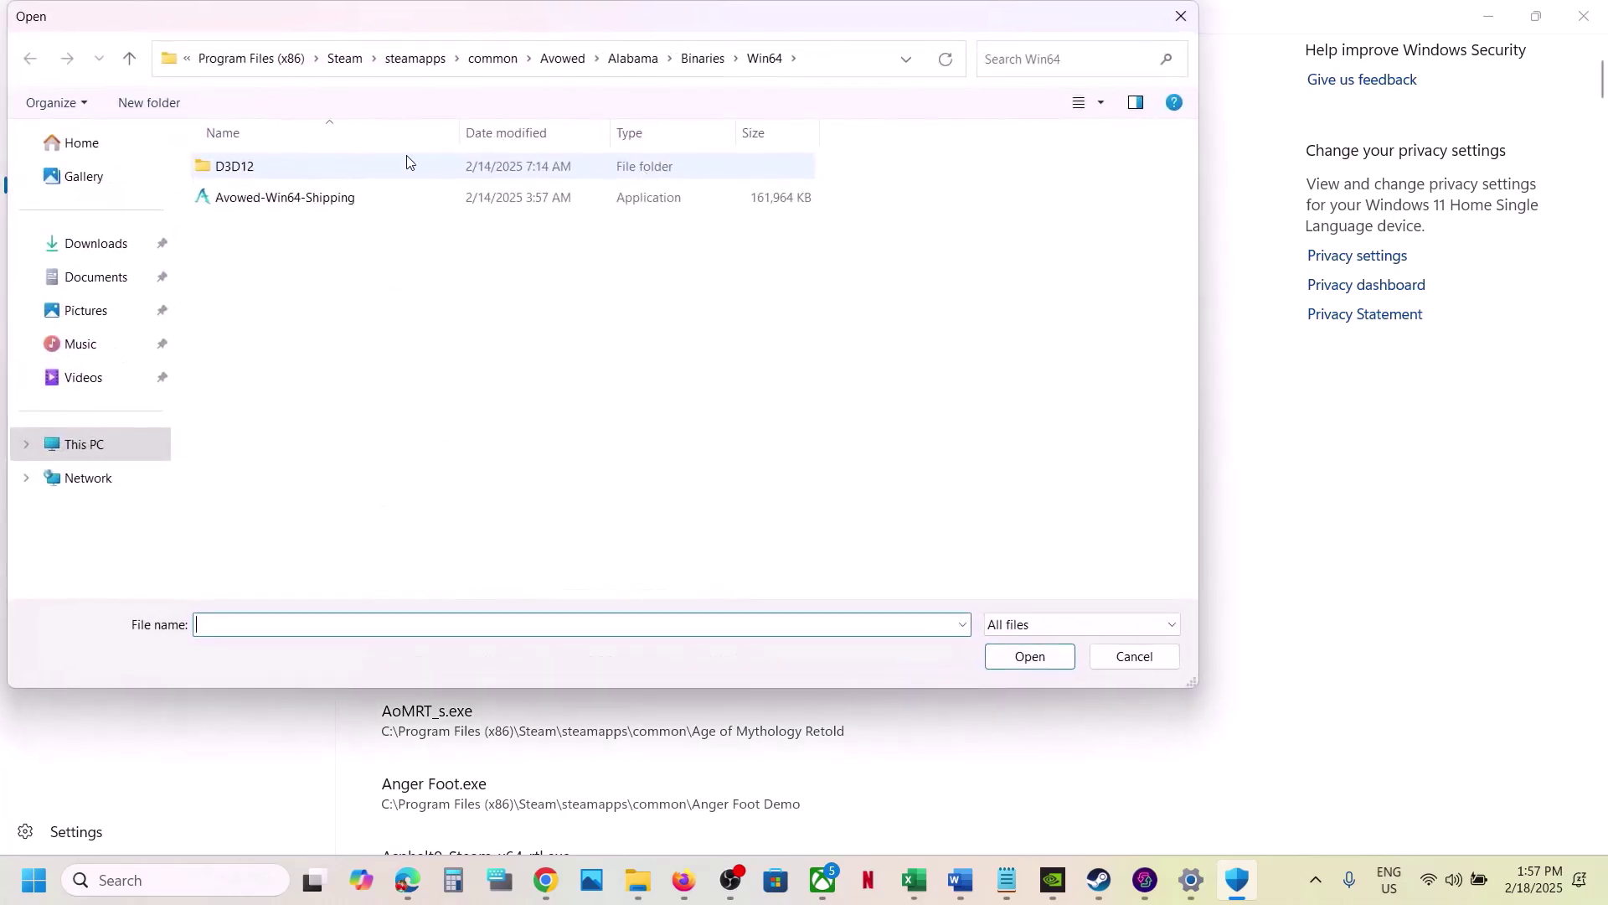
click(130, 59)
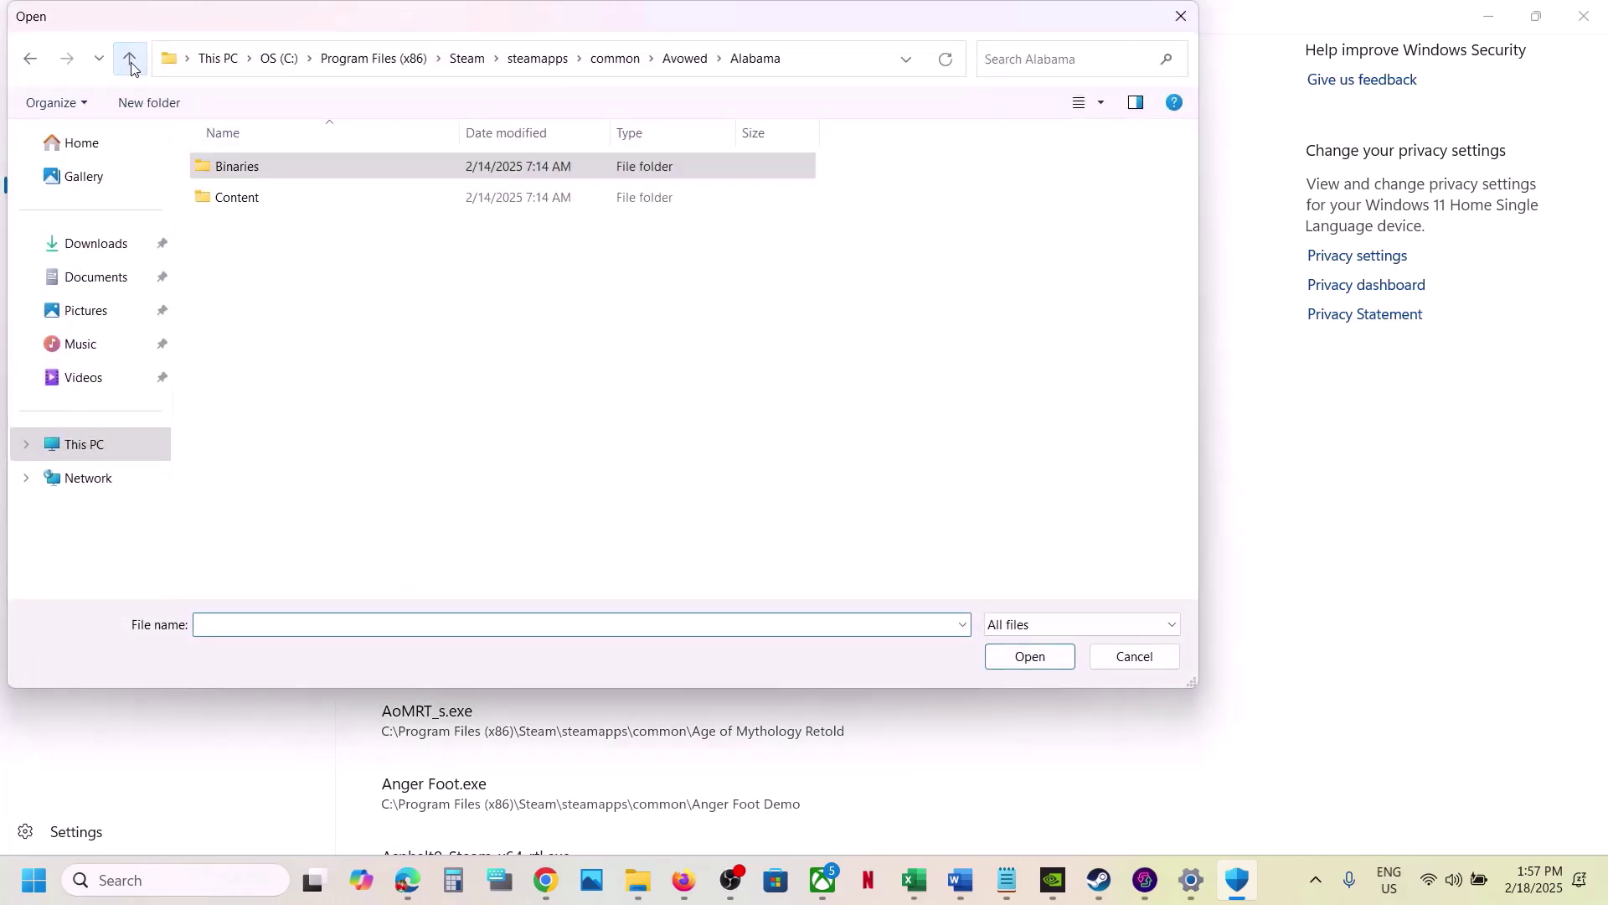
click(130, 60)
click(302, 323)
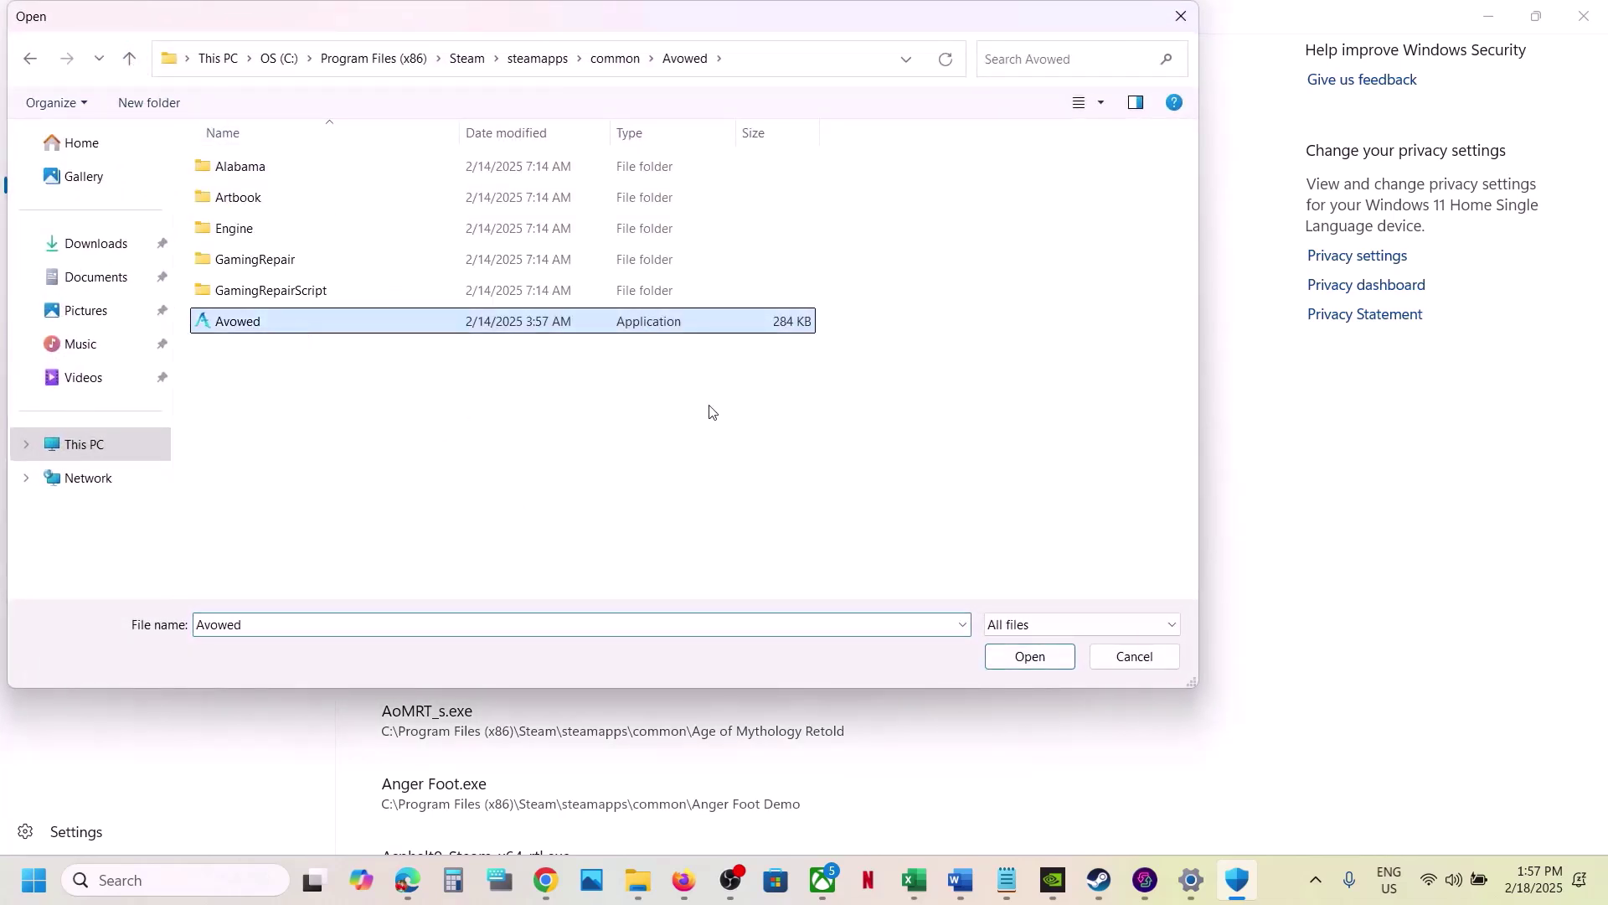
click(1019, 665)
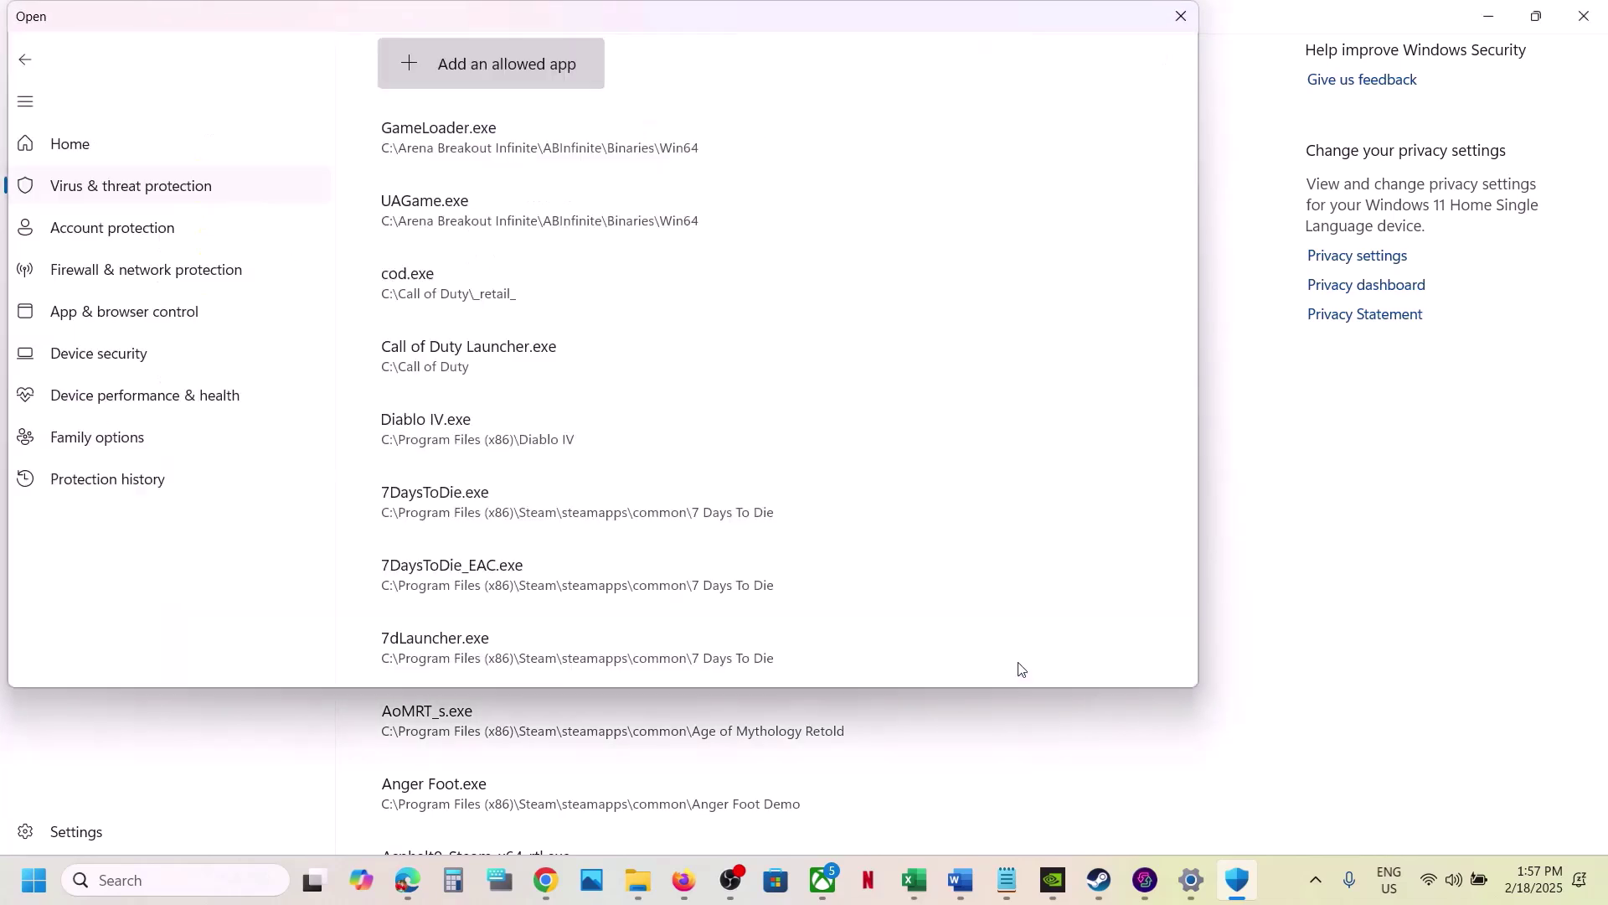
Open the Windows Defender Firewall allowed apps list from Control Panel's System and Security section.
click(237, 882)
text(control)
key(Return)
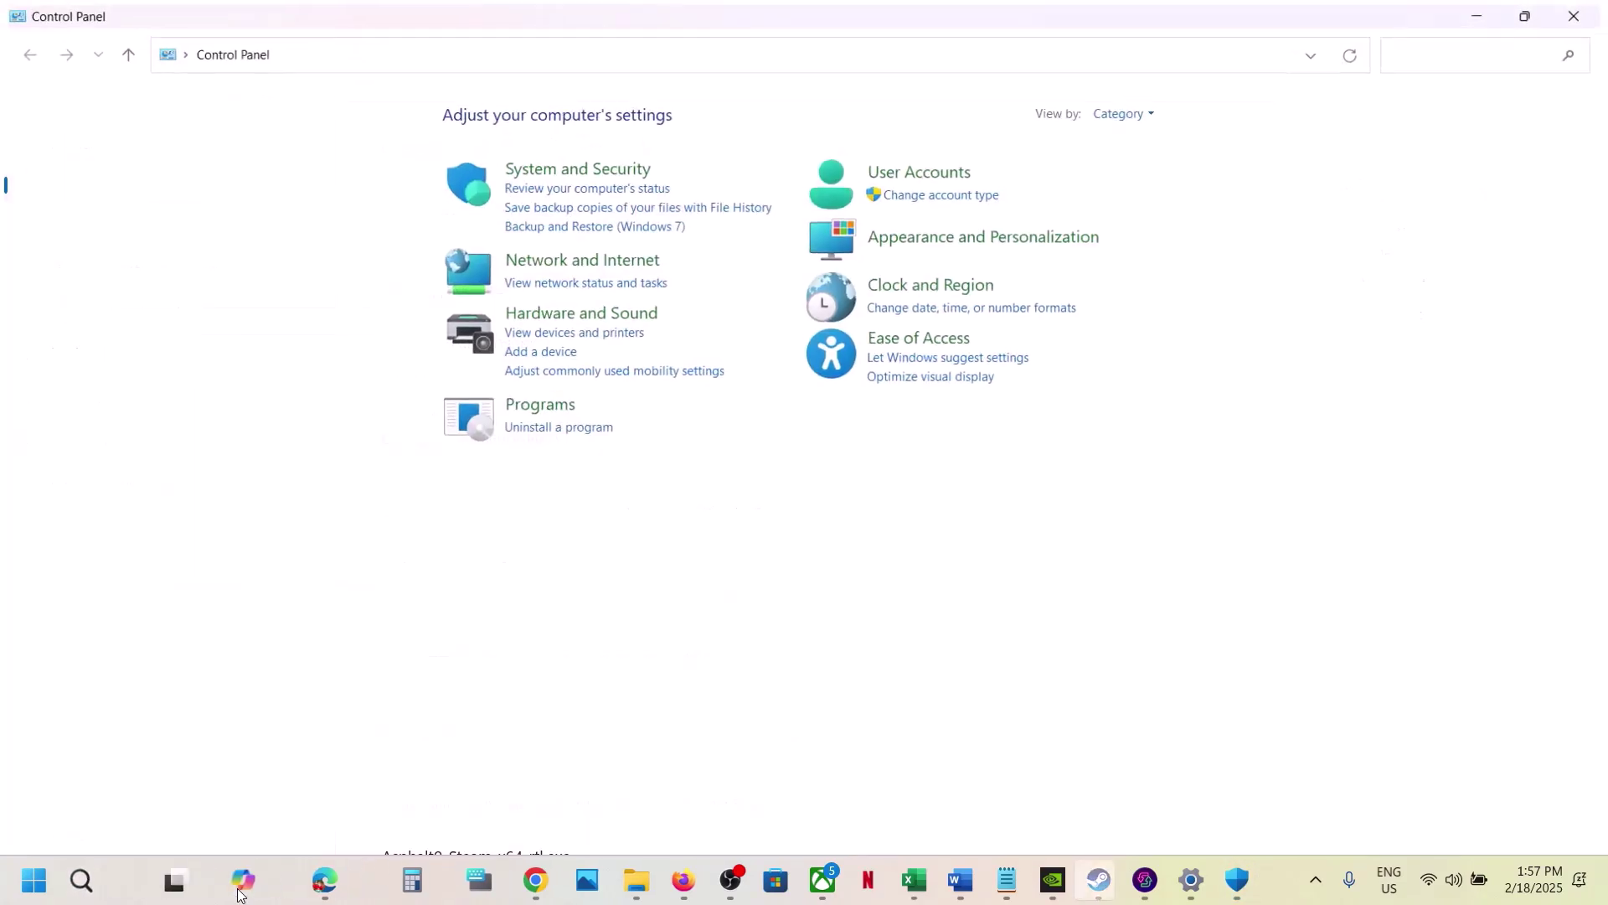
click(540, 165)
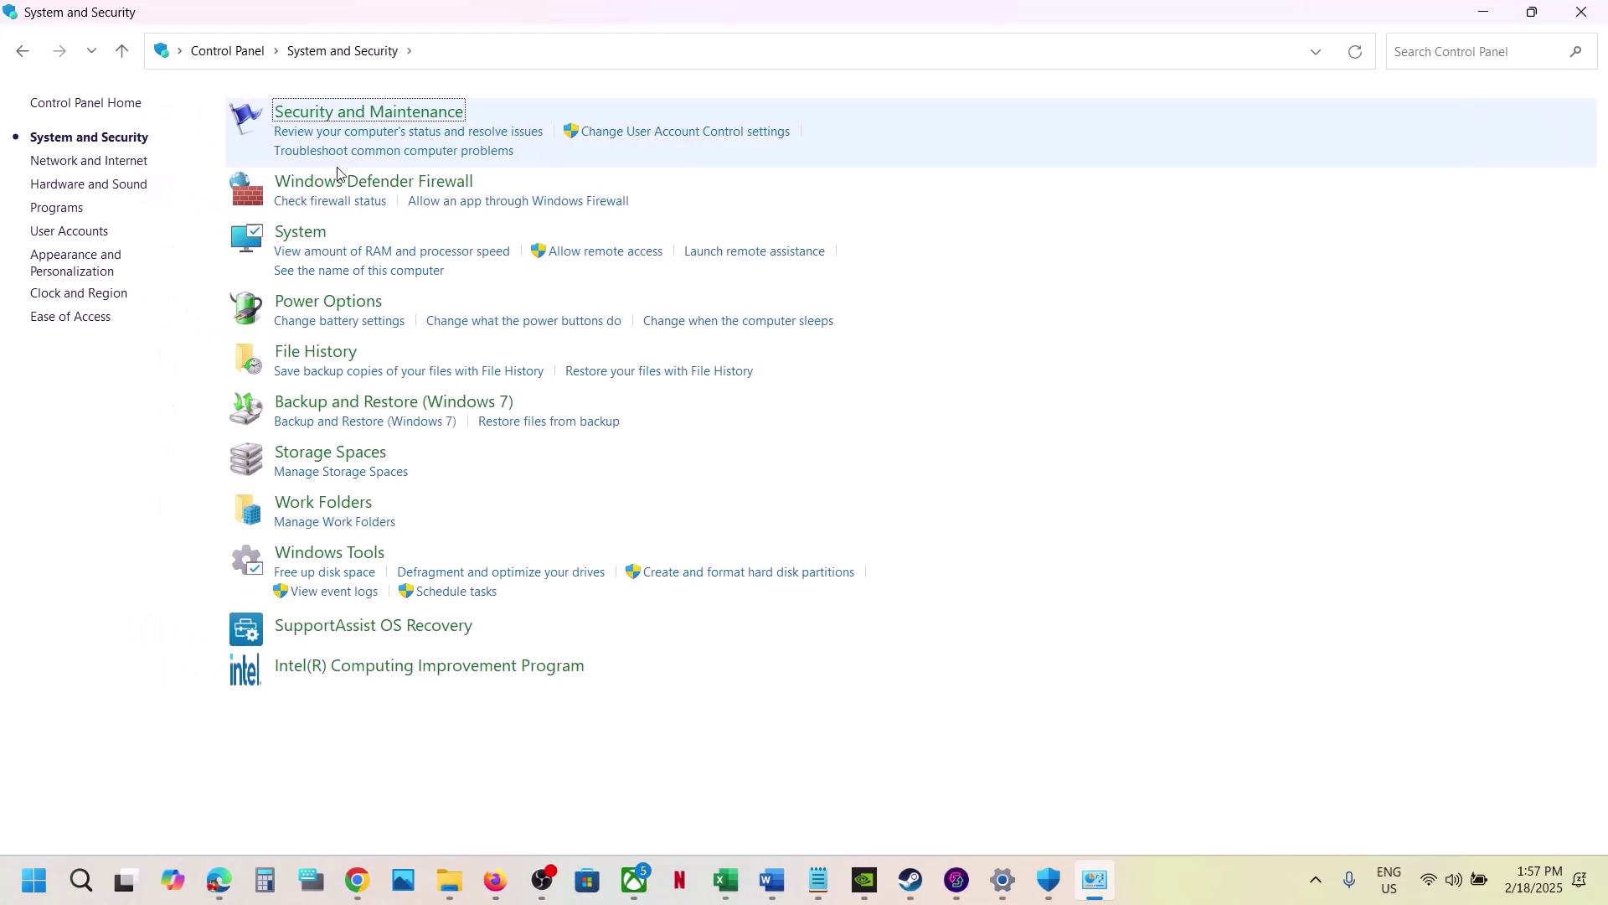
click(399, 183)
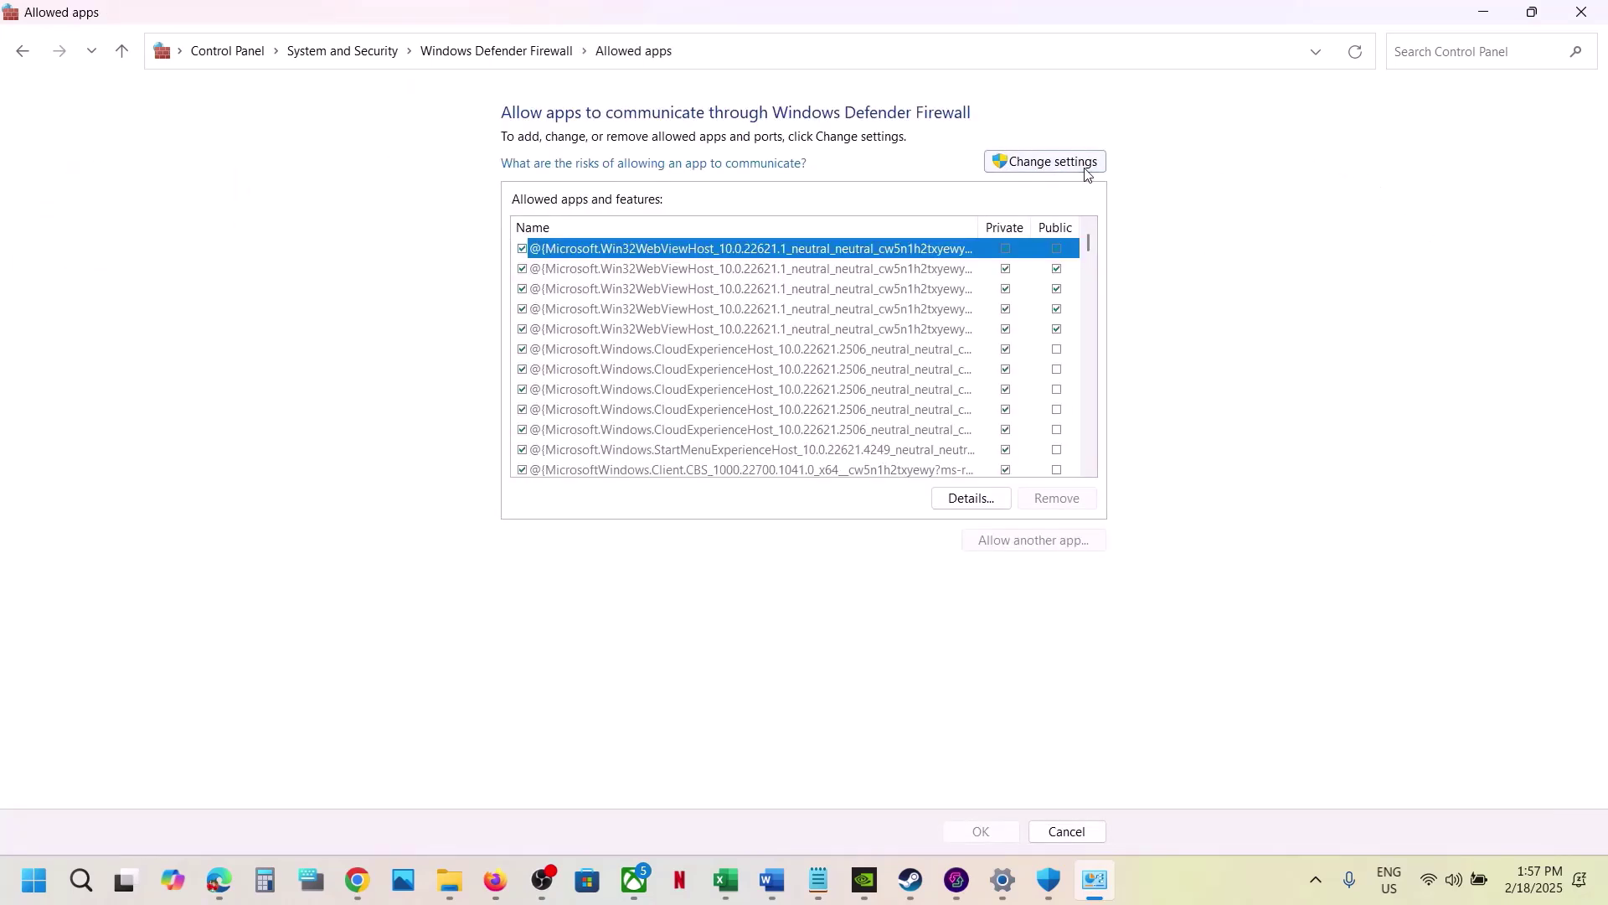
Try to add Avowed-Win64-Shipping from the Win64 folder to the firewall's allowed apps.
click(1087, 172)
click(1048, 542)
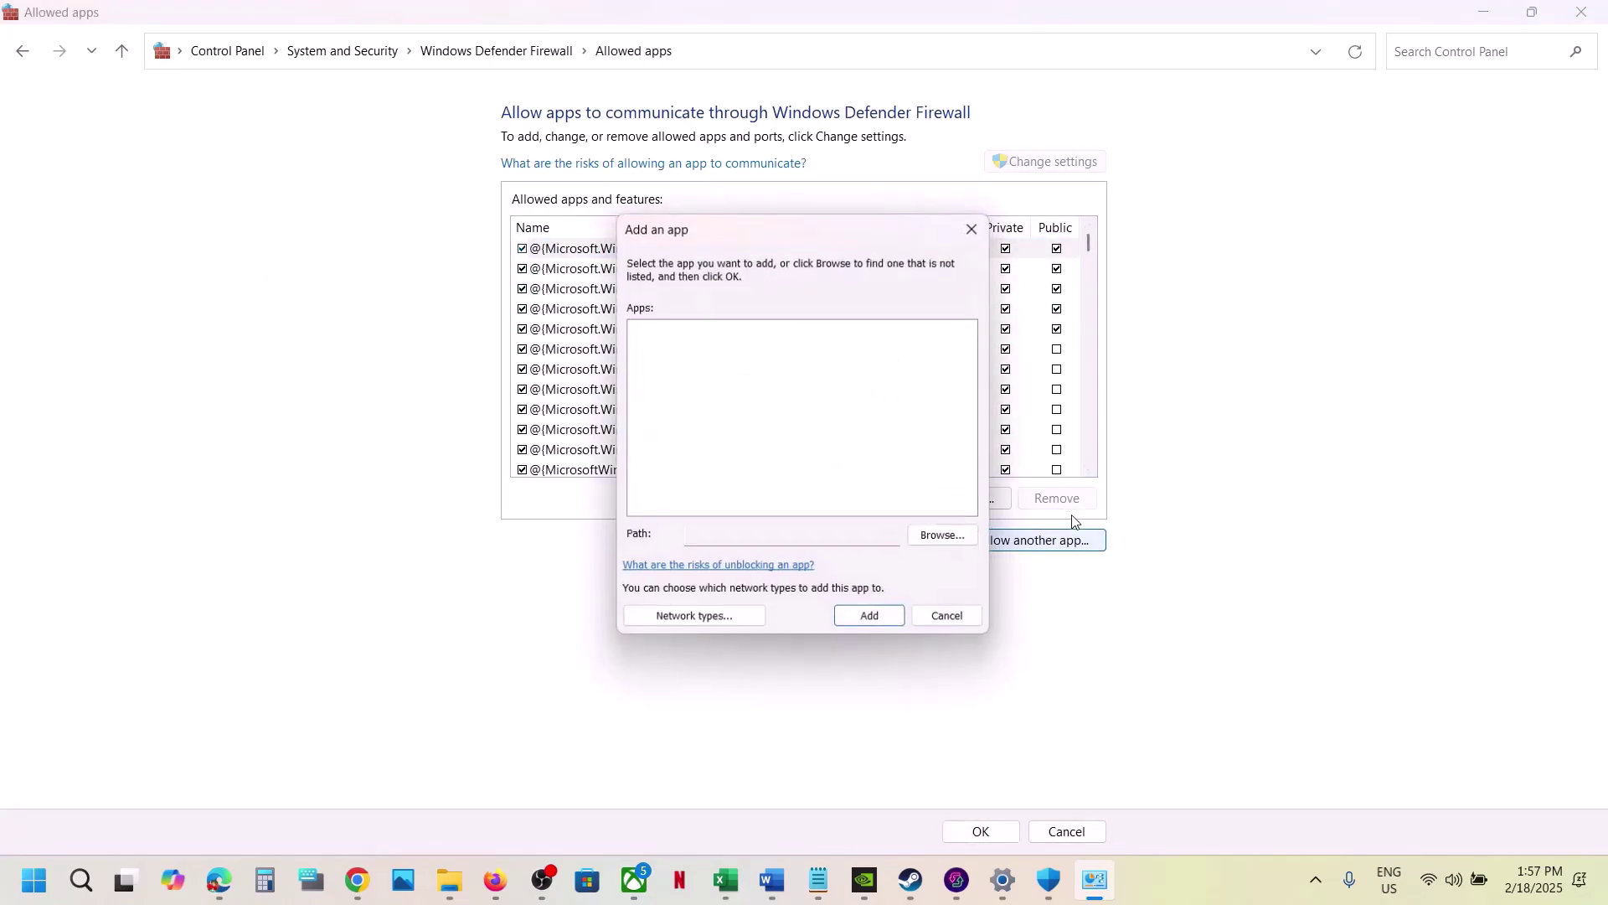
click(941, 540)
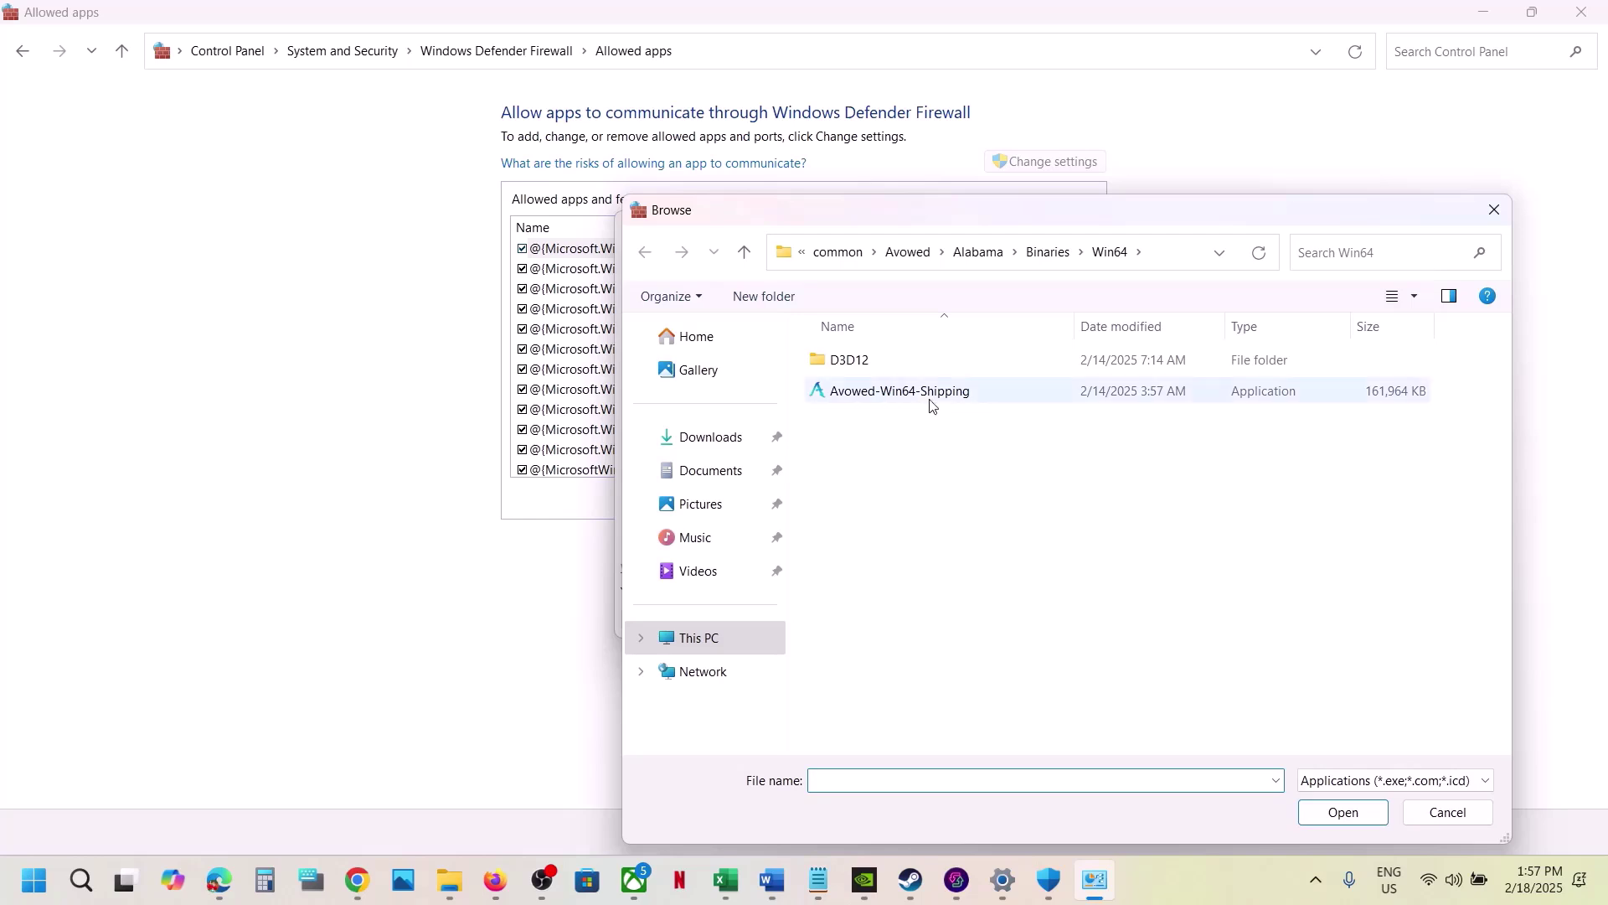
click(923, 400)
click(1360, 814)
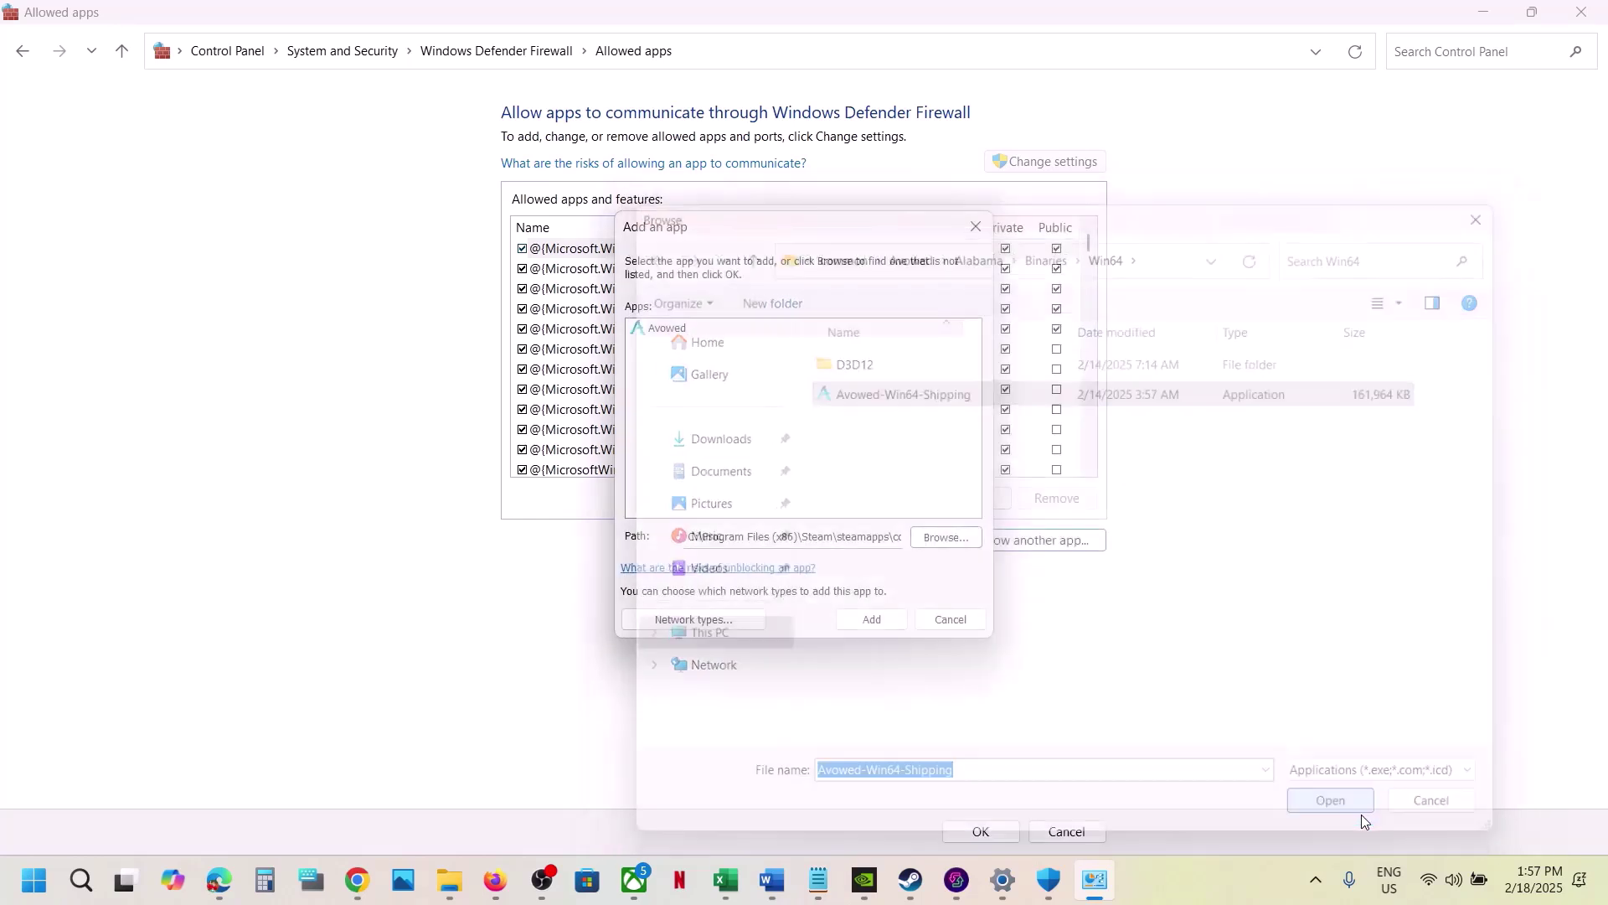
click(871, 619)
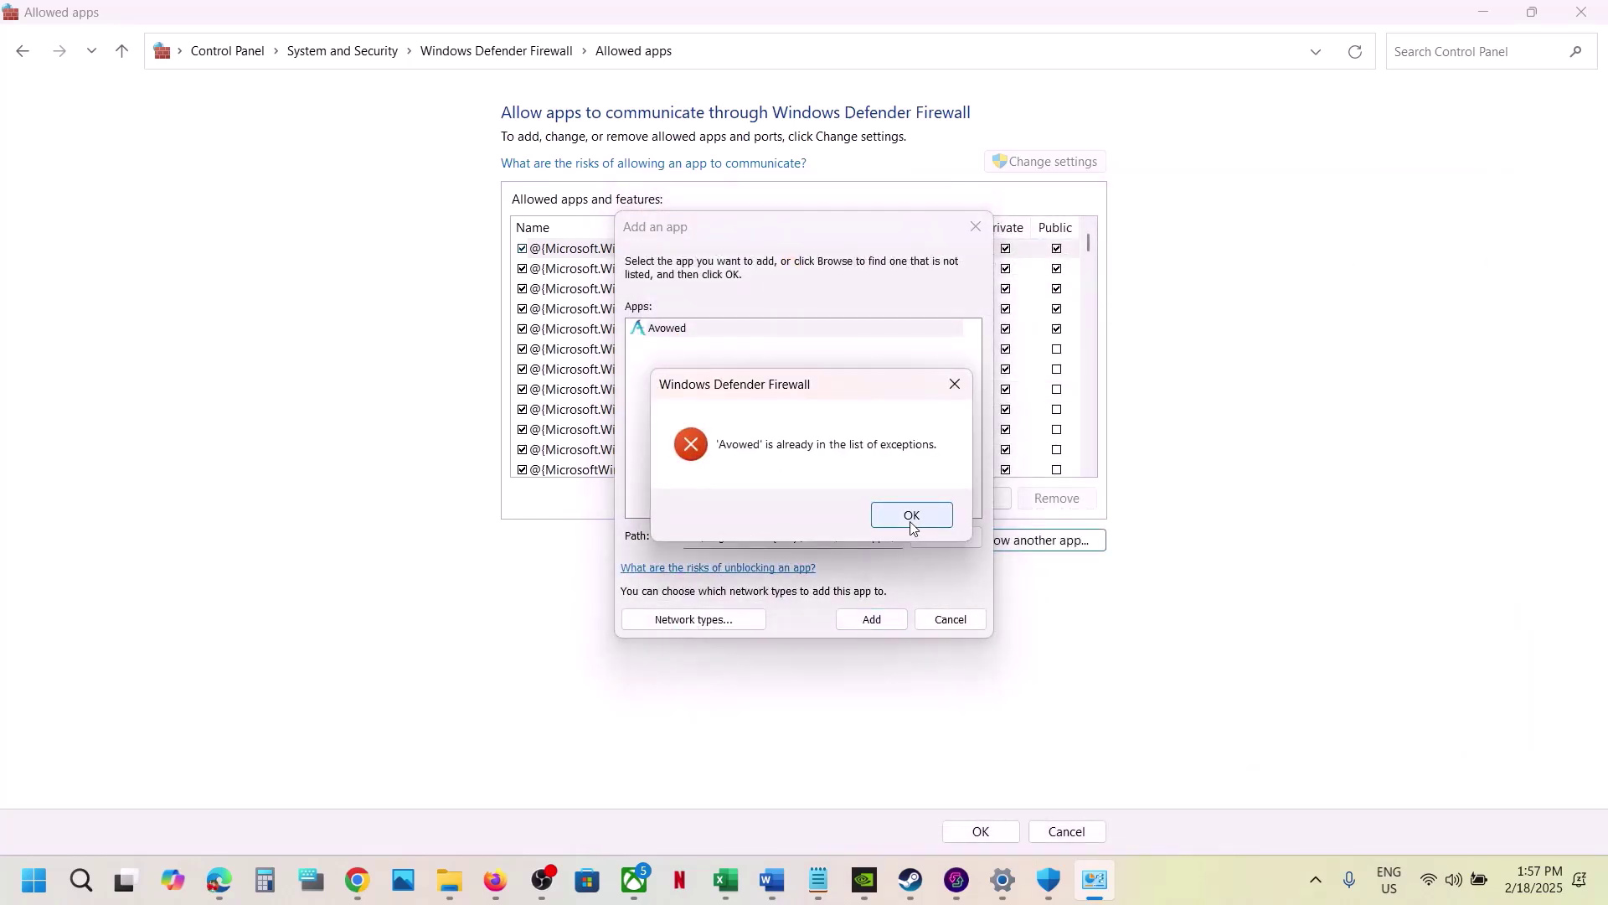
click(926, 519)
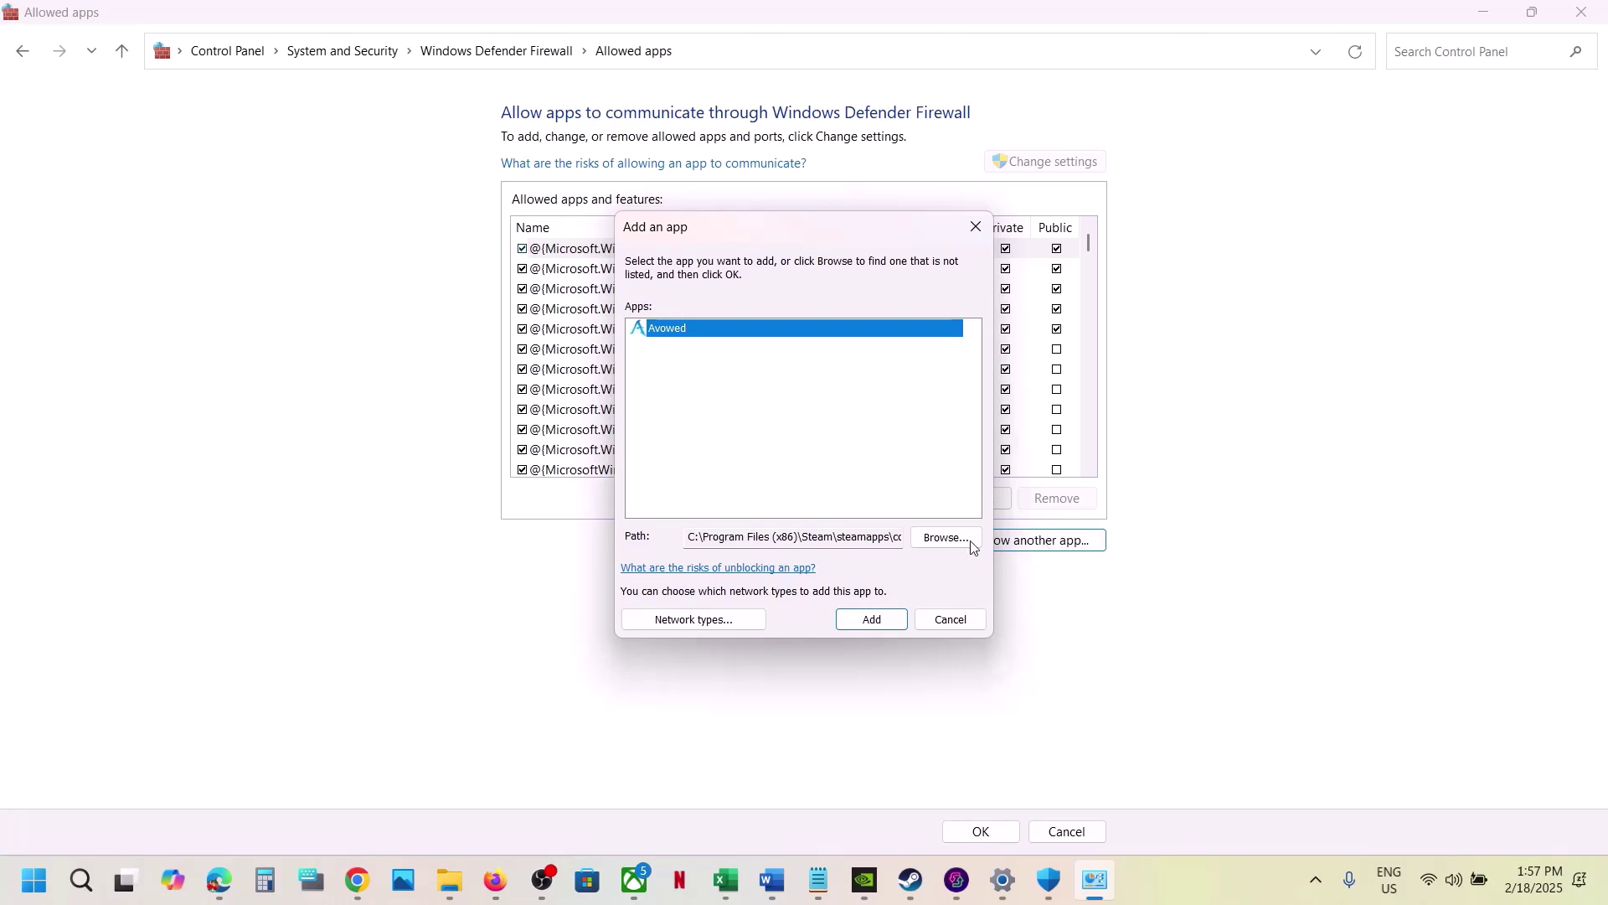
Try to add the Avowed application from the main Avowed folder to the firewall's allowed apps, and close the add dialog.
click(947, 537)
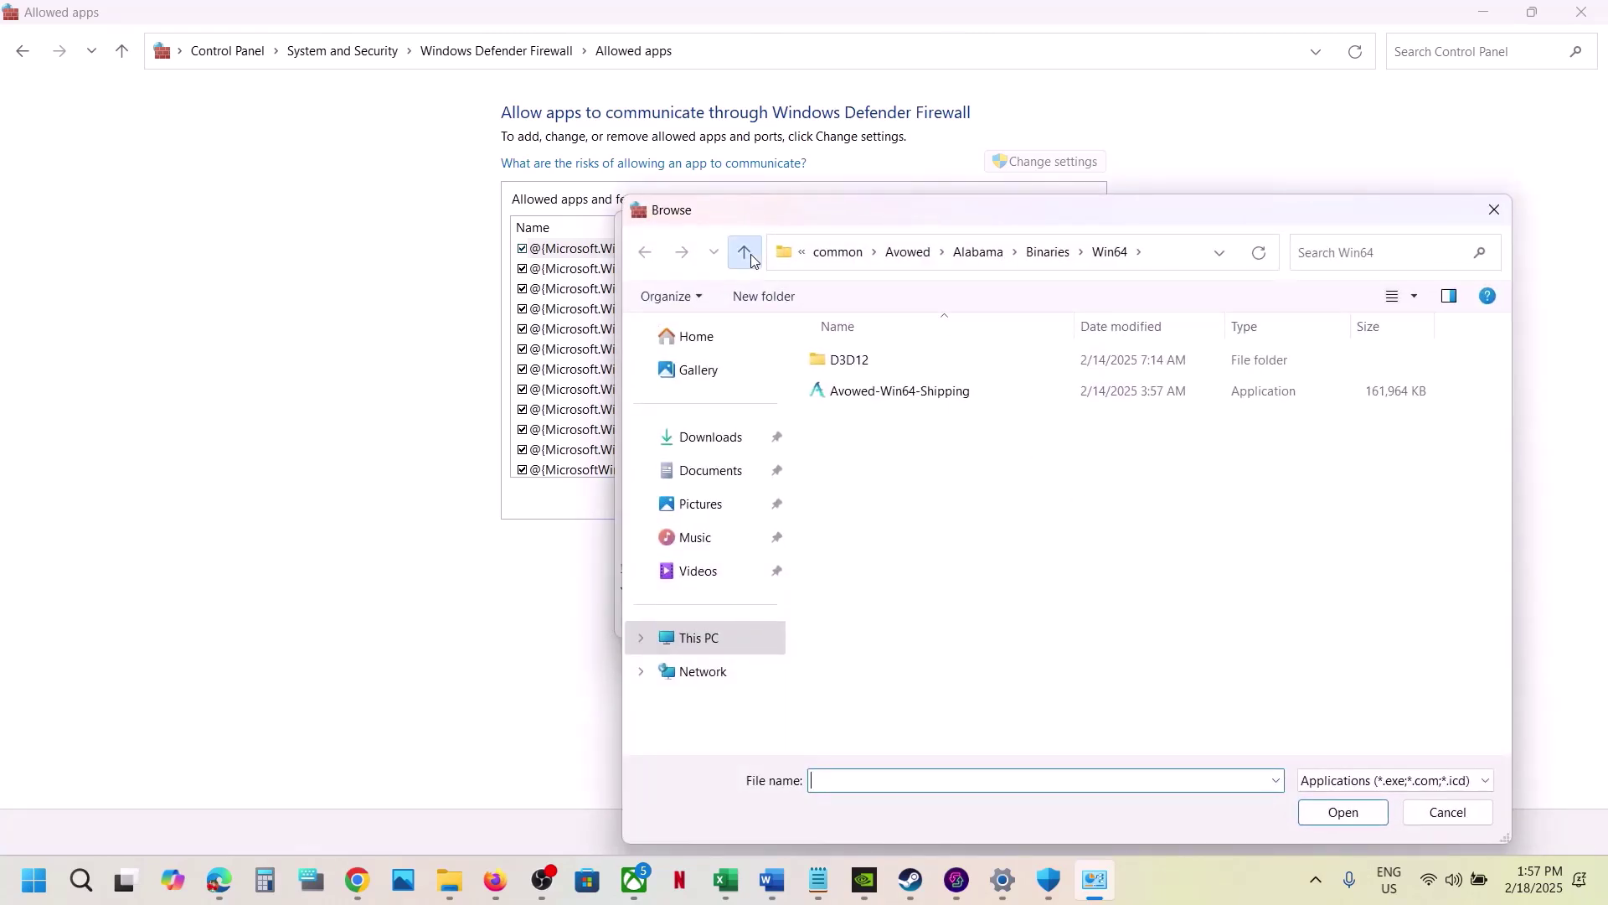
click(745, 254)
click(744, 254)
click(744, 254)
click(881, 526)
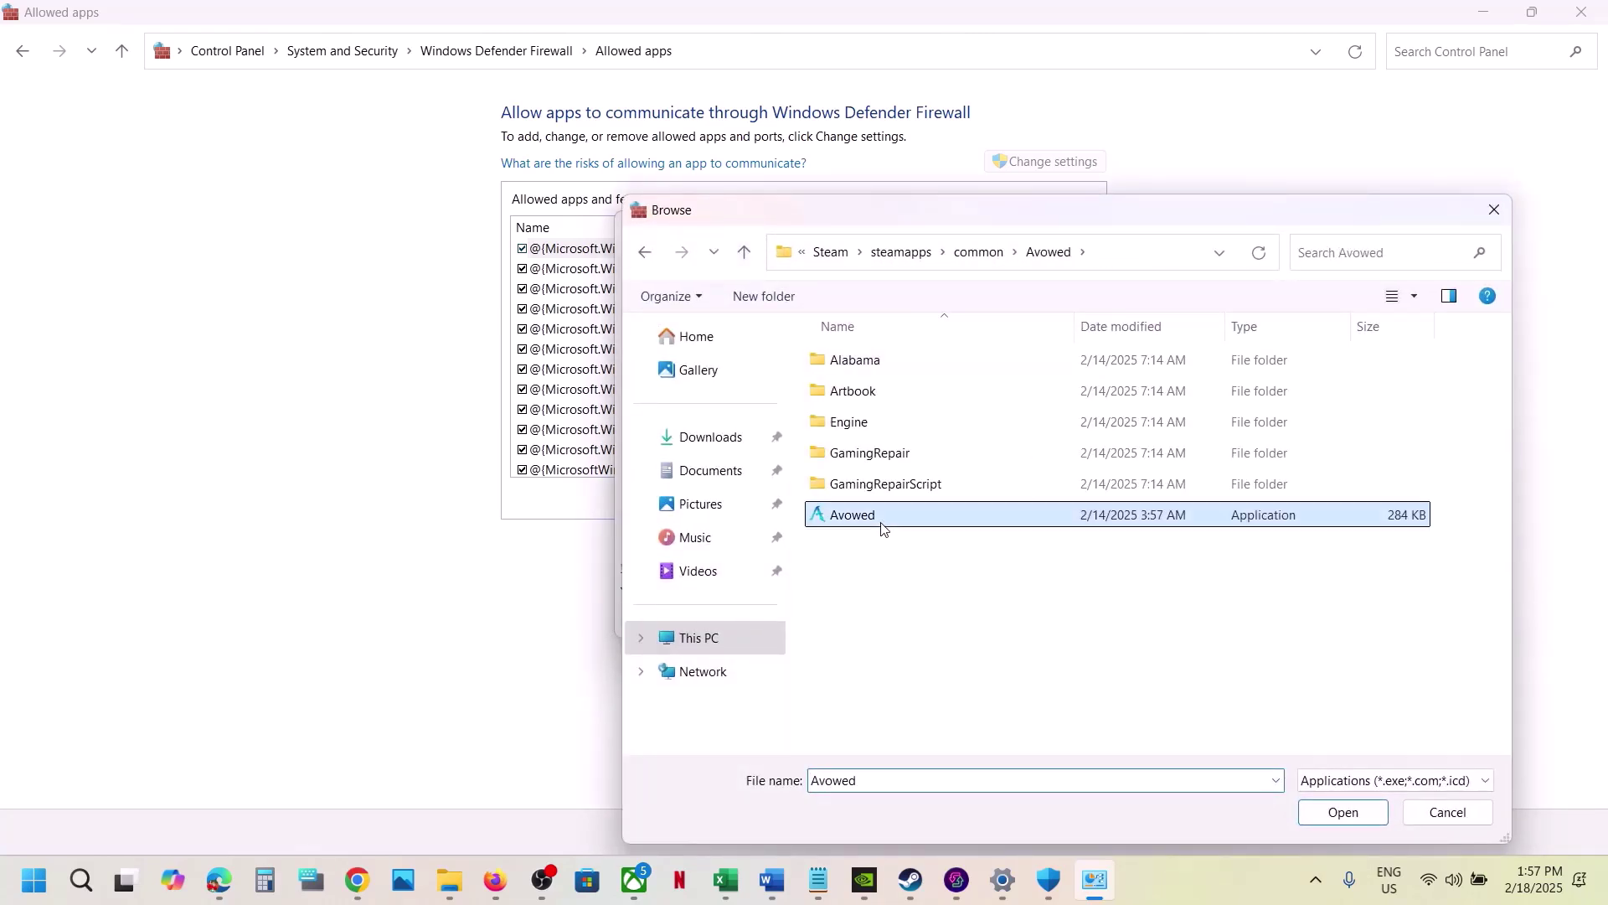
click(1363, 813)
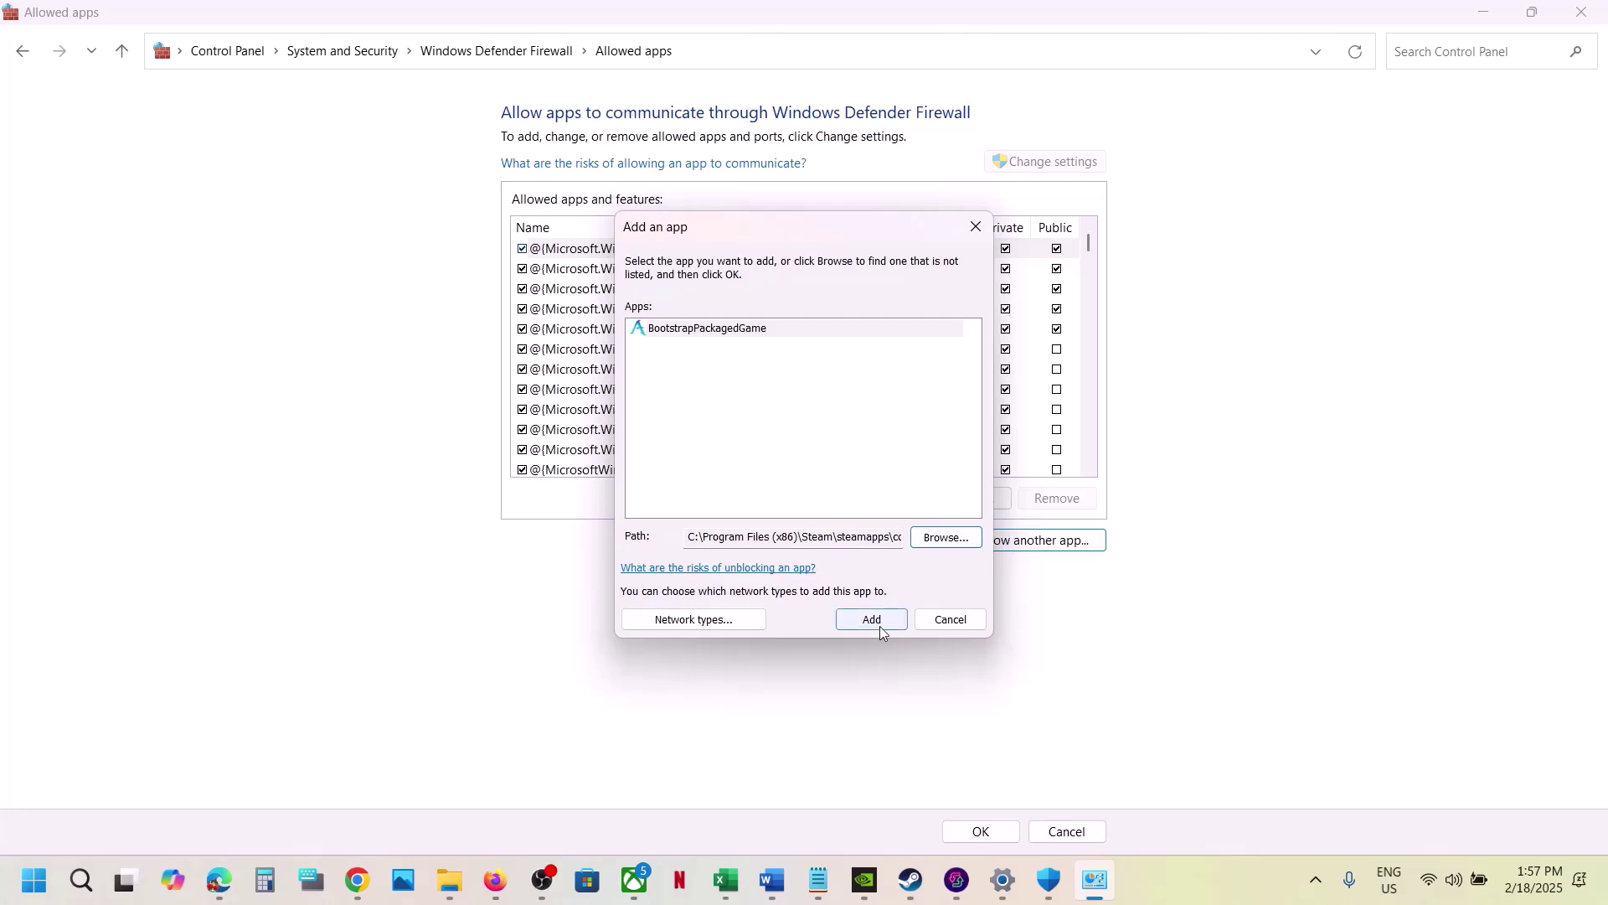
click(879, 628)
click(946, 514)
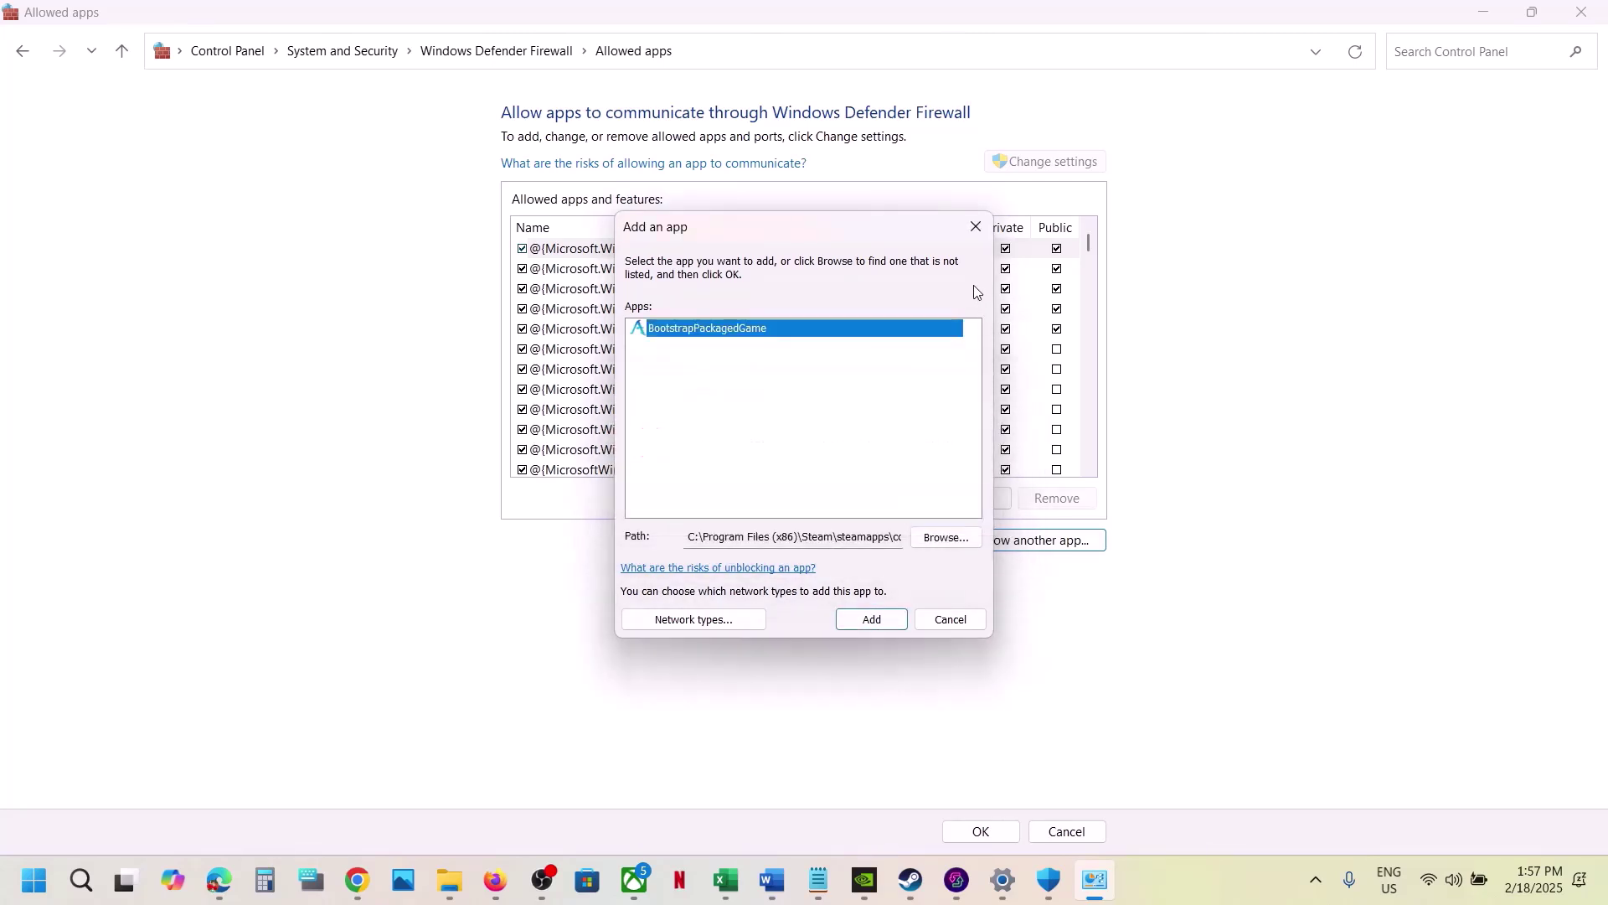
click(976, 228)
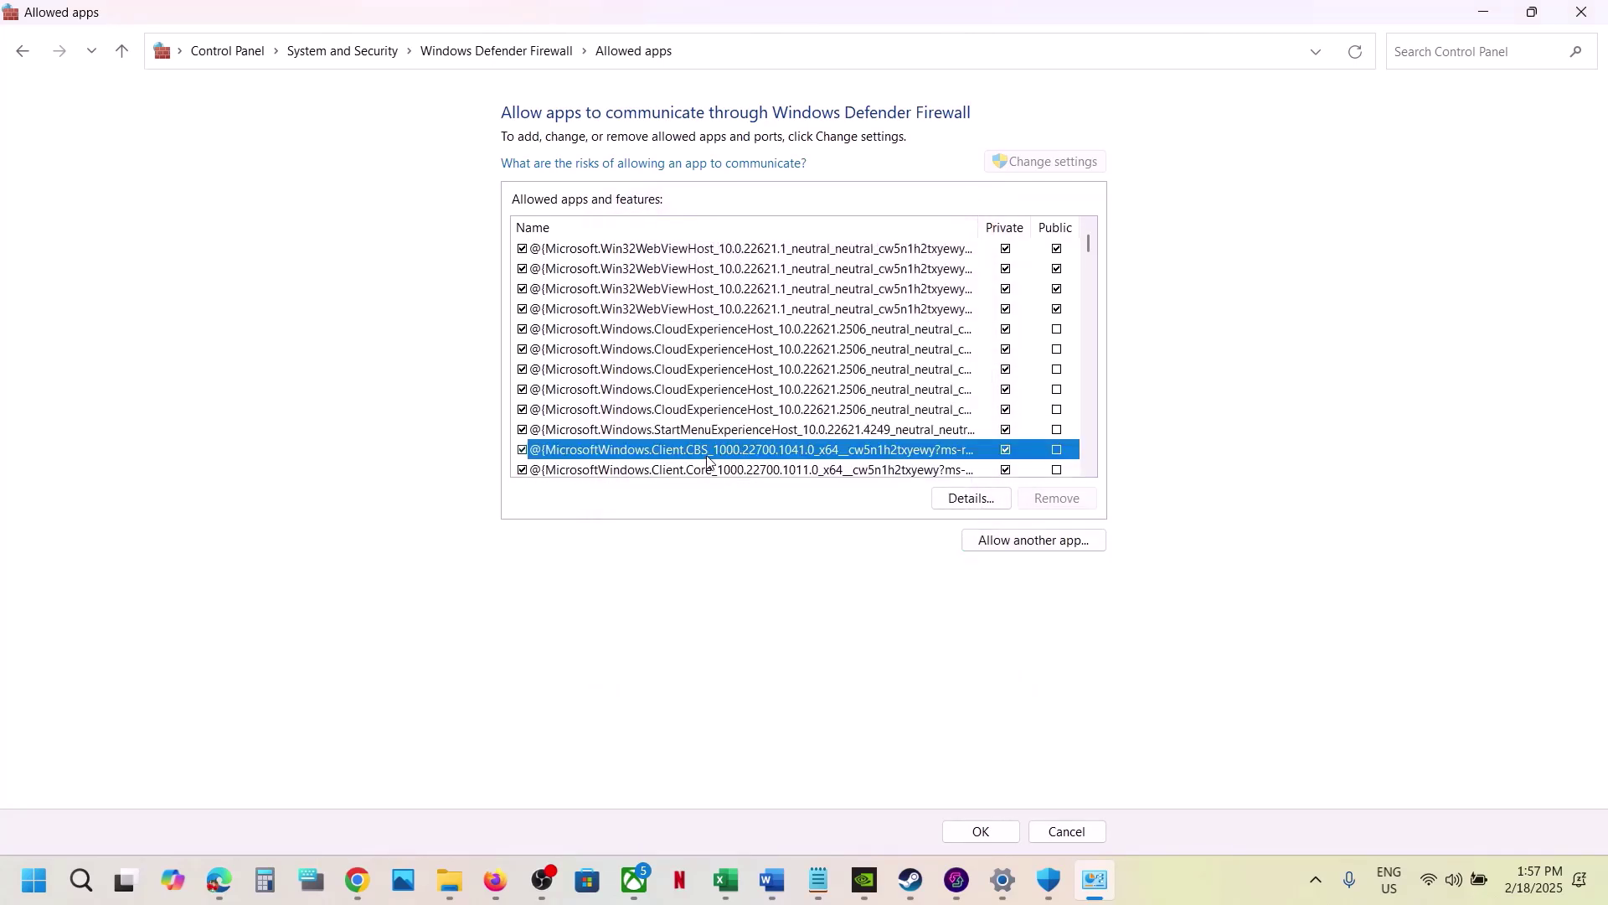
Examine the Avowed entries in the firewall's allowed apps list and close the open settings windows.
click(553, 451)
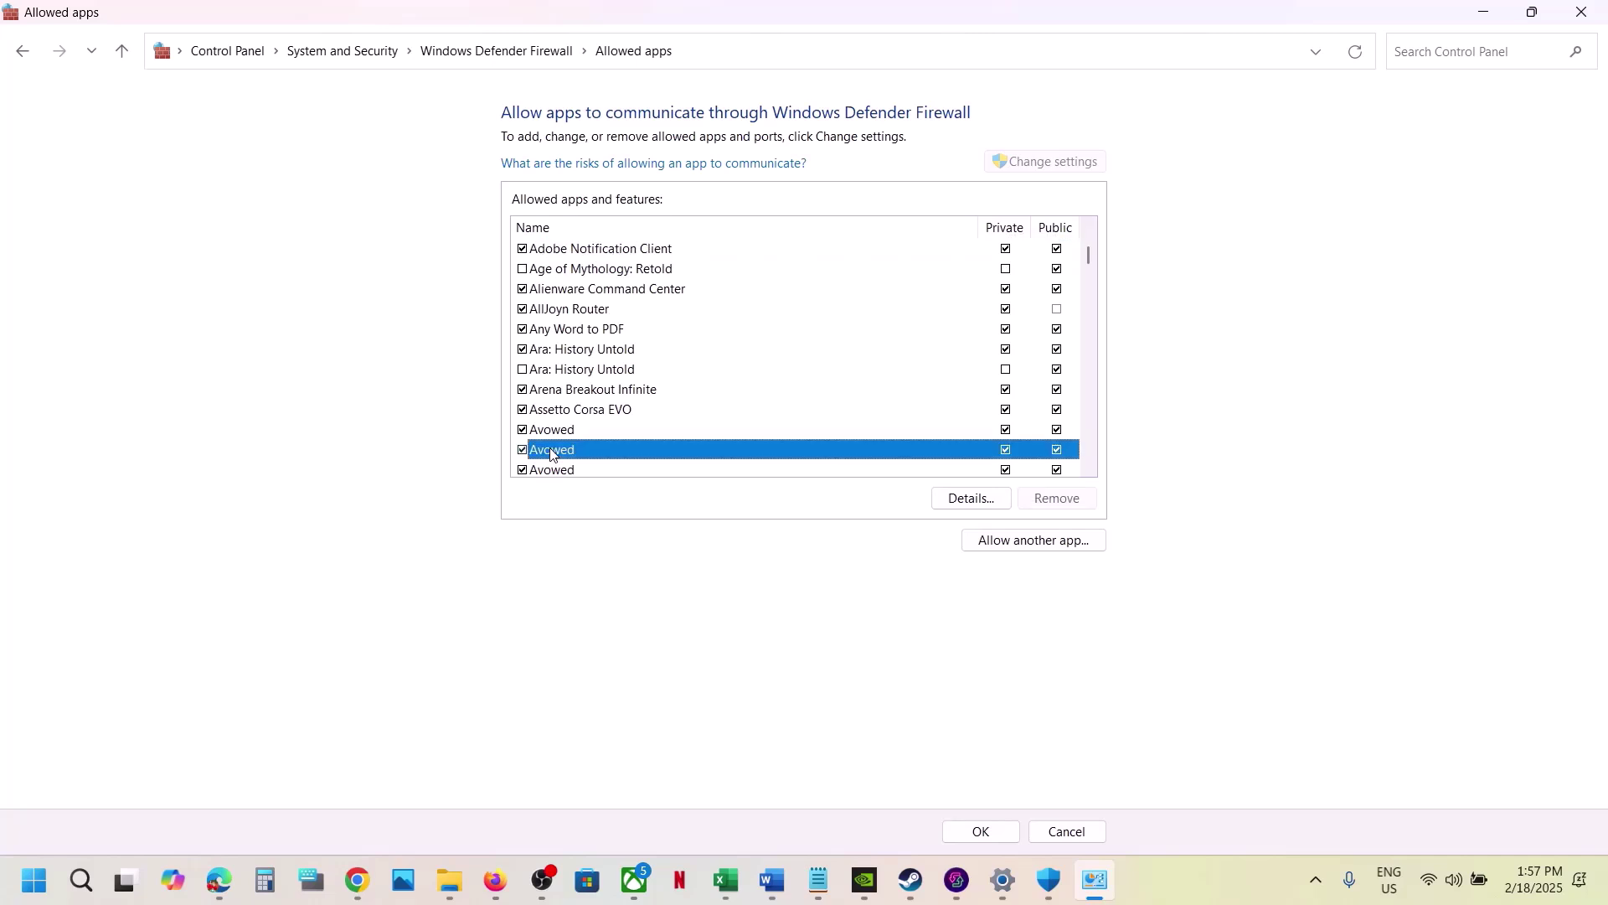
click(550, 436)
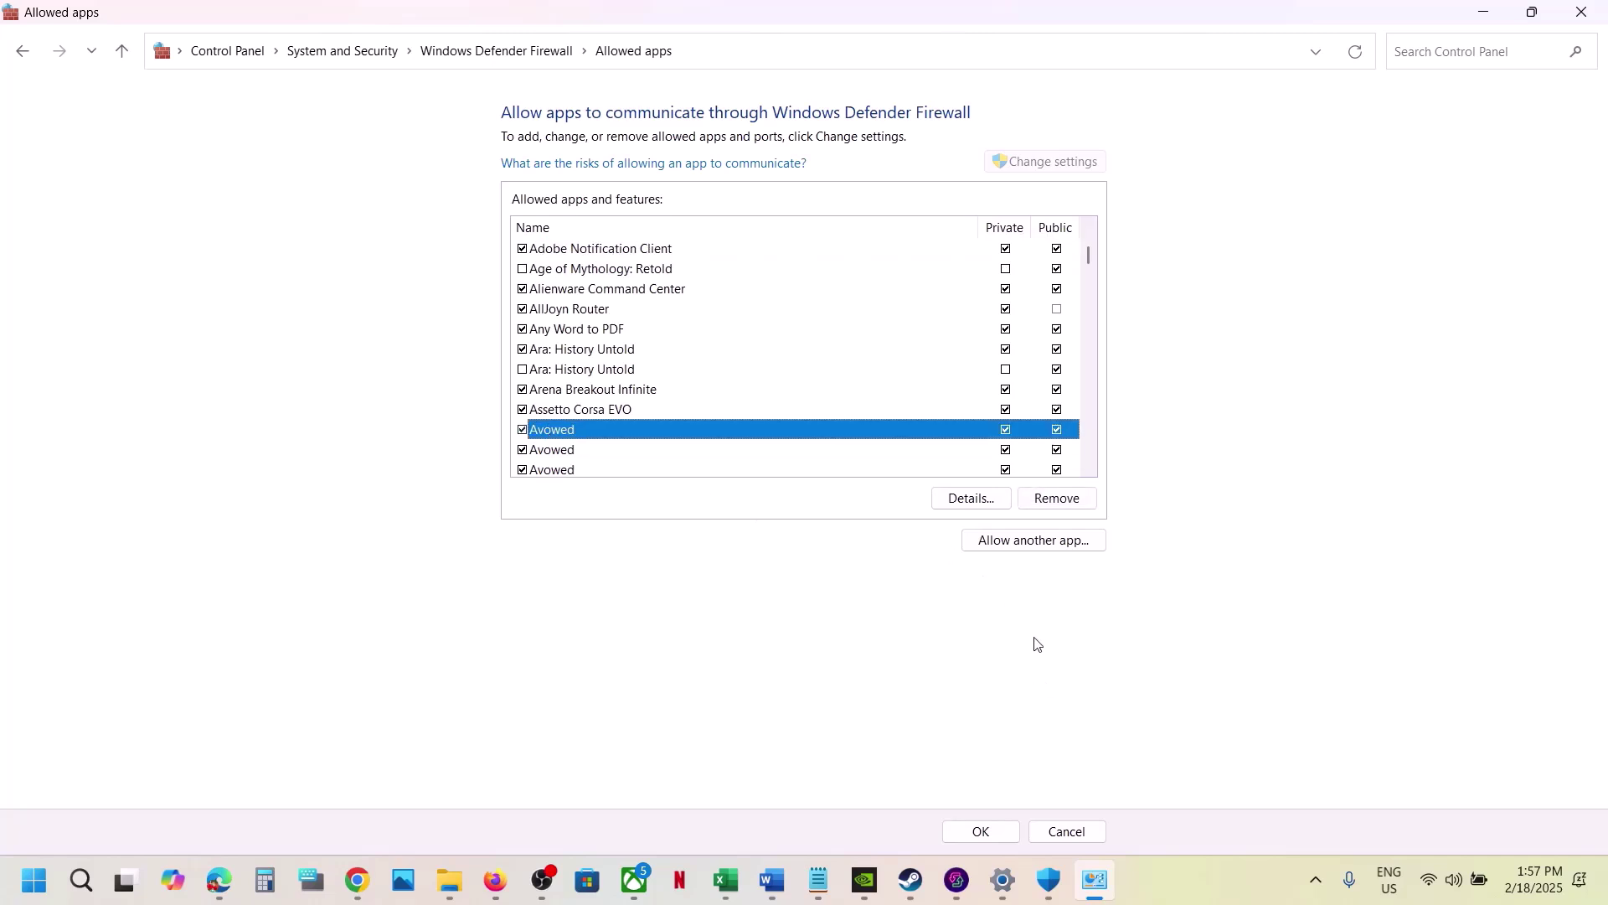
click(1598, 12)
click(1589, 22)
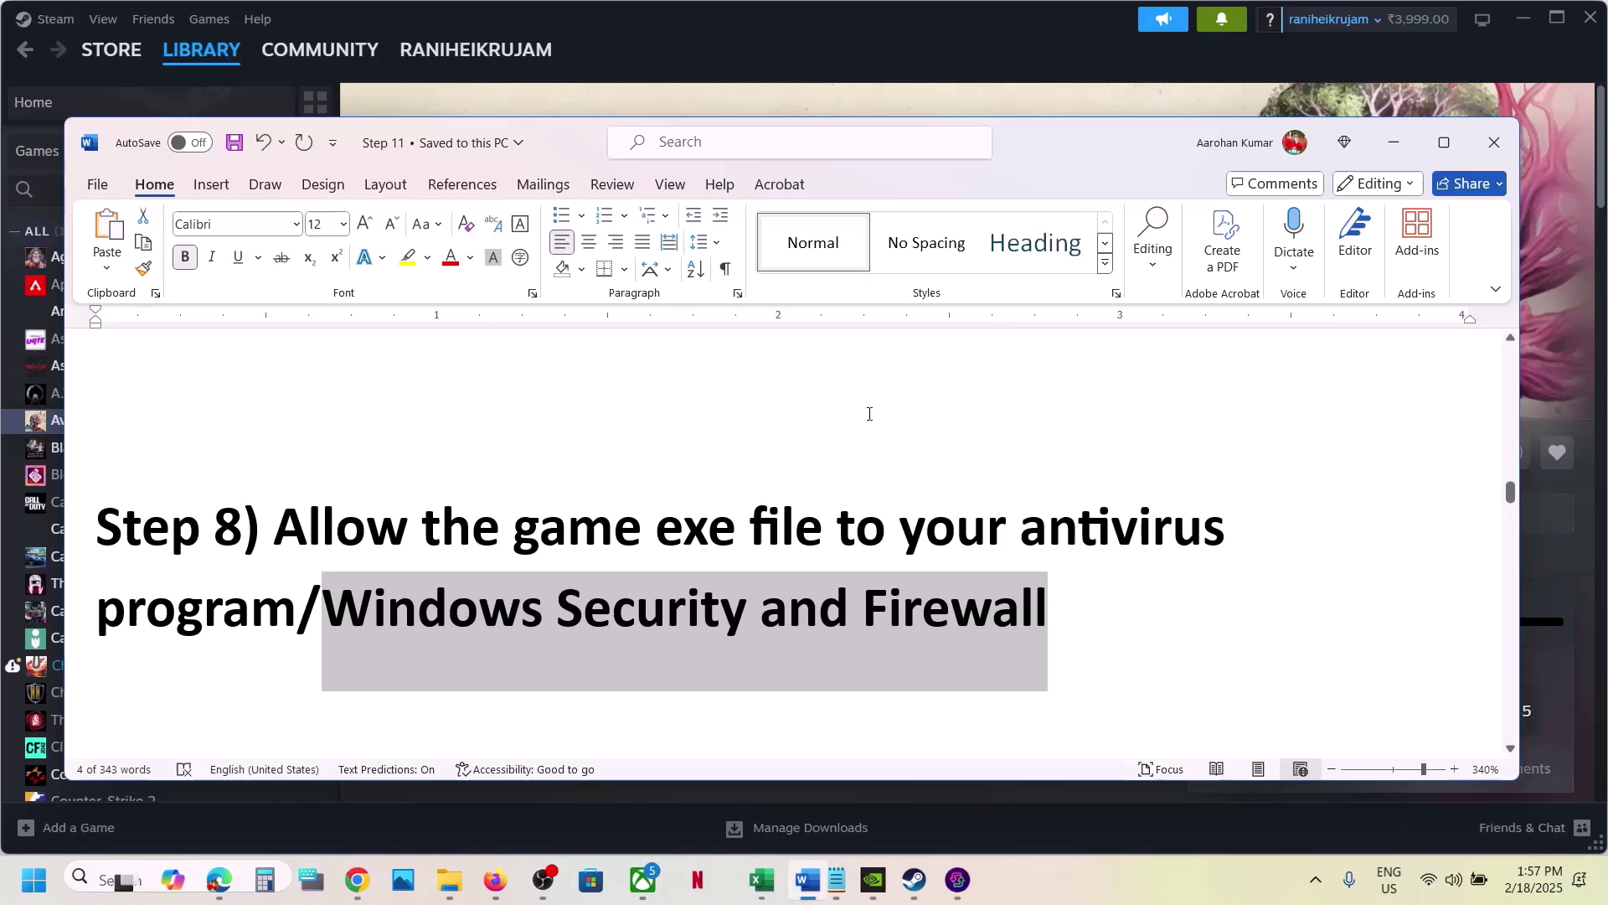
click(1583, 17)
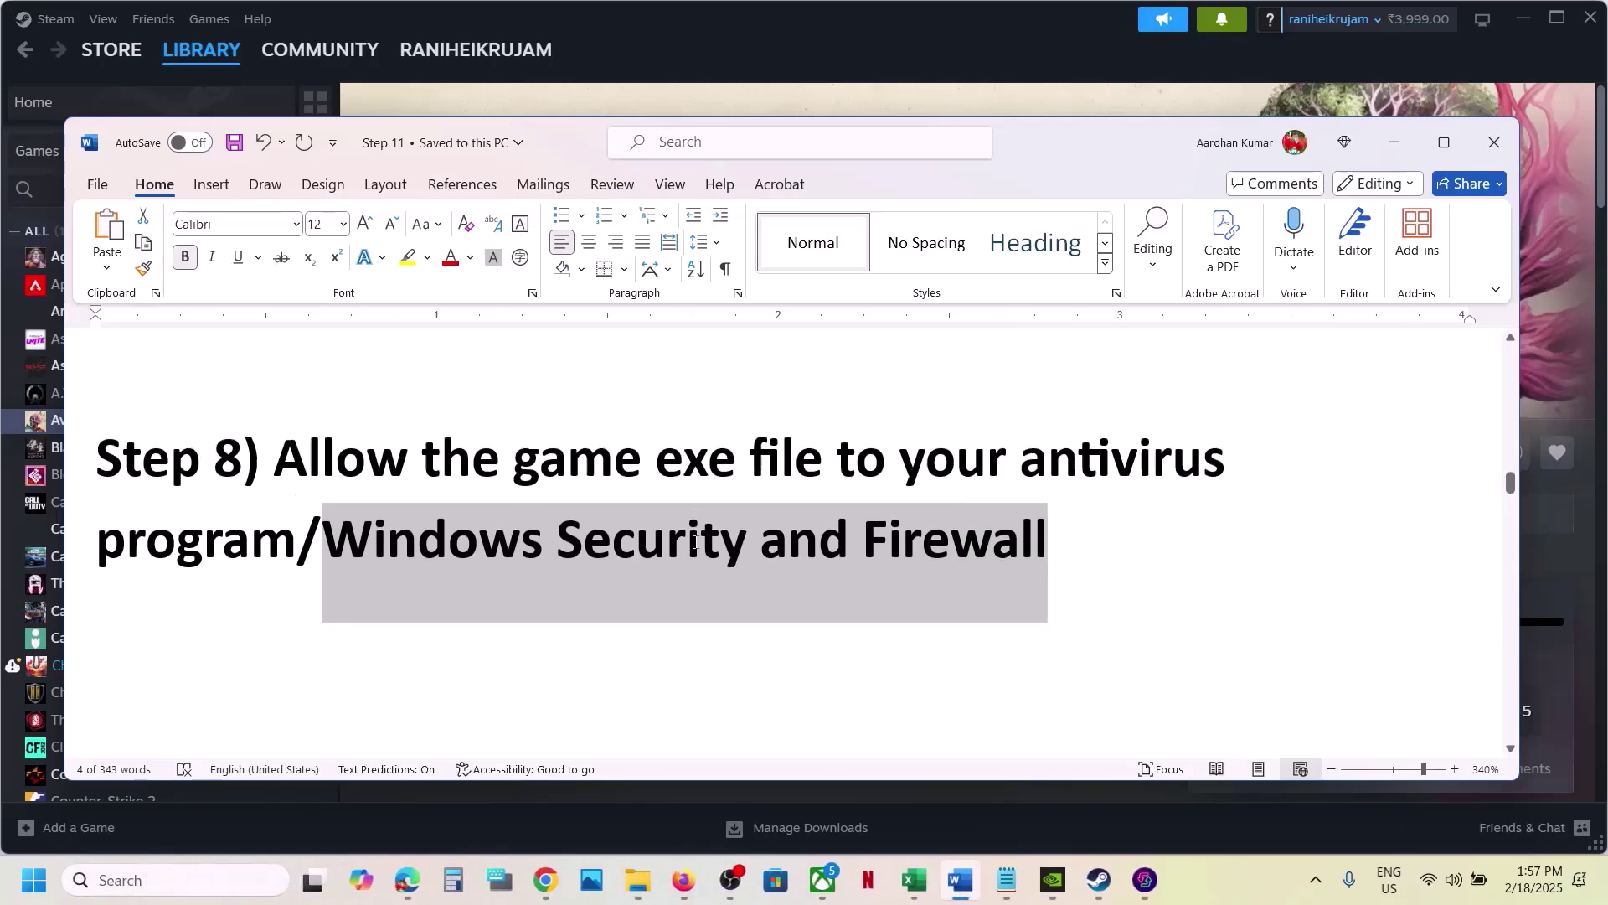
Highlight "Verify the game files" in Step 9 of the document and view Avowed's Installed Files properties in Steam.
scroll(695, 542, down, 3)
drag(276, 557, 754, 557)
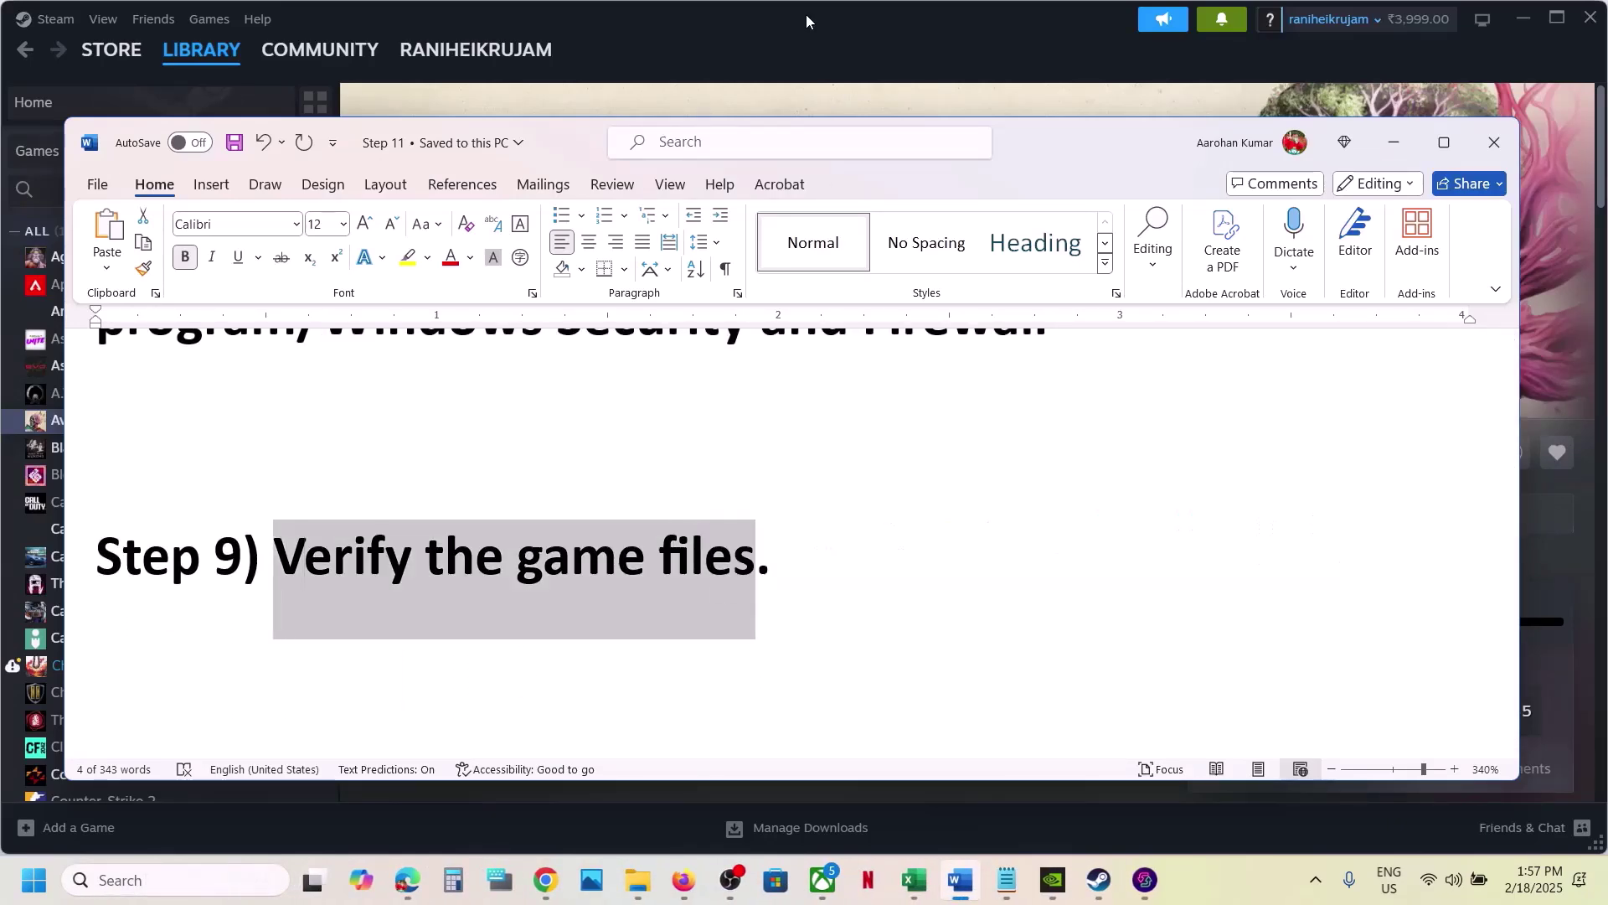
click(801, 13)
right_click(123, 423)
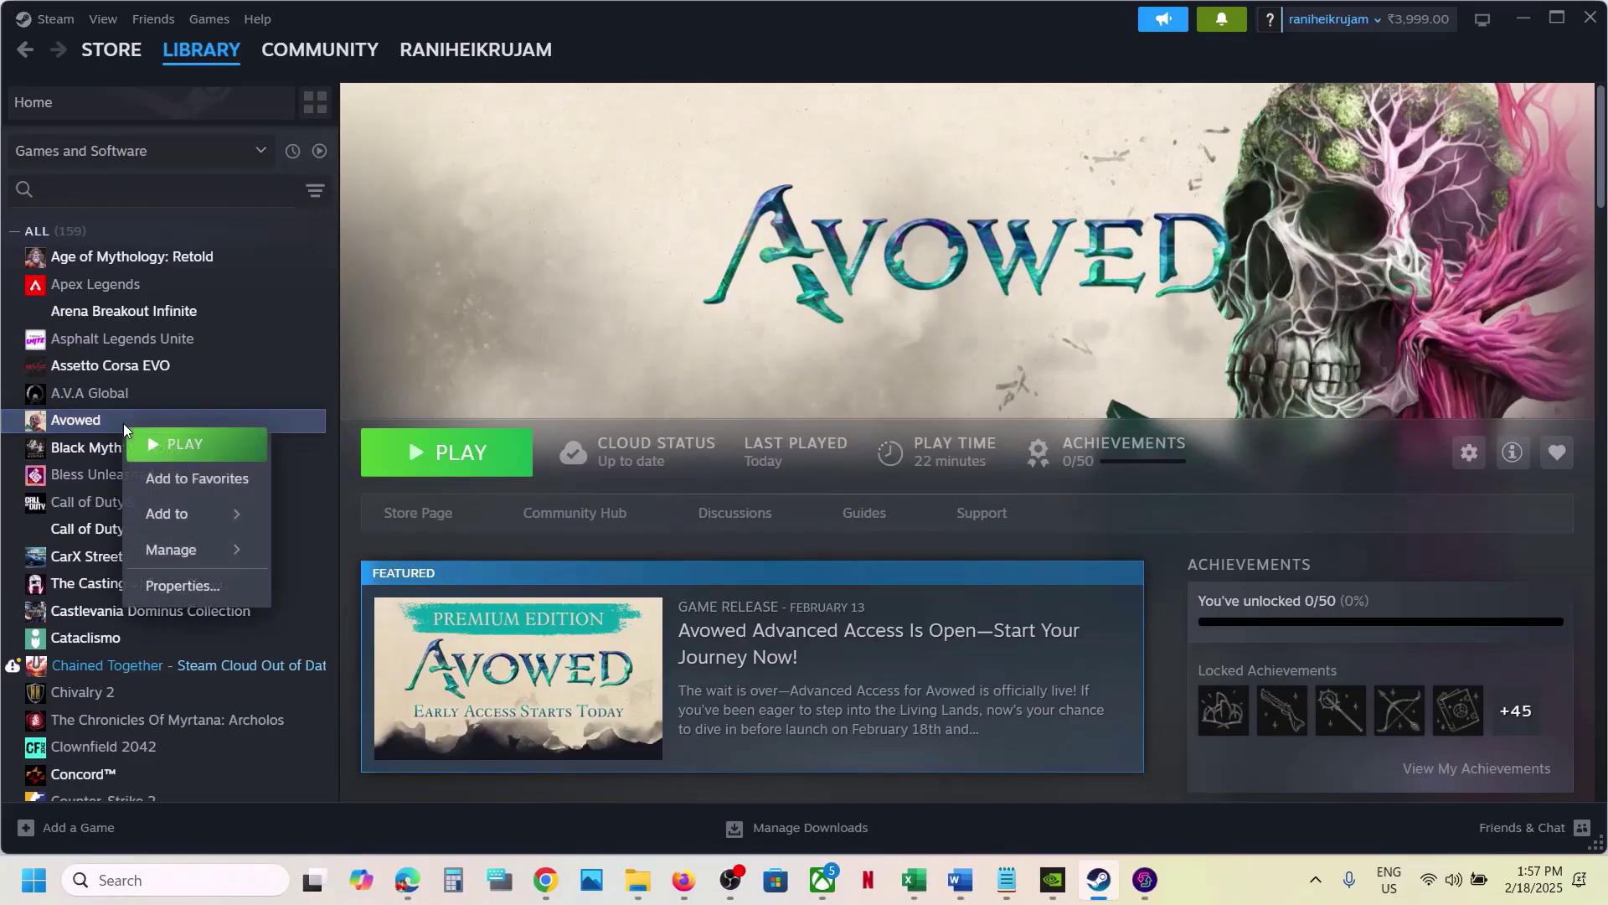
click(215, 584)
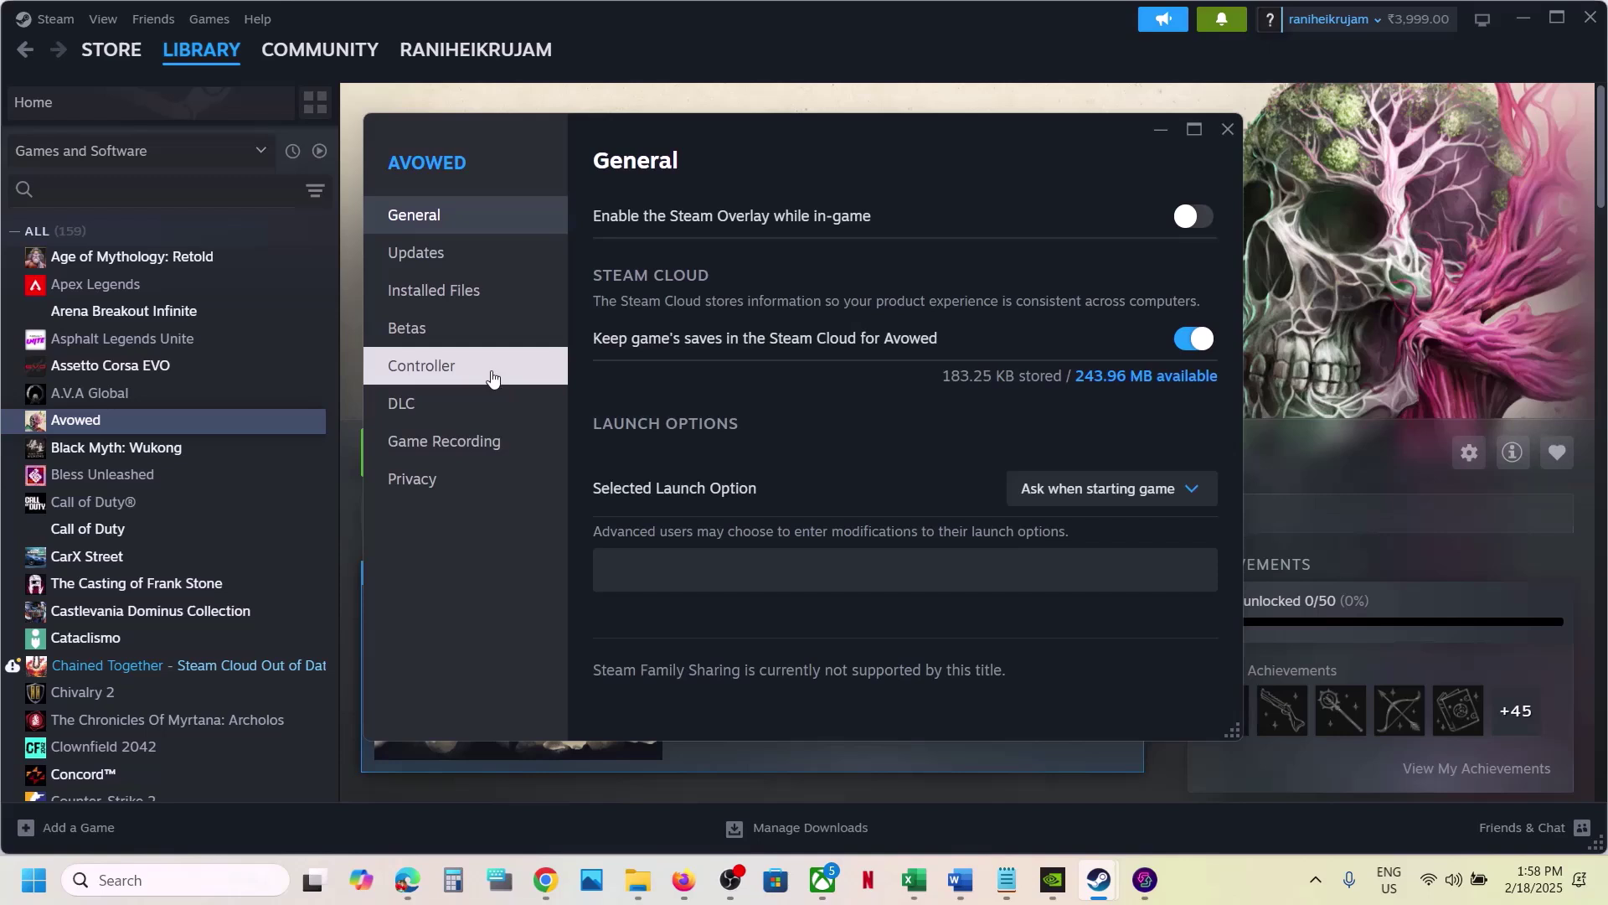
click(441, 297)
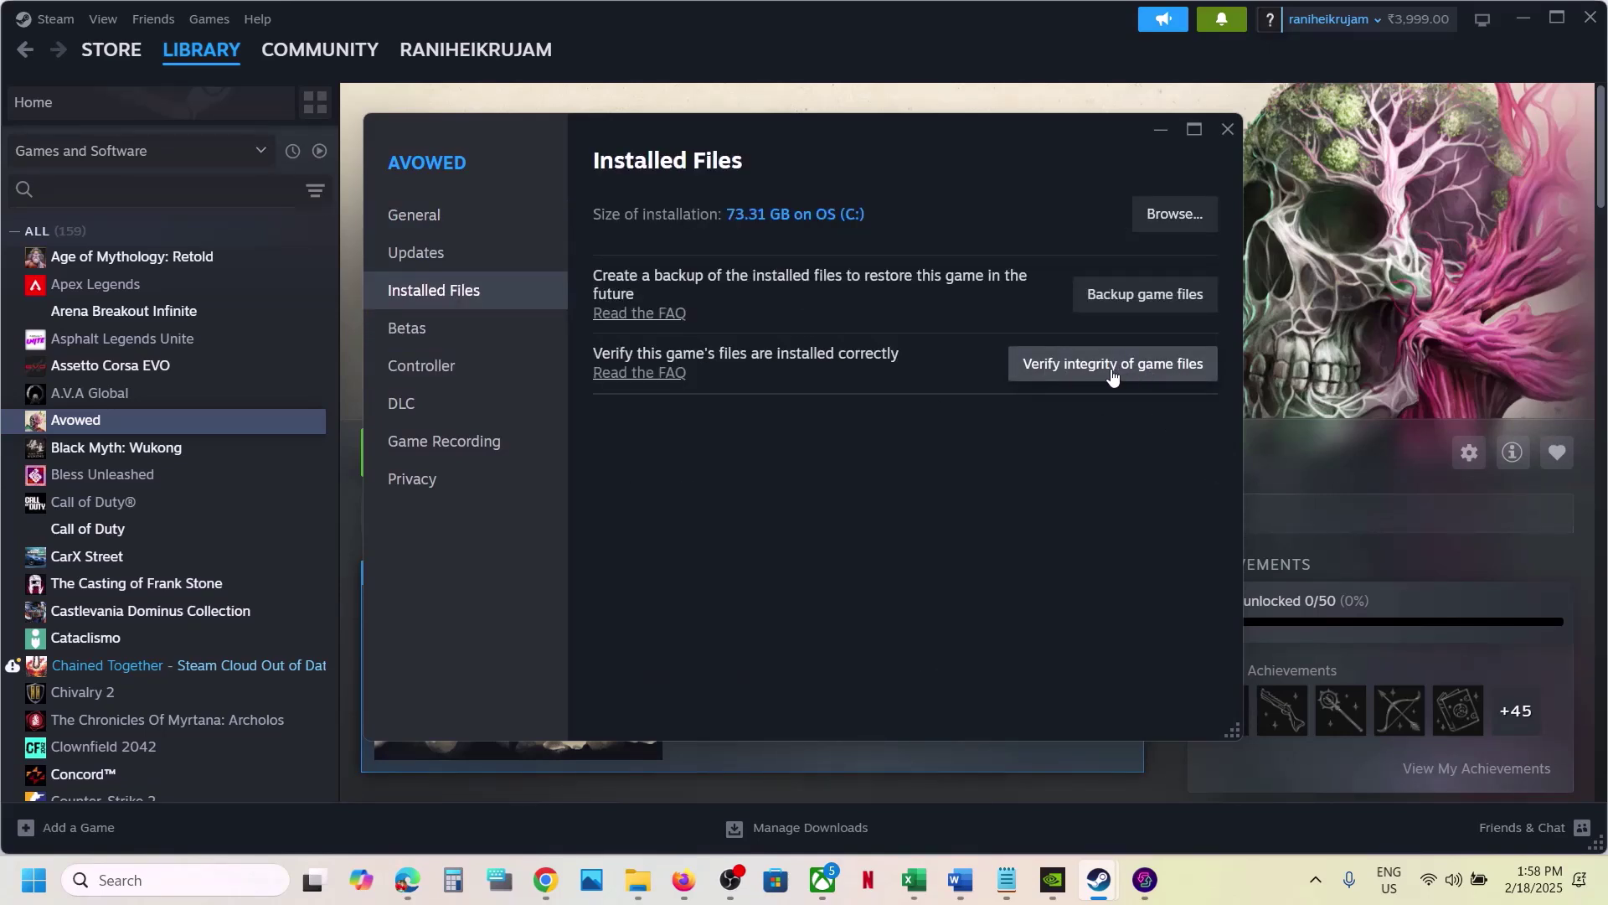
click(1223, 134)
Switch back to the Word document and highlight "Delete the config folder" in Step 10.
click(961, 880)
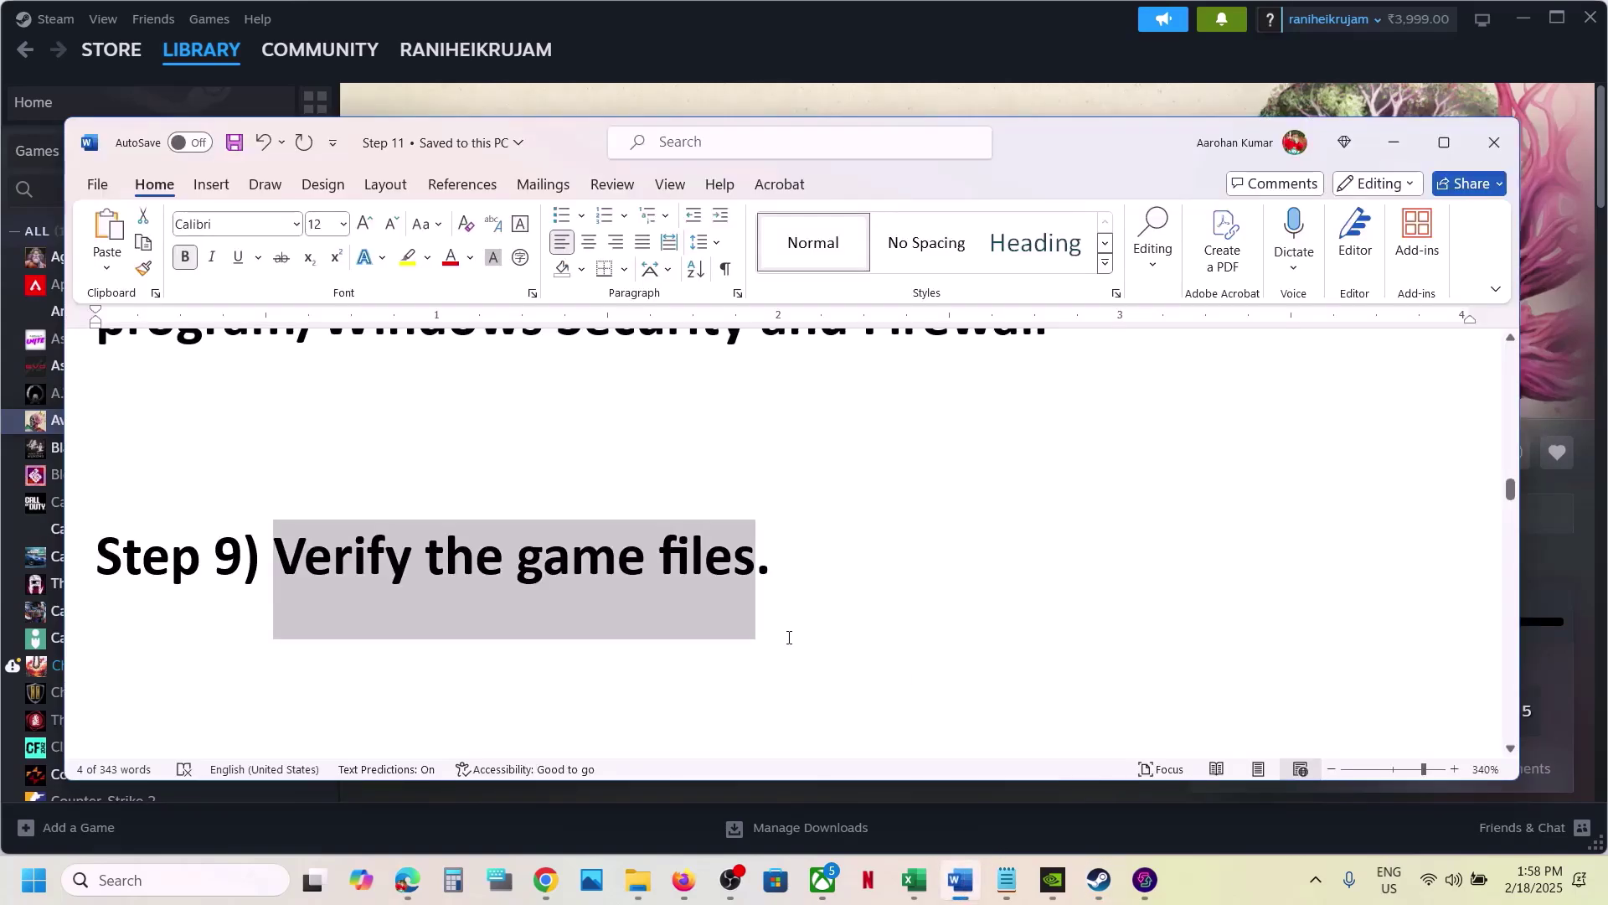
scroll(788, 637, down, 3)
drag(304, 543, 791, 554)
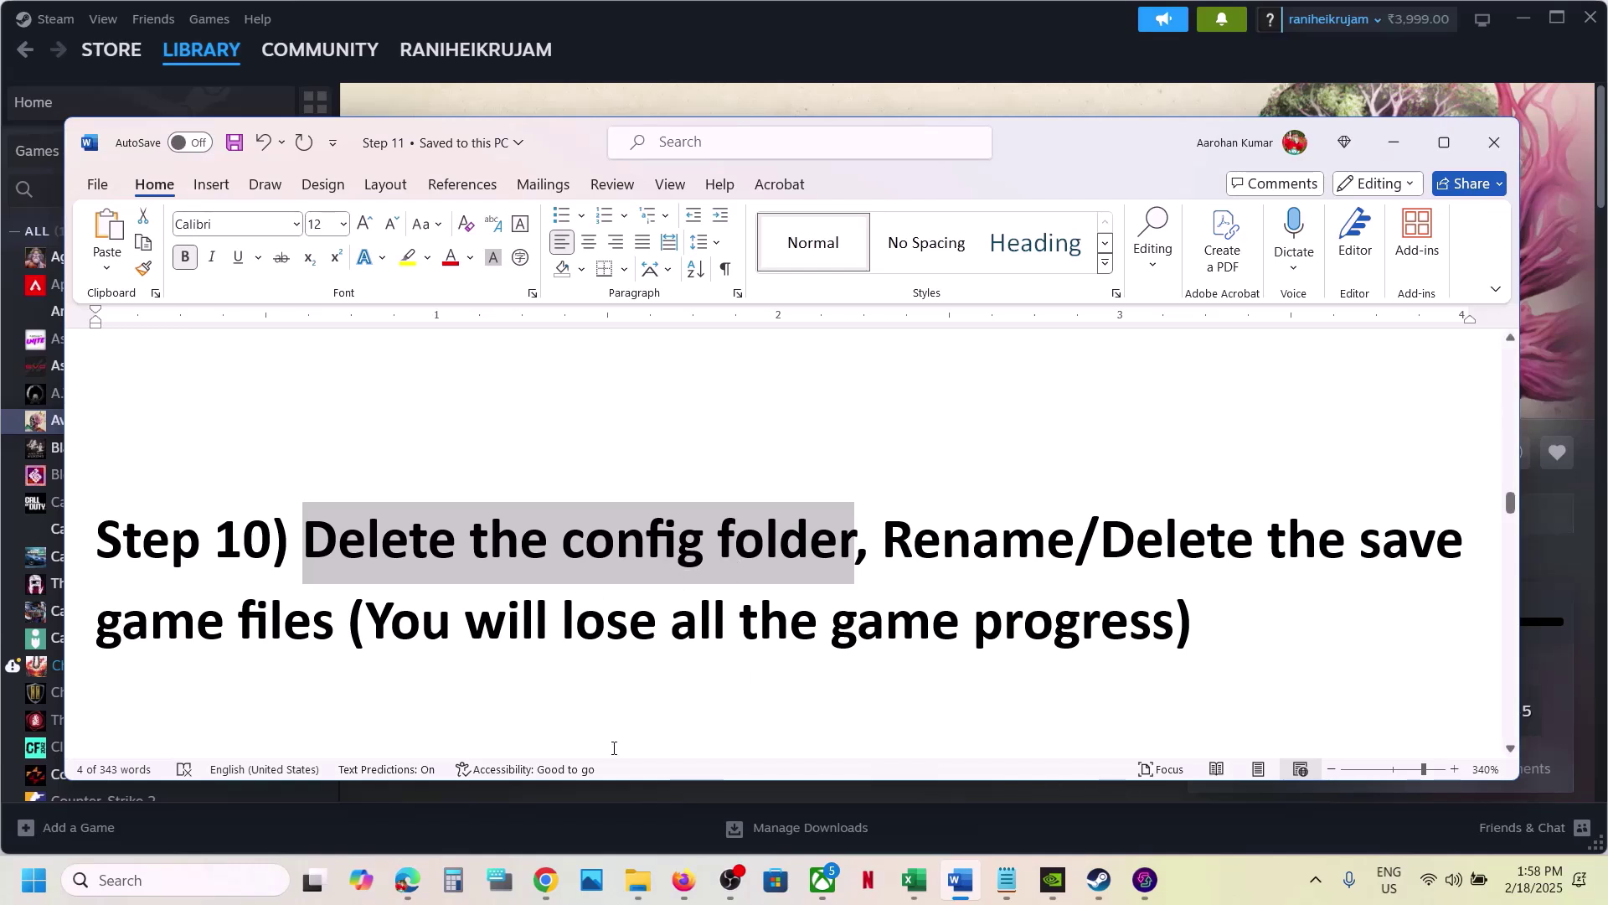
Open a new File Explorer window and browse to the current user's profile folder under Users on the C drive.
right_click(636, 880)
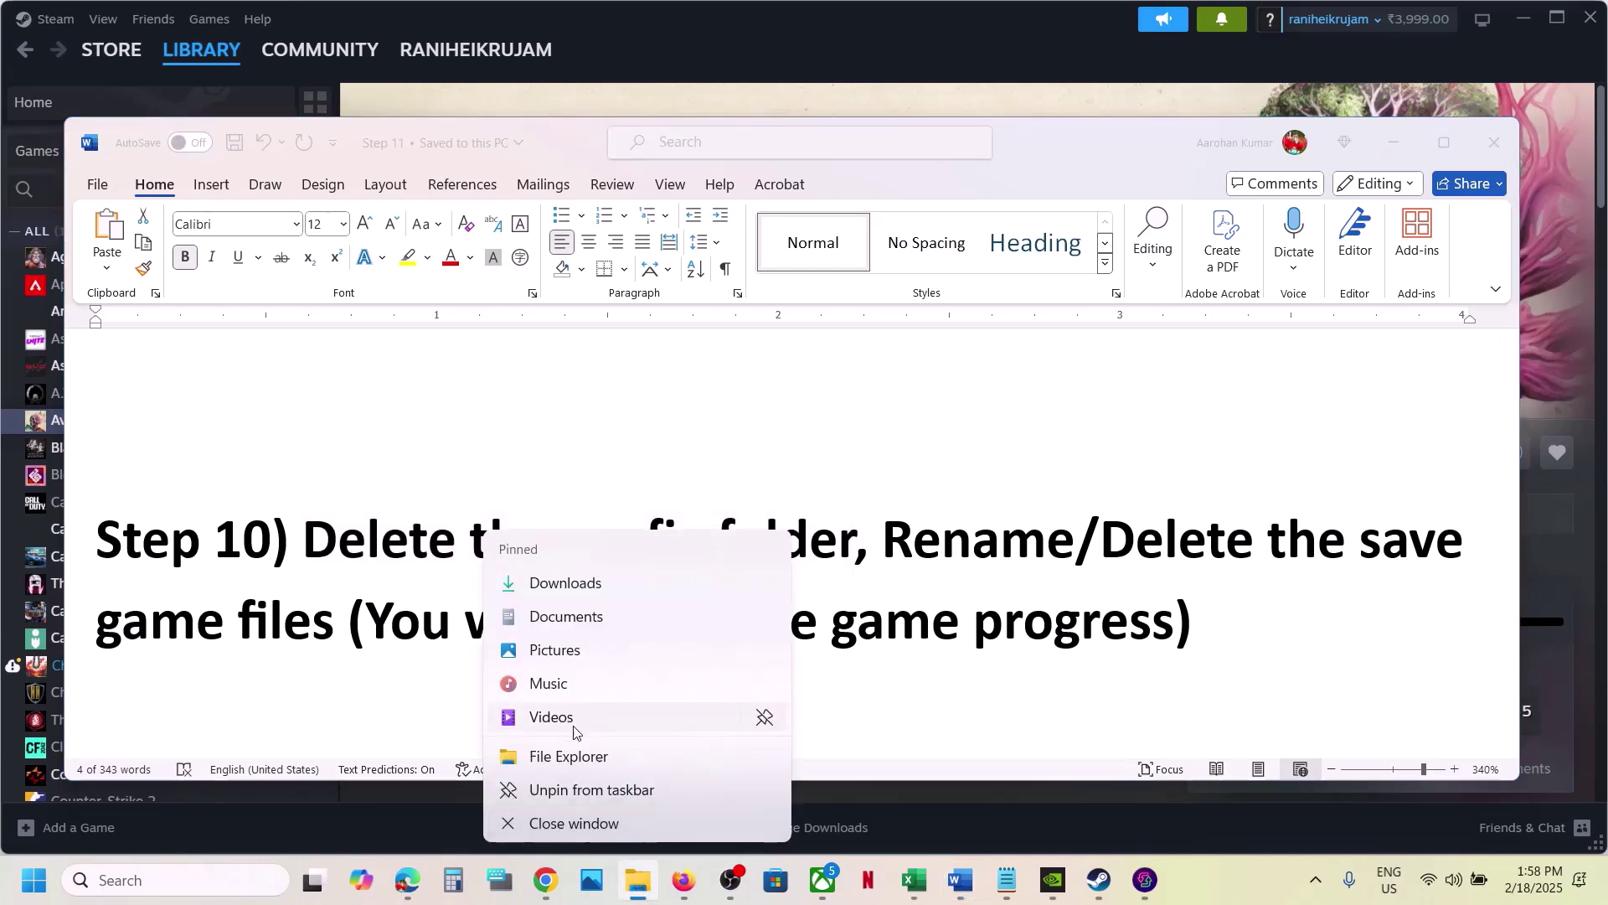
click(554, 762)
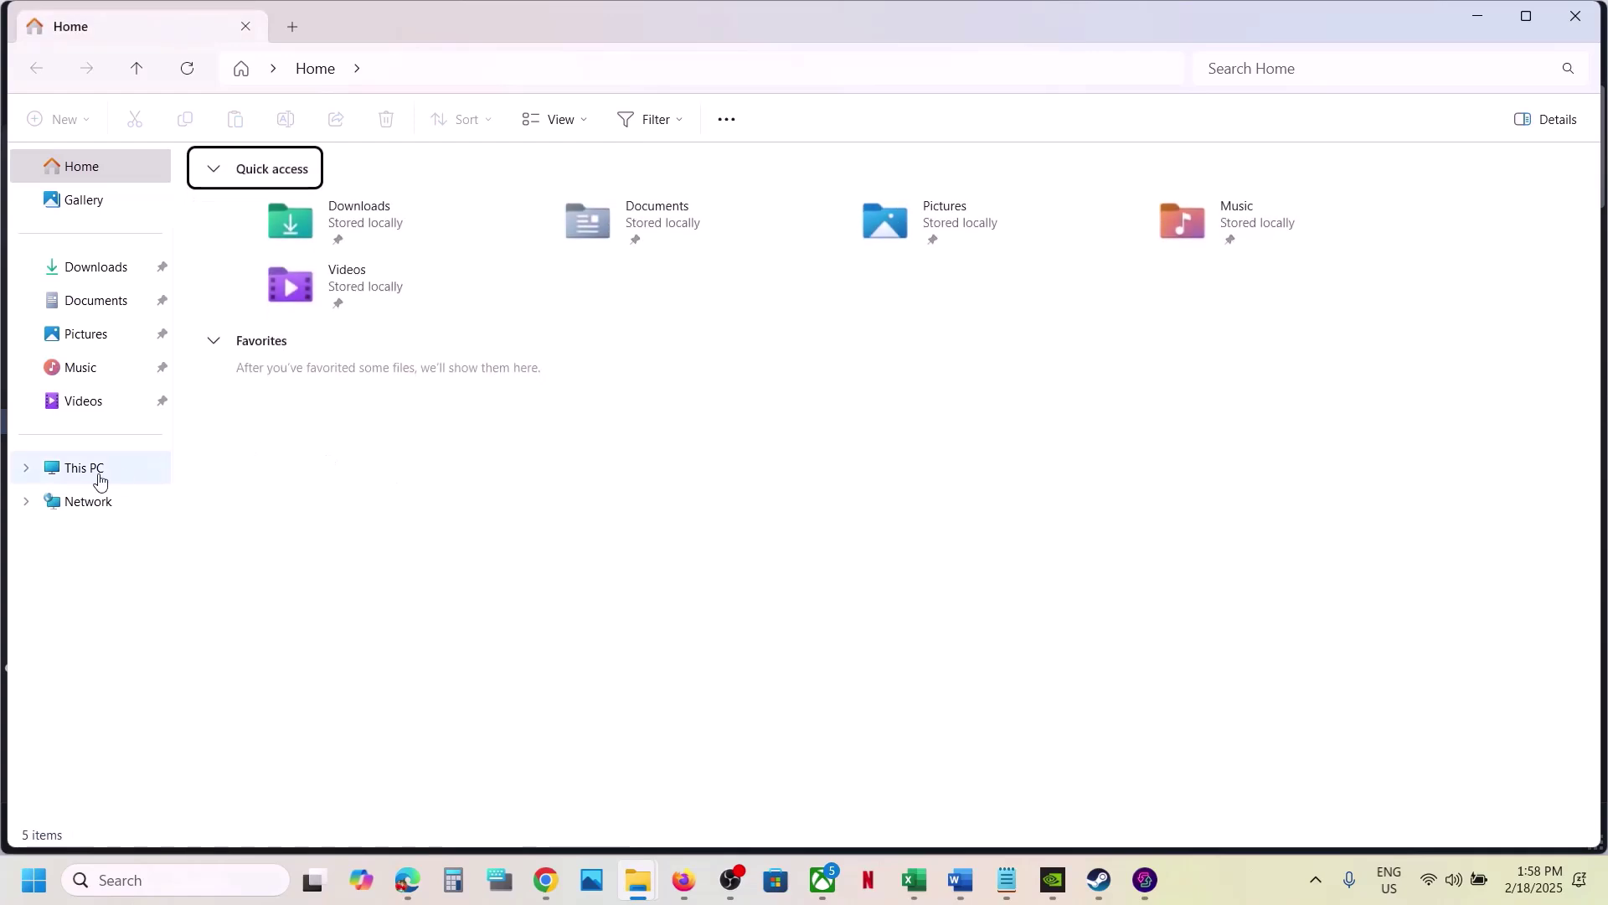
click(93, 469)
double_click(377, 216)
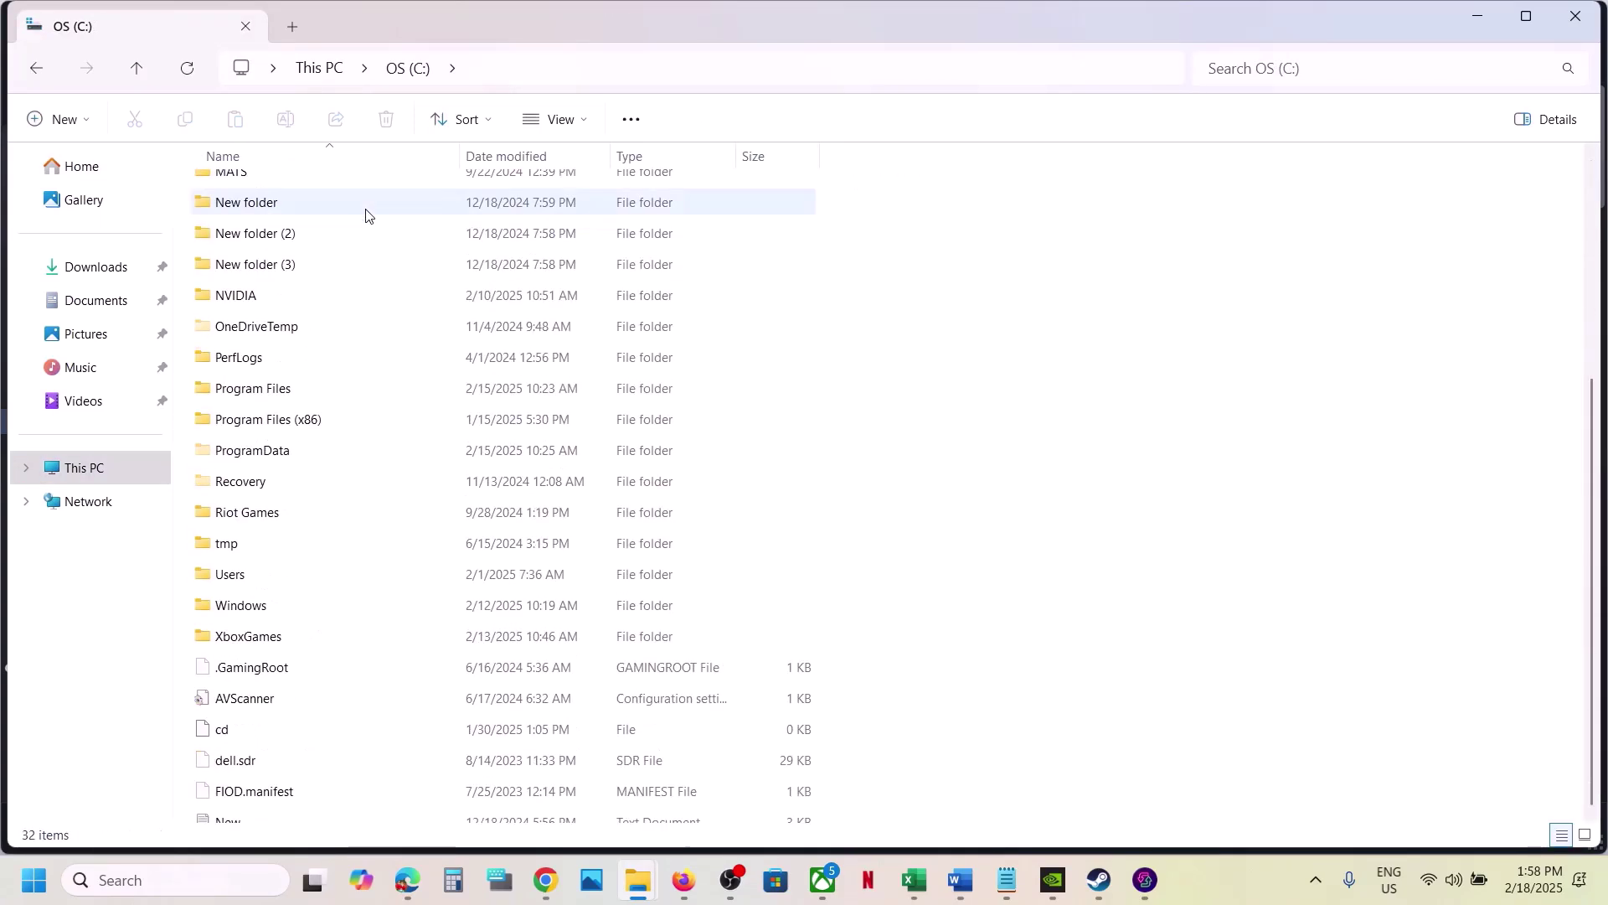
double_click(242, 572)
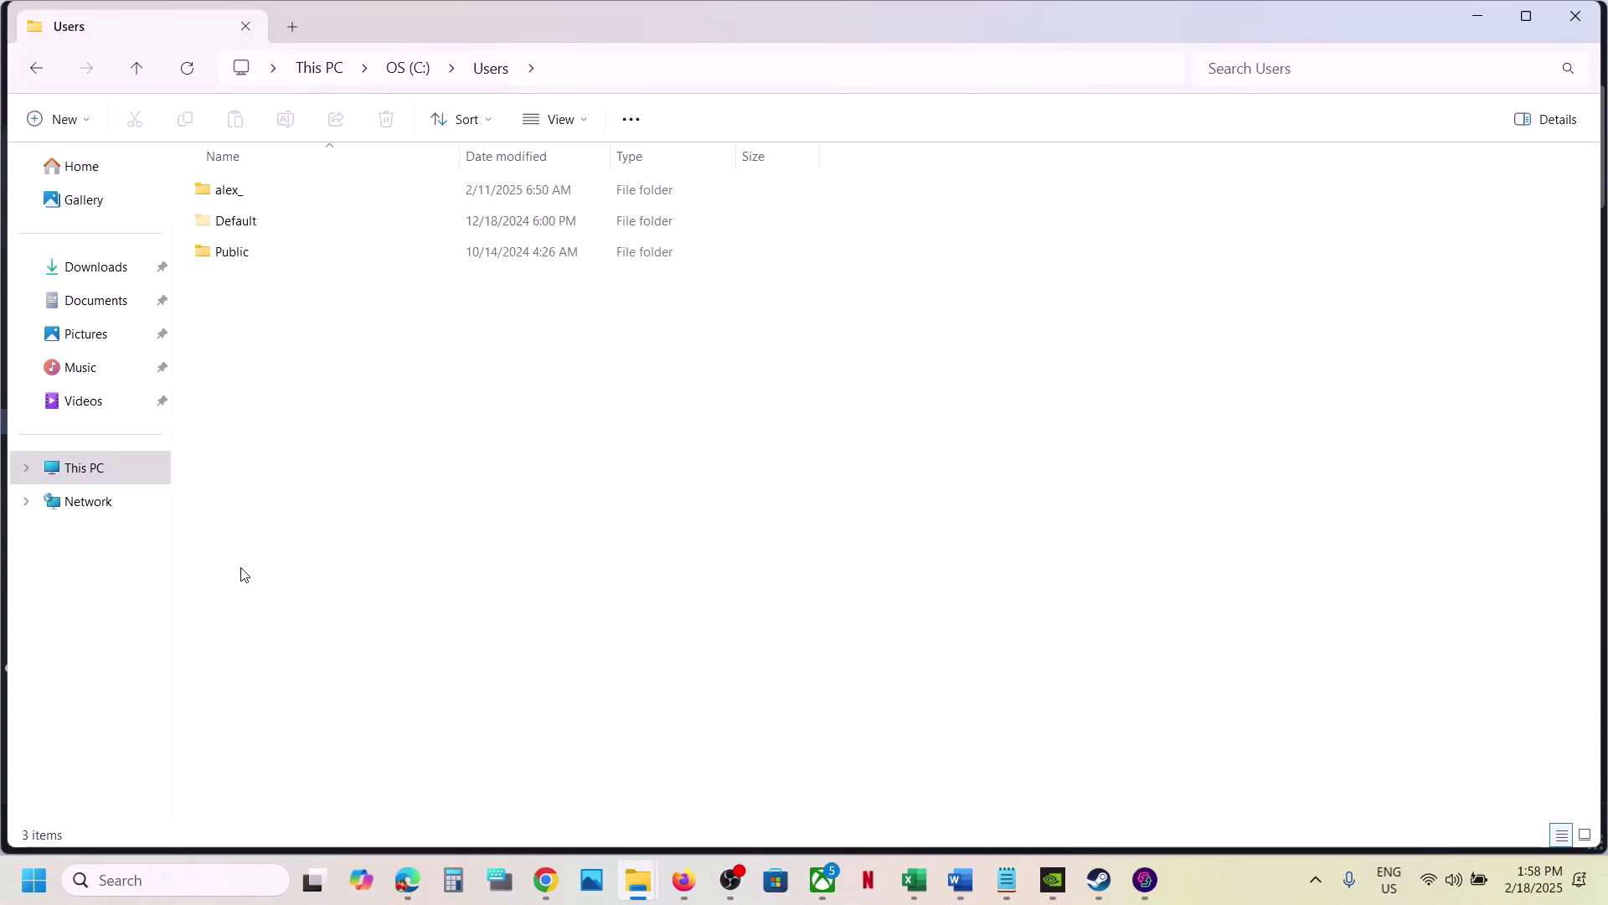
double_click(257, 194)
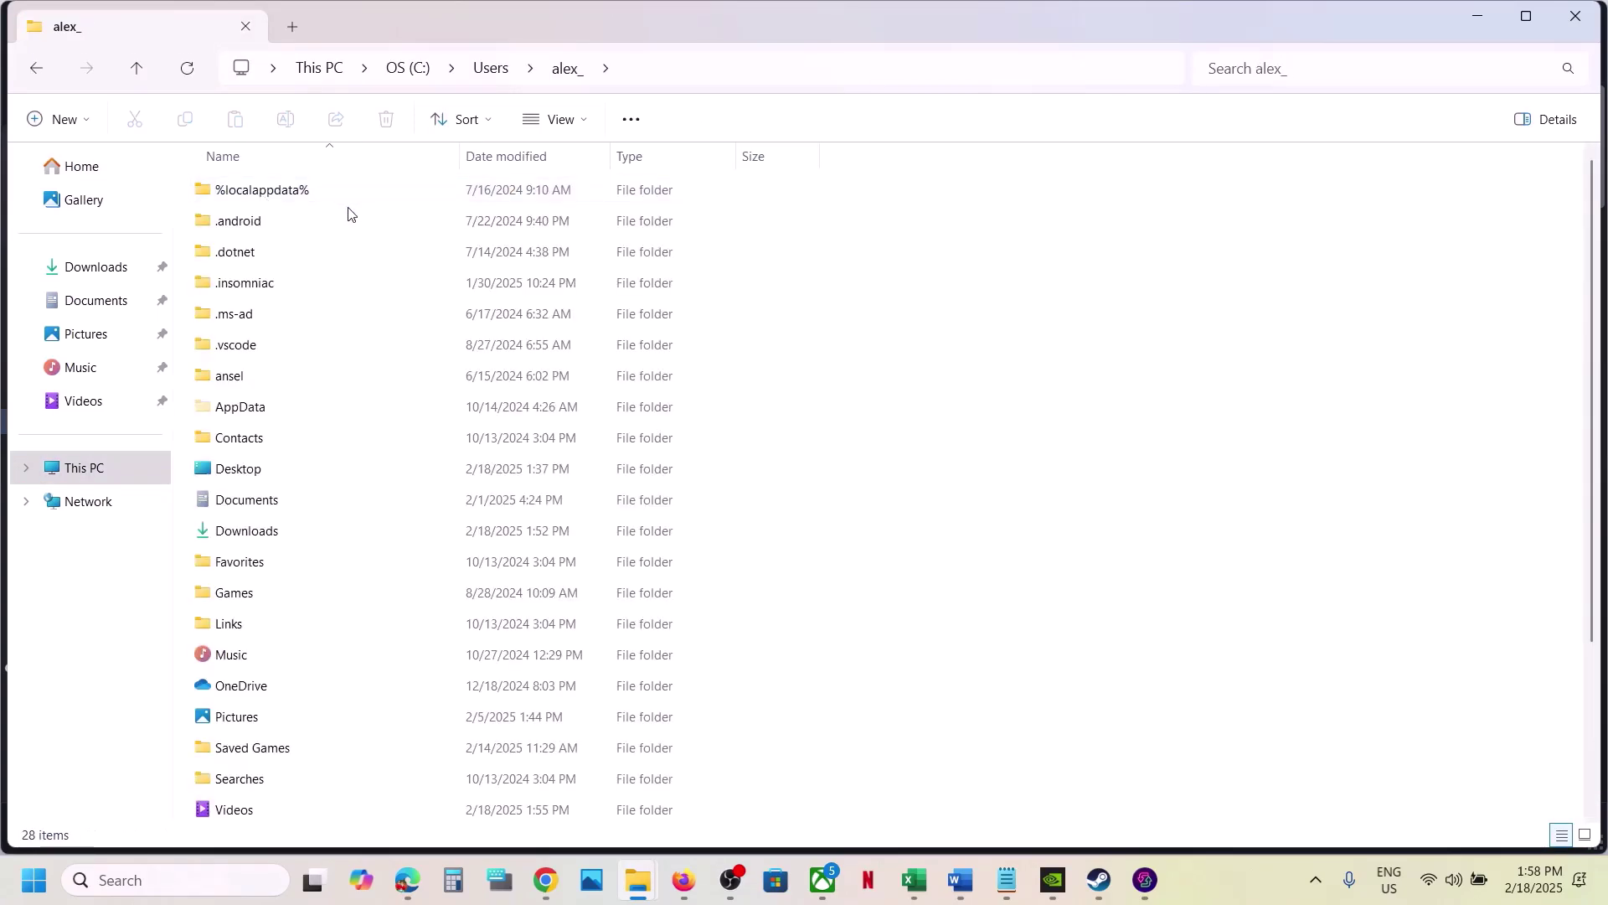
Check the hidden items display option and open the AppData\Local folder.
click(258, 407)
click(579, 120)
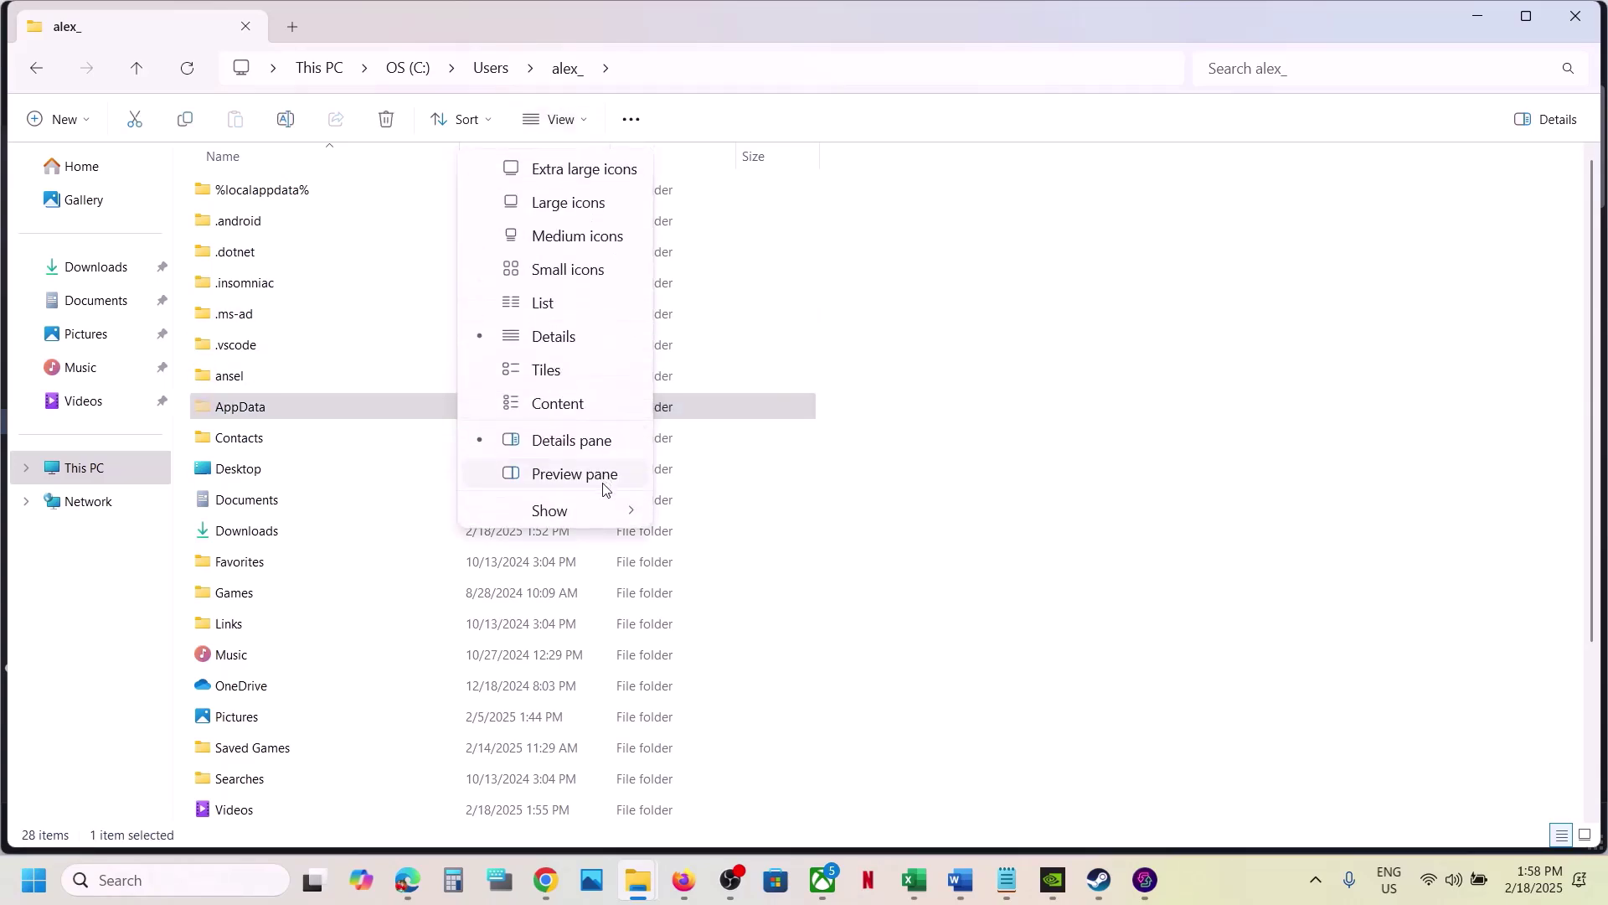
mouse_move(593, 510)
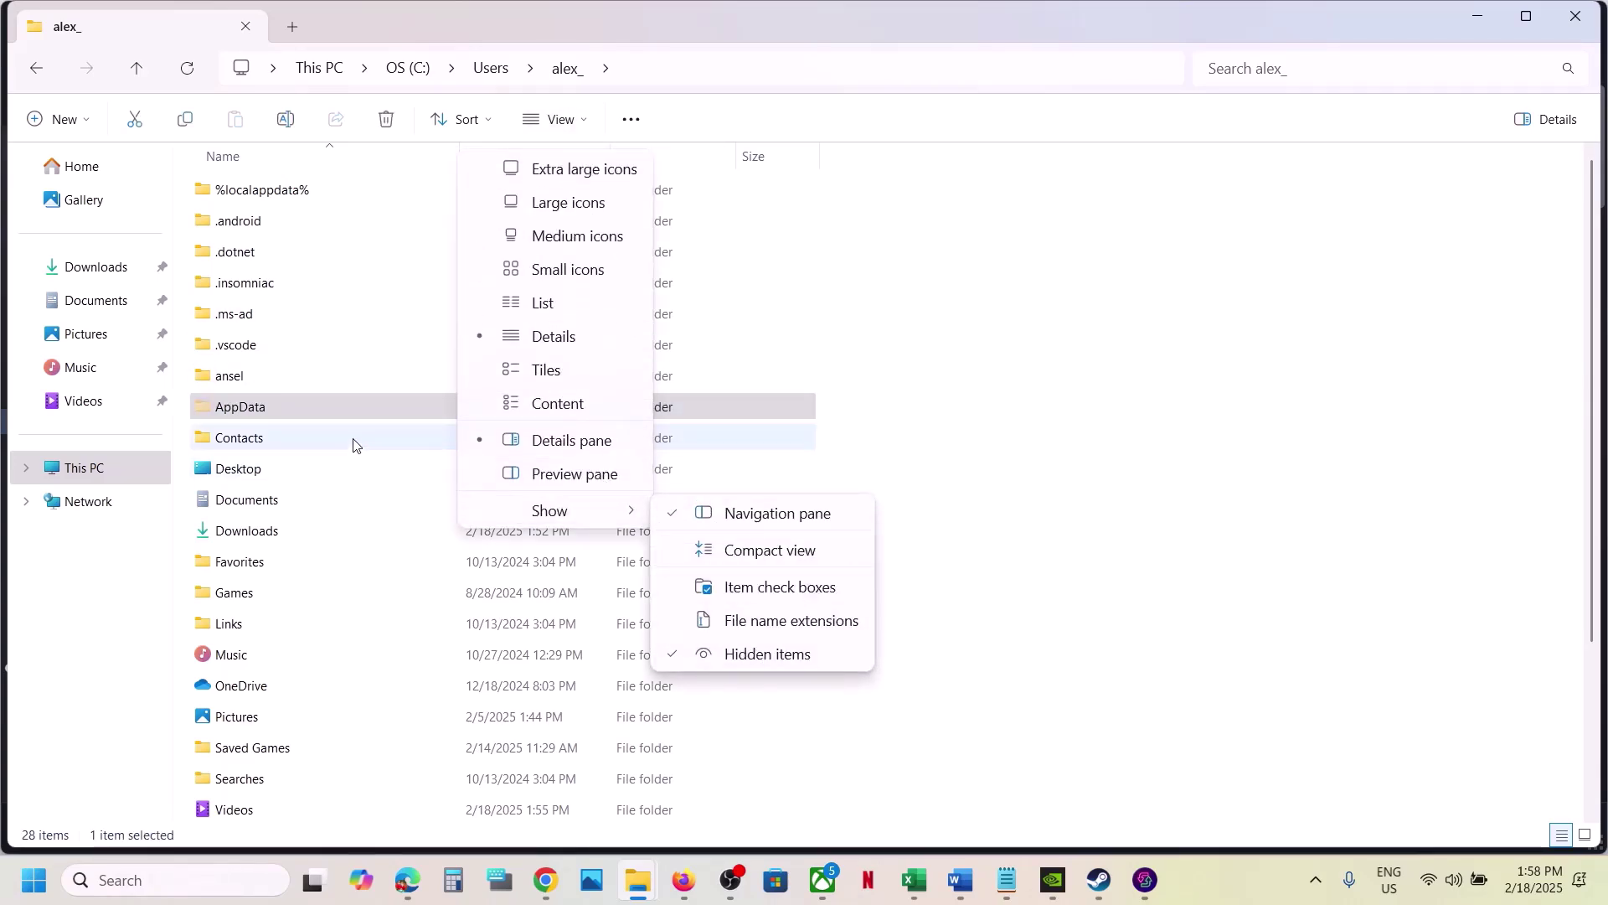
double_click(341, 413)
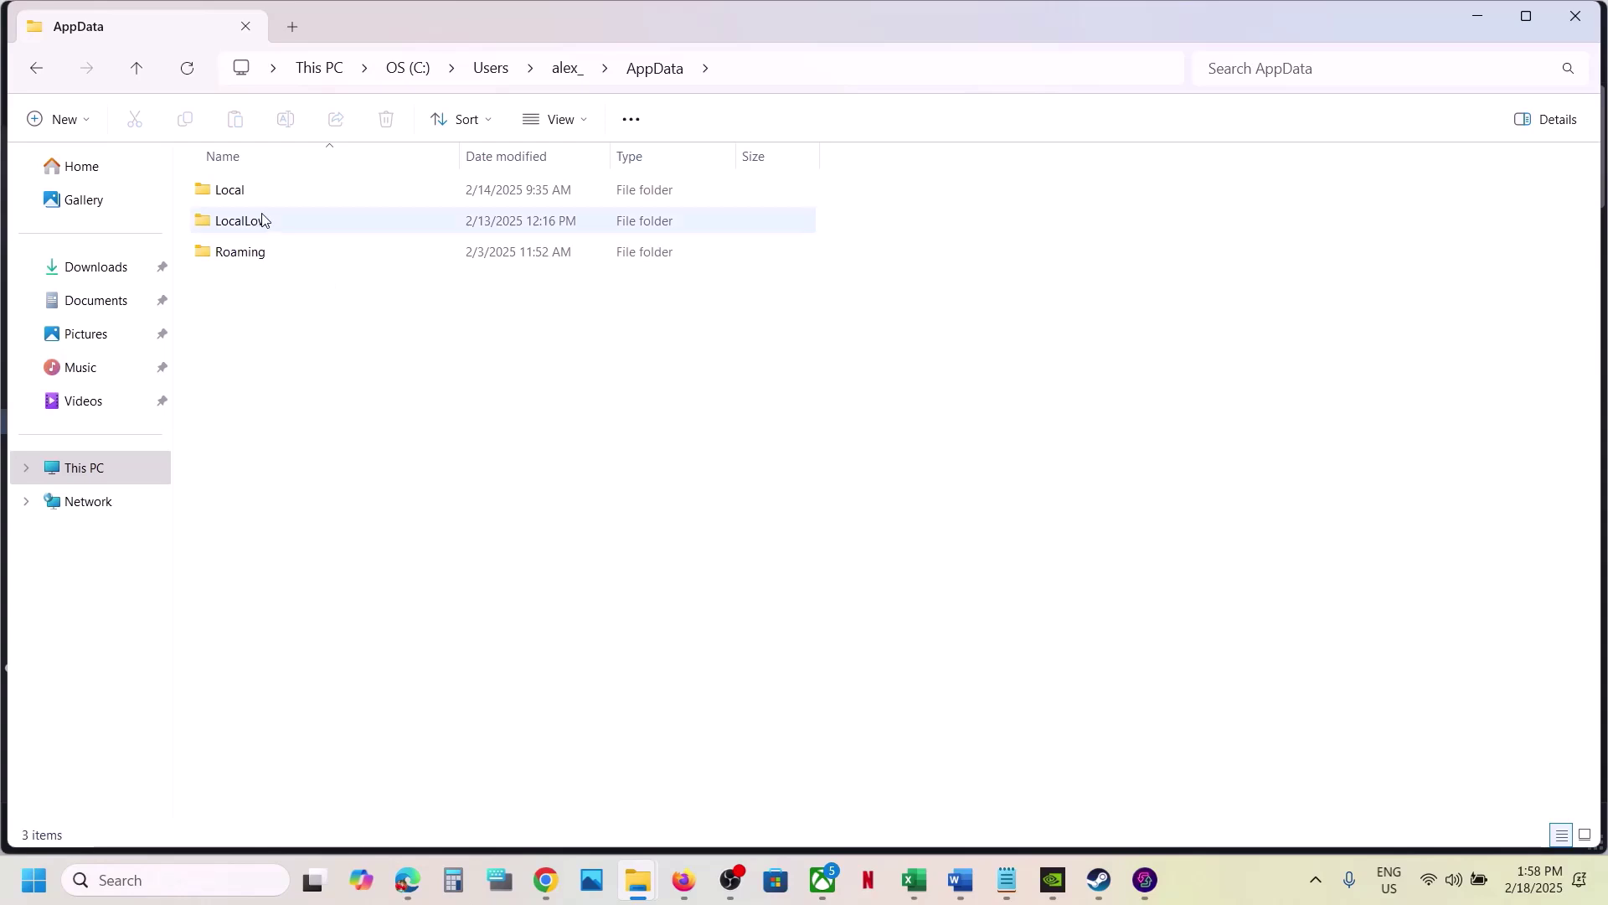
double_click(244, 196)
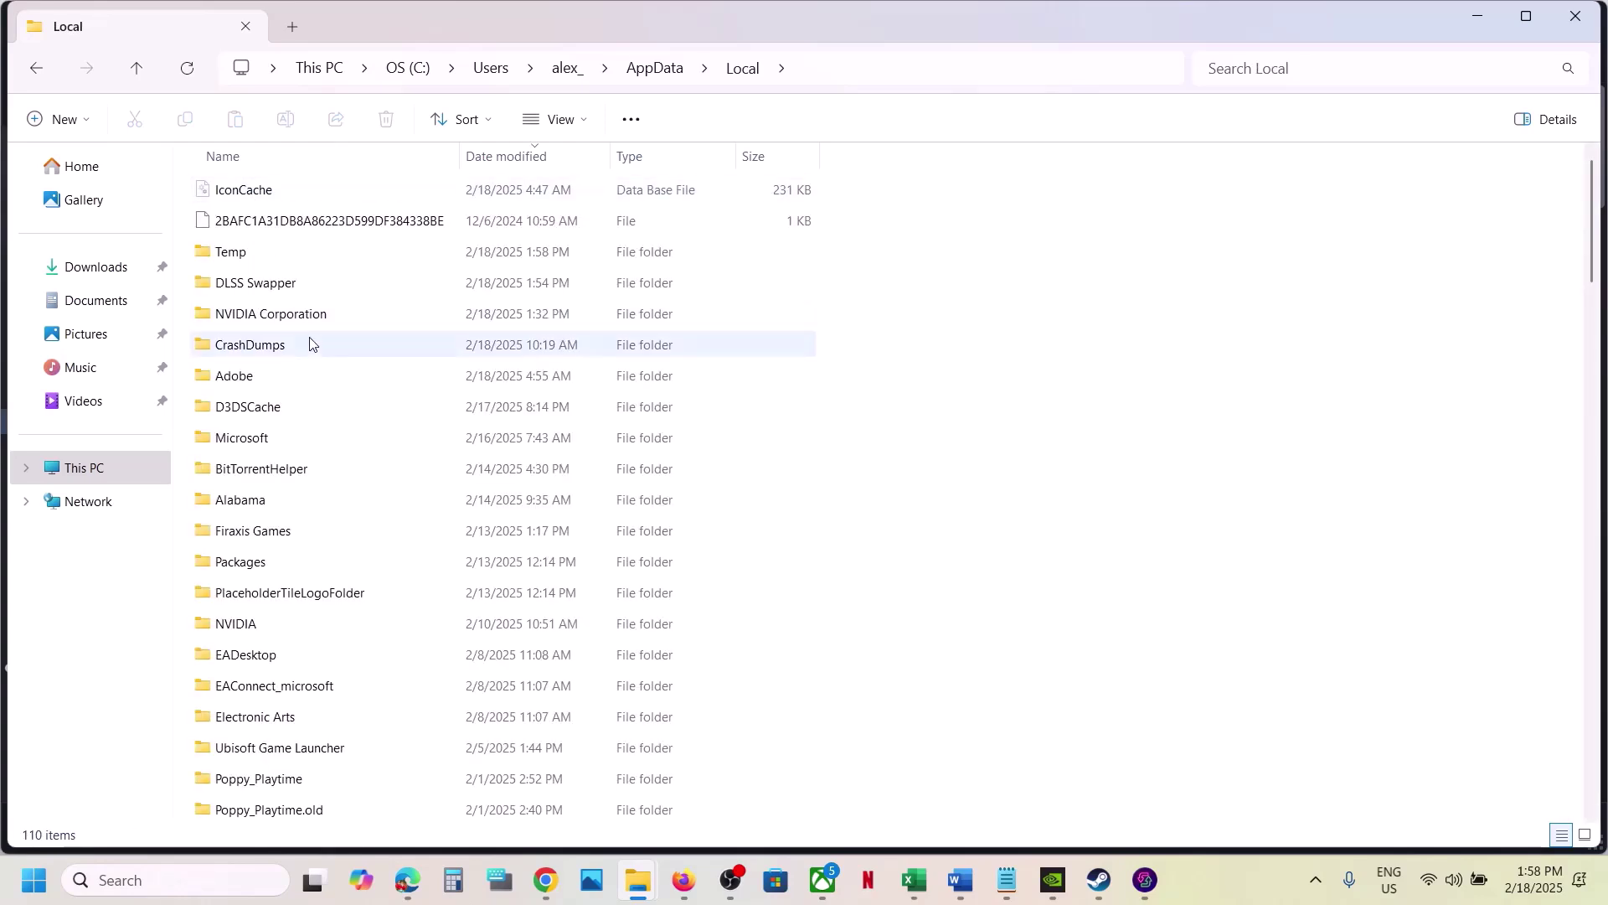
Look through the game's configuration files in the Alabama\Saved\Config\Windows folder.
click(264, 509)
double_click(270, 507)
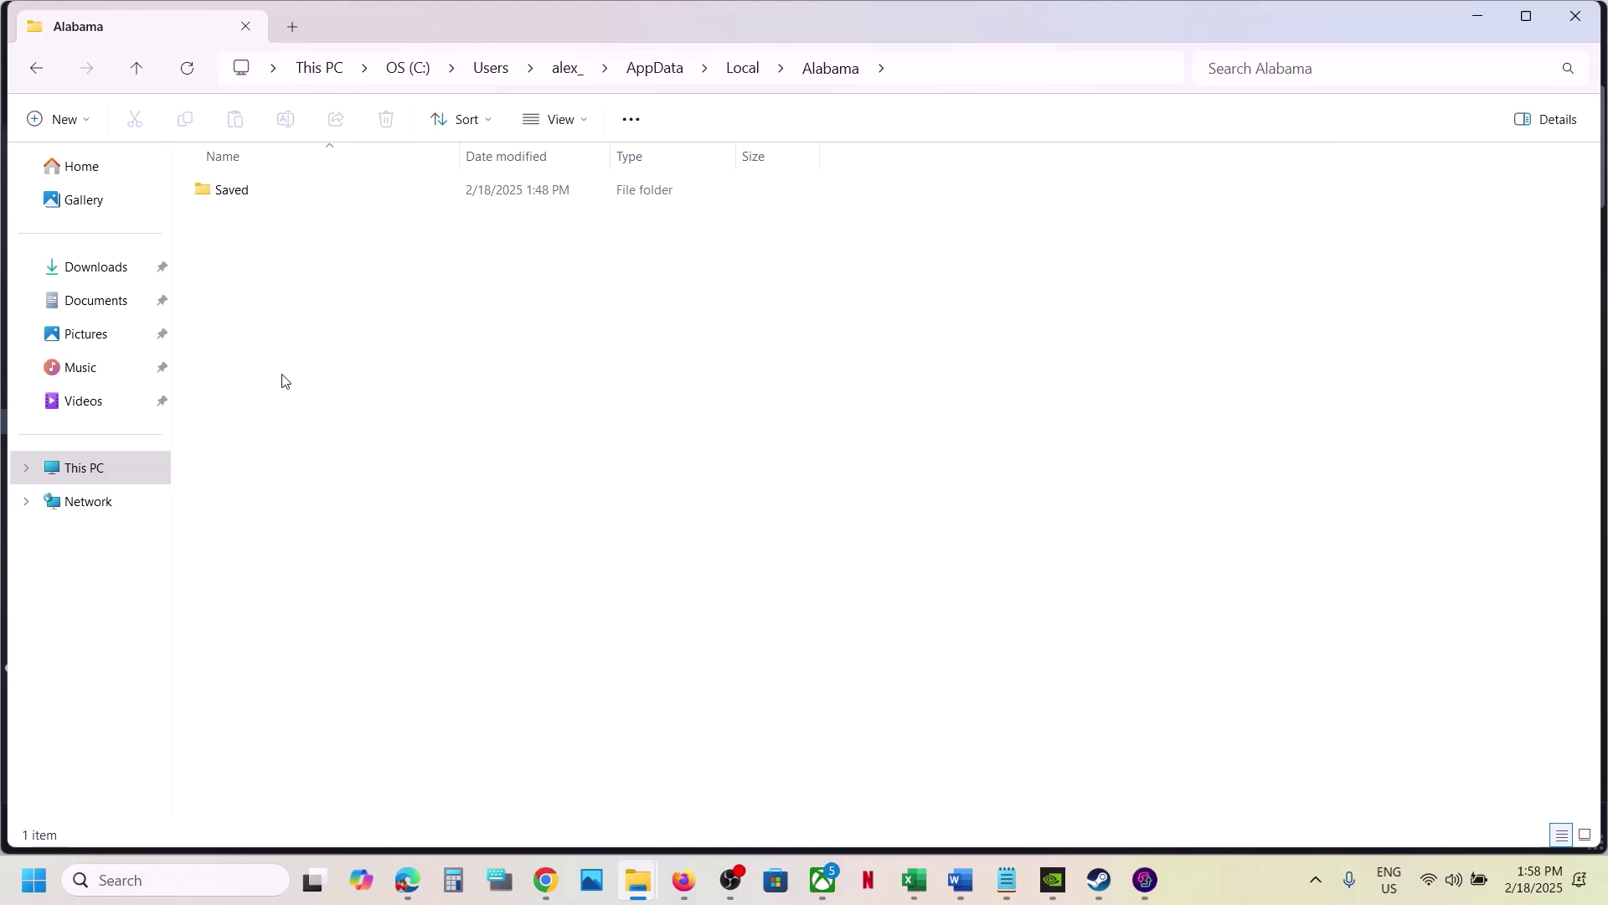
double_click(245, 195)
double_click(266, 204)
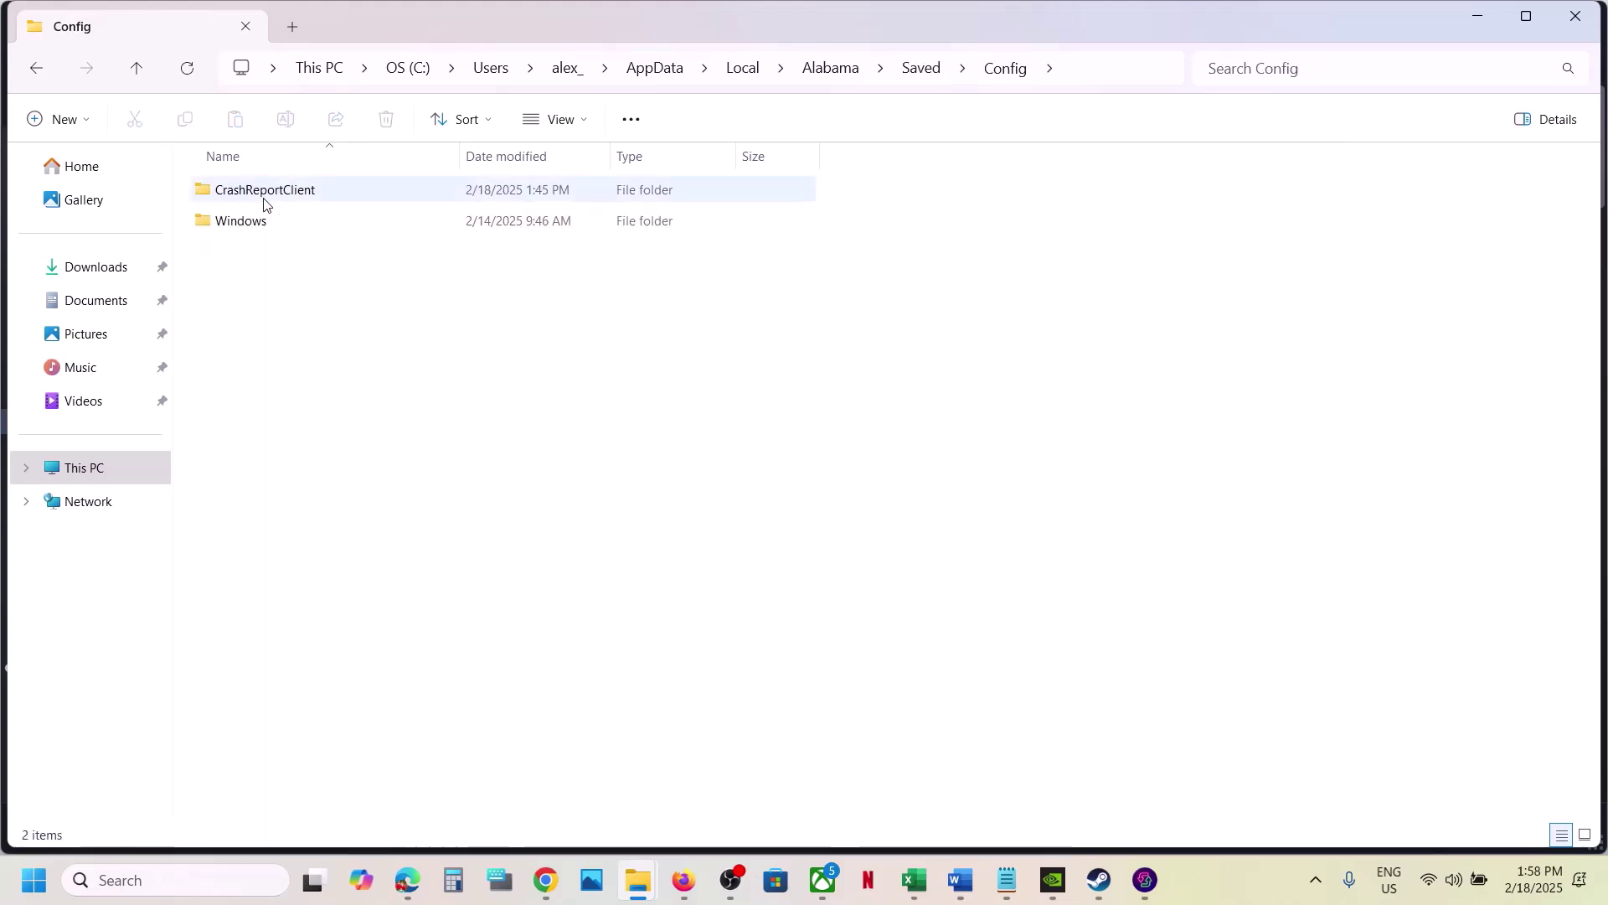
double_click(243, 221)
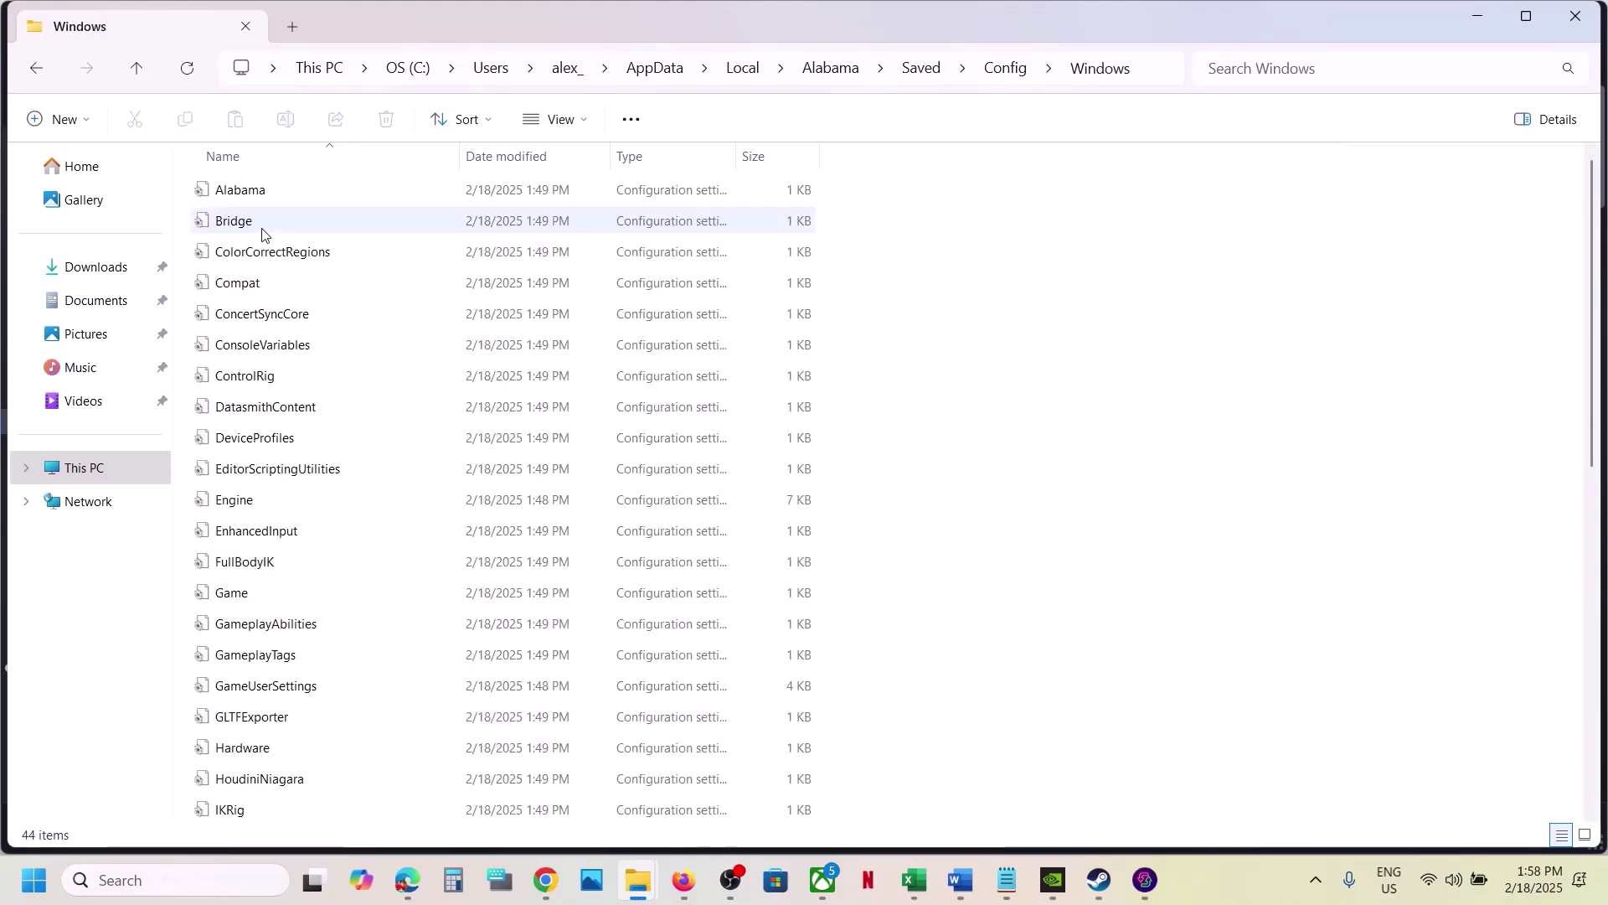
Return to the AppData\Local folder and look at the available actions for the Alabama folder, including its delete option.
click(137, 72)
click(138, 72)
click(137, 72)
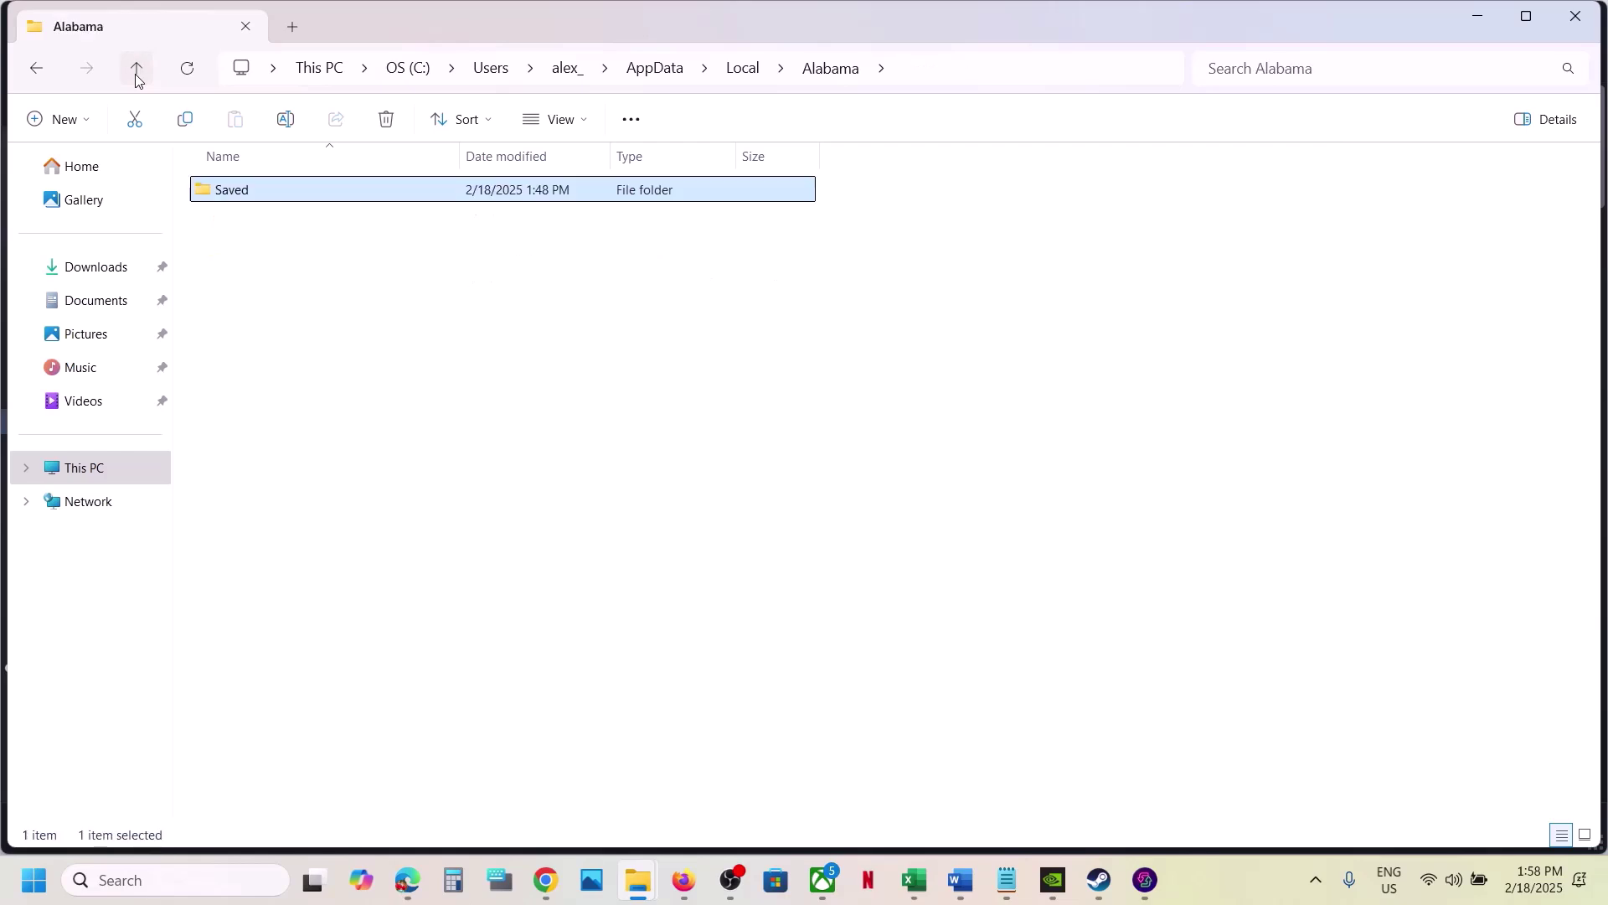
click(137, 72)
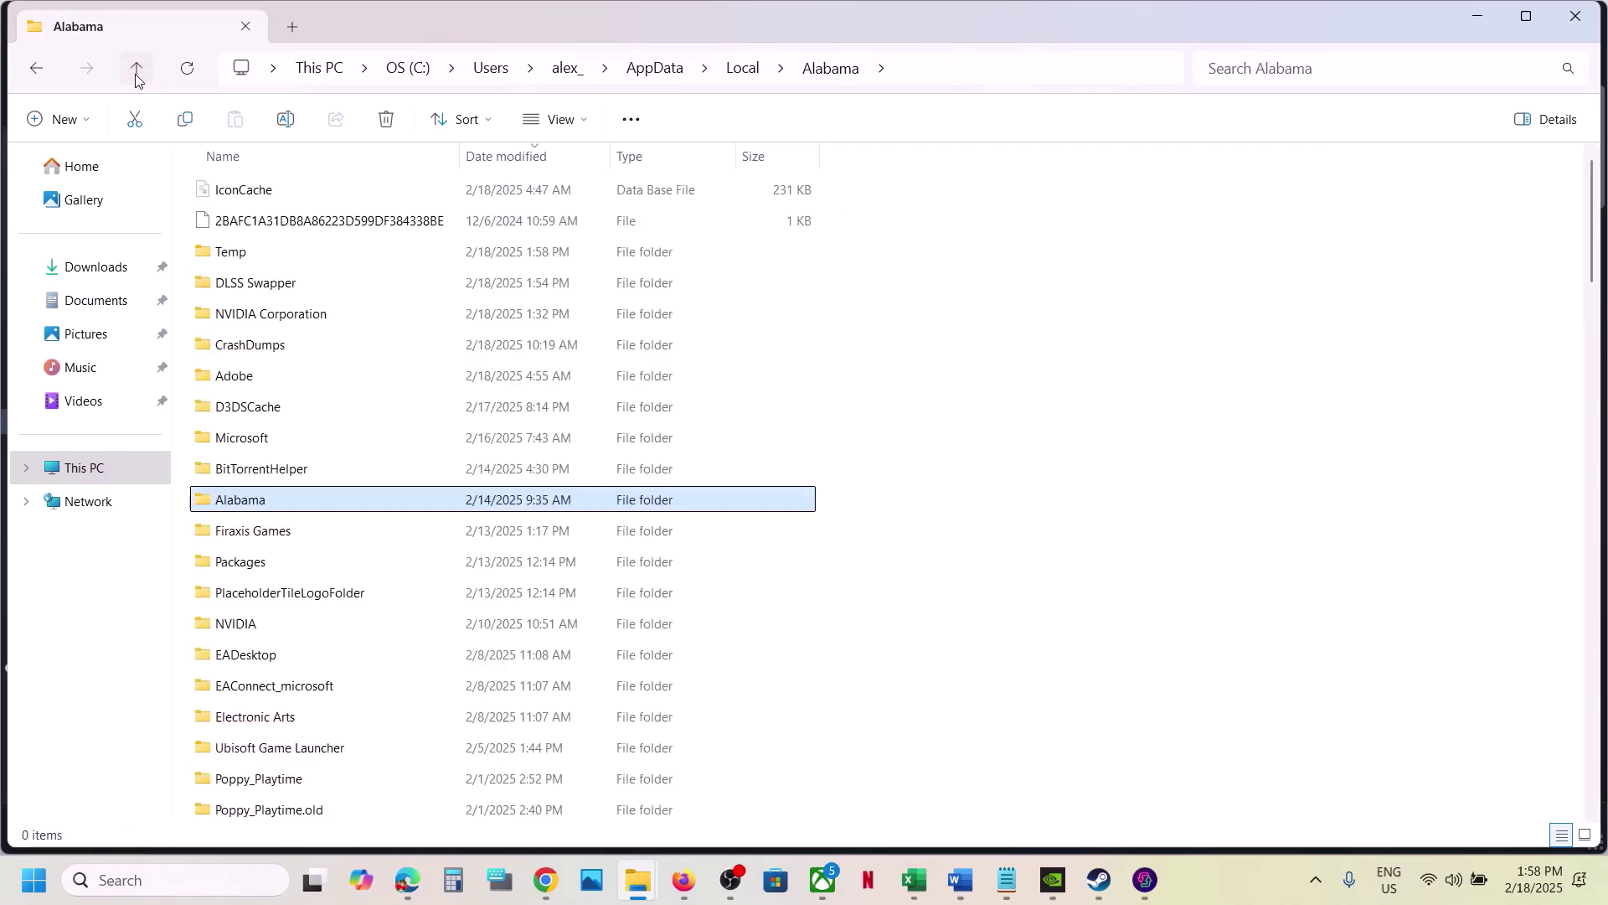
right_click(256, 501)
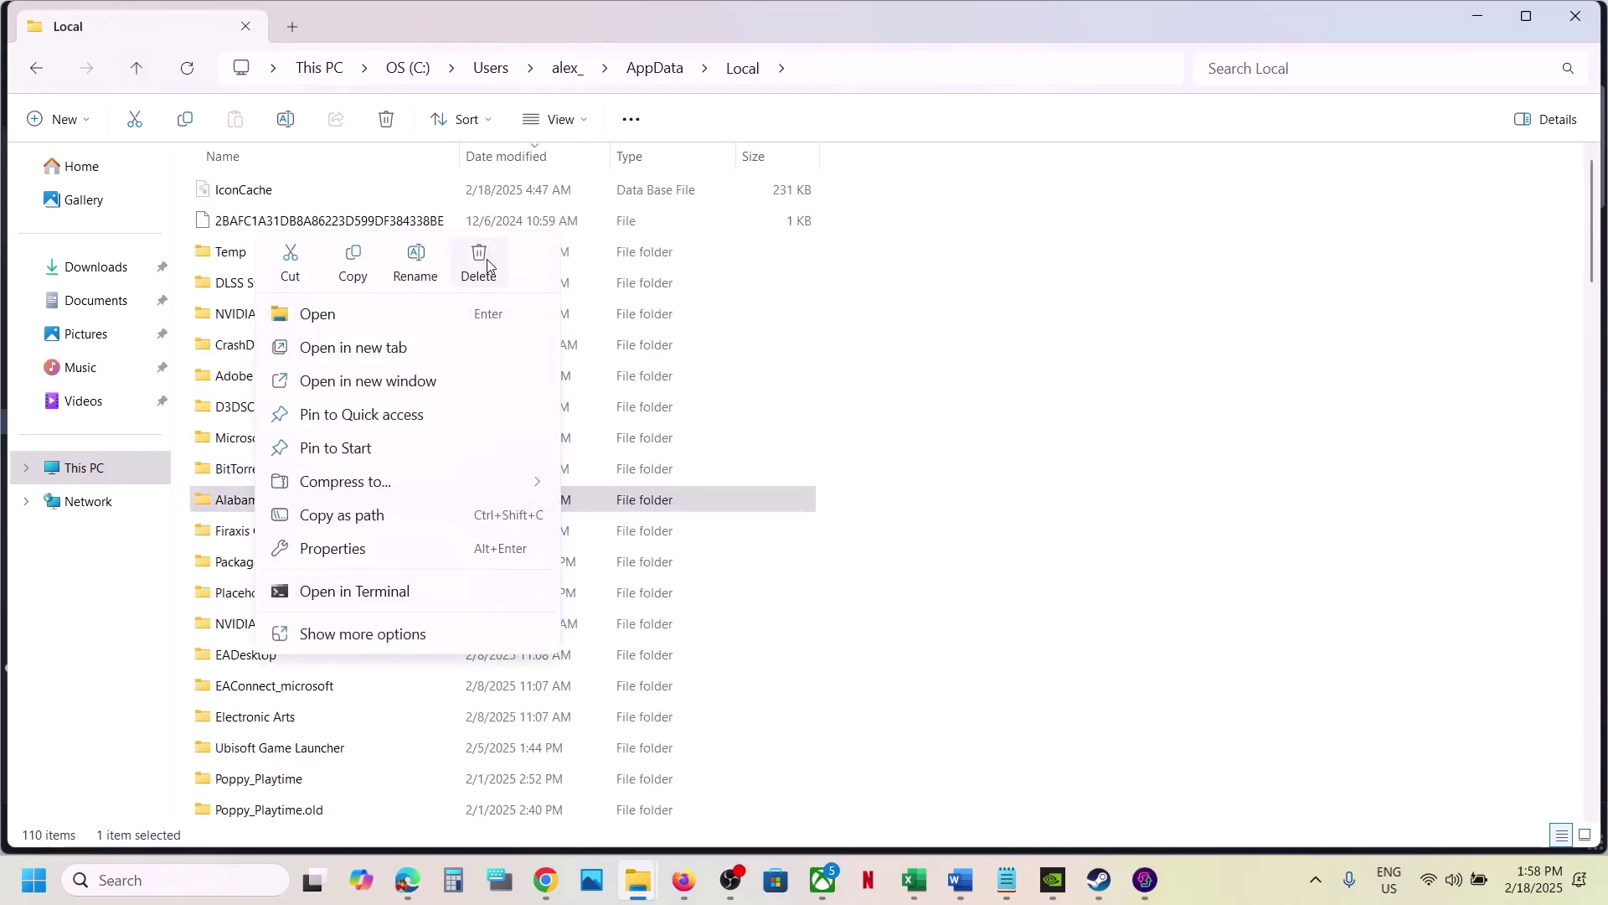
click(985, 553)
click(984, 553)
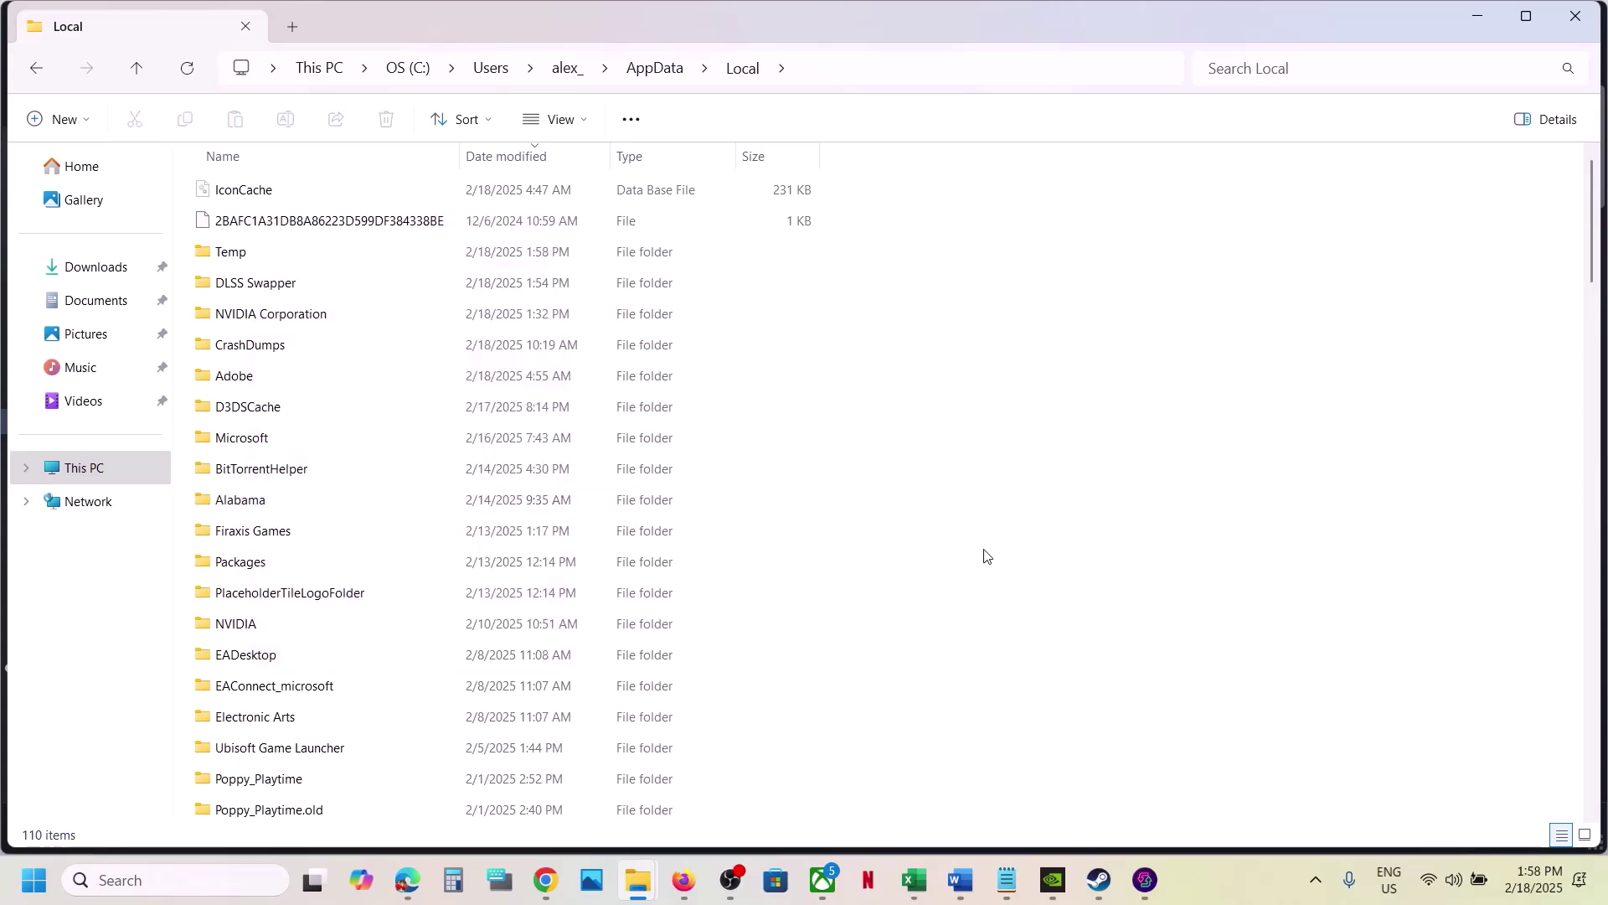
Go to This PC, and highlight the "Rename/Delete the save game files" instruction in Step 10 of the Word document.
click(88, 469)
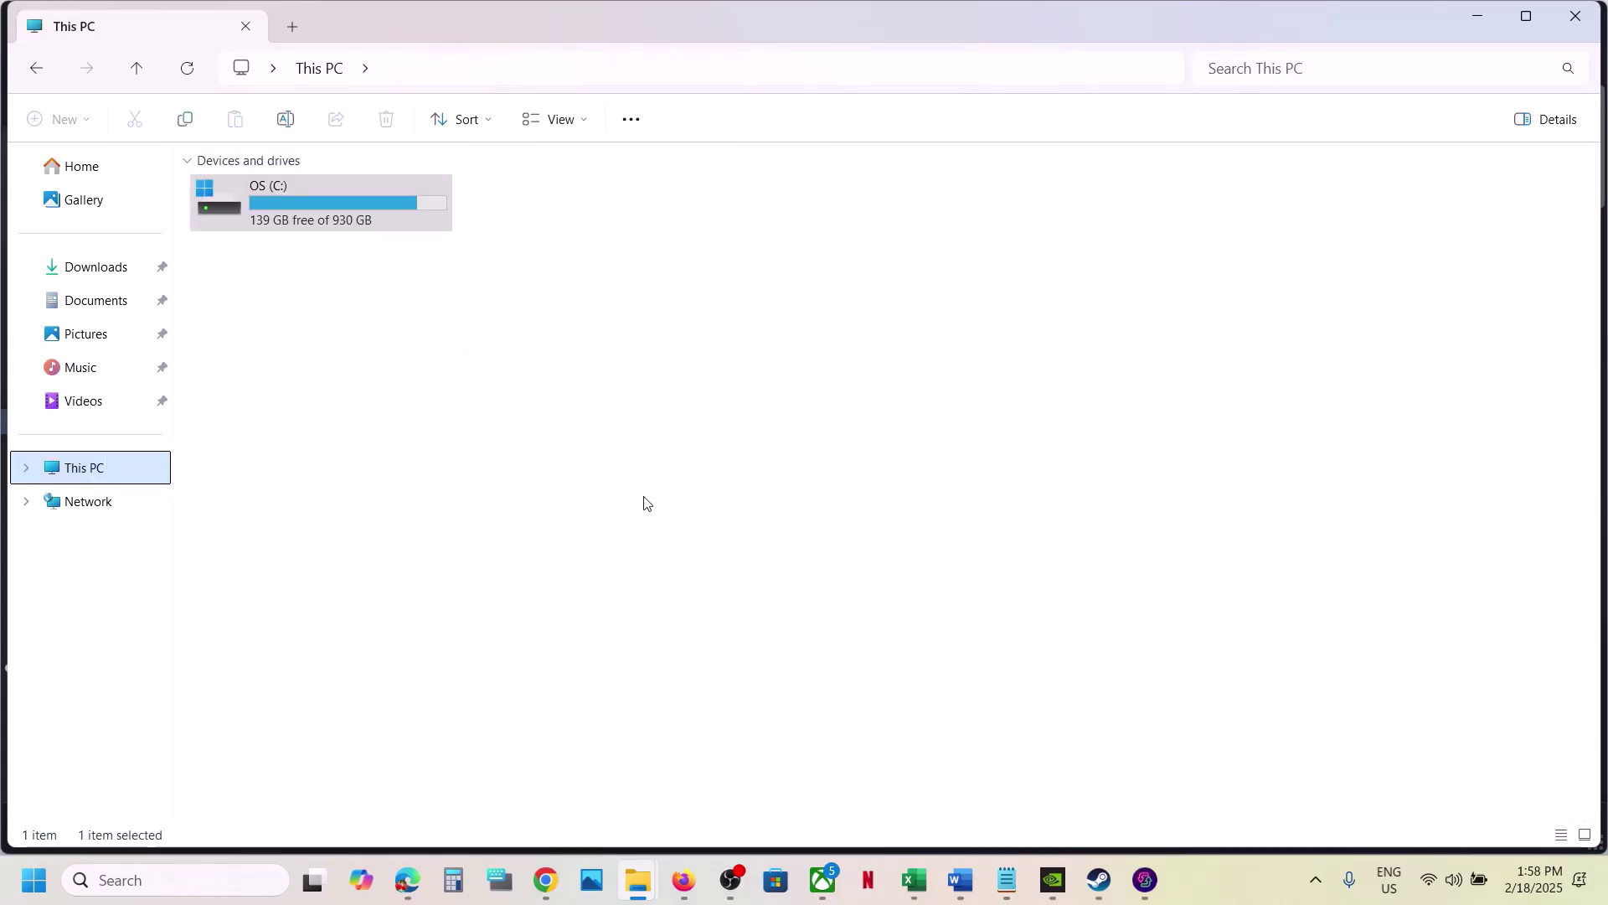
click(960, 880)
drag(890, 538, 1145, 641)
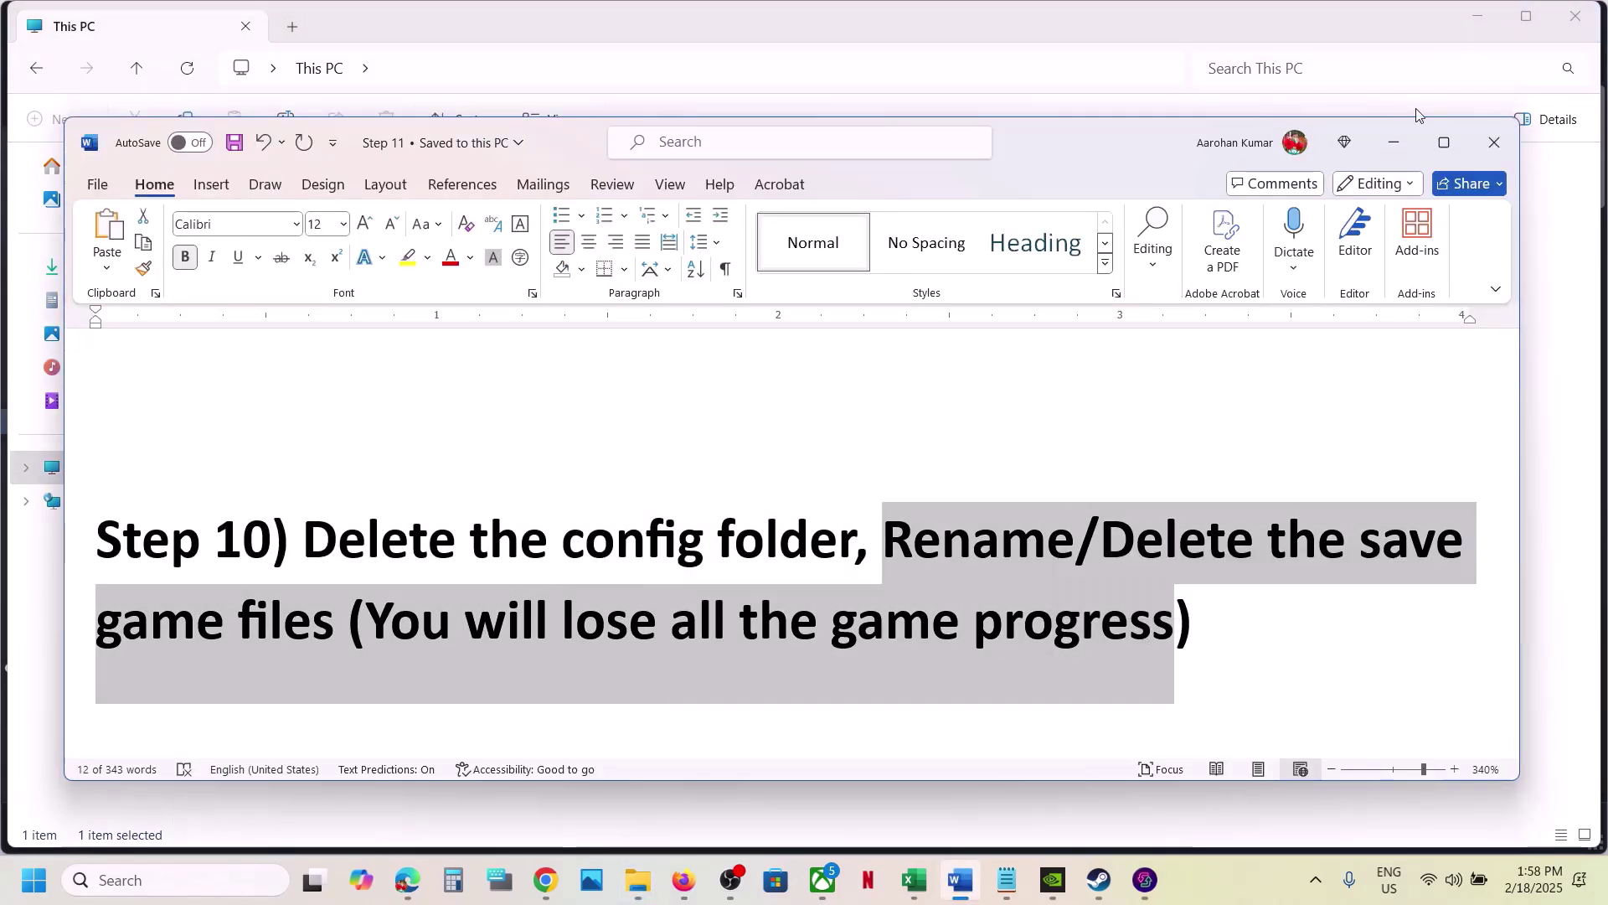
click(1394, 142)
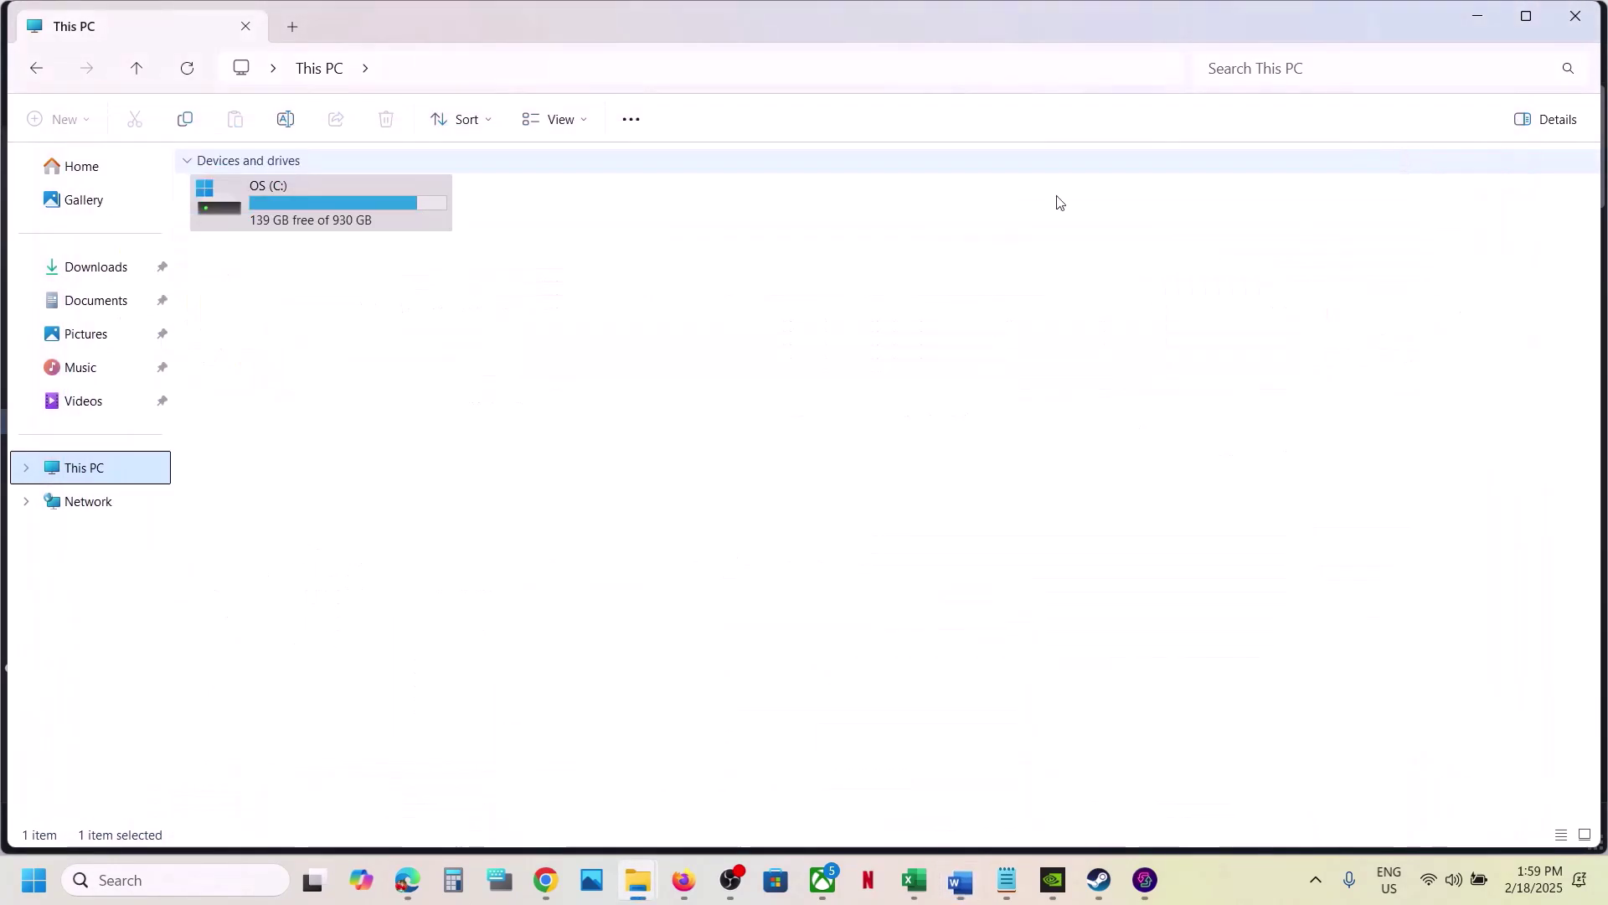
Browse from the C drive to the current user's profile folder and open Saved Games\Avowed.
double_click(334, 224)
scroll(309, 460, down, 4)
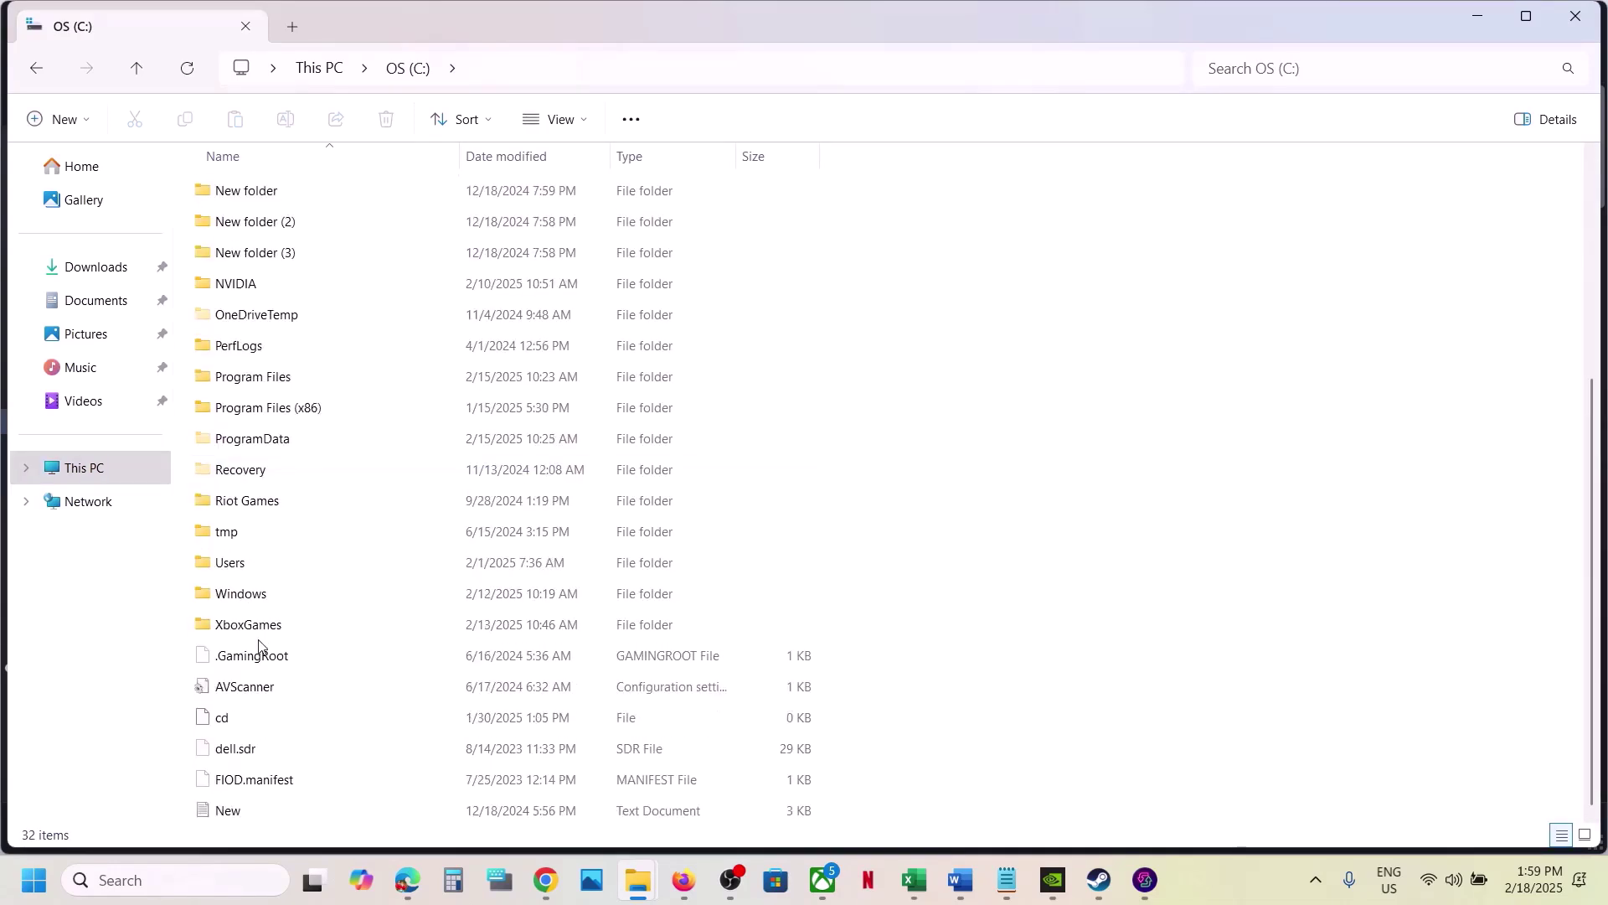
double_click(237, 564)
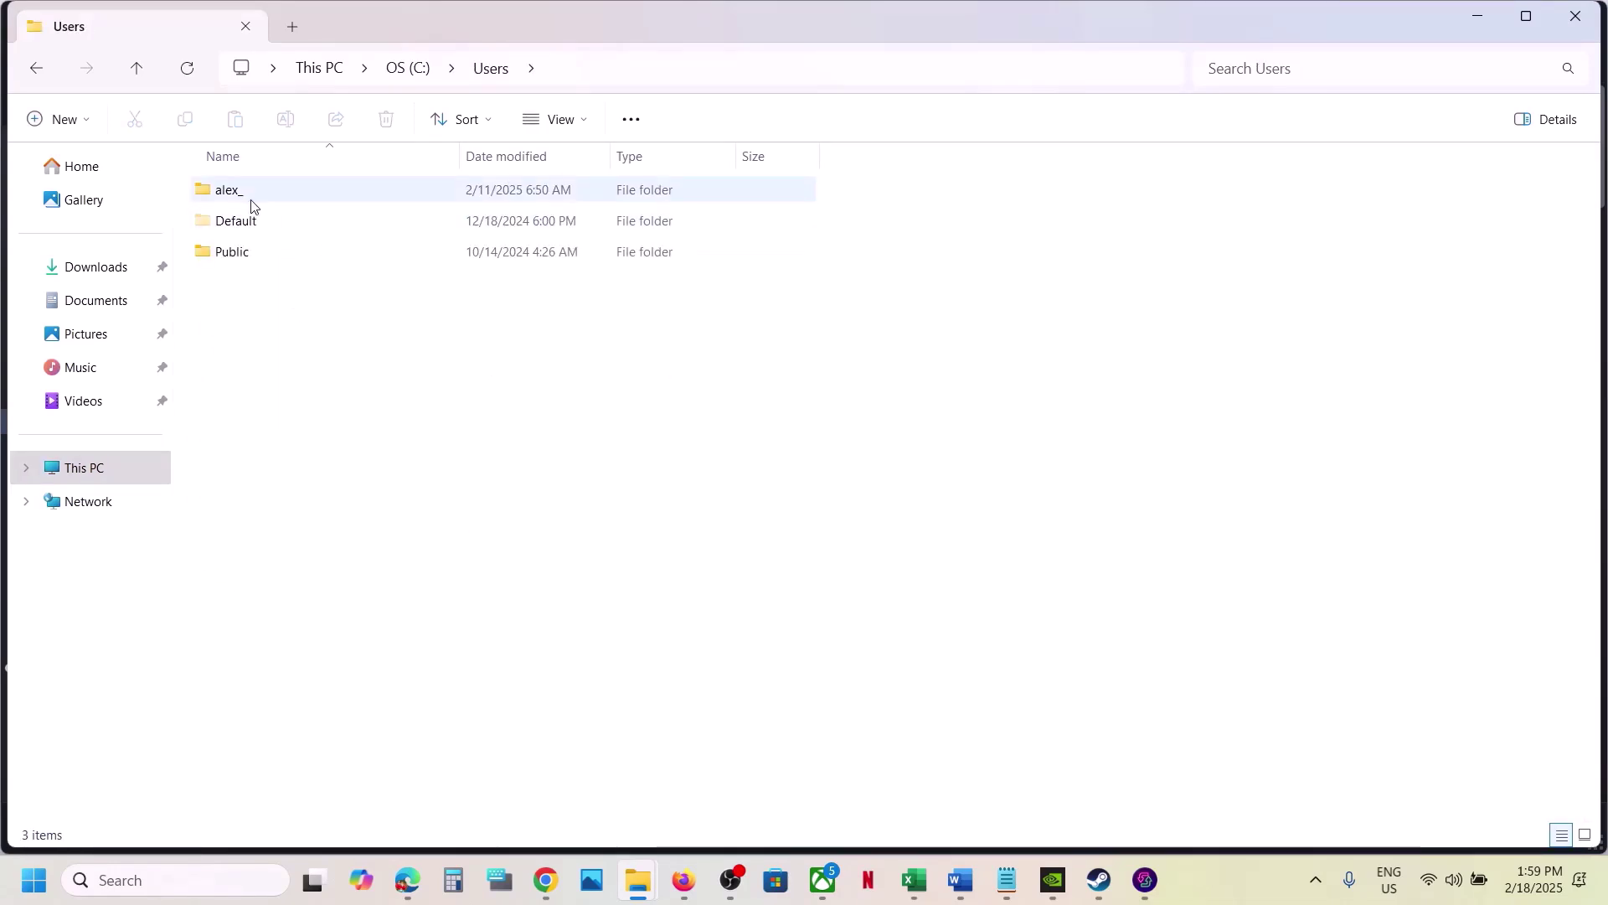
double_click(251, 206)
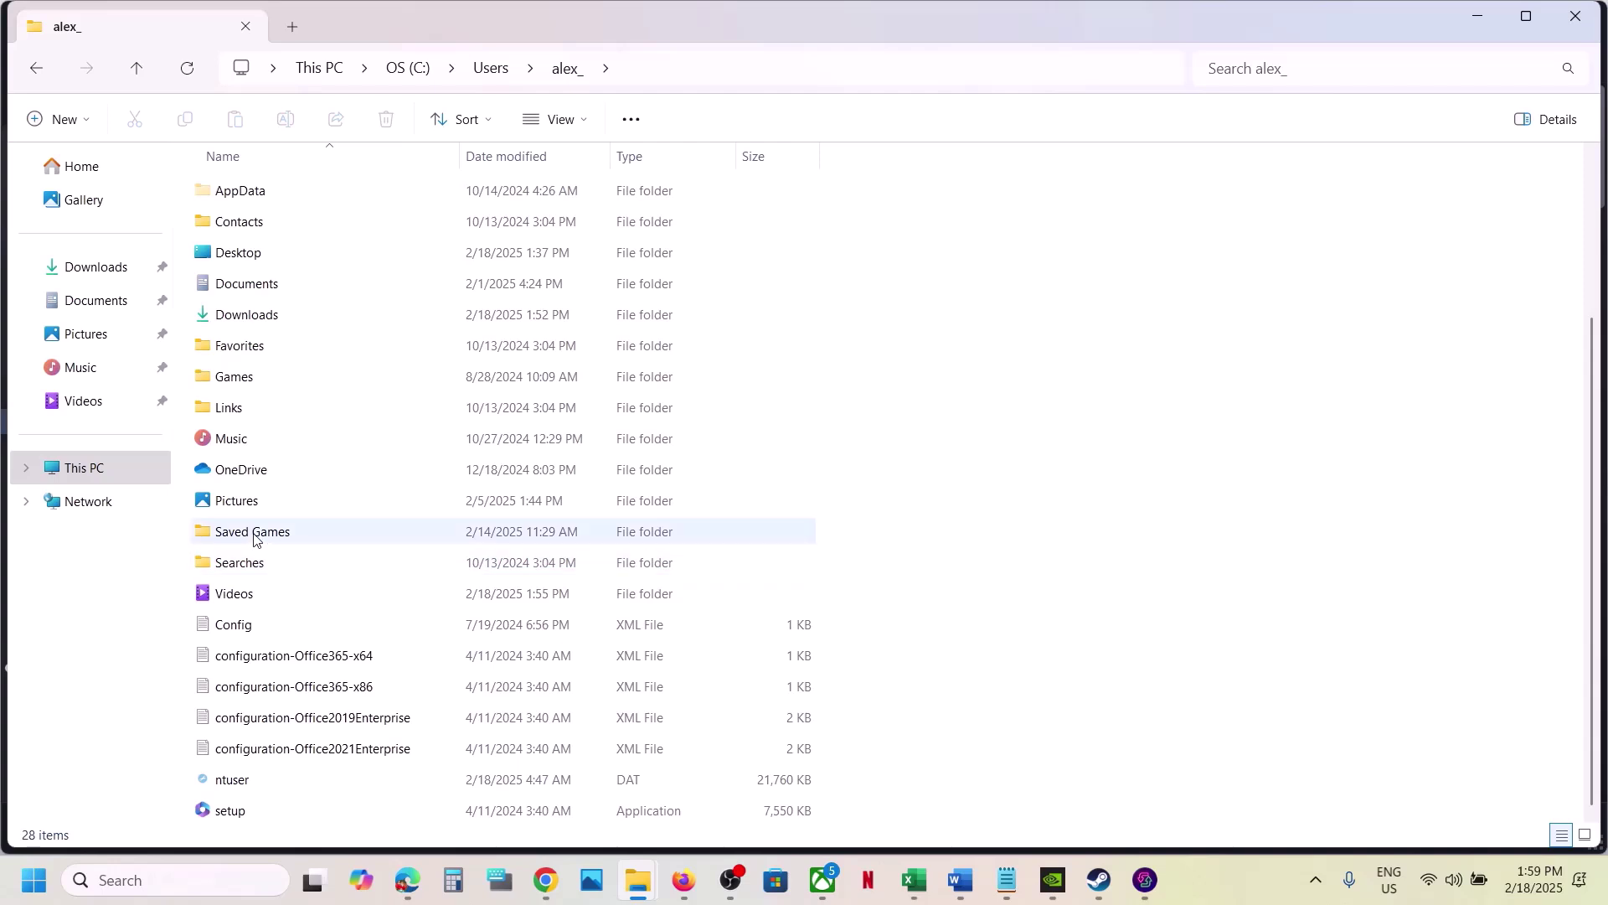
click(255, 540)
double_click(292, 538)
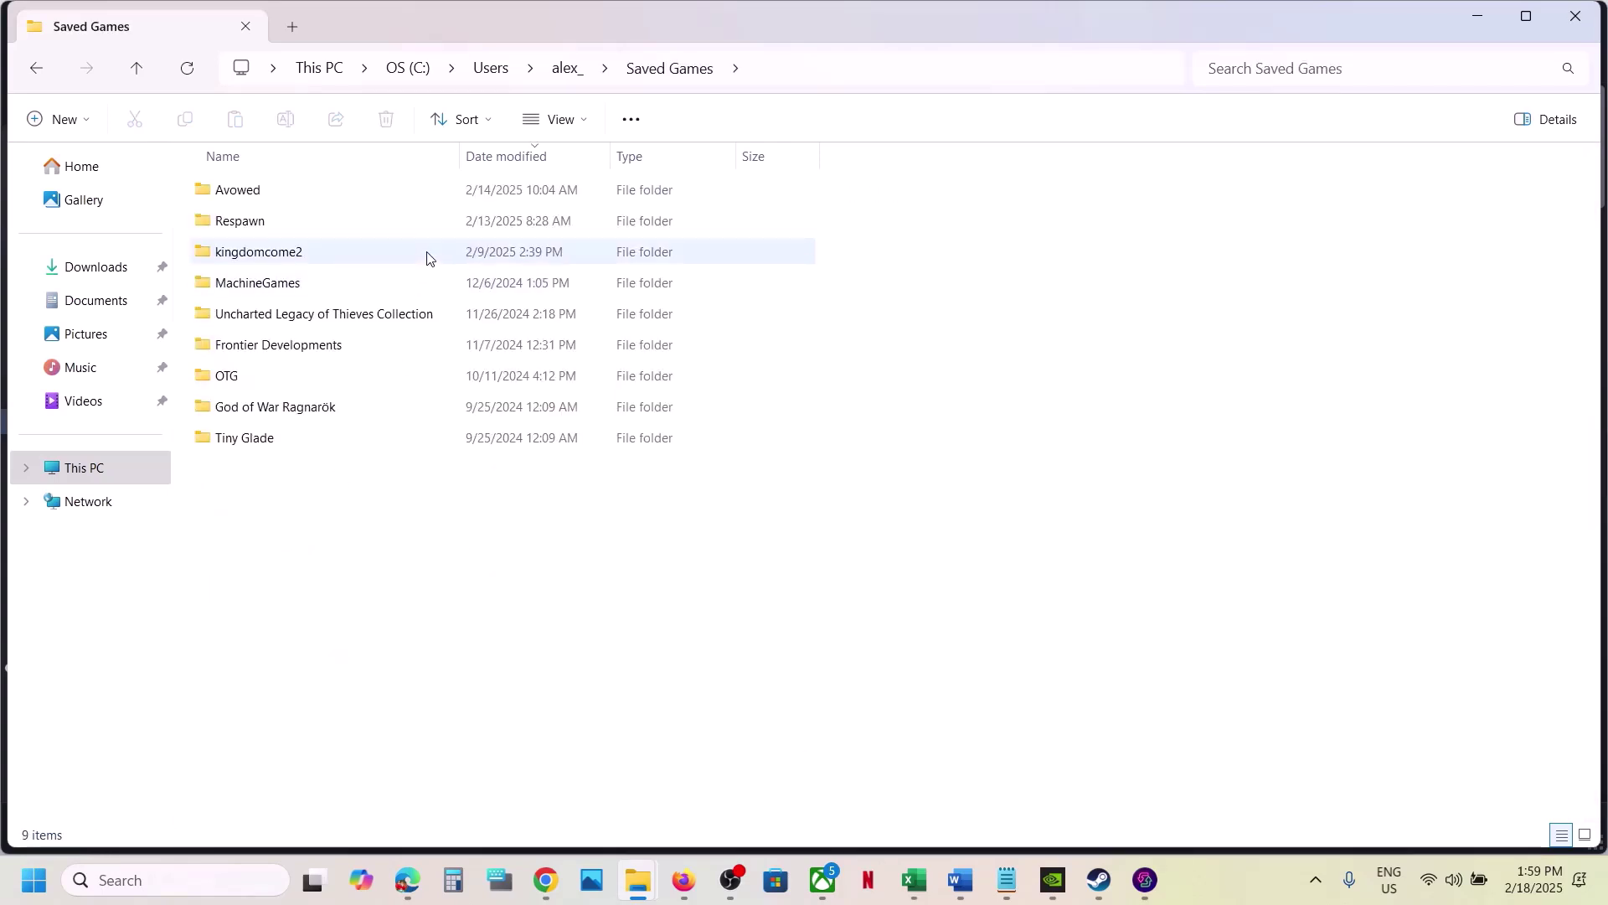
click(256, 196)
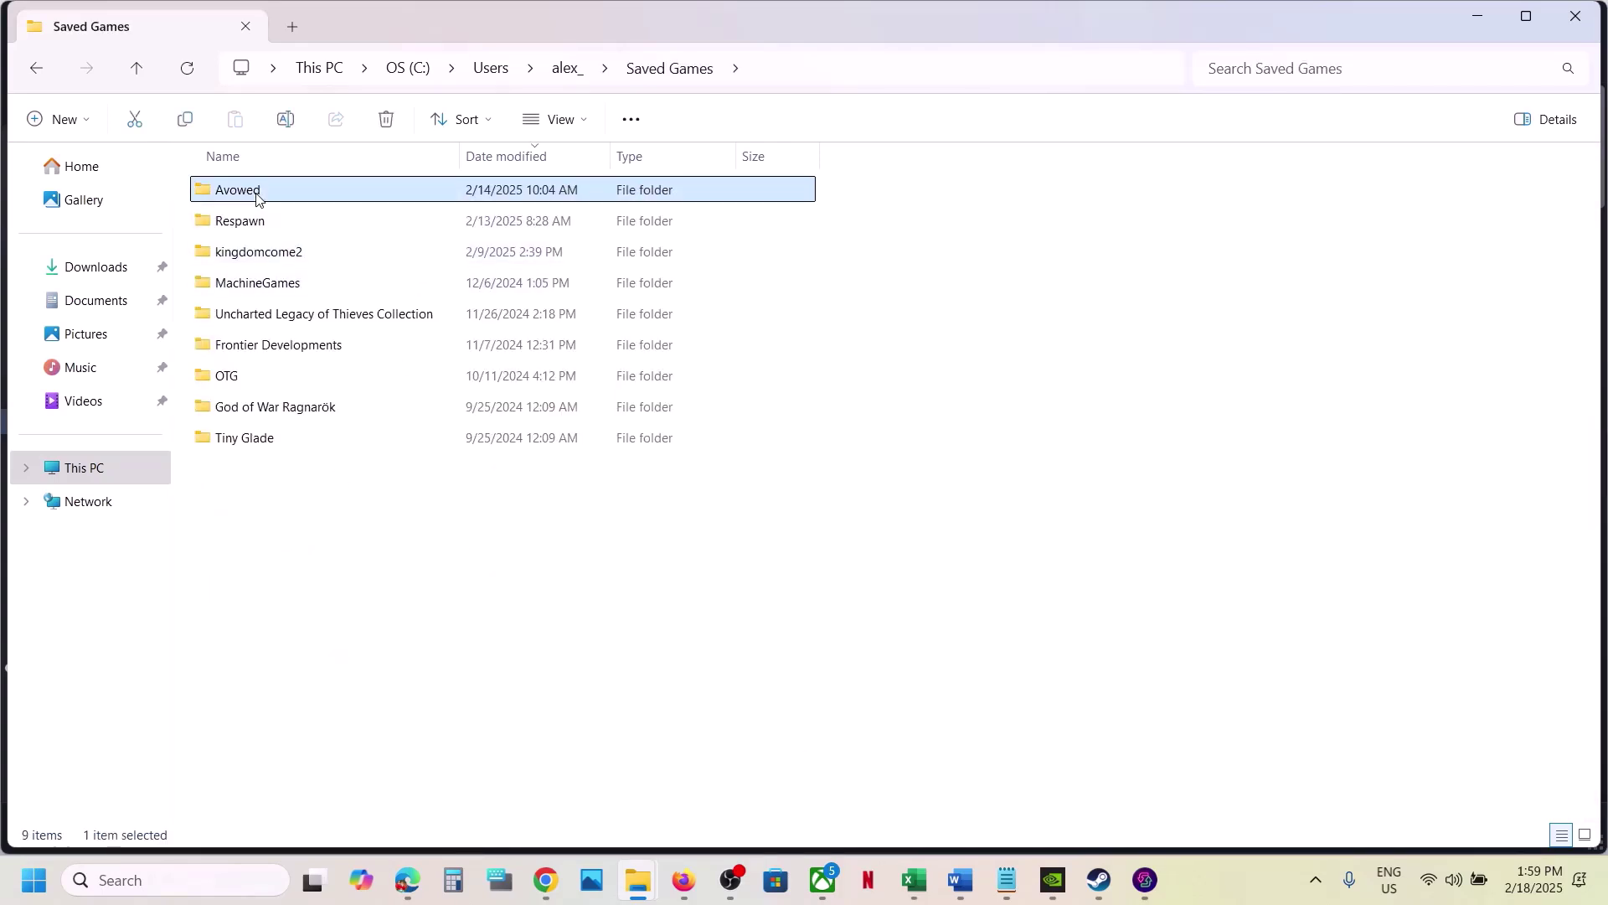
double_click(257, 196)
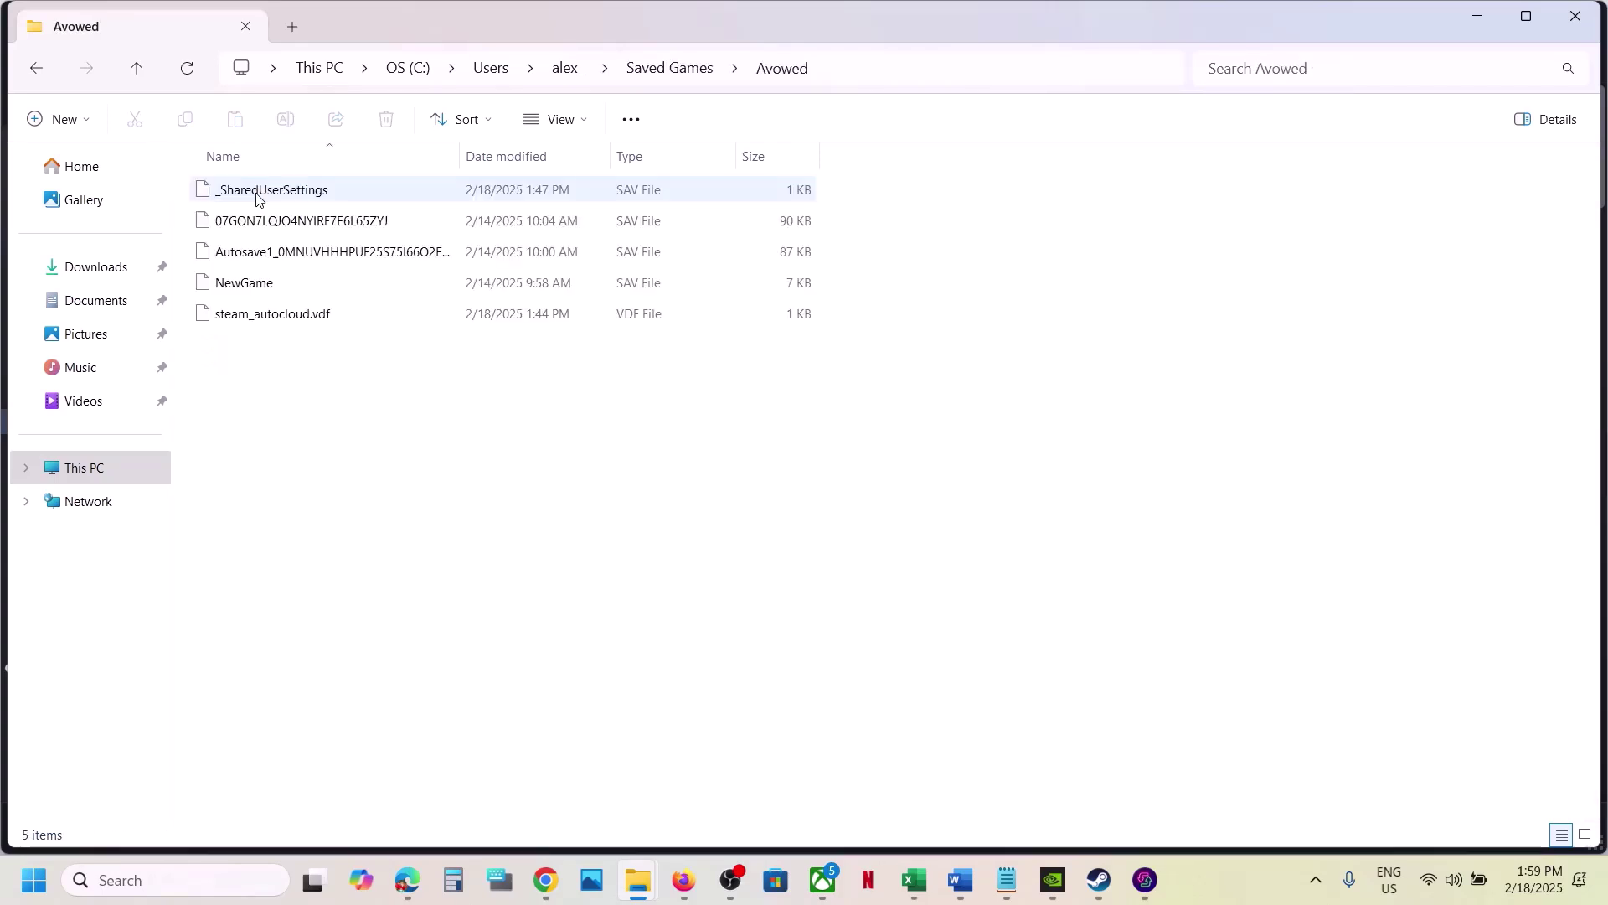
Back up the Avowed save folder by copying it to the desktop, replacing the files already in the destination.
click(138, 71)
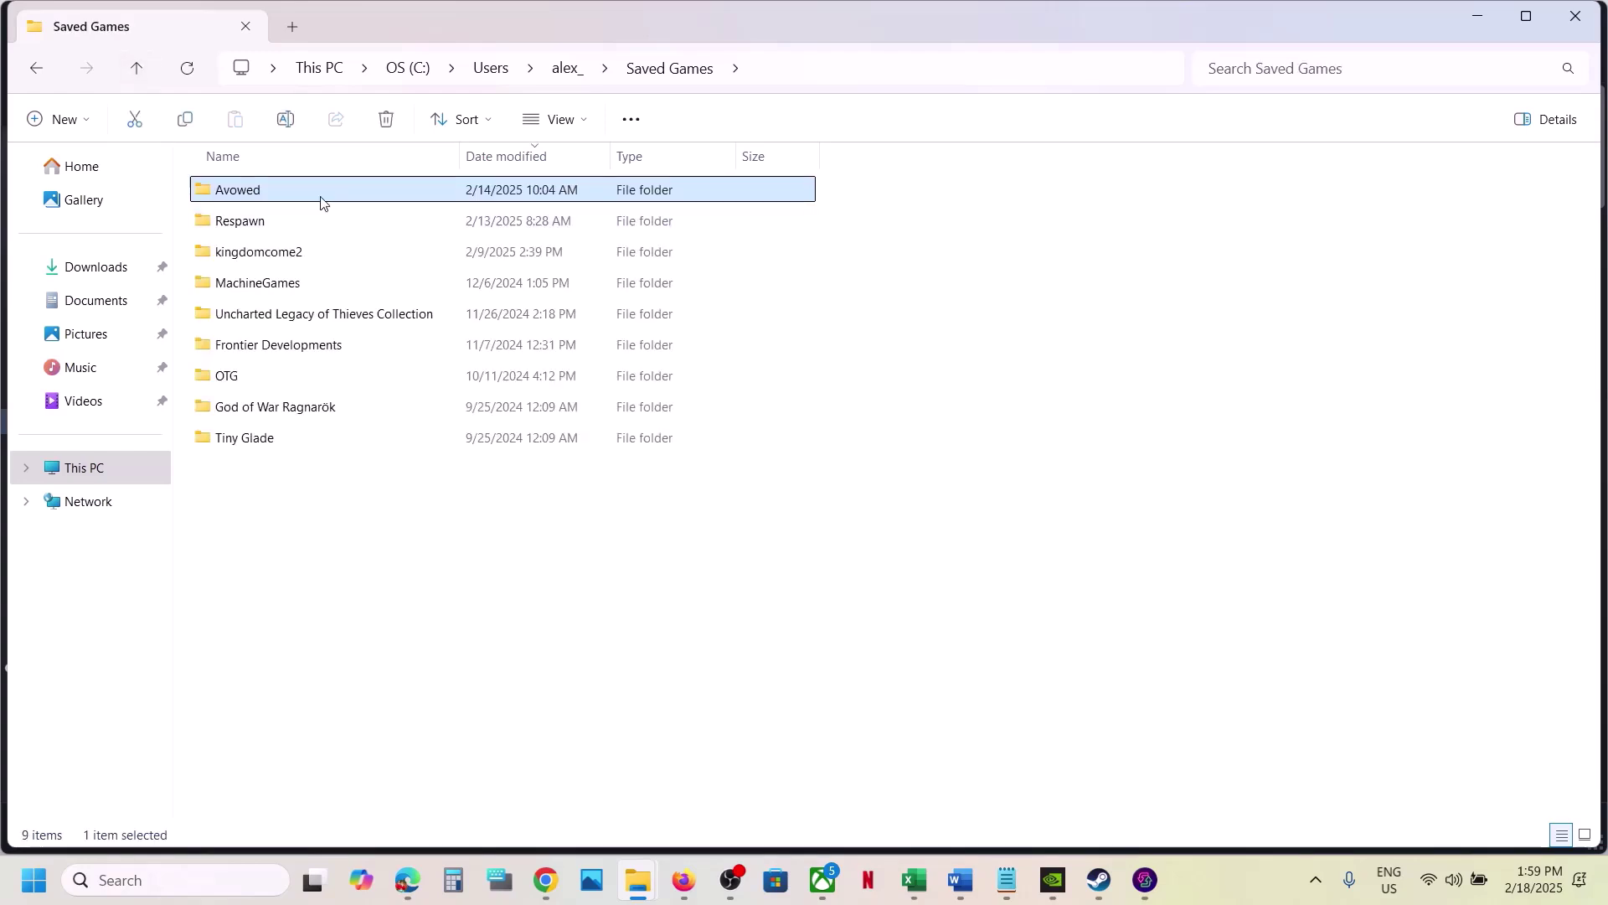
right_click(263, 192)
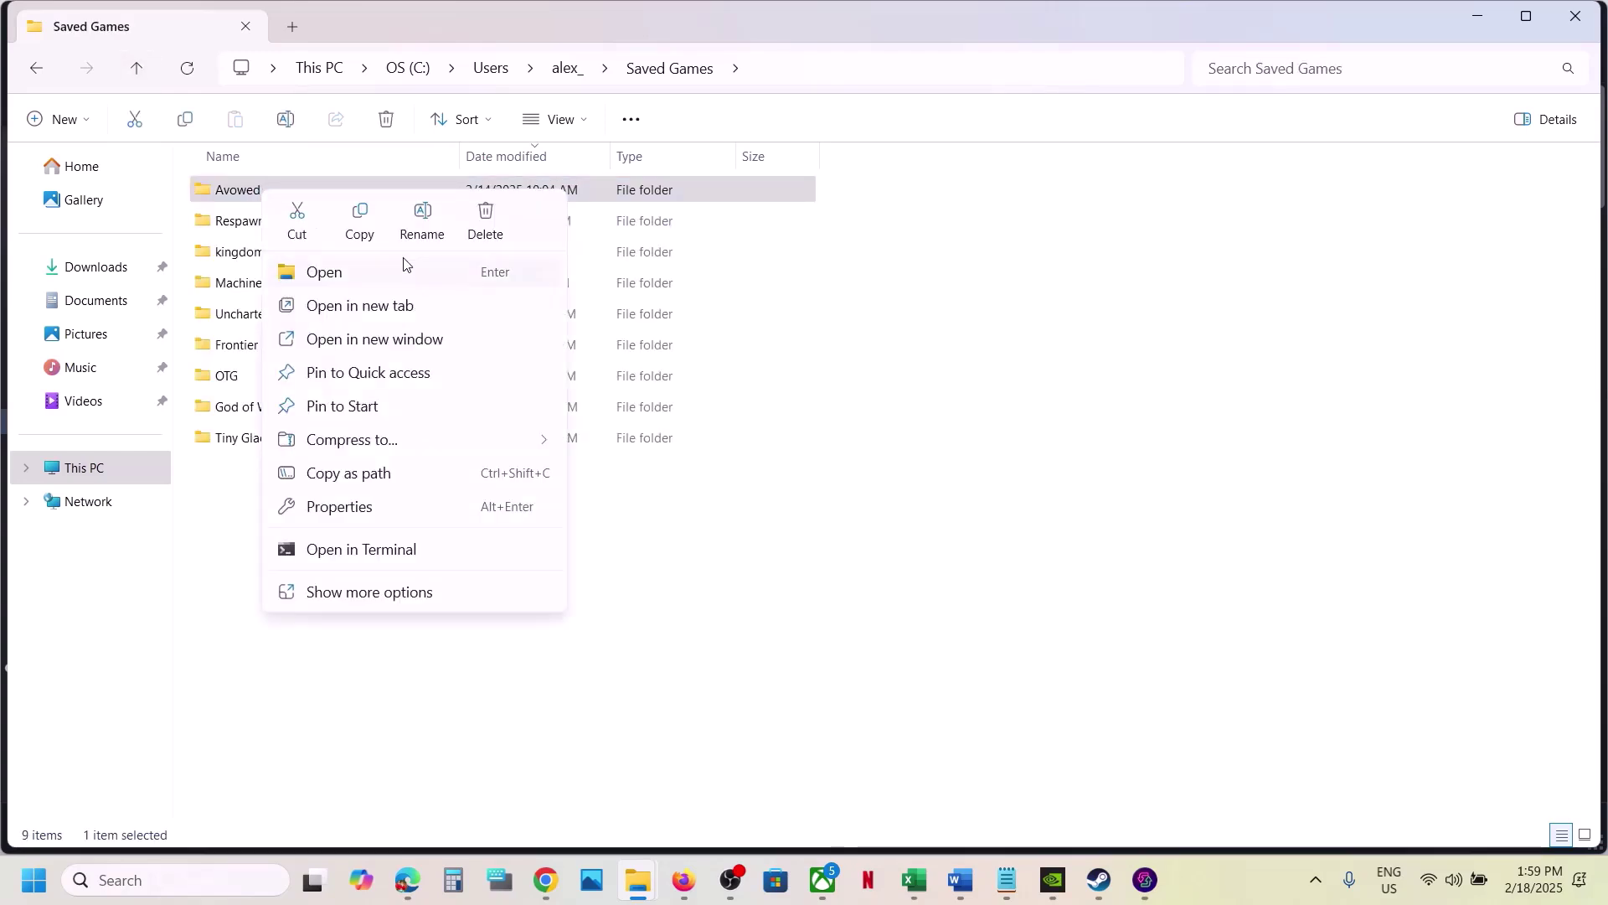
click(361, 222)
key(super+d)
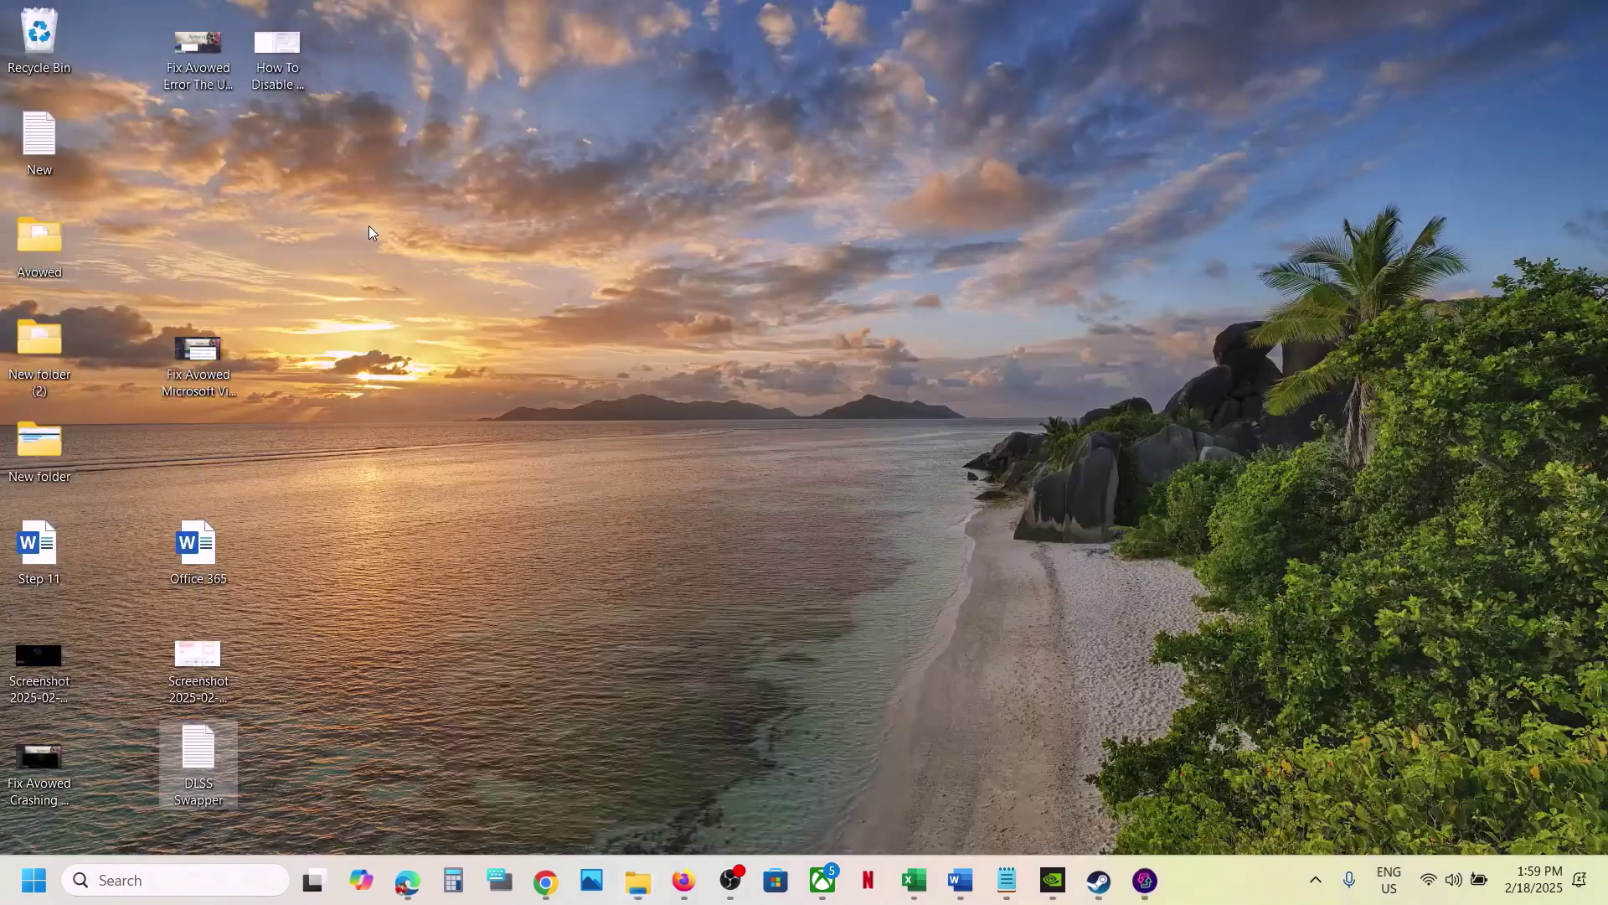
key(ctrl+v)
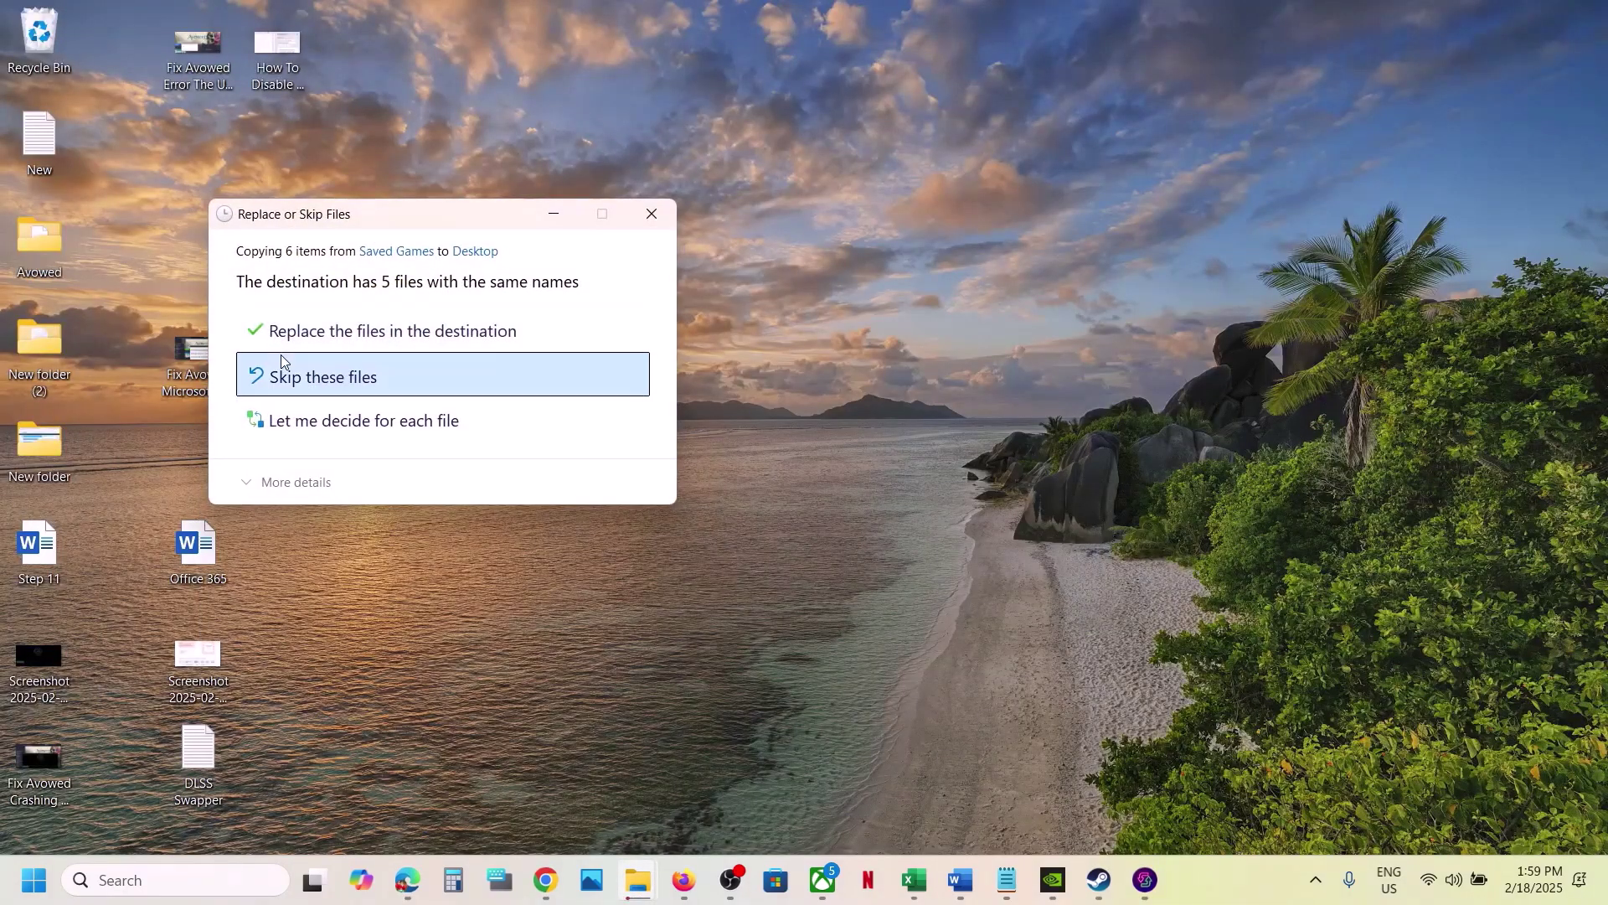
click(294, 333)
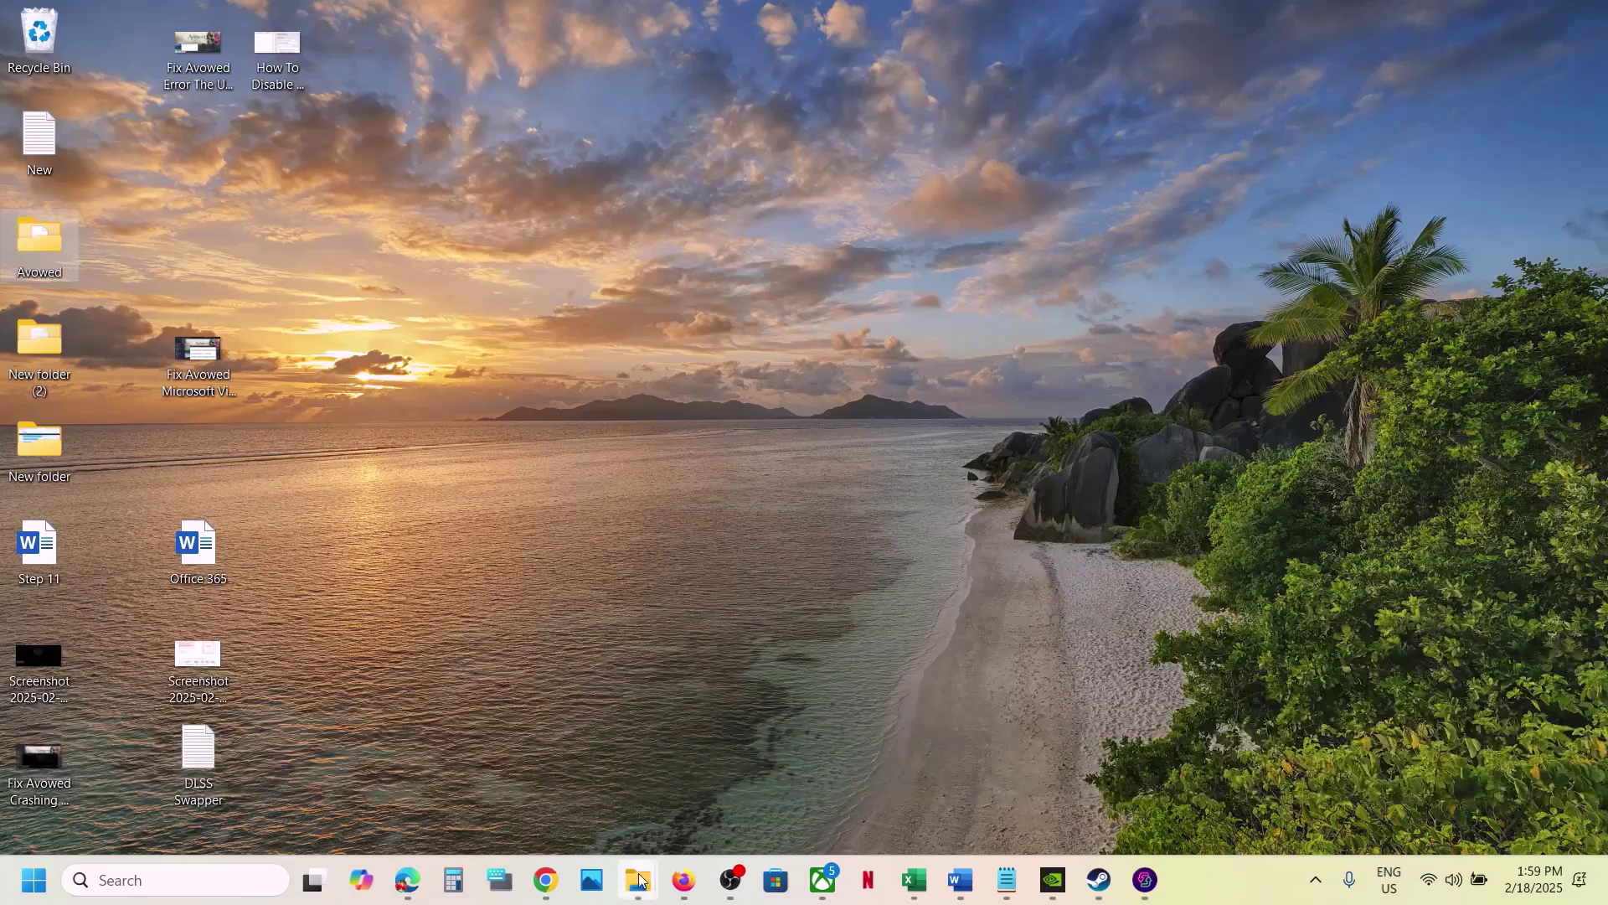
Rename the Avowed folder in Saved Games to Avowed.old.
mouse_move(638, 877)
click(741, 813)
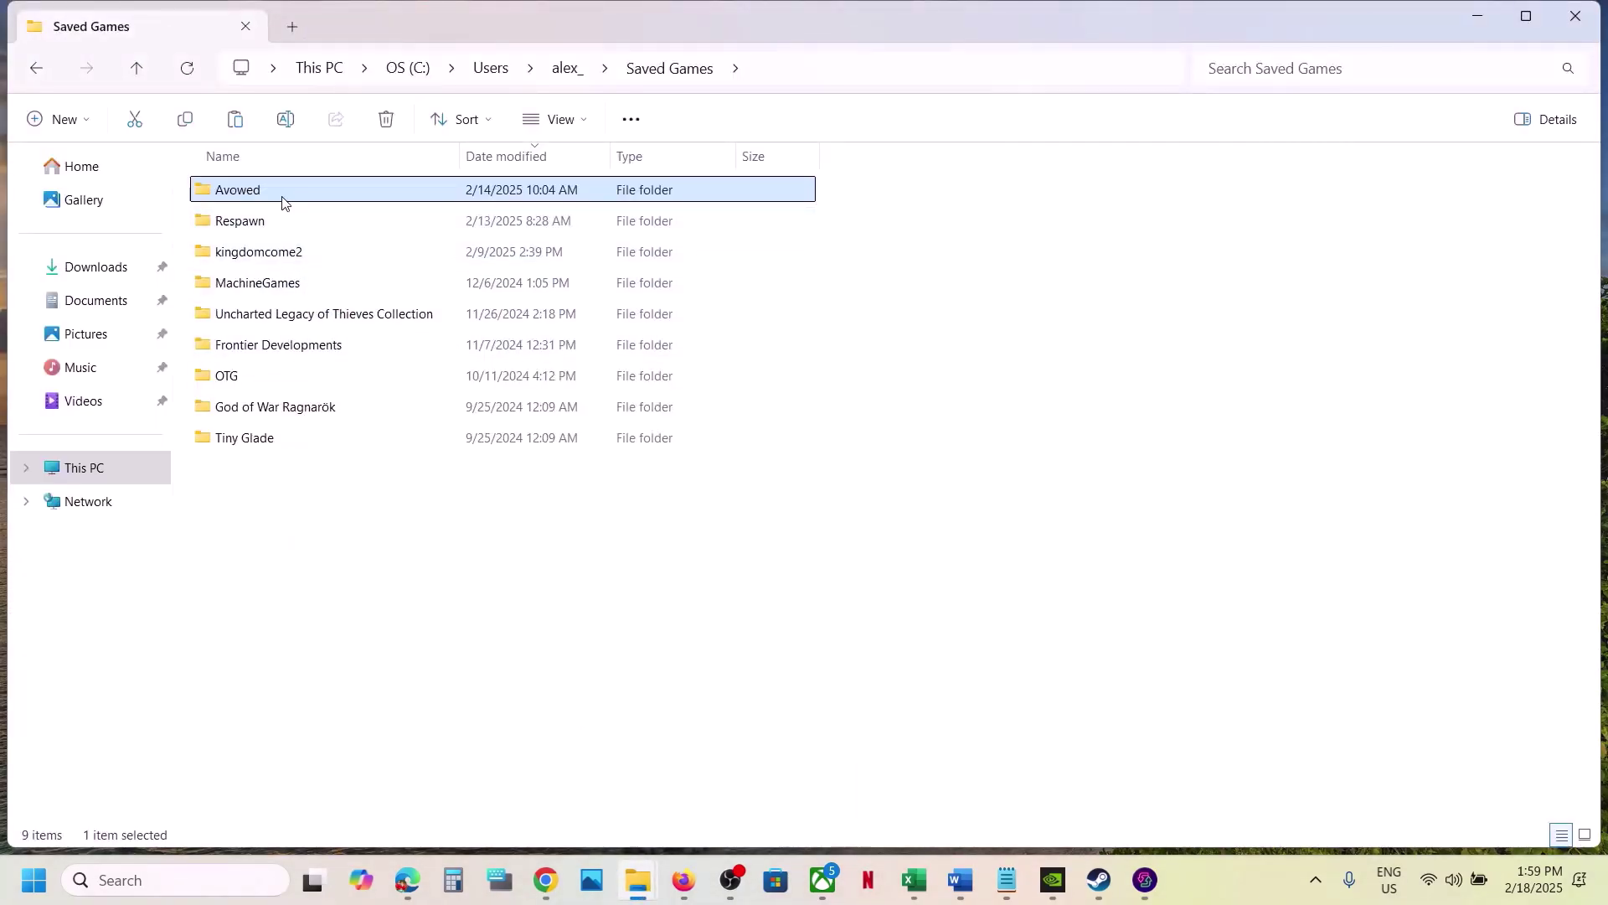
right_click(286, 203)
click(504, 220)
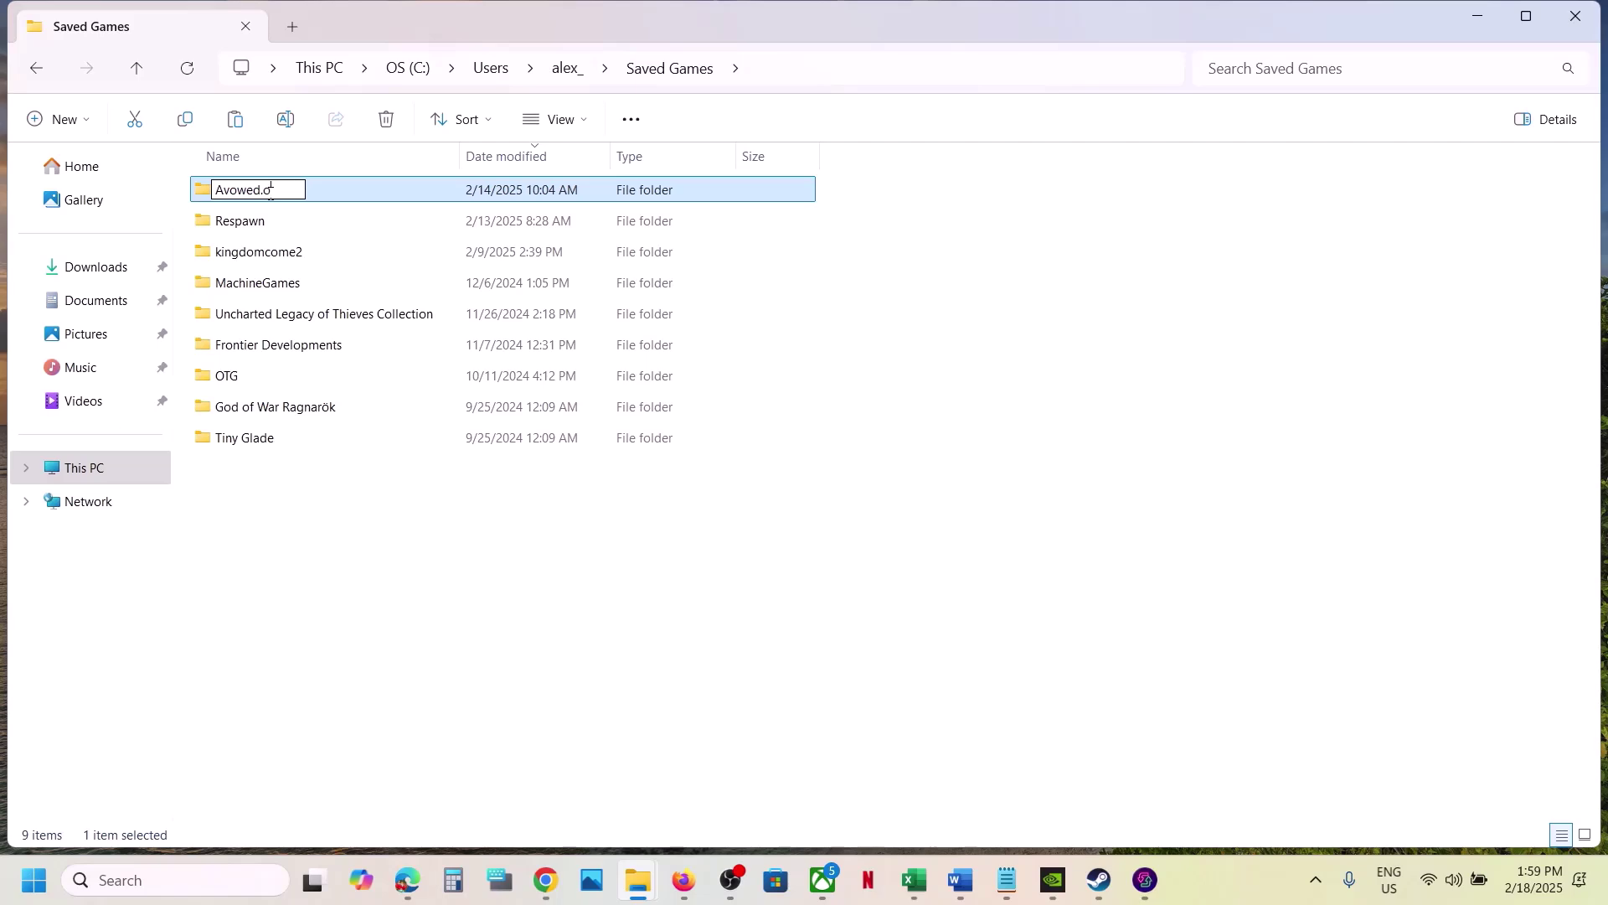
click(399, 556)
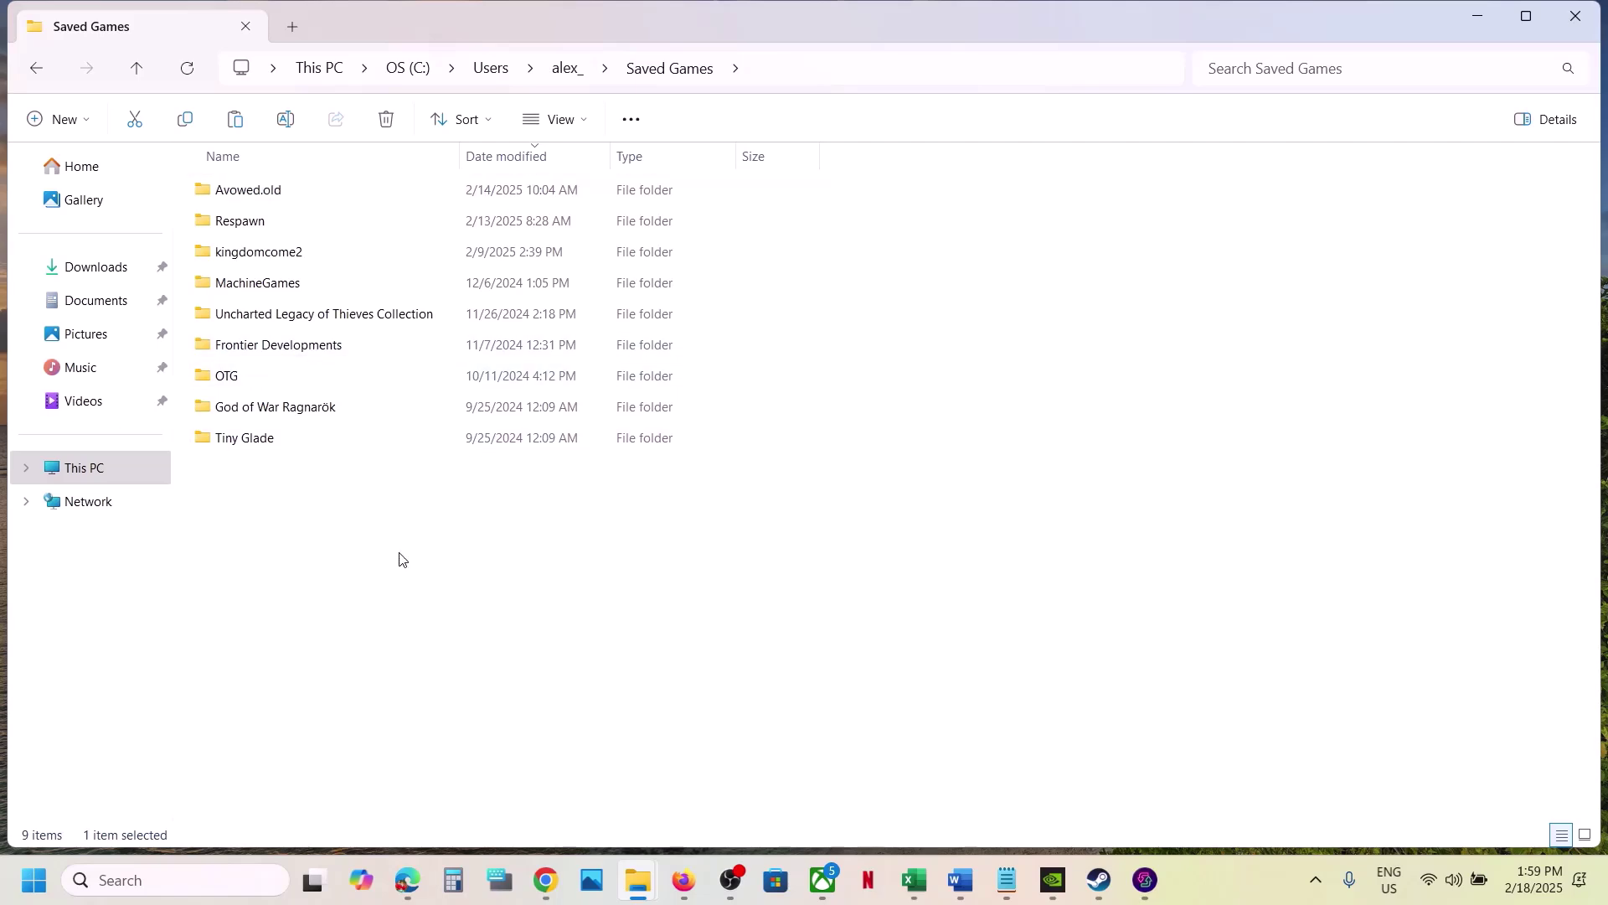
Switch to the Word document, turn the Visual C++ address in Step 11 into a link and copy it.
click(1099, 880)
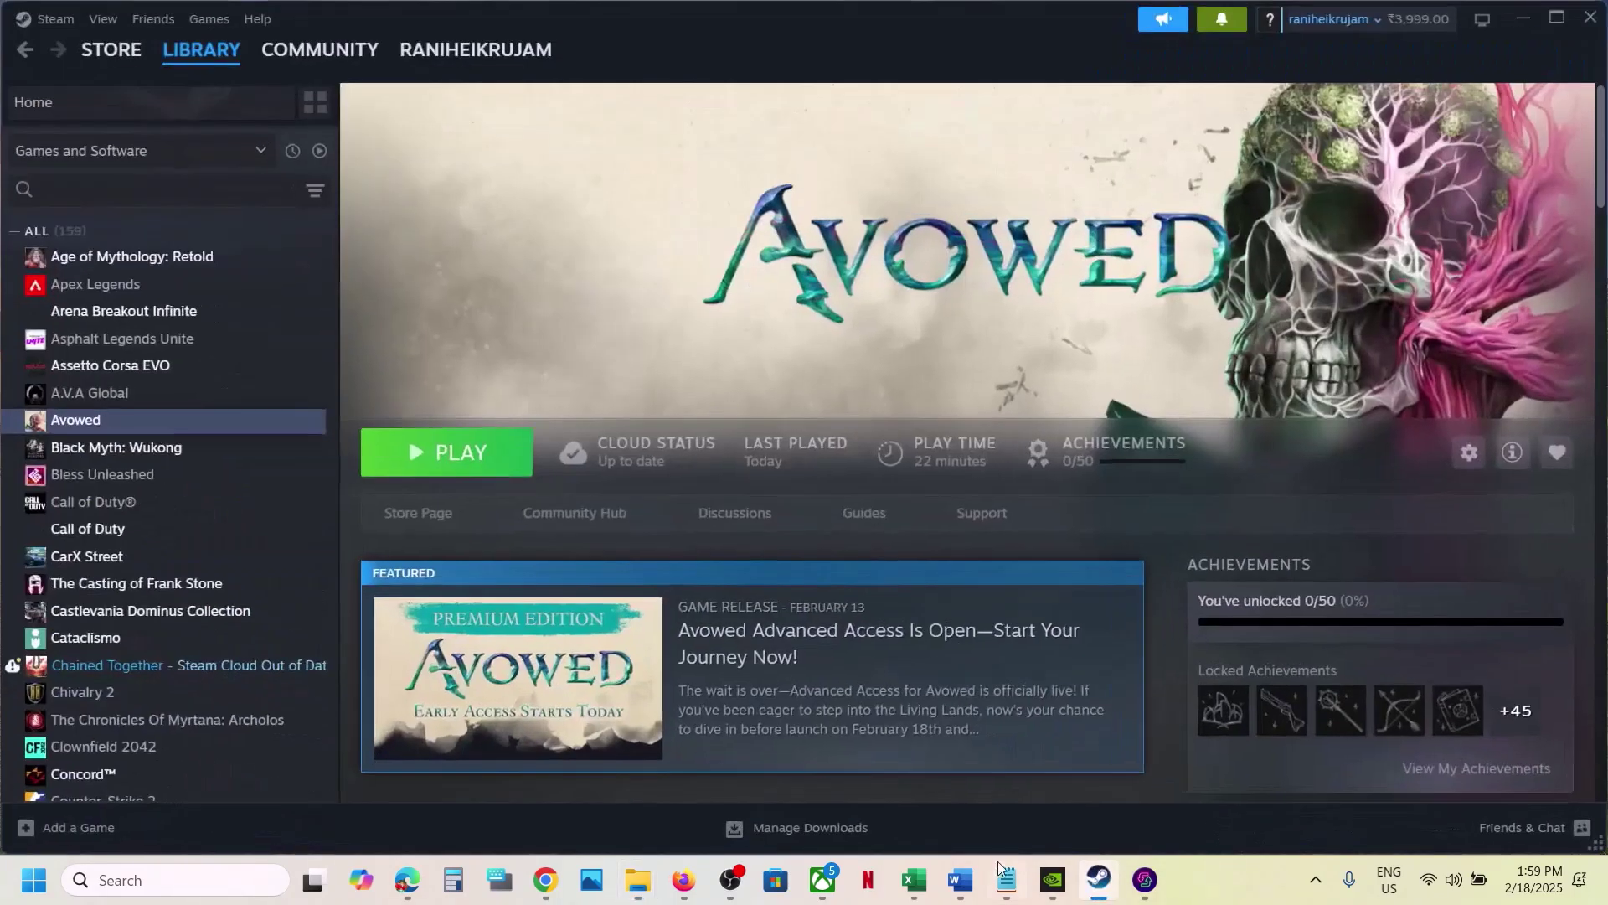
click(963, 880)
scroll(814, 679, down, 3)
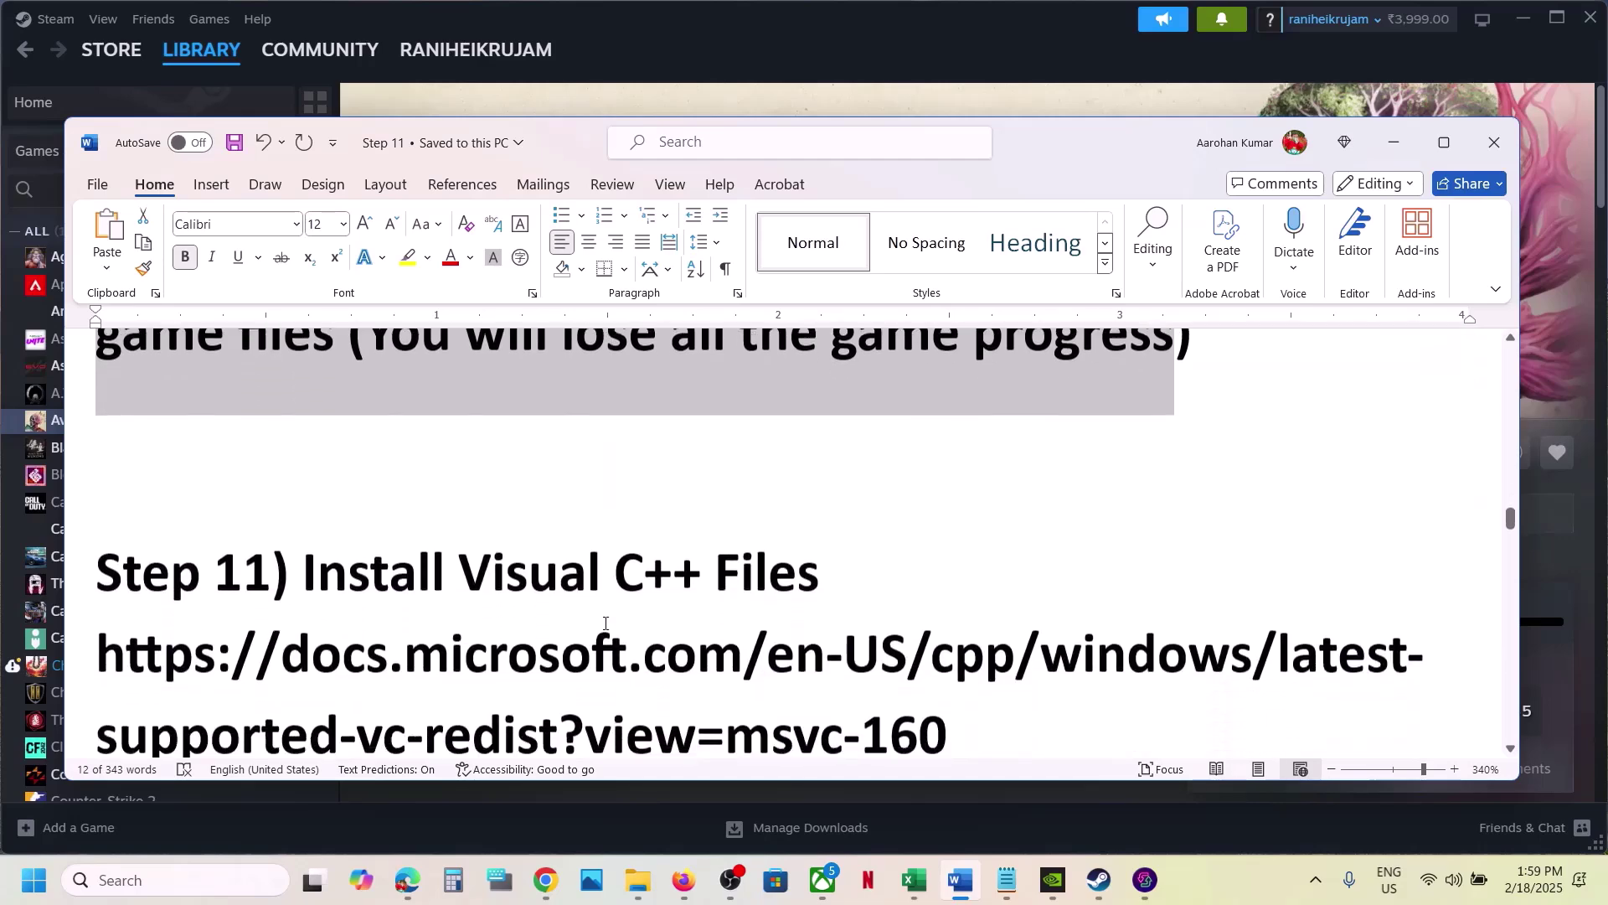
click(956, 693)
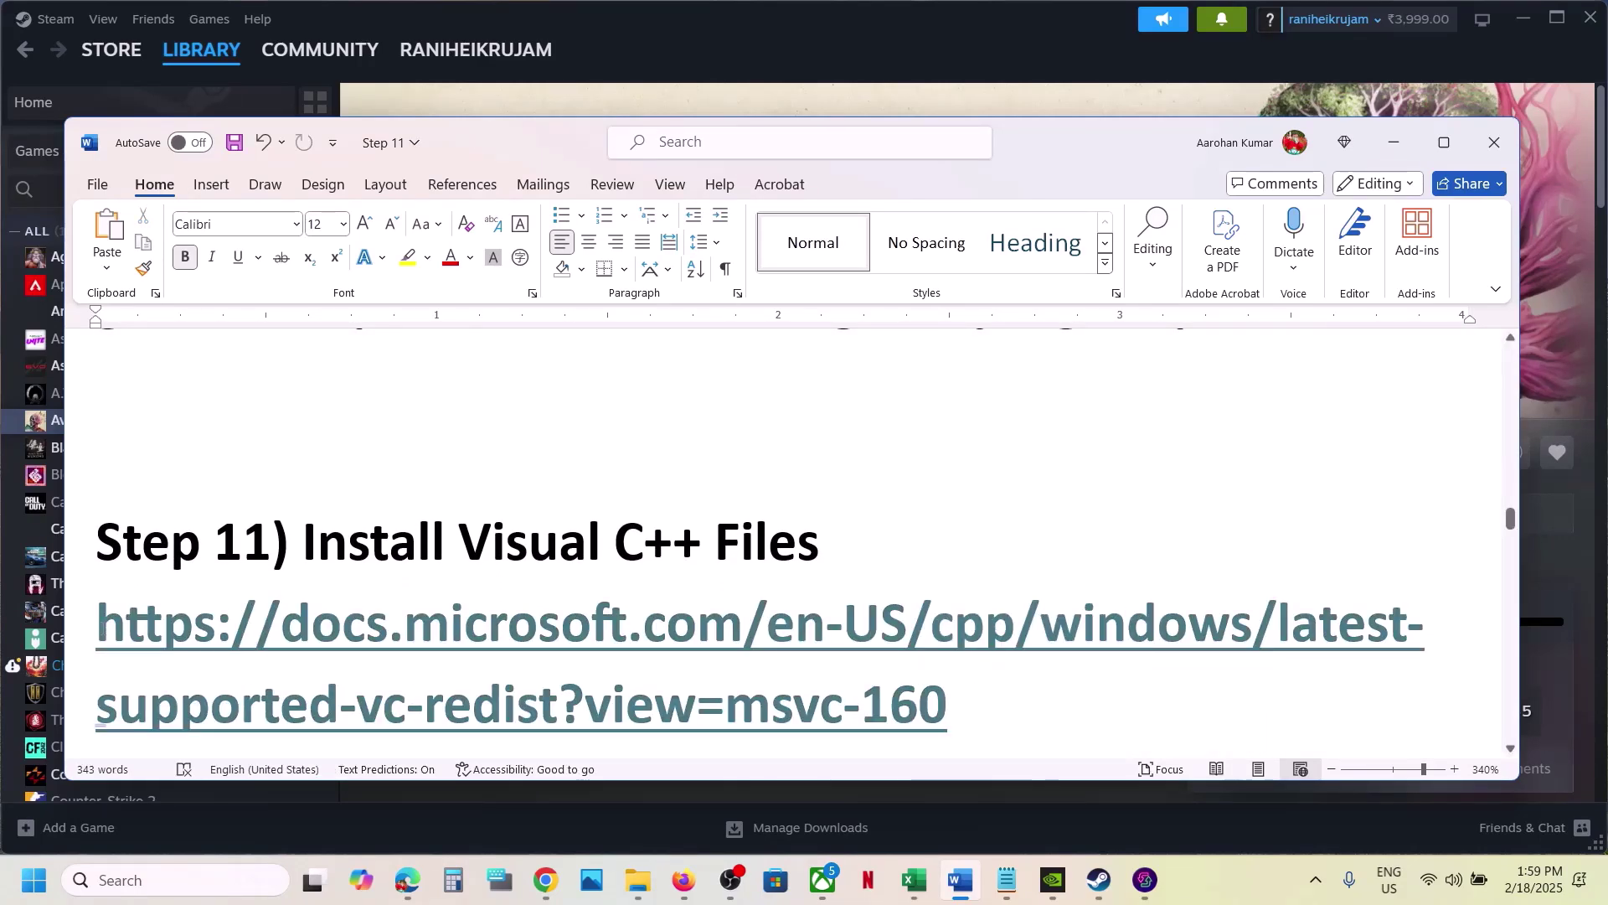
drag(98, 624, 950, 604)
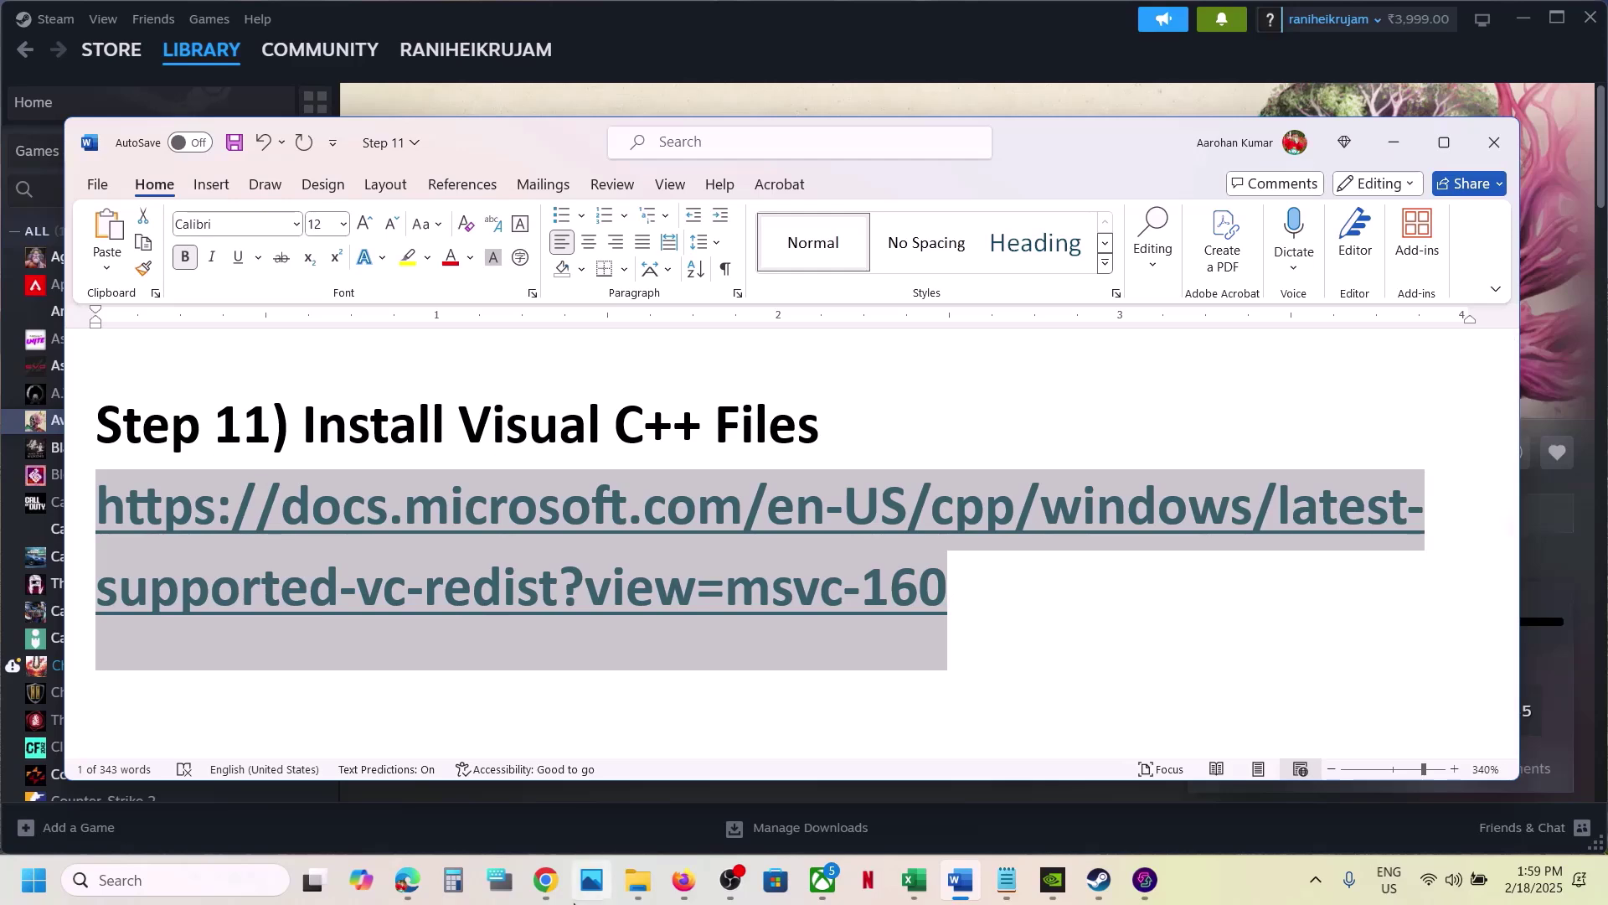
Switch to Chrome and open the copied Visual C++ redistributable address in a new tab.
mouse_move(546, 879)
click(642, 791)
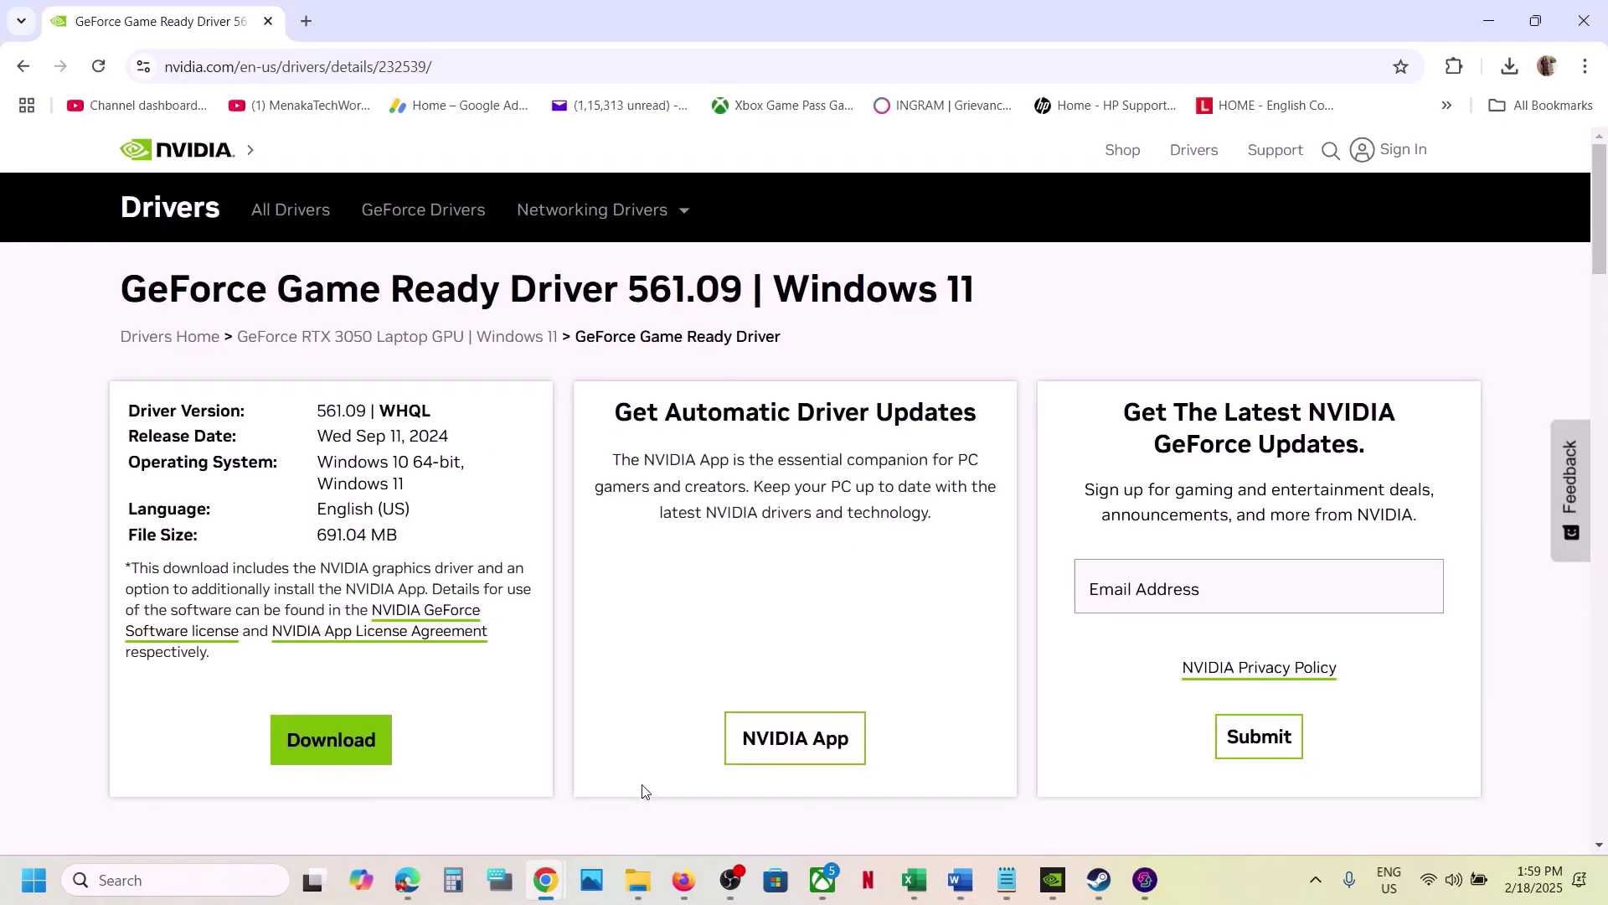
click(305, 21)
key(ctrl+v)
key(Return)
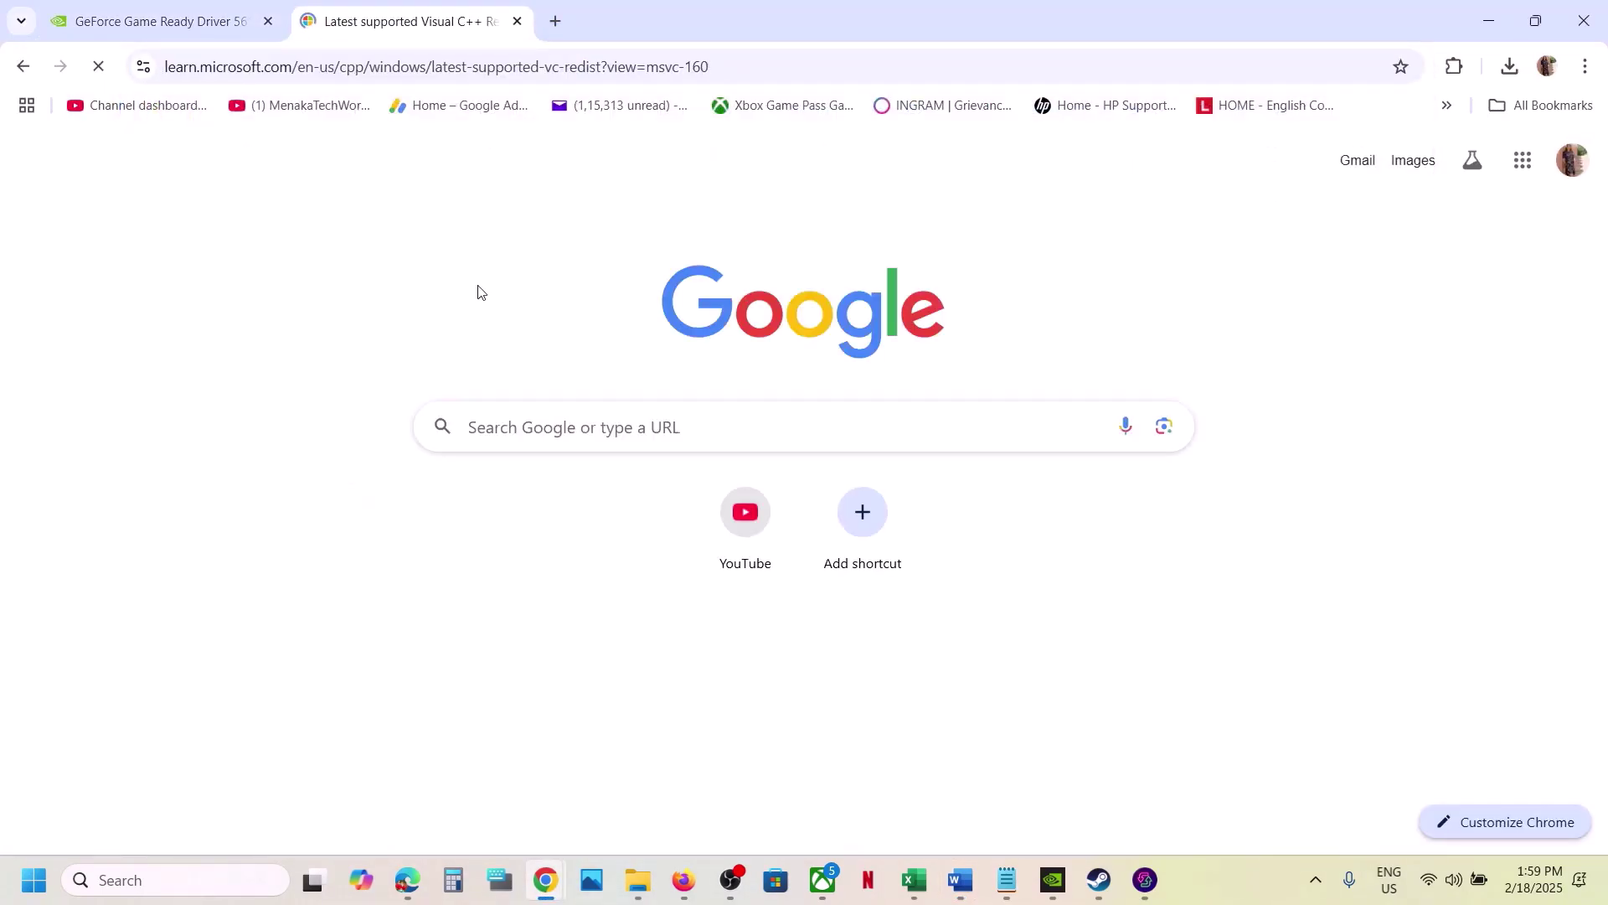
Download the X86 Visual C++ Redistributable from the latest version table and run its installer to repair the installation.
scroll(861, 615, down, 10)
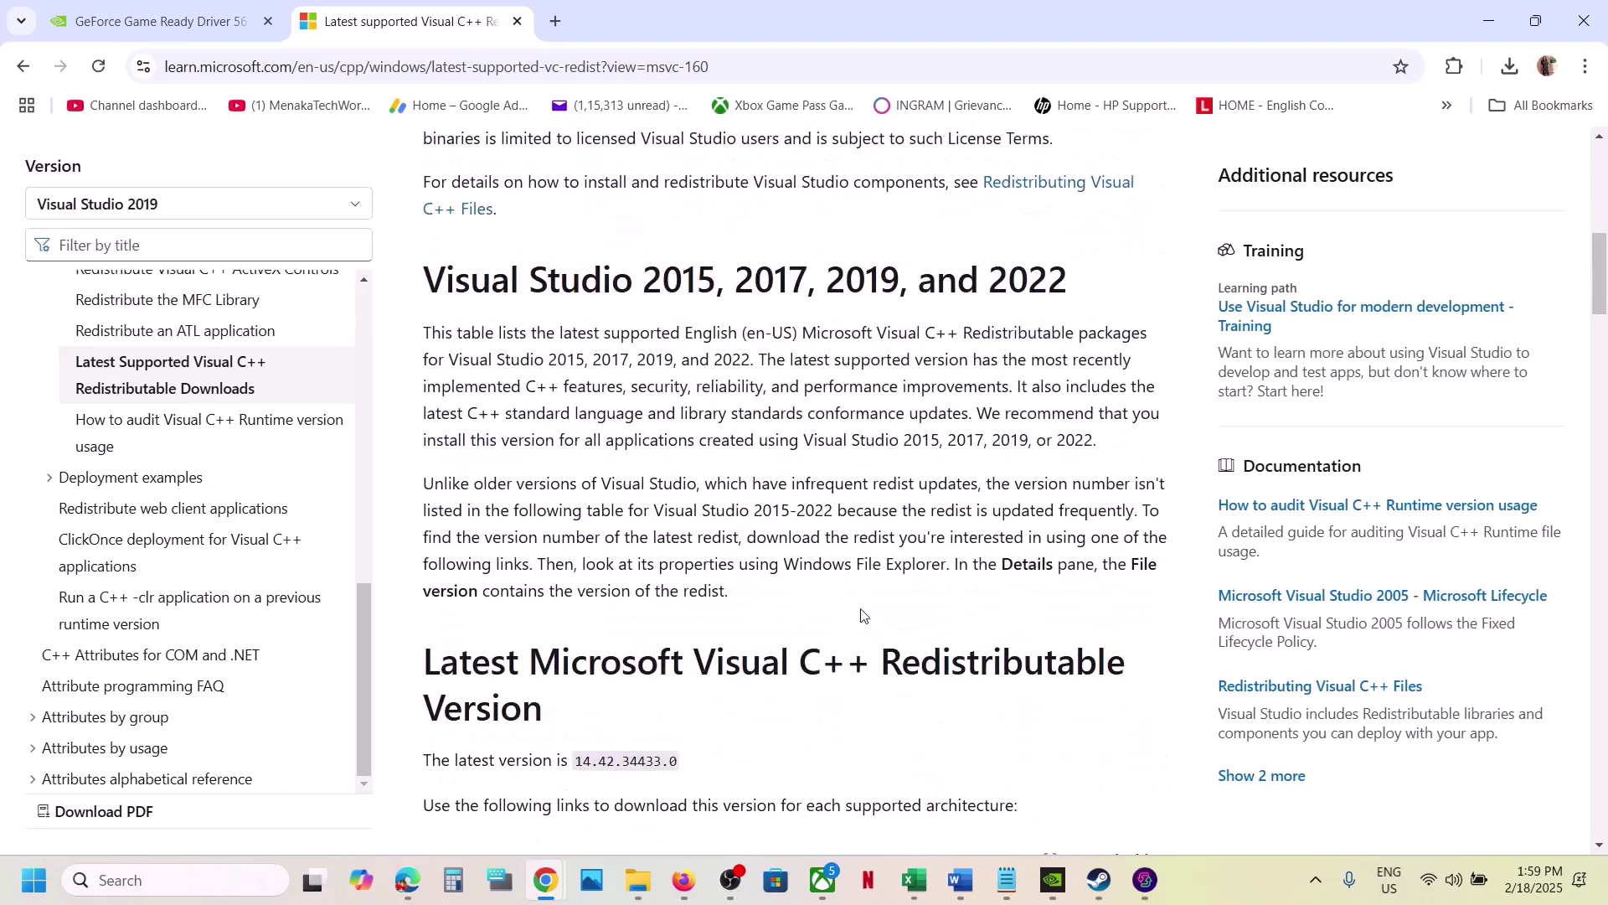
drag(490, 268, 1015, 278)
scroll(617, 523, down, 5)
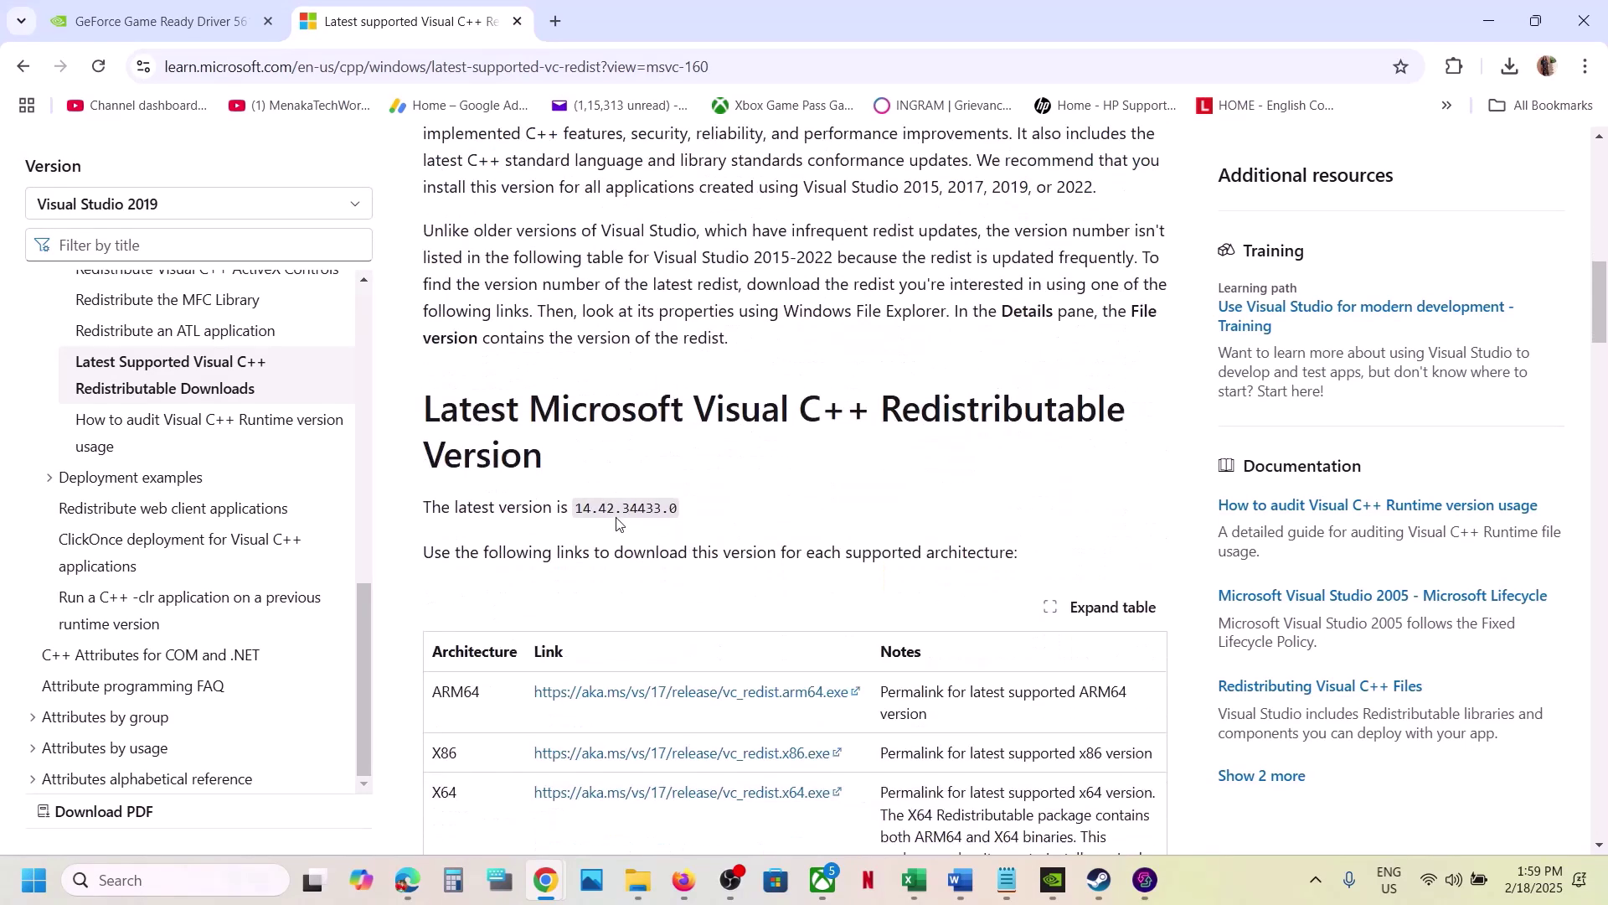
scroll(617, 524, down, 1)
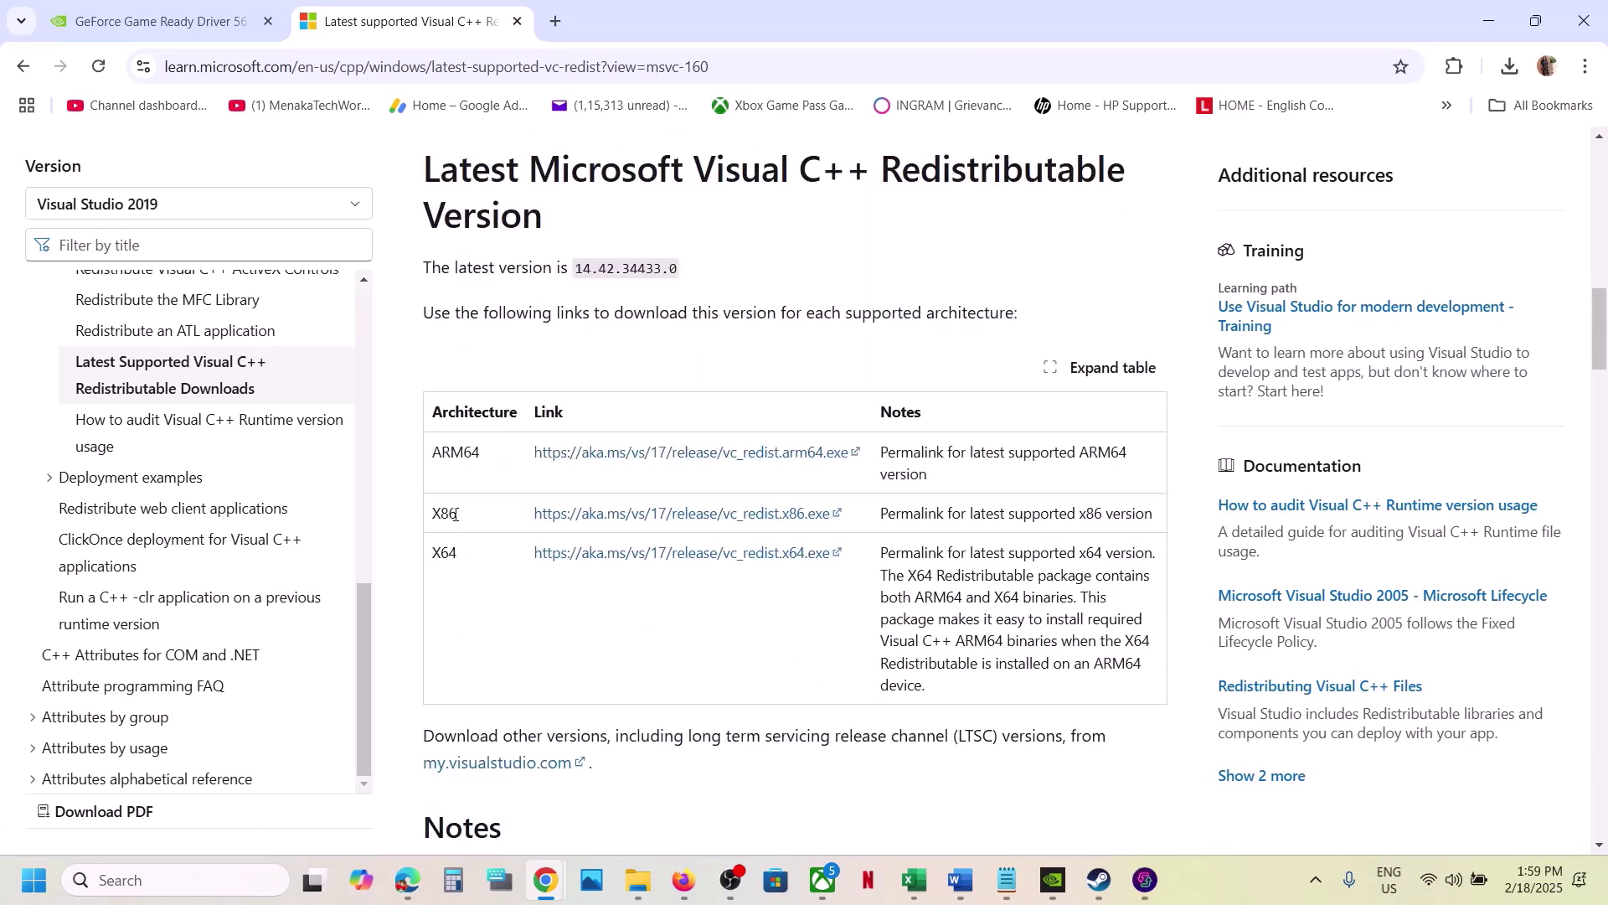
click(687, 519)
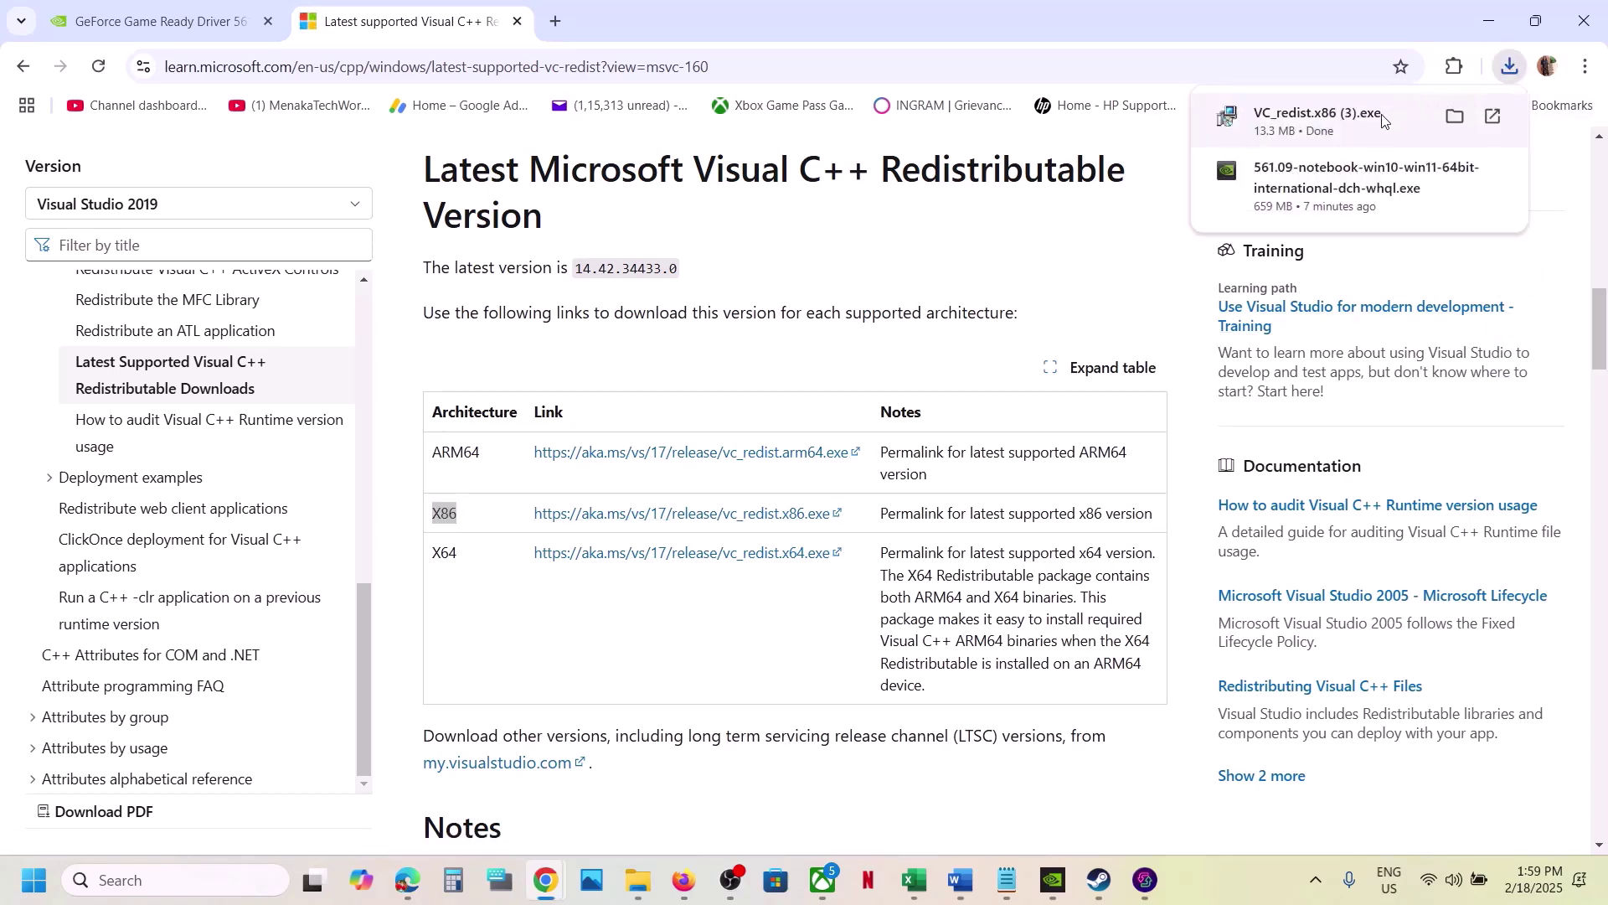
click(1383, 121)
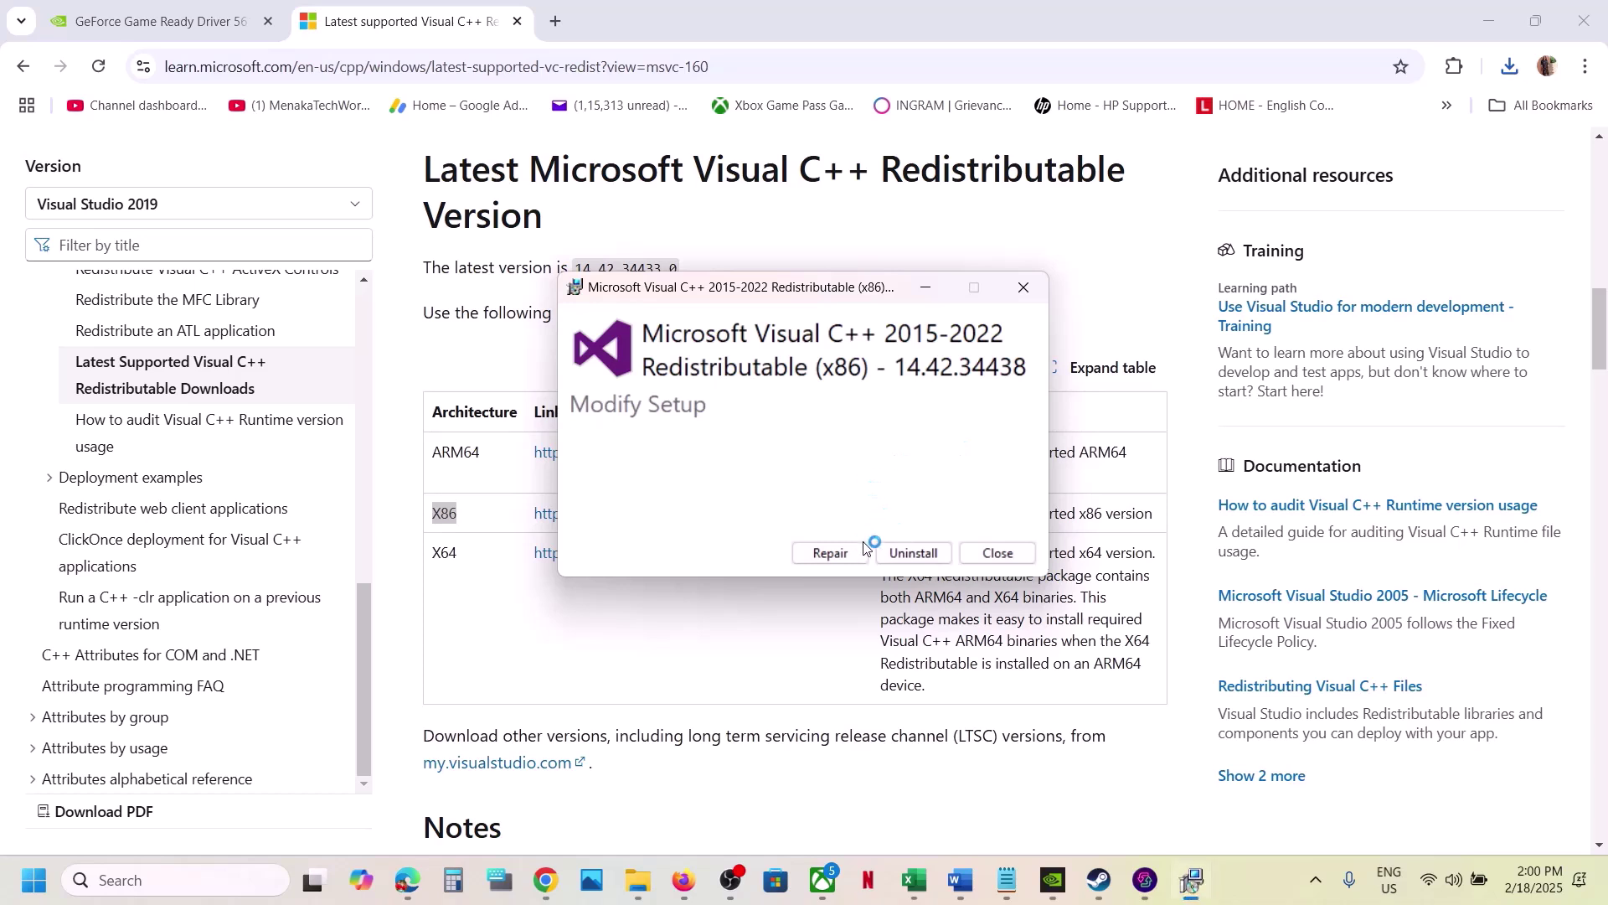
click(852, 556)
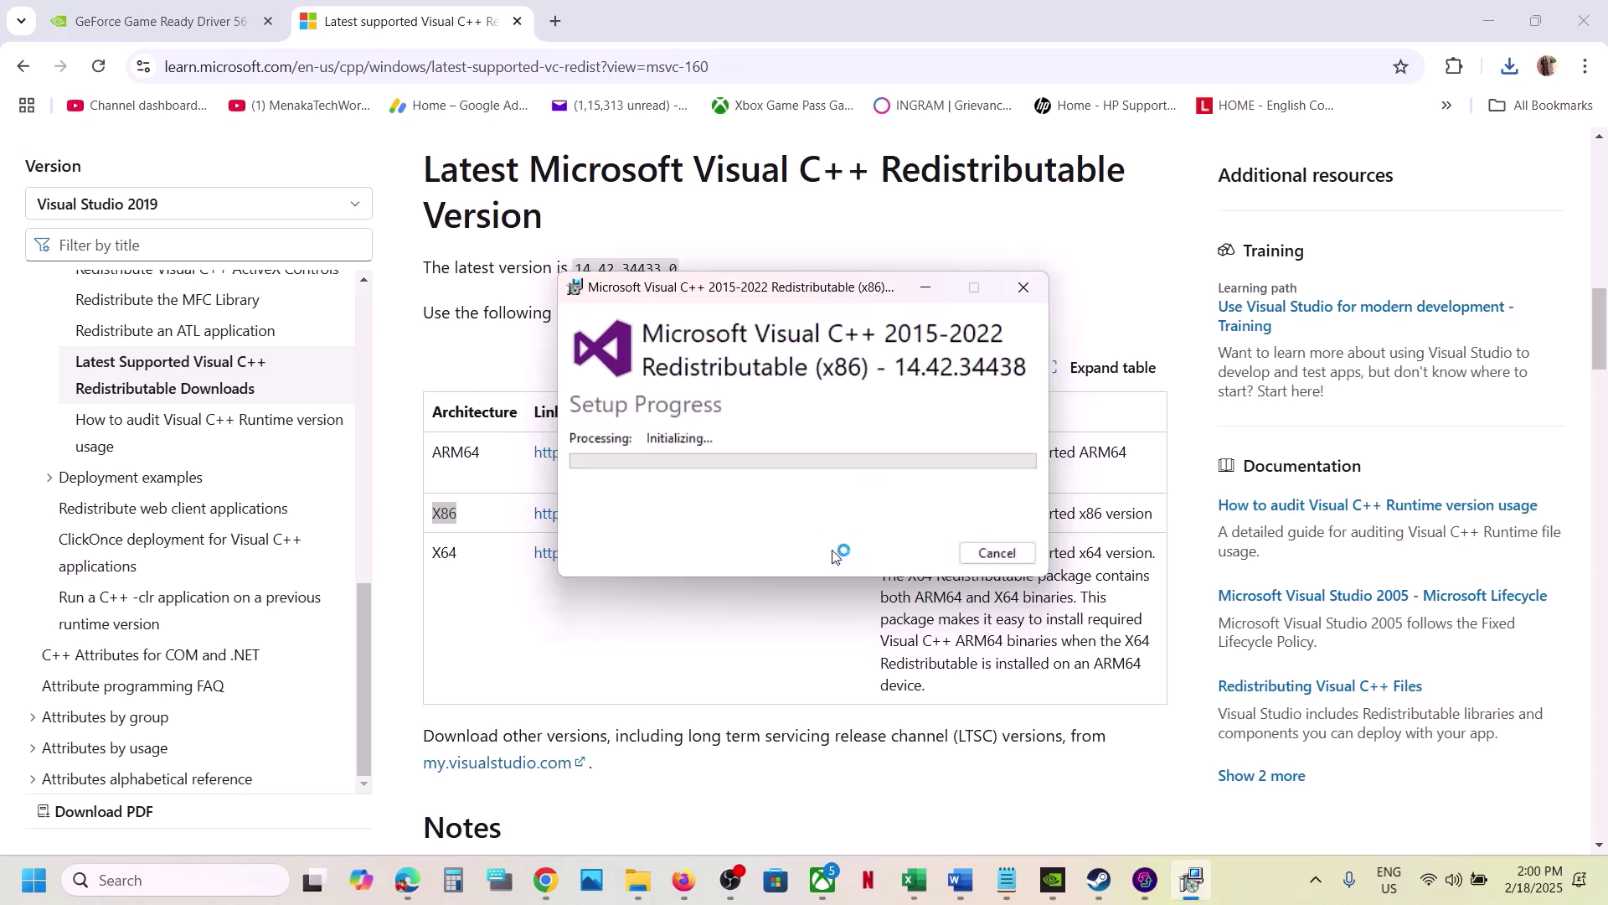
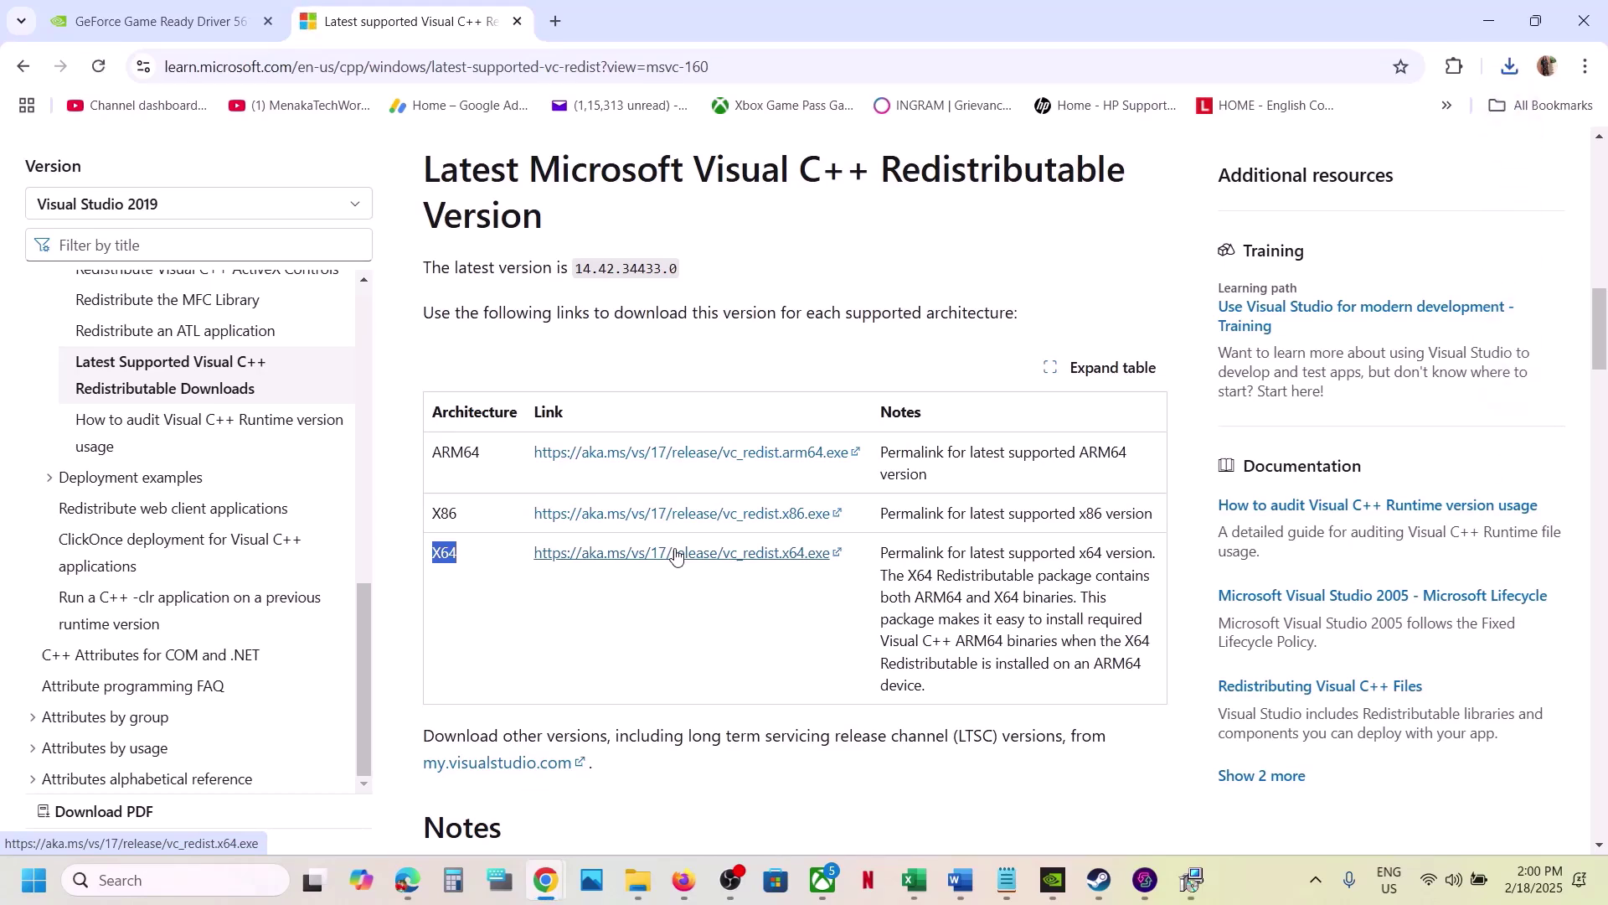
Download the X64 Visual C++ Redistributable and run its setup from the browser's recent downloads.
click(1513, 67)
click(1513, 67)
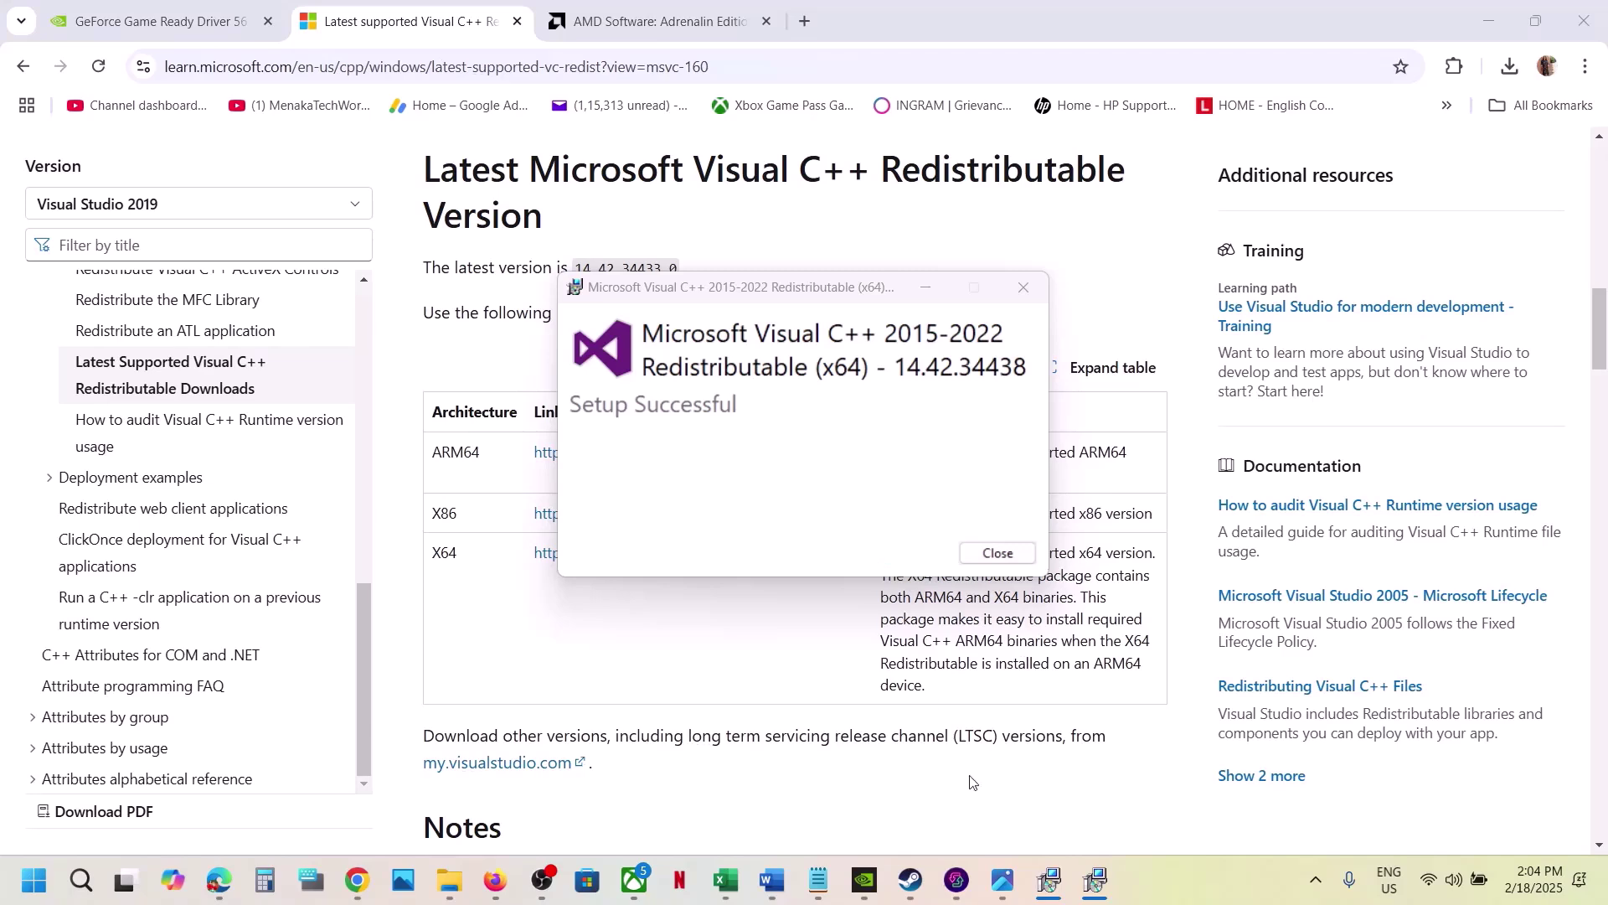
Bring up the x86 Visual C++ setup window and close both finished x86 and x64 Redistributable installers.
click(1048, 880)
drag(860, 303, 1250, 345)
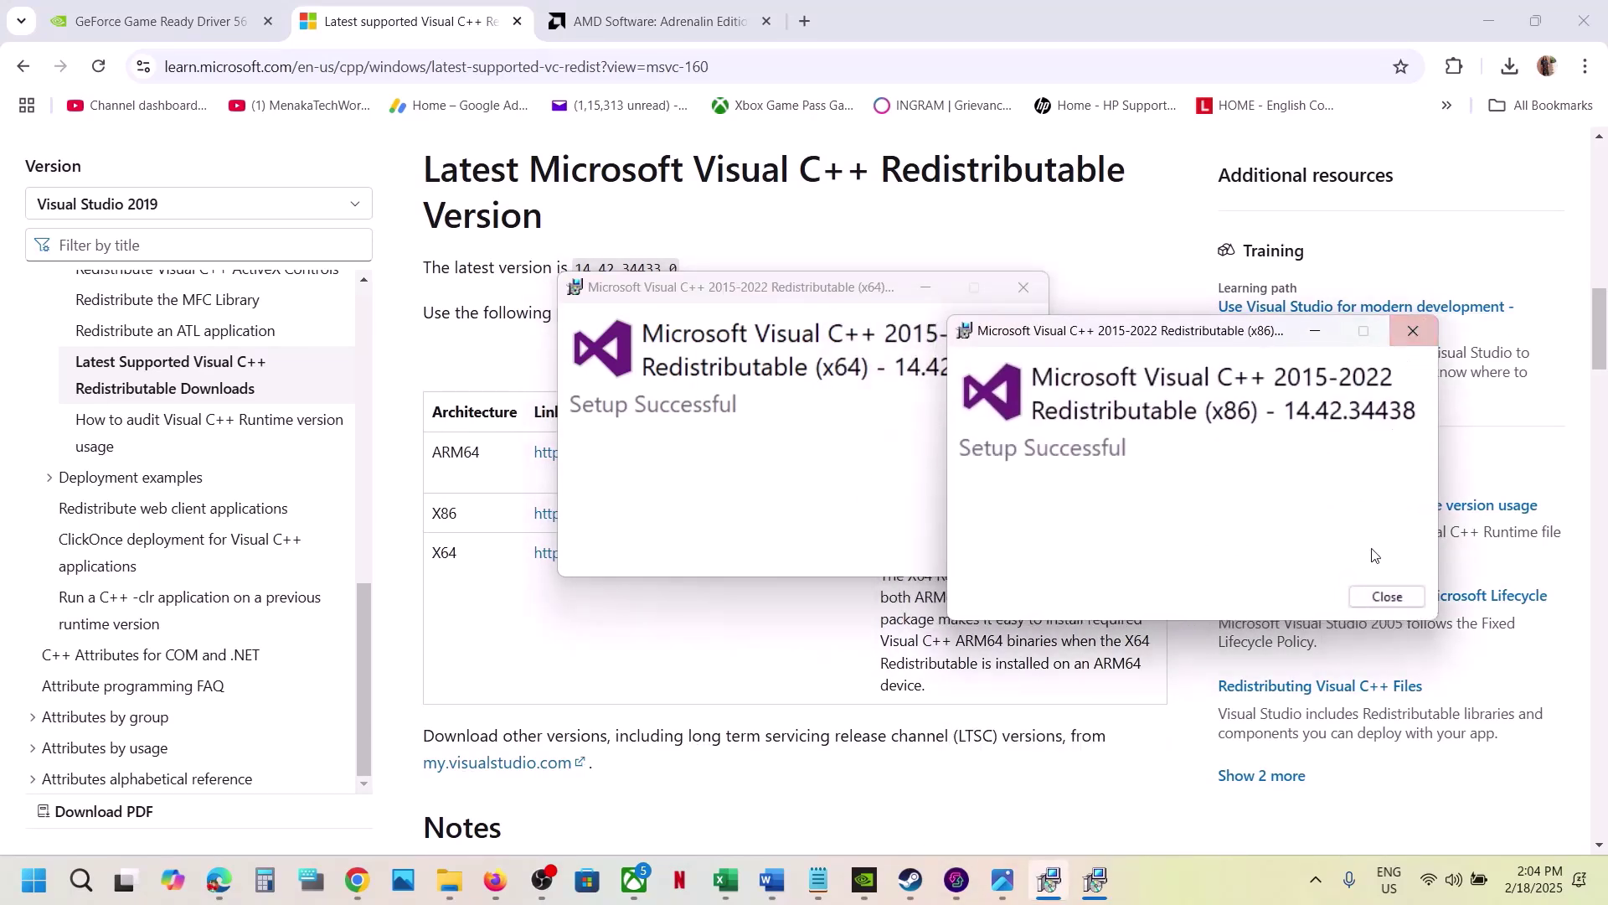
click(1387, 597)
click(998, 554)
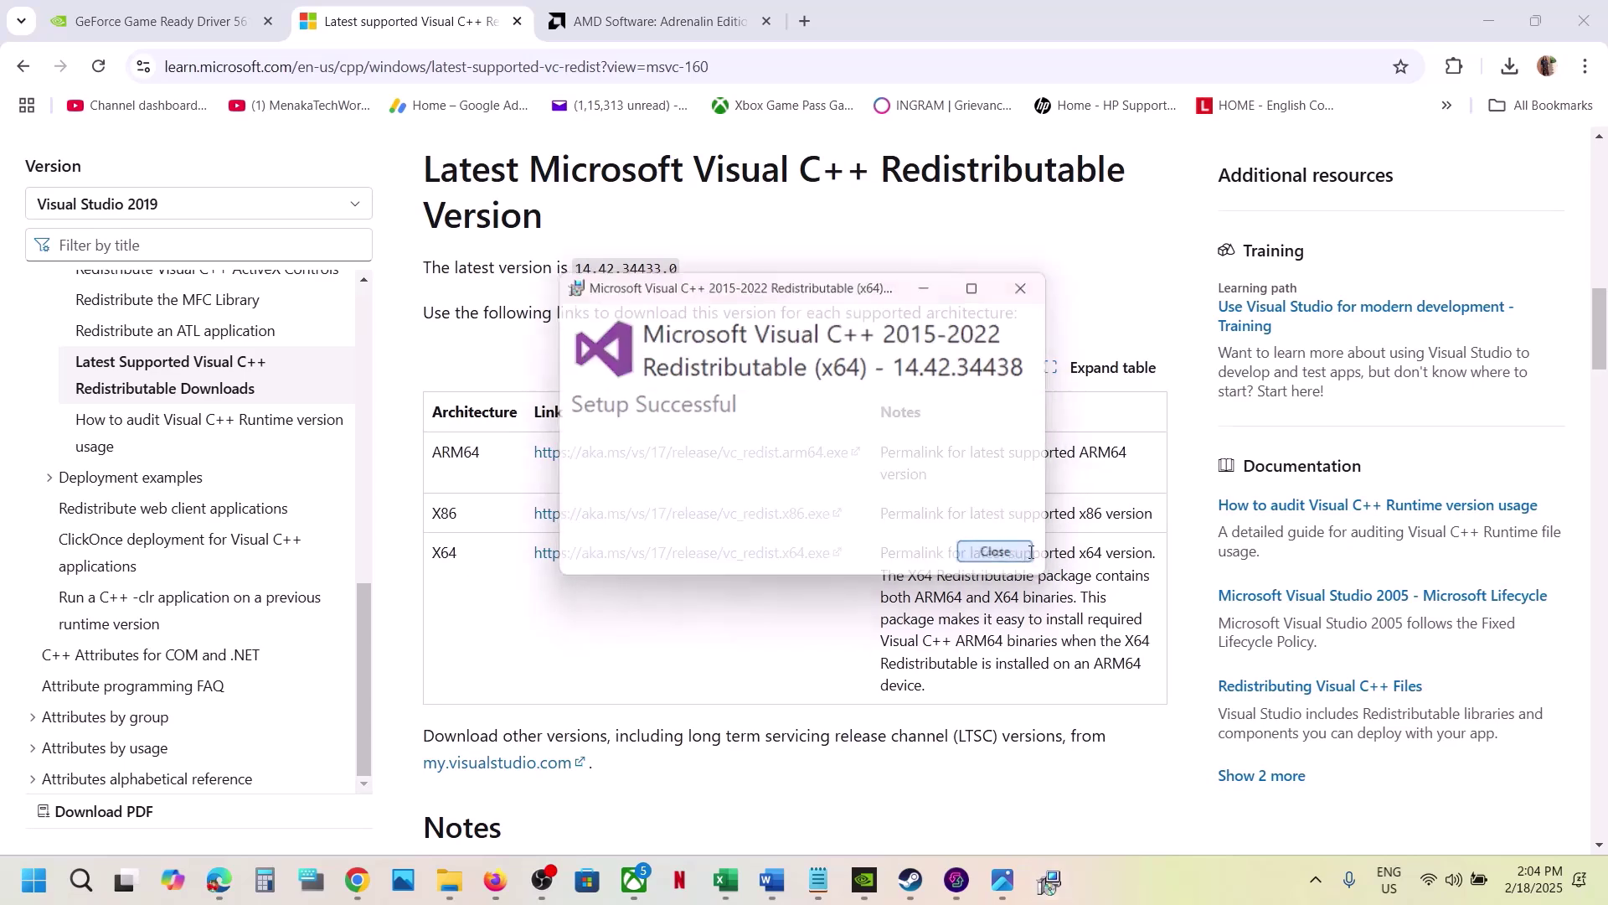
Show the computer's power options and dismiss them without restarting.
click(34, 879)
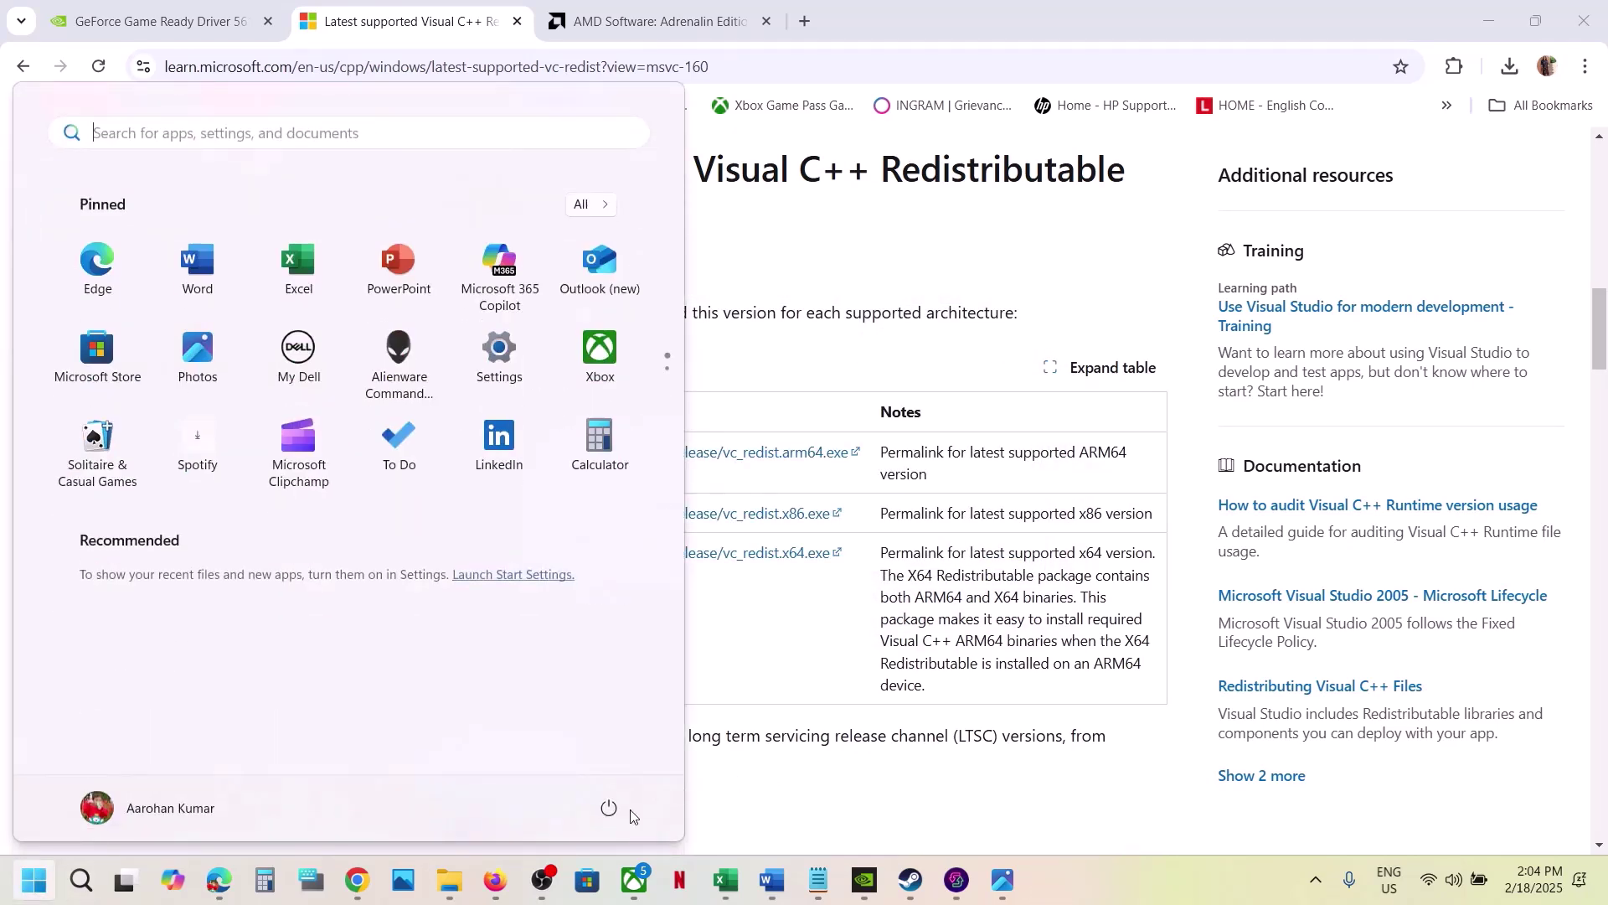
click(609, 808)
key(Escape)
click(911, 648)
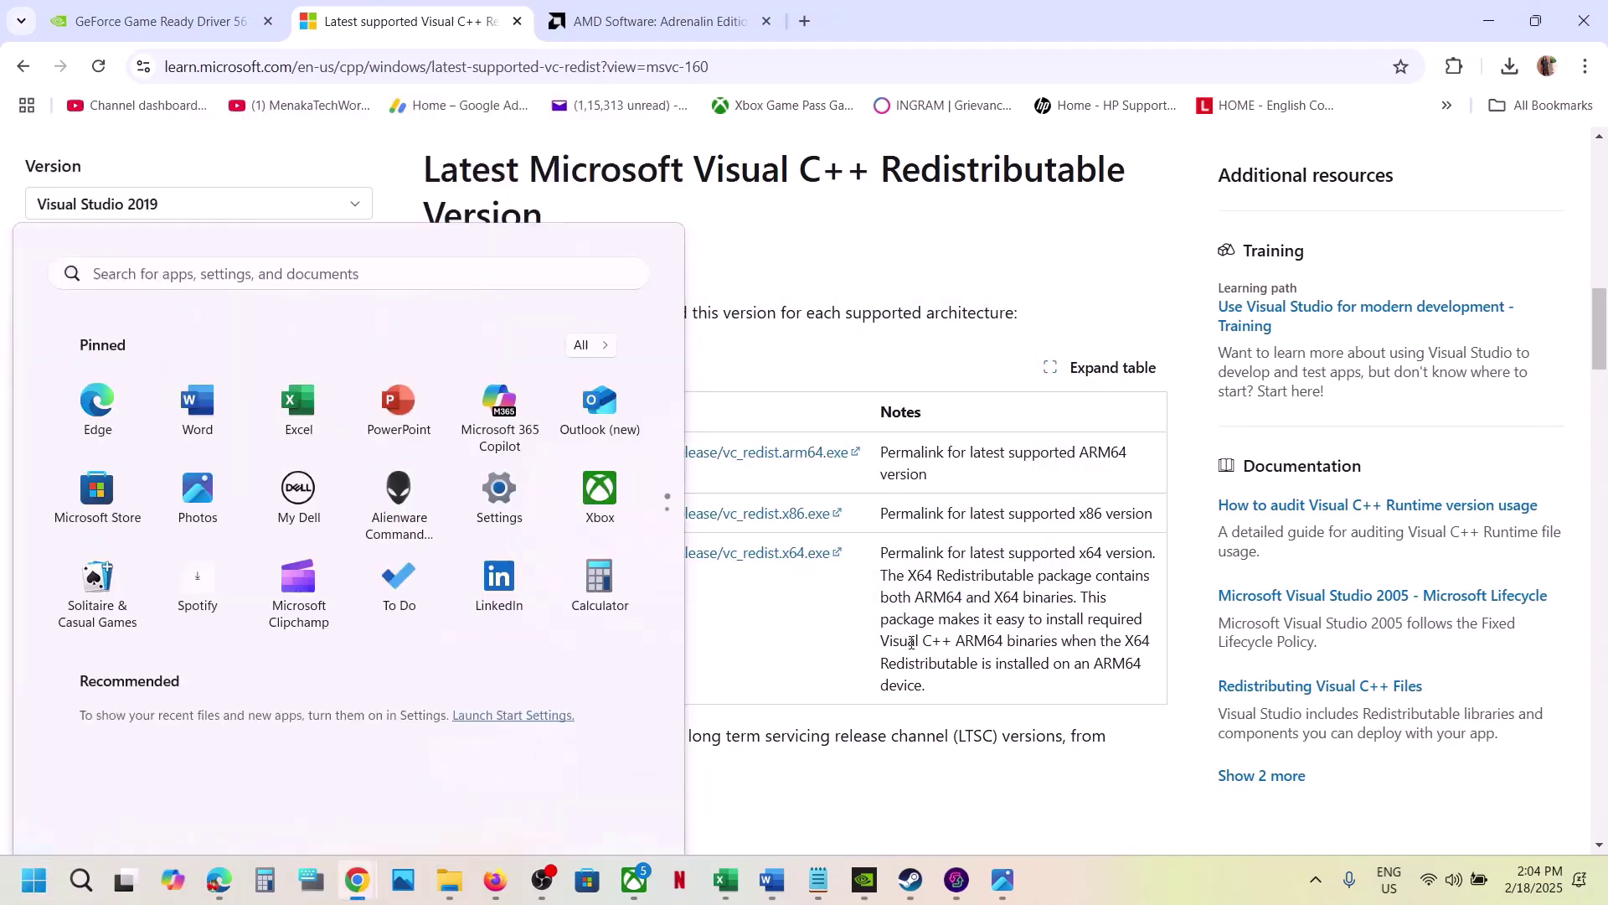
Switch to the Word document and highlight the Step 12 instruction about restoring Automatic Tuning in Nvidia App.
click(772, 880)
scroll(658, 582, down, 2)
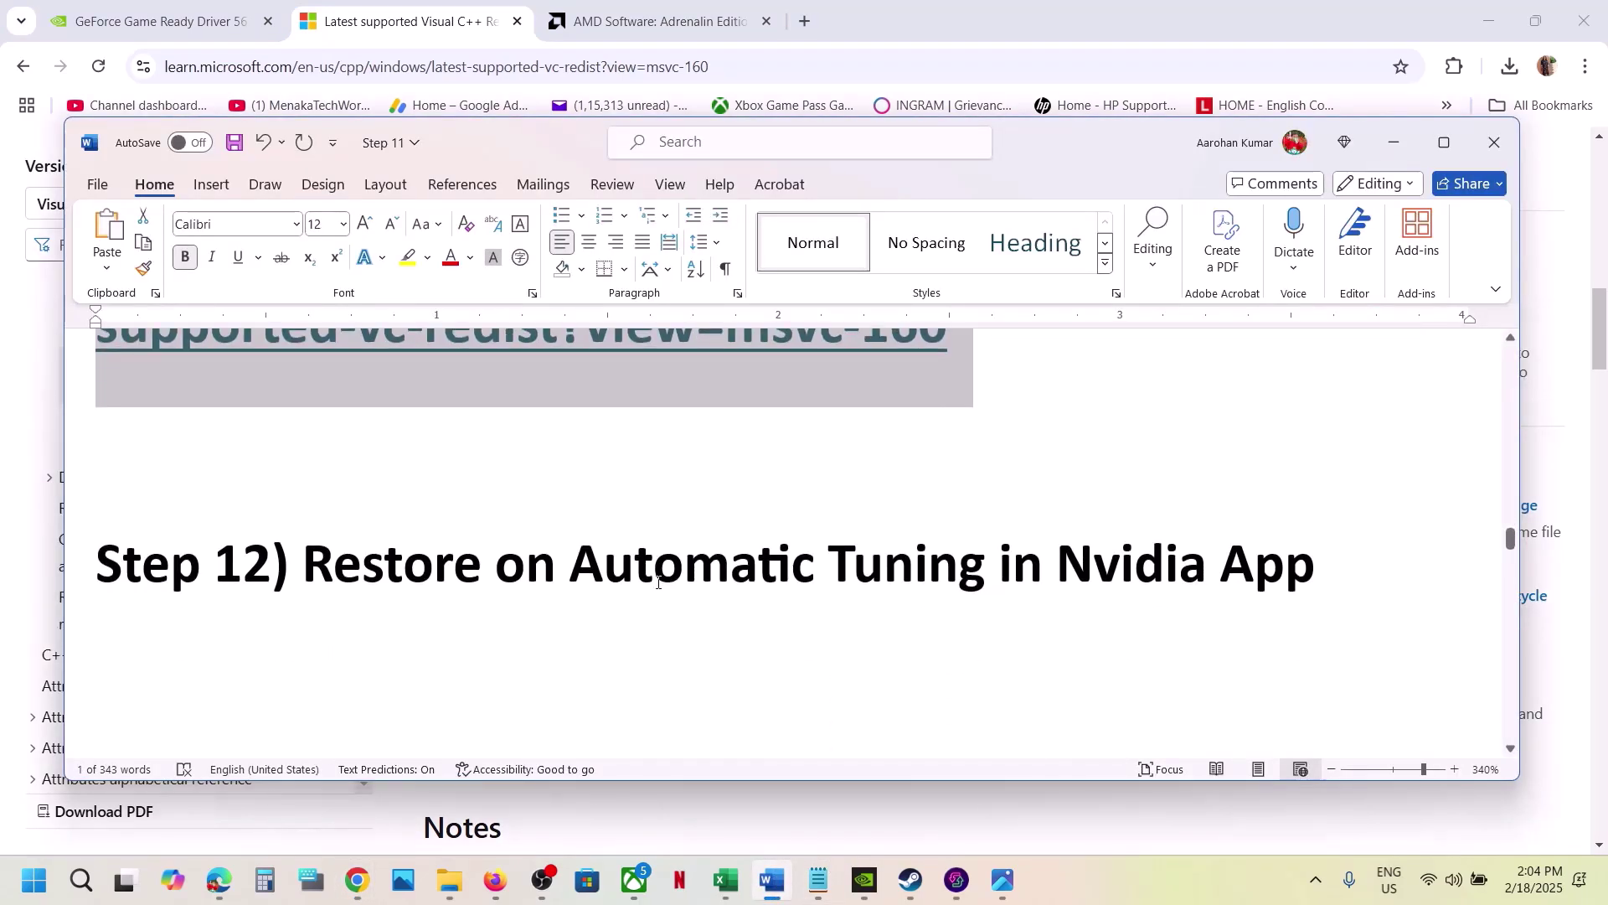
drag(304, 576, 1320, 588)
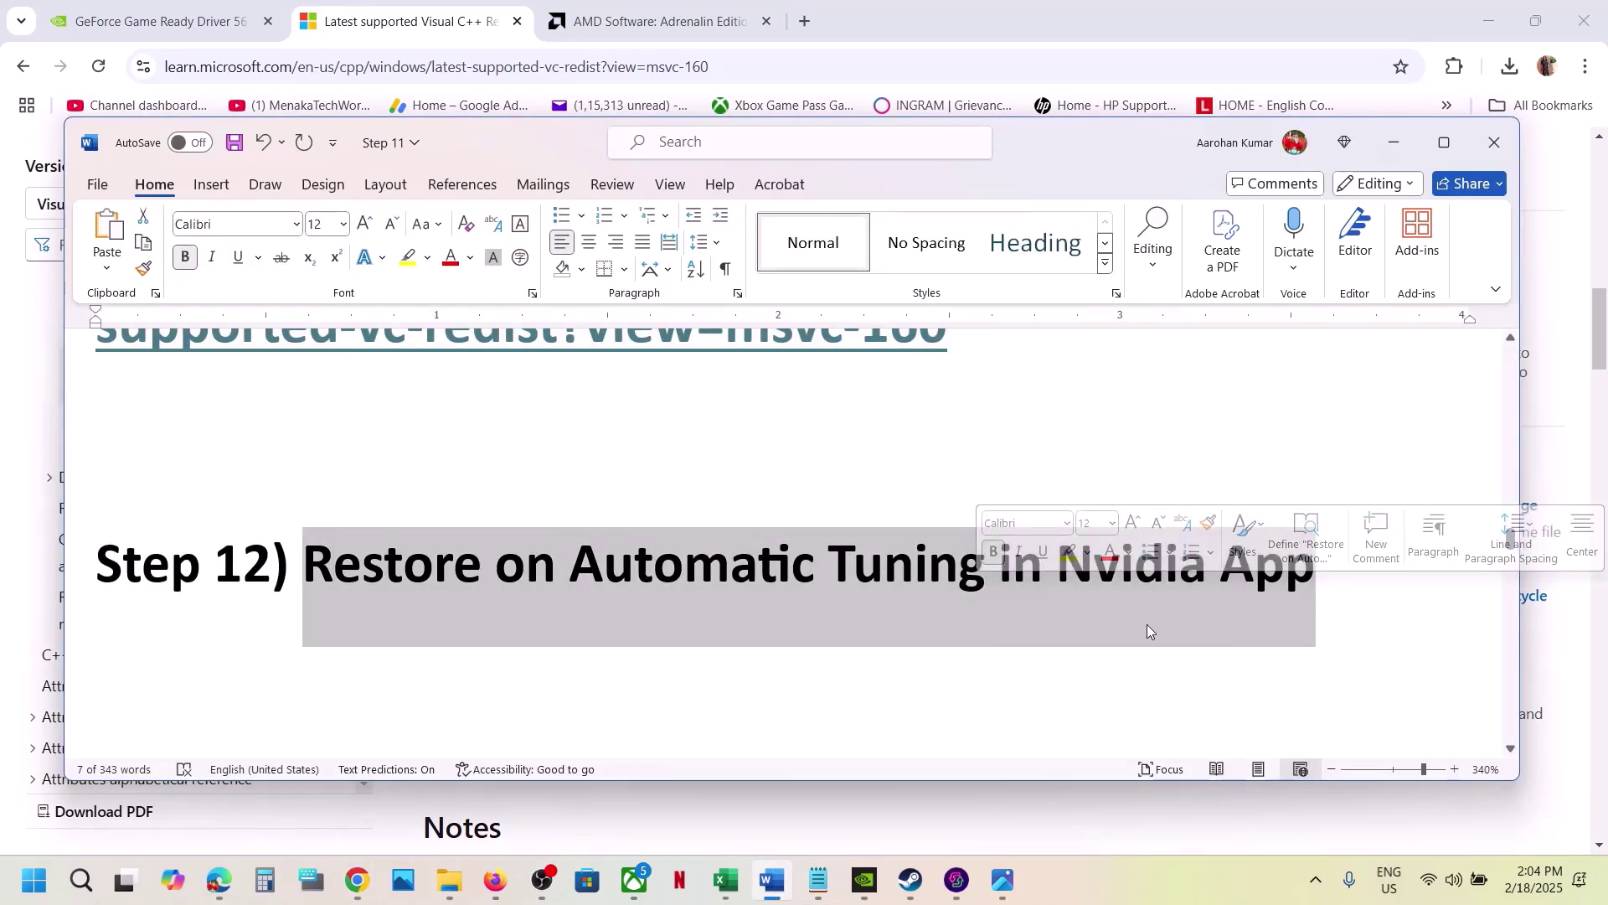
Switch to the NVIDIA app, examine the Automatic Tuning restore option in the system performance settings, and minimize the app.
click(863, 881)
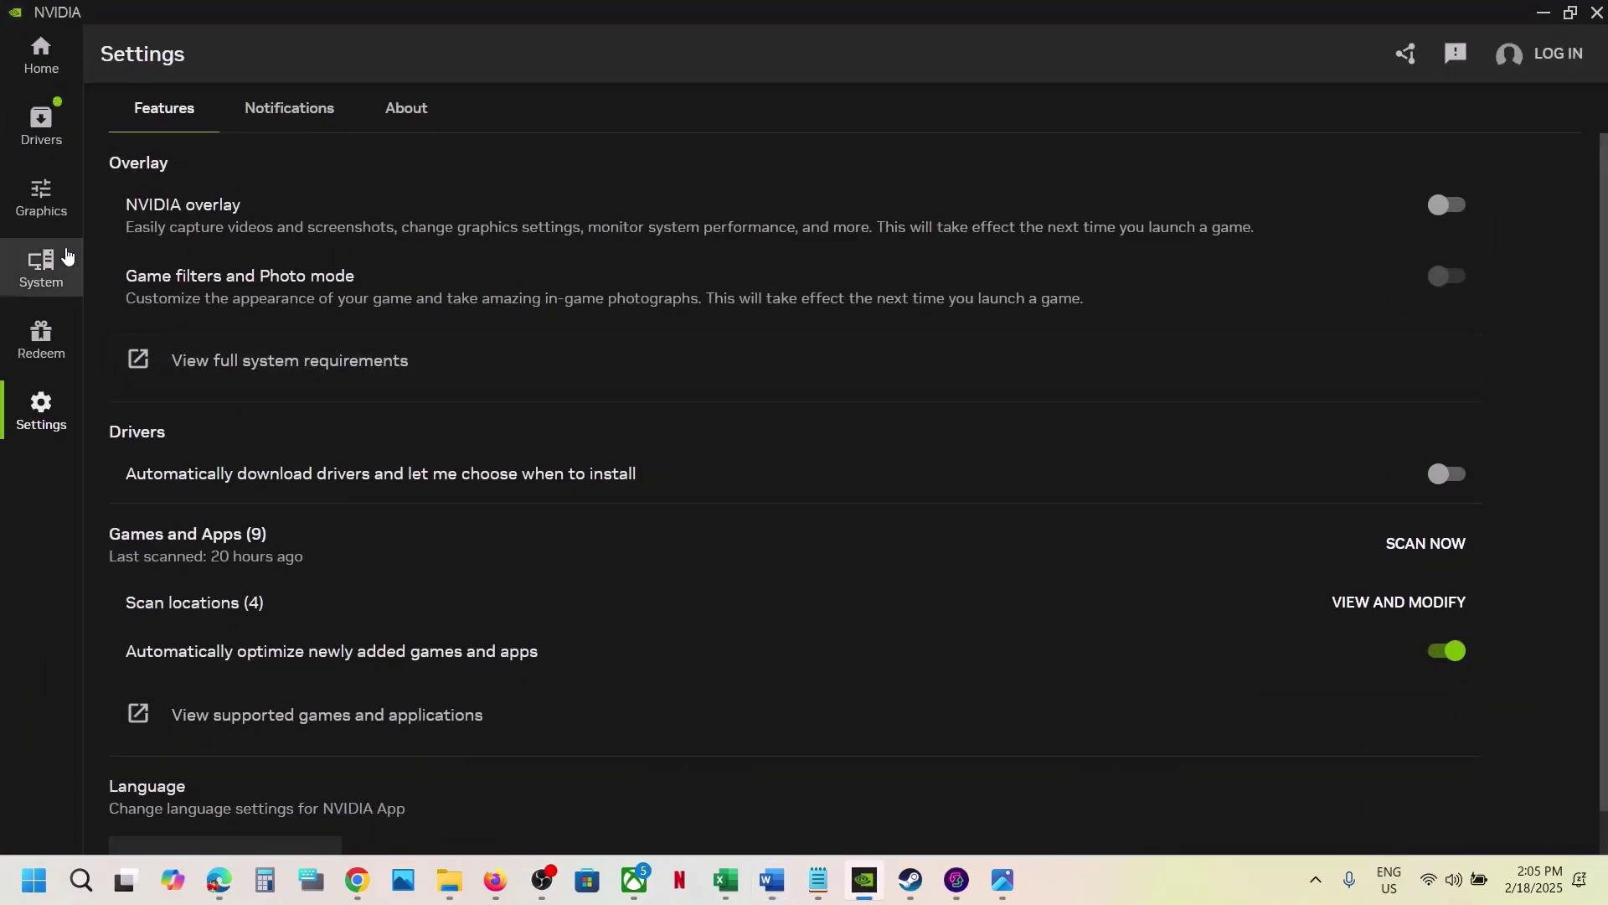
click(41, 266)
click(276, 111)
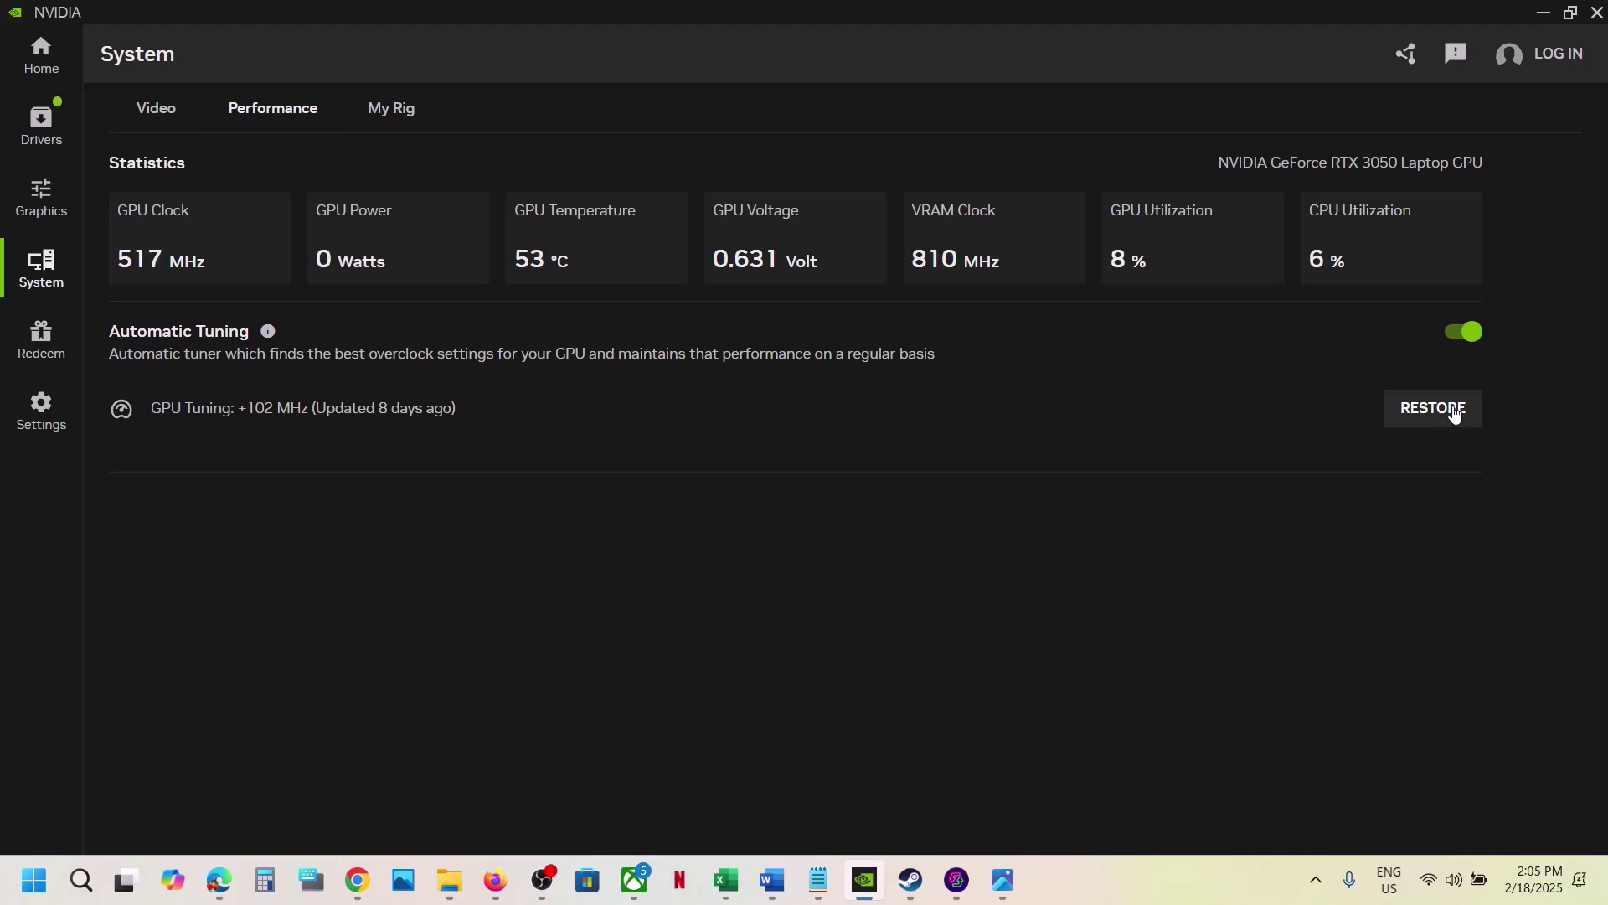
click(1542, 11)
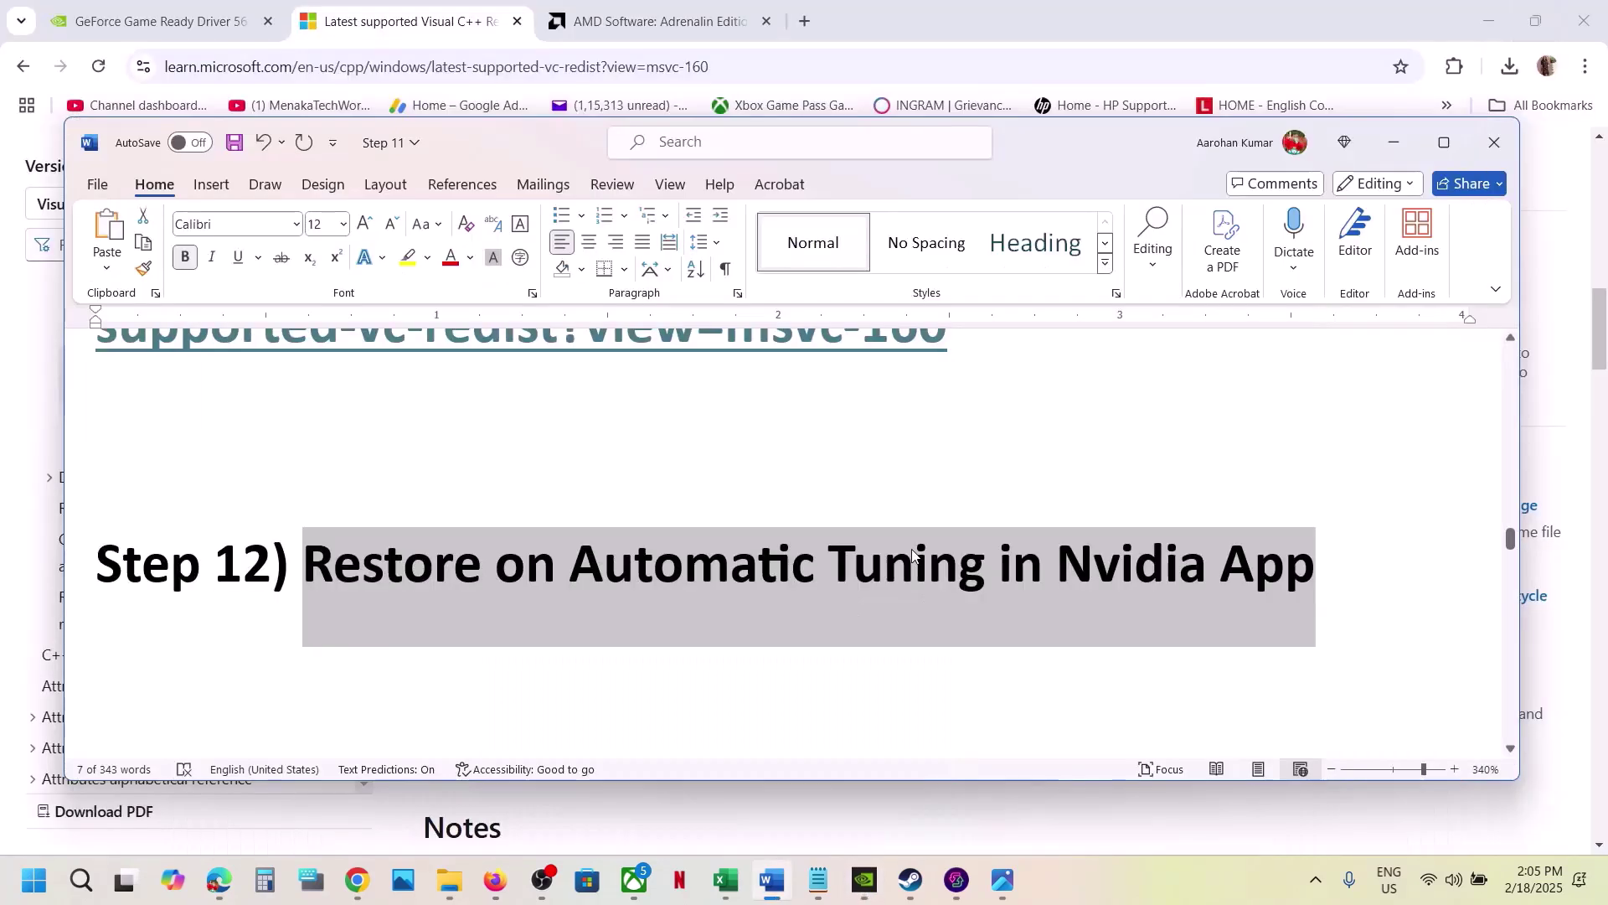
Copy the text "AMD 25.1.1 Optional Update" from Step 13 of the Word document.
scroll(591, 620, down, 3)
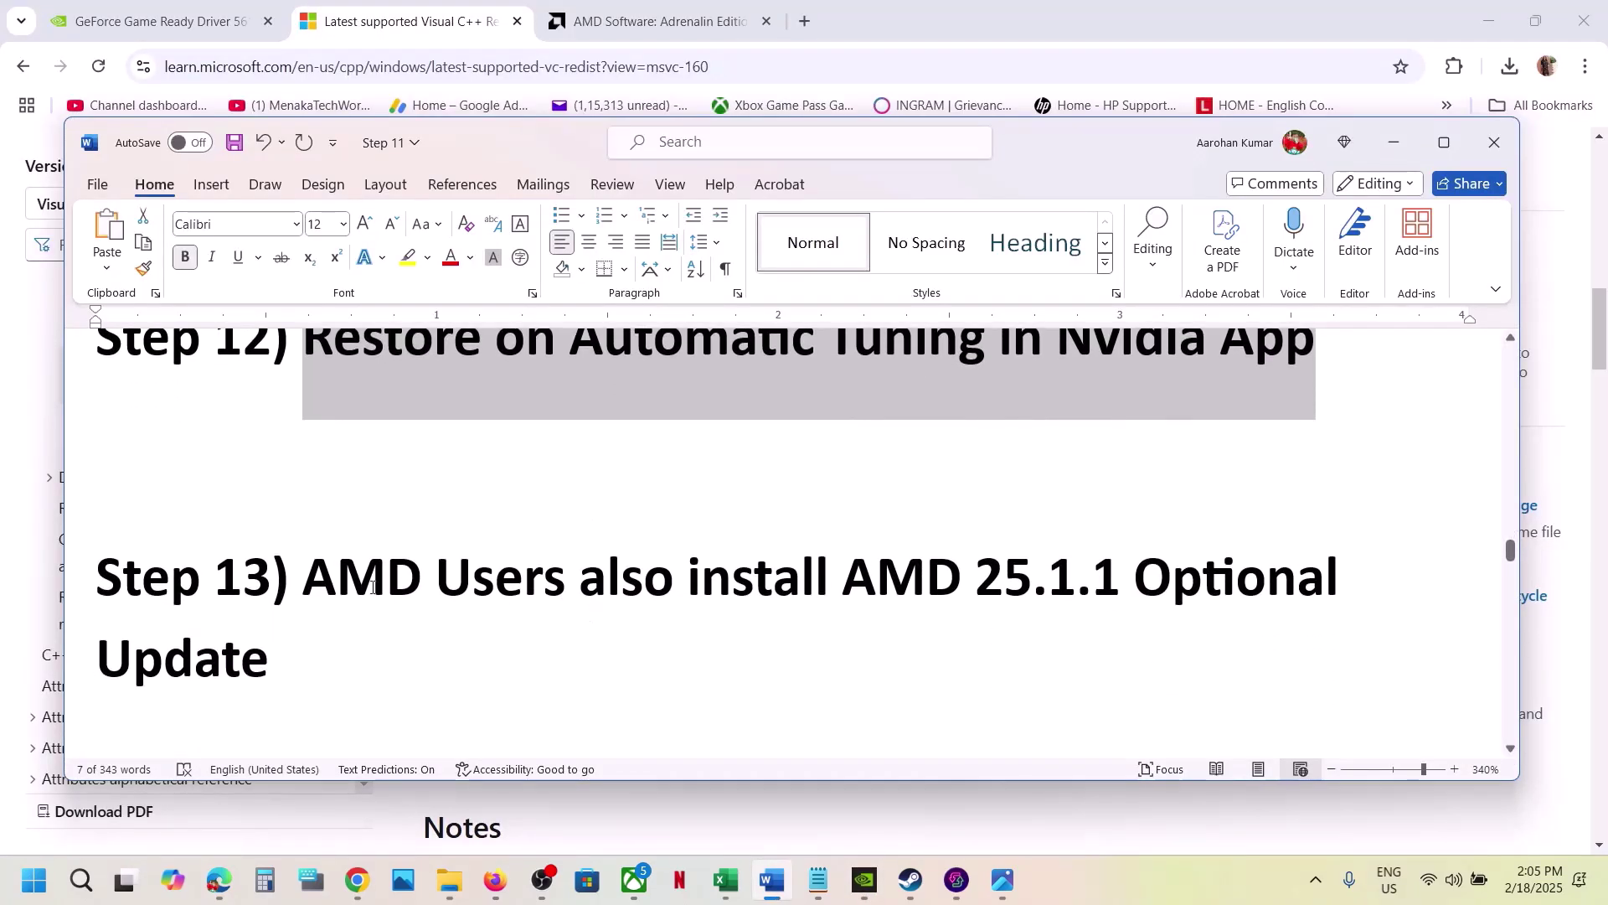
drag(304, 576, 1119, 576)
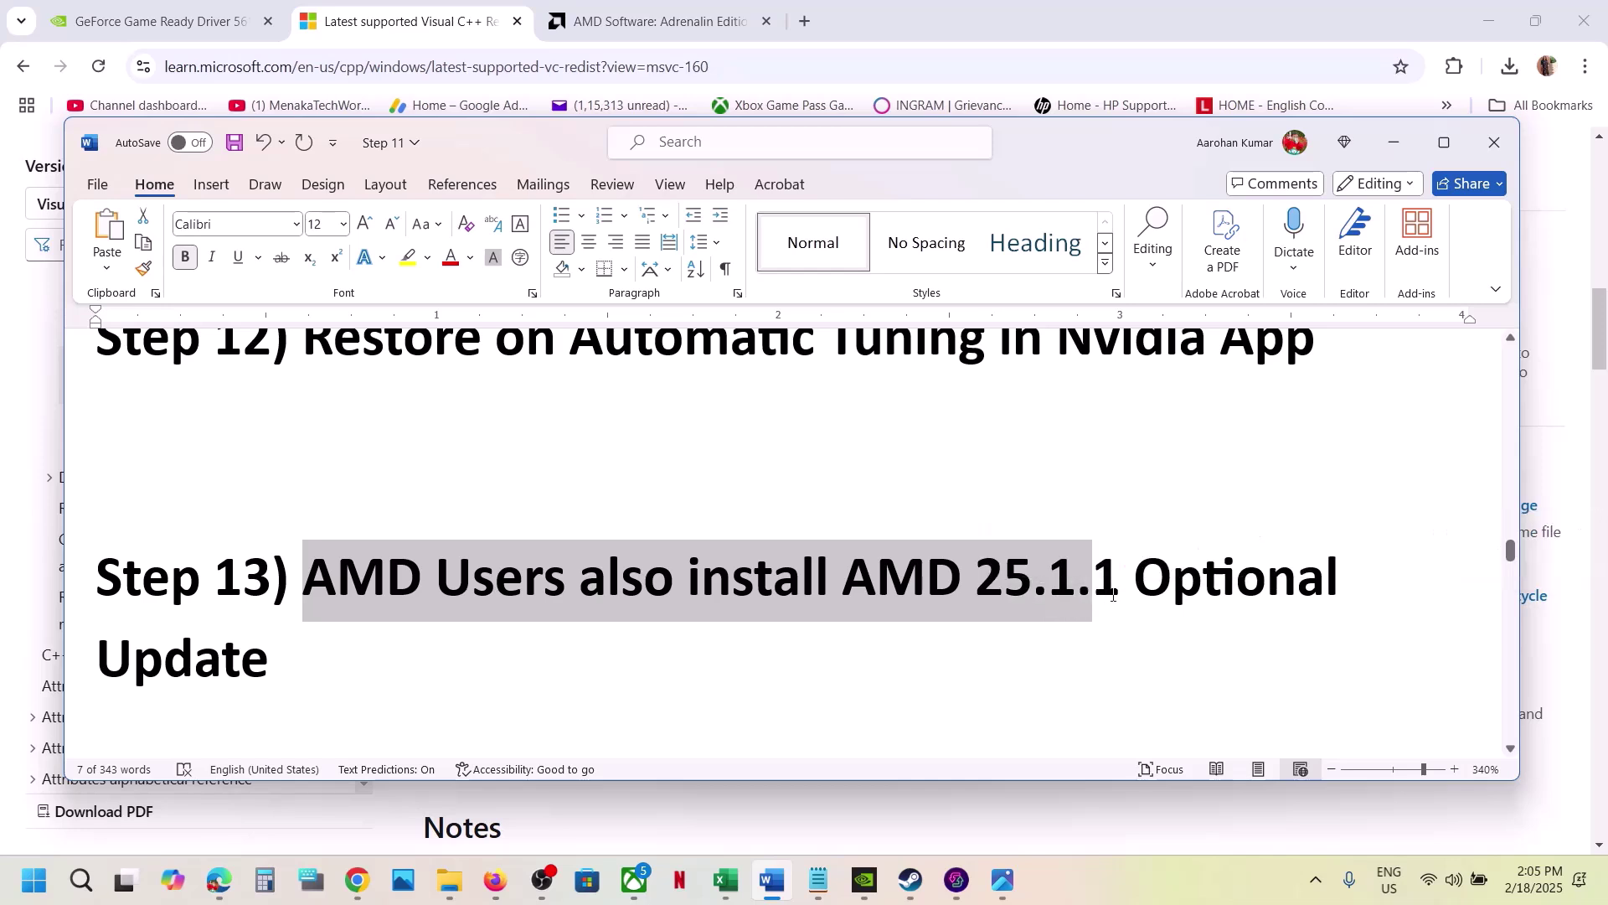
key(Right)
drag(844, 569, 369, 643)
key(ctrl+c)
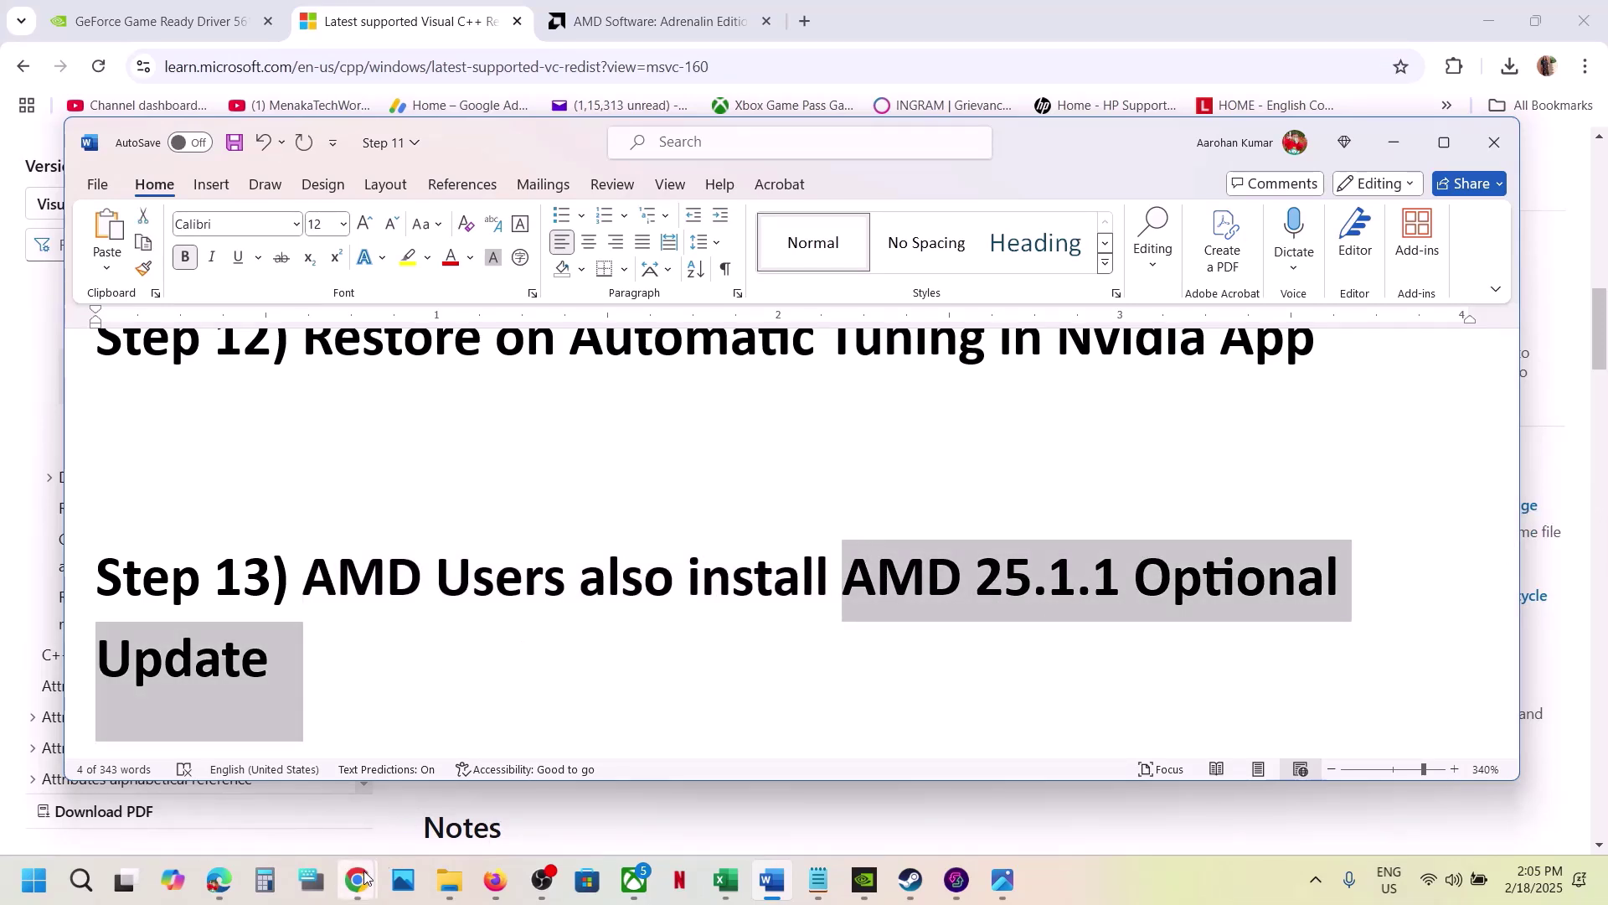
Switch to Chrome, search for "AMD 25.1.1 Optional Update" in a new tab and open AMD's release notes at the driver download link.
mouse_move(356, 880)
click(494, 769)
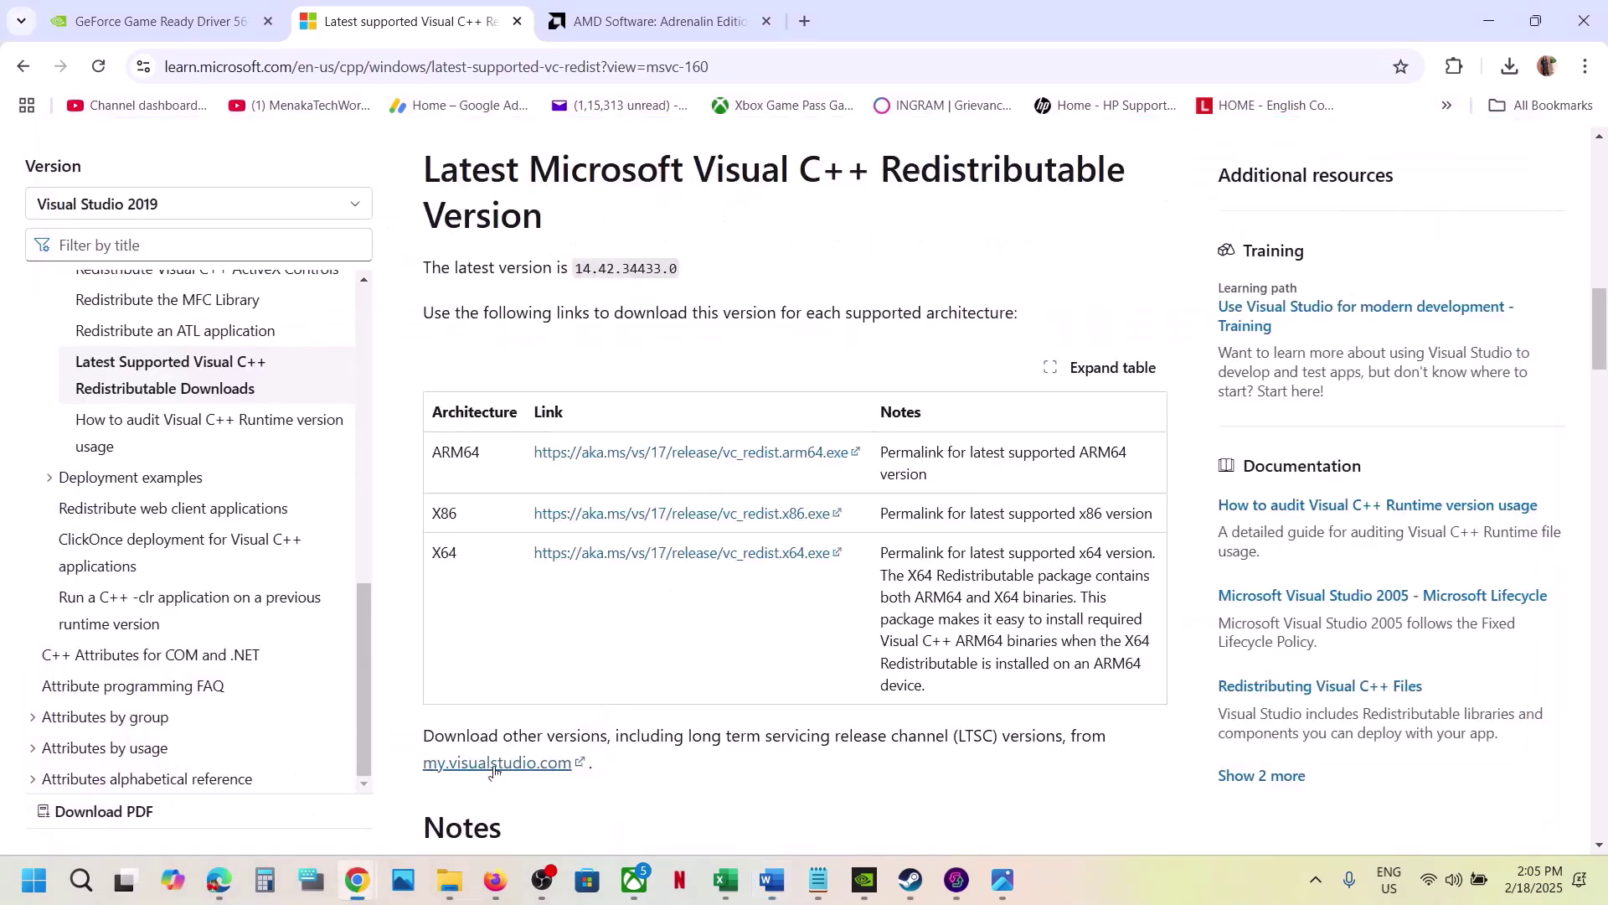
click(804, 21)
key(ctrl+v)
key(Return)
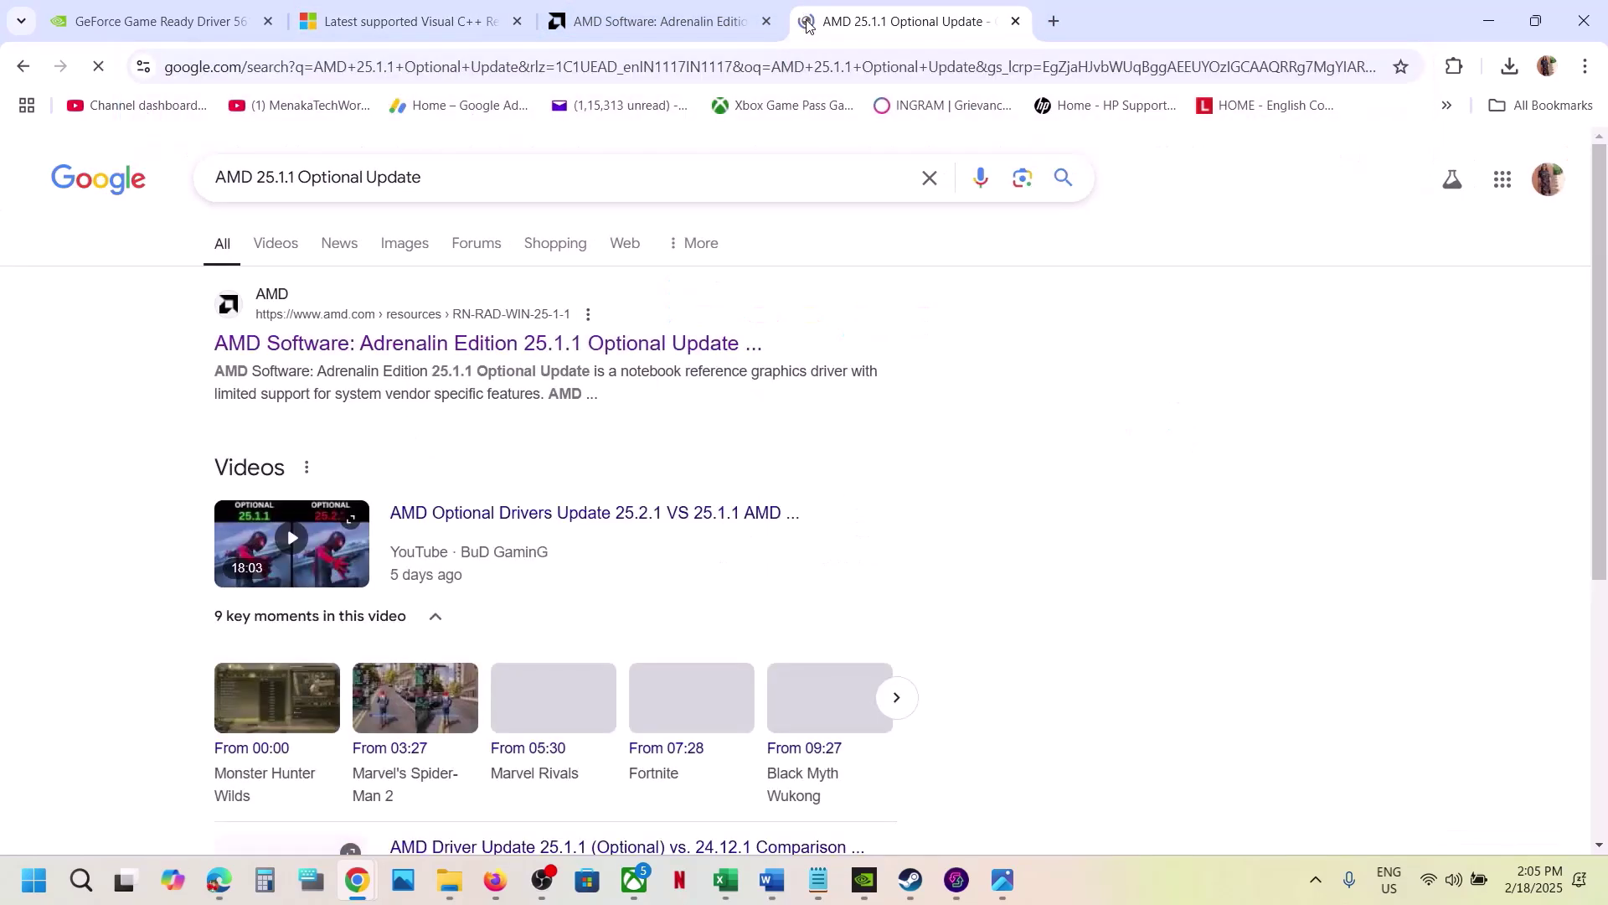
click(362, 345)
scroll(315, 498, down, 15)
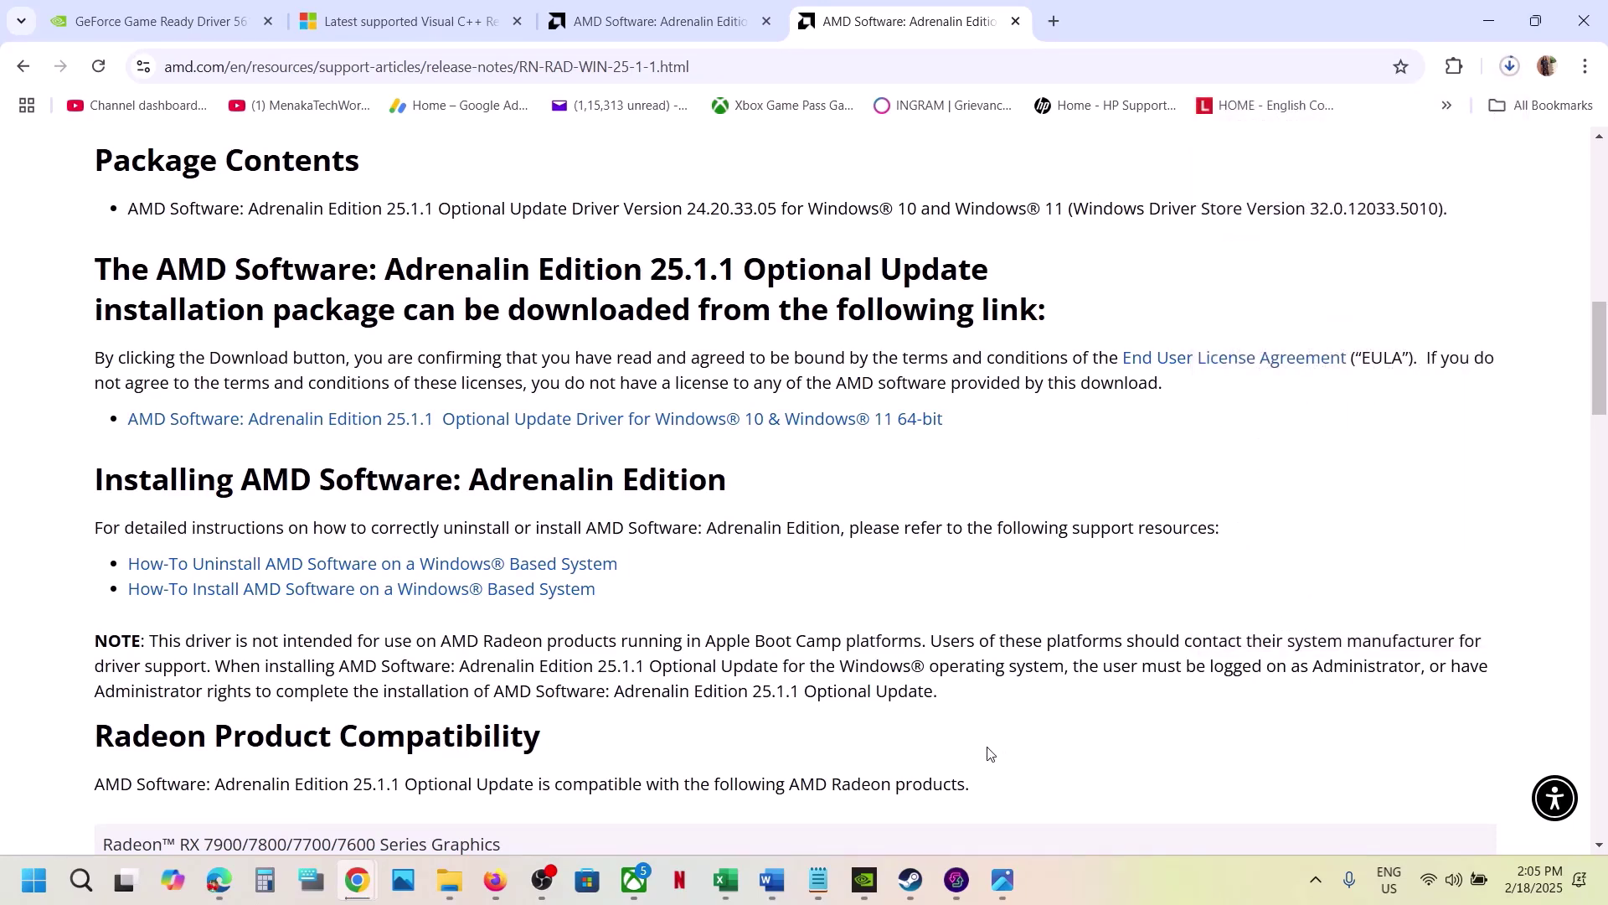
Switch to Steam and back to Word, and highlight the Step 14 instruction about closing MSI Afterburner.
click(911, 879)
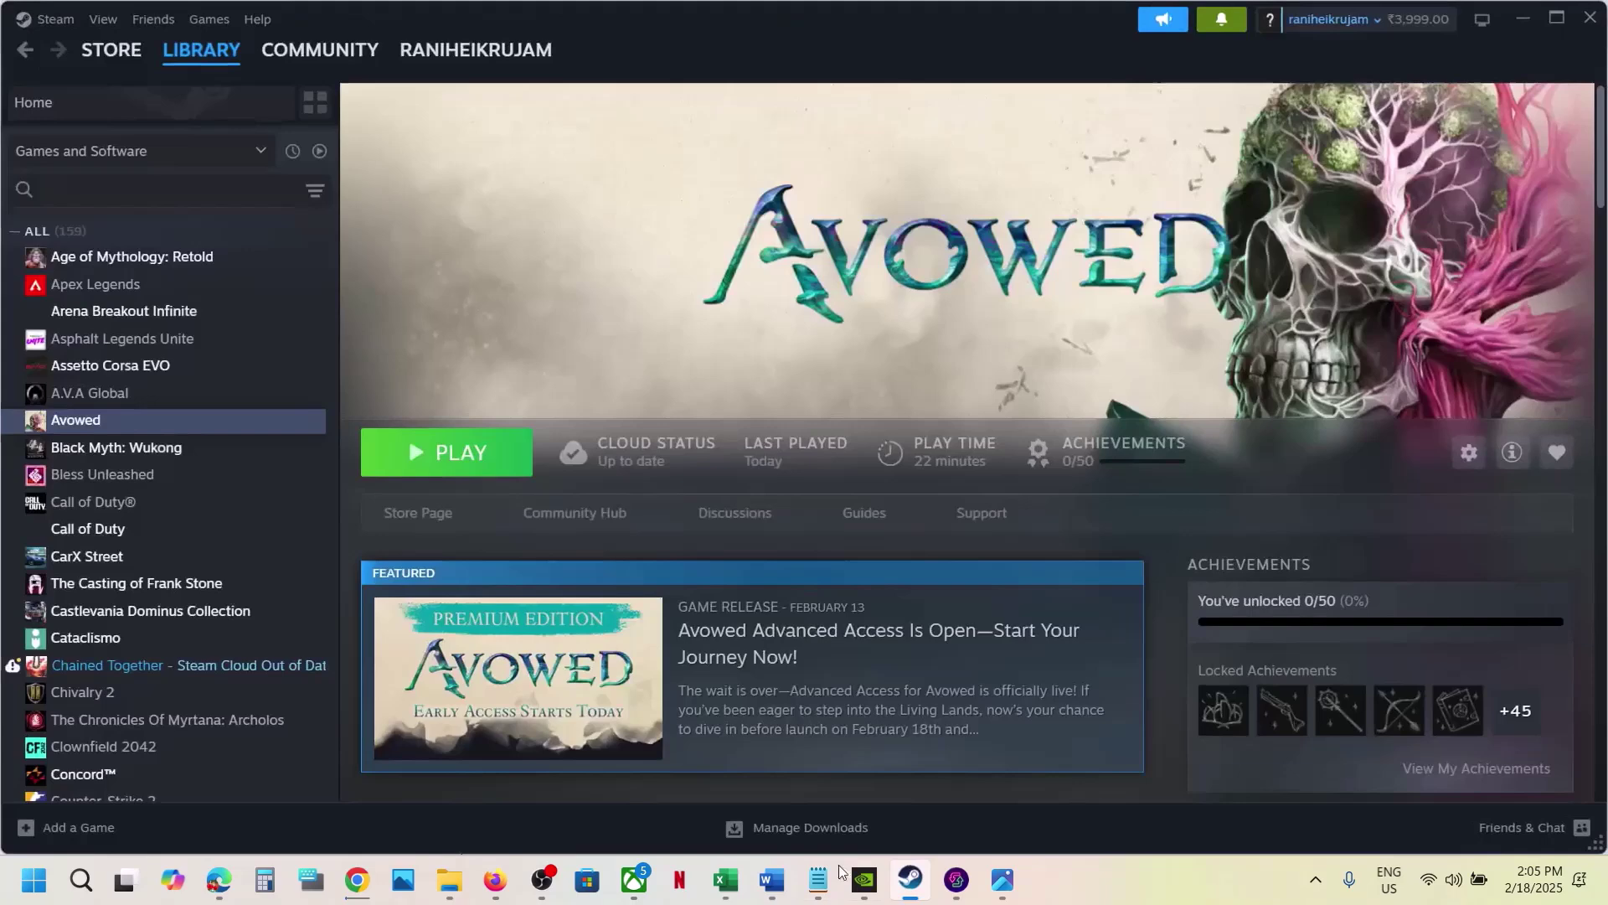
click(771, 879)
scroll(775, 670, down, 5)
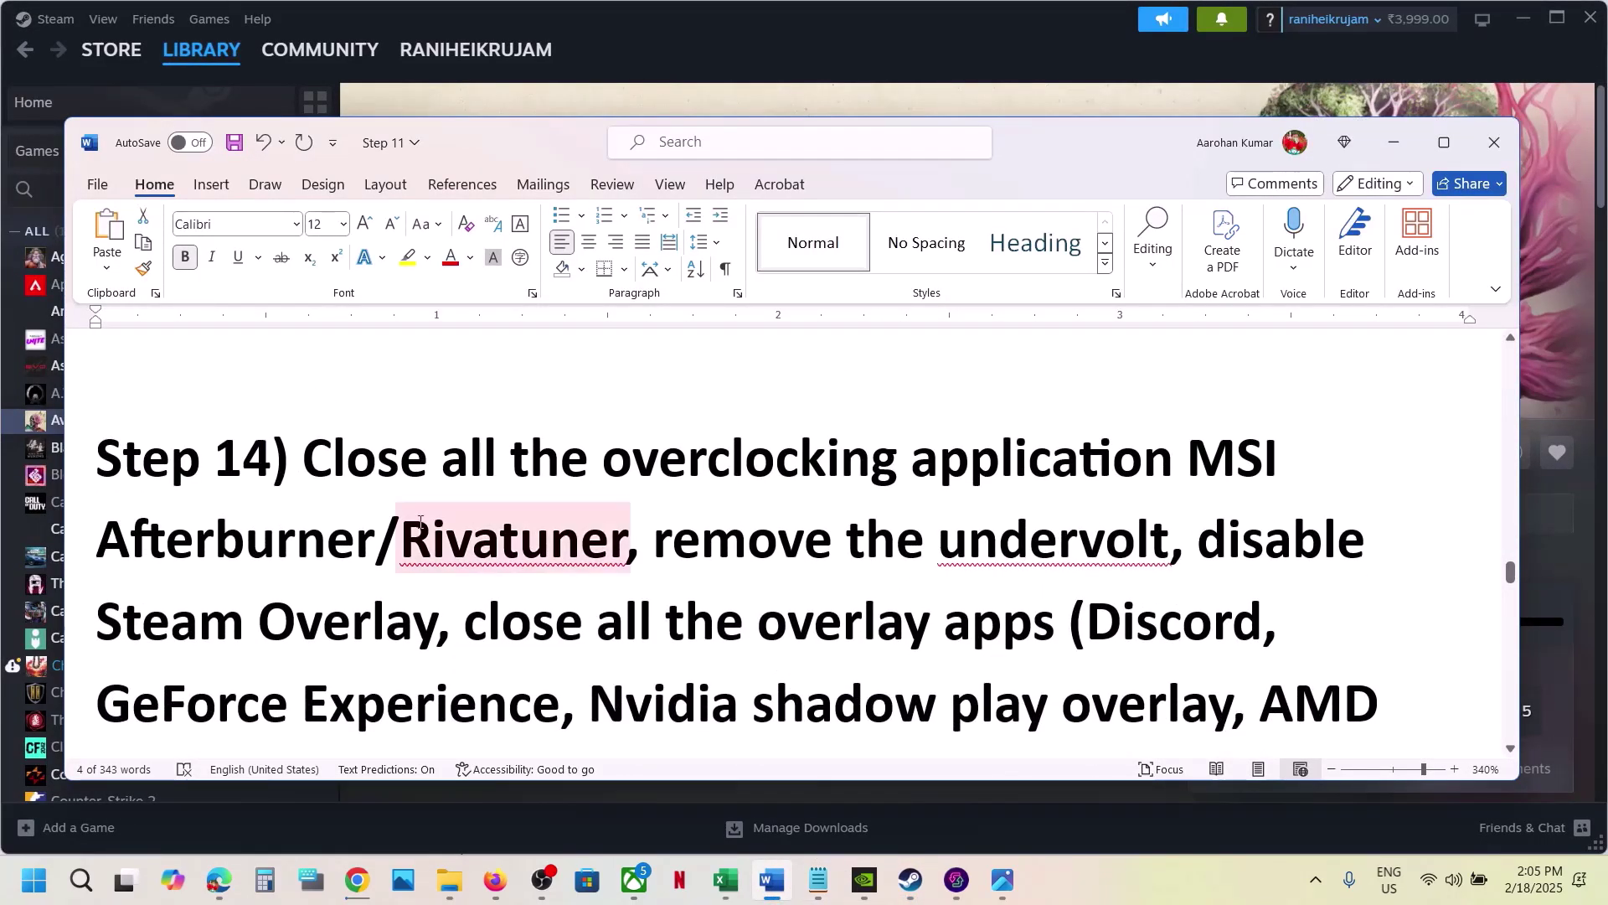
drag(304, 461, 376, 545)
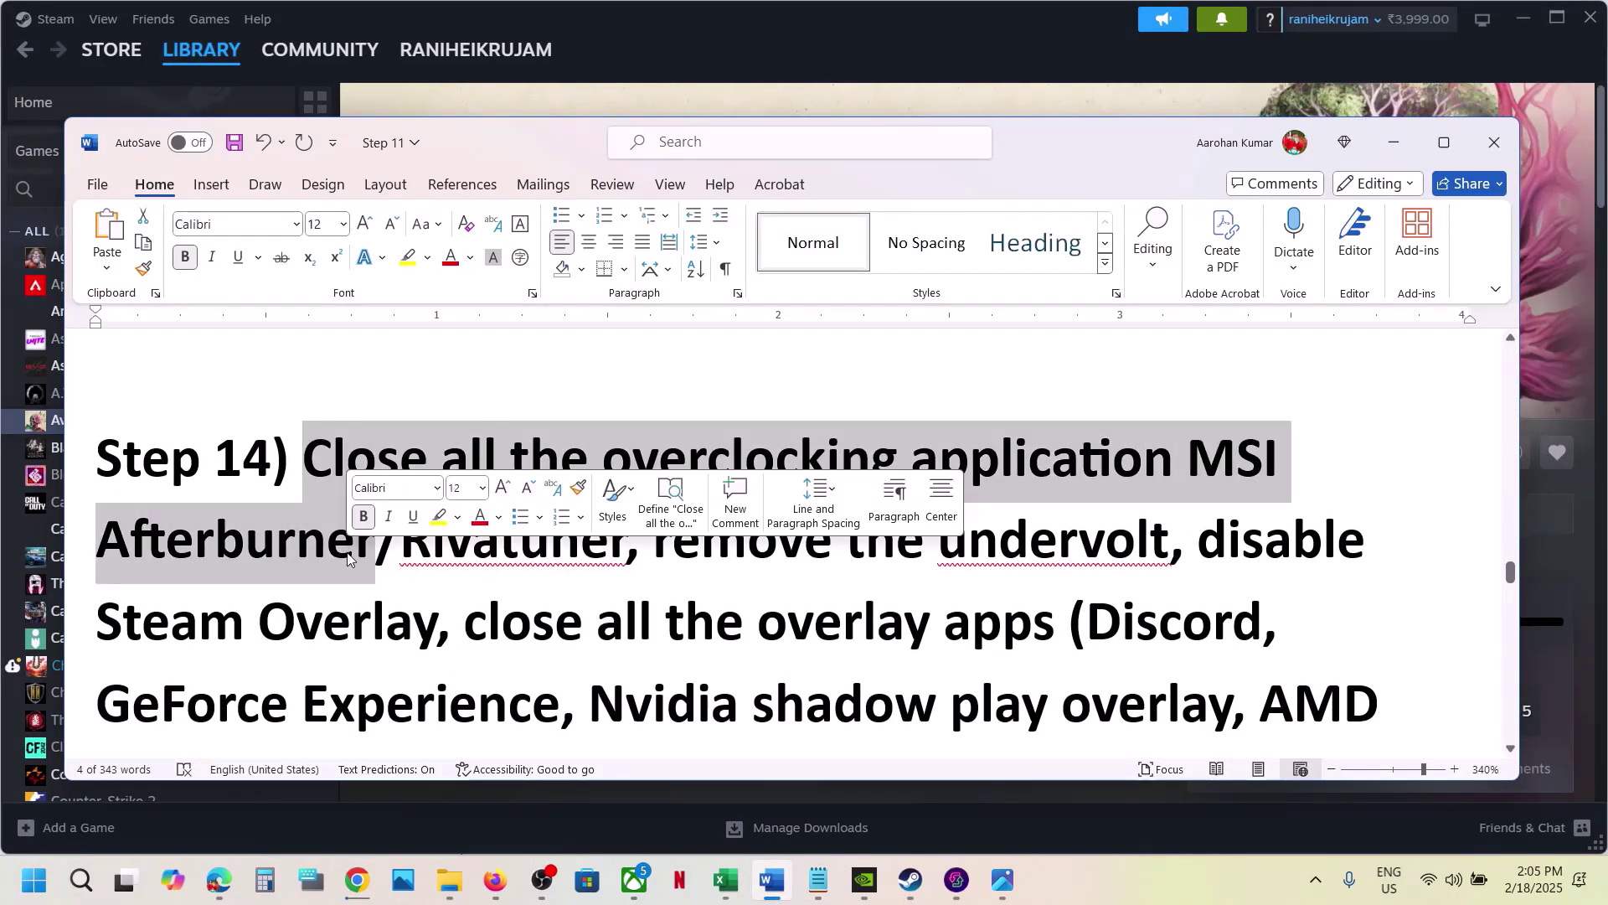
Find and launch MSI Afterburner and RivaTuner Statistics Server.
click(44, 883)
text(msi afterburner)
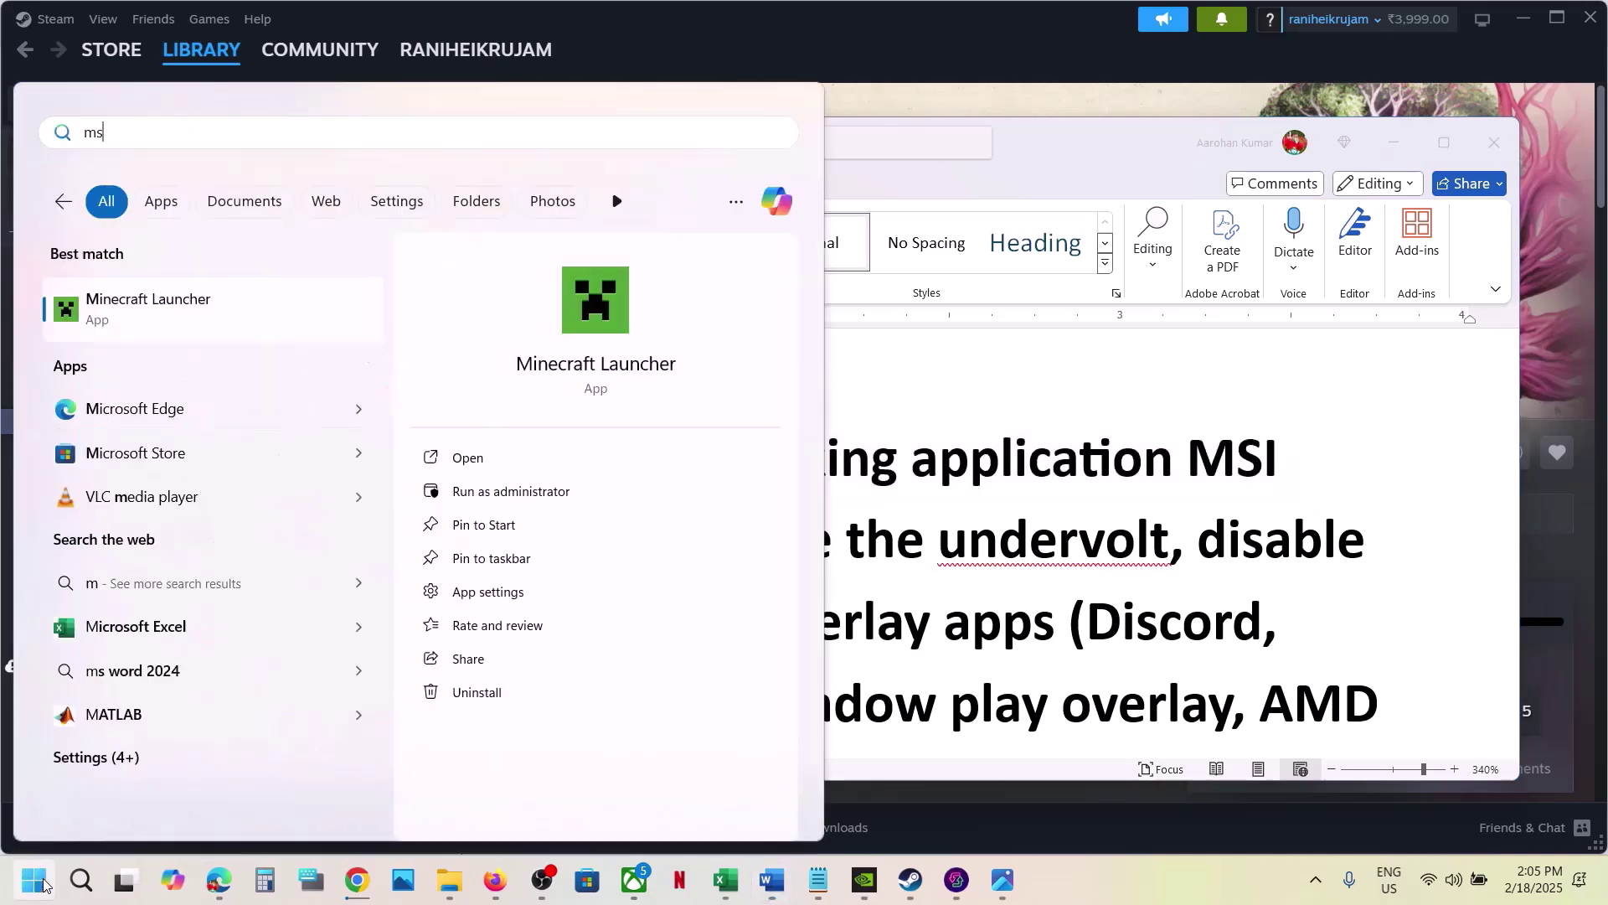
key(Return)
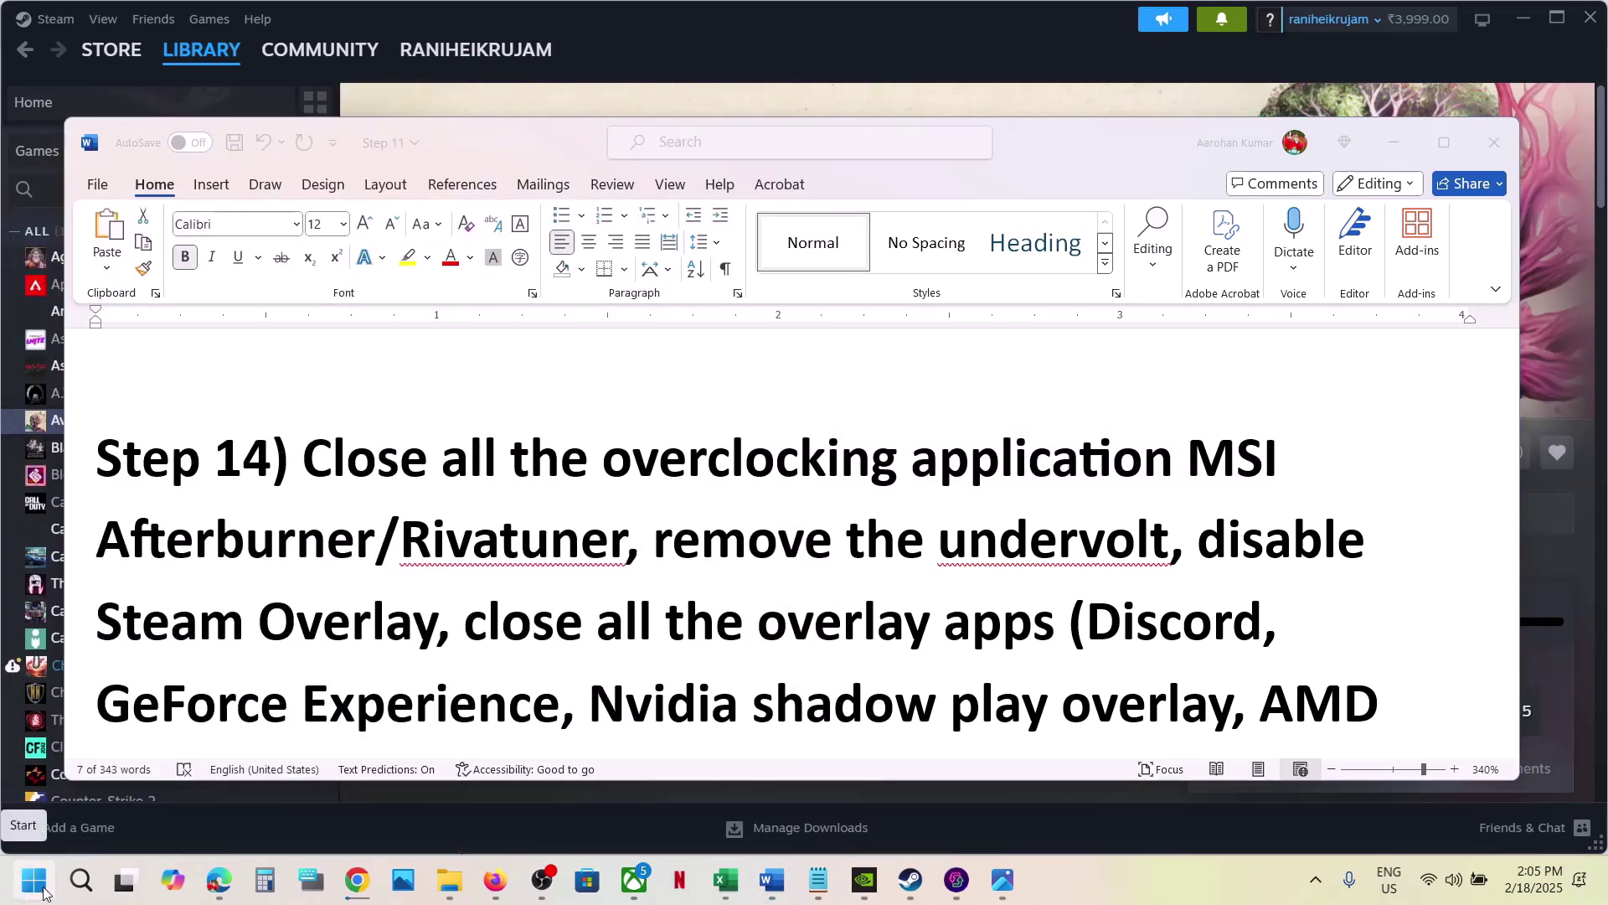
click(38, 889)
text(r/Riva)
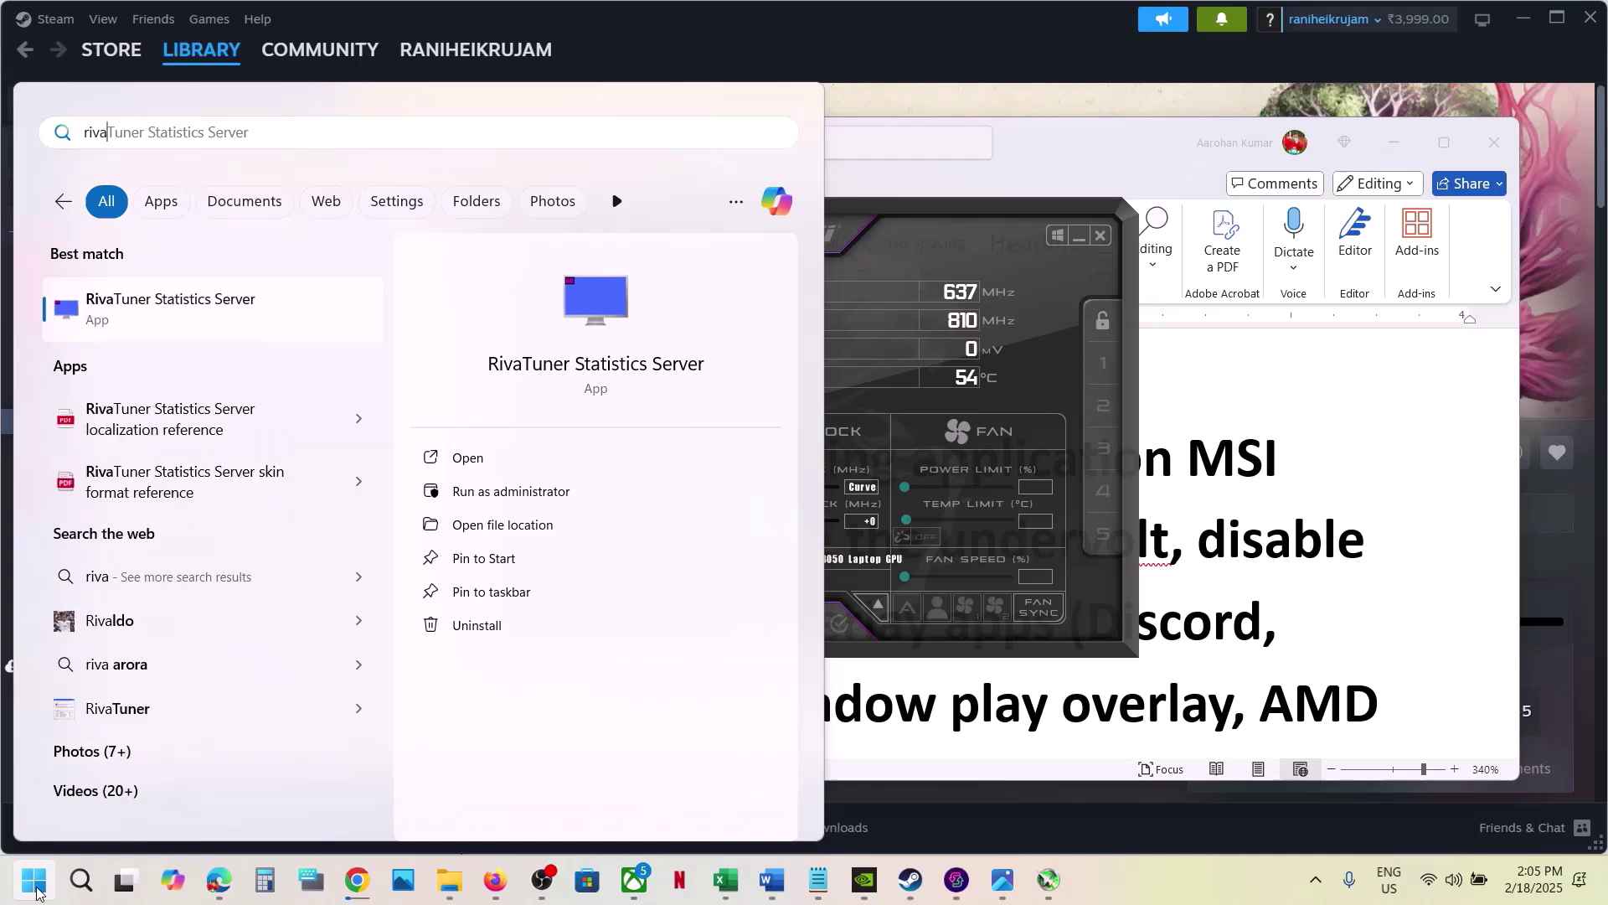
key(Return)
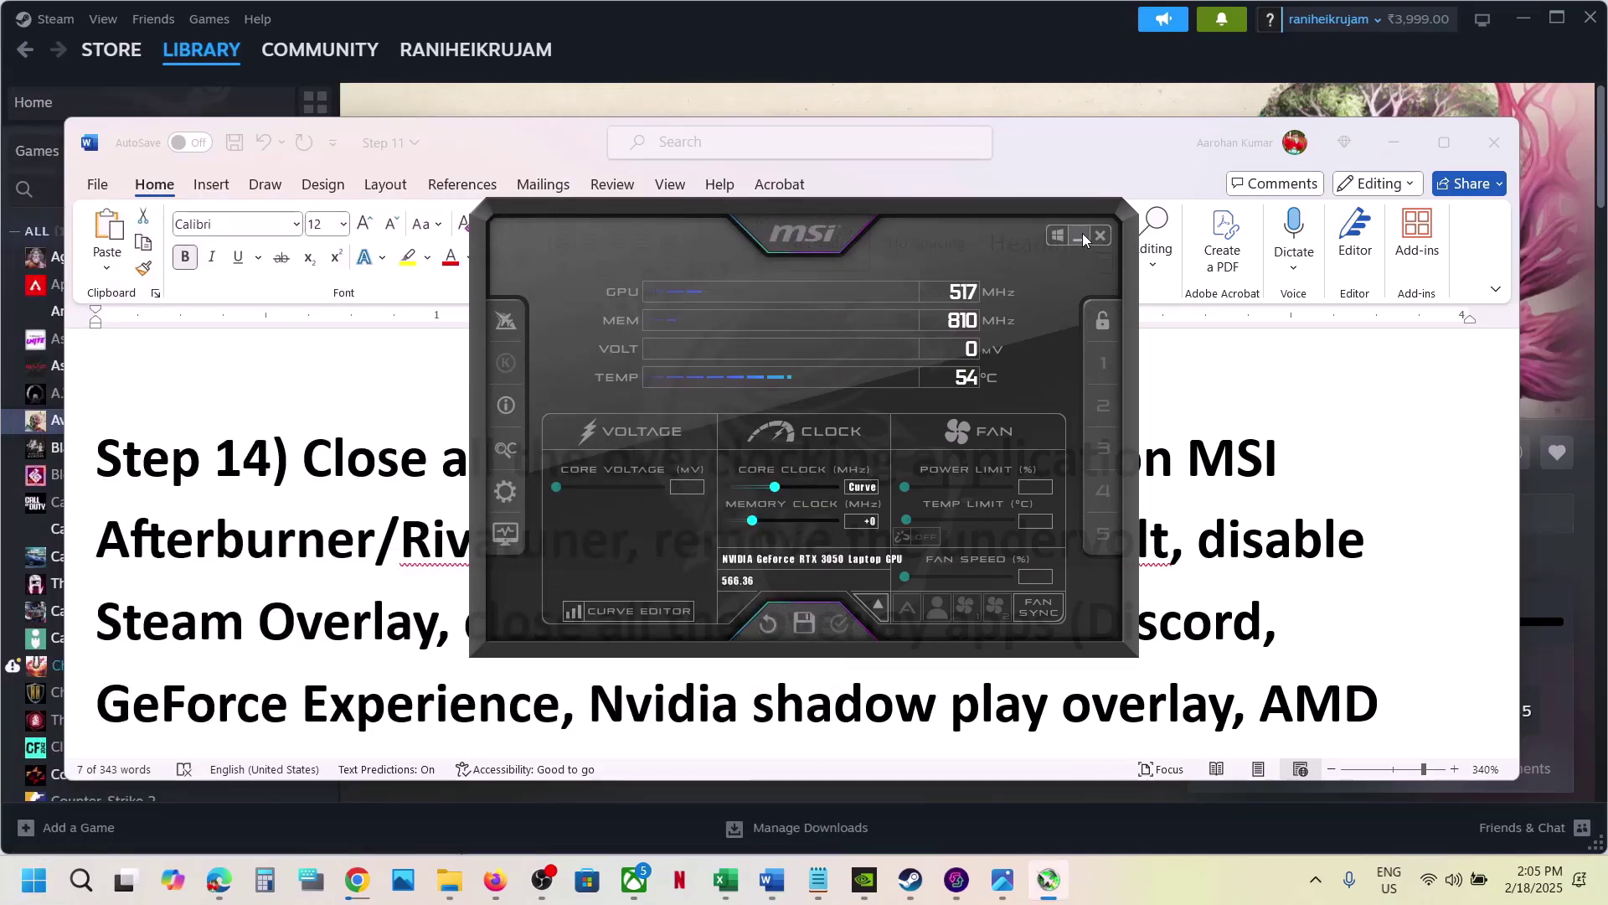
Minimize MSI Afterburner and shut down both it and RivaTuner Statistics Server from the system tray.
click(1081, 236)
click(1315, 879)
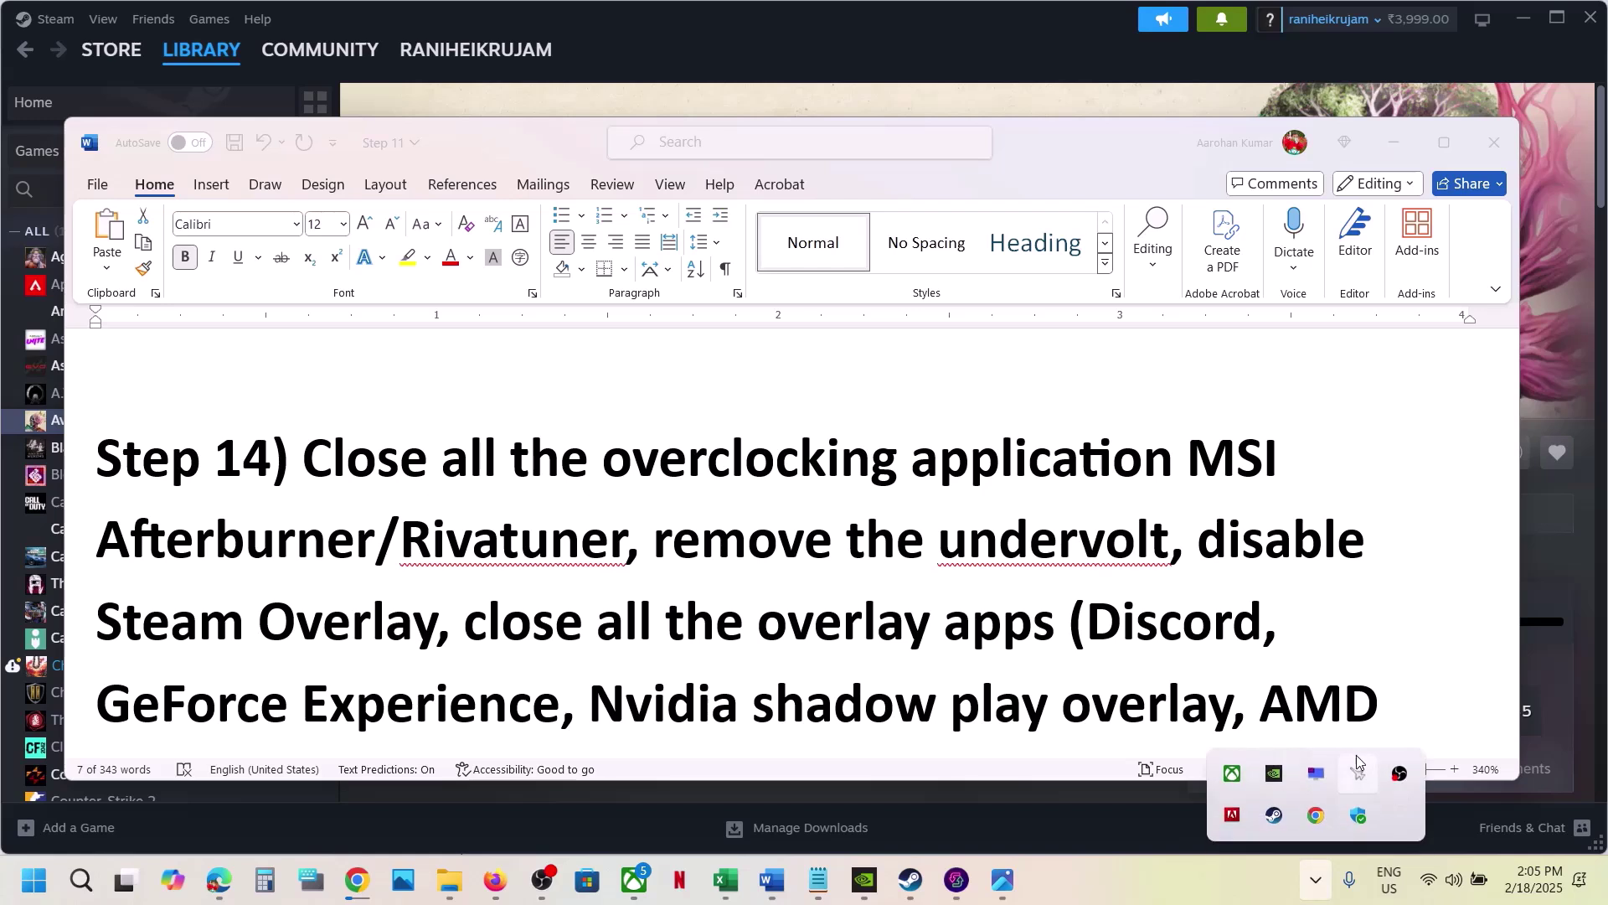
right_click(1359, 773)
click(1415, 757)
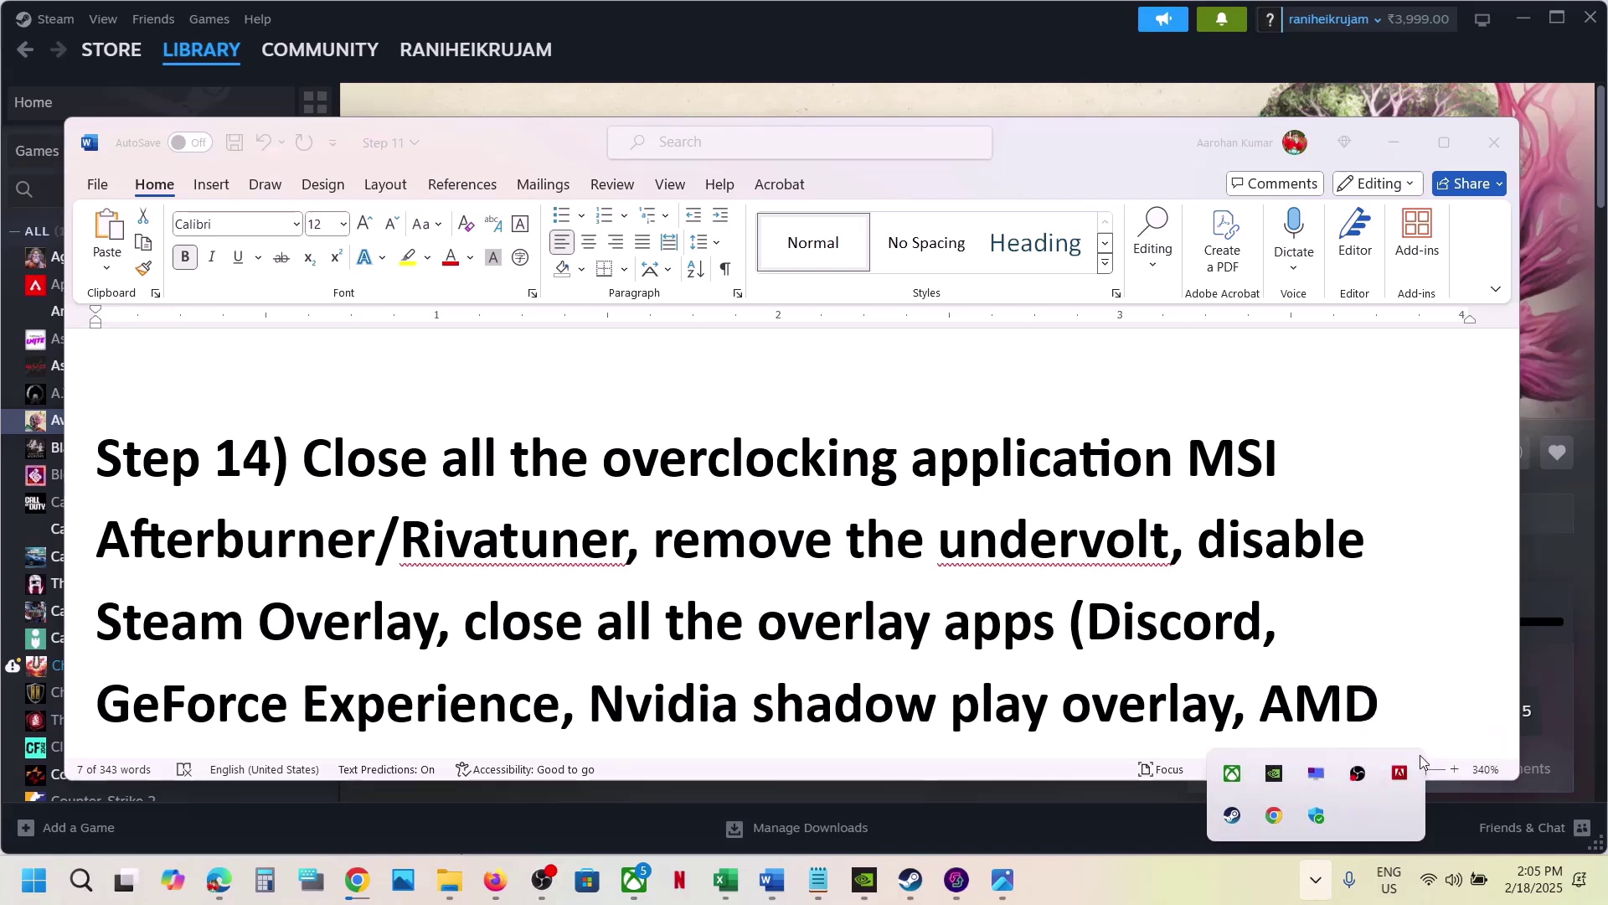
right_click(1319, 780)
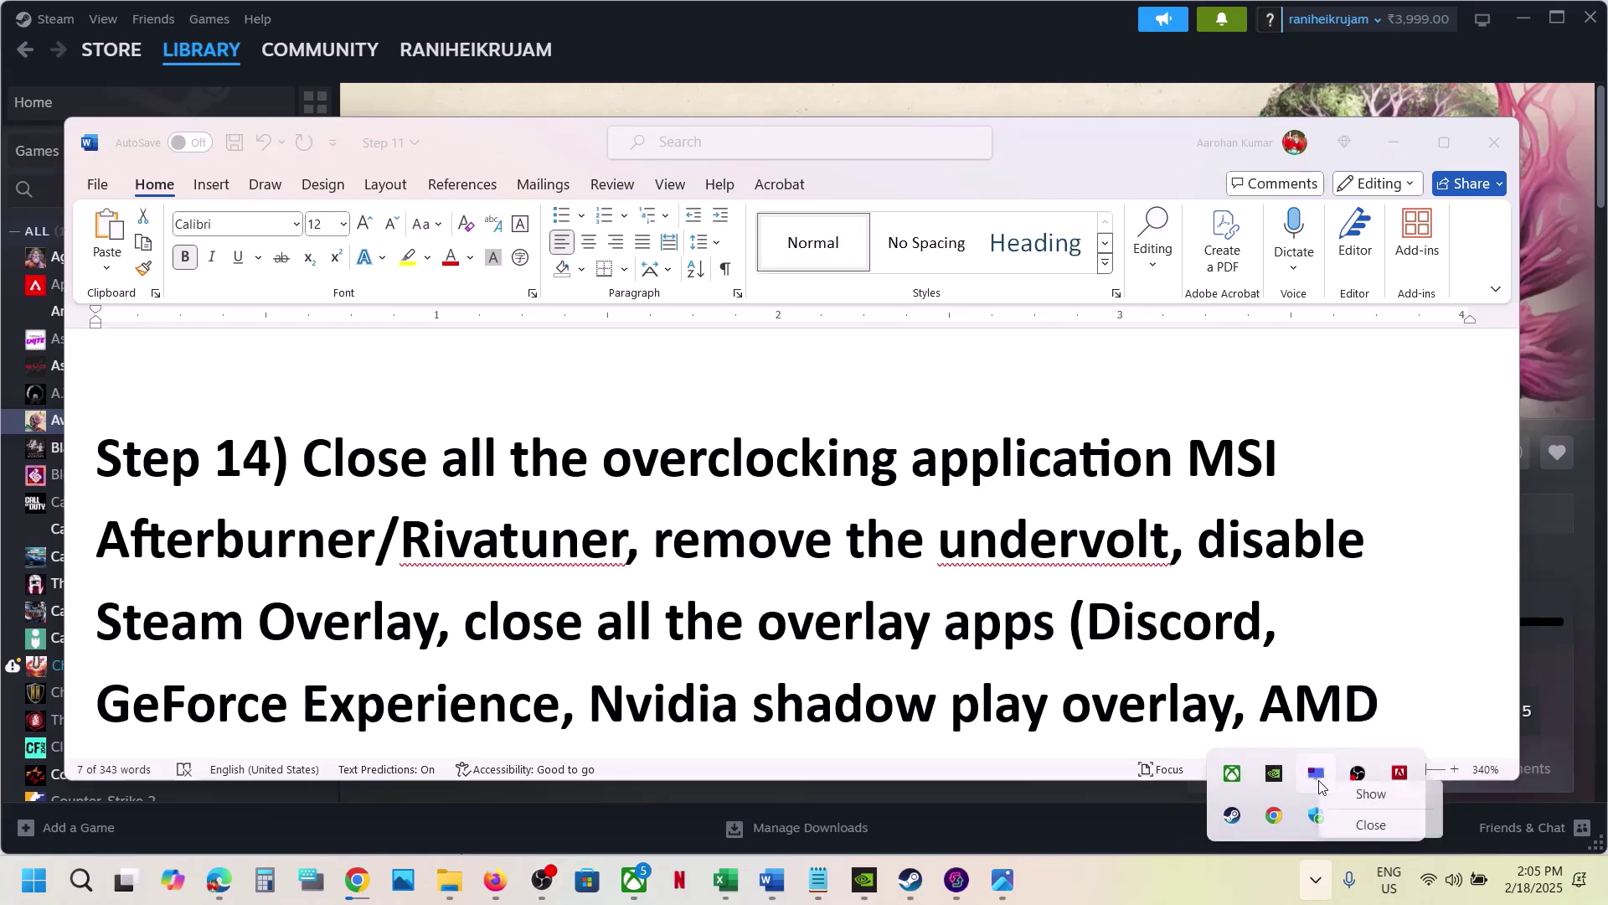
click(1370, 825)
Highlight the Step 14 phrases on overclocking applications, removing the undervolt and disabling Steam Overlay in the Word document.
click(510, 459)
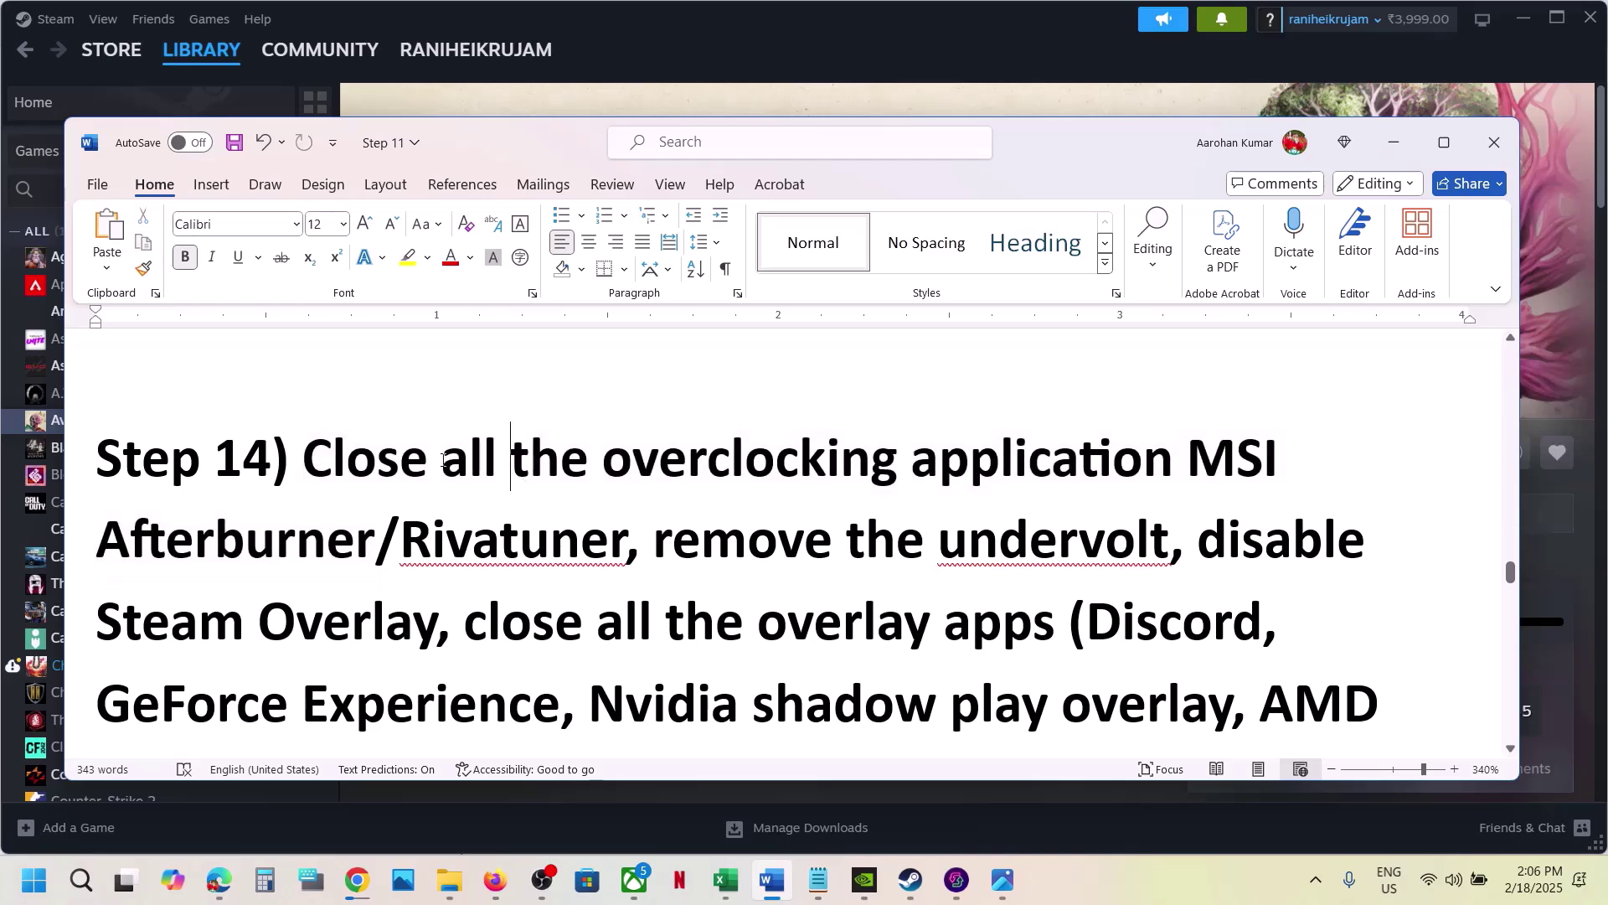
drag(442, 459, 1186, 461)
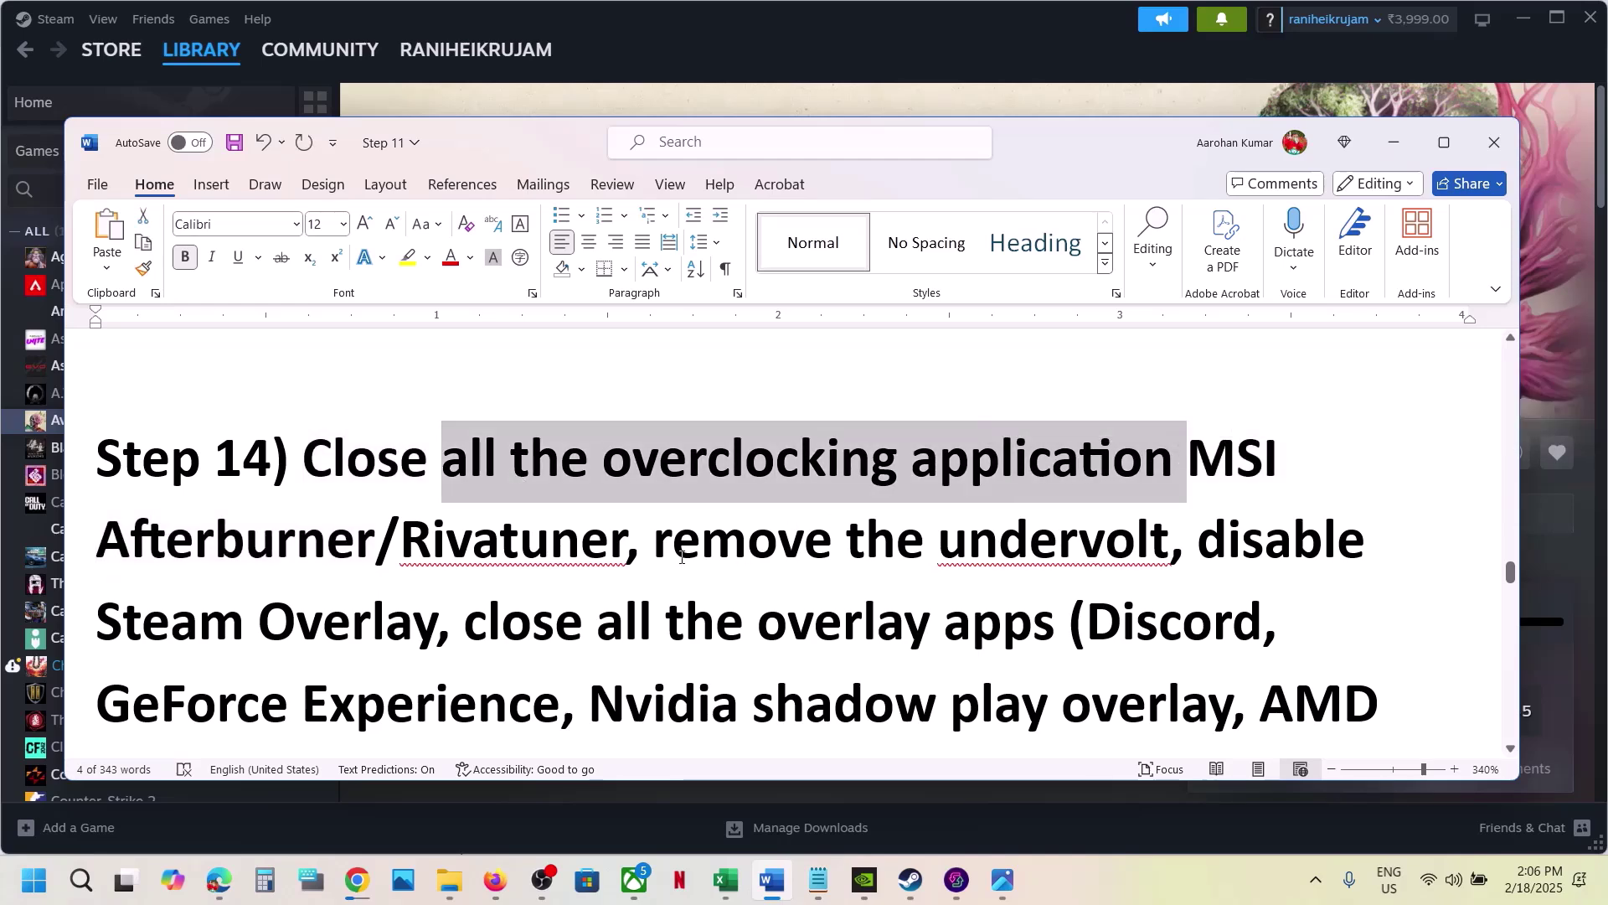
drag(659, 543, 968, 521)
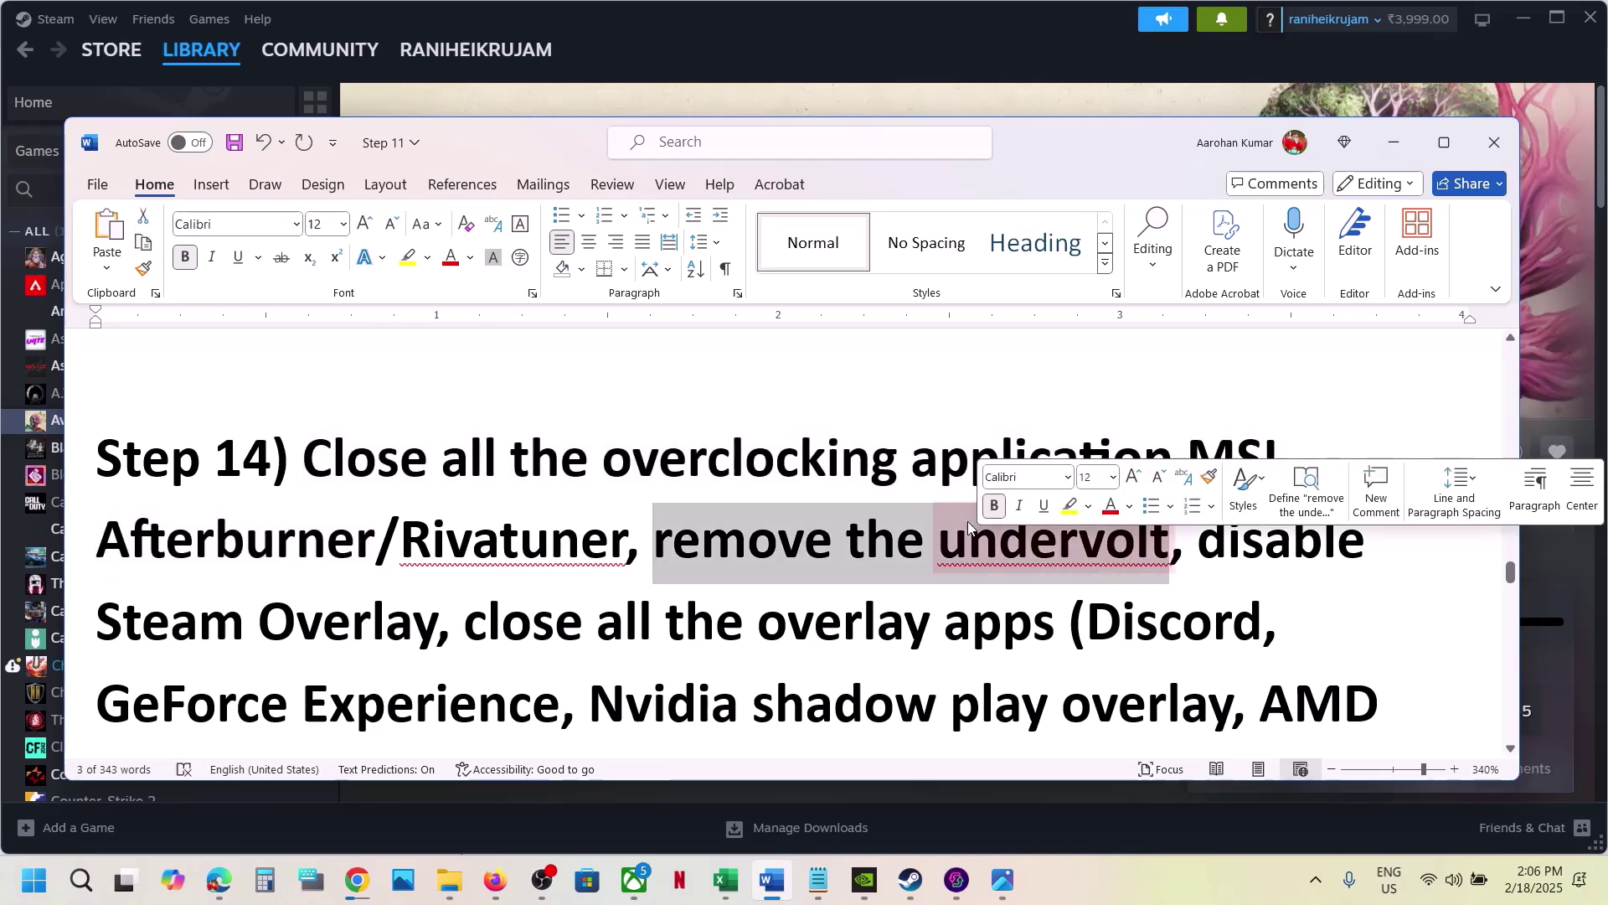
scroll(967, 523, down, 1)
scroll(968, 521, down, 1)
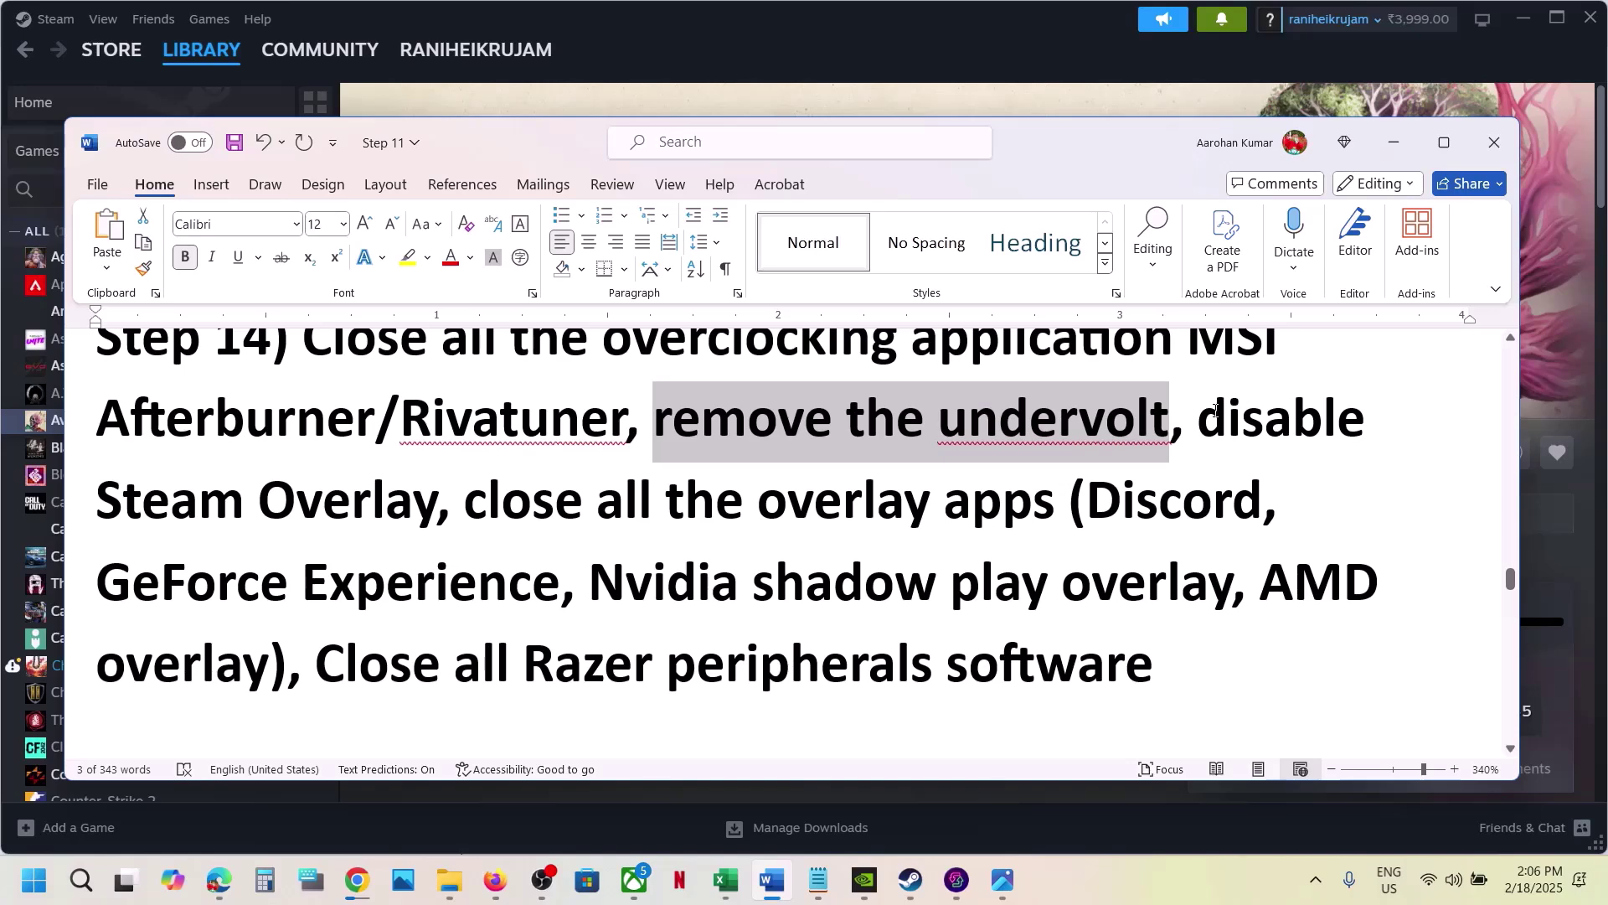
drag(1215, 411, 436, 503)
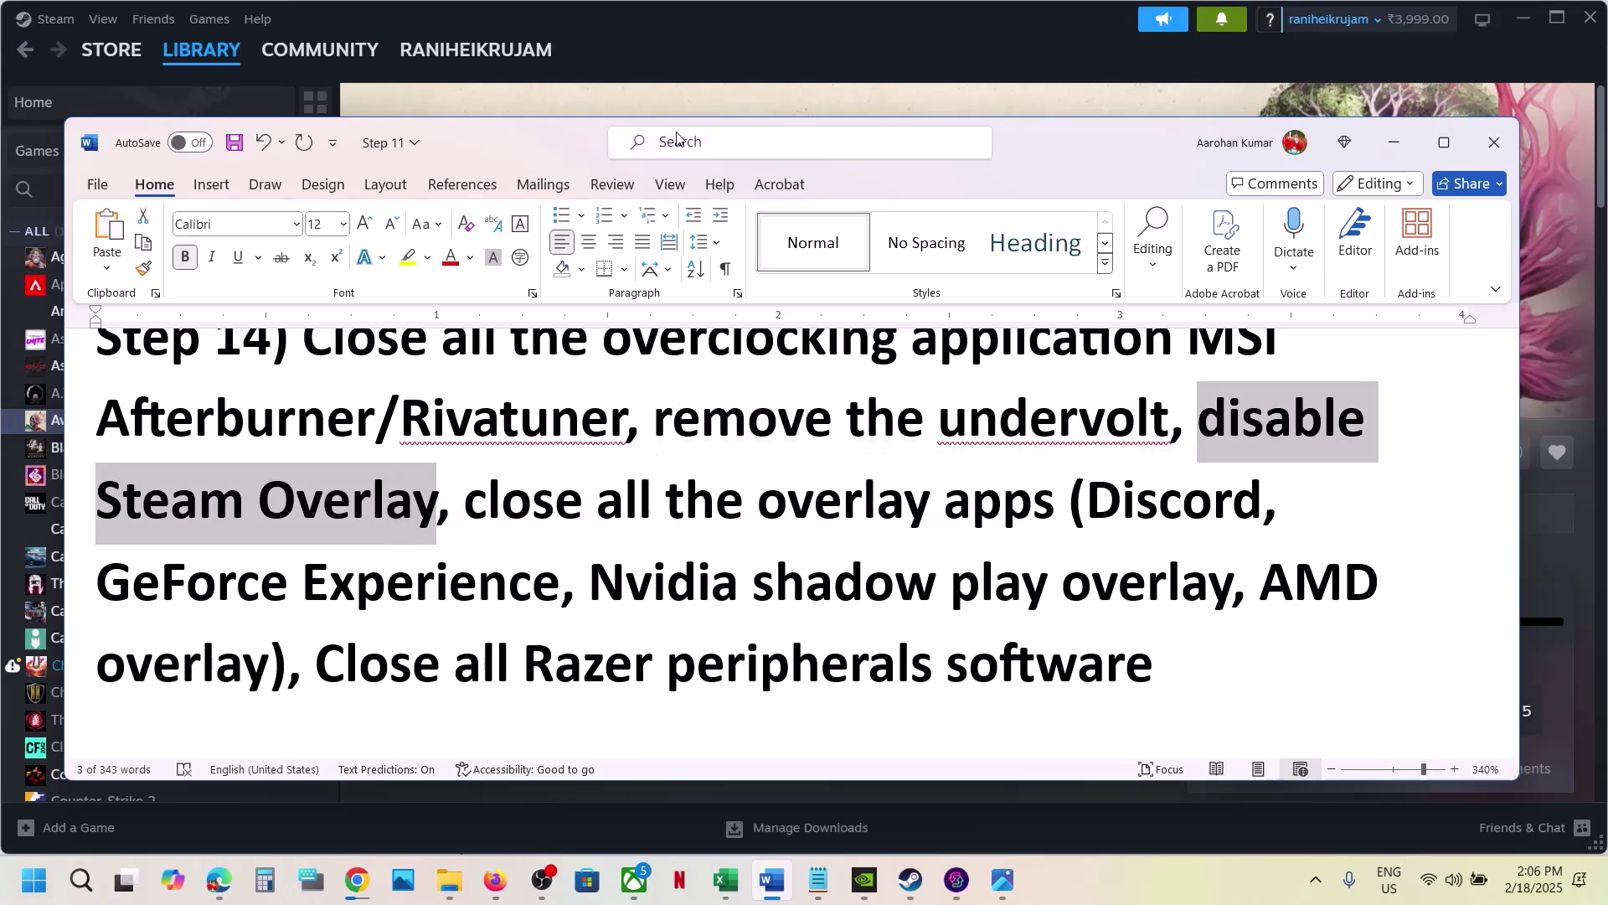
Switch to Steam, disable the in-game Steam Overlay in Avowed's properties and close the properties window.
click(650, 64)
right_click(183, 427)
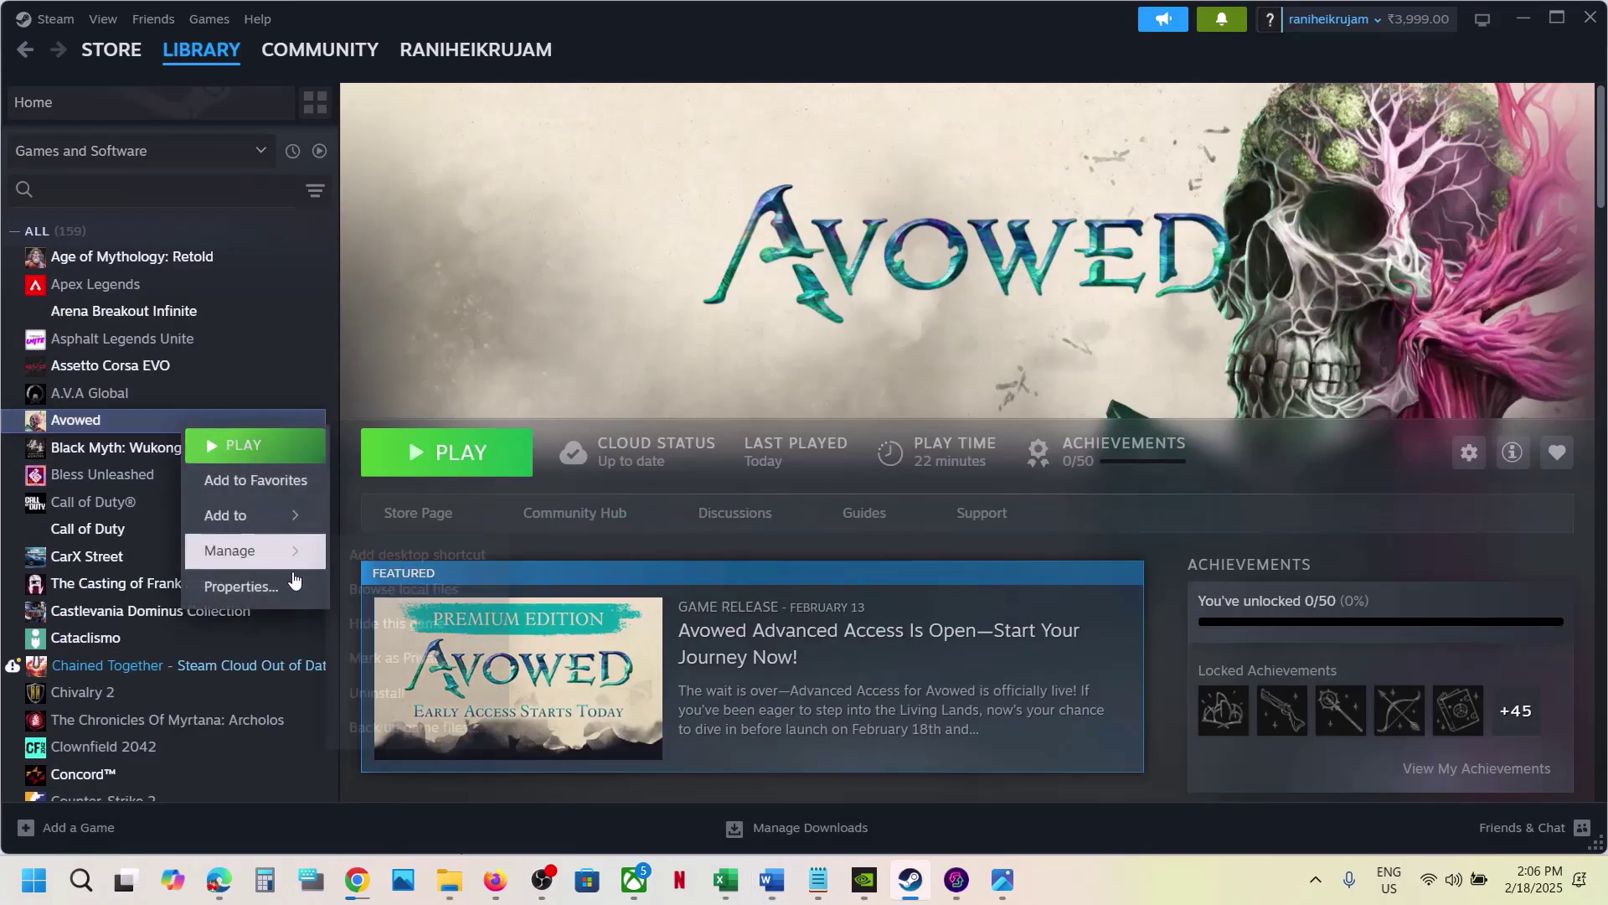
click(293, 586)
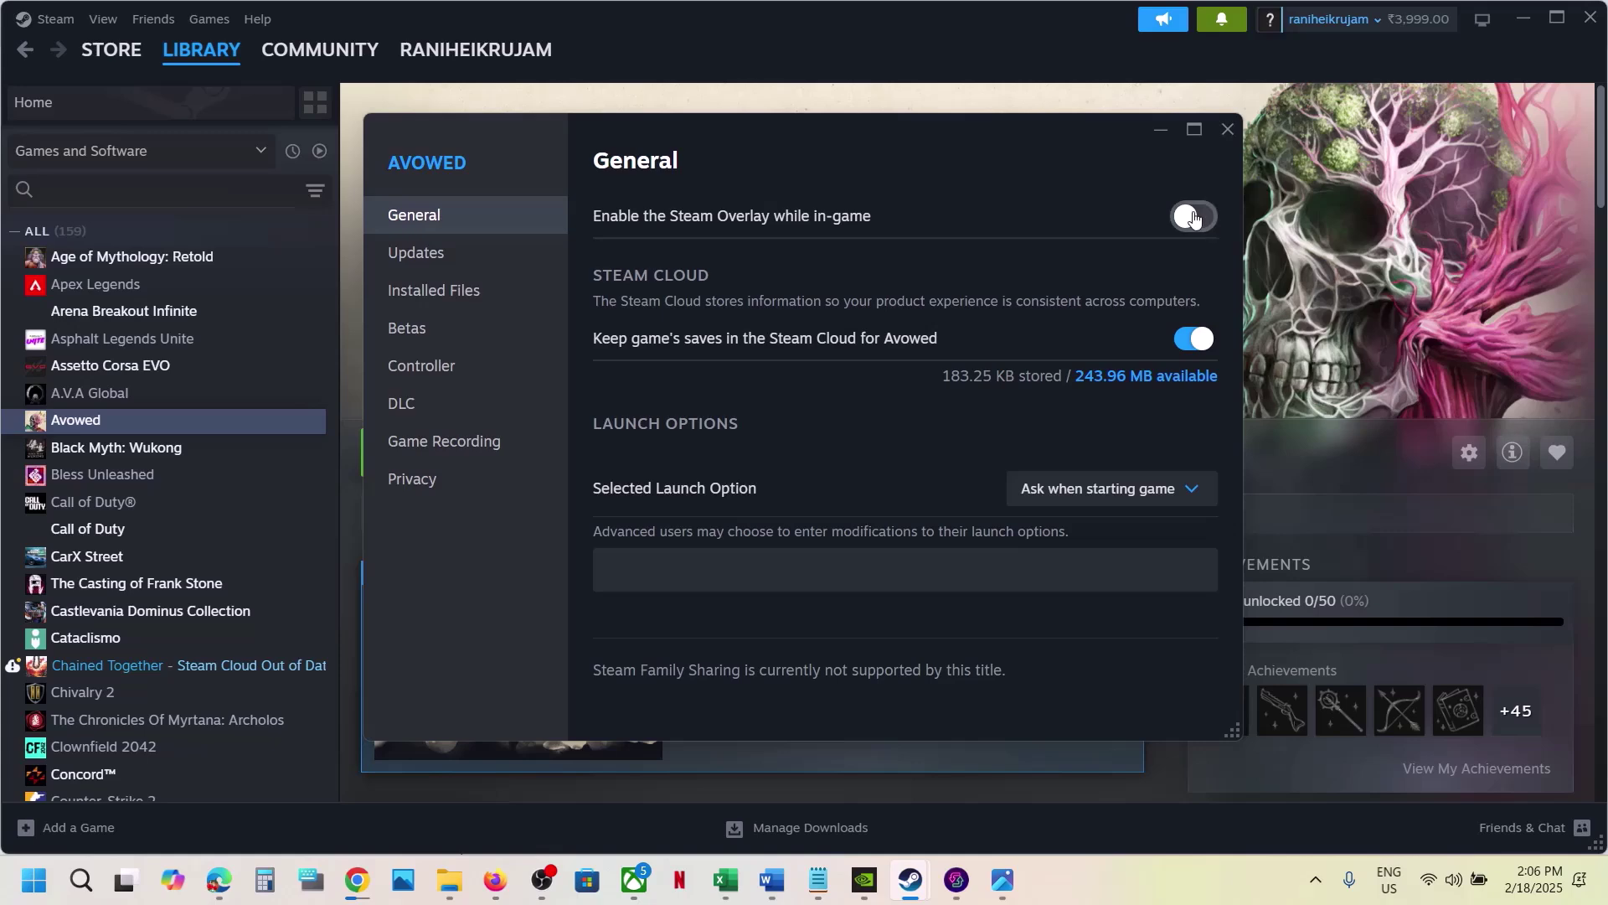
click(1226, 131)
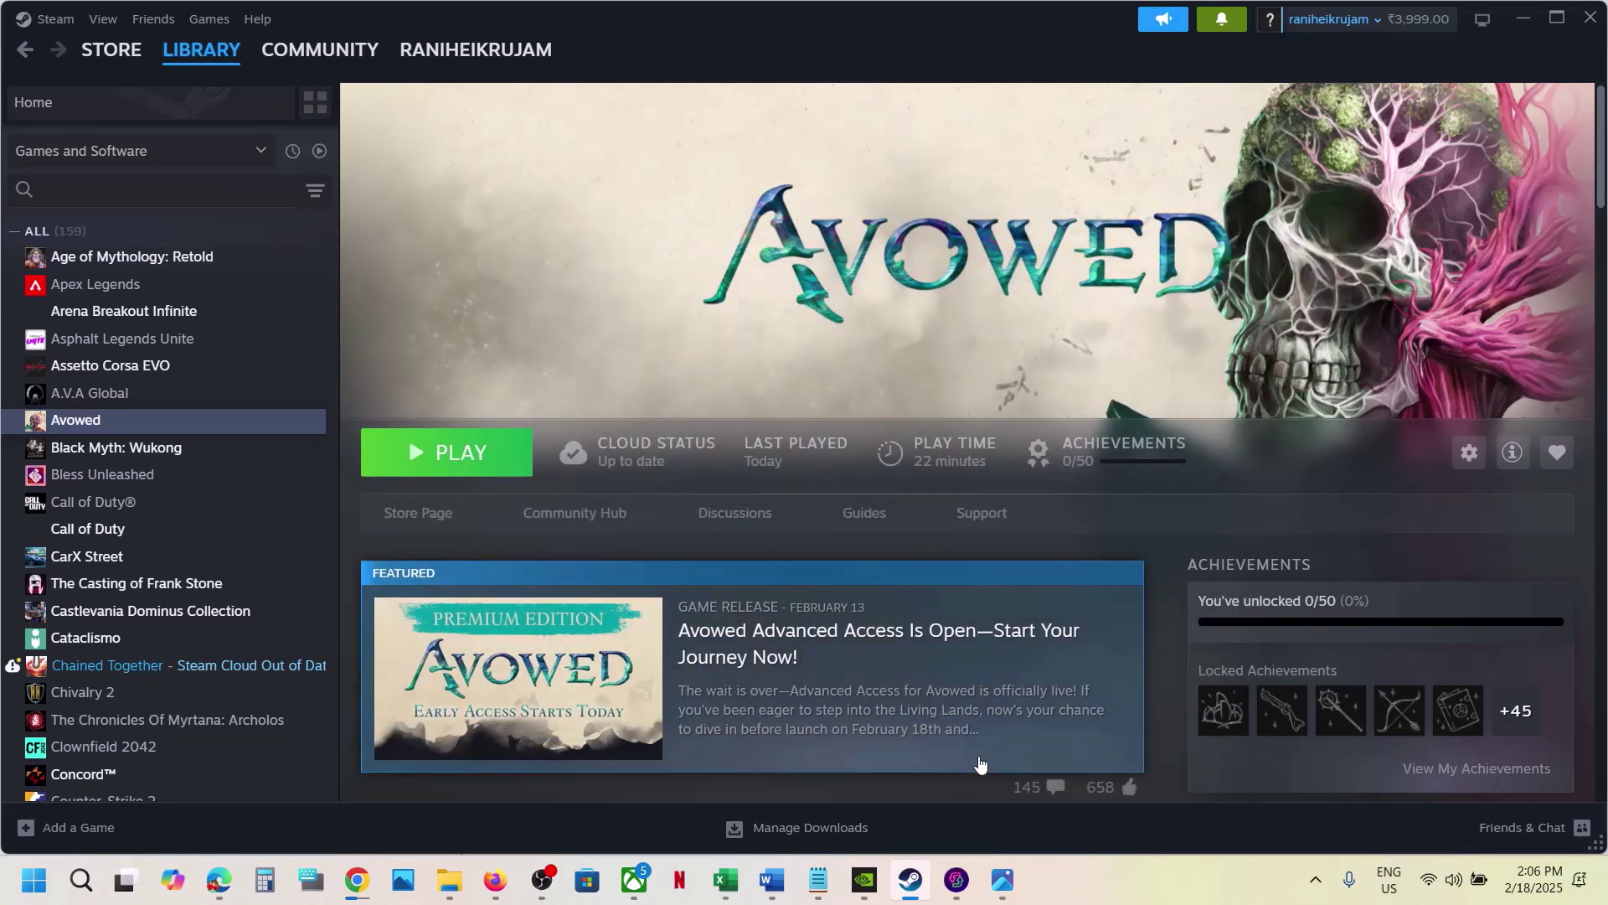
Switch to the Word document and highlight Discord and GeForce Experience in Step 14's list of overlay apps.
click(771, 879)
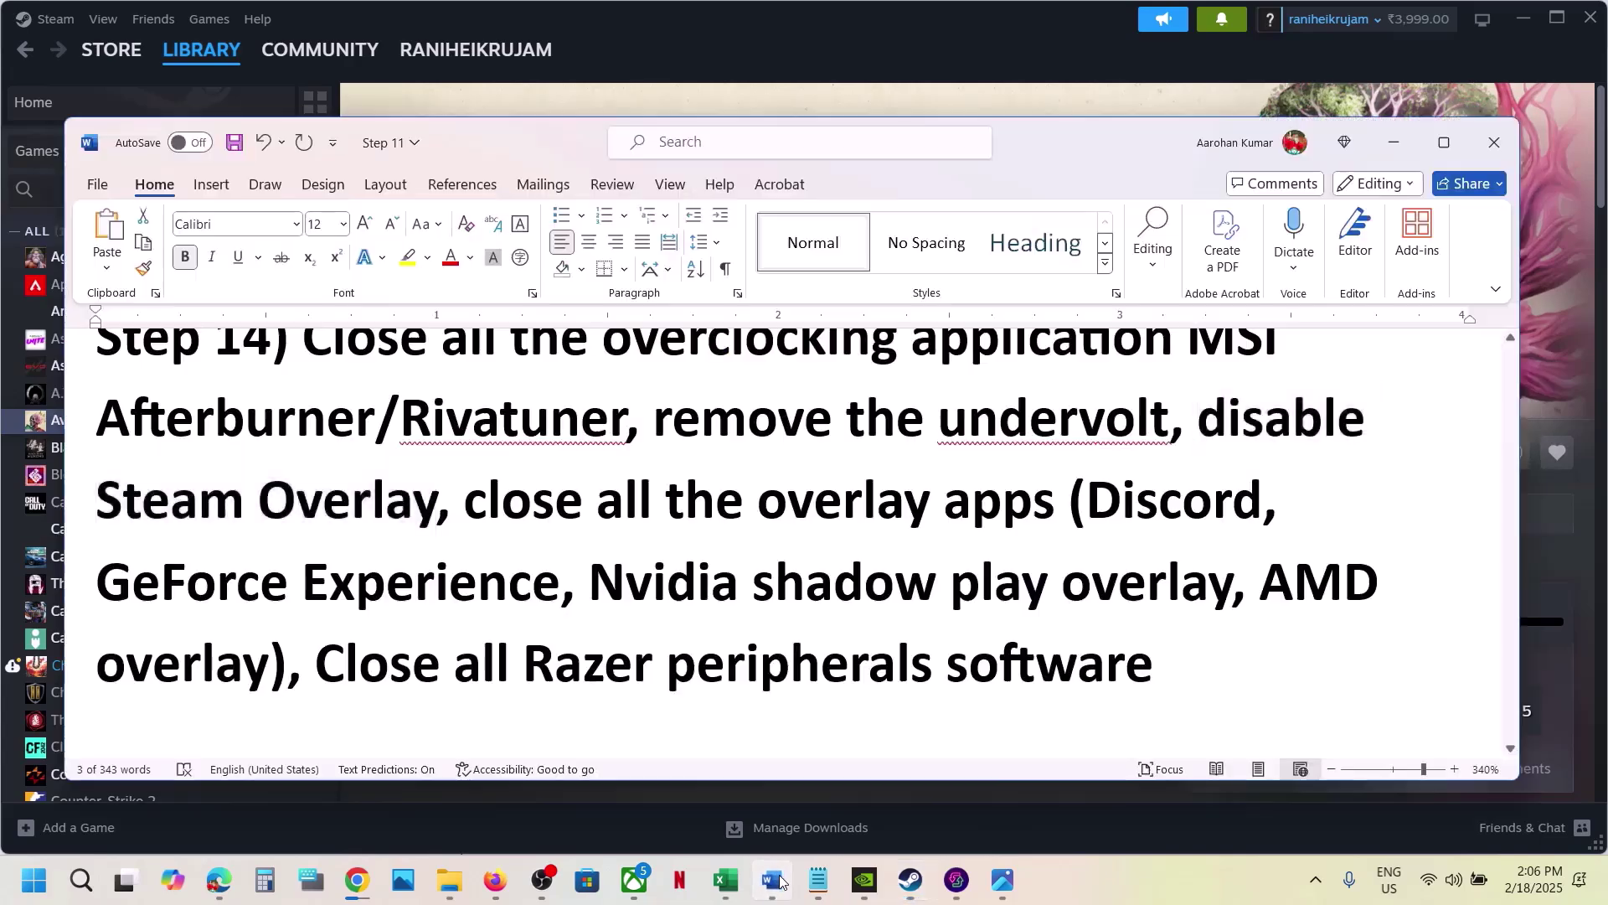
drag(1093, 492, 1232, 502)
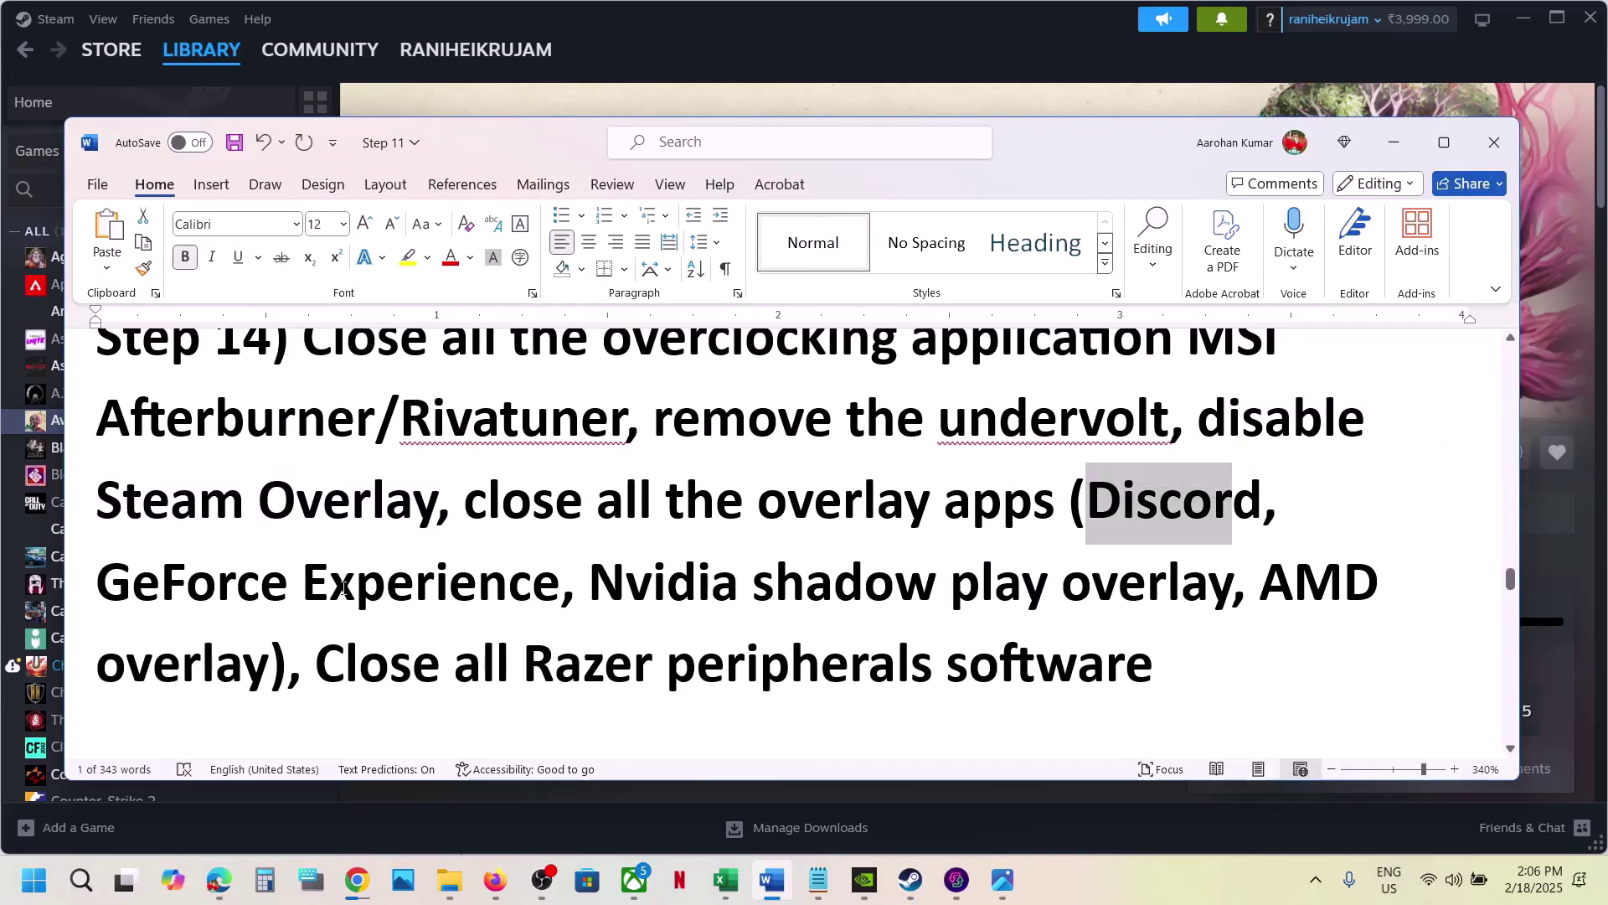
click(186, 578)
drag(260, 567, 477, 570)
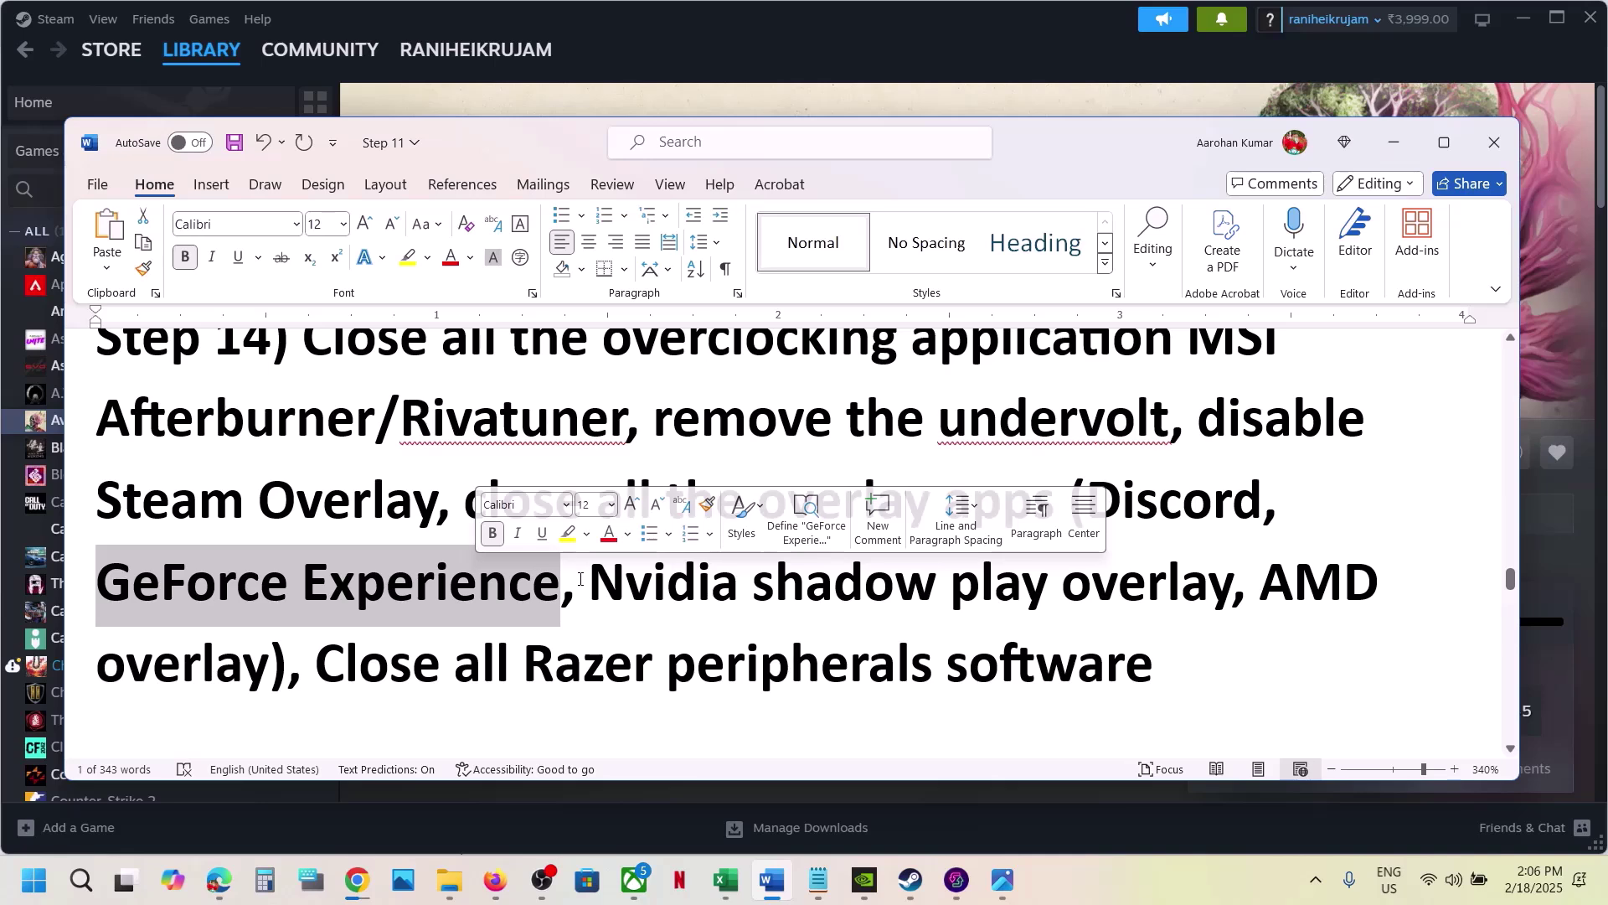
Switch to the NVIDIA app, check the NVIDIA overlay option in its settings, and minimize the app.
click(884, 876)
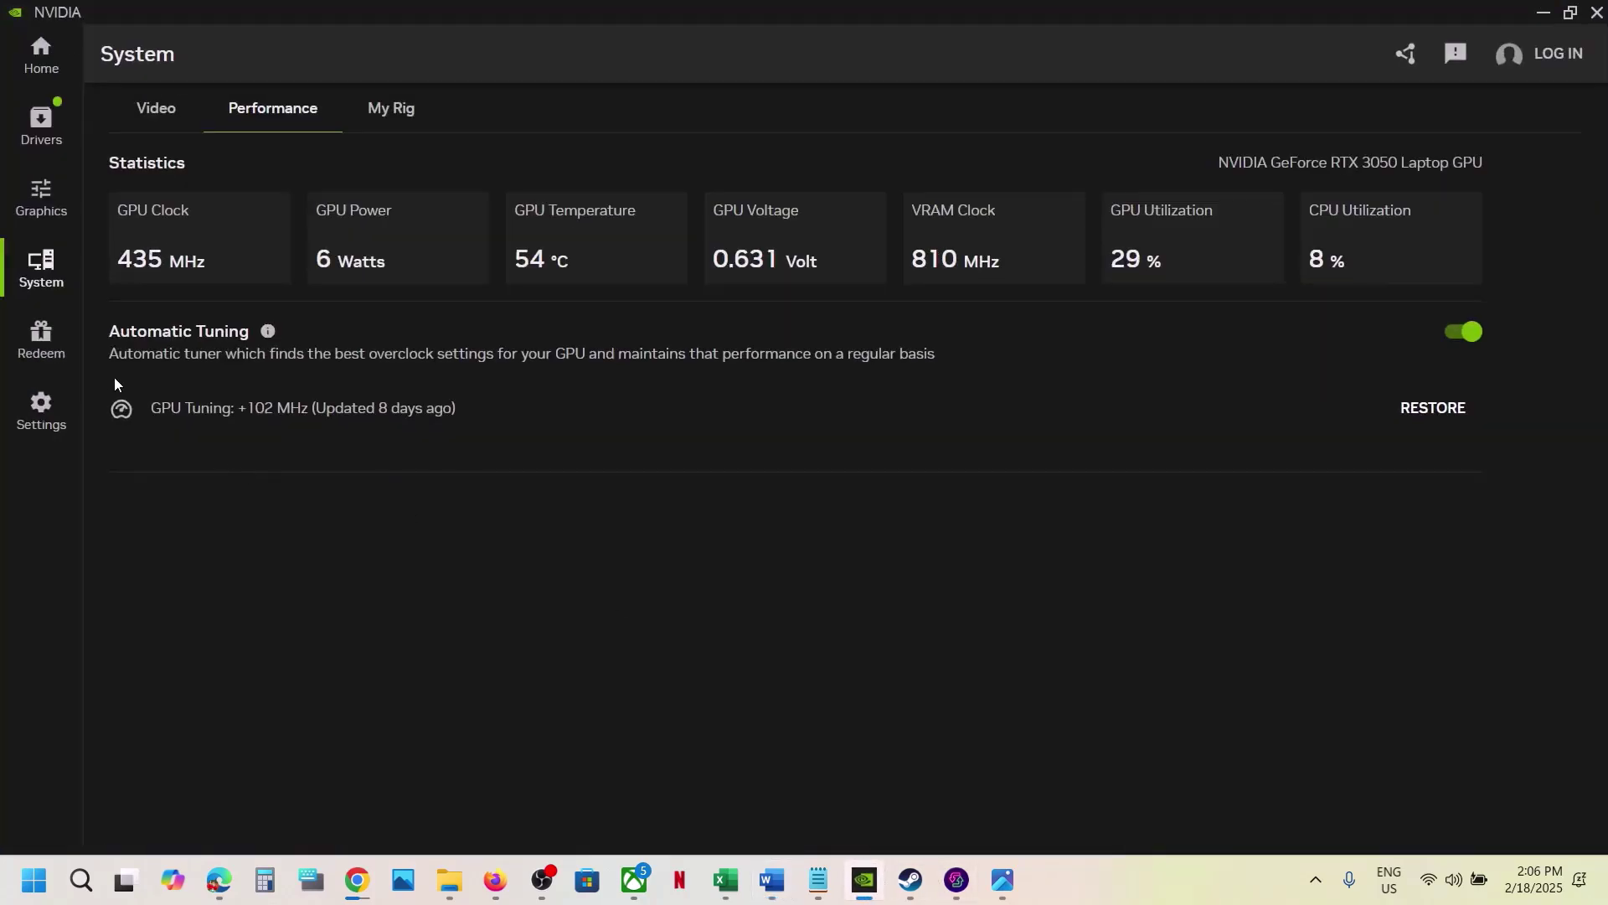
click(41, 410)
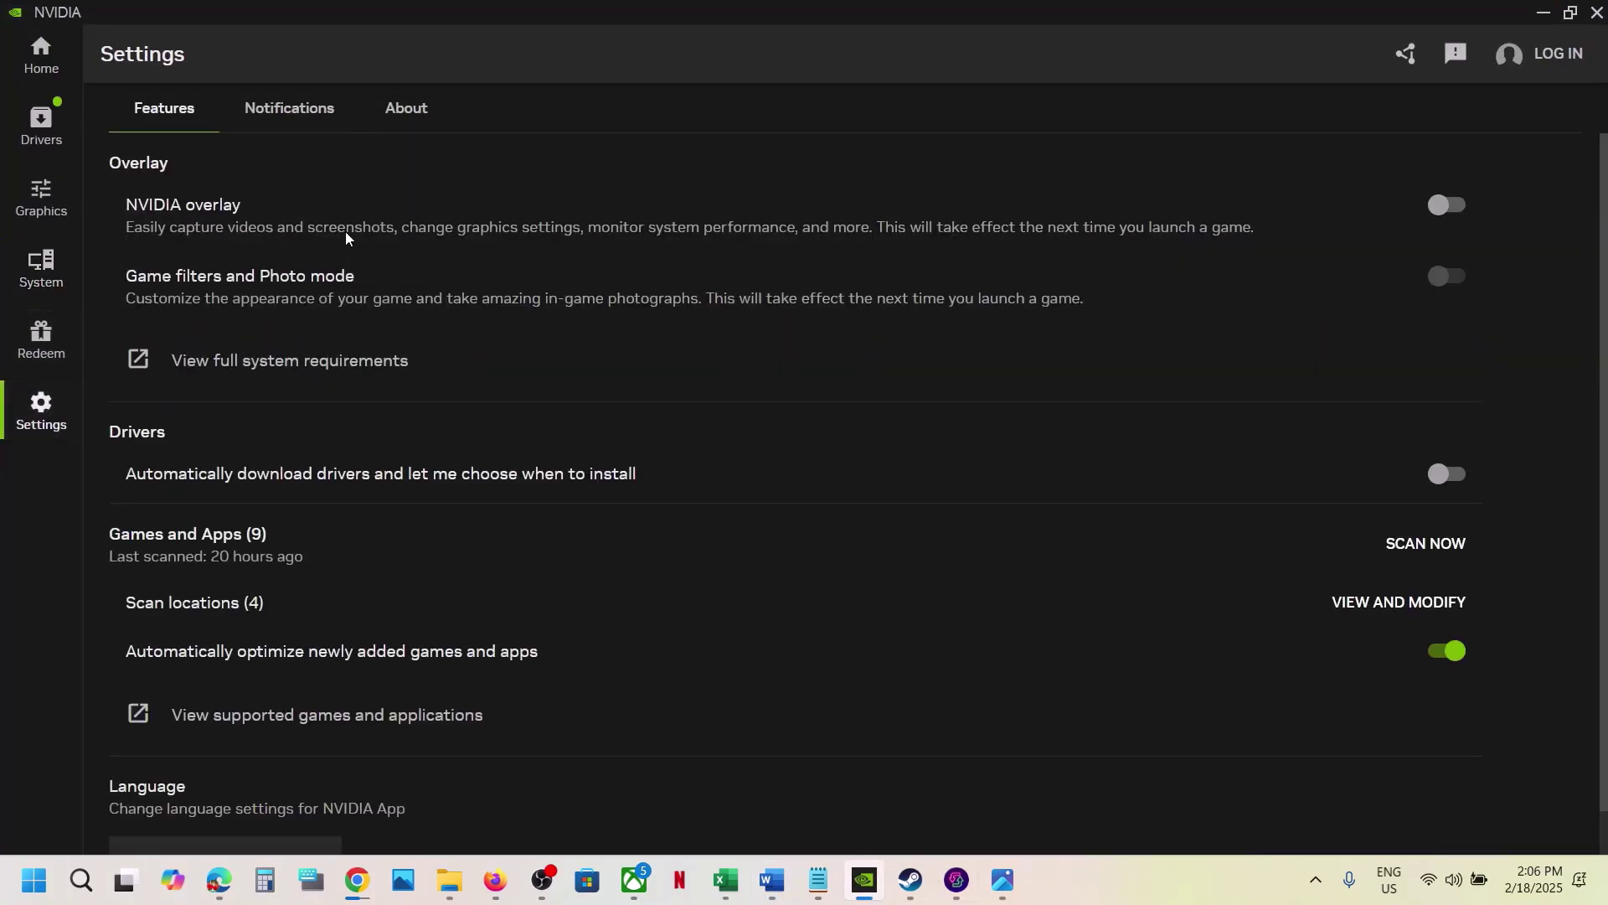
click(1541, 15)
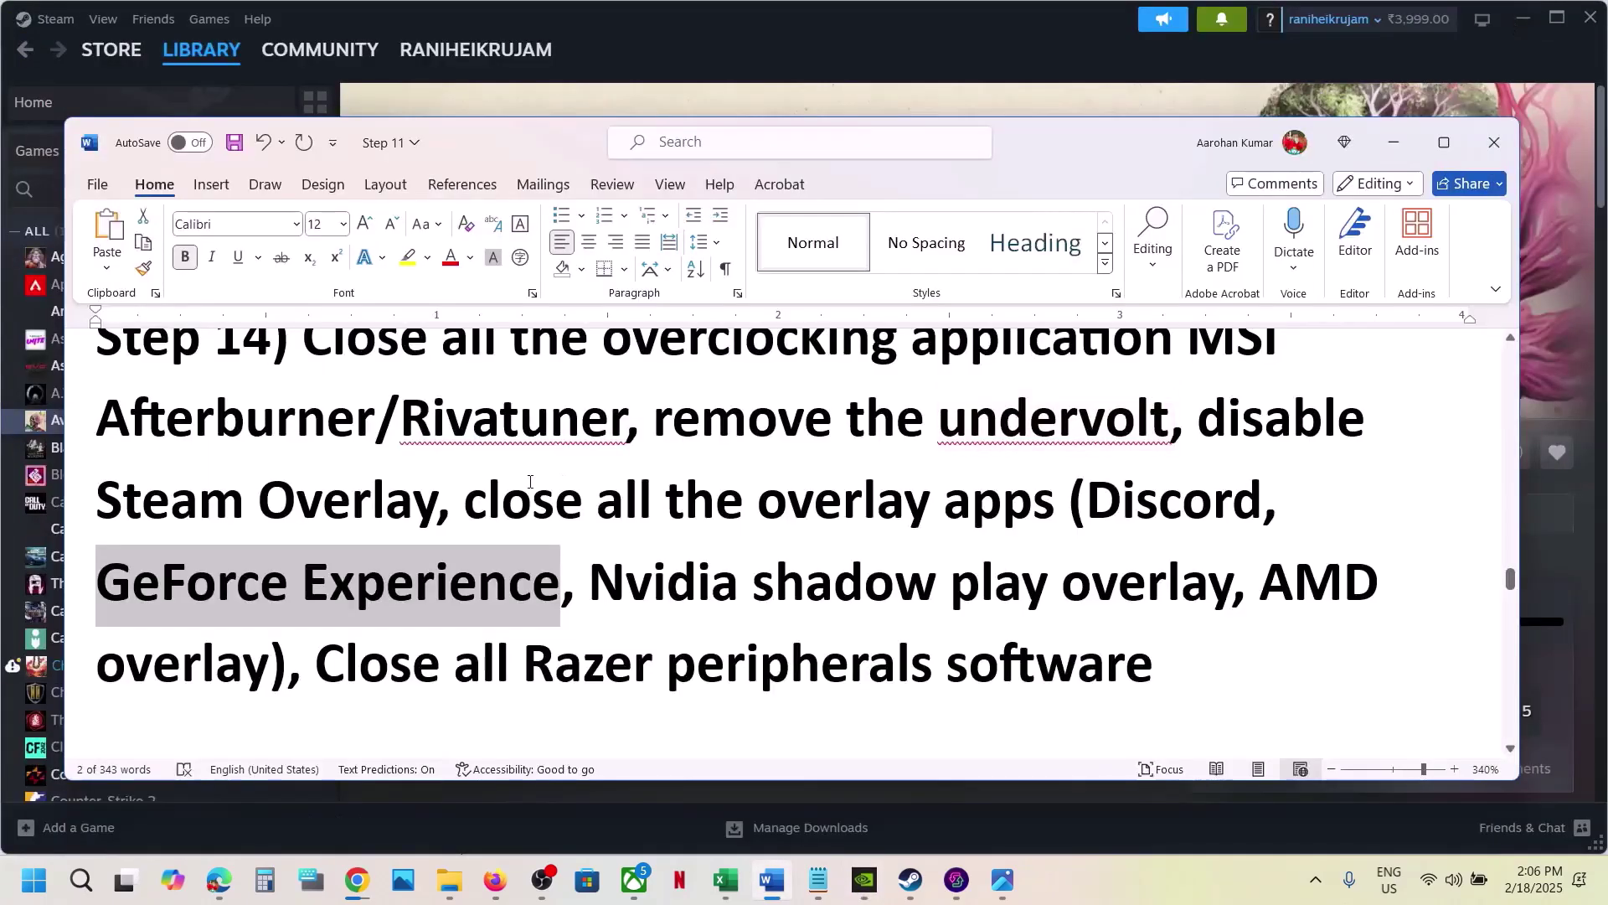
Highlight the Step 14 phrases about closing all the overlay apps and all Razer peripherals software.
drag(500, 509, 1063, 503)
drag(344, 661, 1060, 657)
click(556, 587)
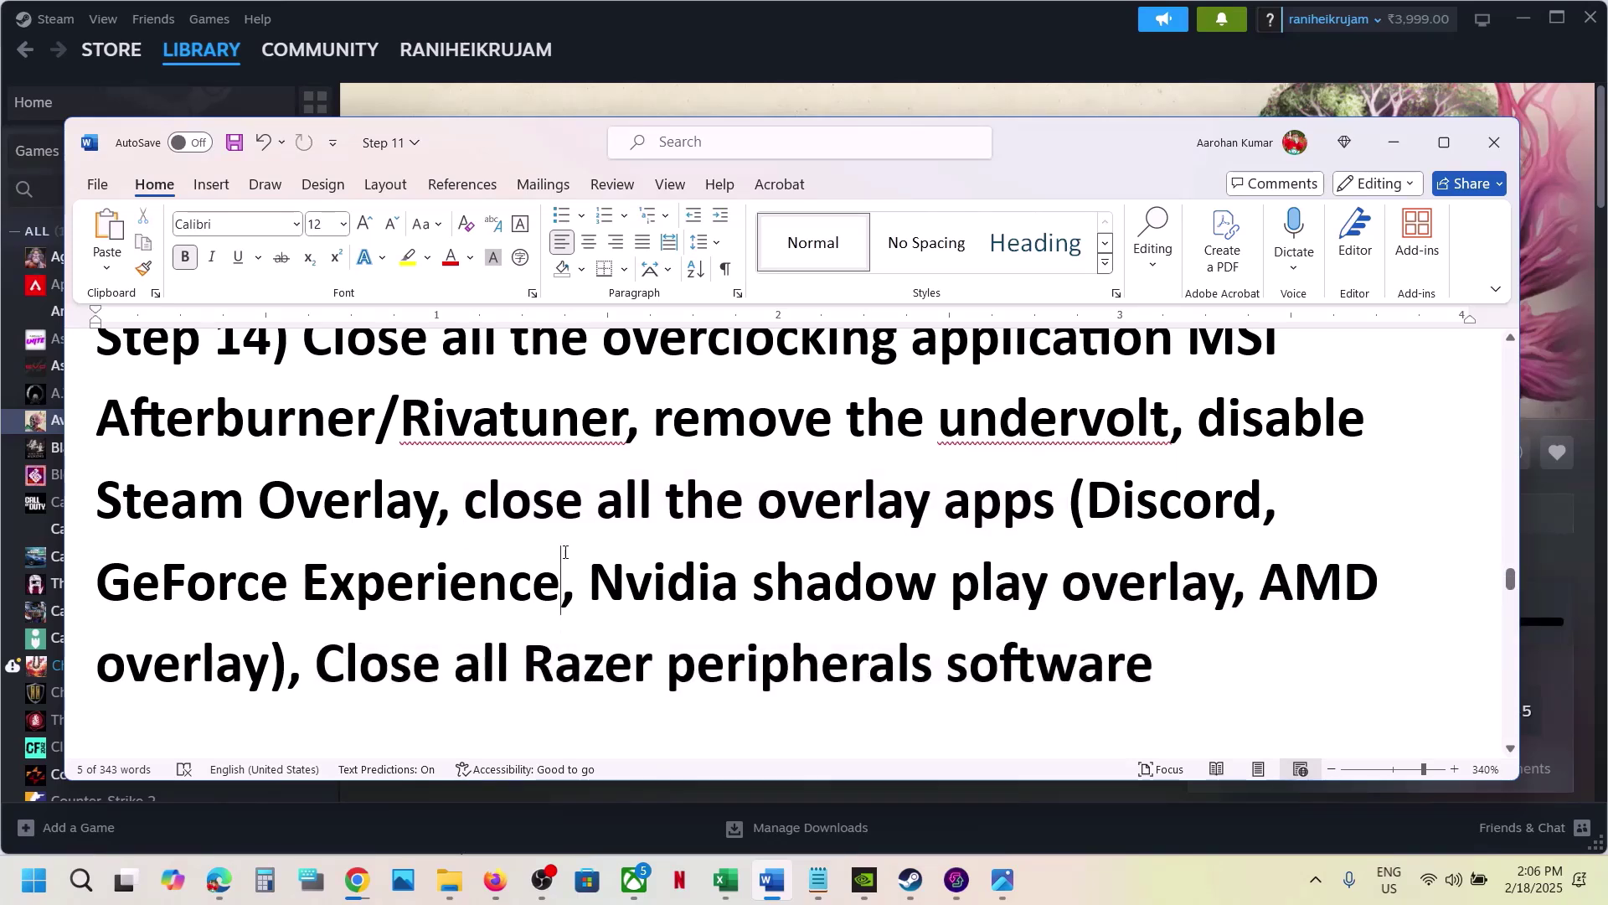
Highlight "Adrenaline app" and "AMD Fluid Motion Frames" in Step 15 of the document.
scroll(423, 549, down, 5)
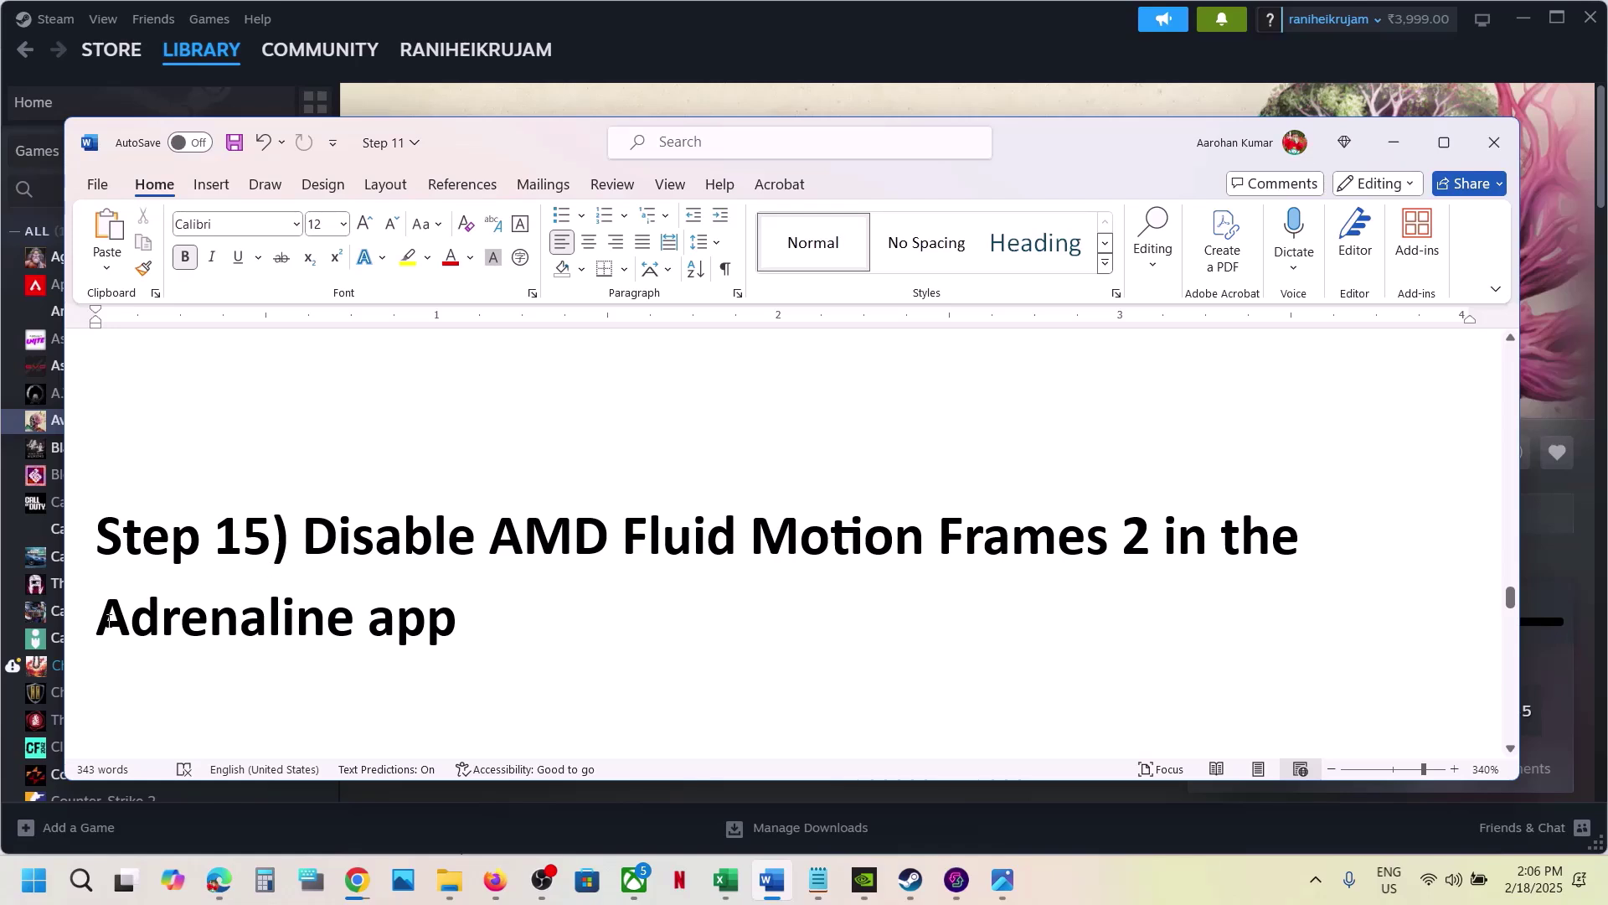
drag(109, 620, 457, 632)
click(505, 488)
drag(493, 536, 1112, 543)
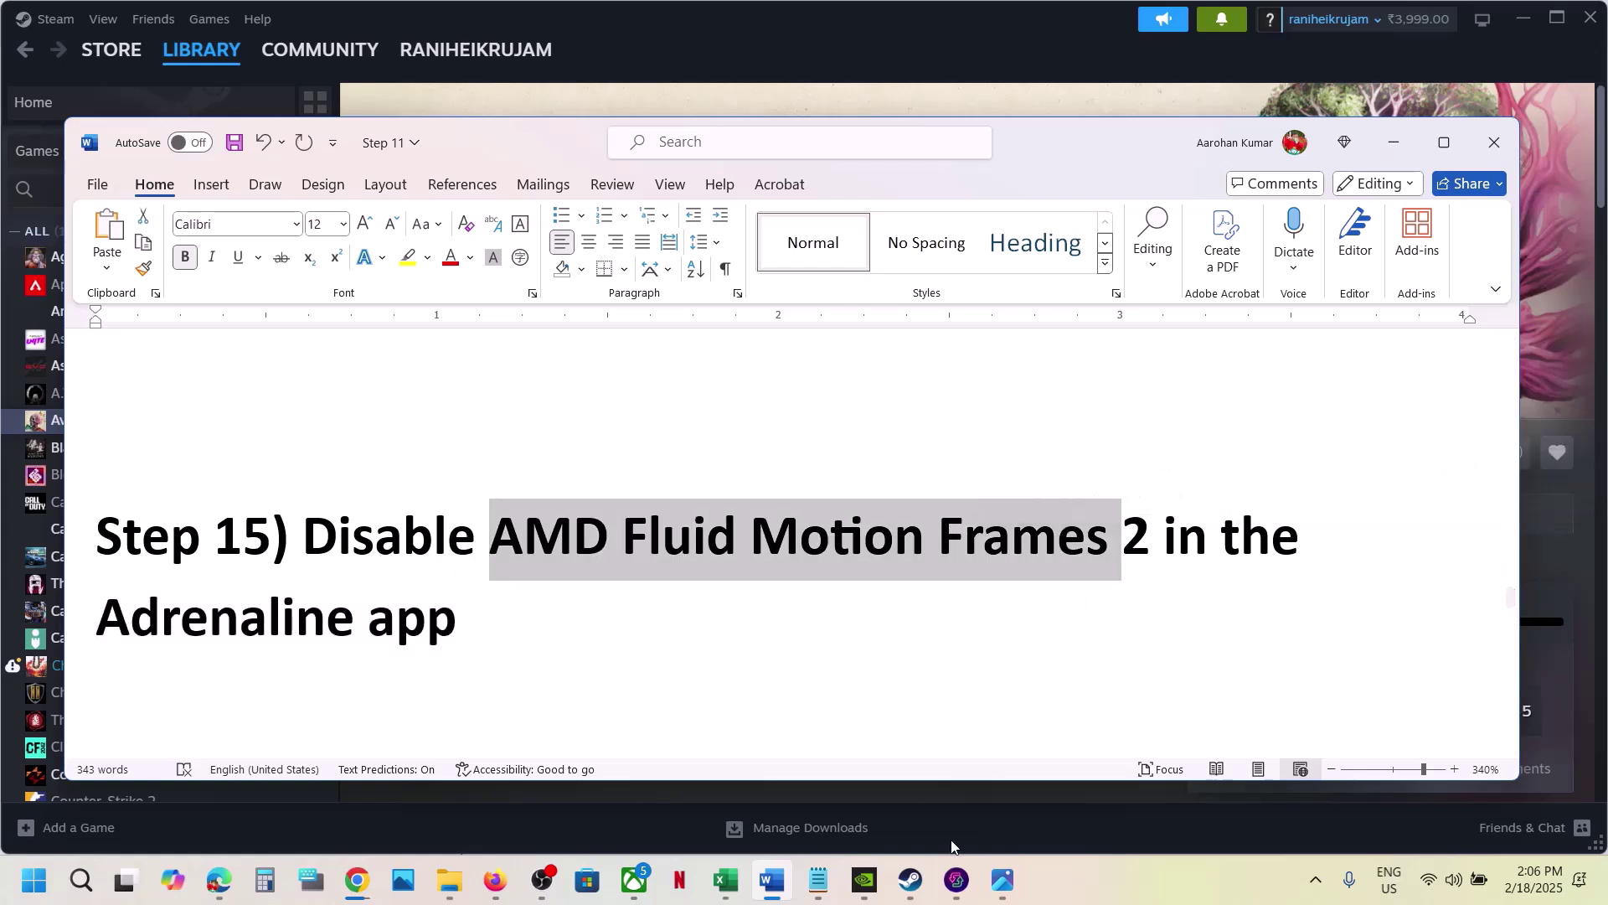
View the "Turn off AMD Fluid Frames 2.jpg" image to examine the AMD Fluid Motion Frames 2 switch, and close it.
mouse_move(1002, 879)
click(1012, 799)
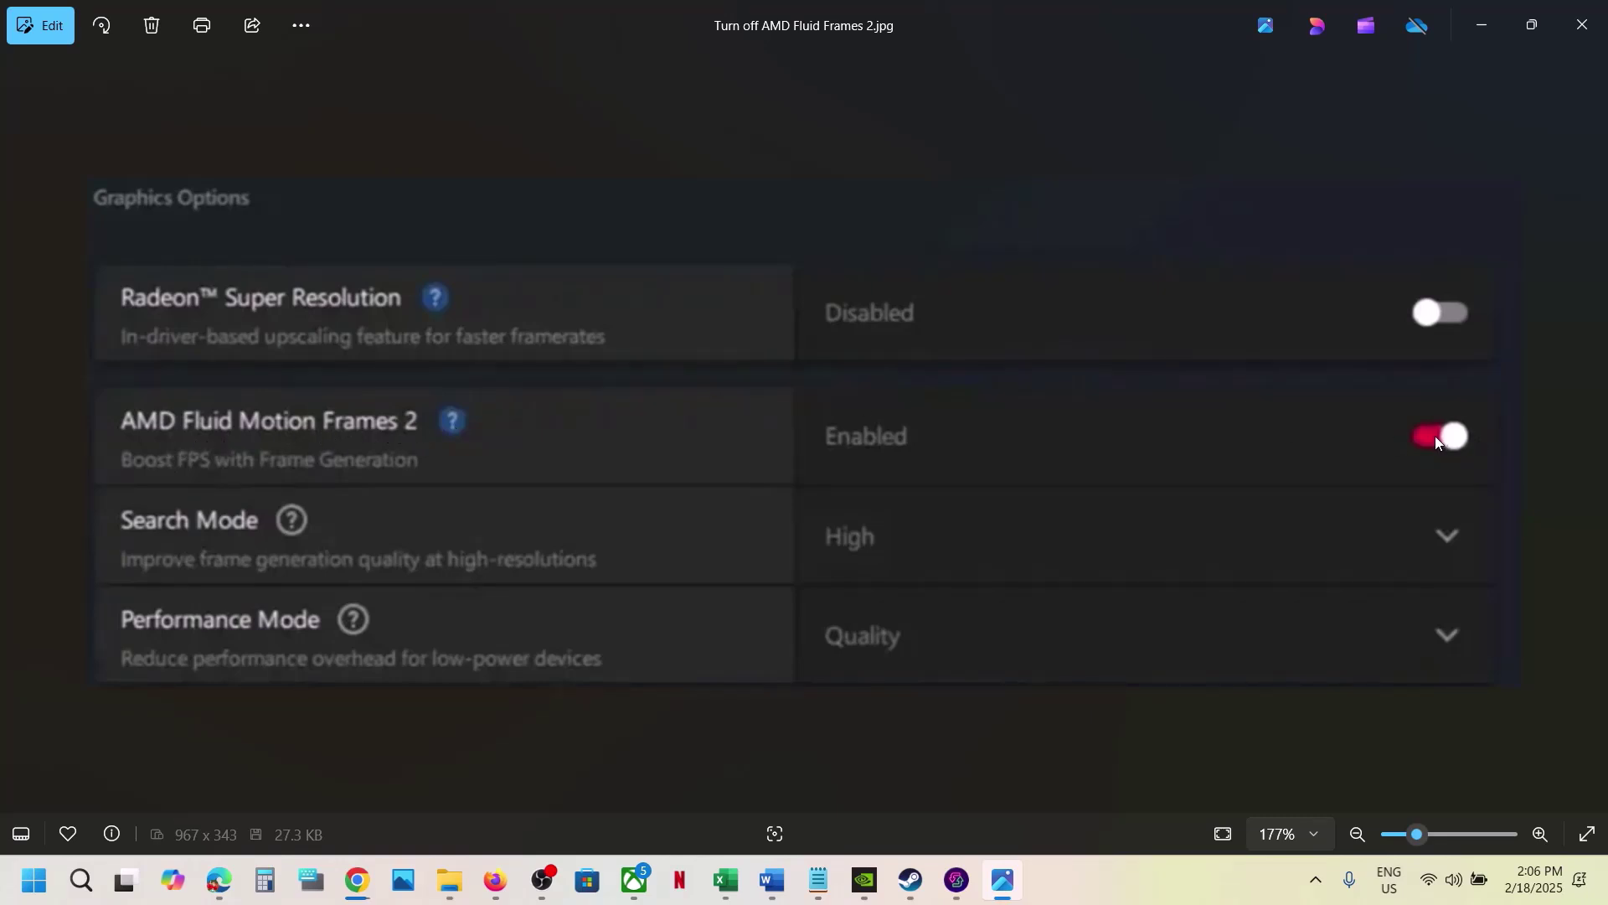
click(1582, 25)
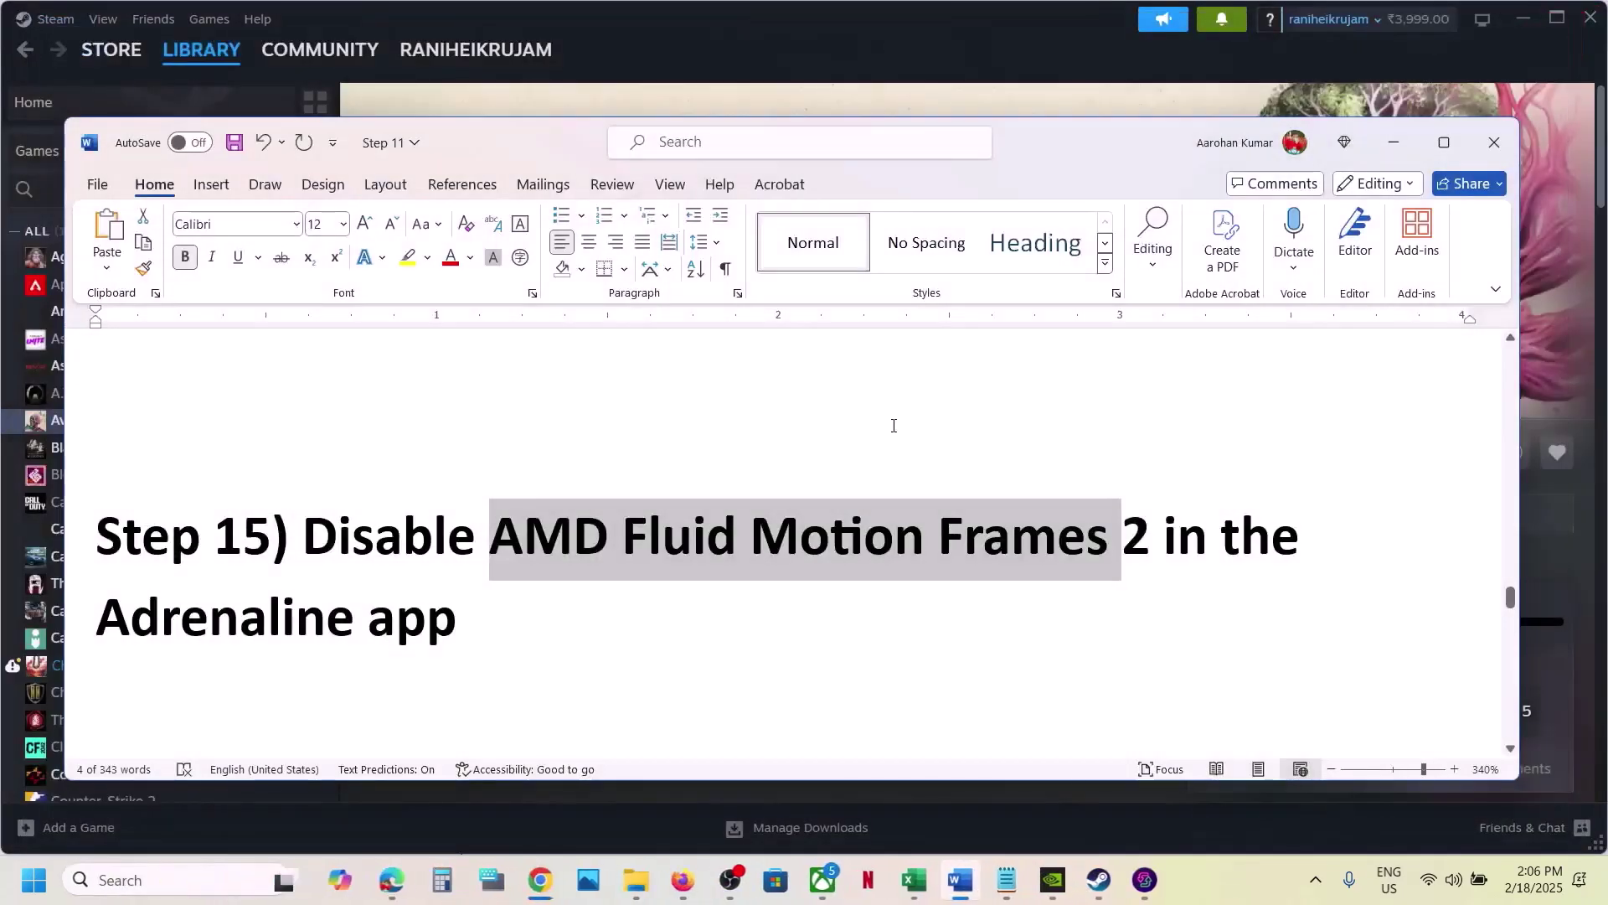
Highlight "Try automatically manage paging file" in Step 16 of the document.
scroll(626, 597, down, 5)
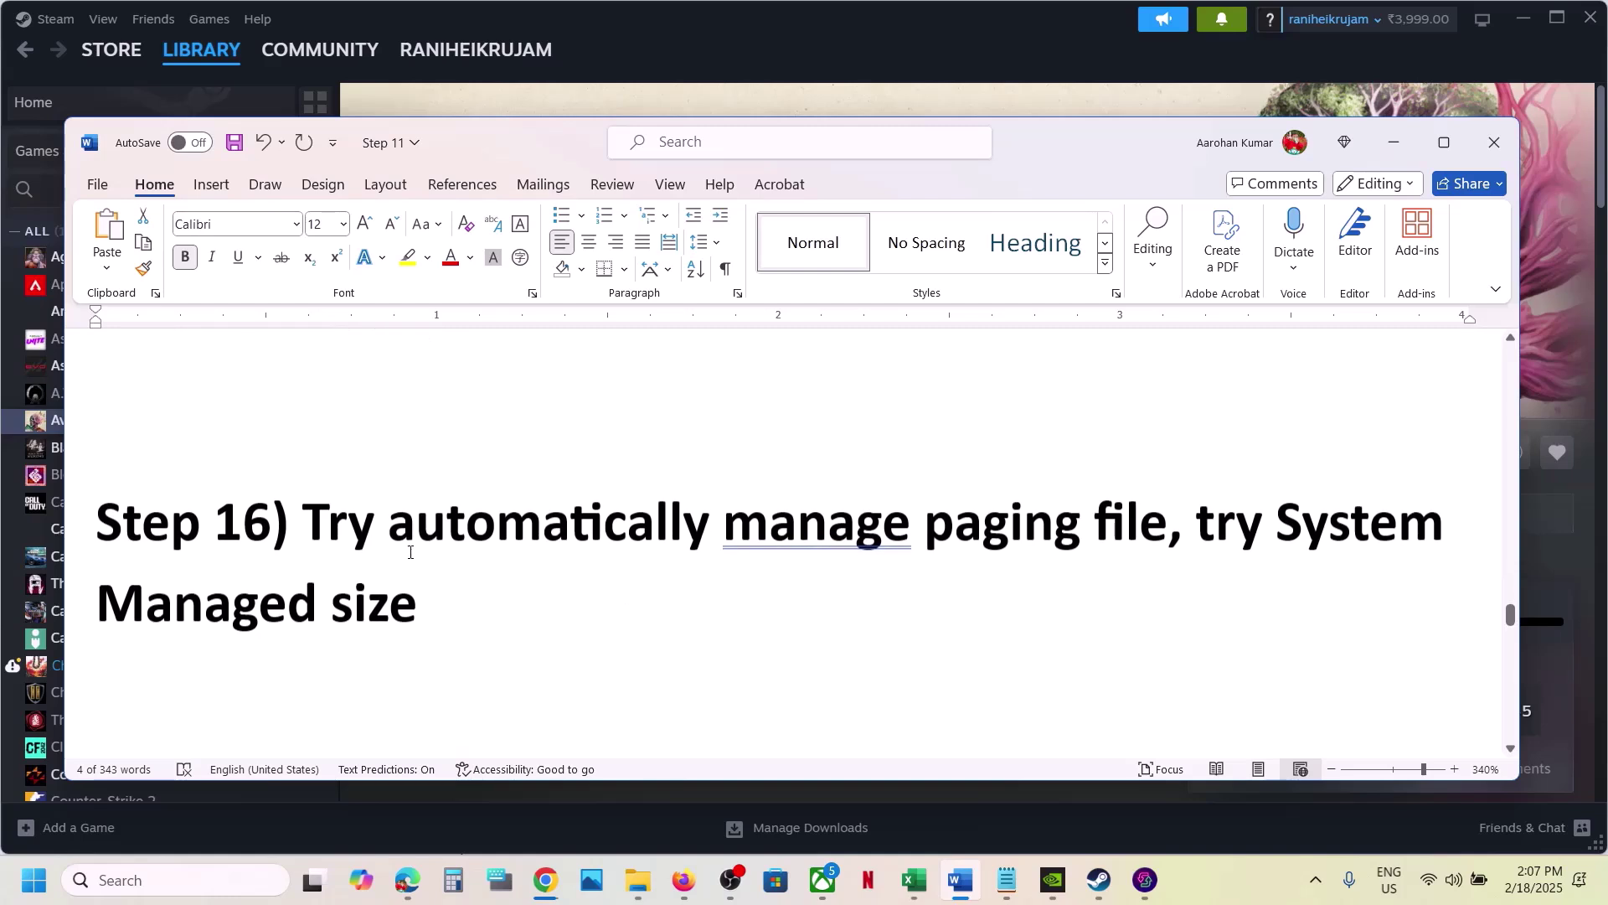
drag(318, 530, 1169, 528)
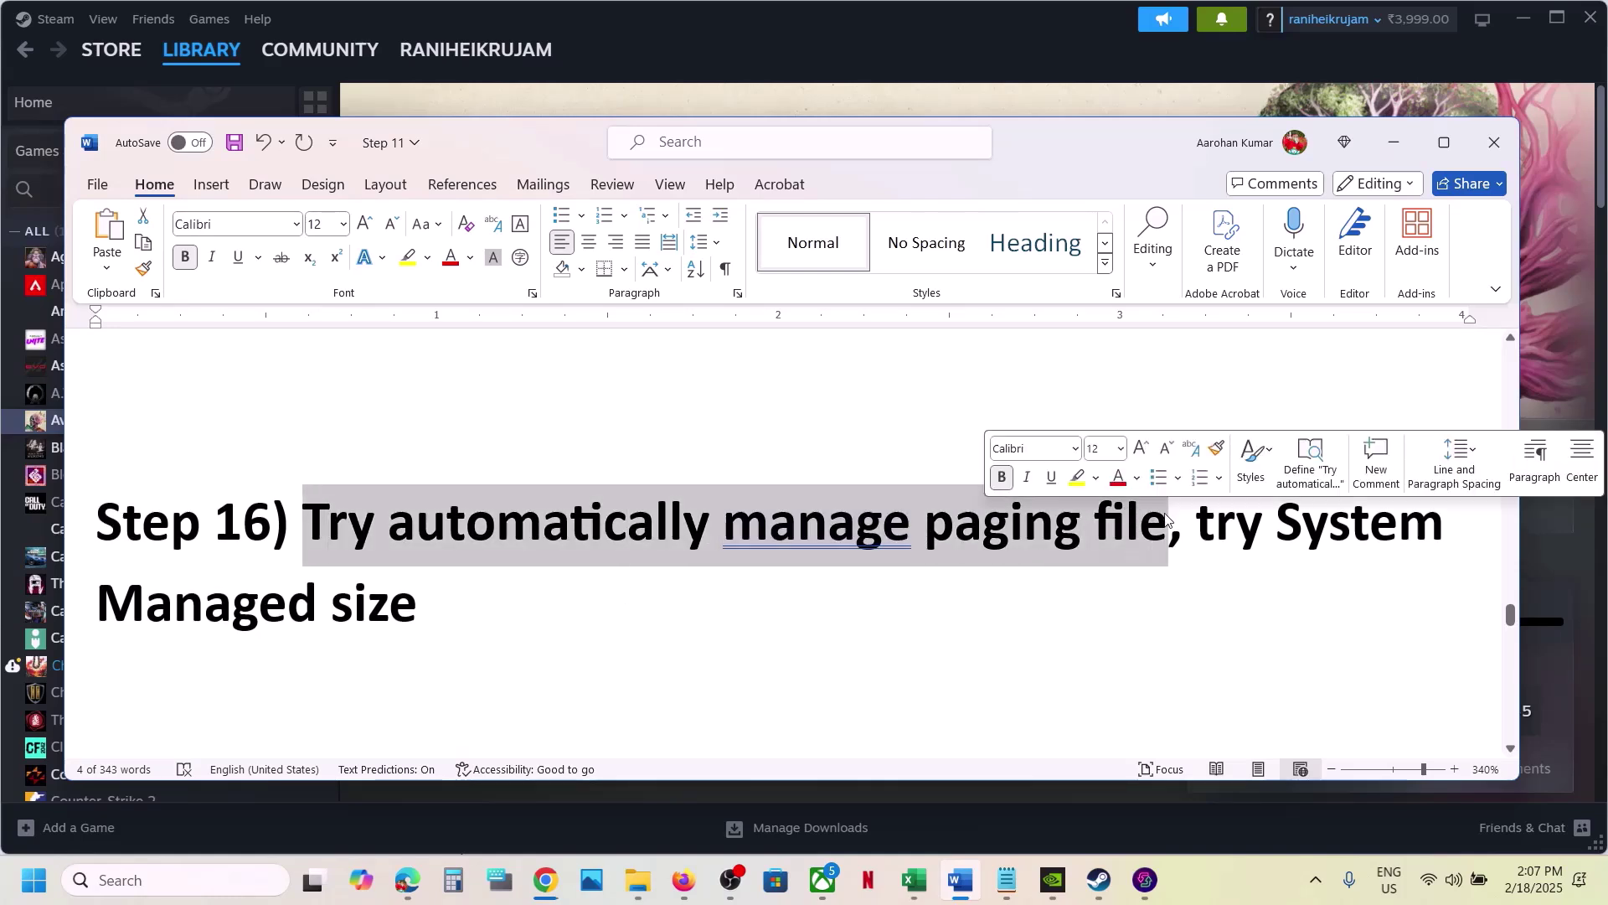
Copy "View Advanced system settings" from Step 17 and use it in Windows Search to open System Properties.
scroll(426, 582, down, 3)
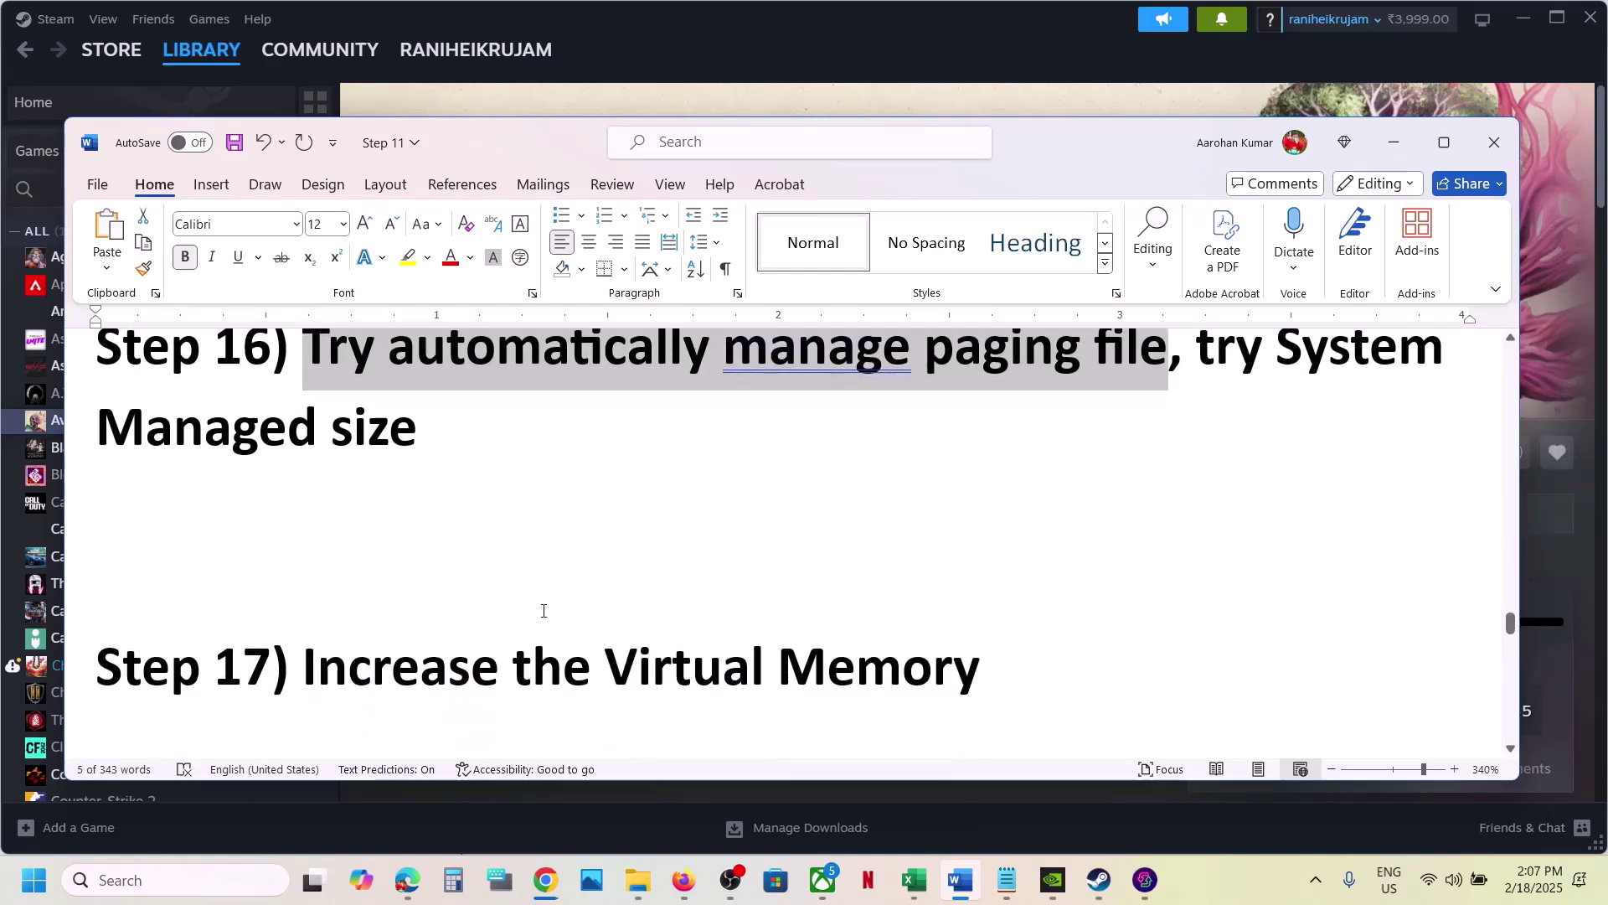
scroll(818, 675, down, 2)
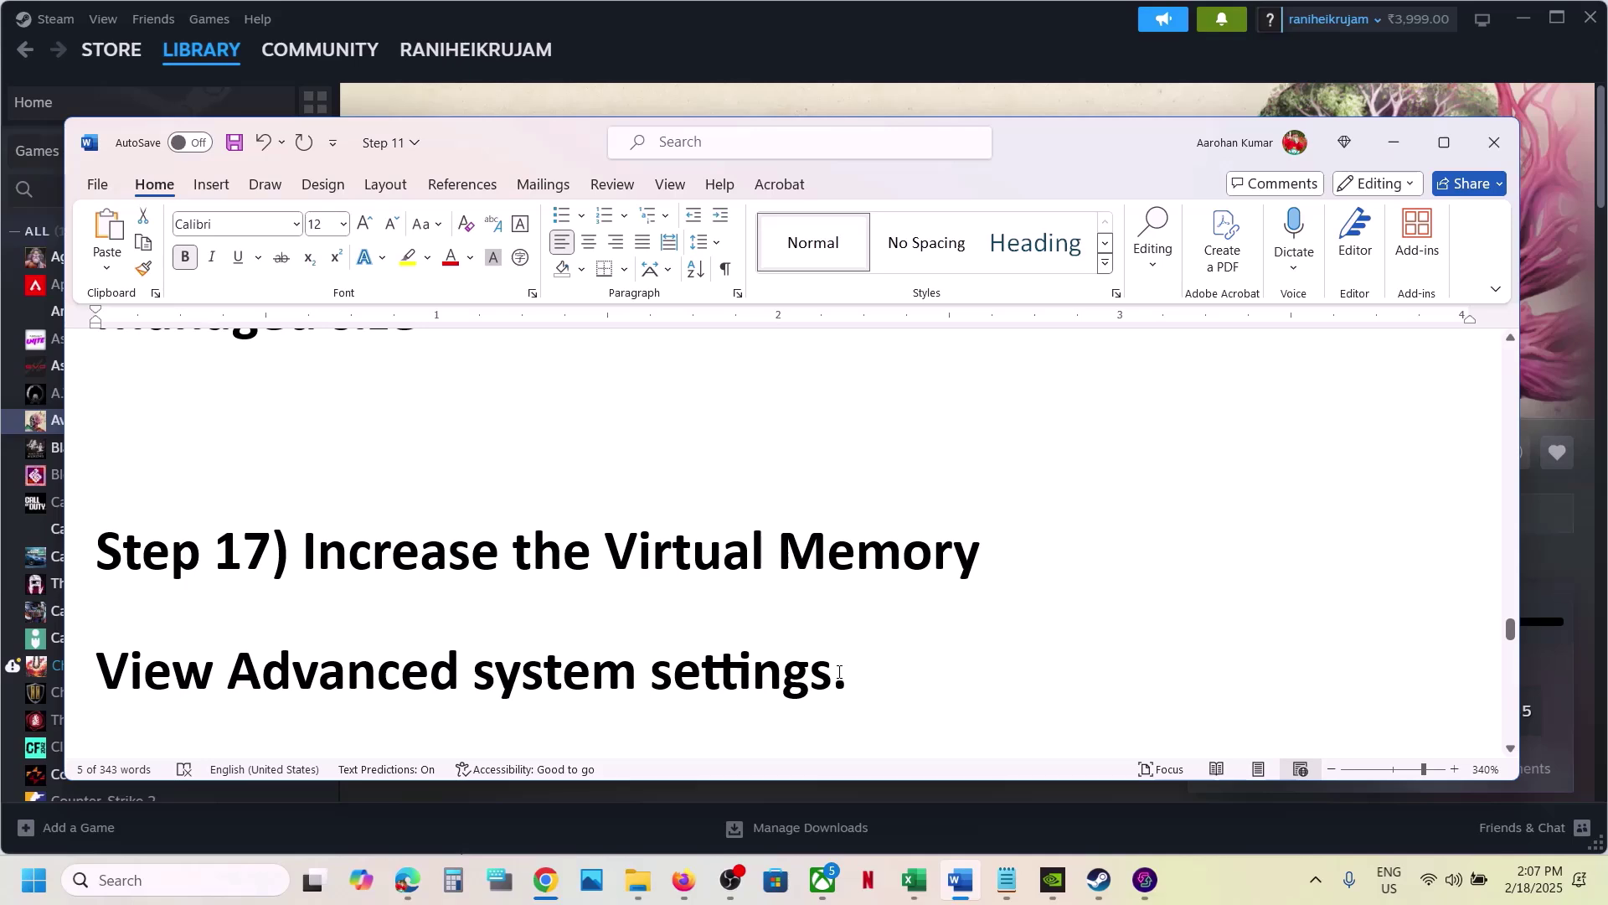
drag(833, 670, 199, 670)
key(ctrl+c)
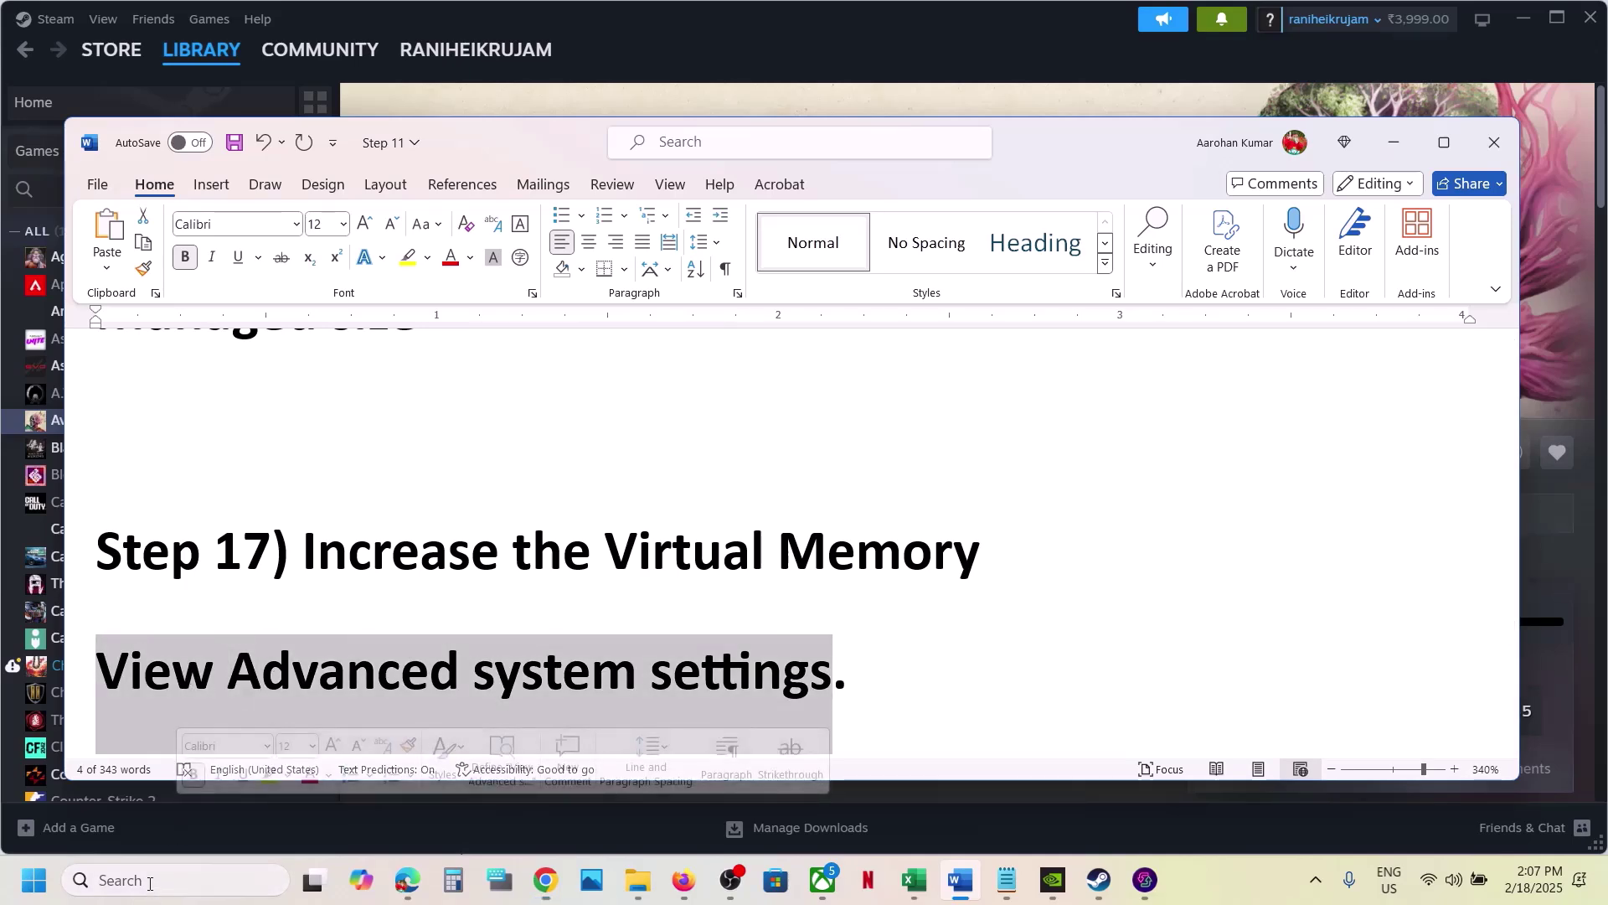
click(149, 886)
key(ctrl+v)
click(232, 242)
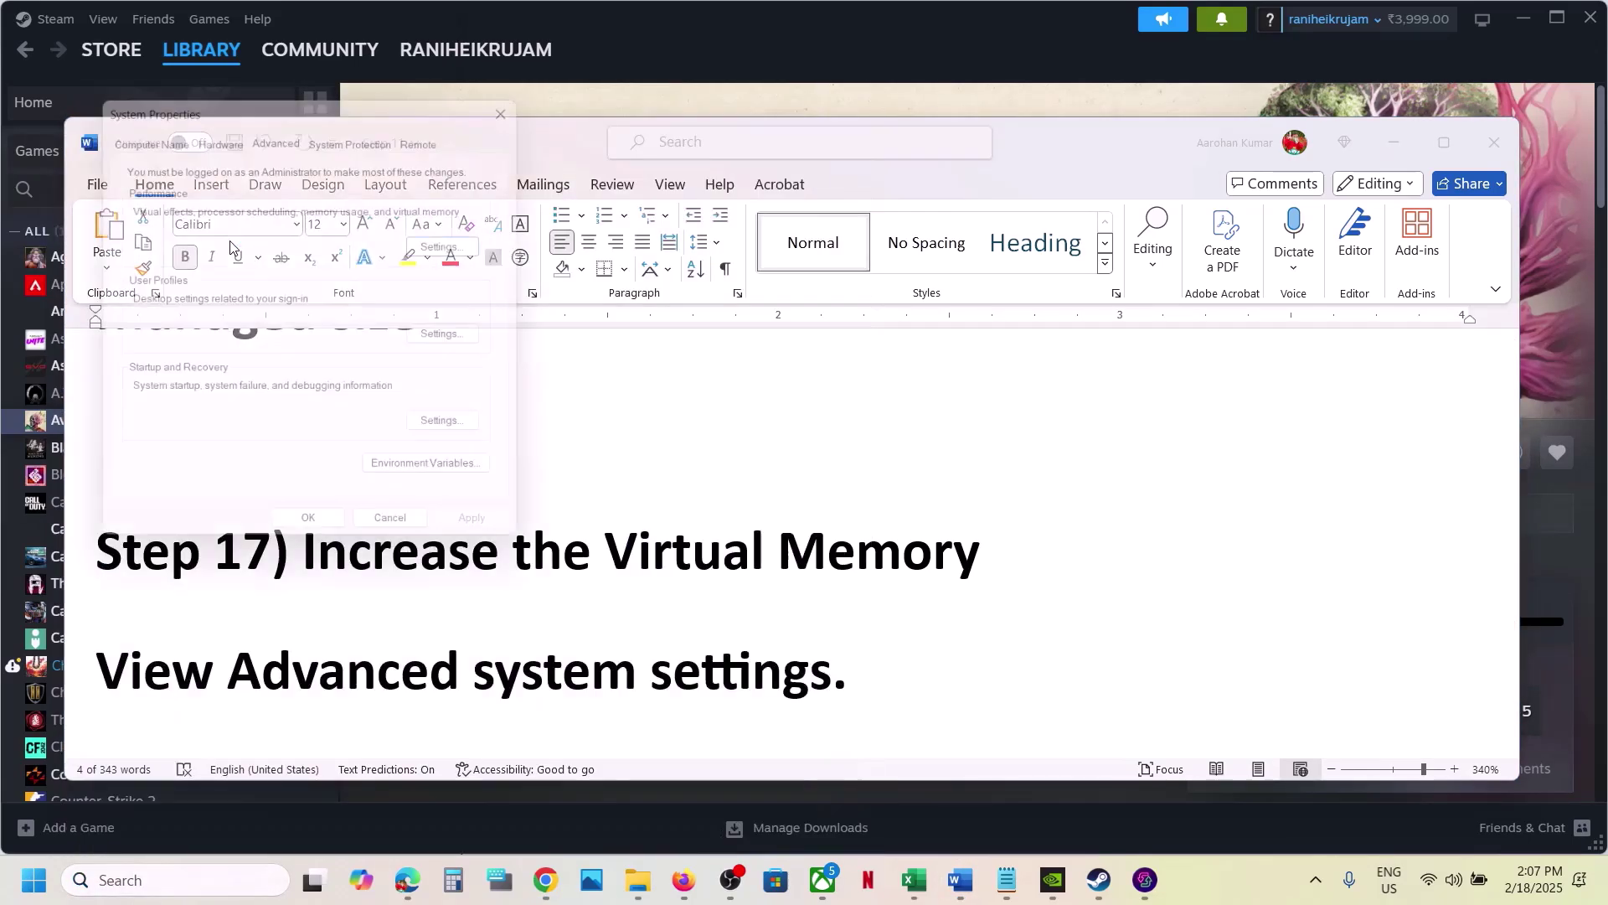
Enable automatic paging file size management for all drives in the Virtual Memory settings and confirm all the dialogs.
click(461, 242)
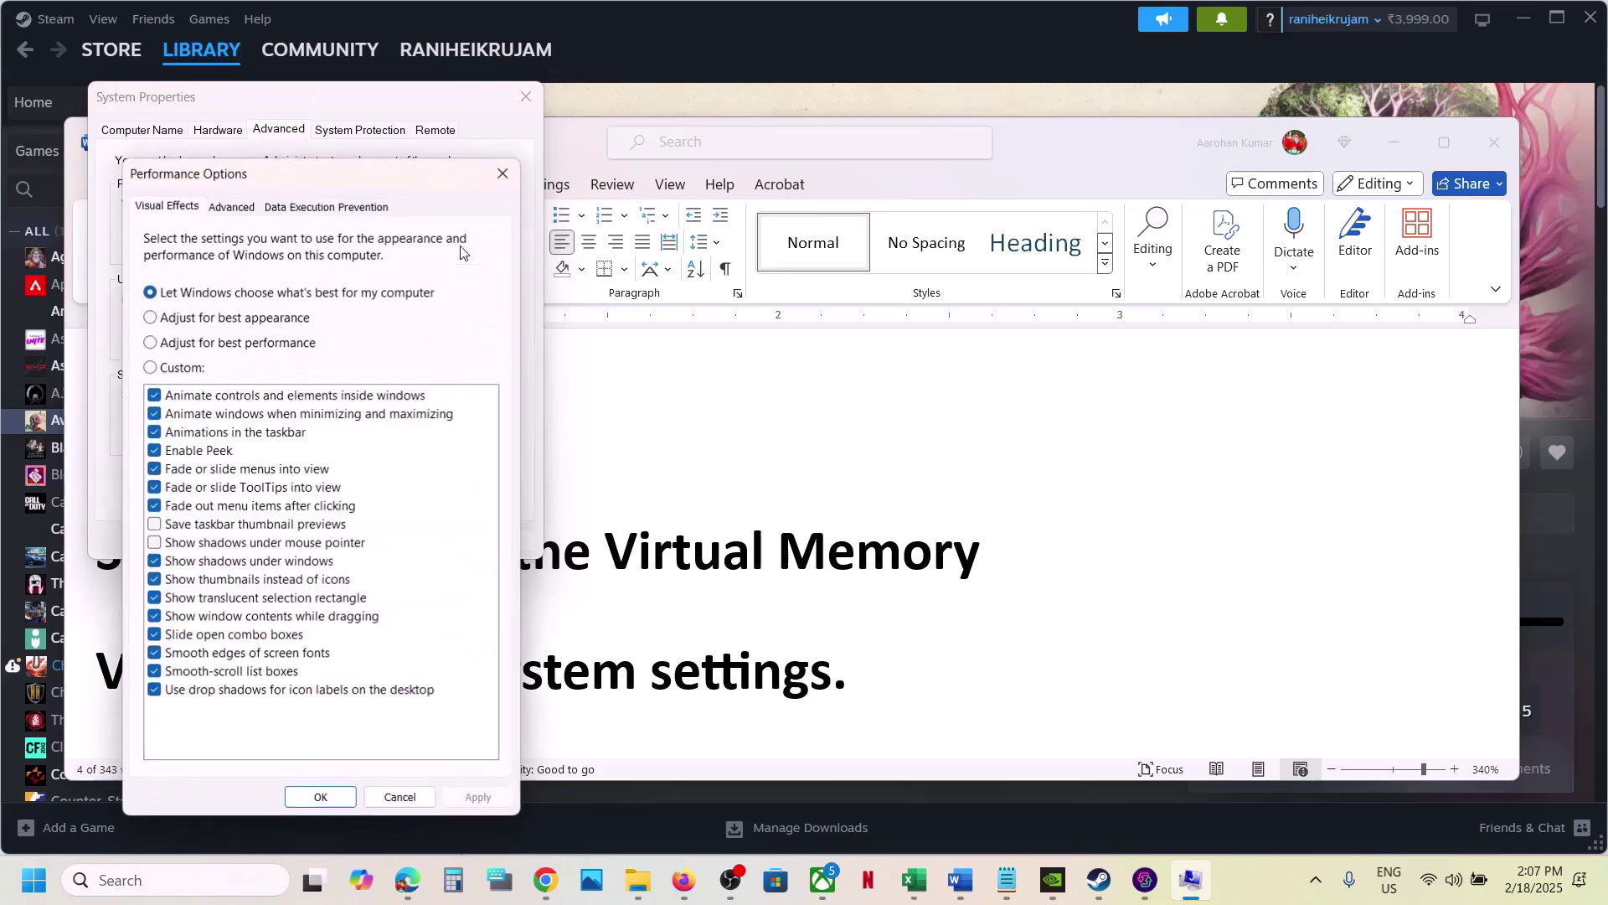
click(232, 206)
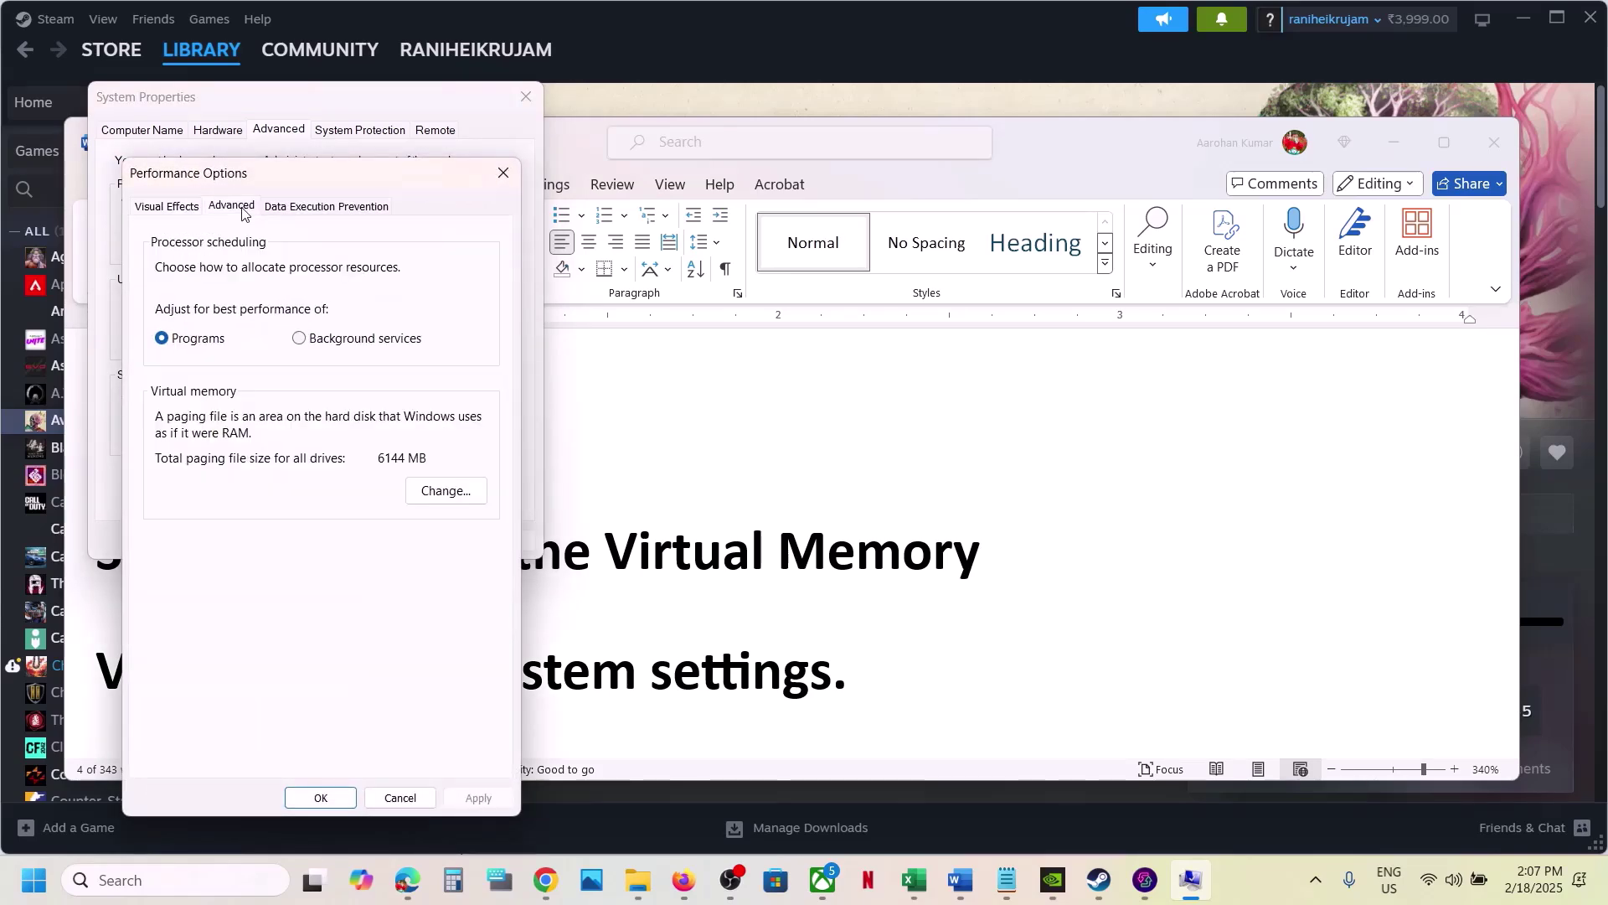
click(452, 490)
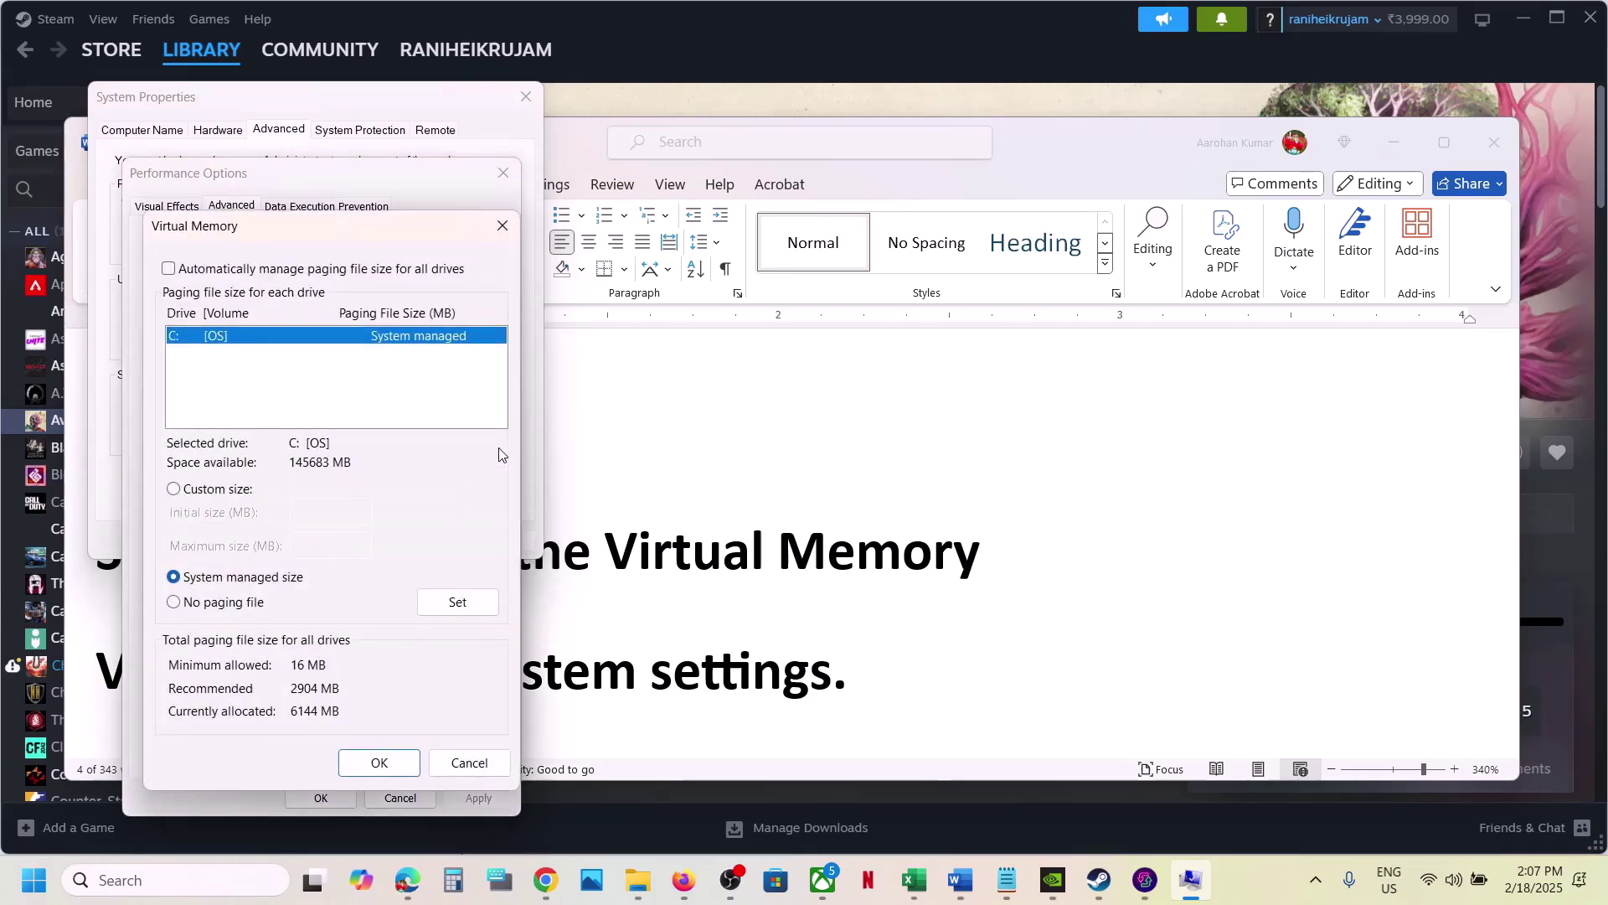
click(169, 269)
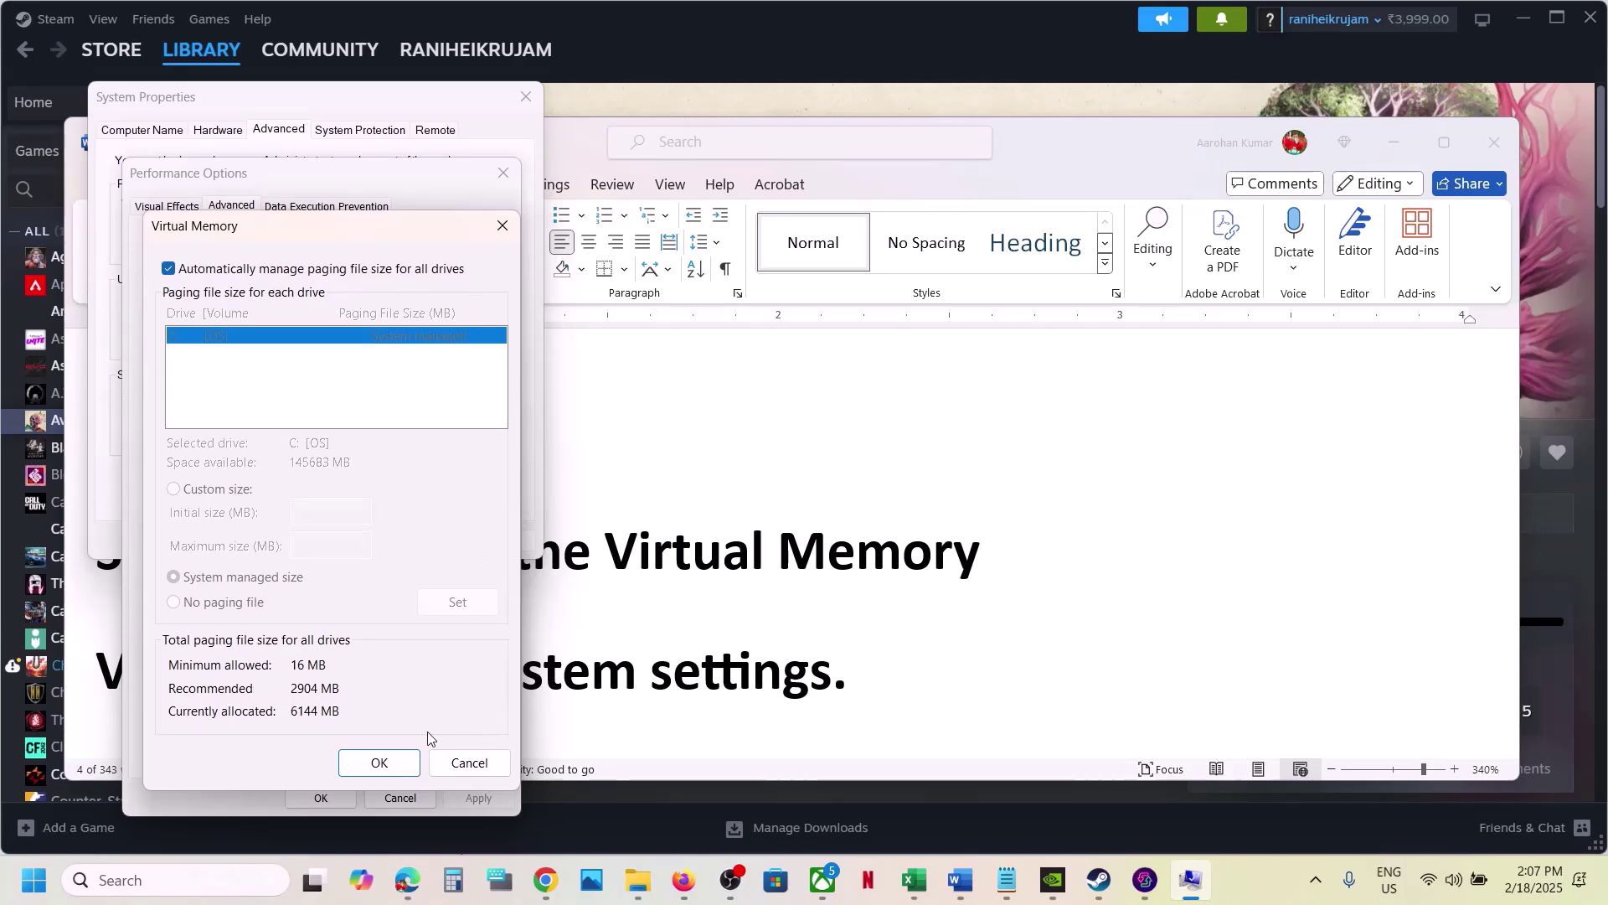
click(377, 759)
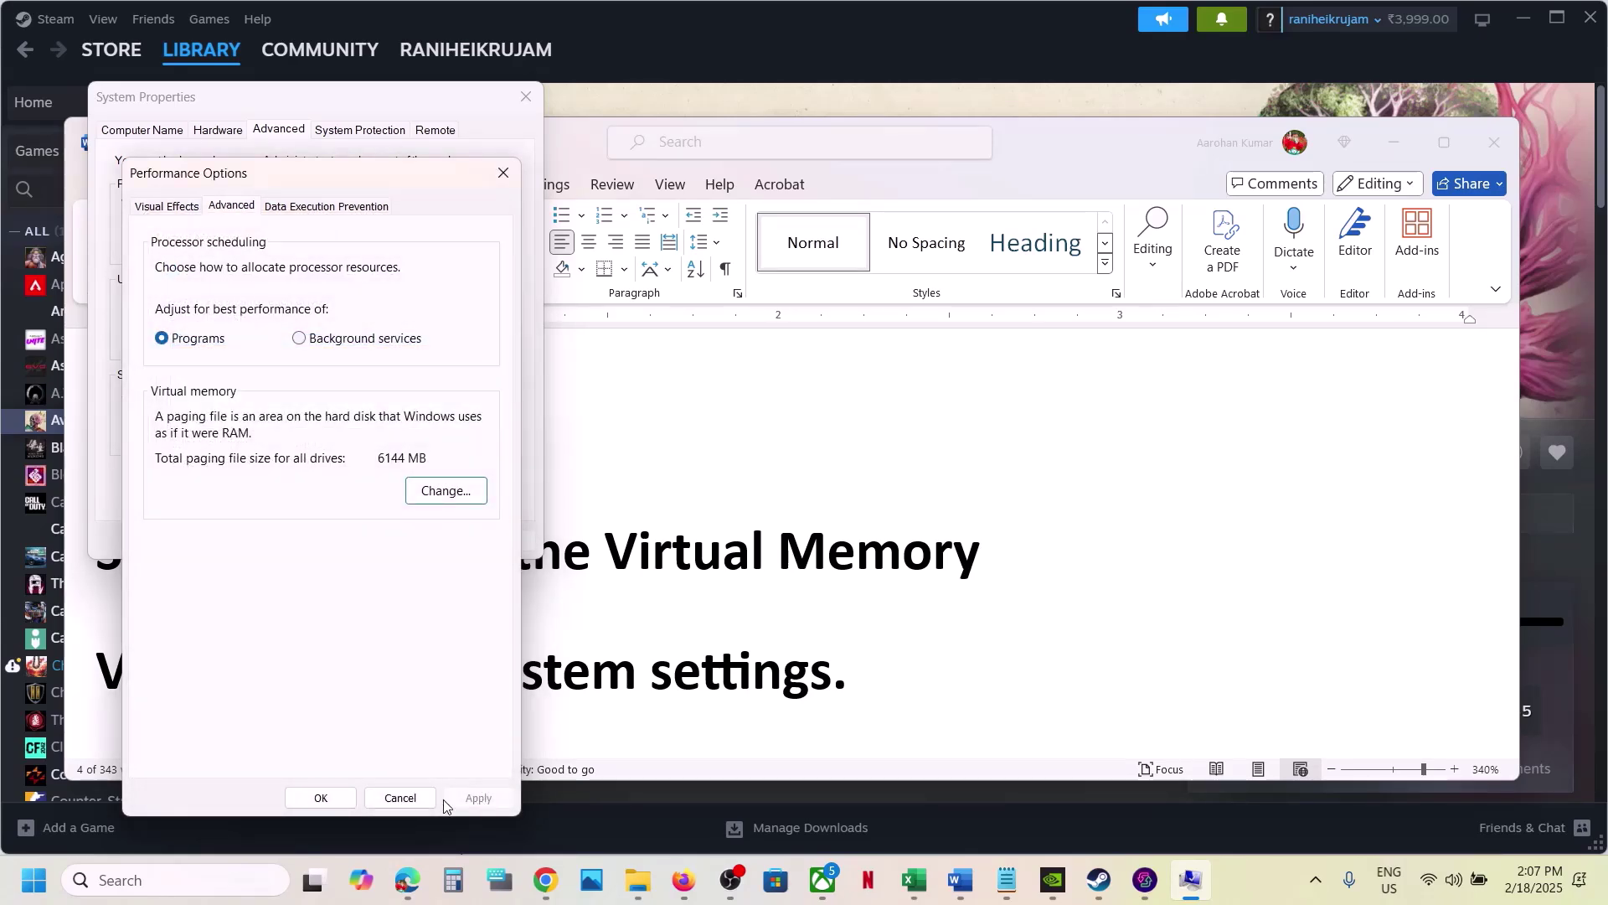
click(340, 801)
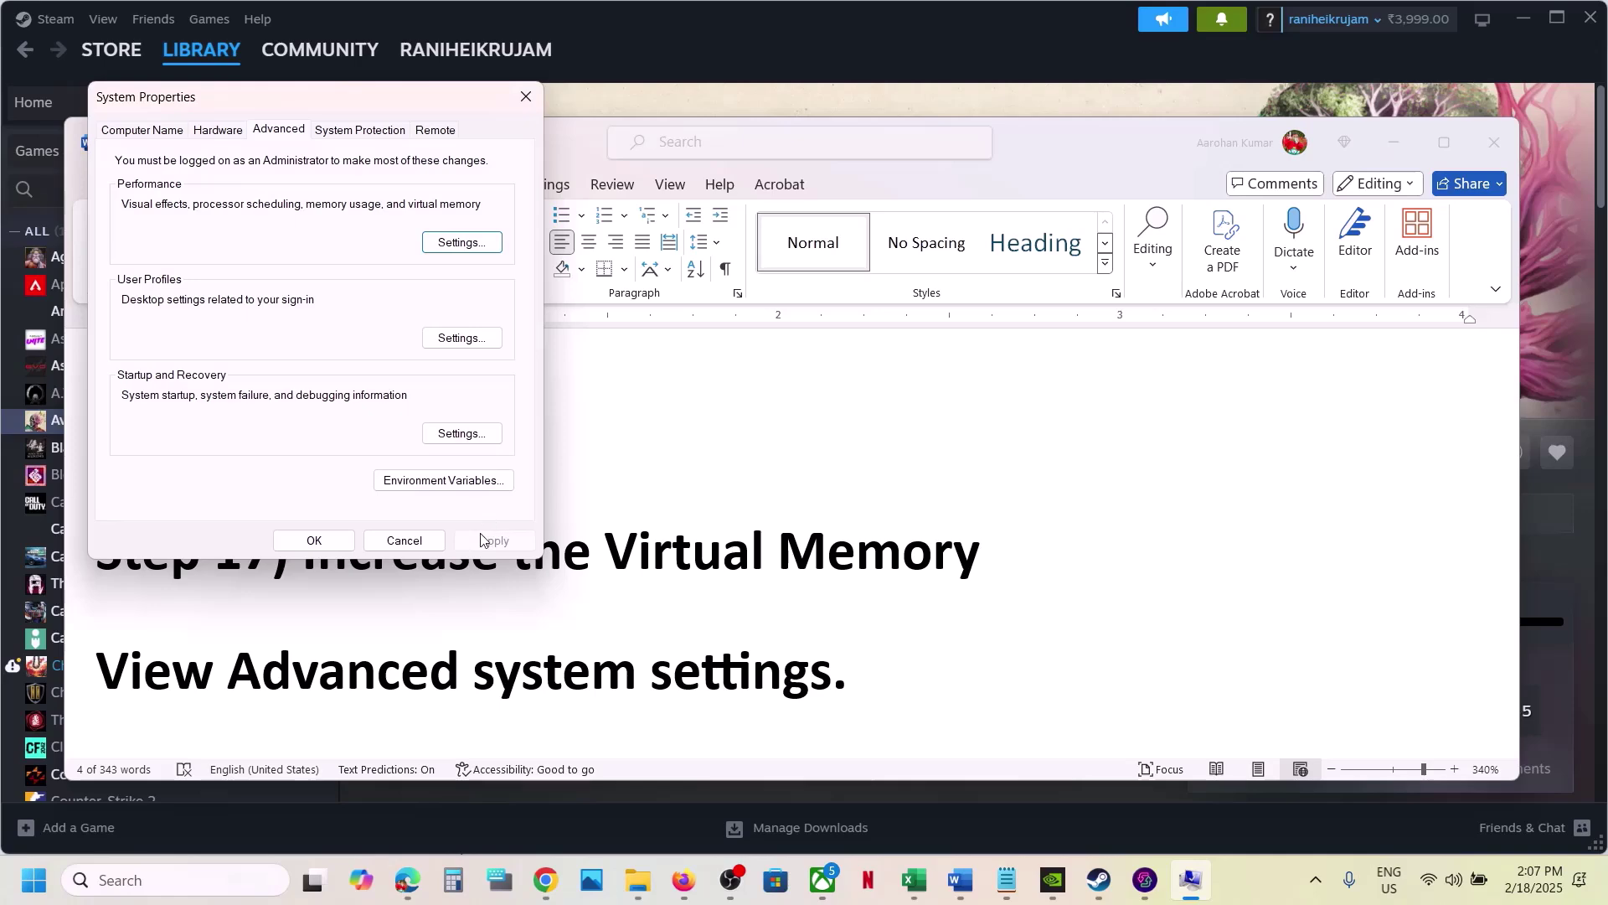
click(322, 542)
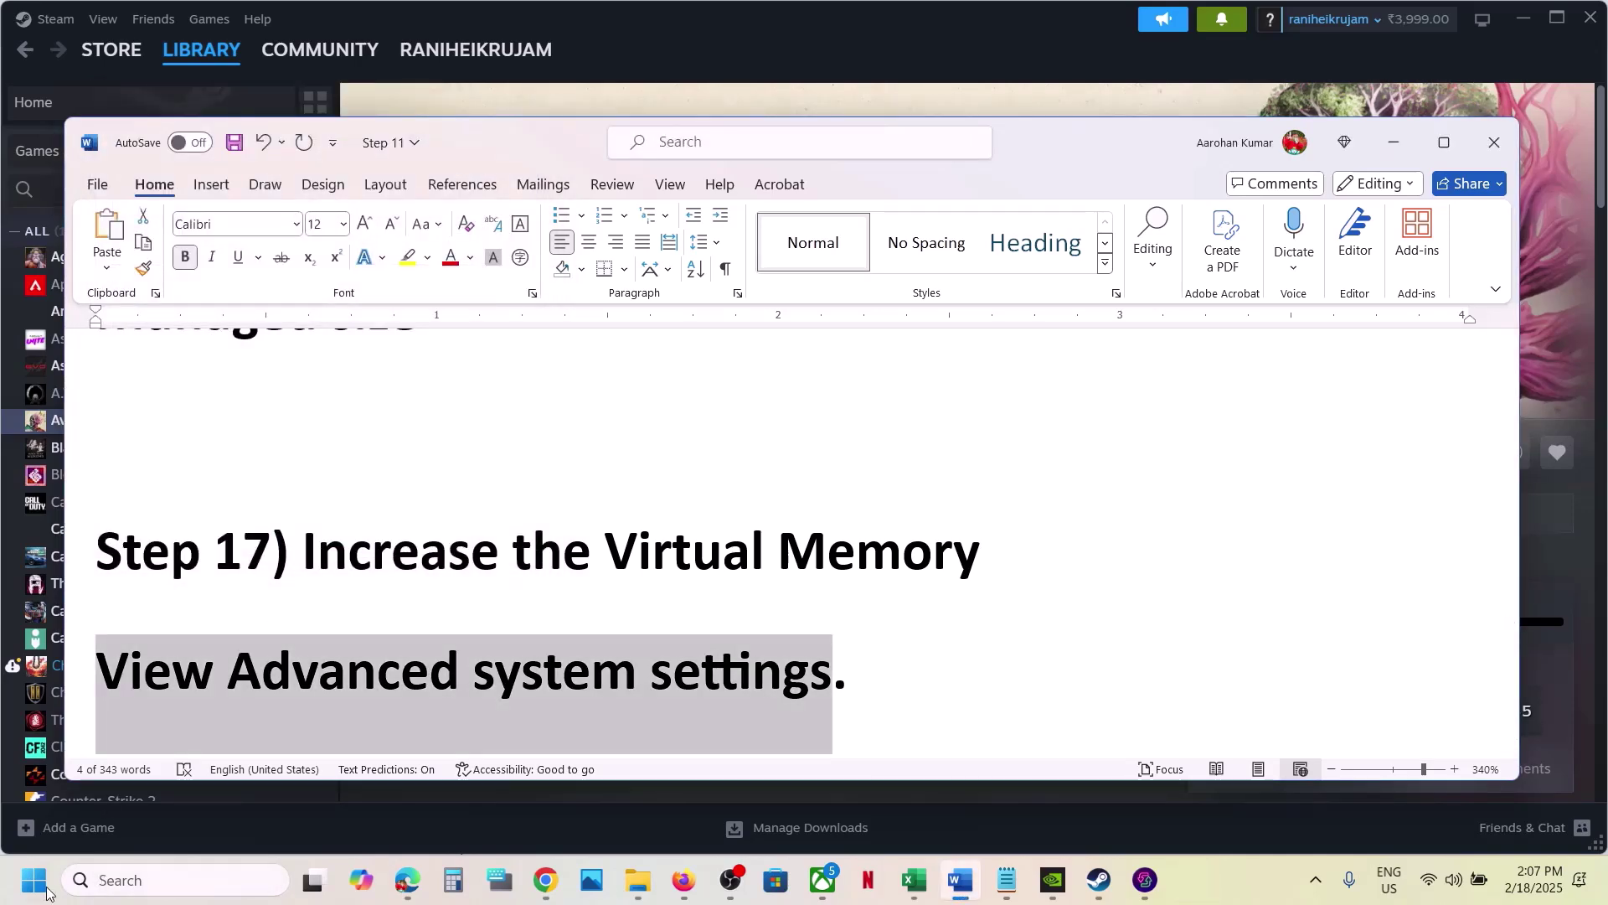
click(37, 883)
click(609, 808)
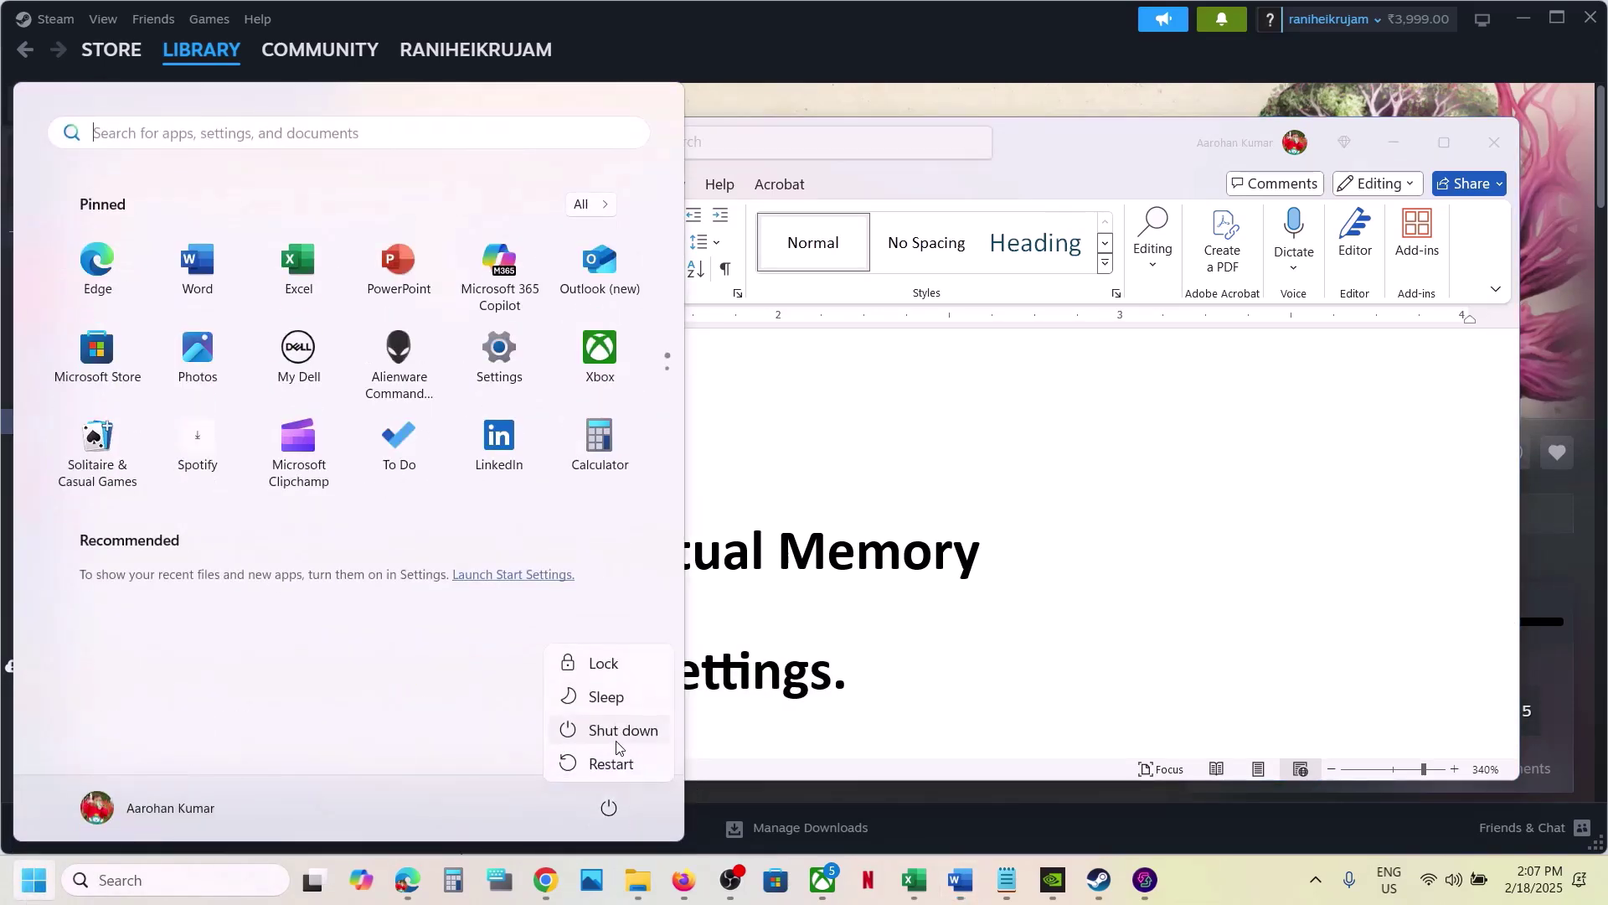
key(Escape)
key(Escape)
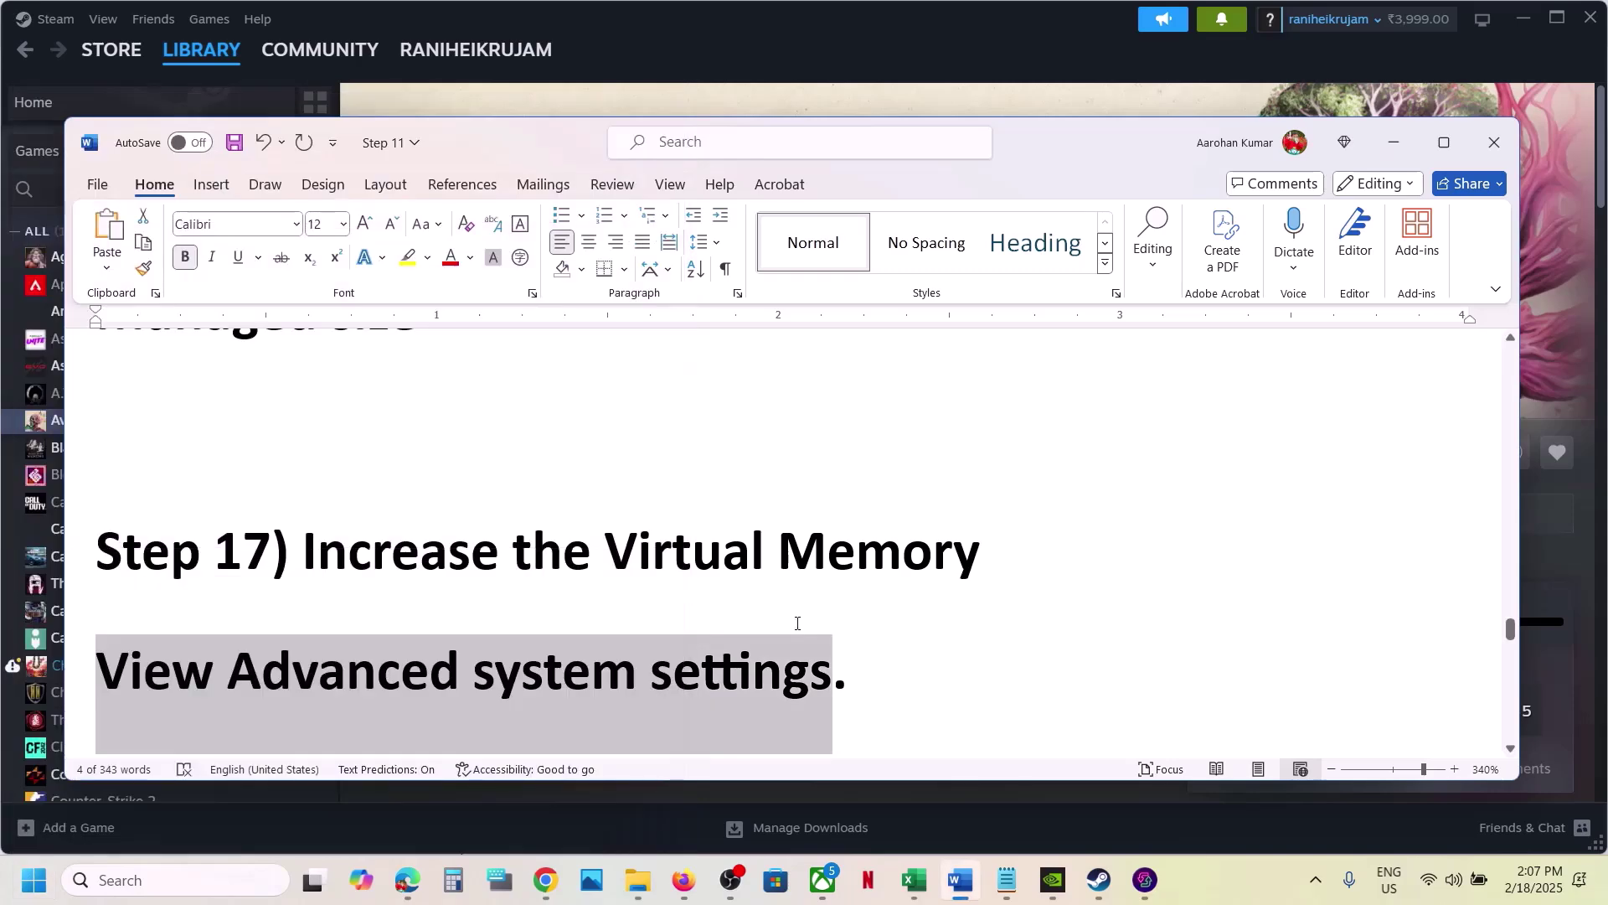
Search Windows for the copied advanced system settings phrase again and open the Virtual Memory settings from the performance options.
click(215, 891)
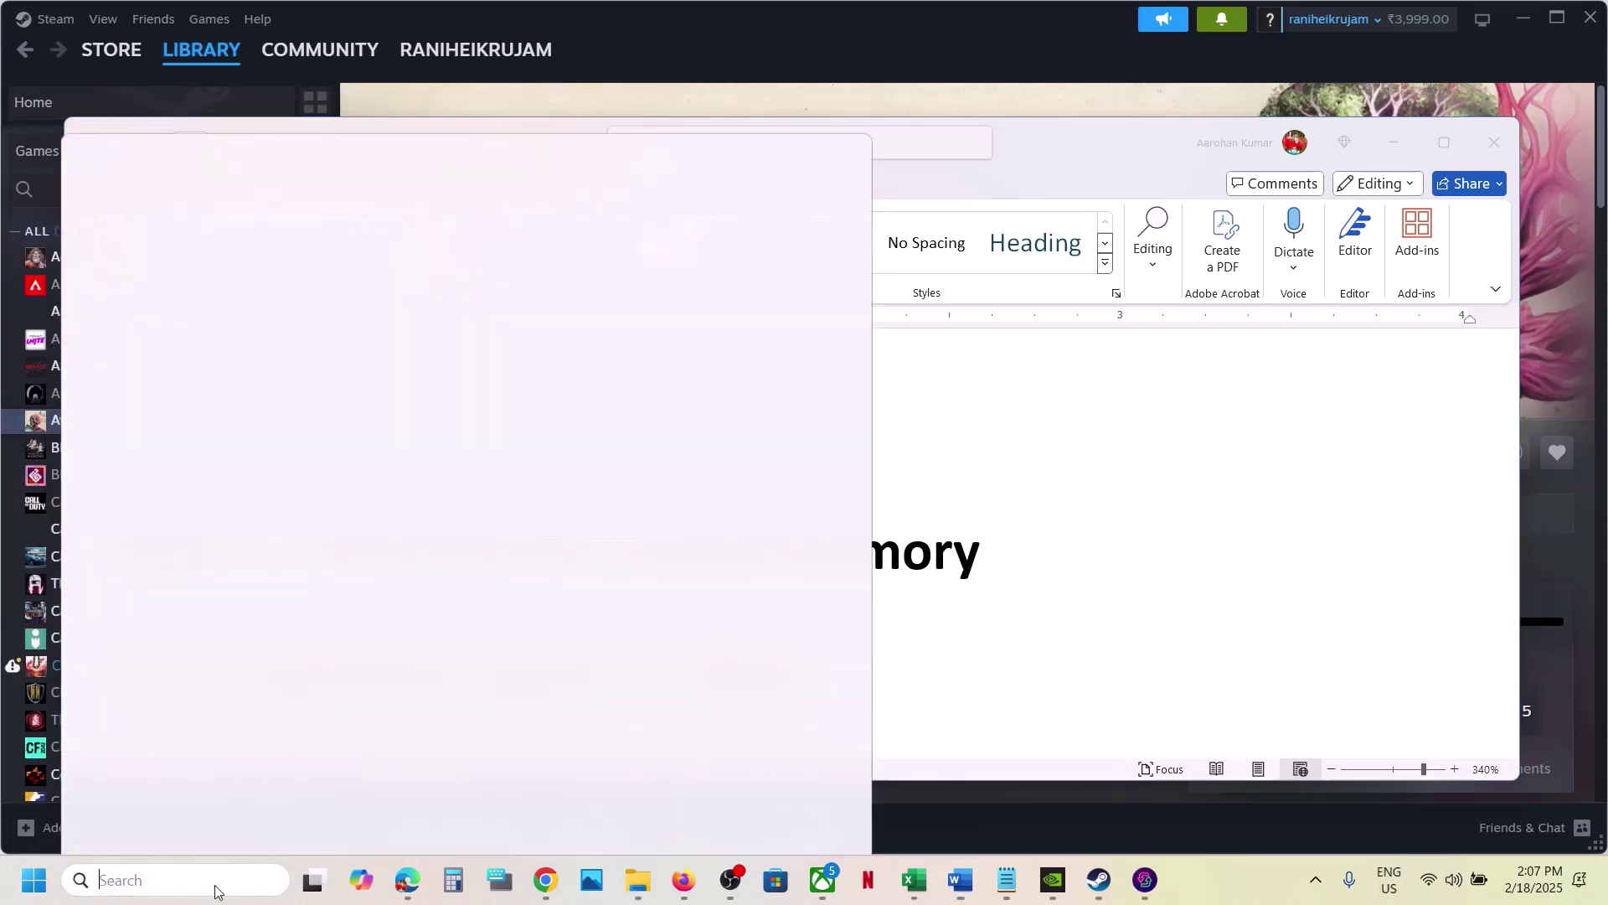
key(ctrl+v)
key(Return)
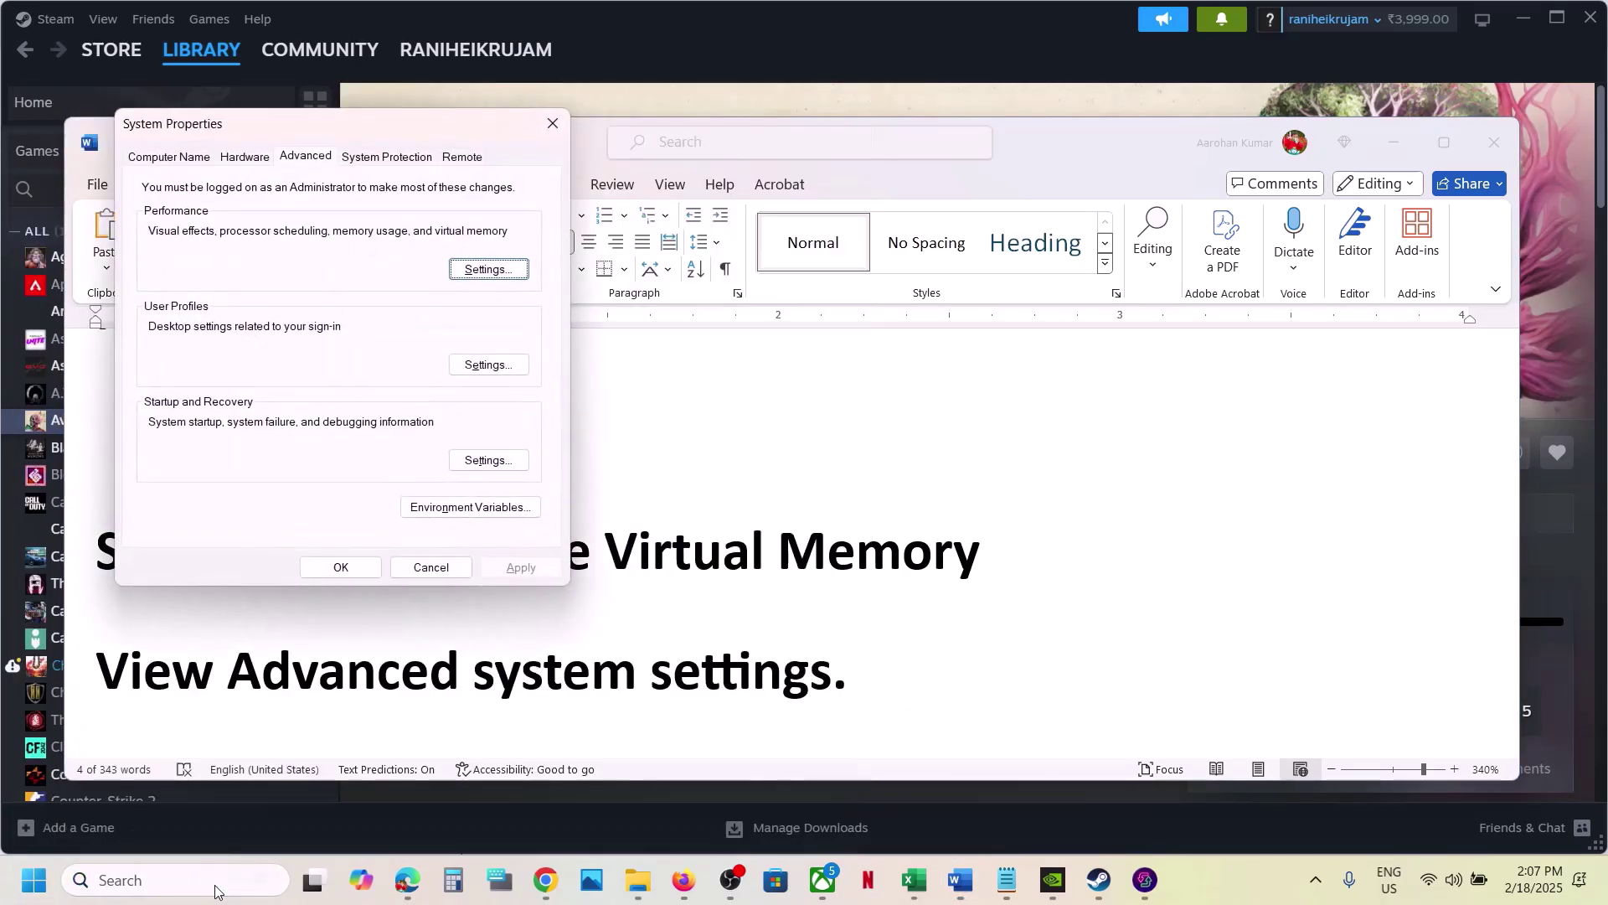
click(484, 270)
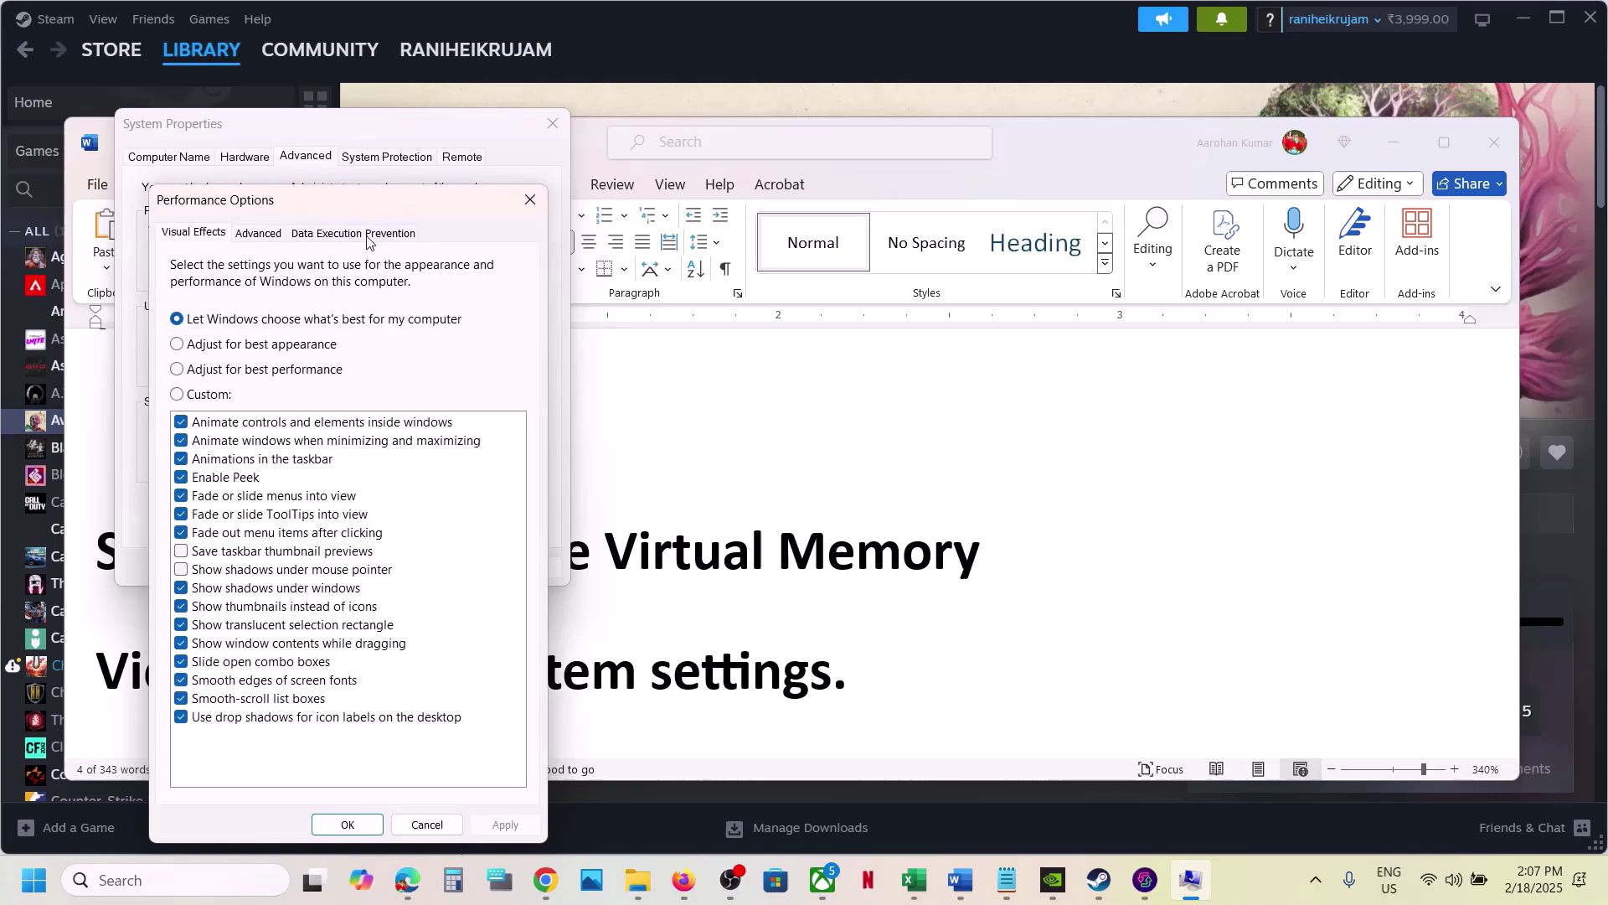
click(256, 234)
click(474, 529)
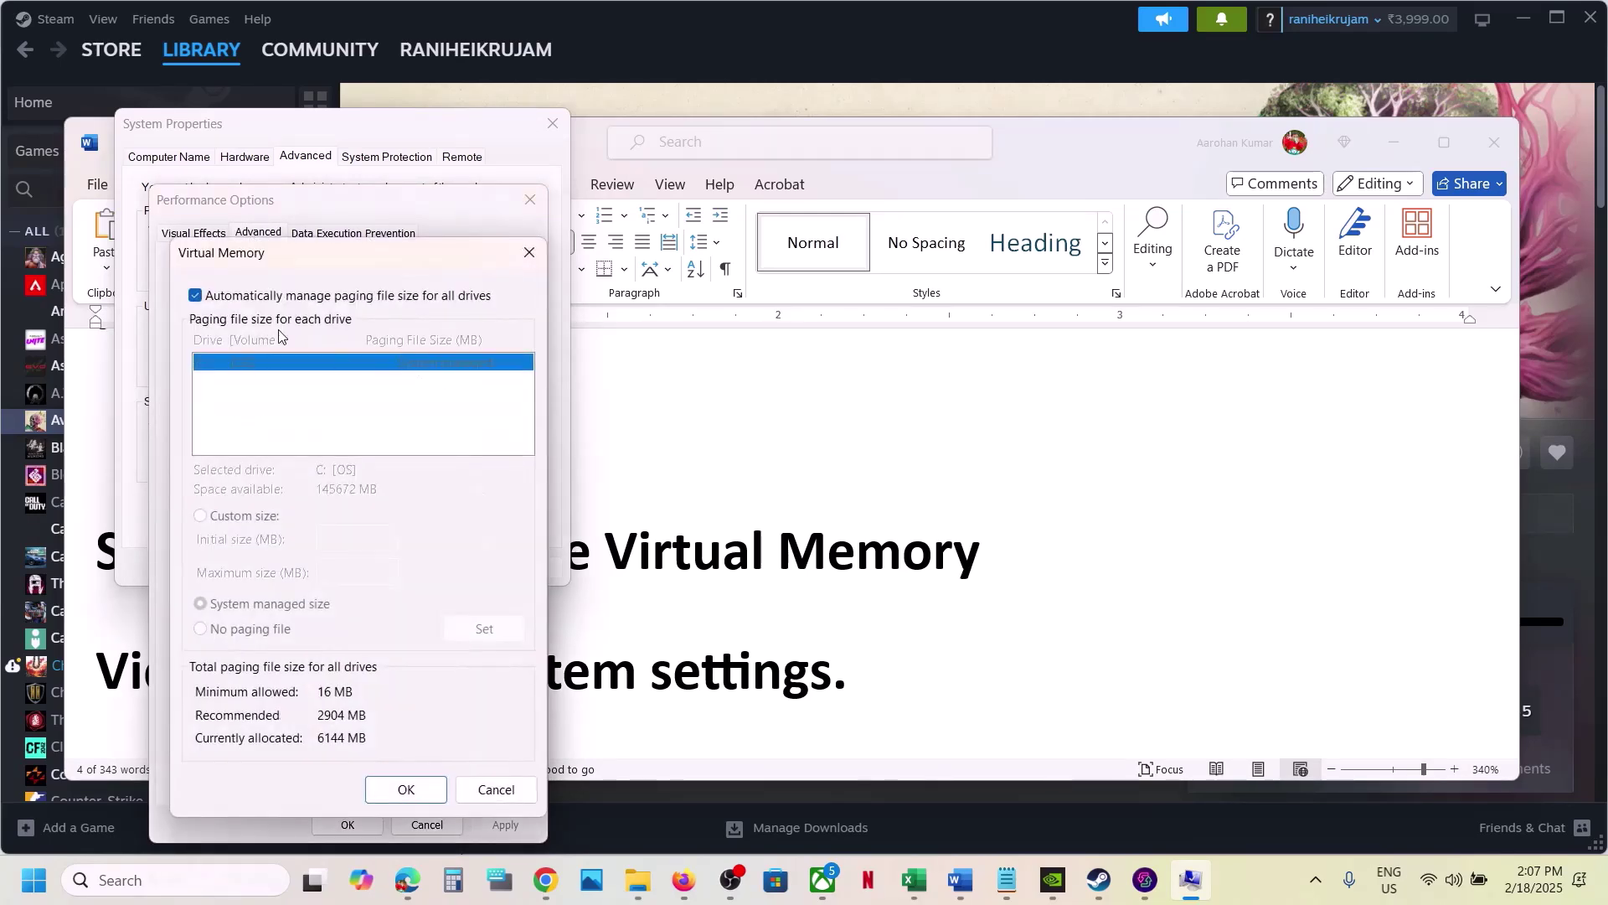
Disable automatic paging file management, set drive C: to System managed size, and confirm the restart notice and all dialogs.
click(195, 296)
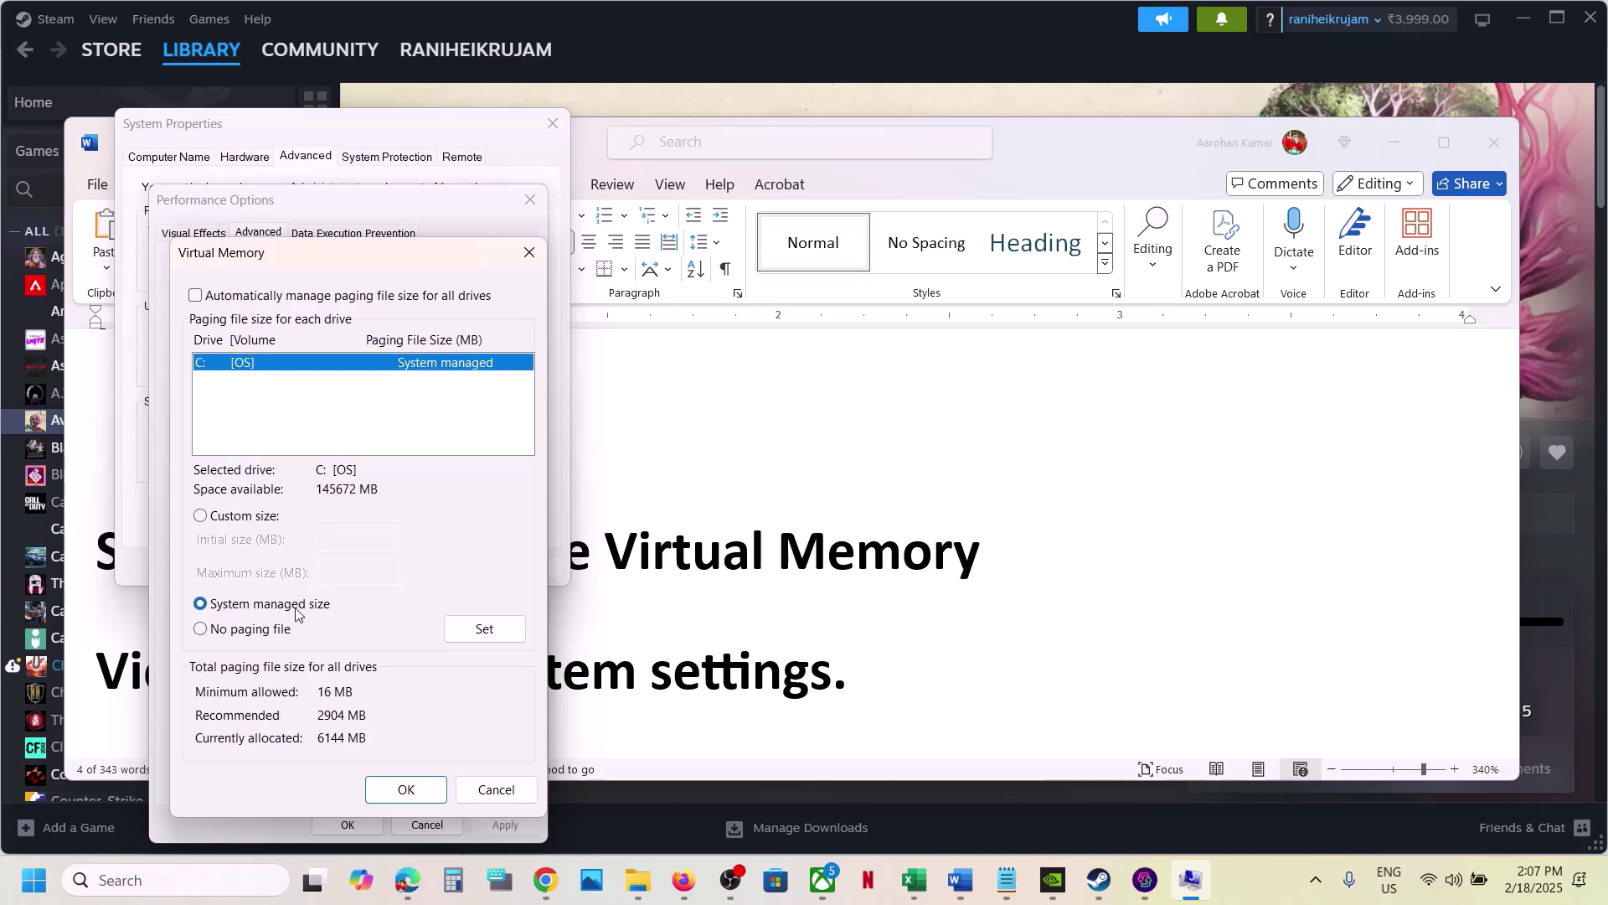
click(509, 638)
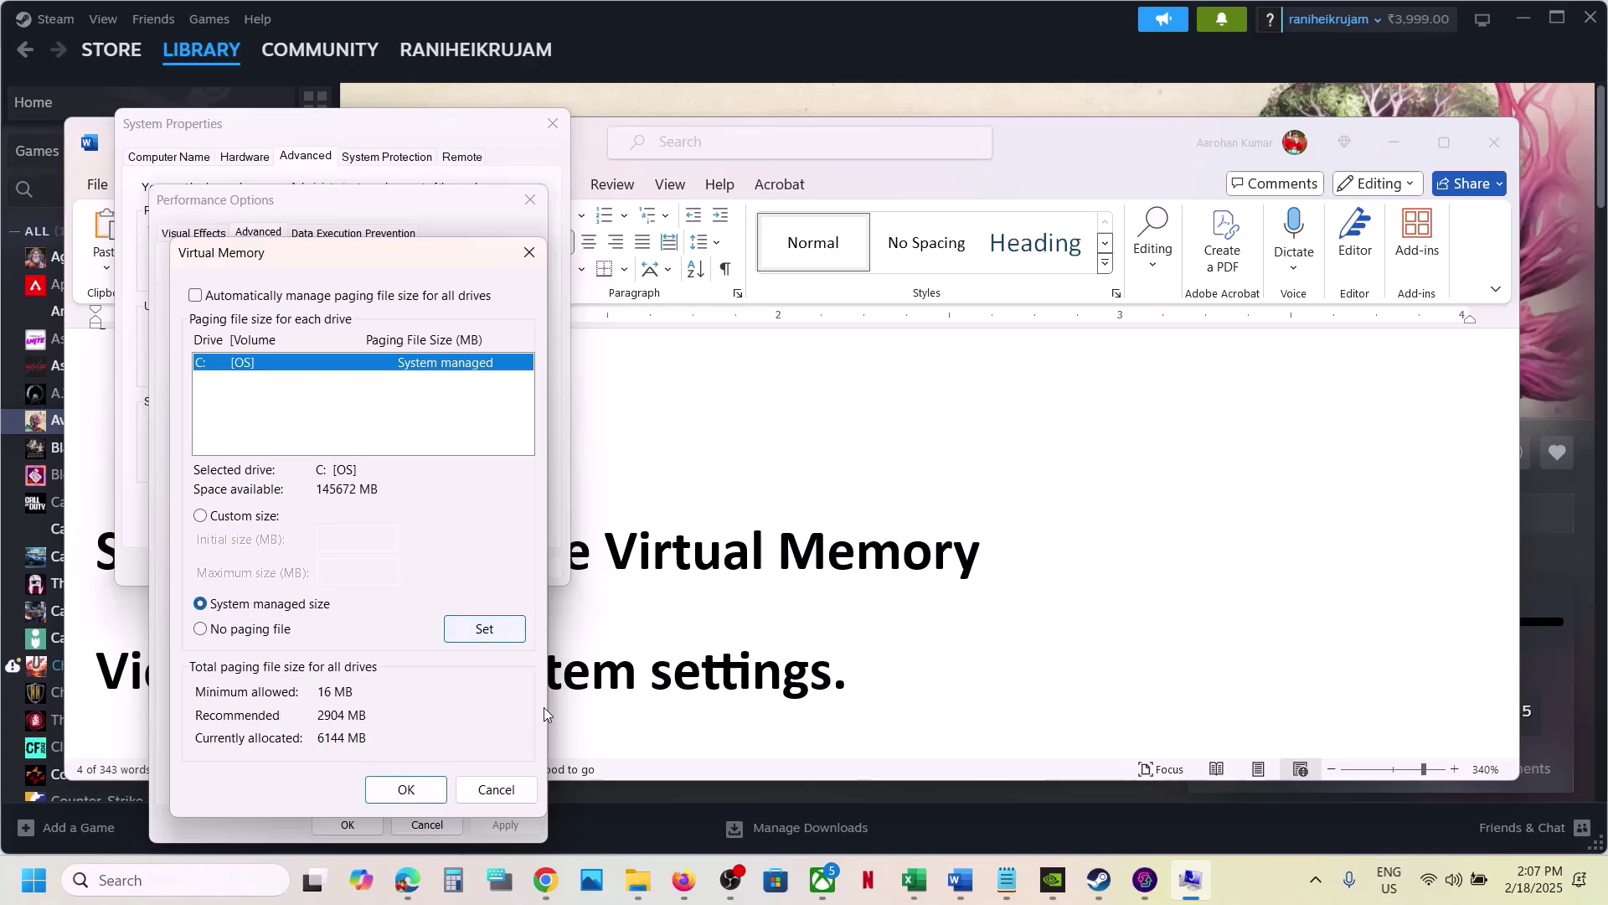
click(415, 789)
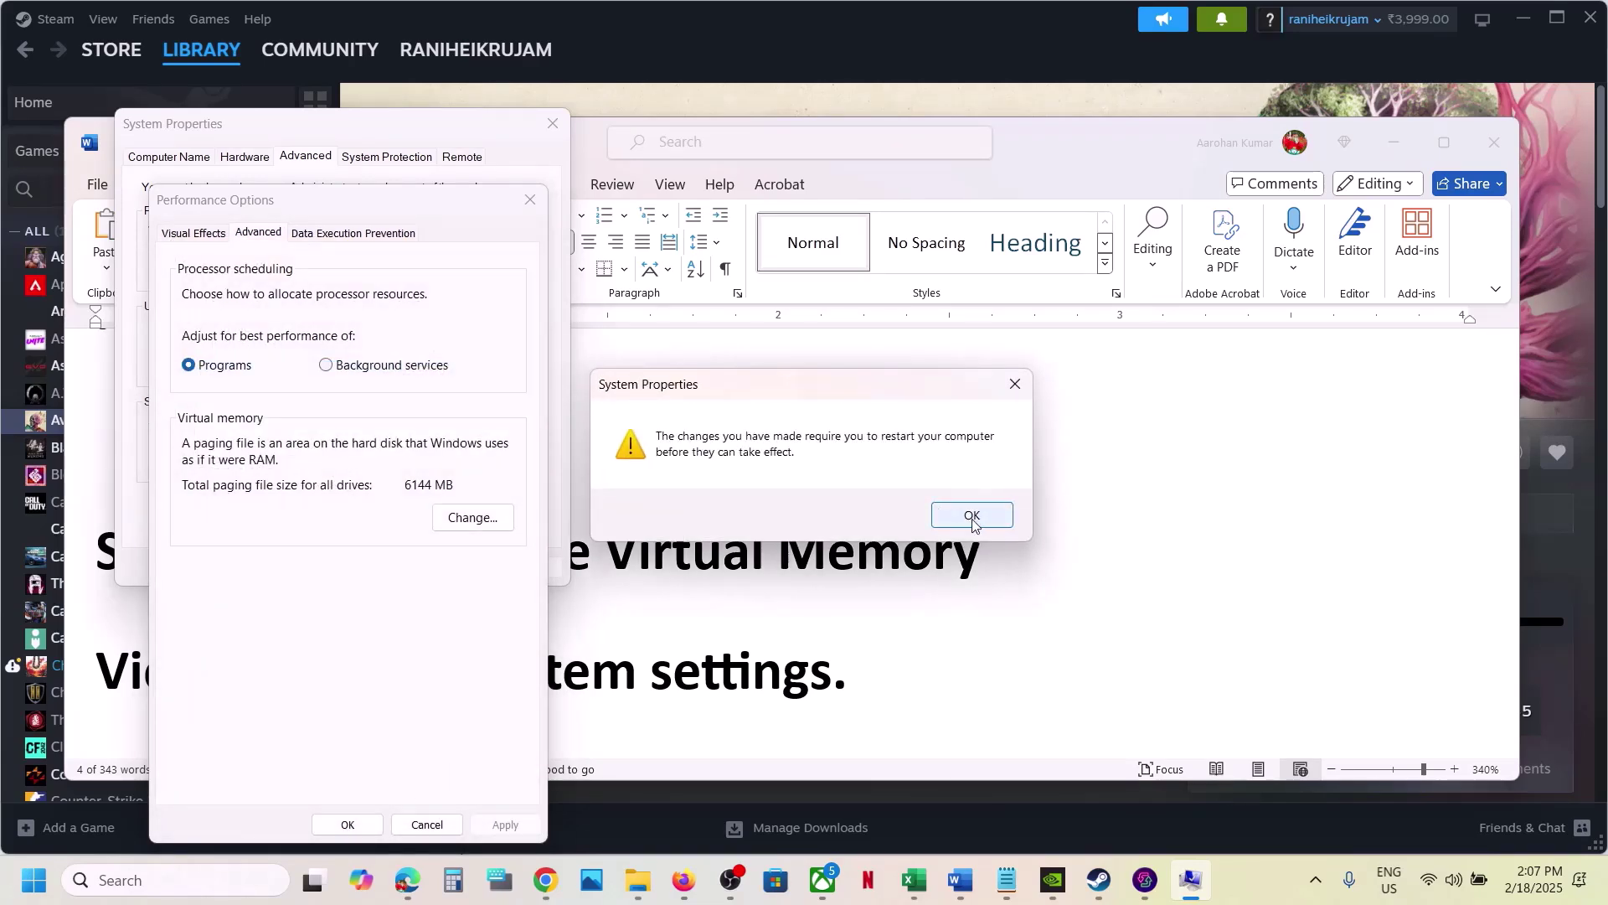
click(974, 517)
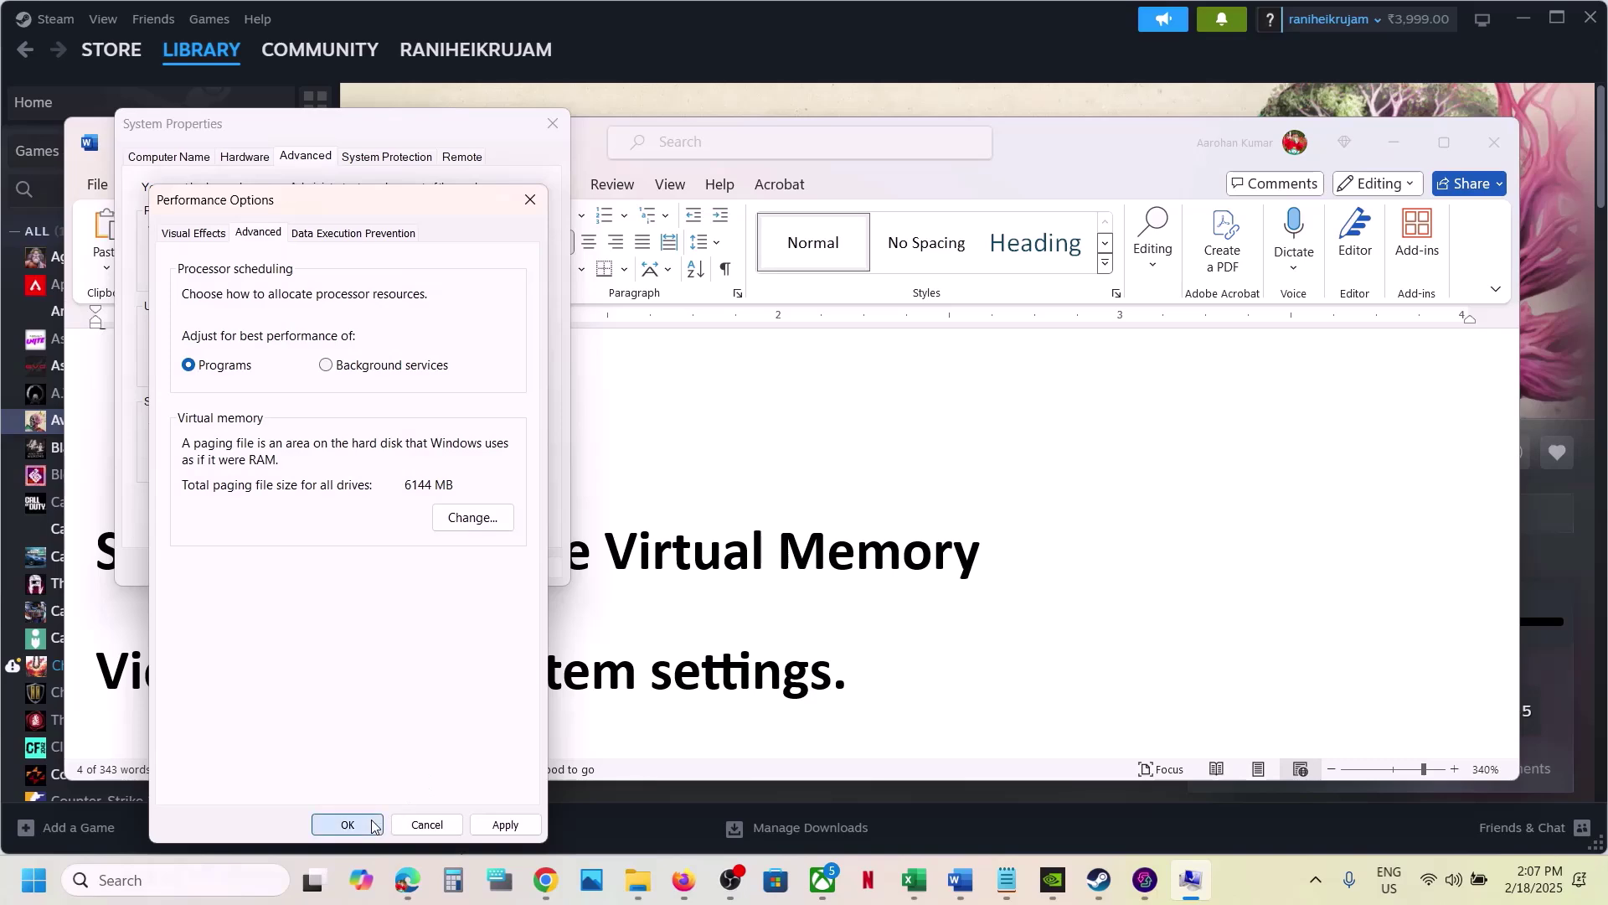
click(501, 824)
click(367, 823)
click(341, 567)
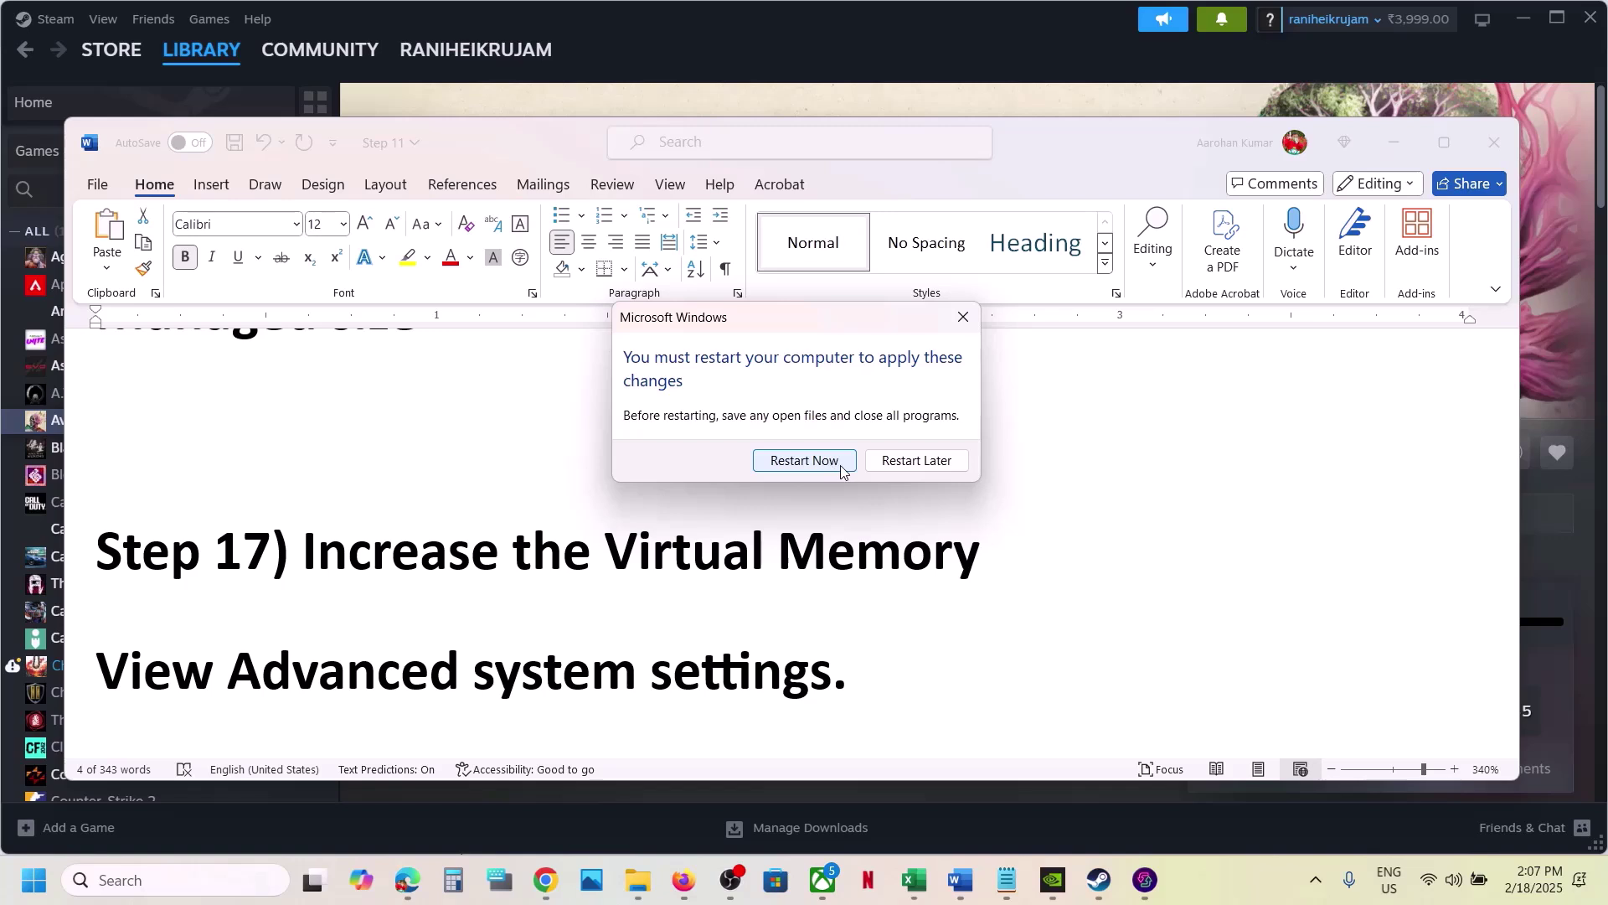
Dismiss the restart prompt without restarting and continue to the instructions under Step 17 for increasing the virtual memory.
click(964, 316)
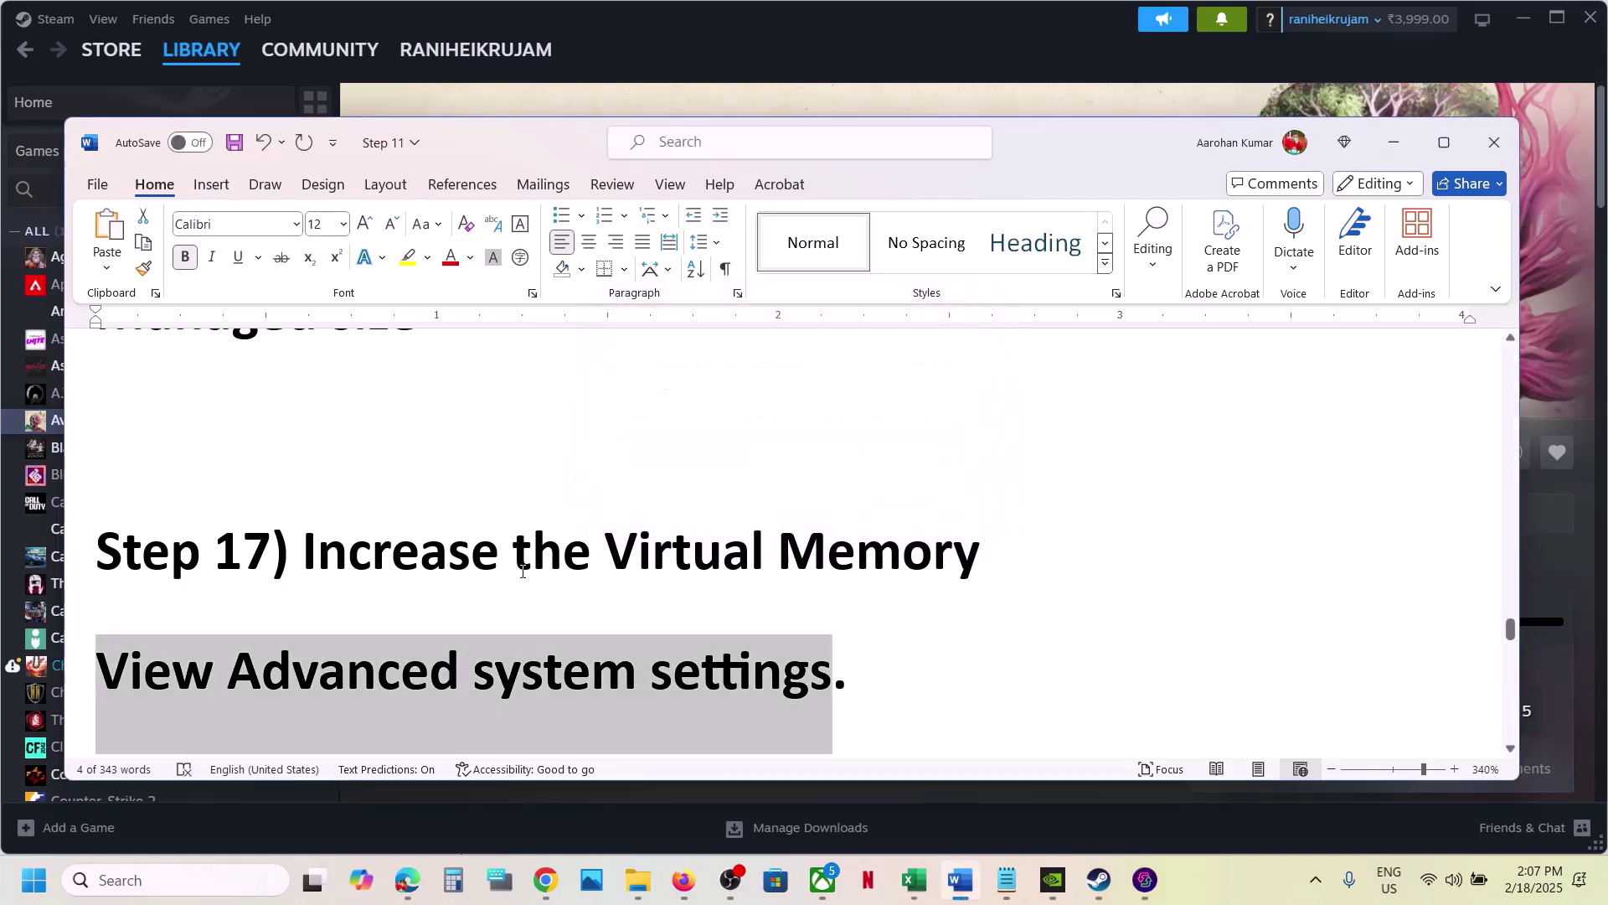
scroll(522, 577, down, 1)
scroll(522, 578, down, 1)
drag(433, 477, 994, 470)
click(1243, 900)
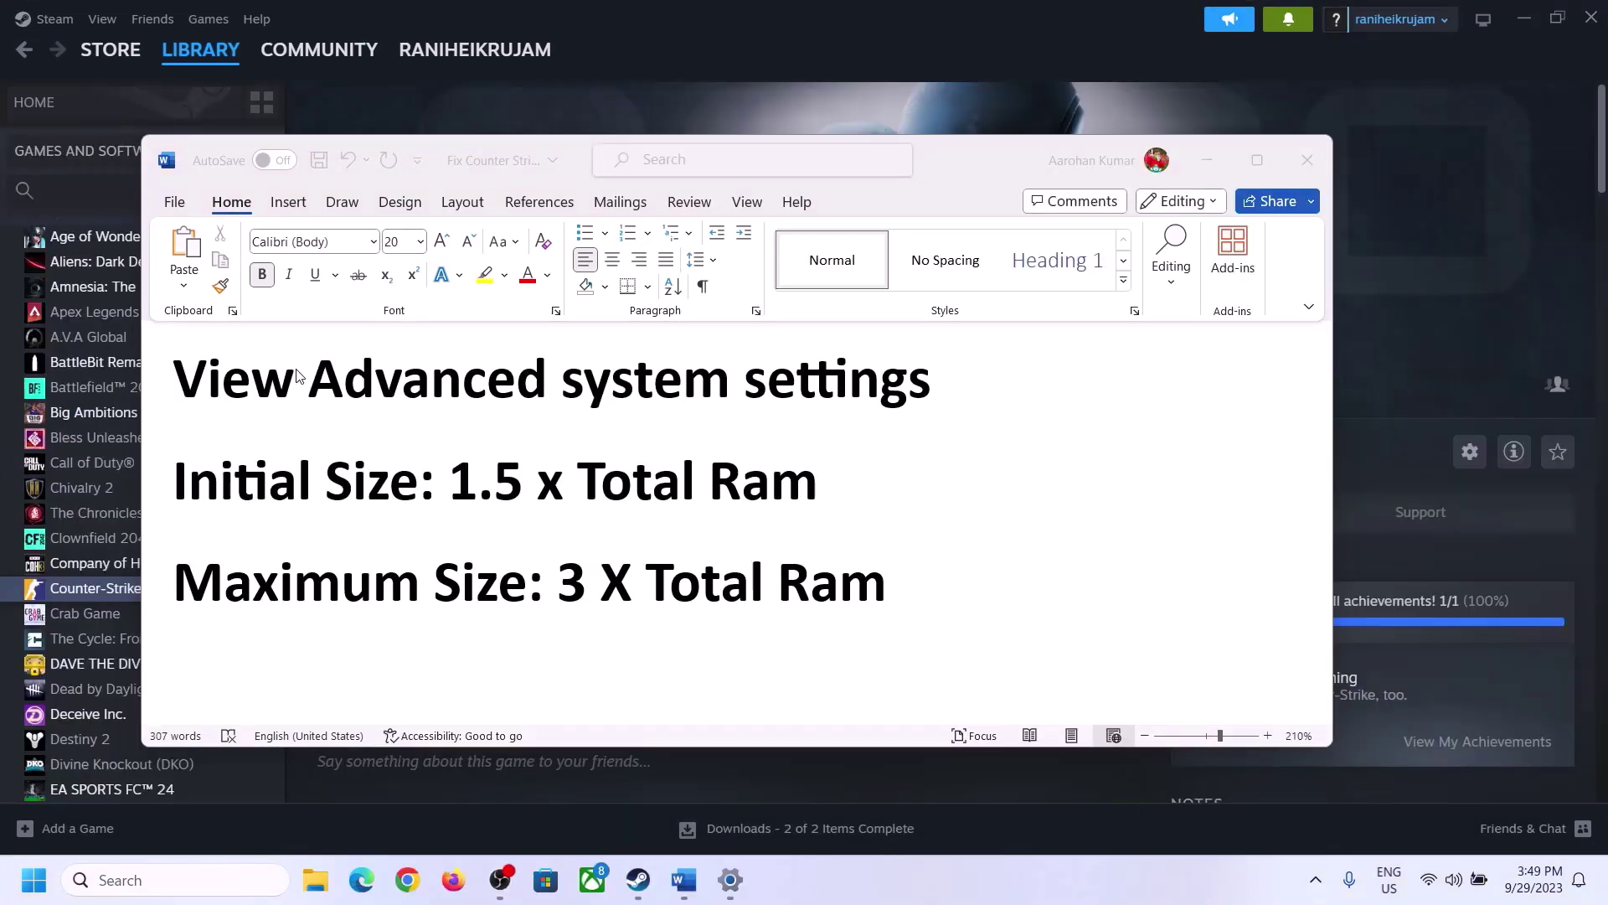
Copy "View Advanced system settings" from the document and open the matching result through Windows Search.
click(235, 391)
drag(186, 387, 920, 377)
key(ctrl+c)
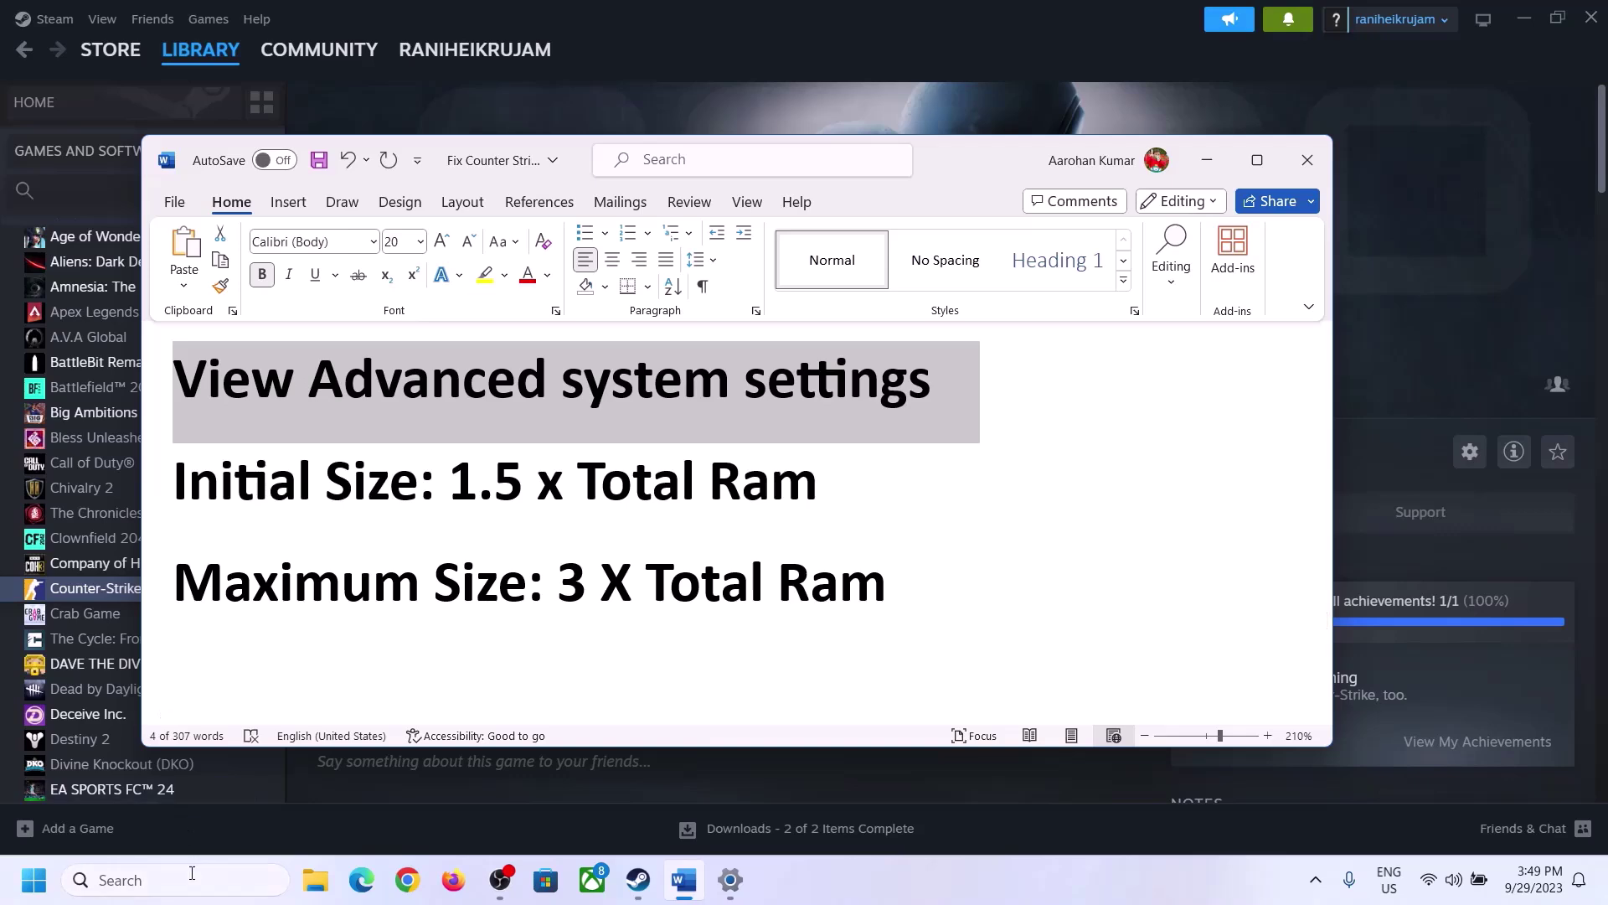
click(191, 880)
key(ctrl+v)
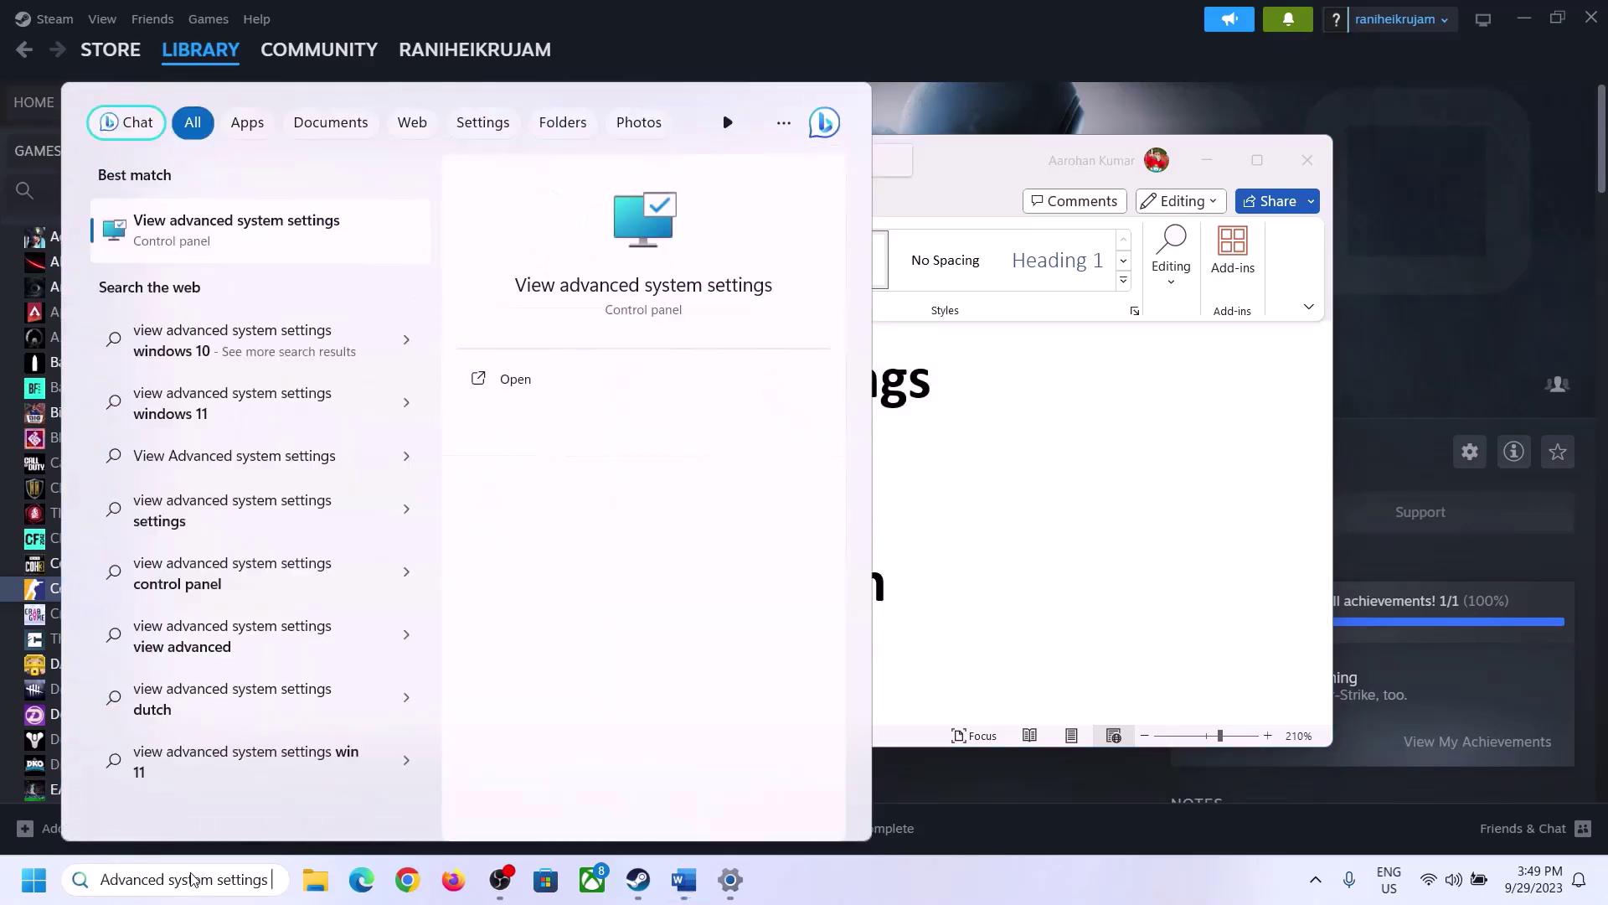
click(228, 239)
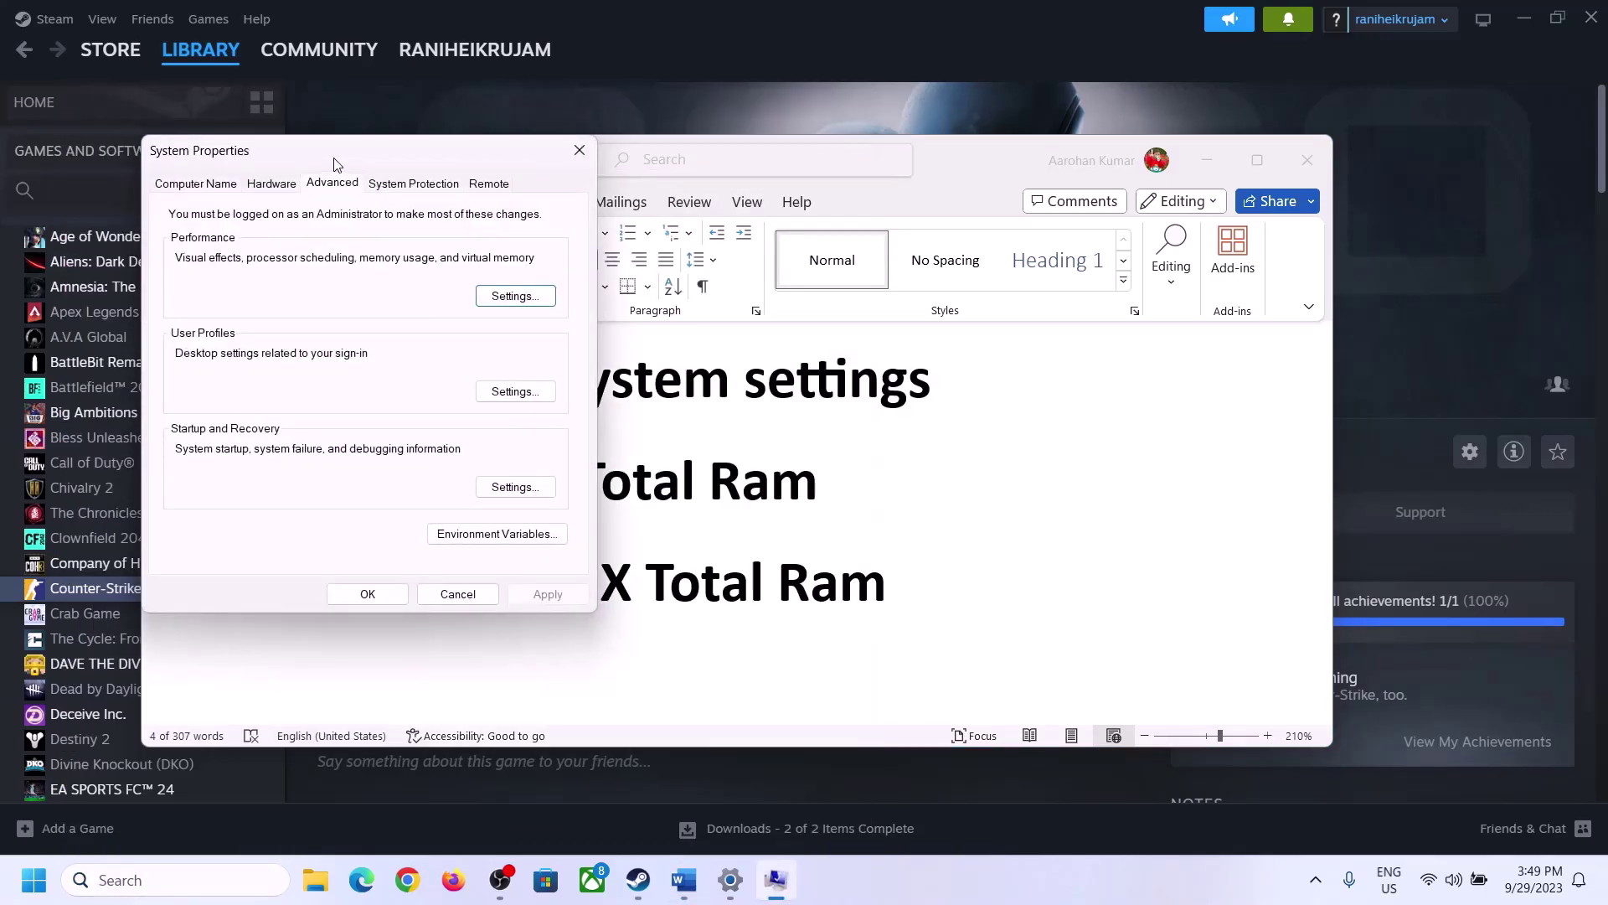
Open the Virtual Memory settings from the performance options and switch drive C: from automatic management to Custom size.
drag(333, 165, 718, 292)
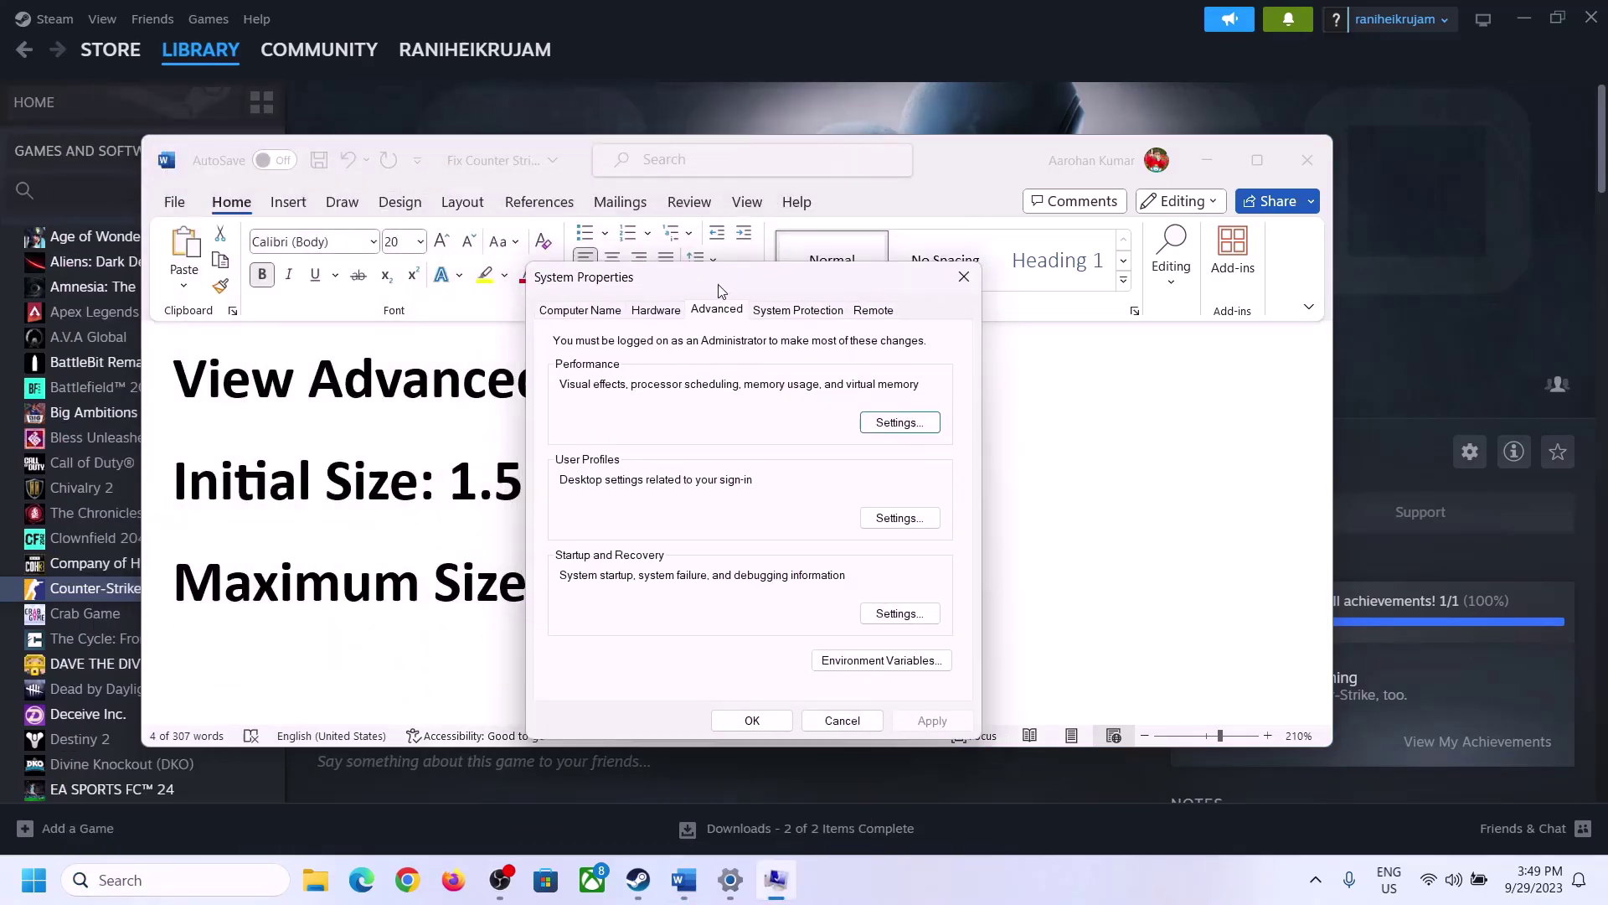
click(901, 424)
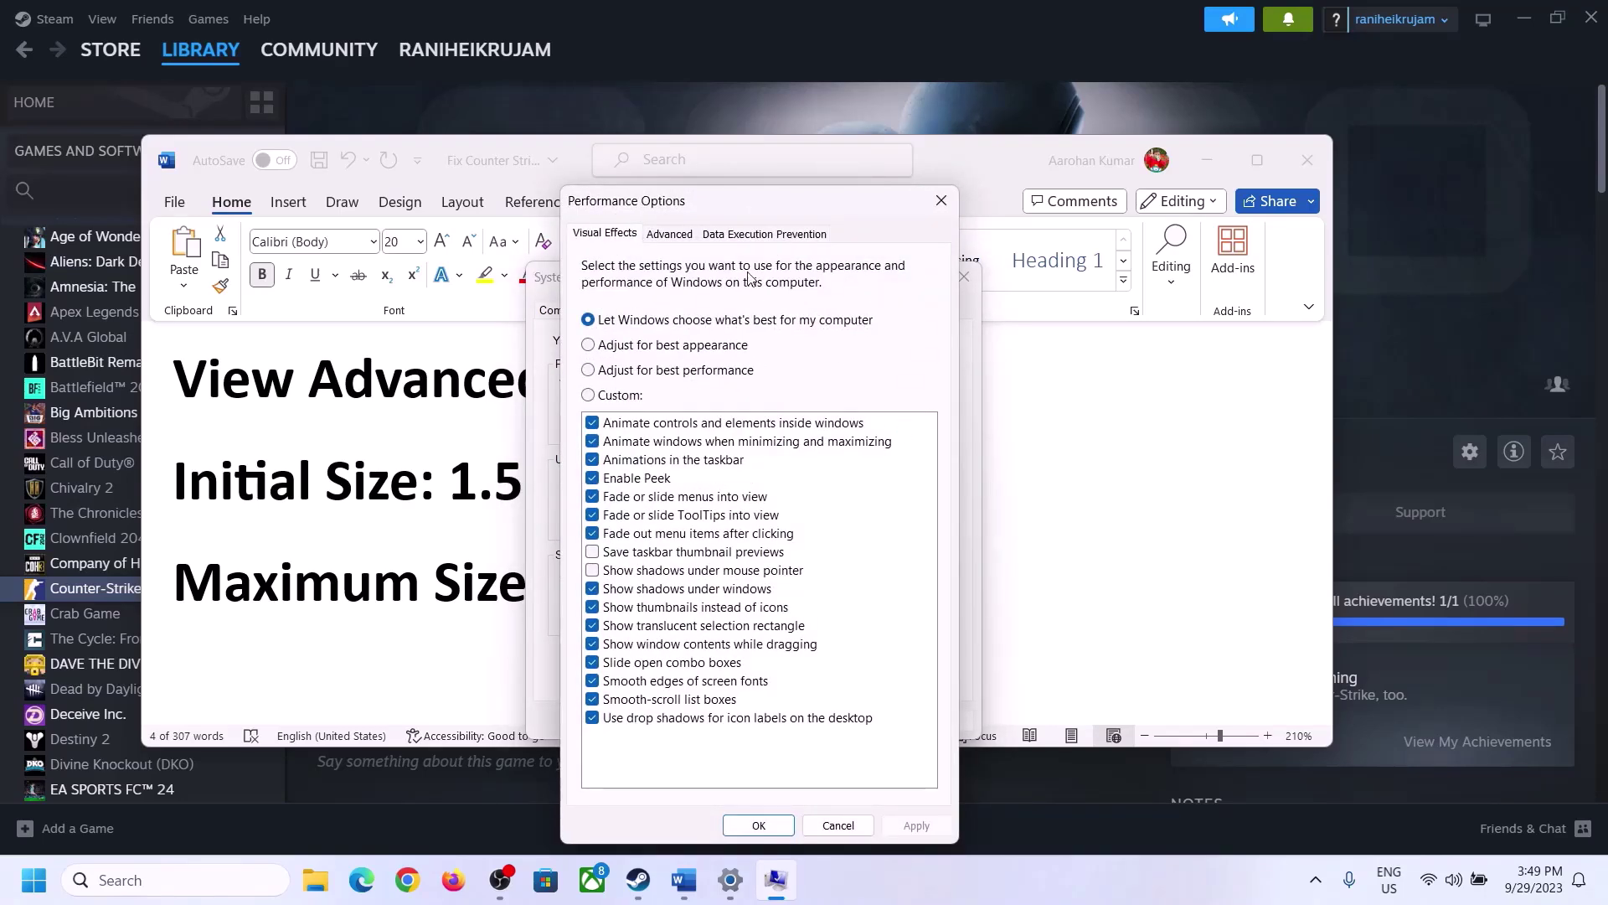
click(671, 235)
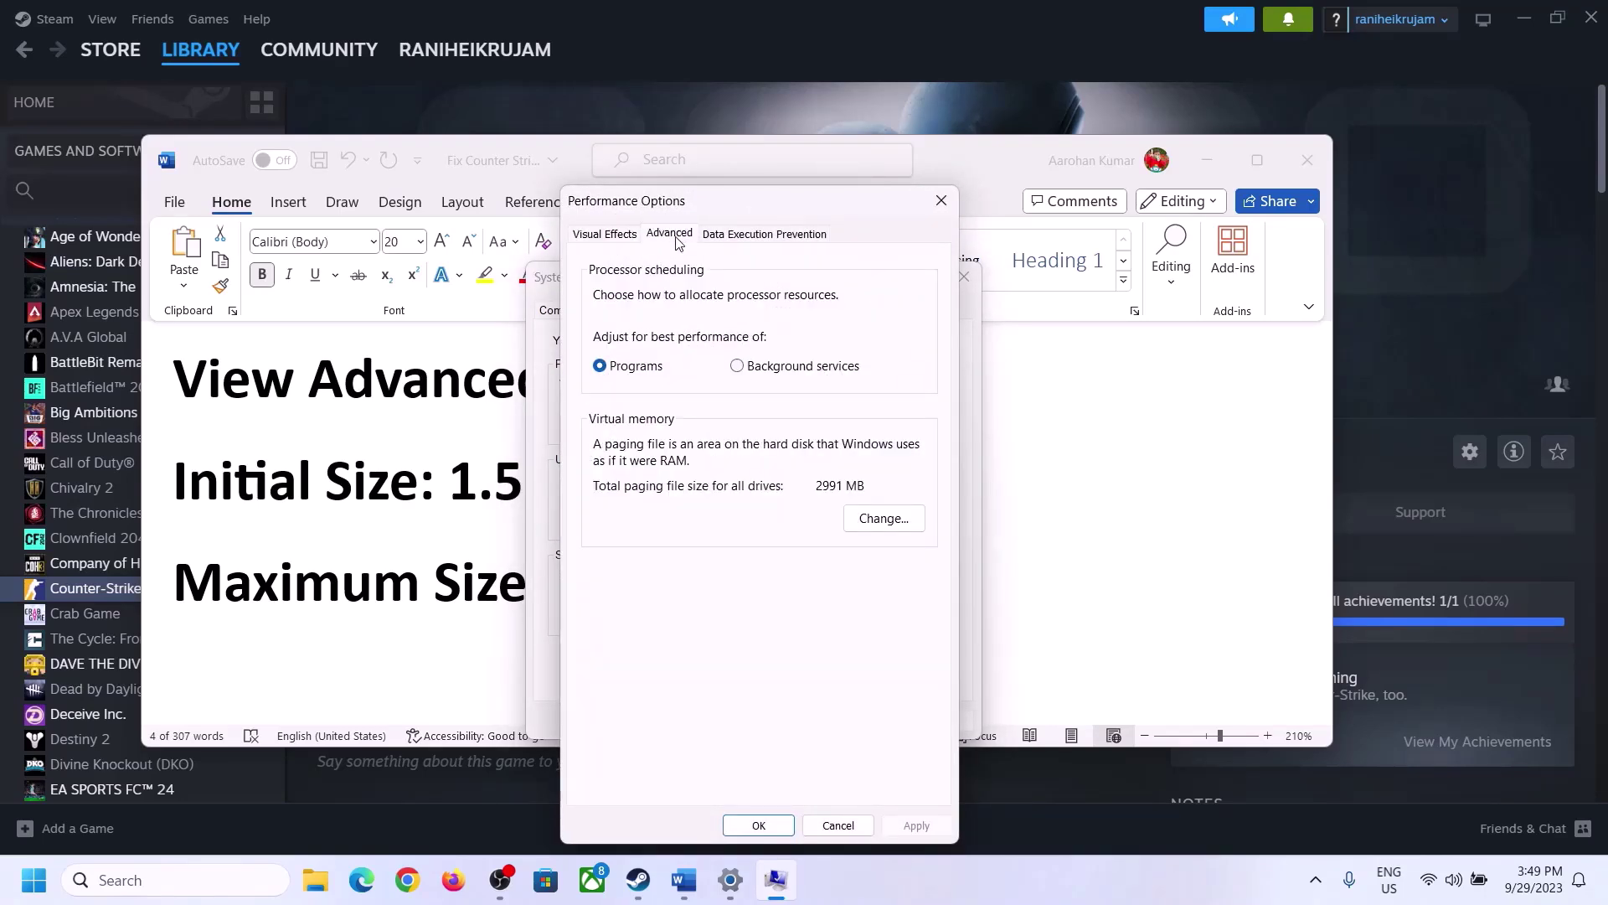
click(887, 521)
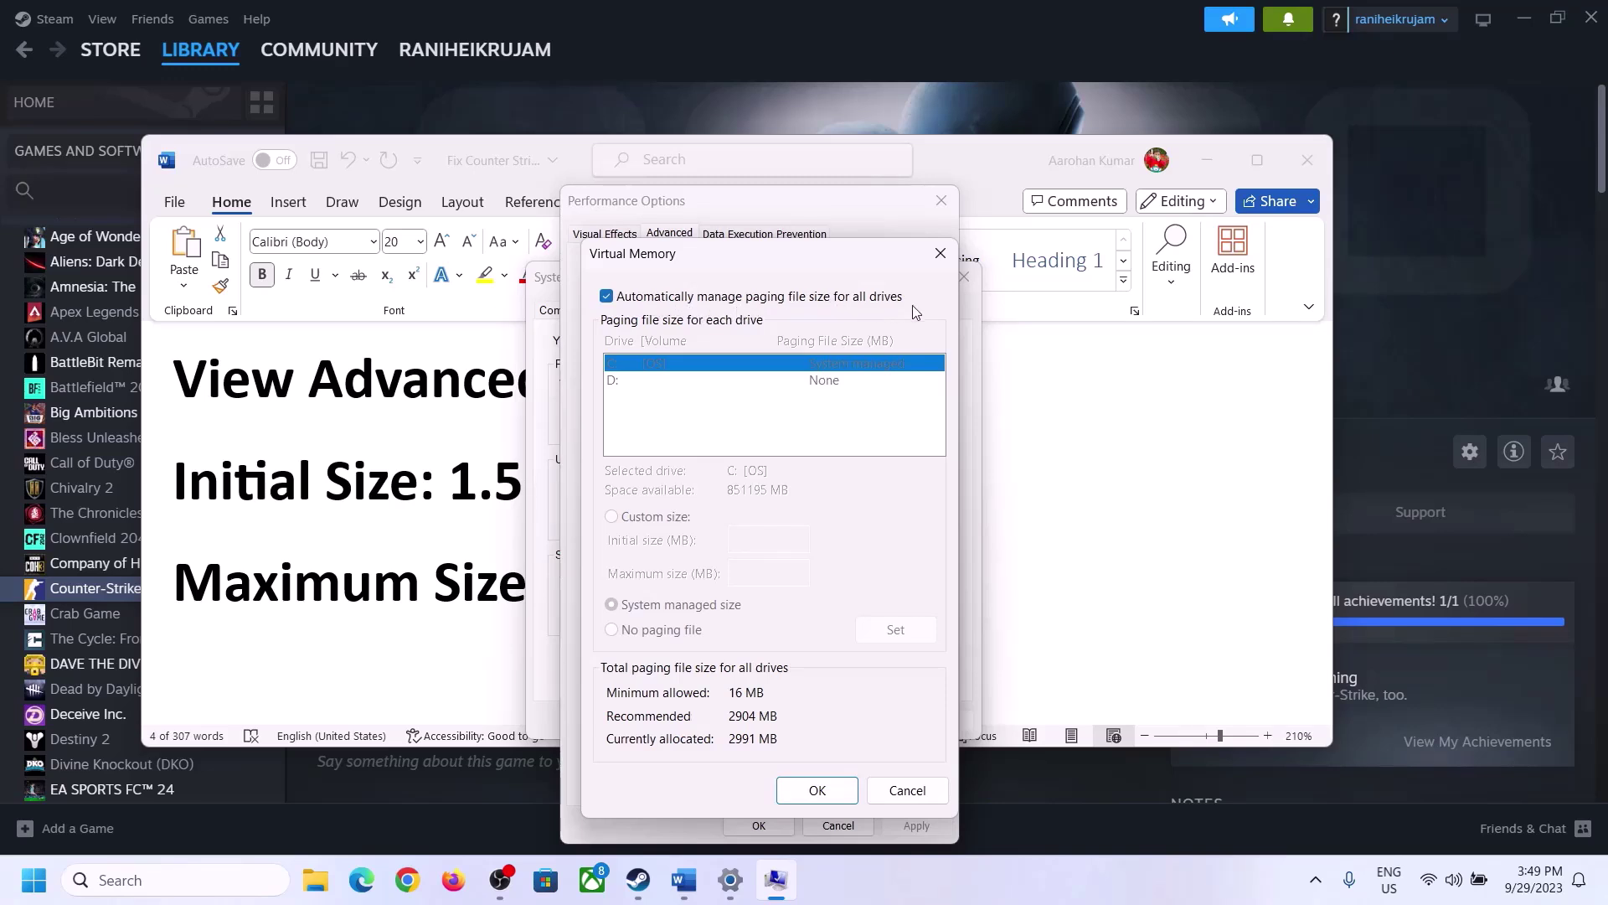
click(606, 297)
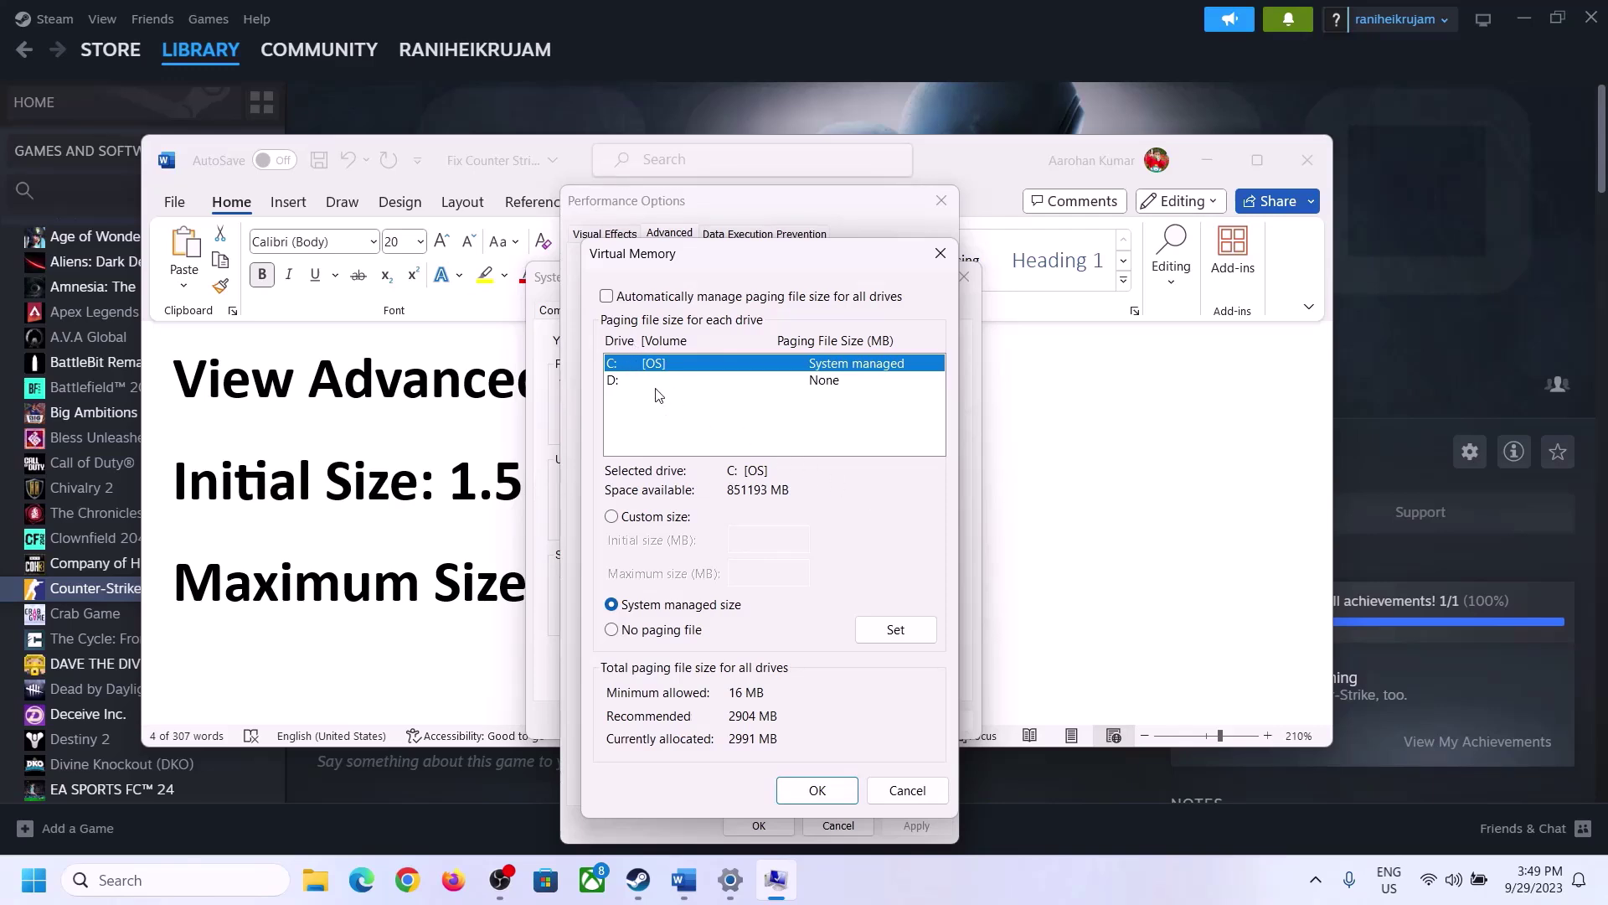
click(612, 518)
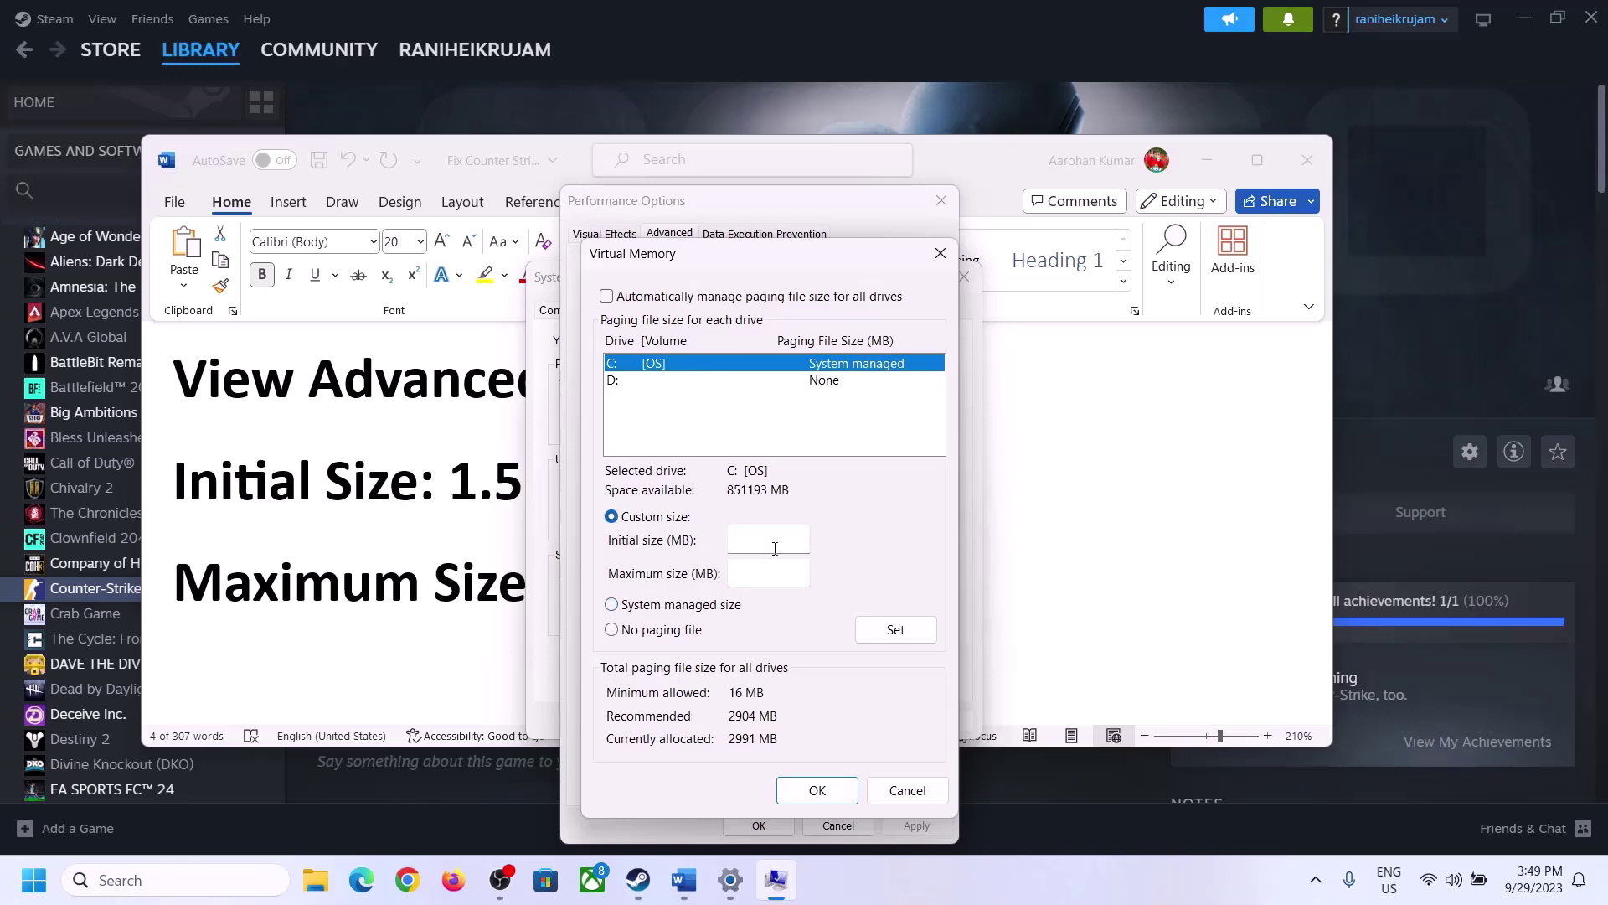
Highlight the initial size formula in the document and look up the installed RAM on the System About page.
click(445, 493)
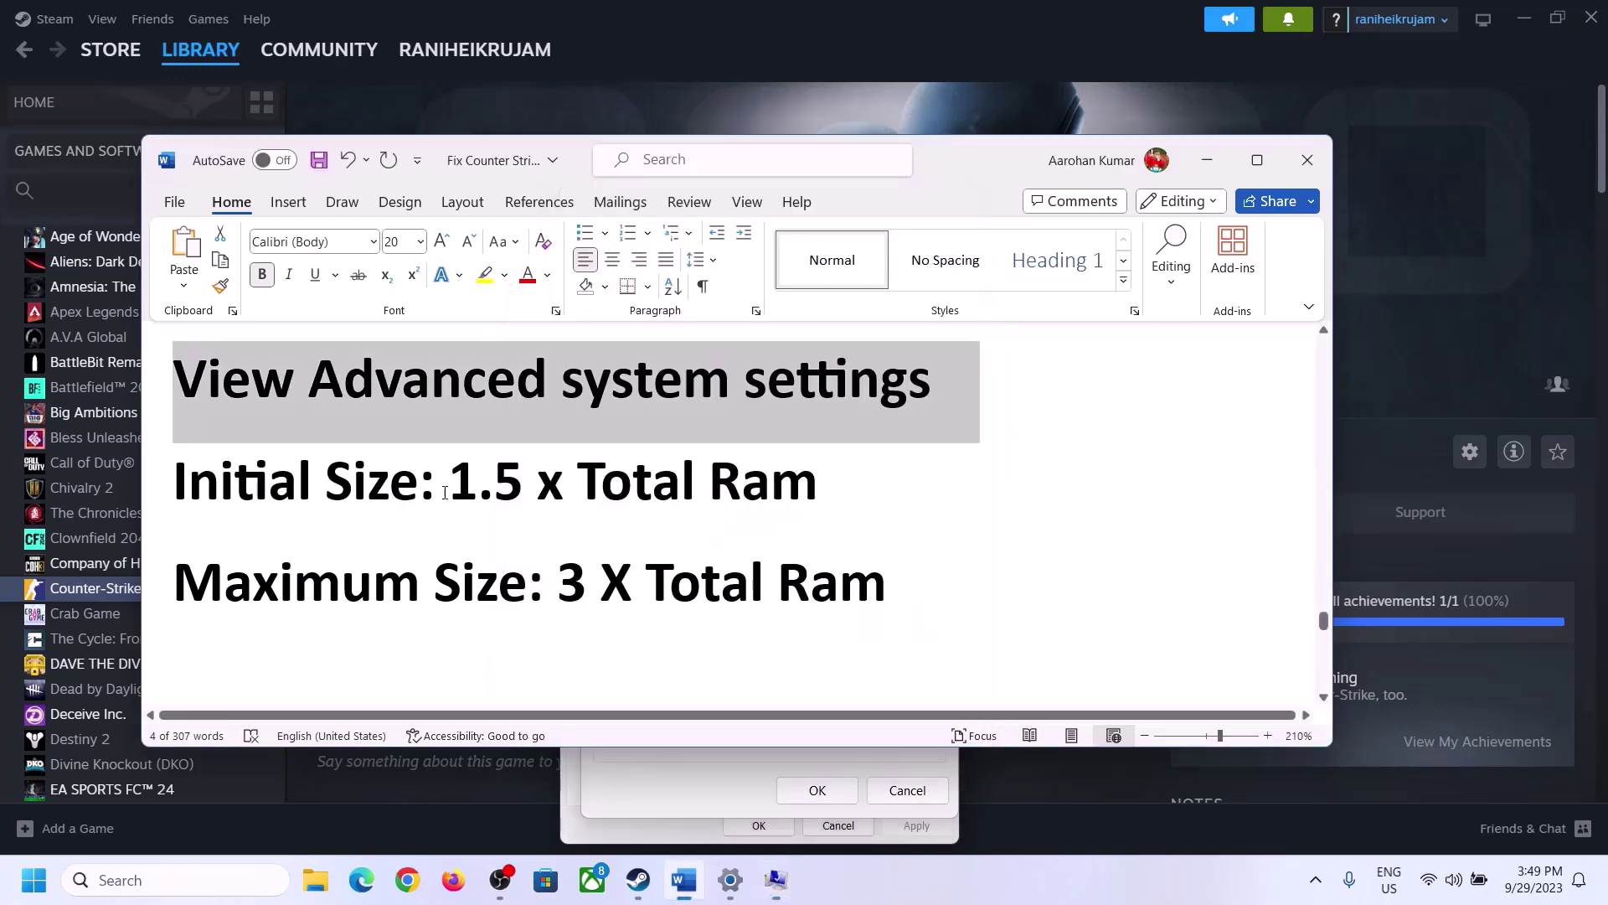
drag(460, 481, 746, 501)
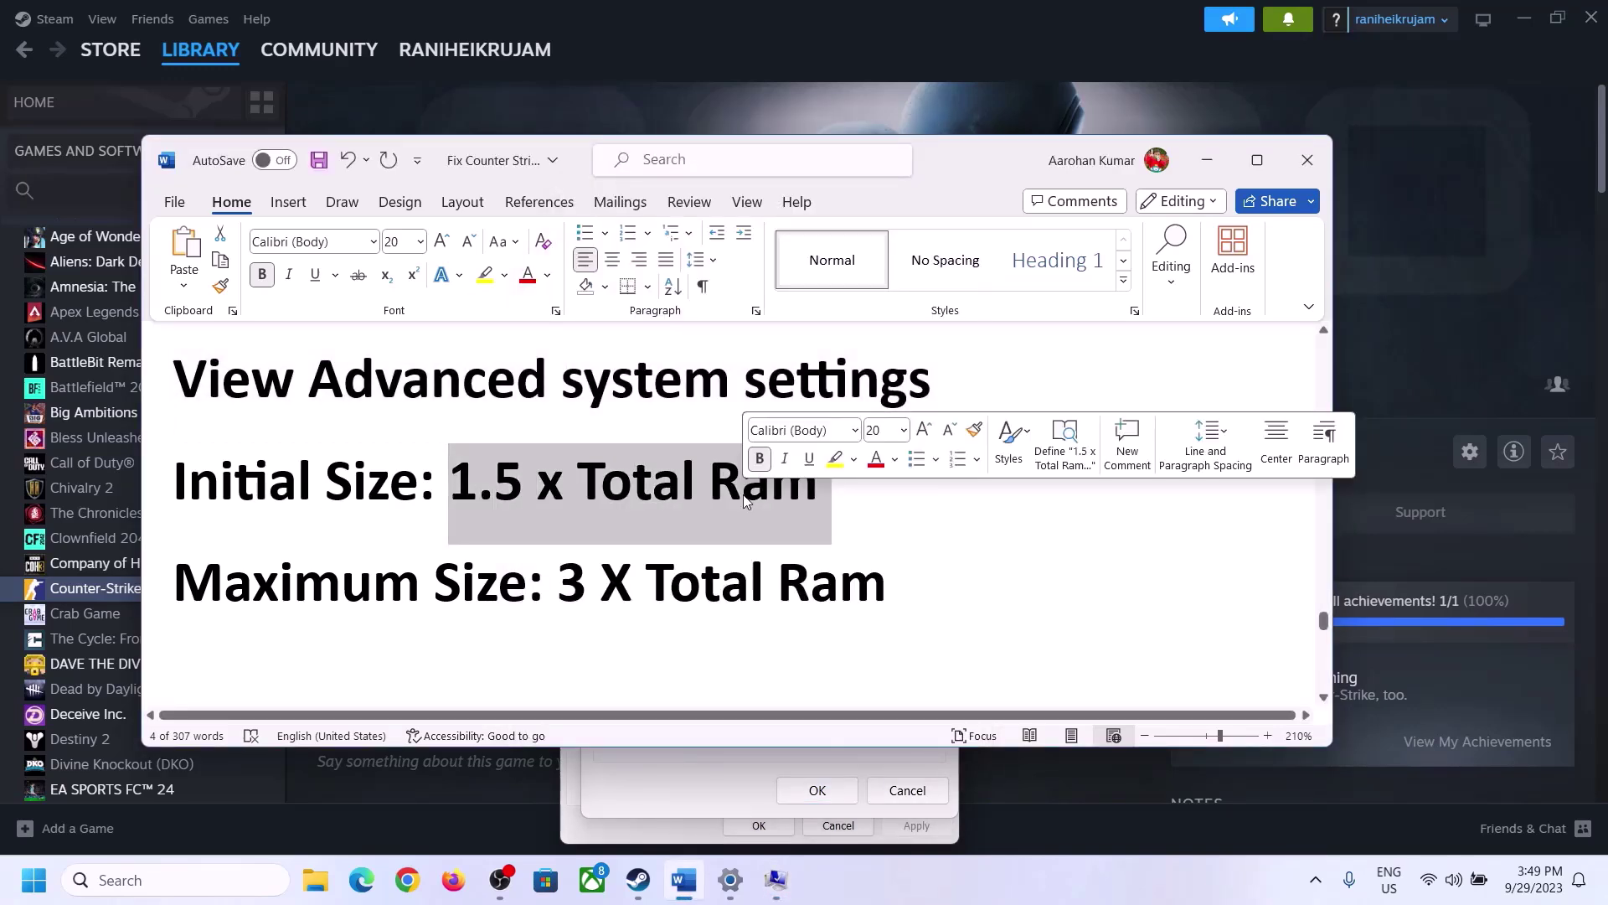
click(731, 880)
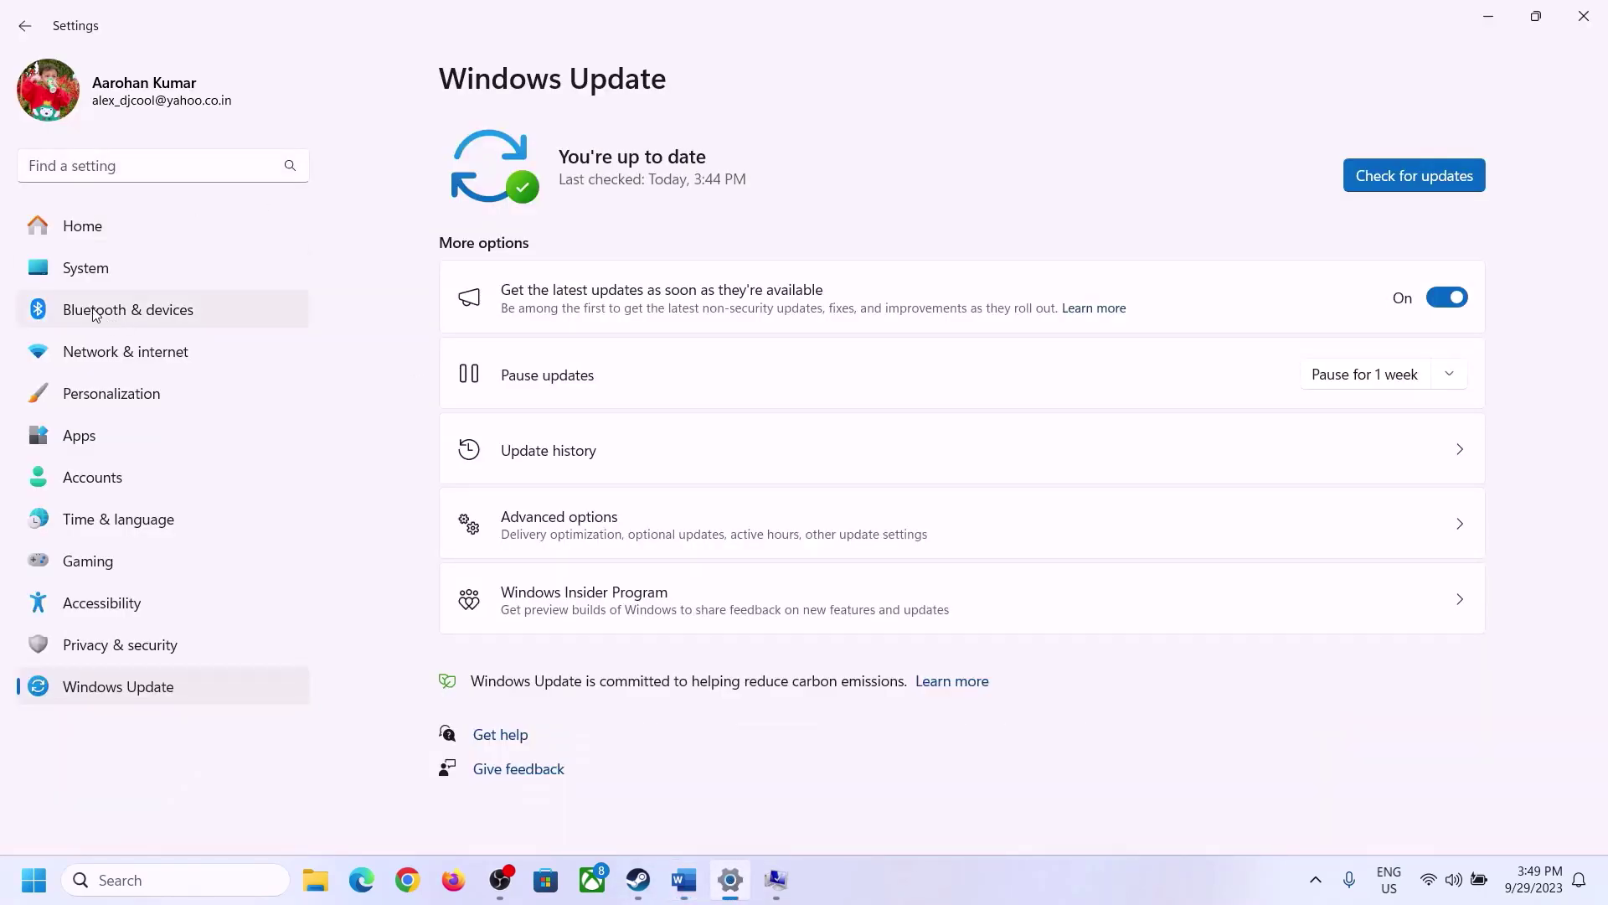
click(87, 268)
scroll(591, 617, down, 5)
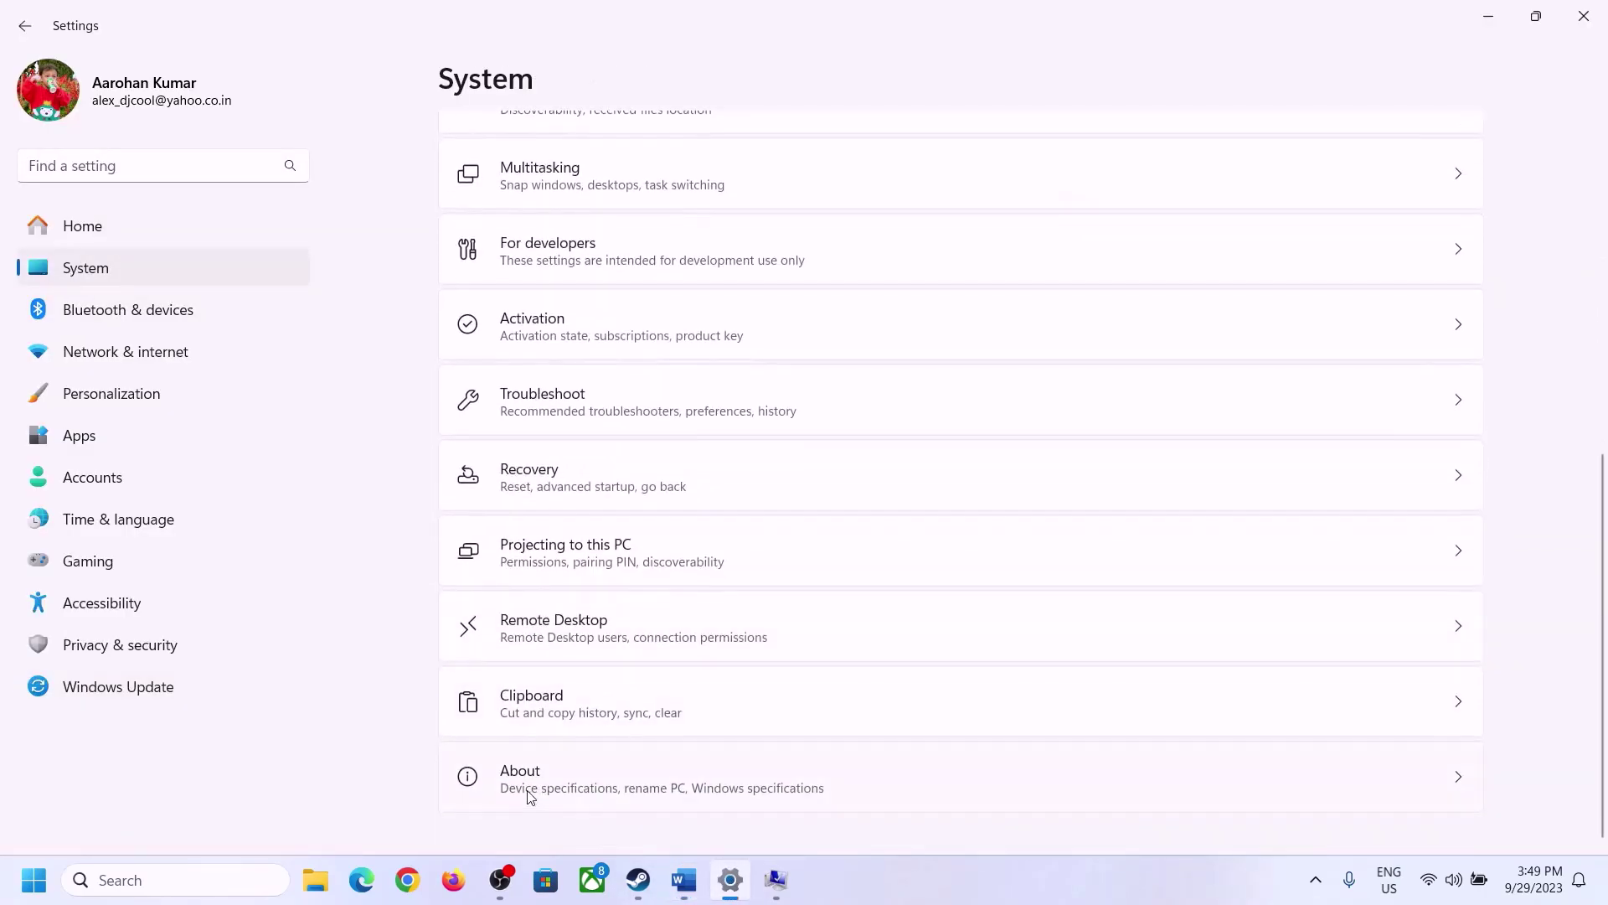
click(528, 791)
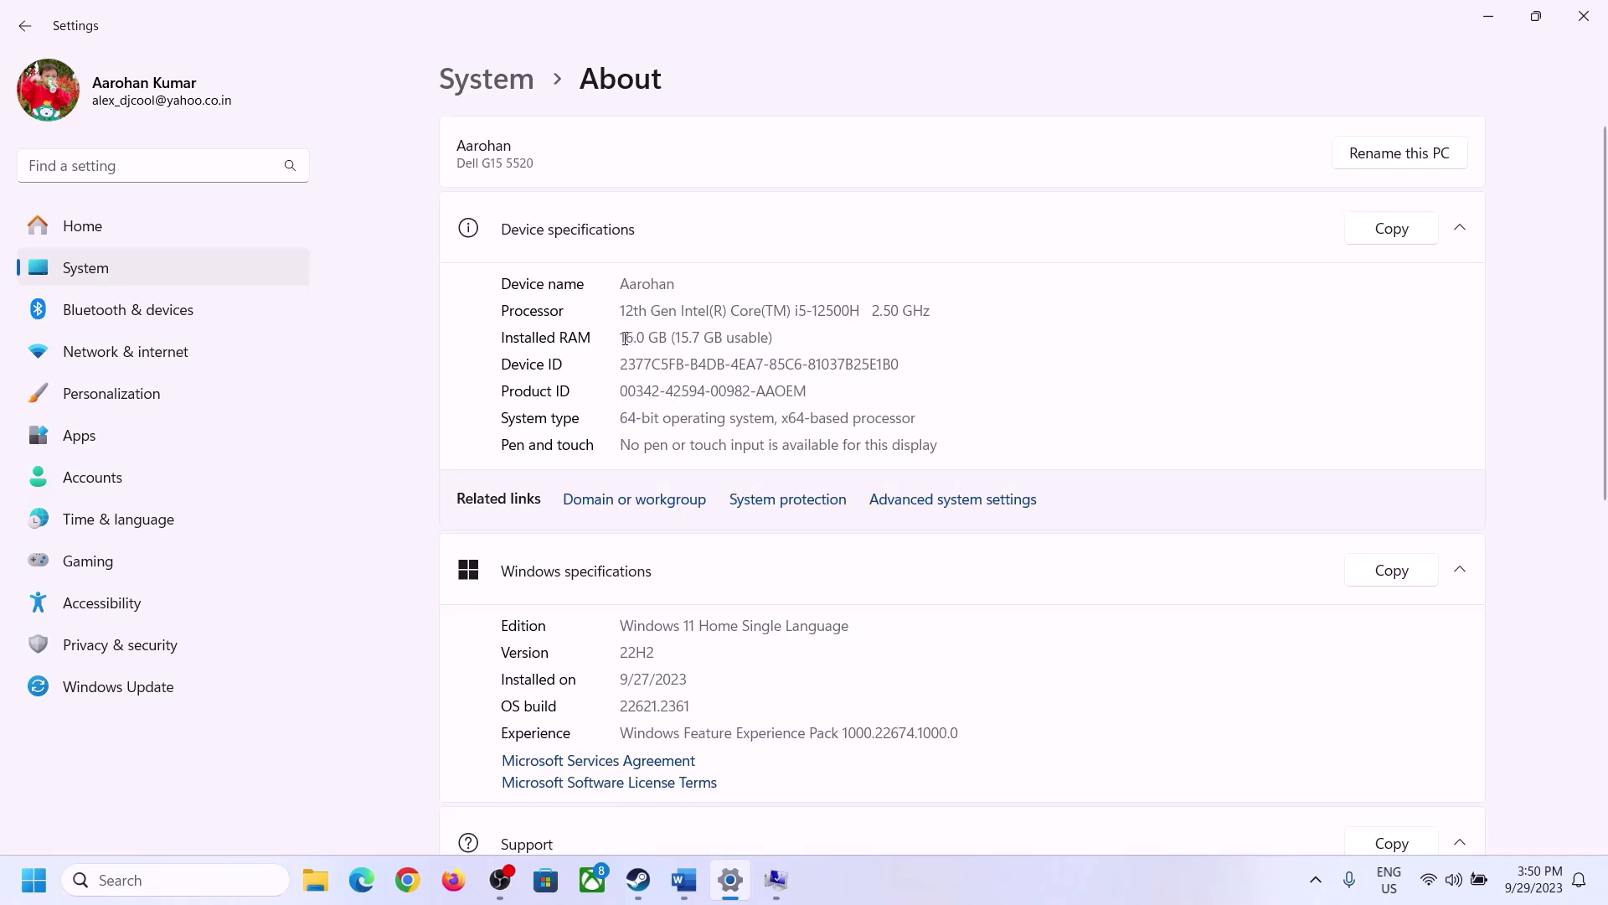
drag(637, 336, 612, 336)
click(646, 340)
drag(640, 335, 615, 328)
click(776, 879)
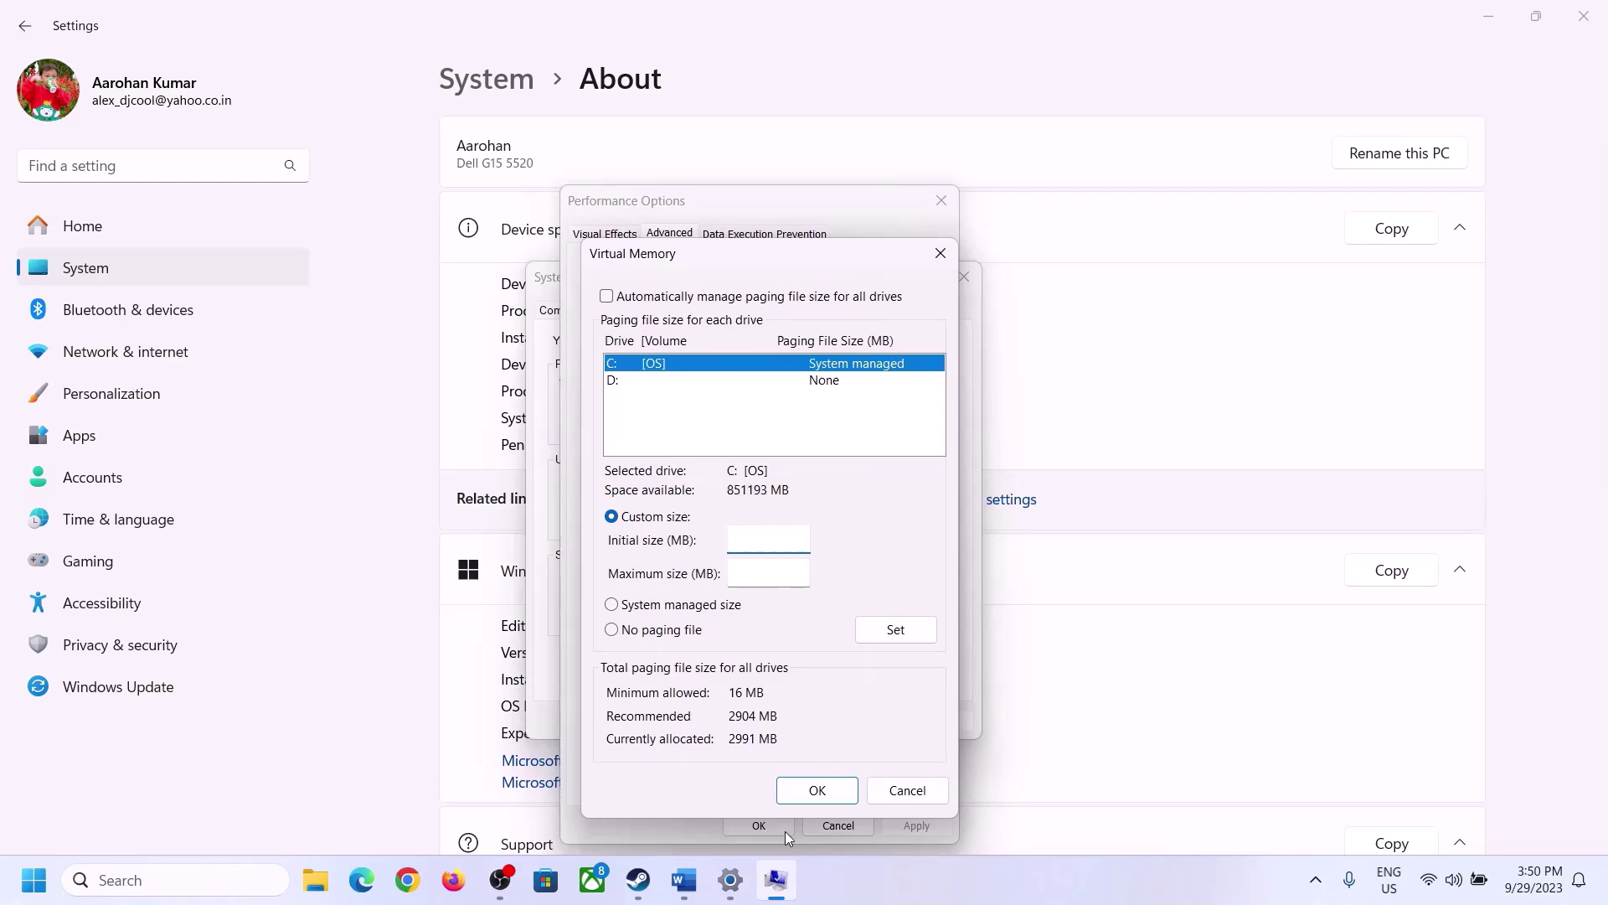
mouse_move(730, 880)
mouse_move(725, 773)
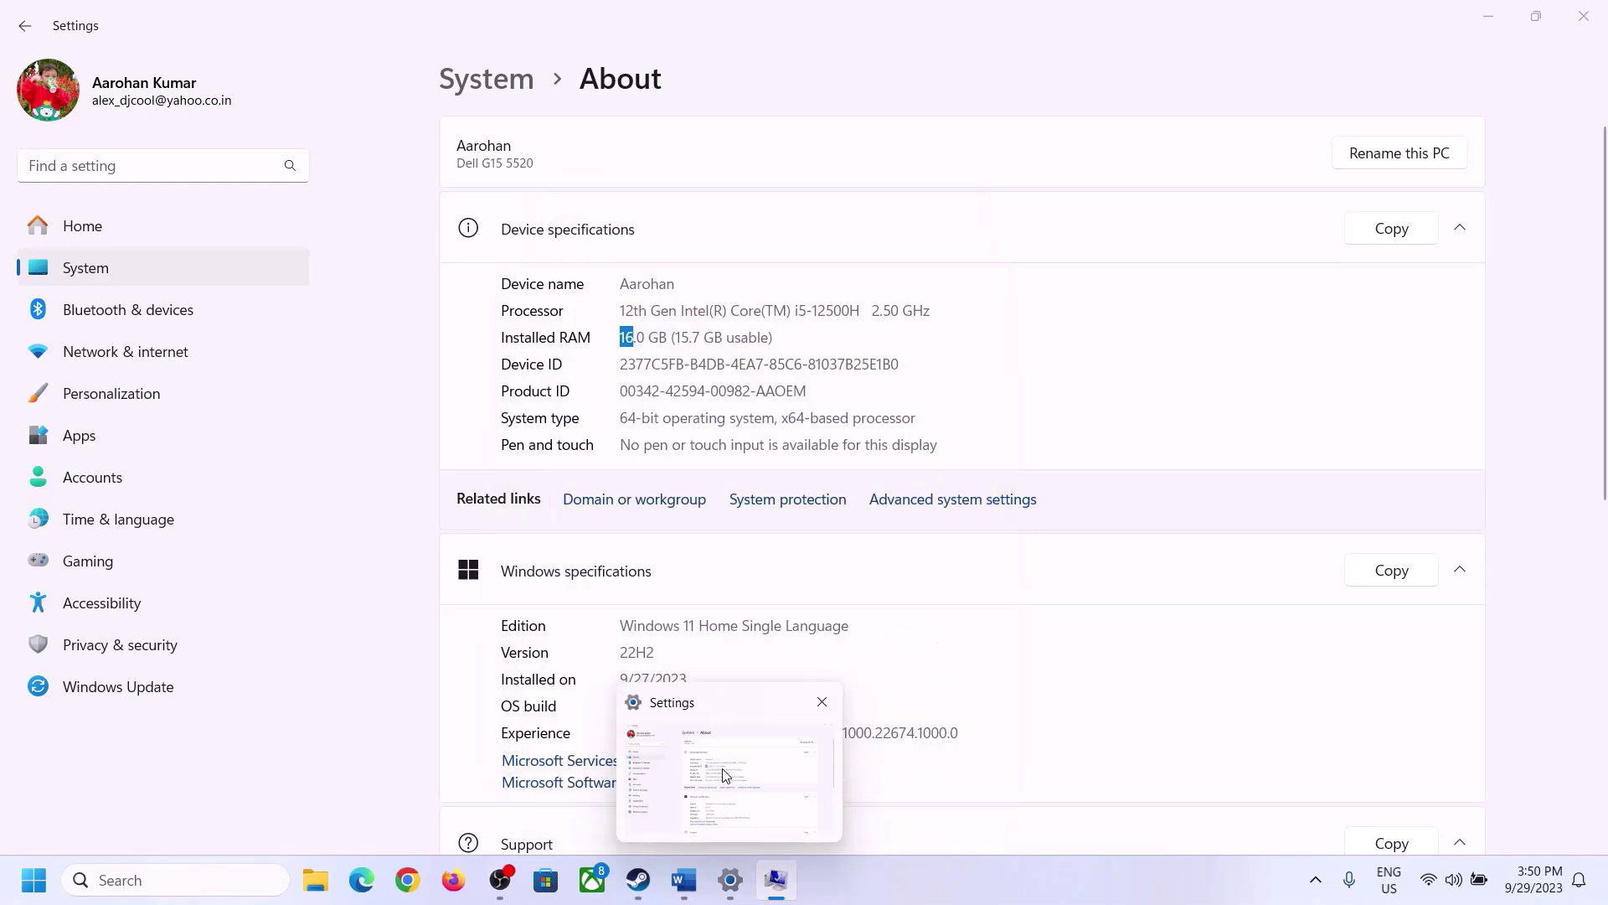
Launch Calculator with the Run command "calc" and arrange it beside the document's size formulas.
key(super+r)
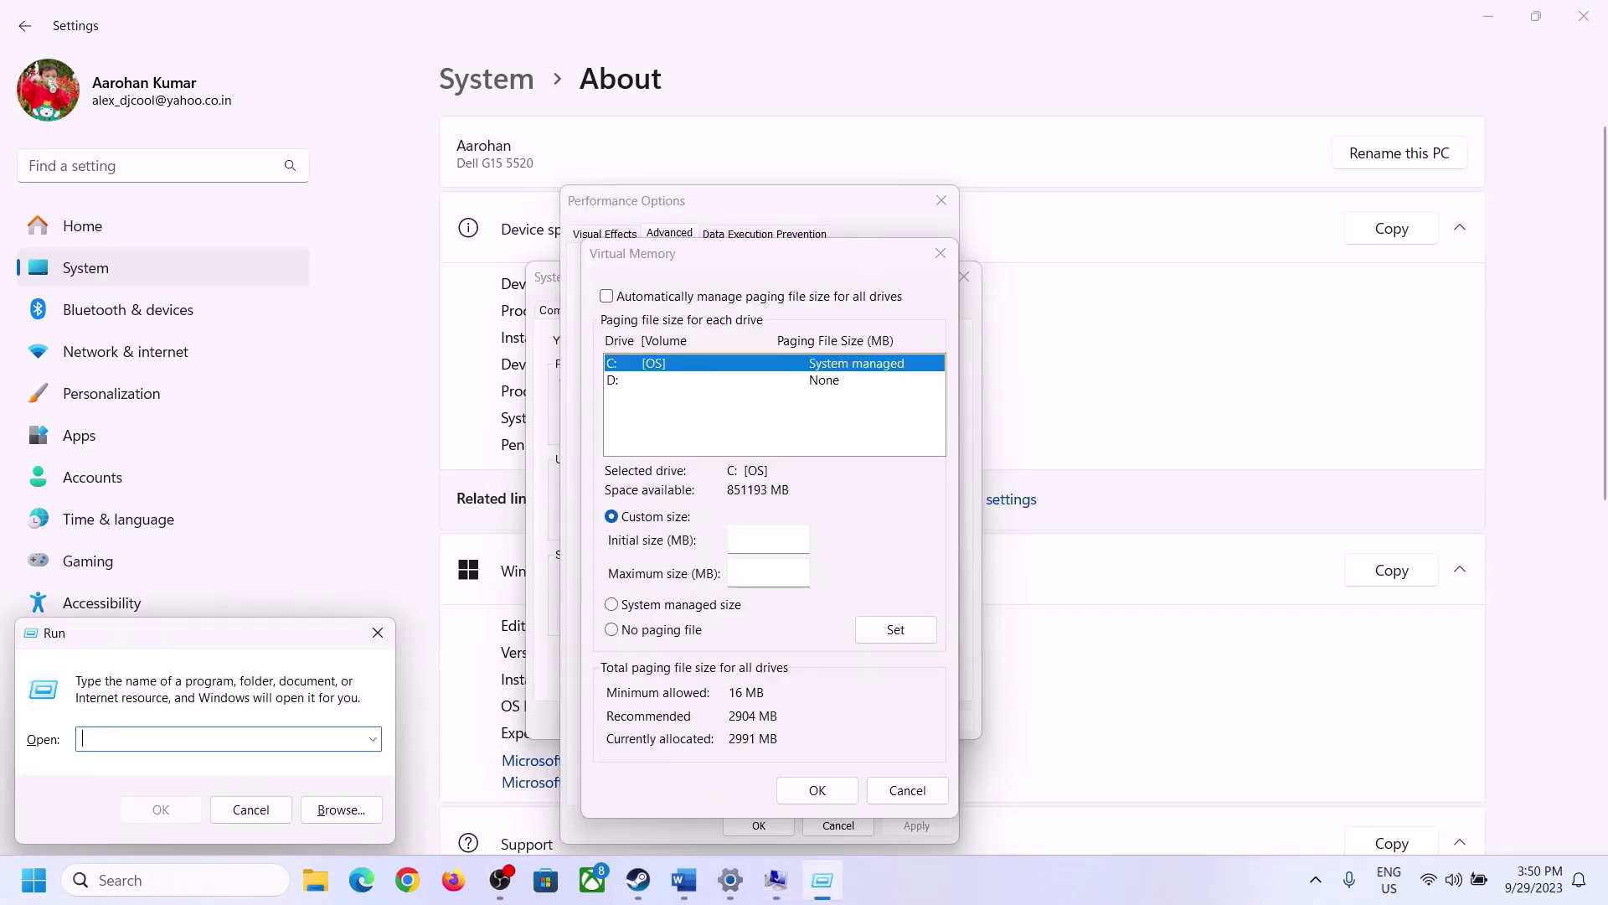
text(calc)
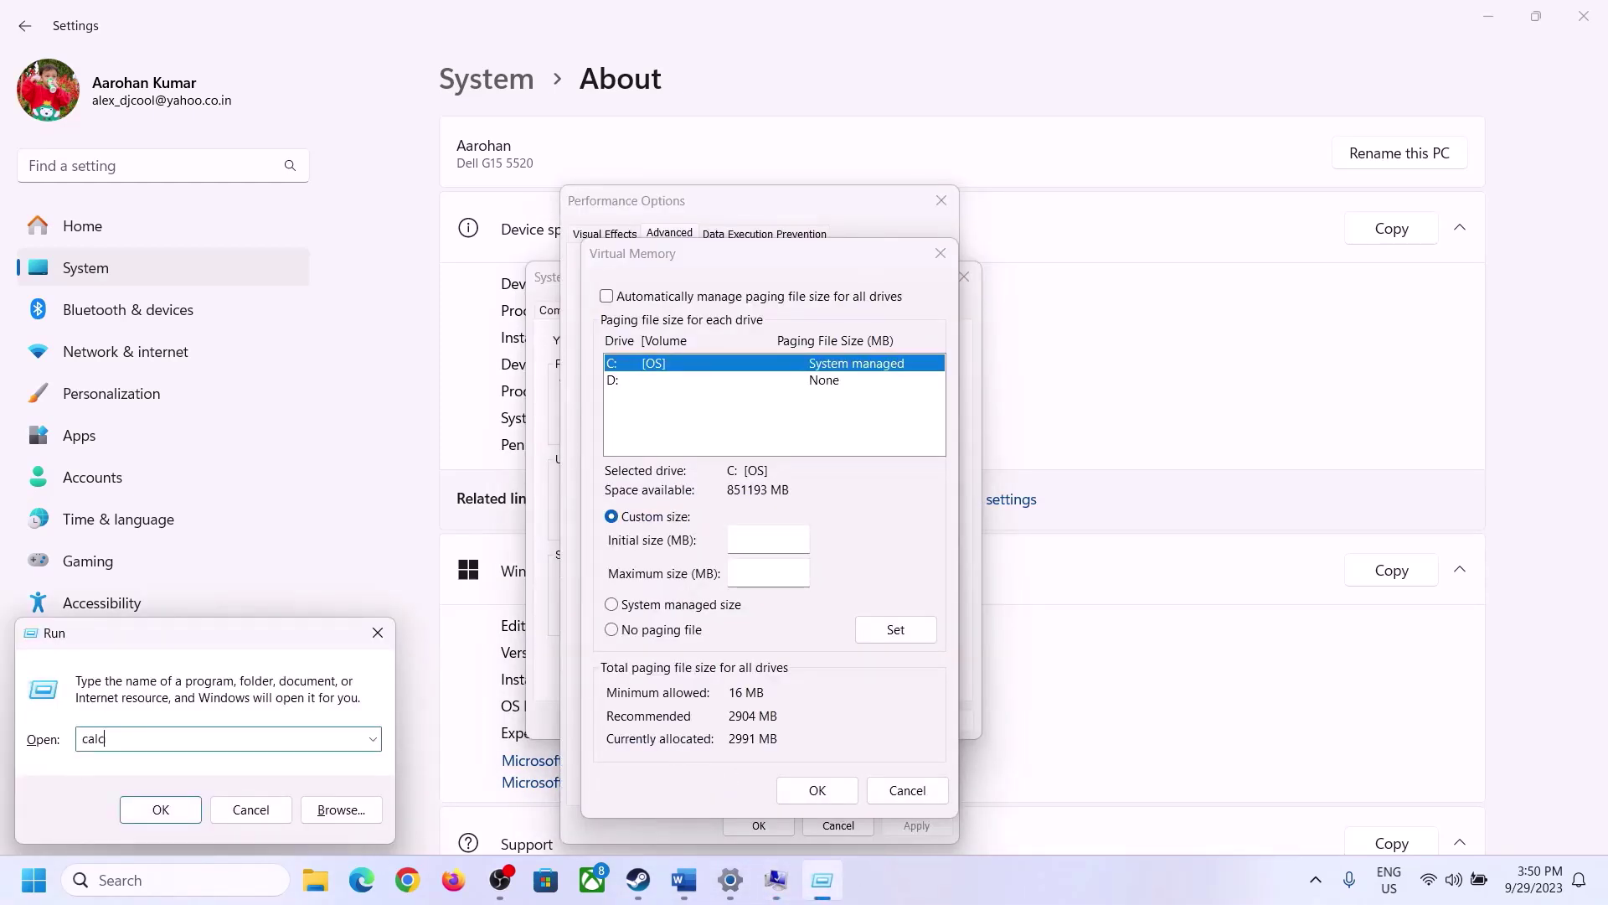
click(152, 809)
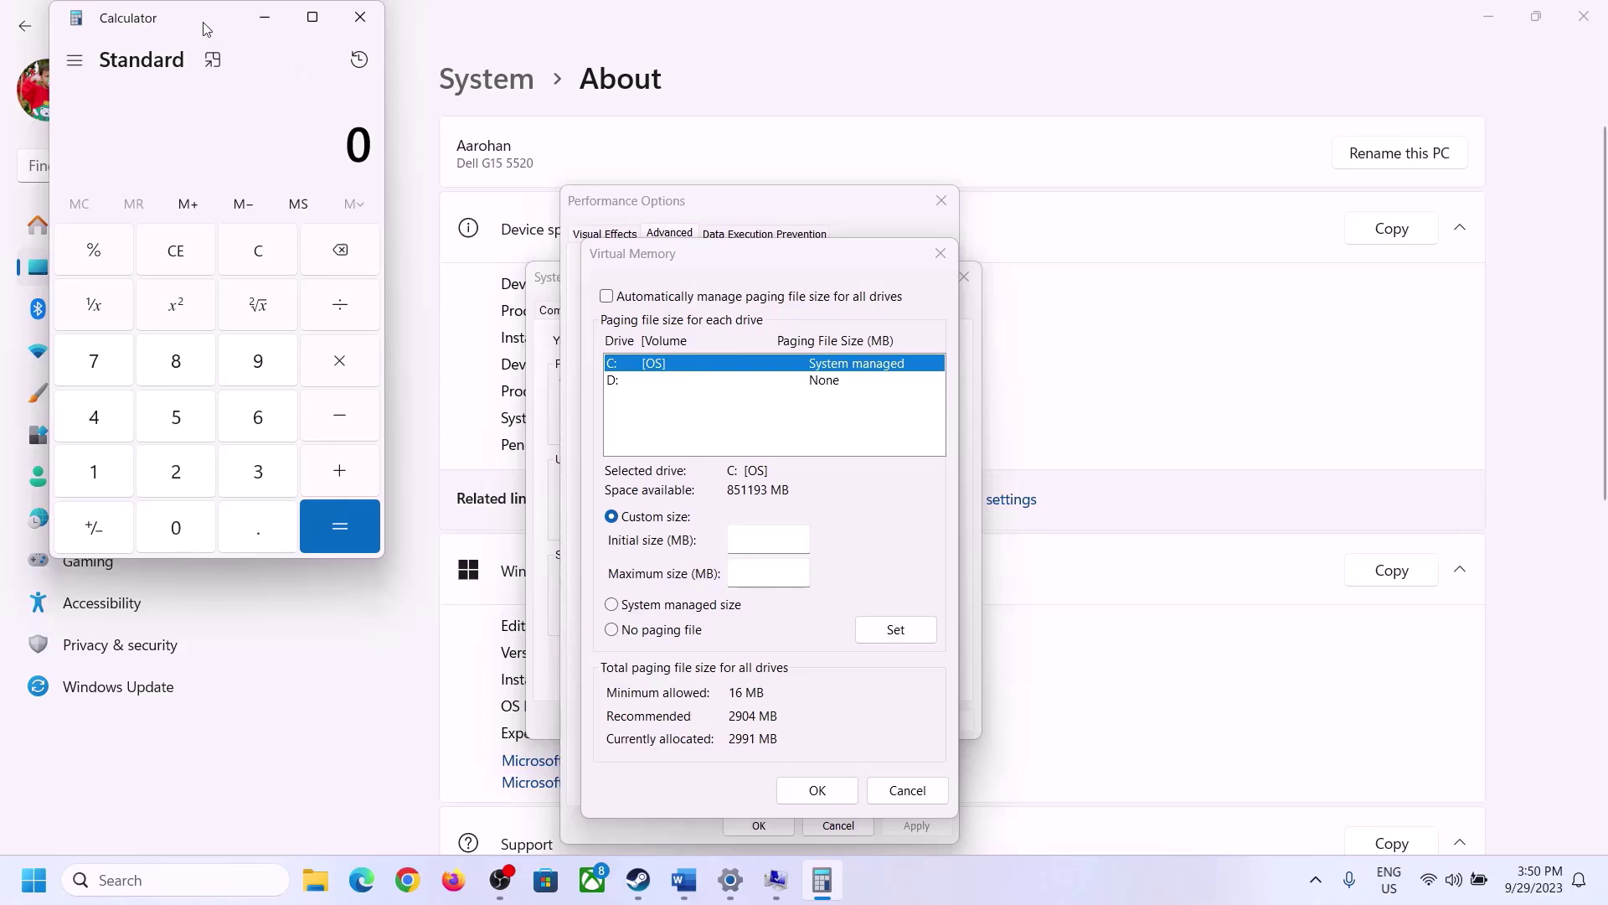
drag(202, 29, 1176, 276)
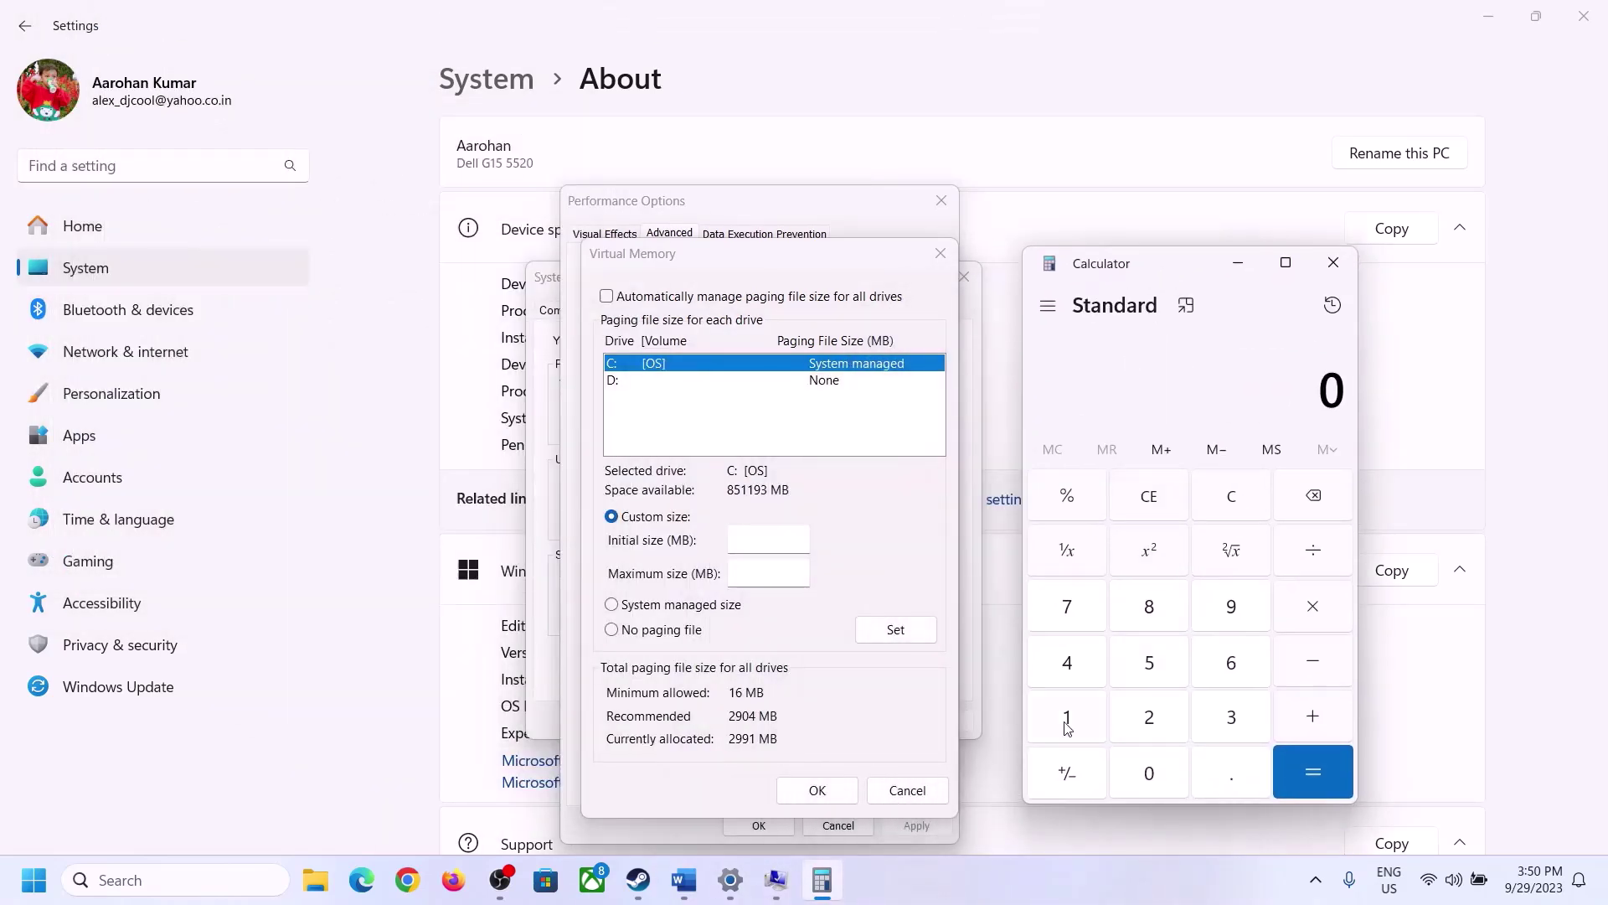
click(685, 880)
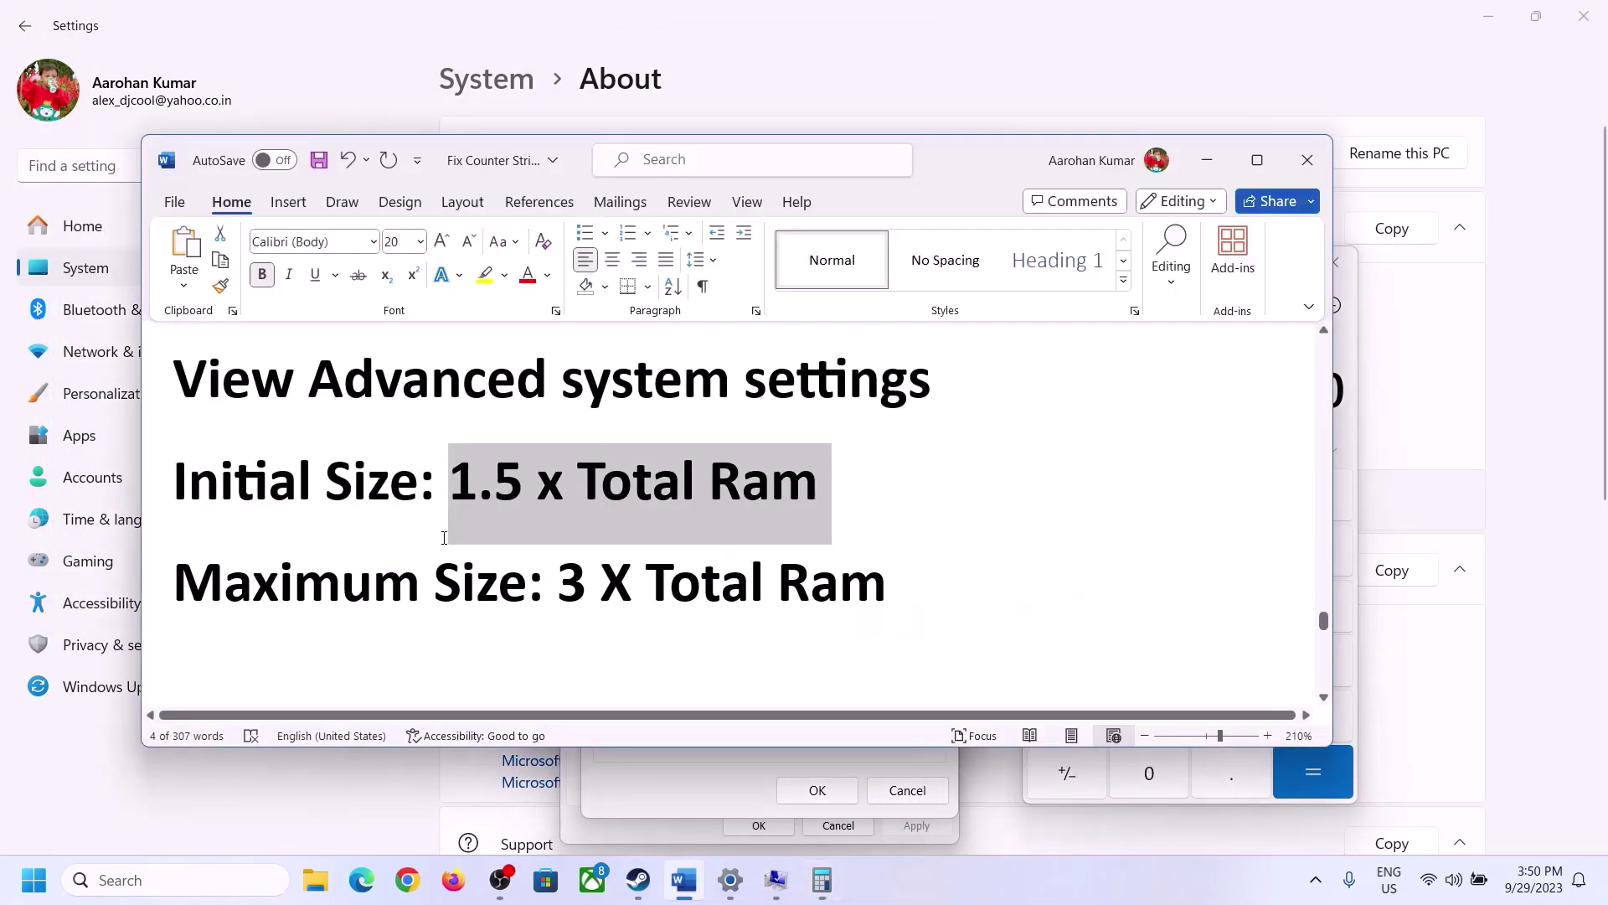
click(830, 886)
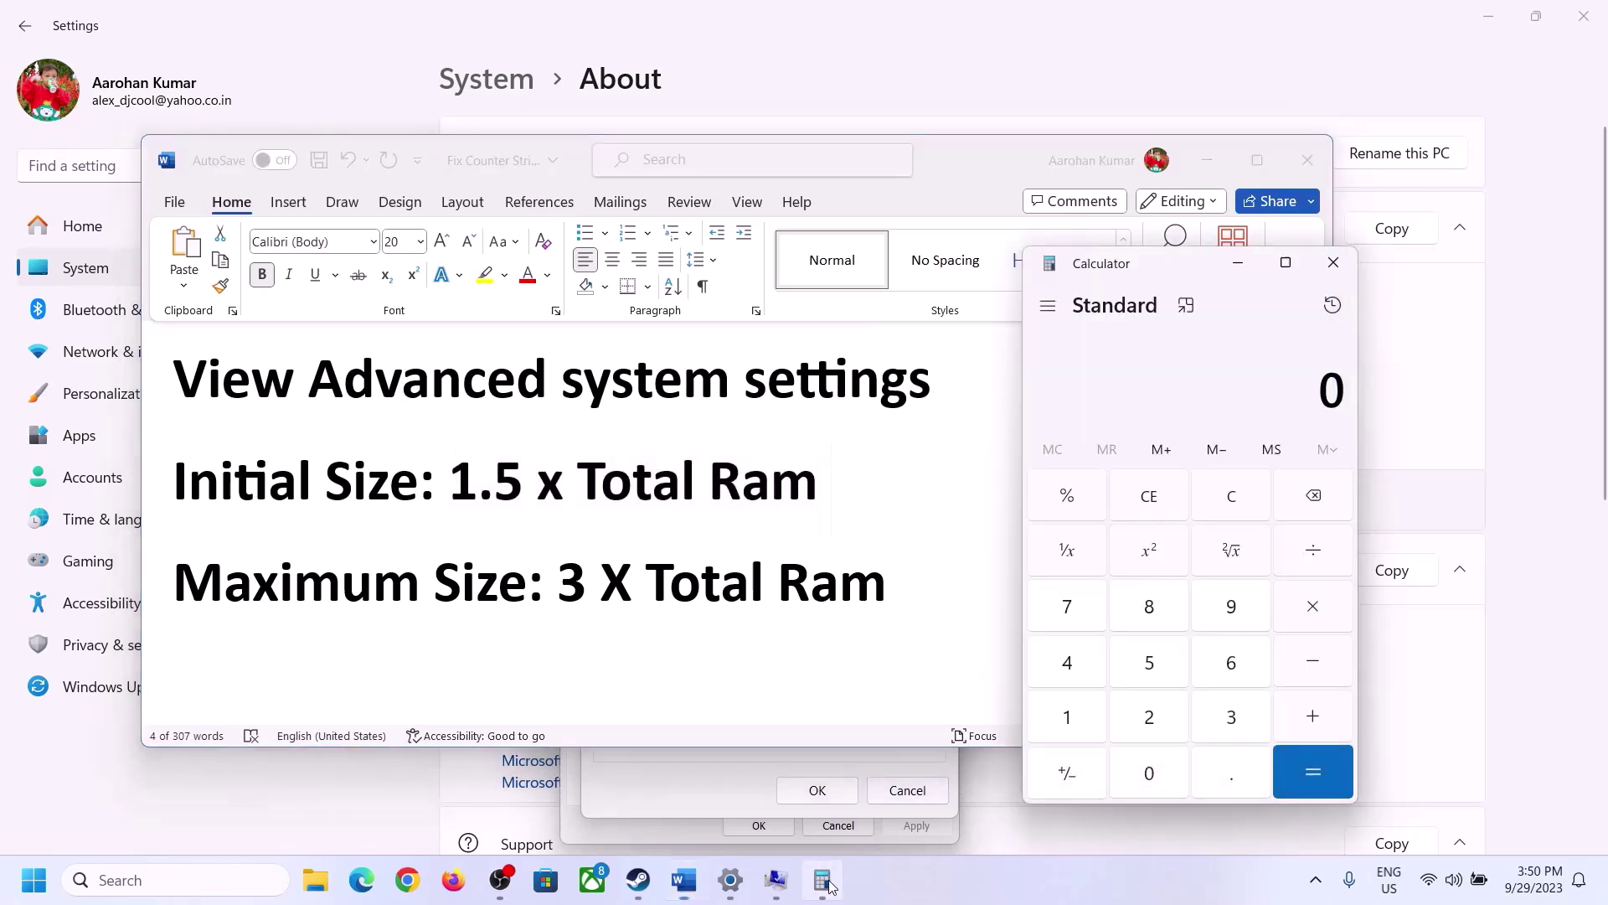
click(1069, 721)
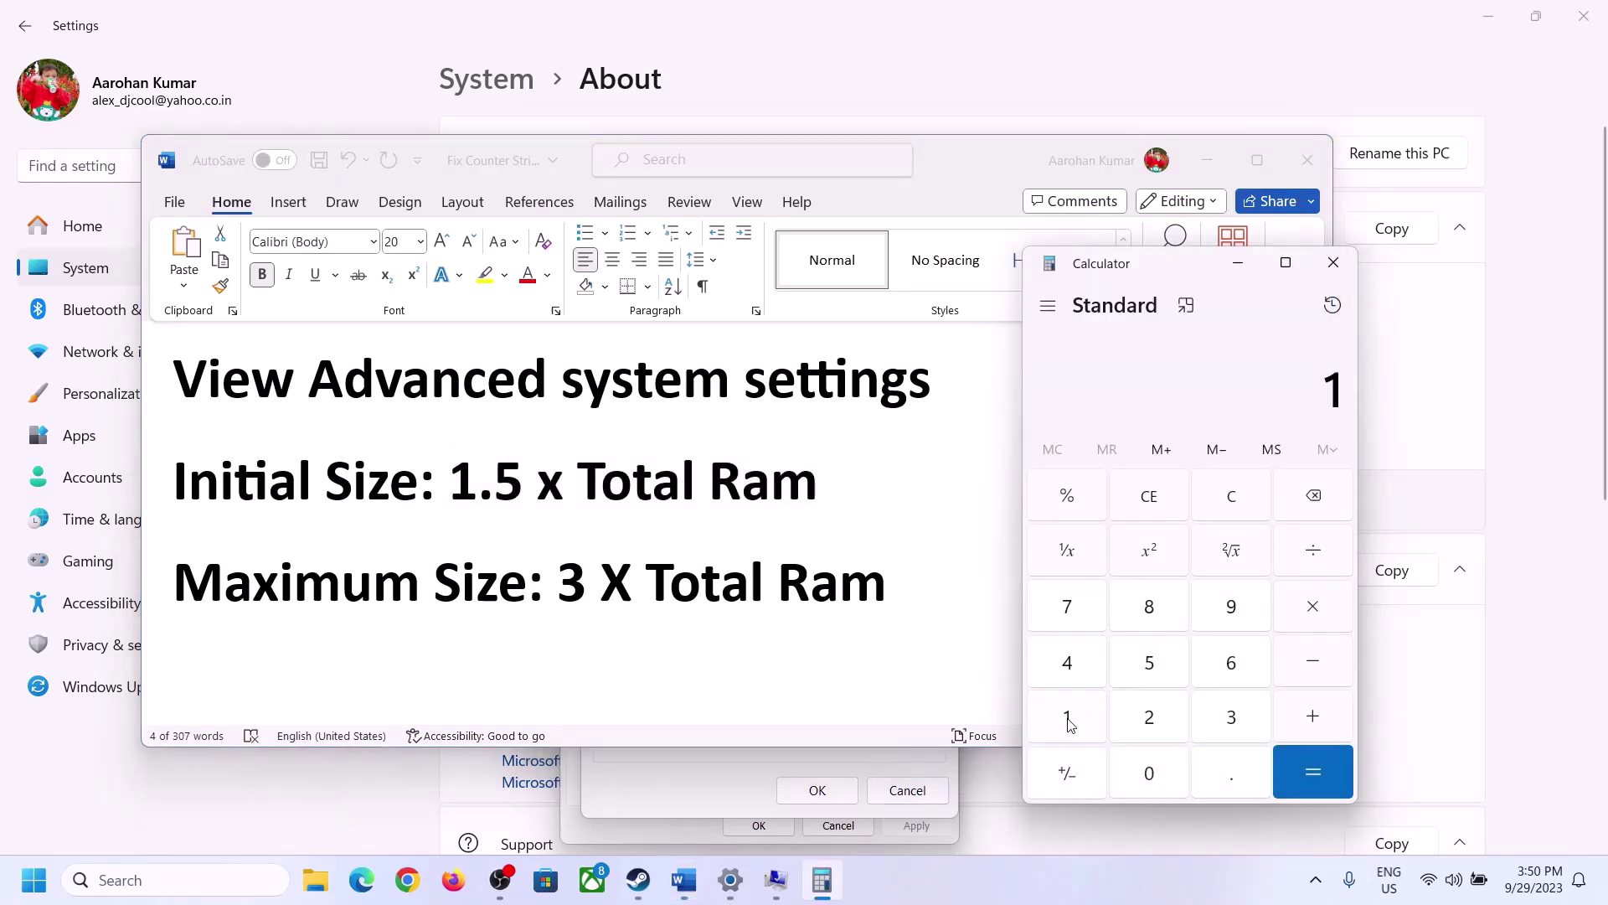
click(1225, 676)
click(1234, 513)
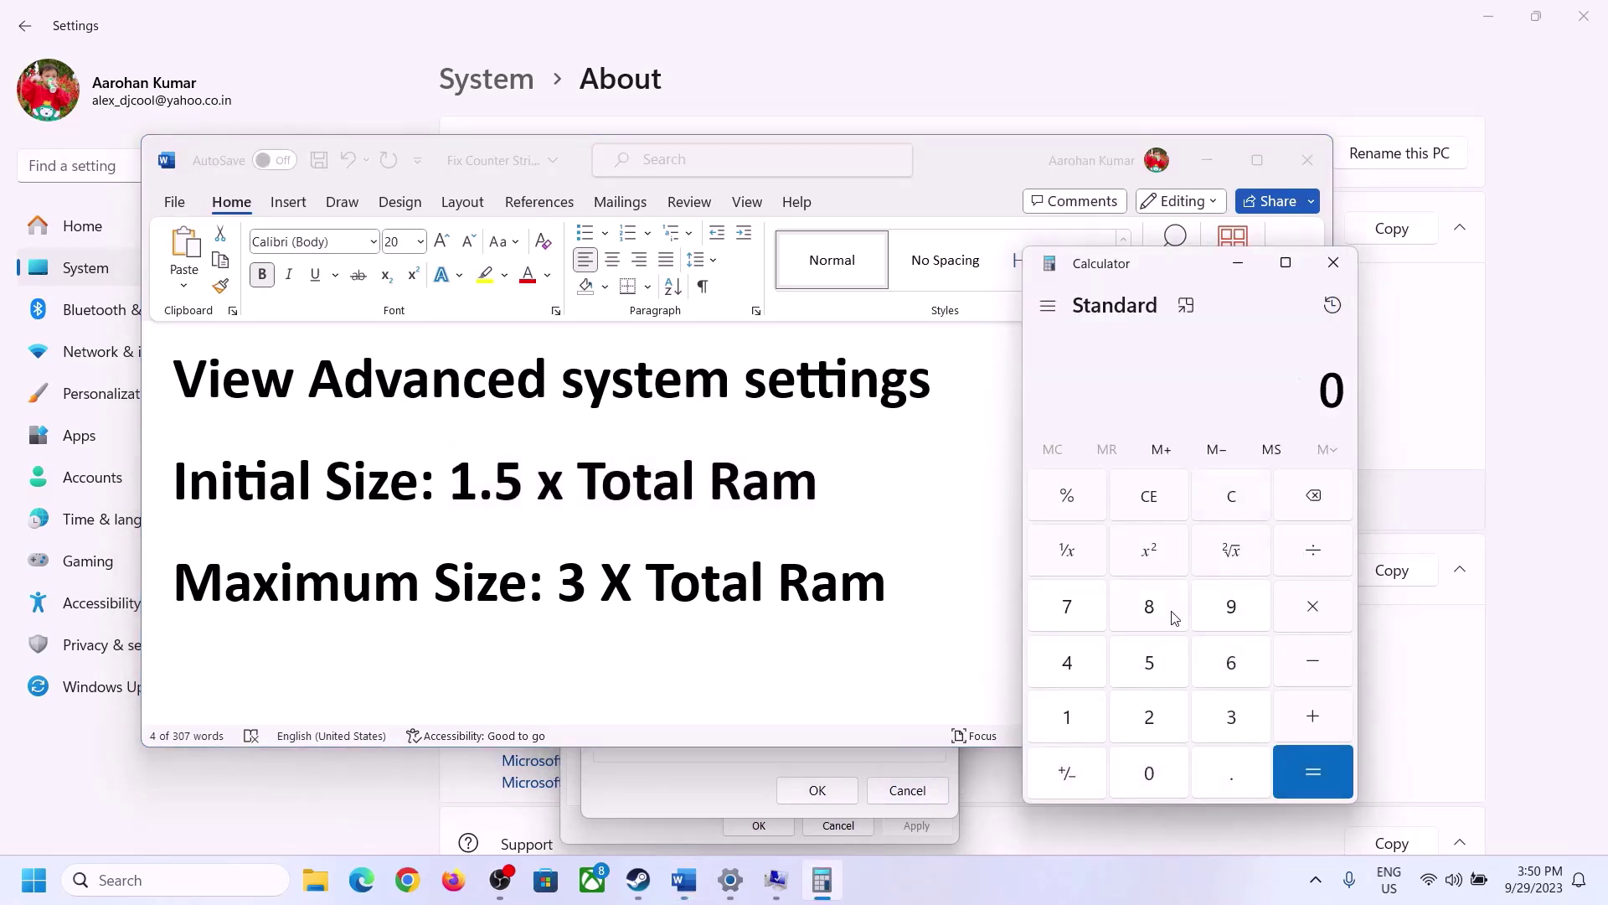
Convert the installed RAM to megabytes in Calculator by multiplying 16 by 1024.
click(1080, 718)
click(1205, 670)
click(1313, 618)
click(1066, 726)
click(1148, 771)
click(1153, 722)
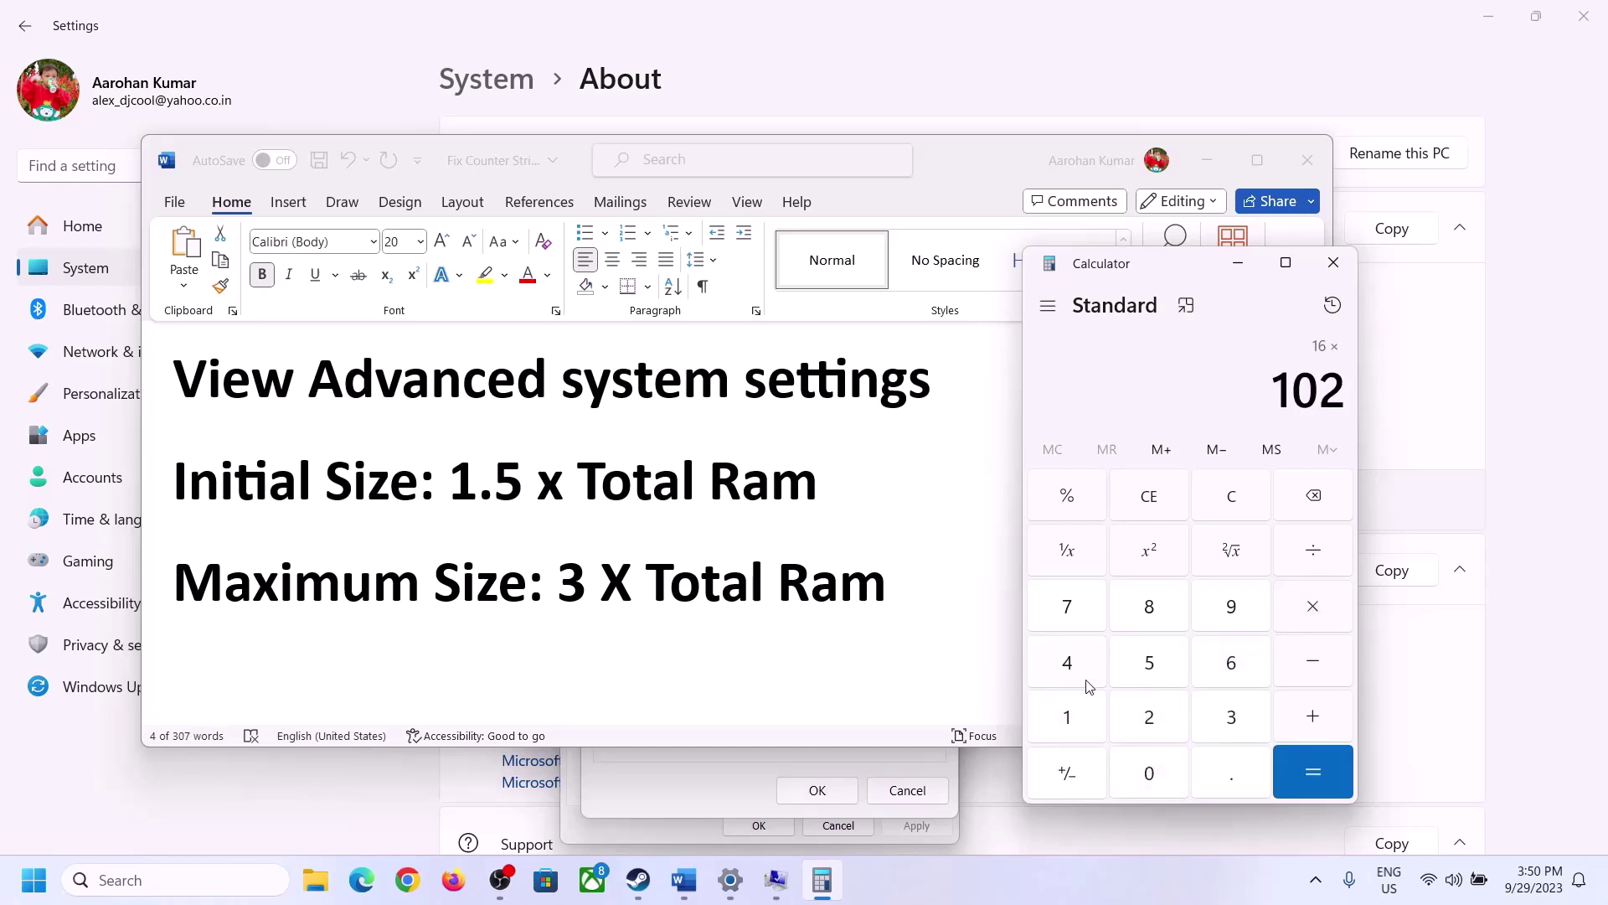
click(1080, 677)
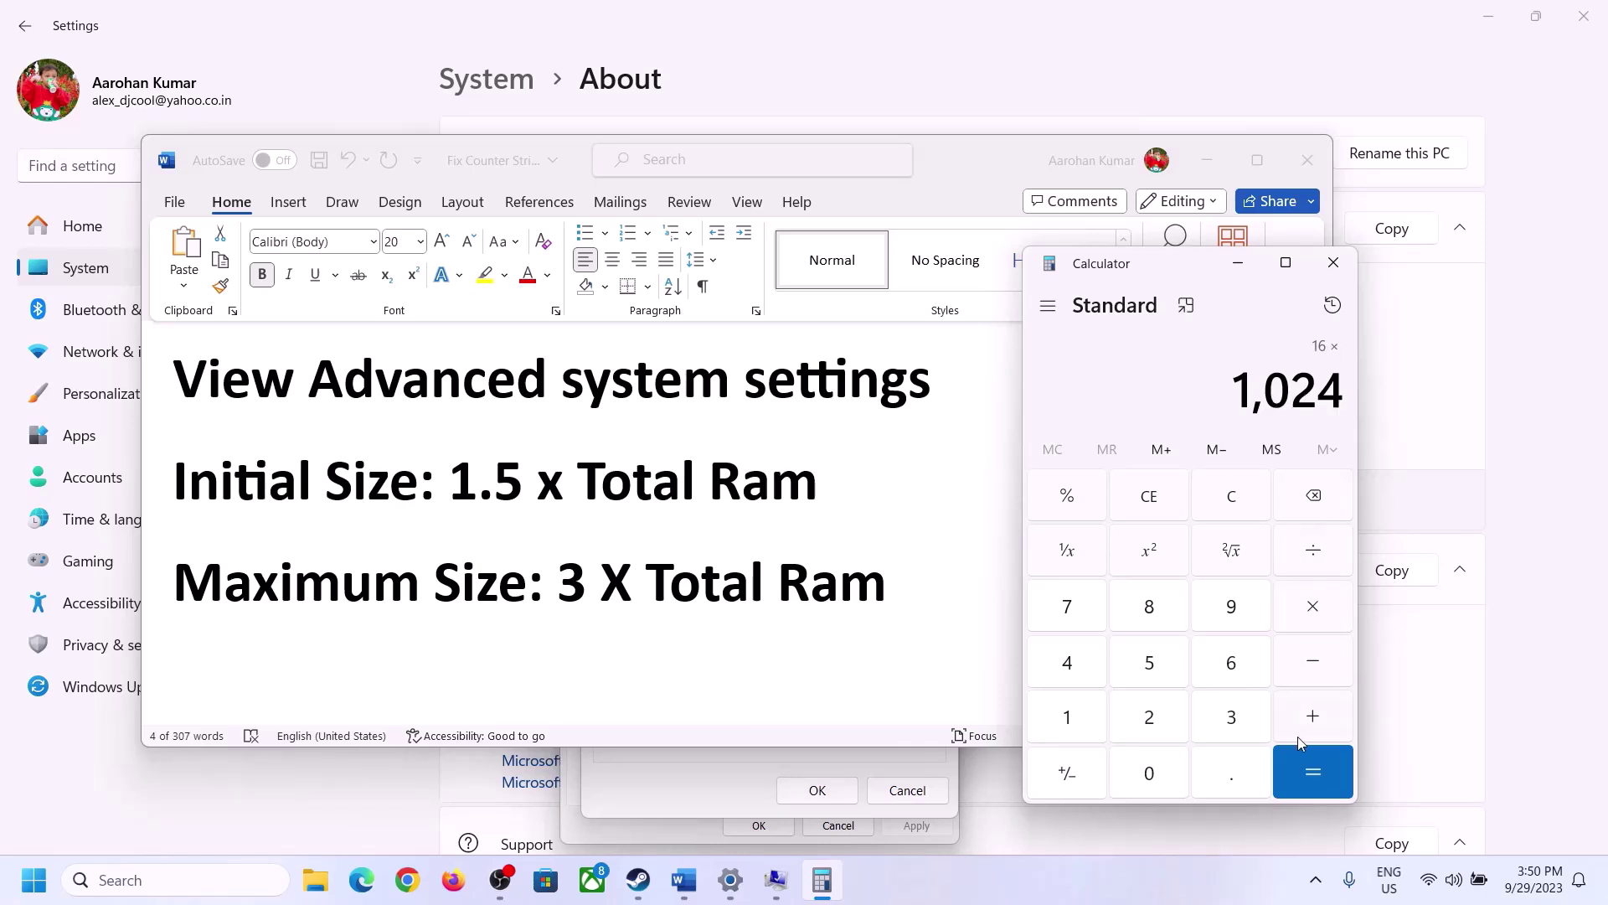
click(1312, 775)
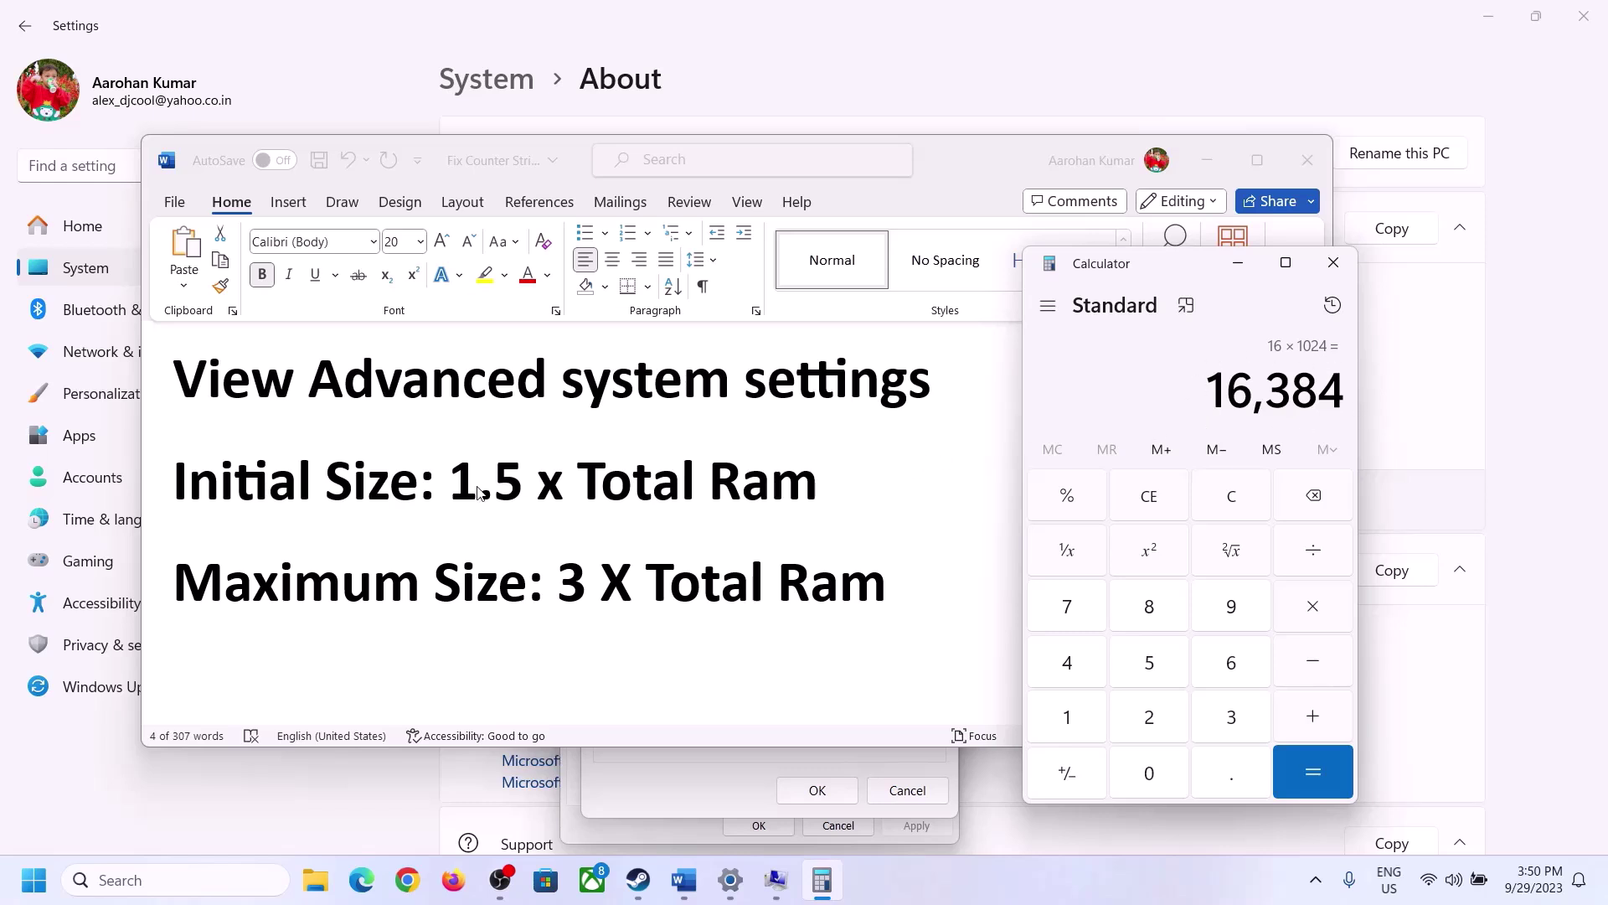
Multiply the RAM in megabytes by 1.5 to calculate the initial paging file size.
click(1318, 614)
click(1094, 722)
click(1224, 783)
click(1149, 663)
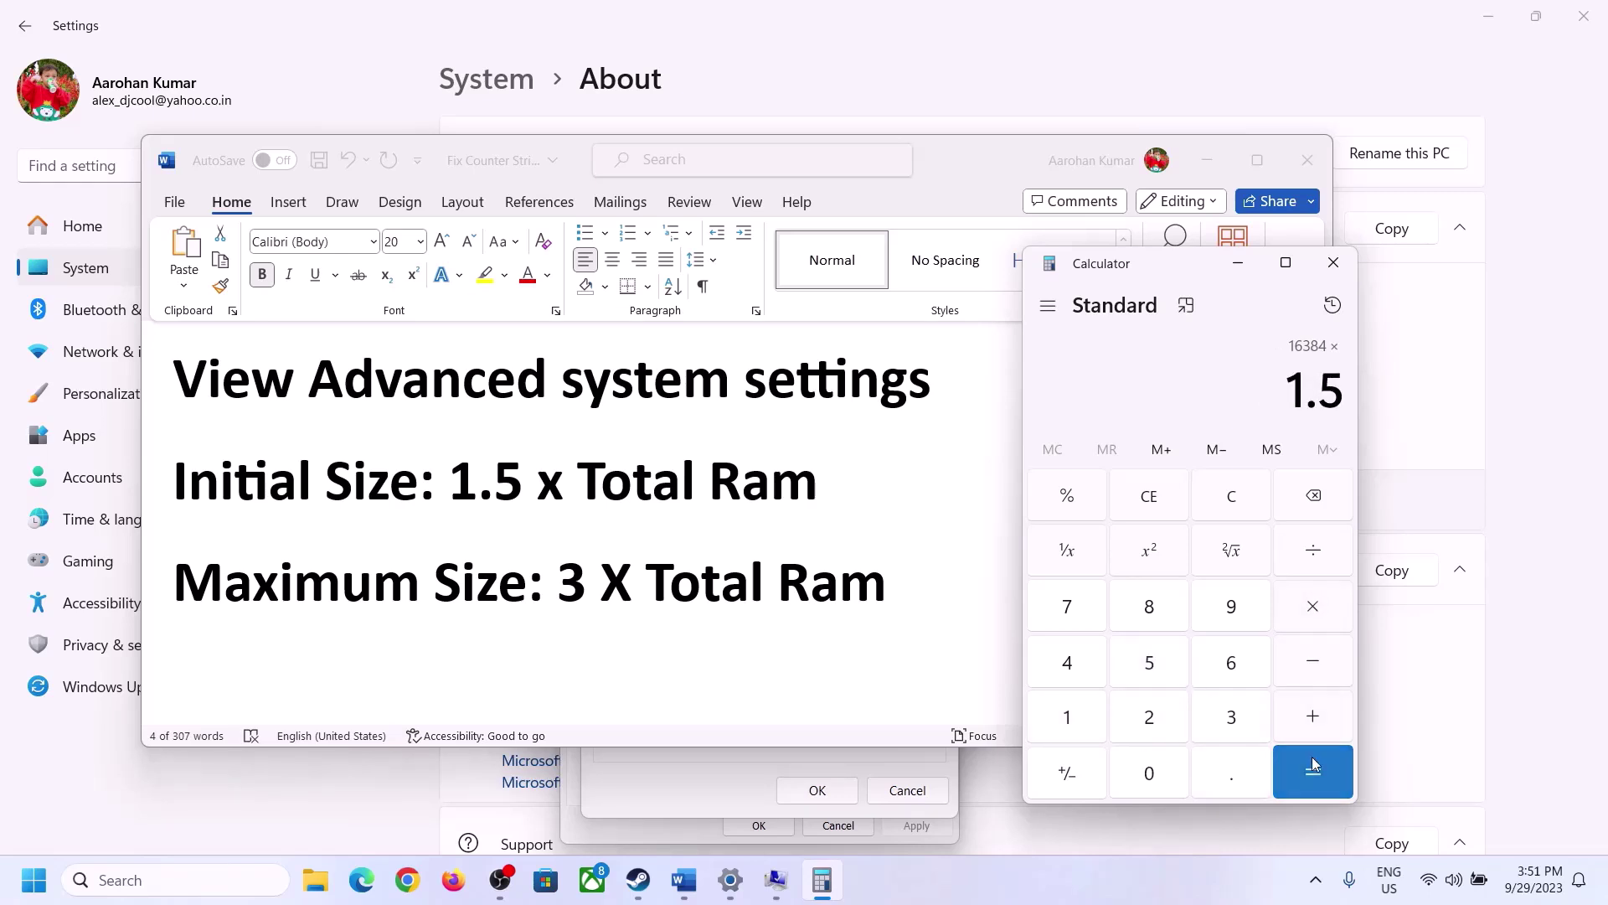
click(1310, 761)
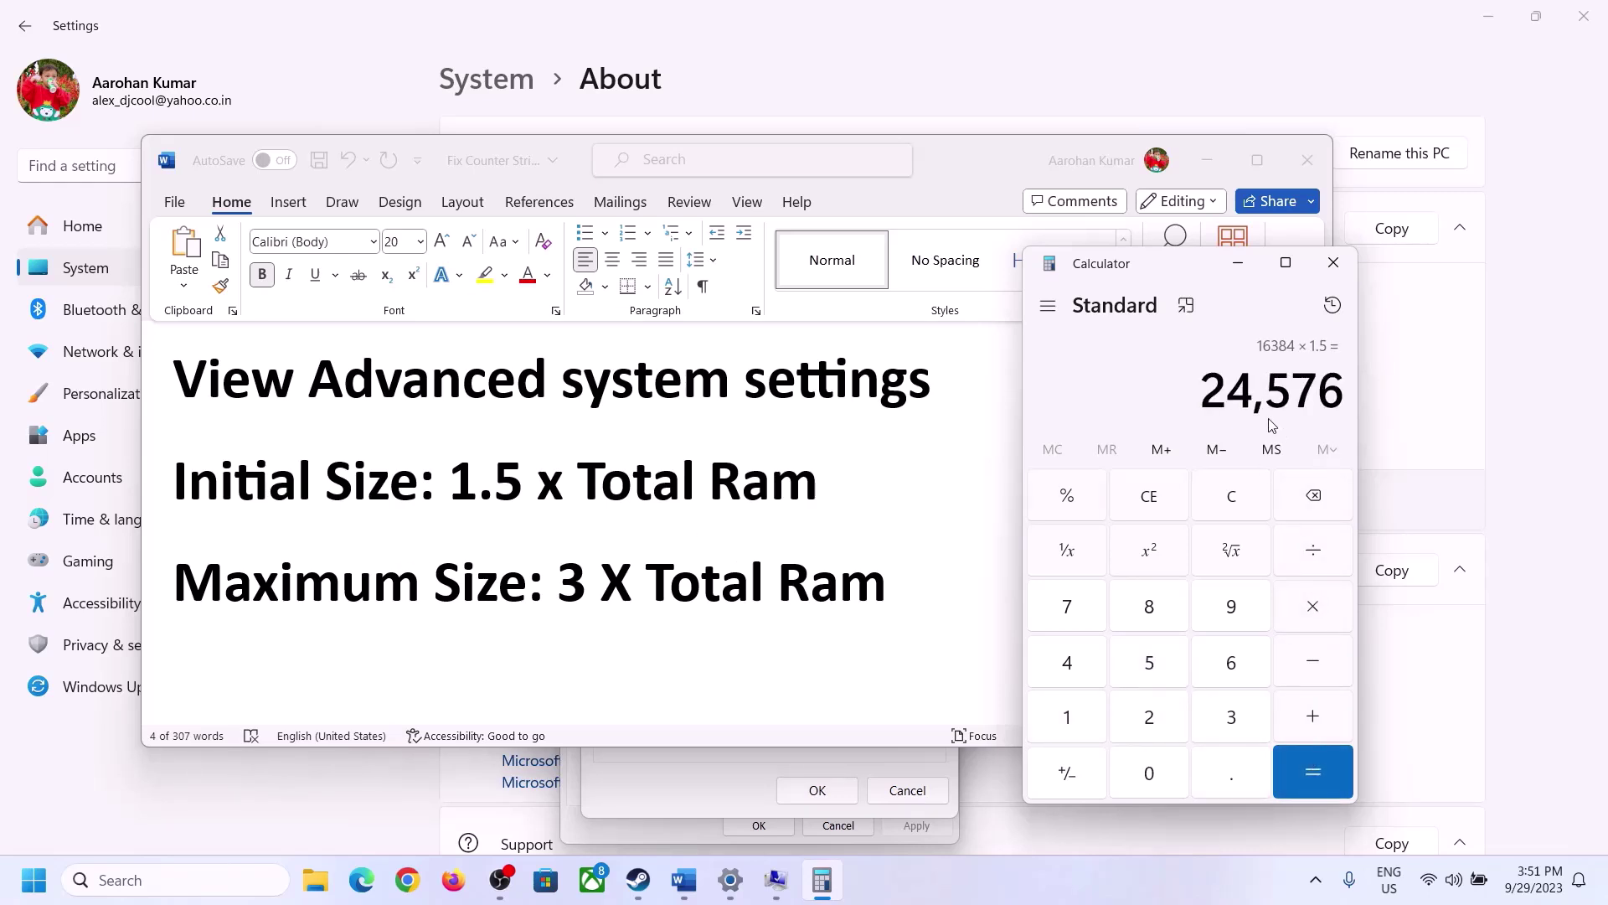
Set the initial size of drive C:'s custom paging file to 24576 MB in the Virtual Memory dialog.
click(711, 781)
click(760, 540)
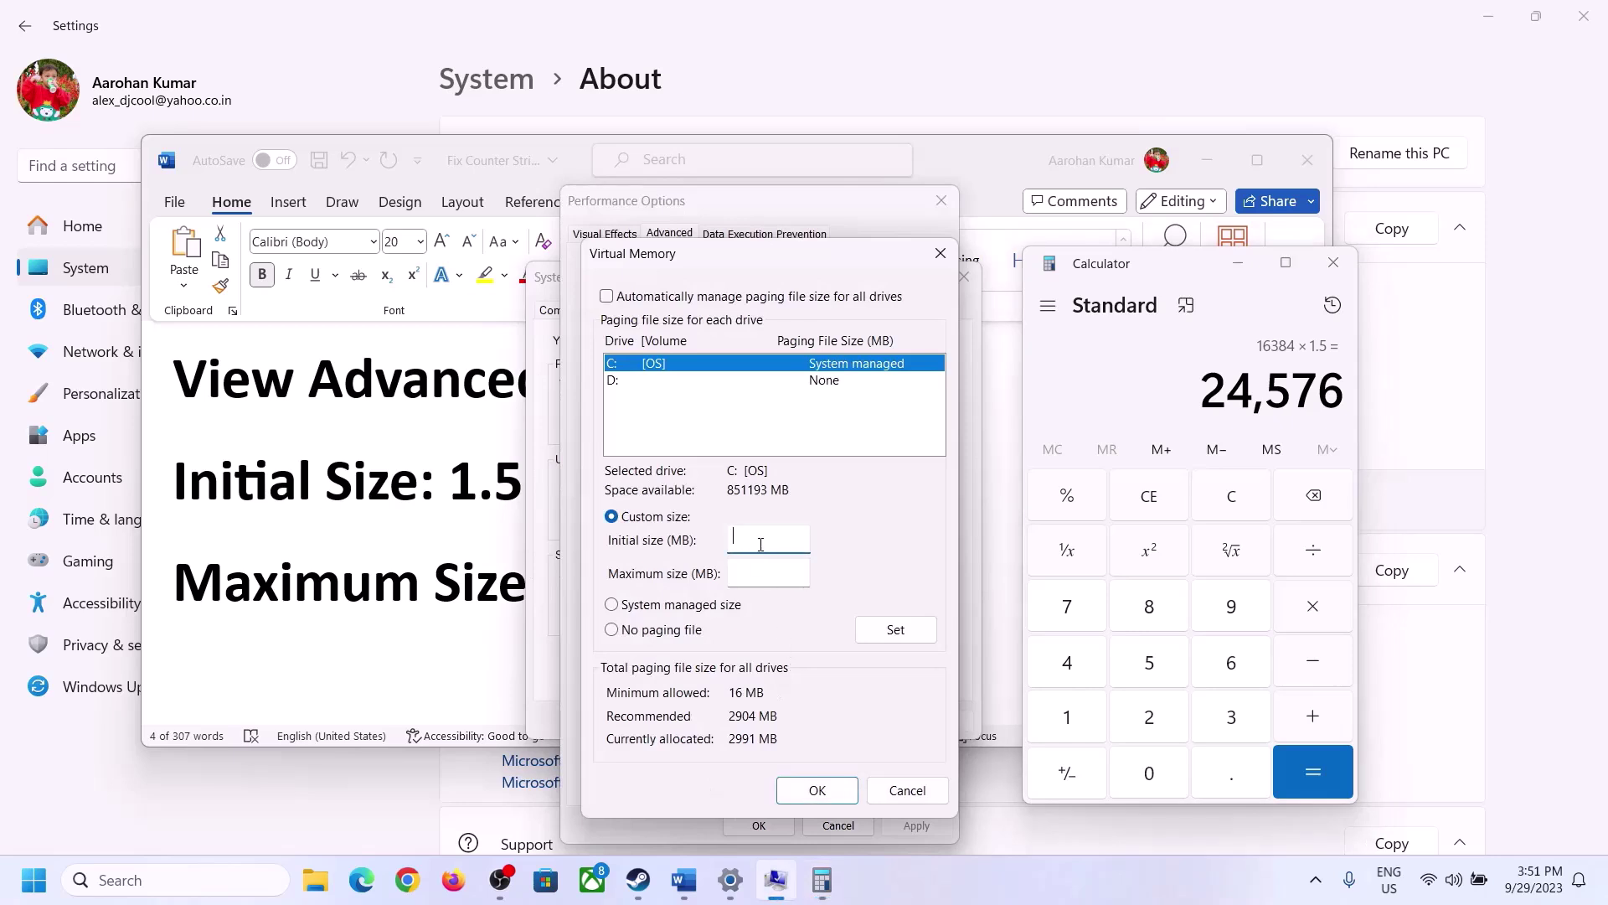
text(24576)
Clear Calculator and convert the installed RAM to megabytes again by multiplying 16 by 1024.
click(801, 569)
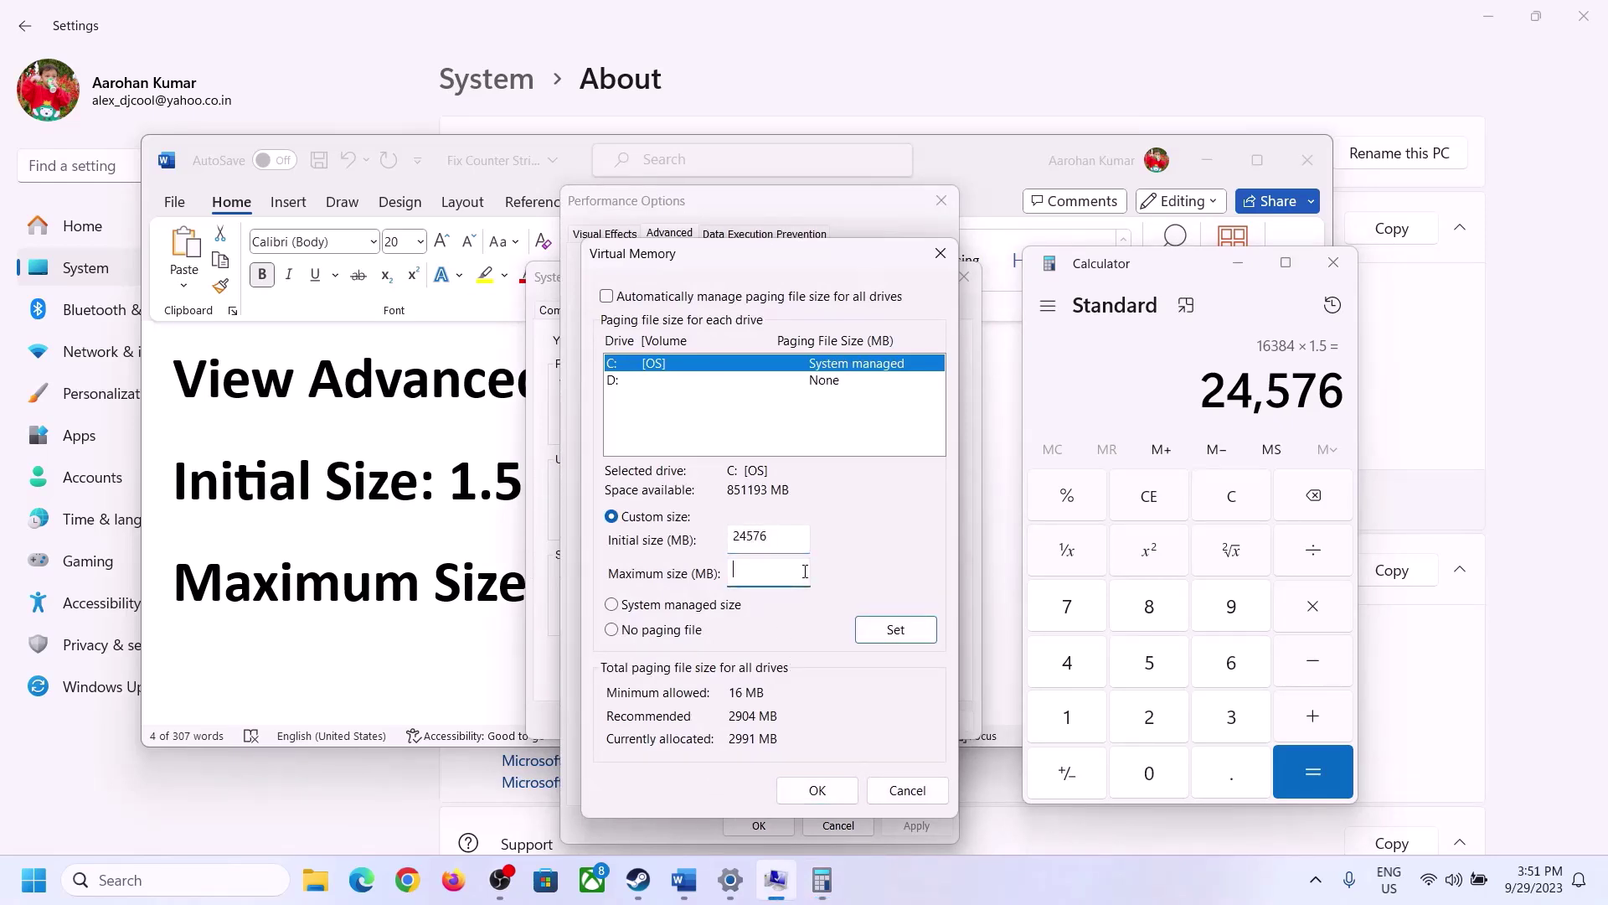
key(alt+Tab)
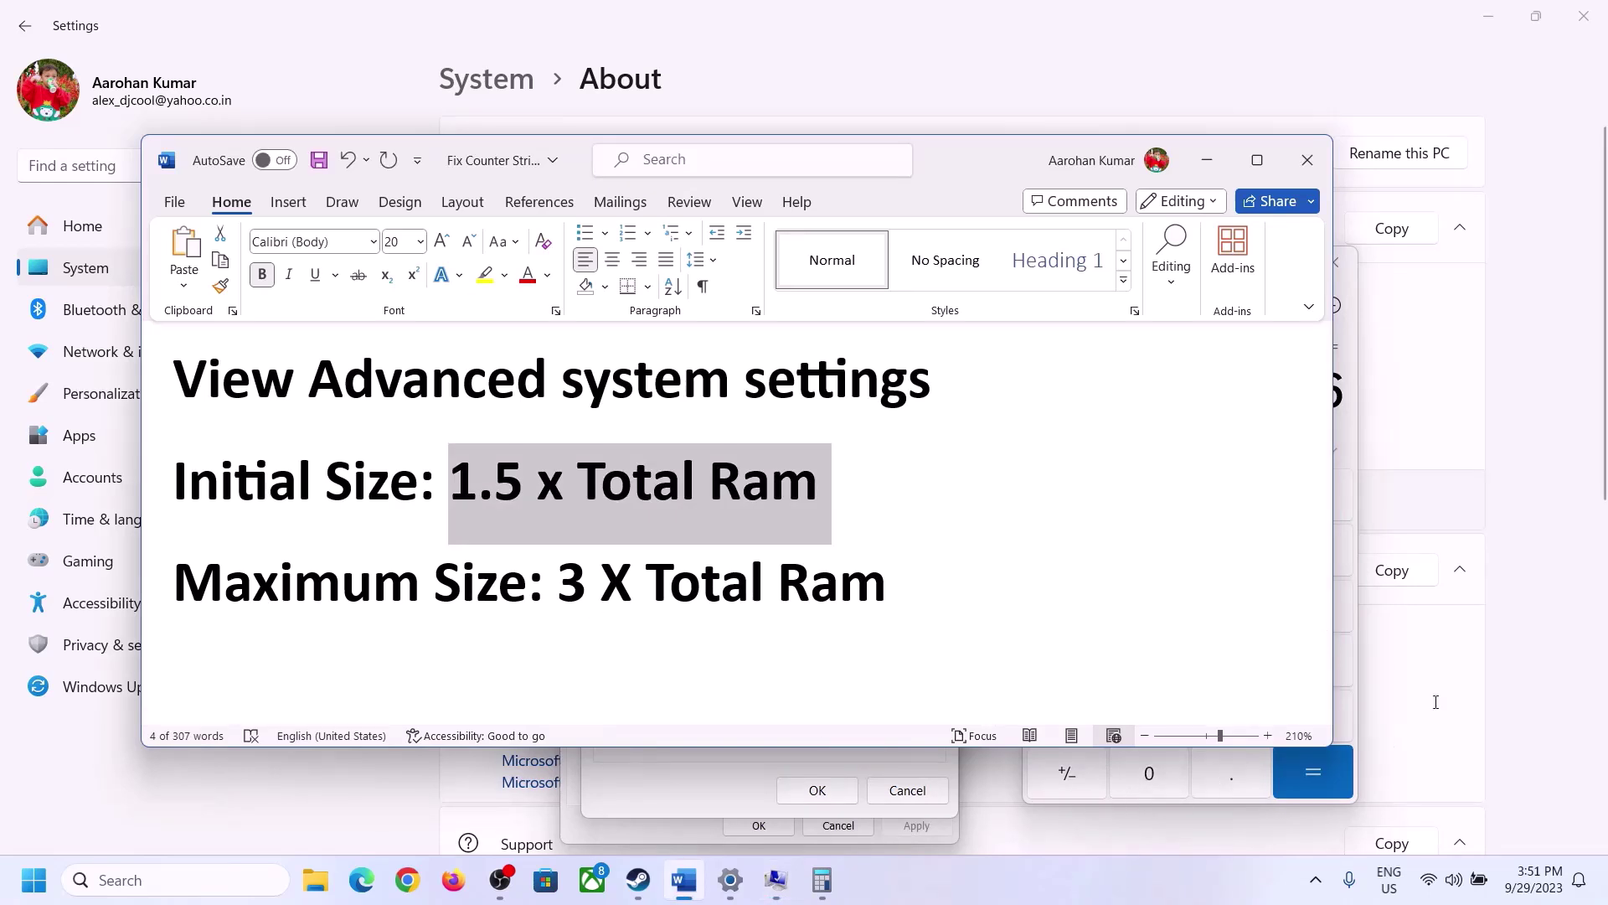
click(1352, 442)
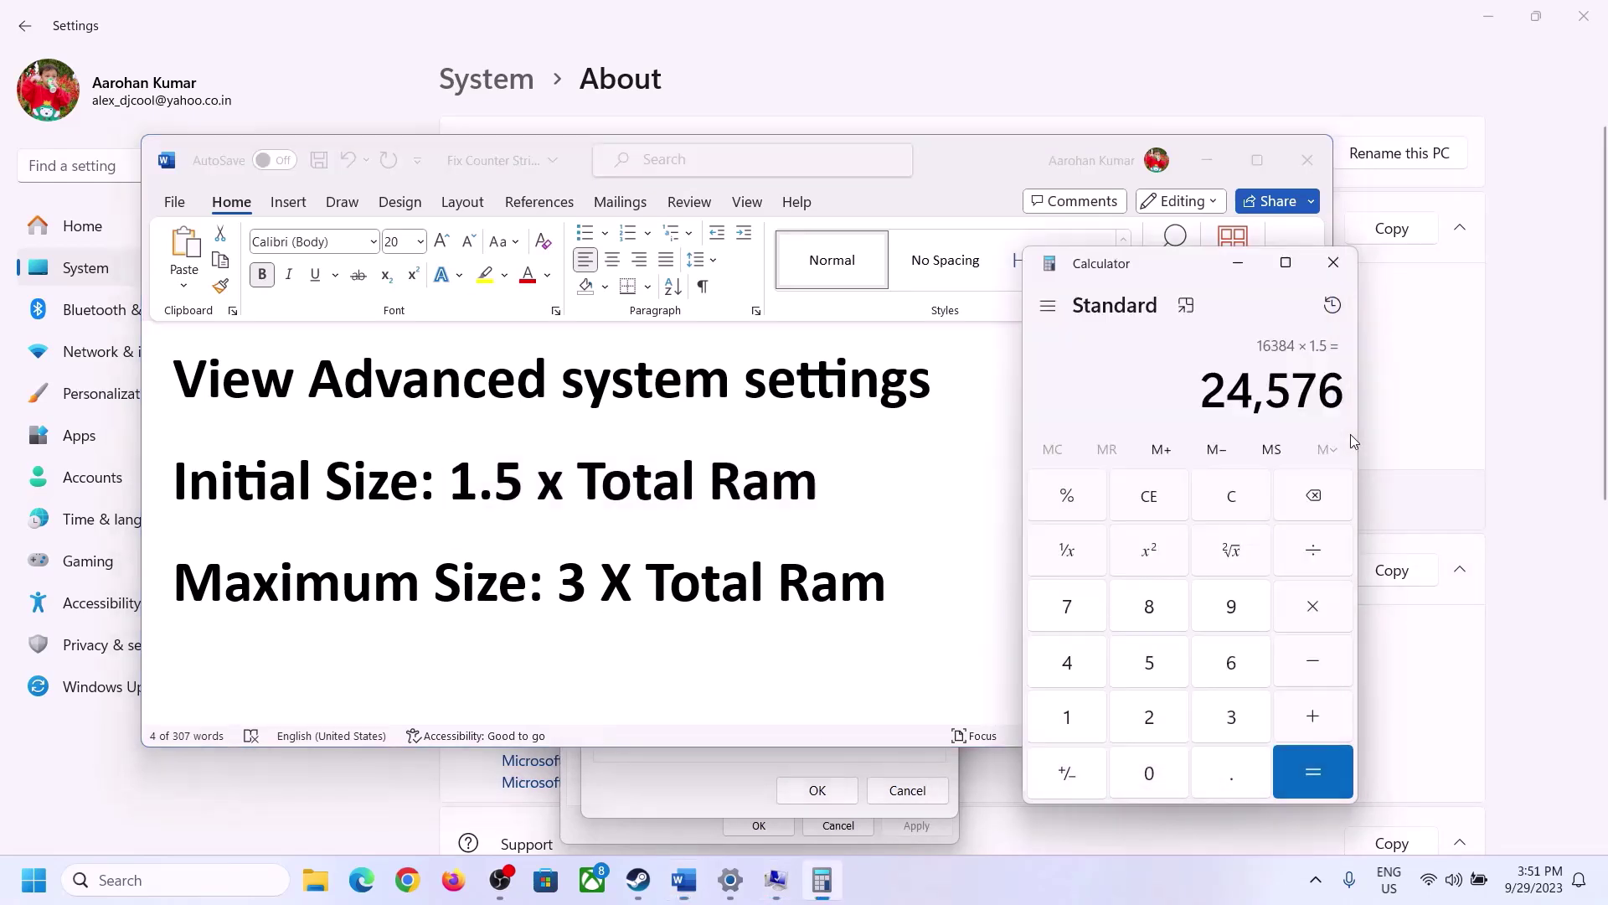
click(1238, 500)
click(730, 879)
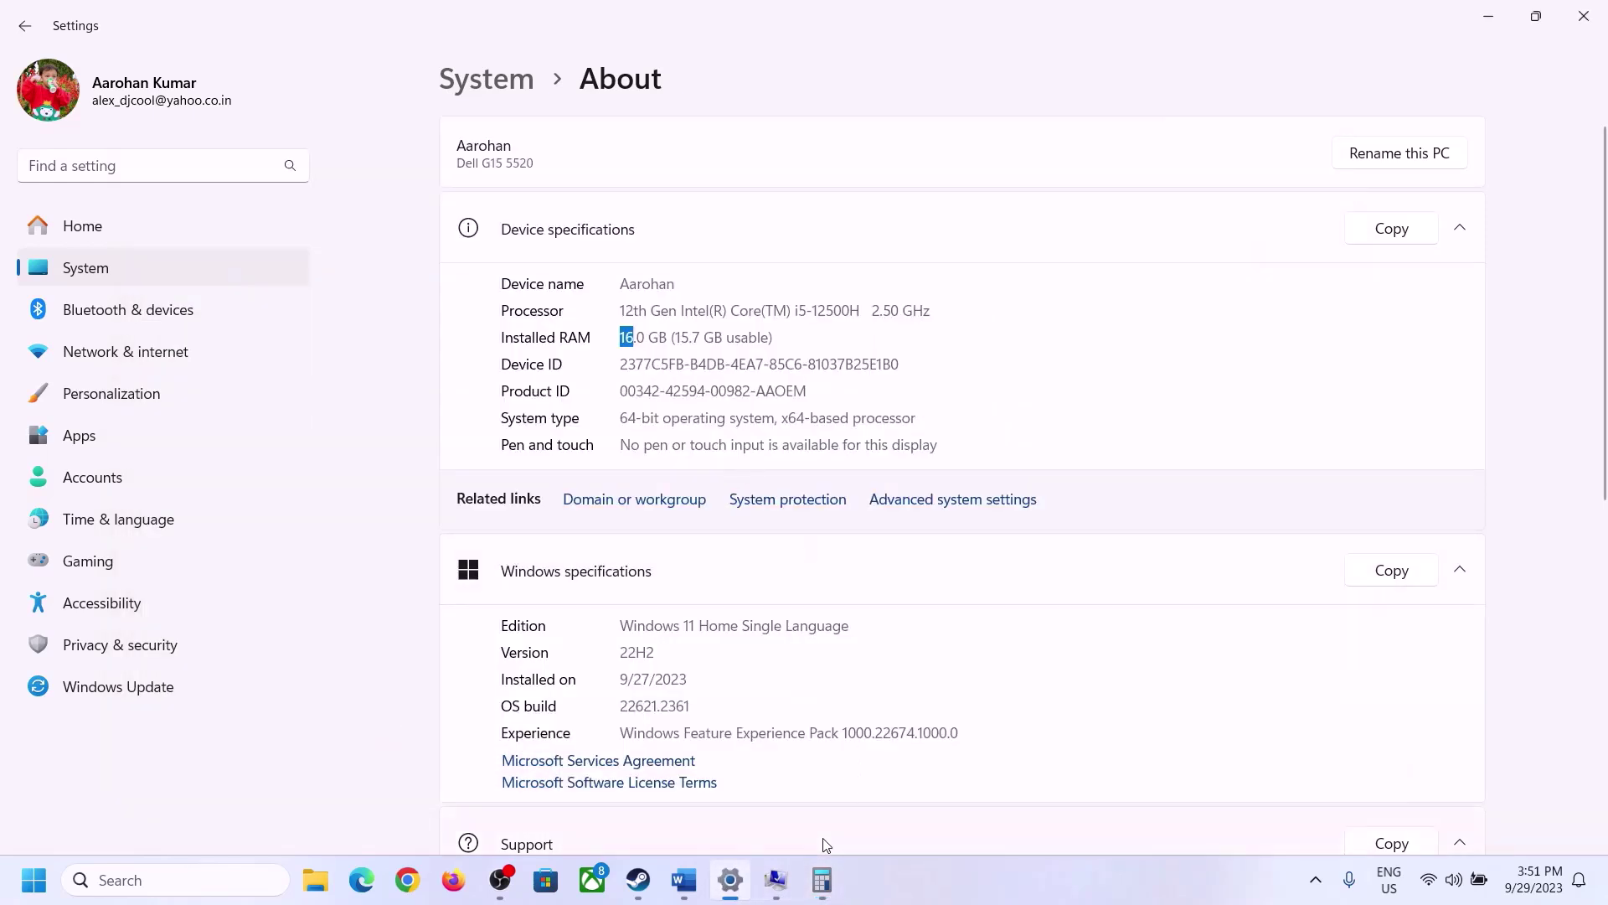
click(822, 879)
click(1086, 710)
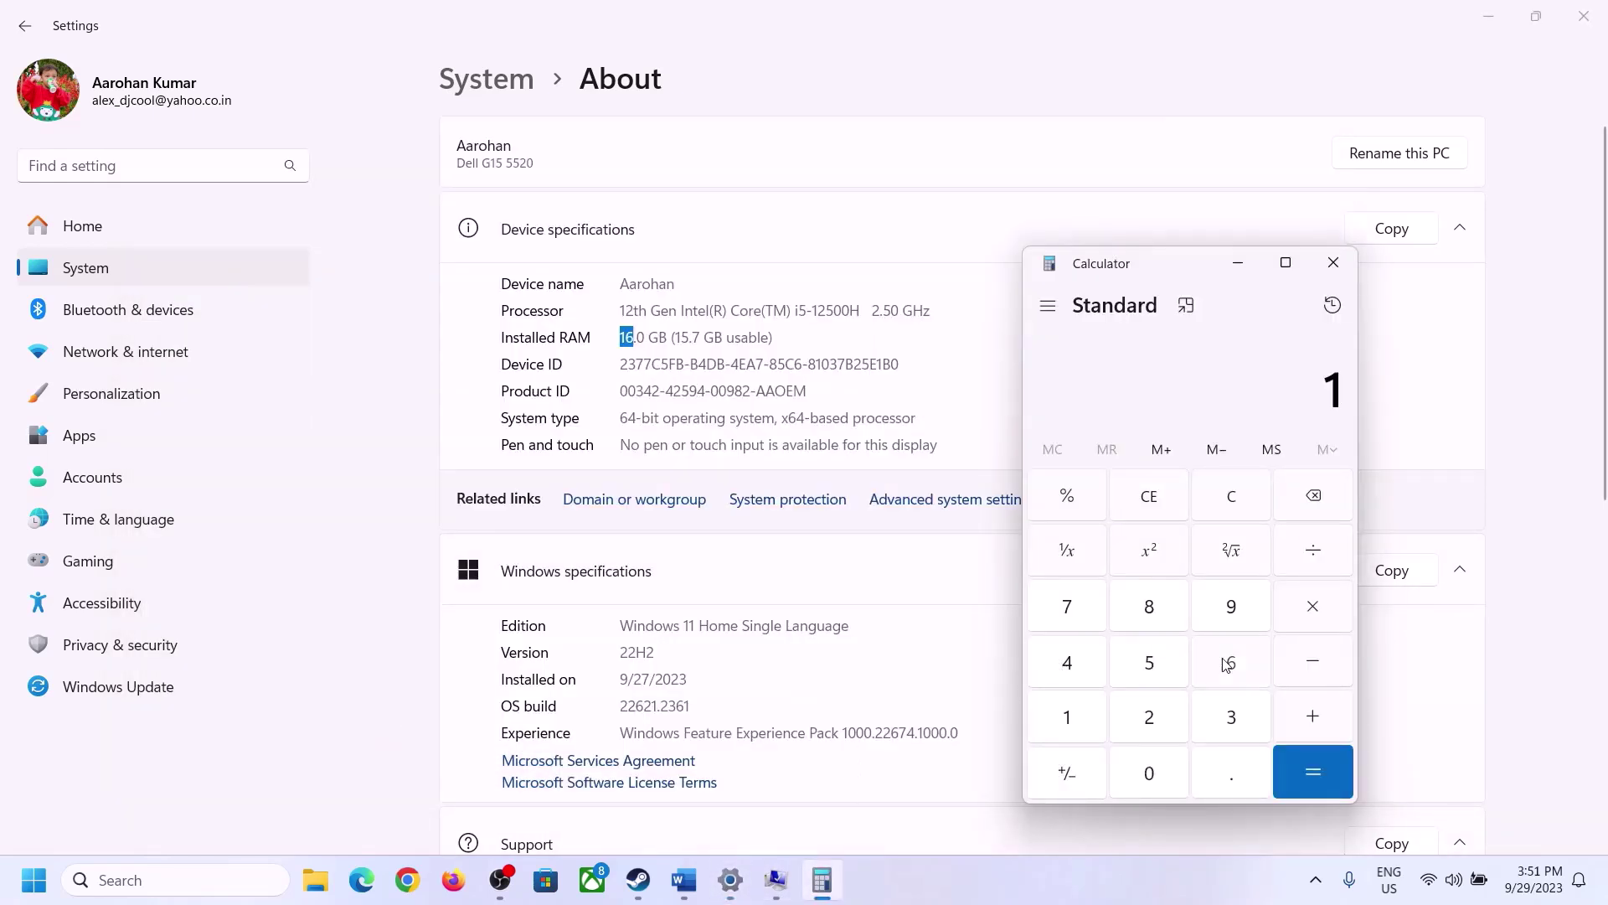
click(1228, 665)
click(1305, 608)
click(1078, 710)
click(1136, 763)
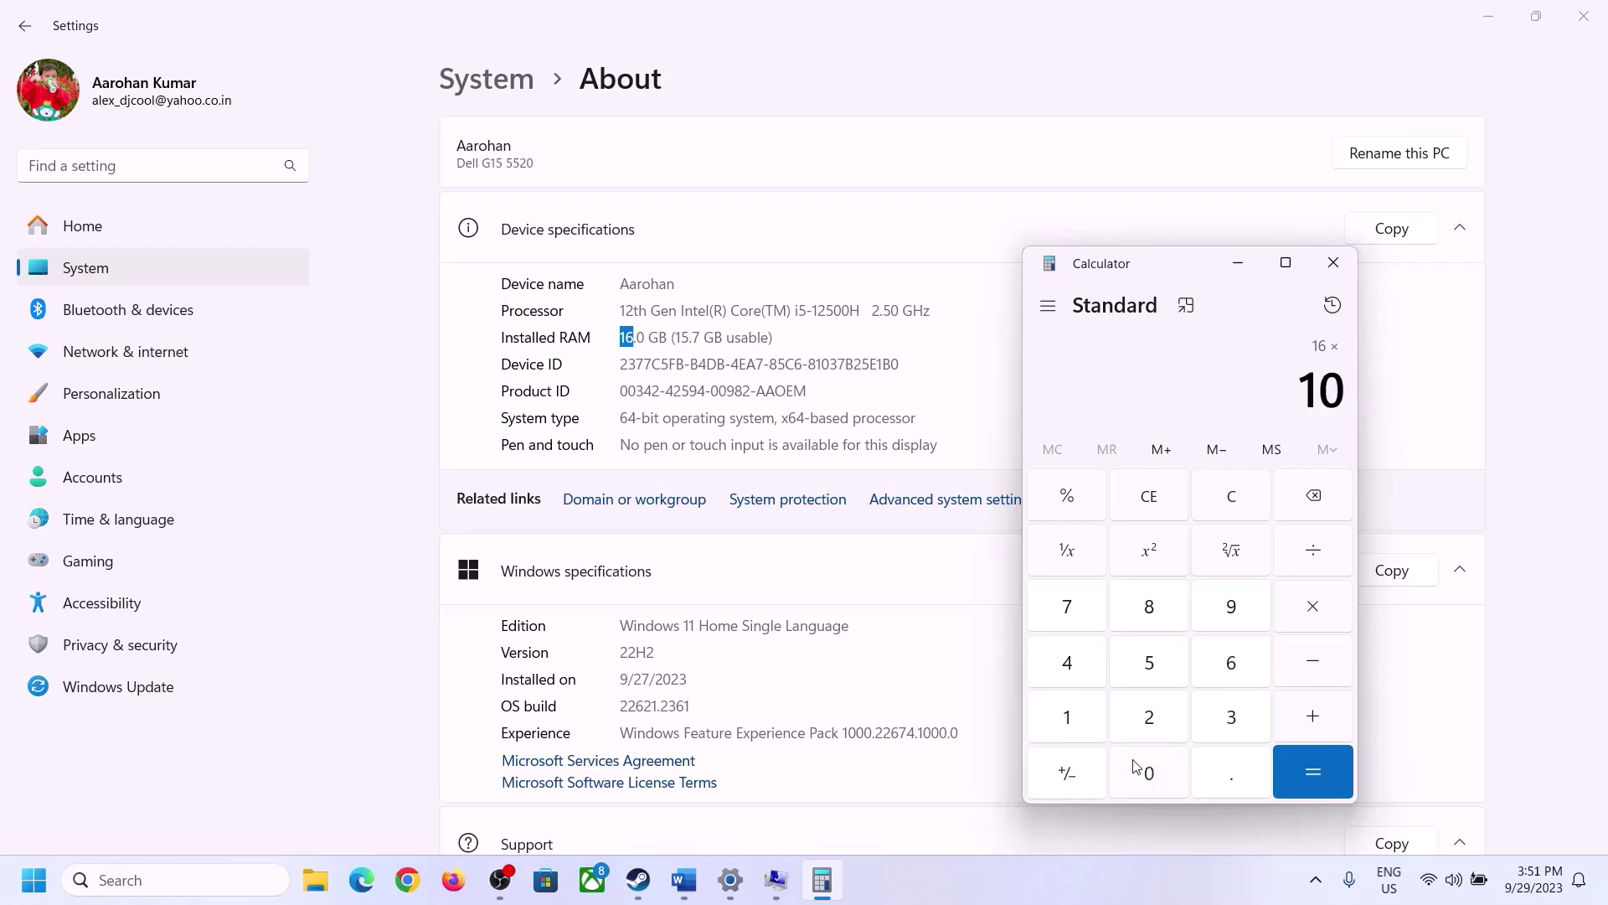
click(1149, 716)
click(1071, 666)
click(1290, 787)
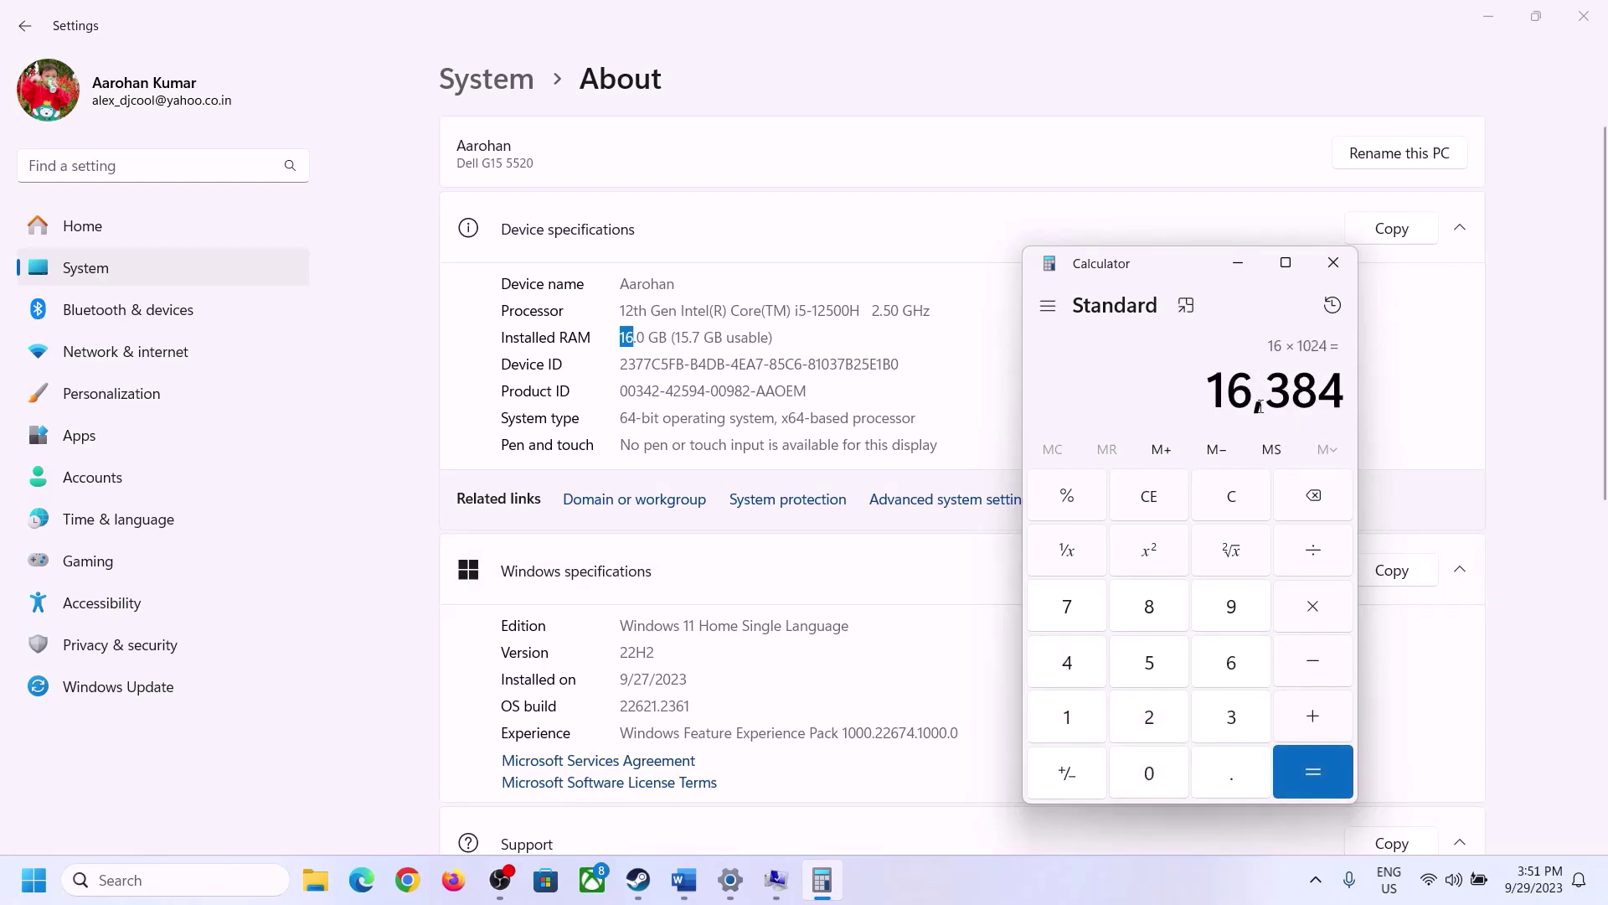
Multiply the RAM in megabytes by 3, per the document's formula, to calculate the maximum paging file size.
click(684, 880)
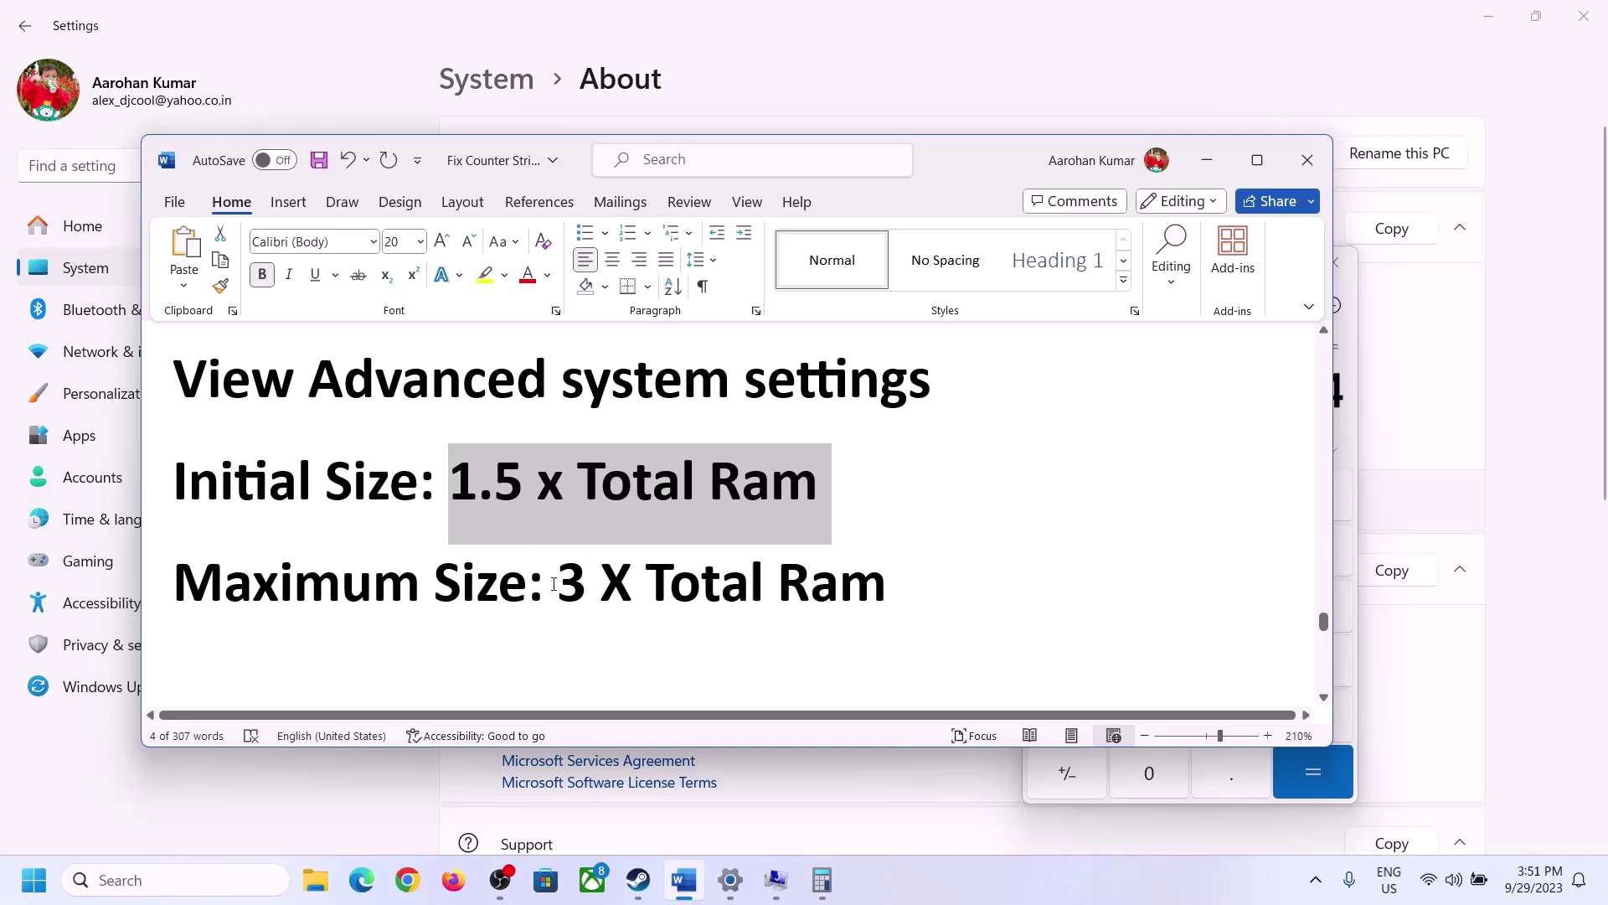
click(822, 880)
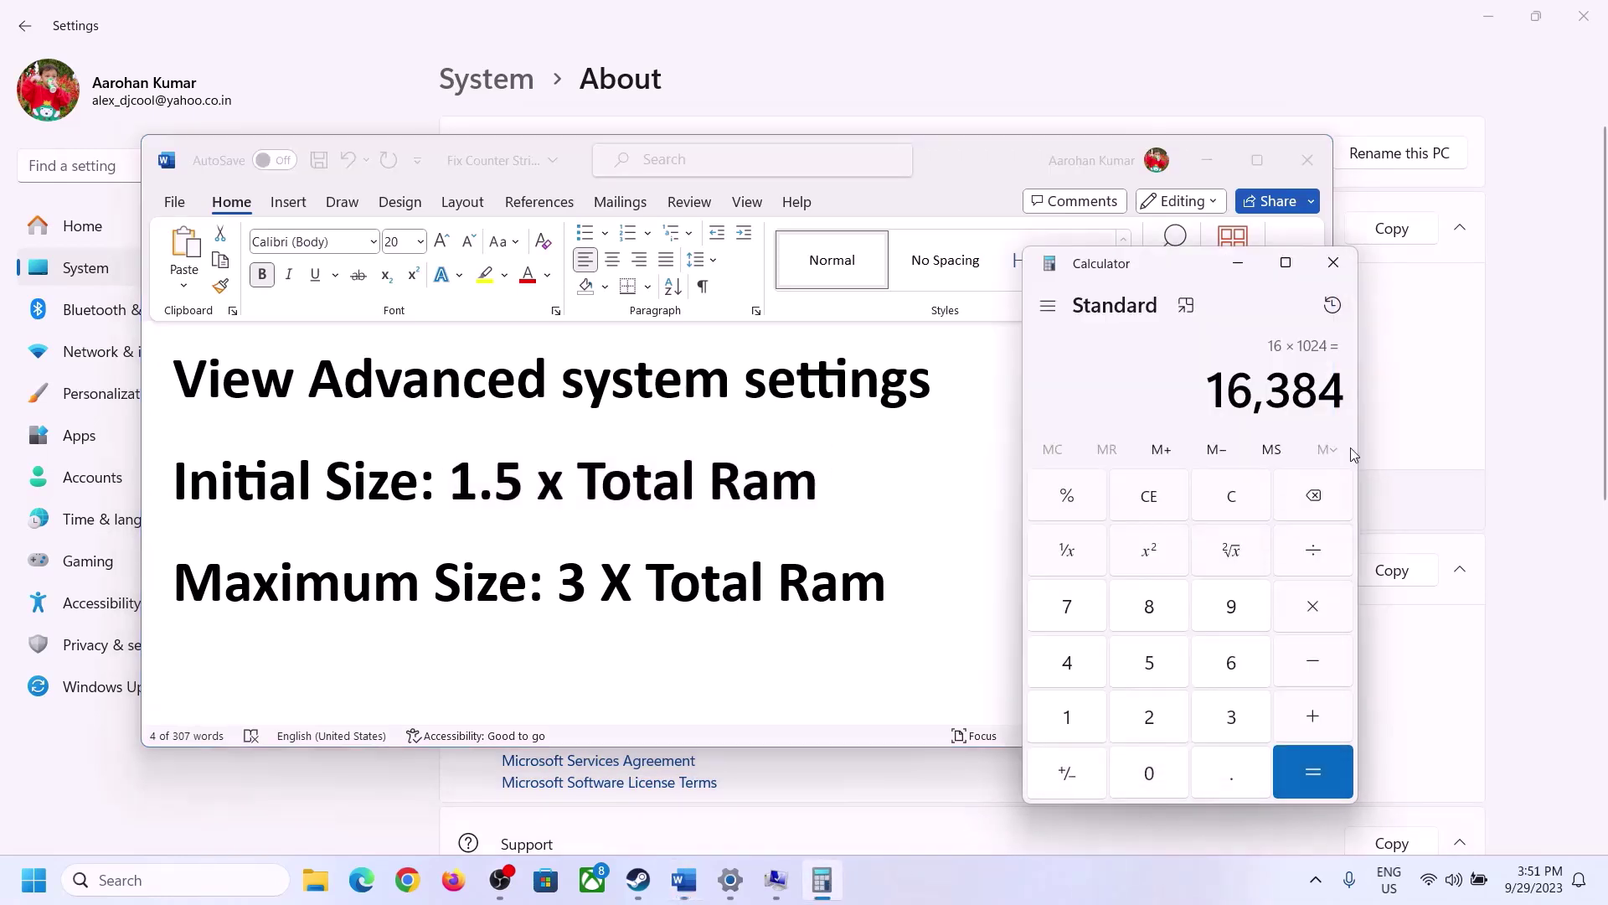
click(1313, 617)
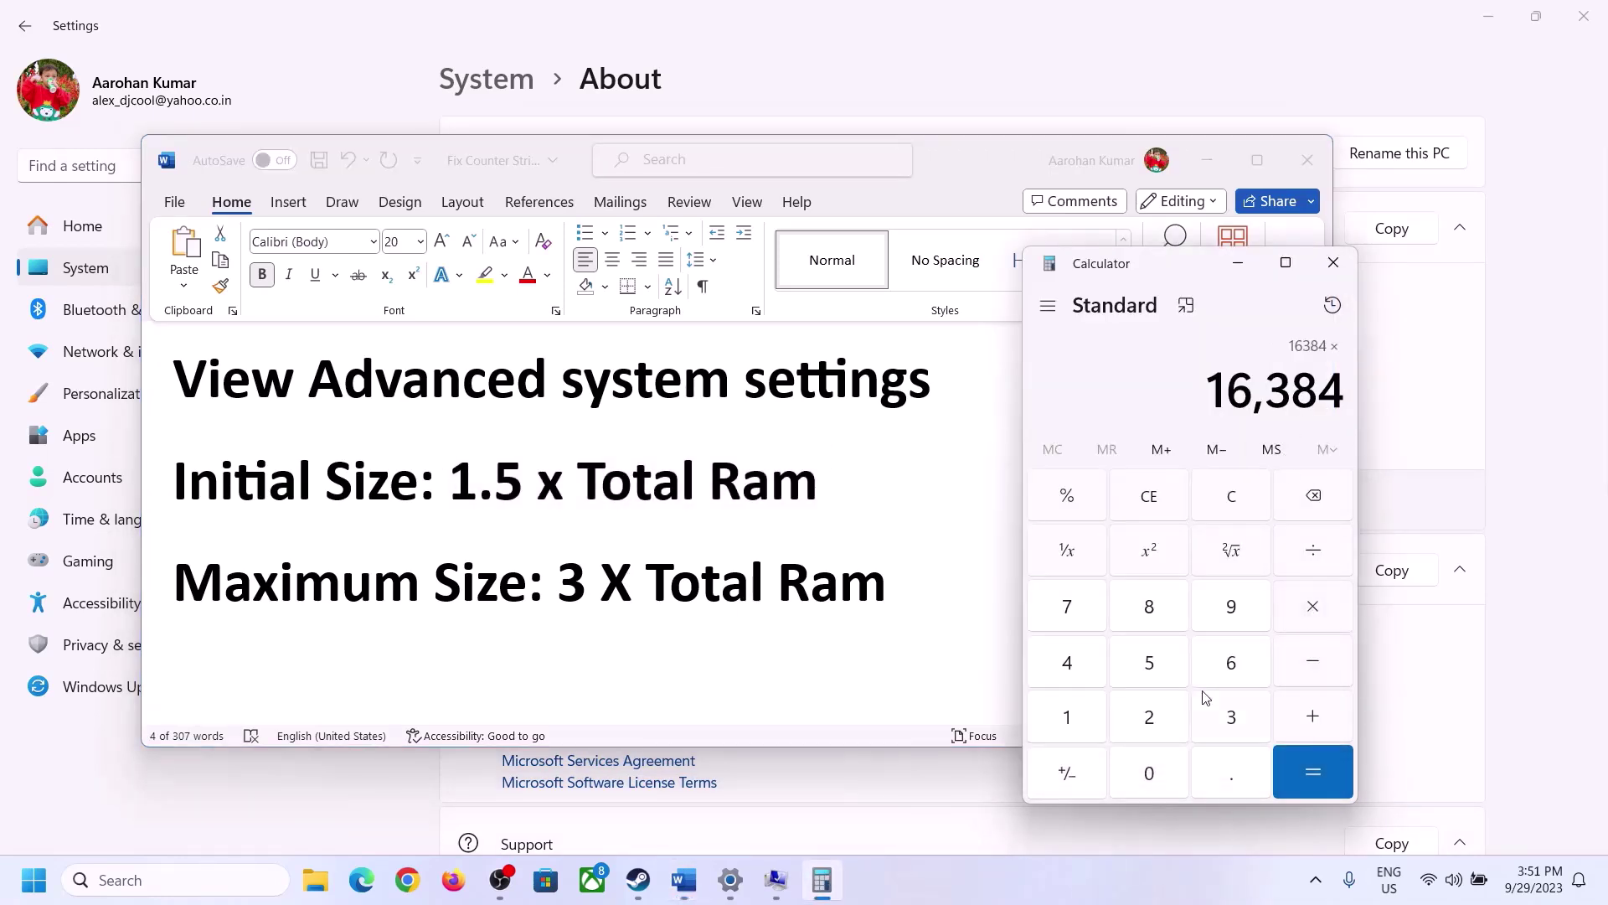
click(1210, 716)
click(1325, 767)
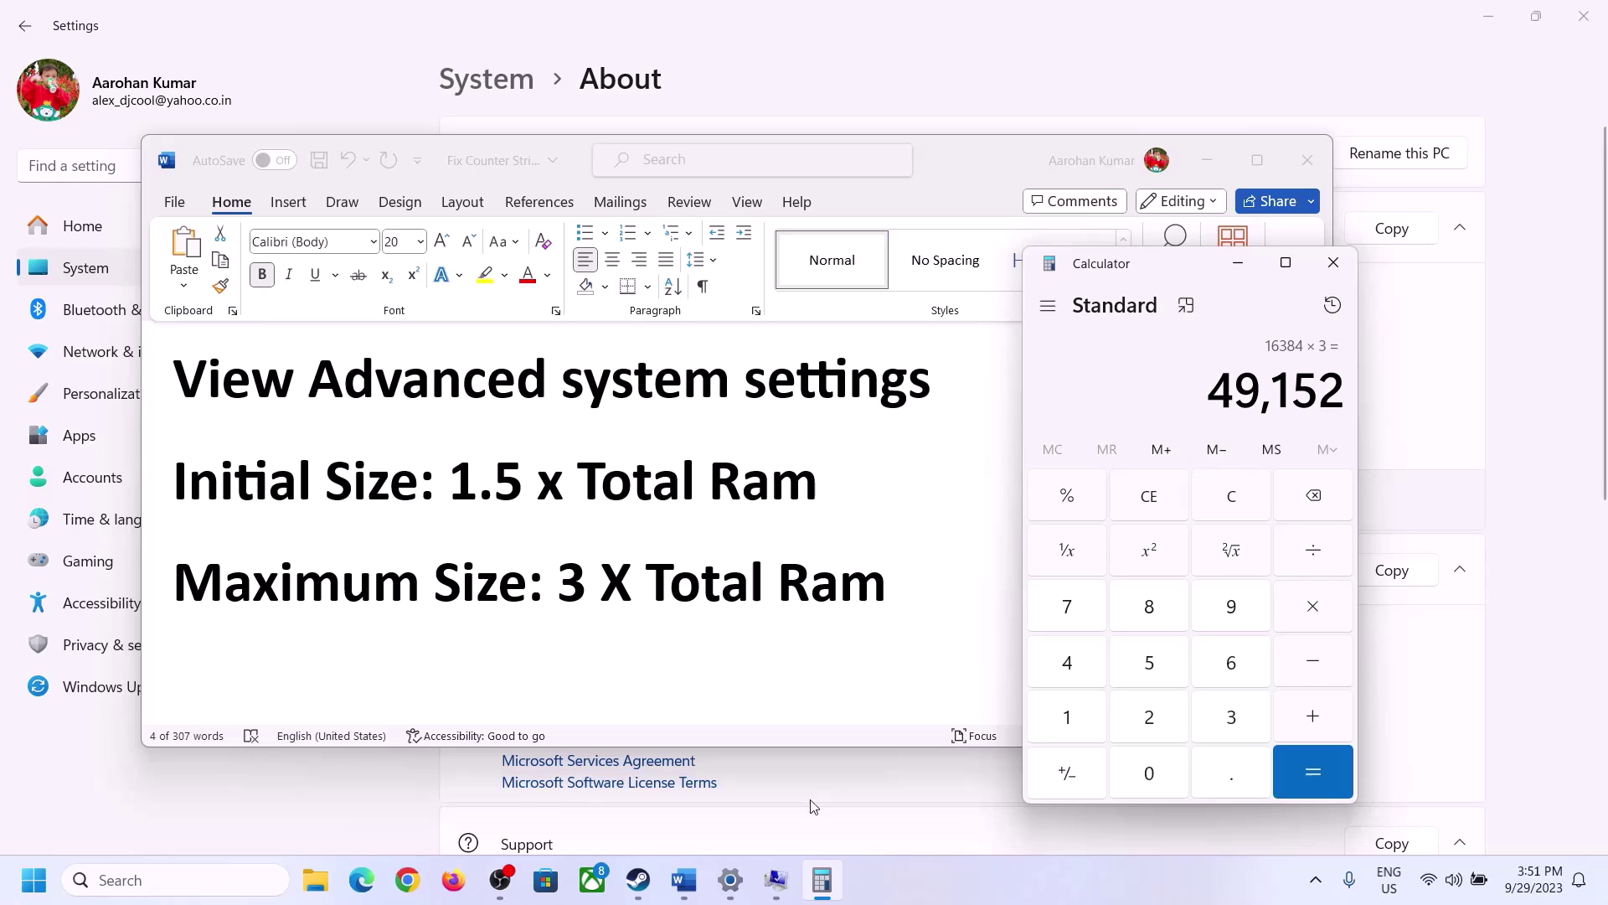
Set the maximum size of drive C:'s paging file to 49152 MB, assign the custom size, and confirm the Virtual Memory dialog.
mouse_move(776, 879)
click(841, 725)
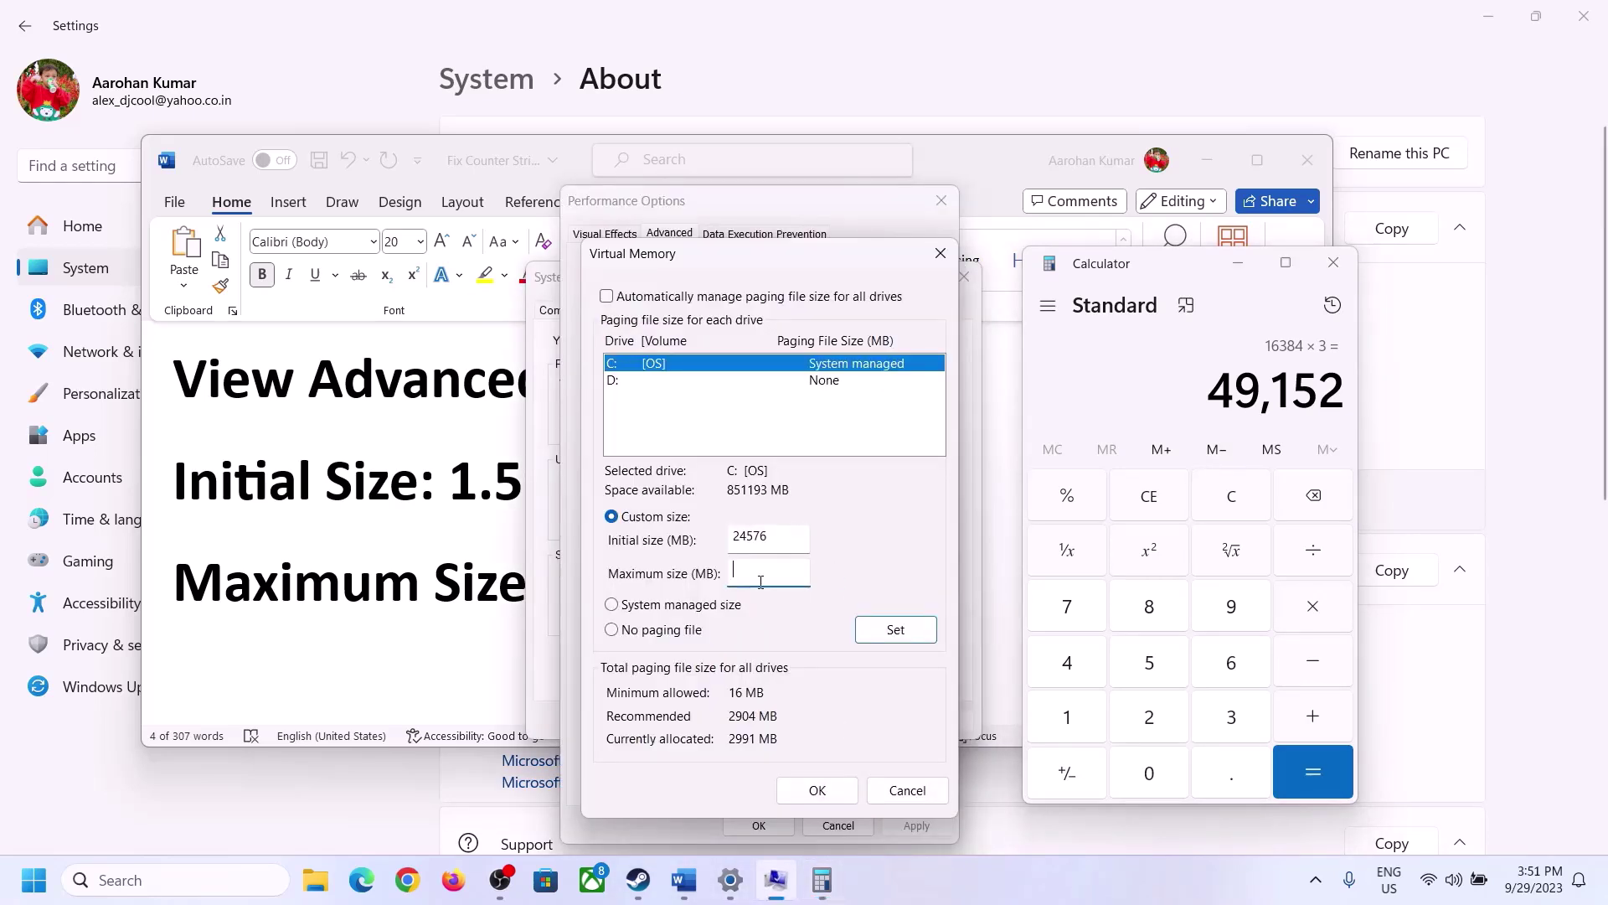
text(49152)
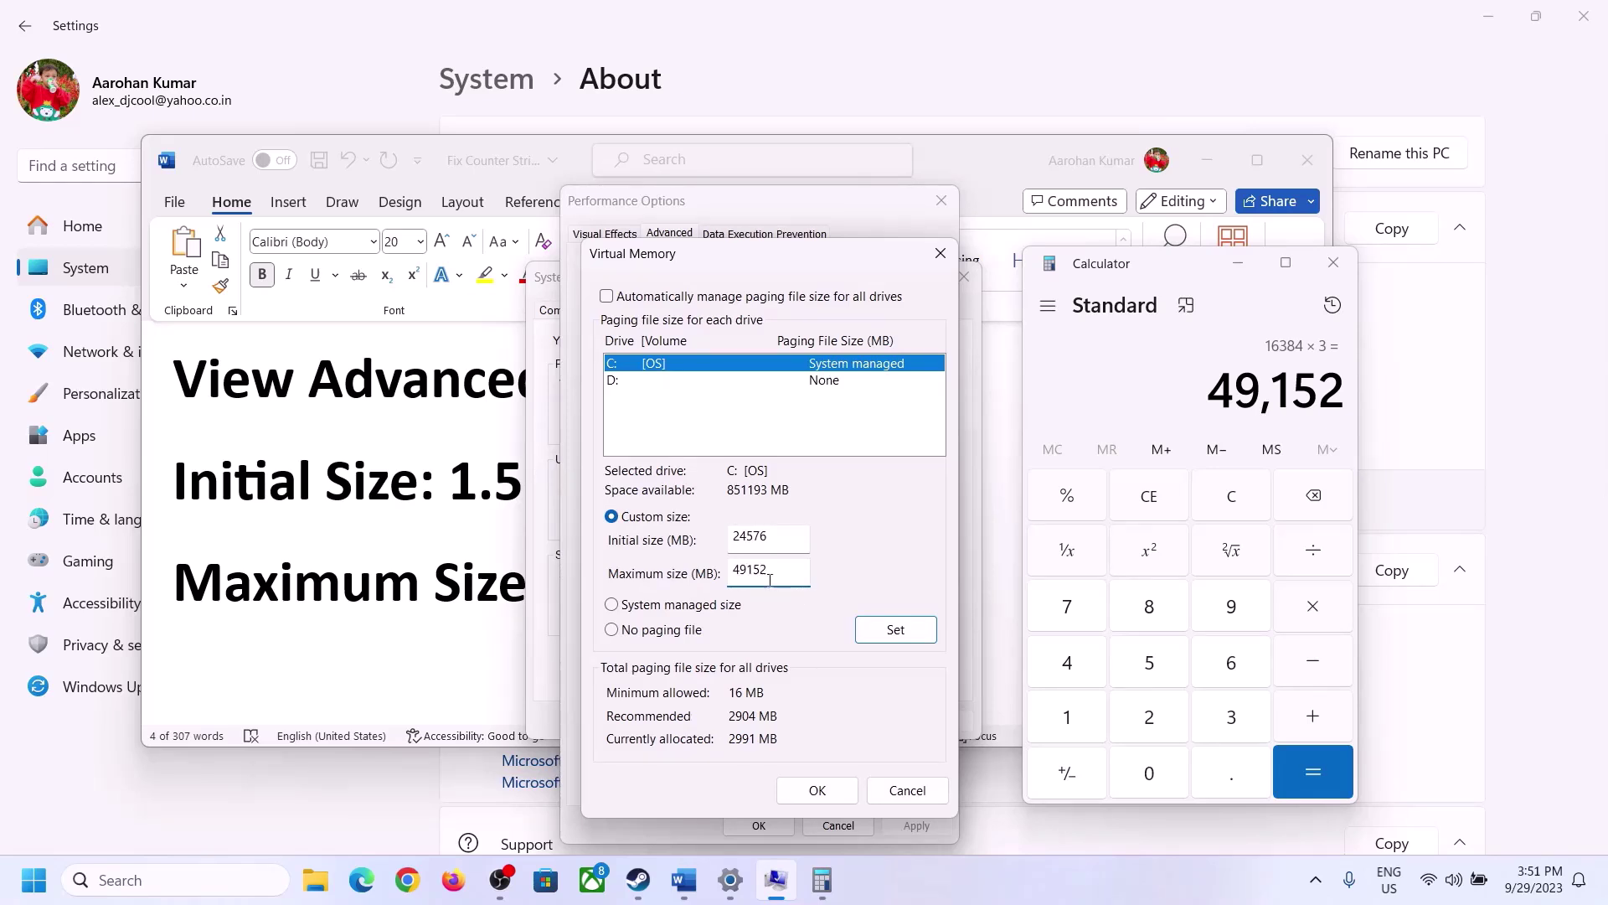
click(893, 629)
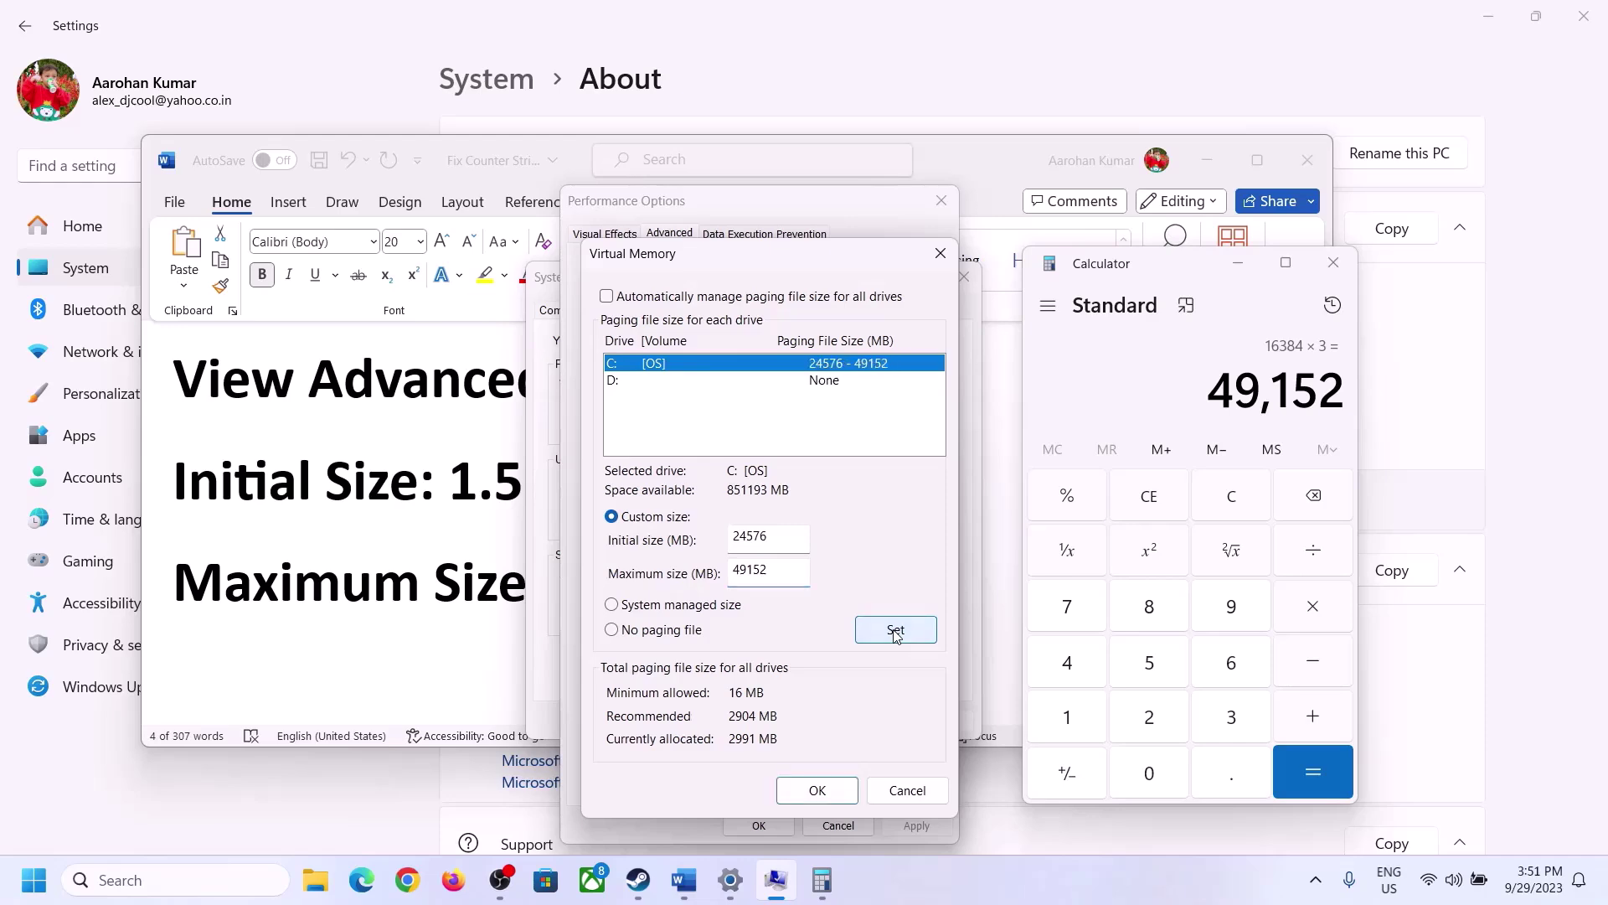
click(824, 791)
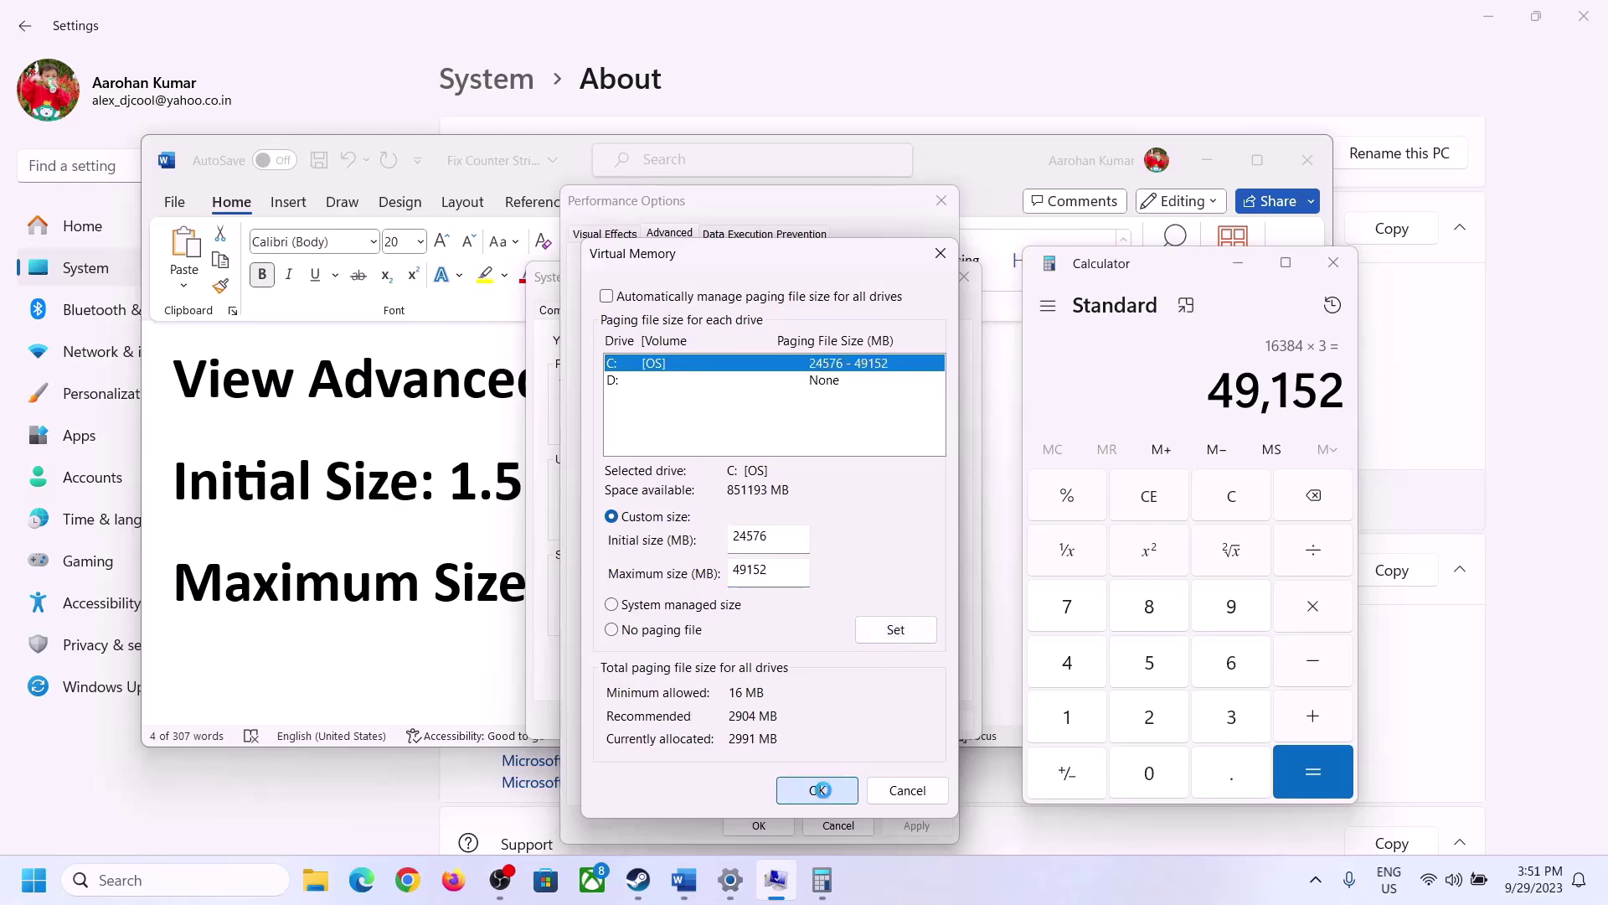
Accept the changes in Performance Options and System Properties, and dismiss the restart prompt without restarting.
click(997, 518)
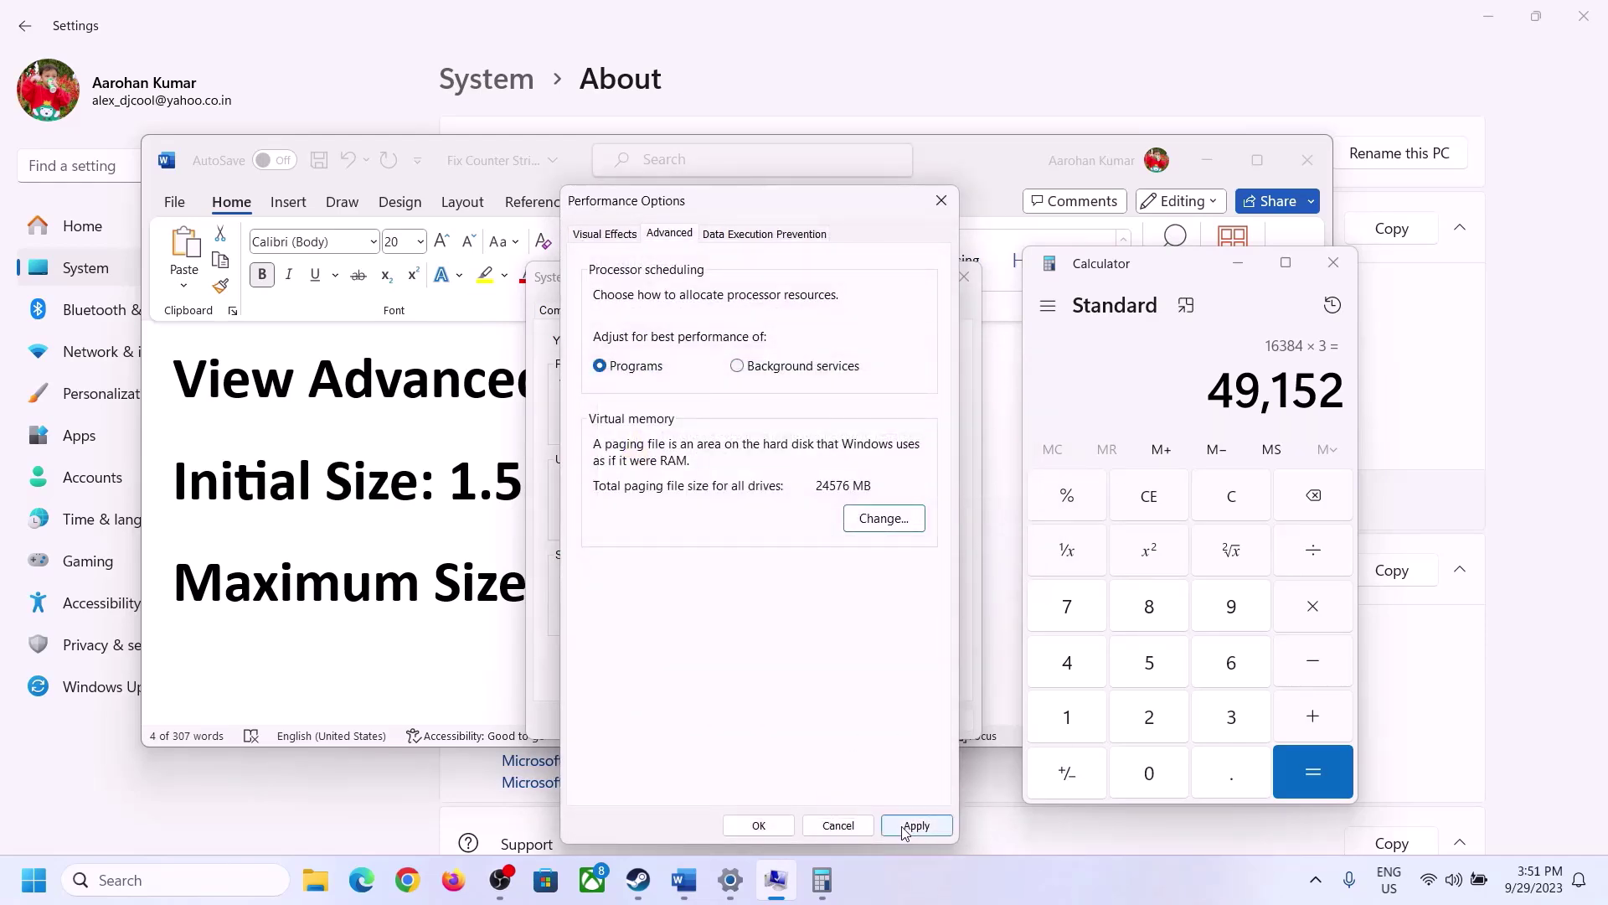
click(759, 826)
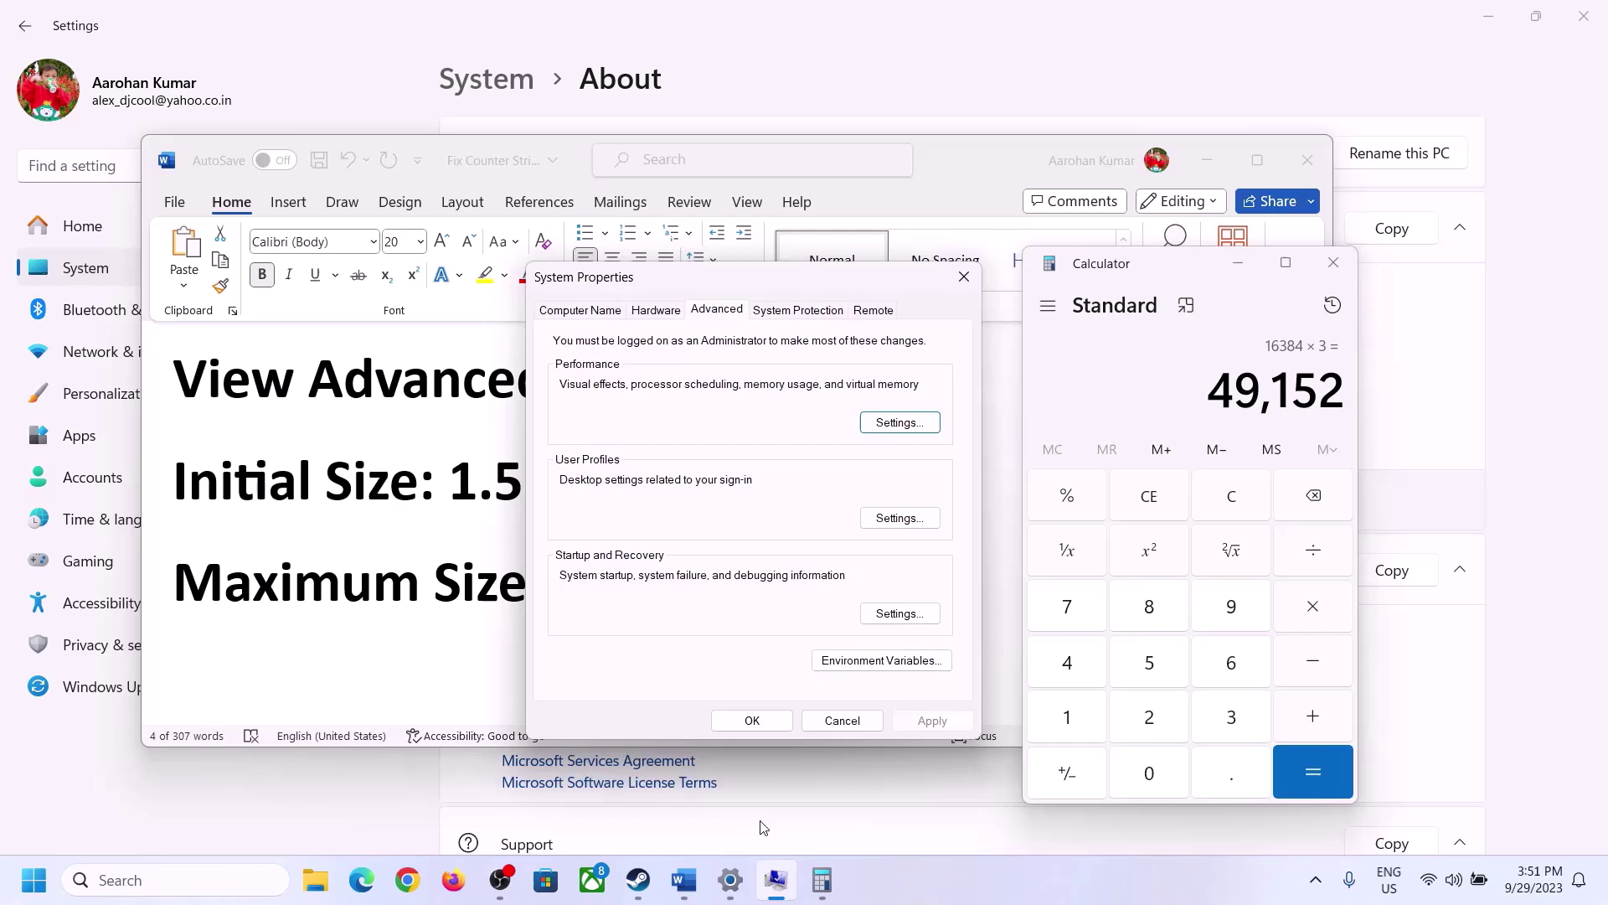
click(772, 720)
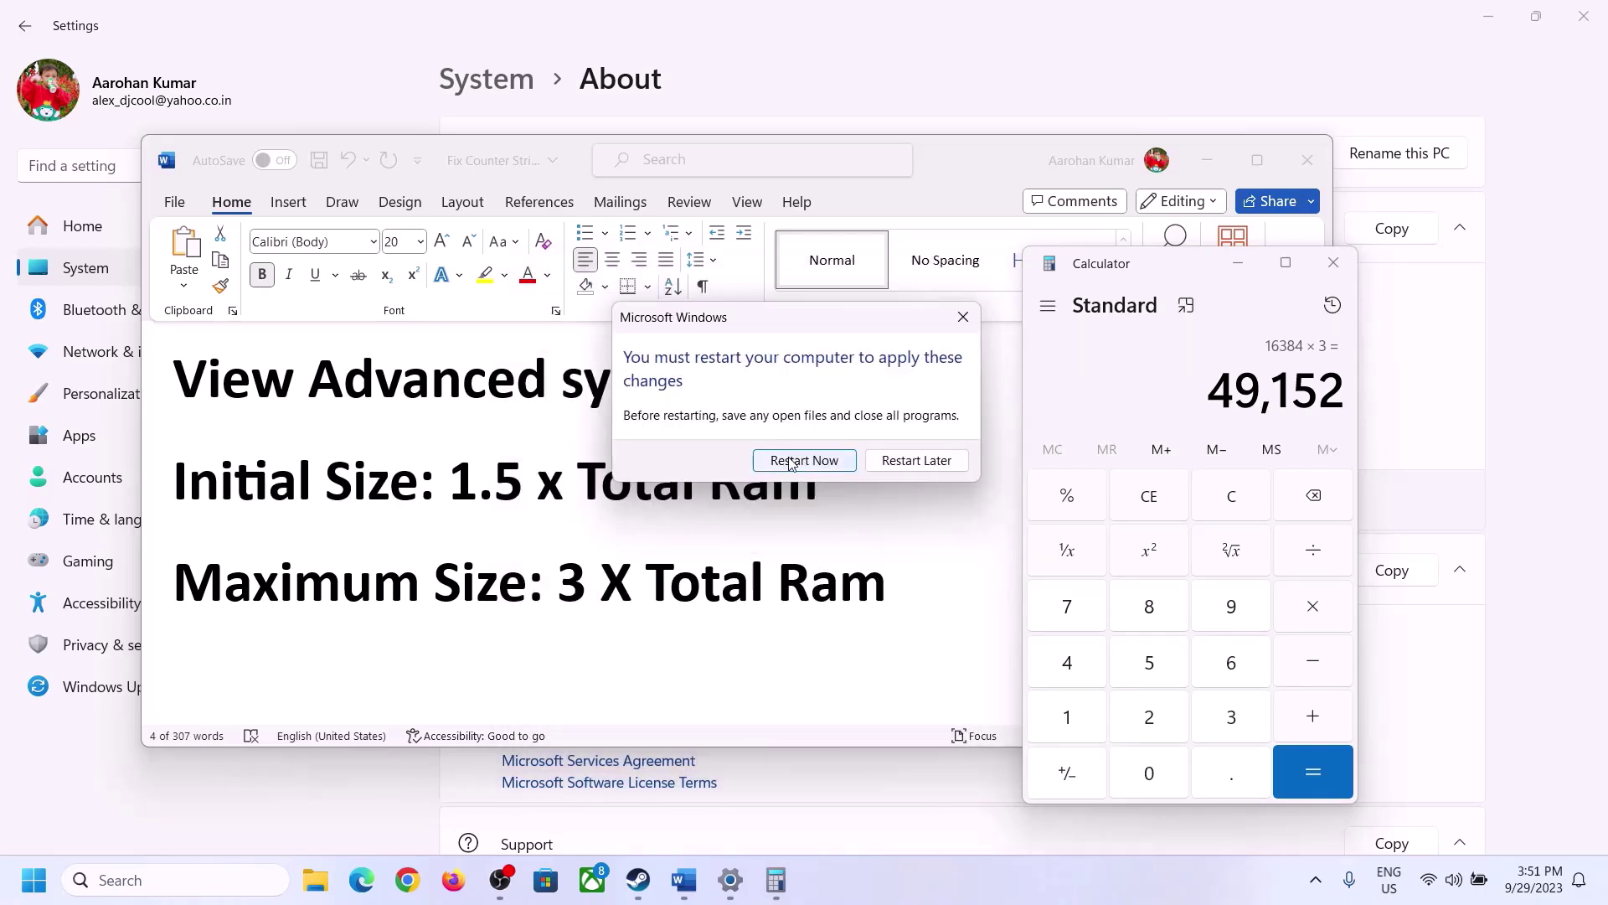
click(963, 317)
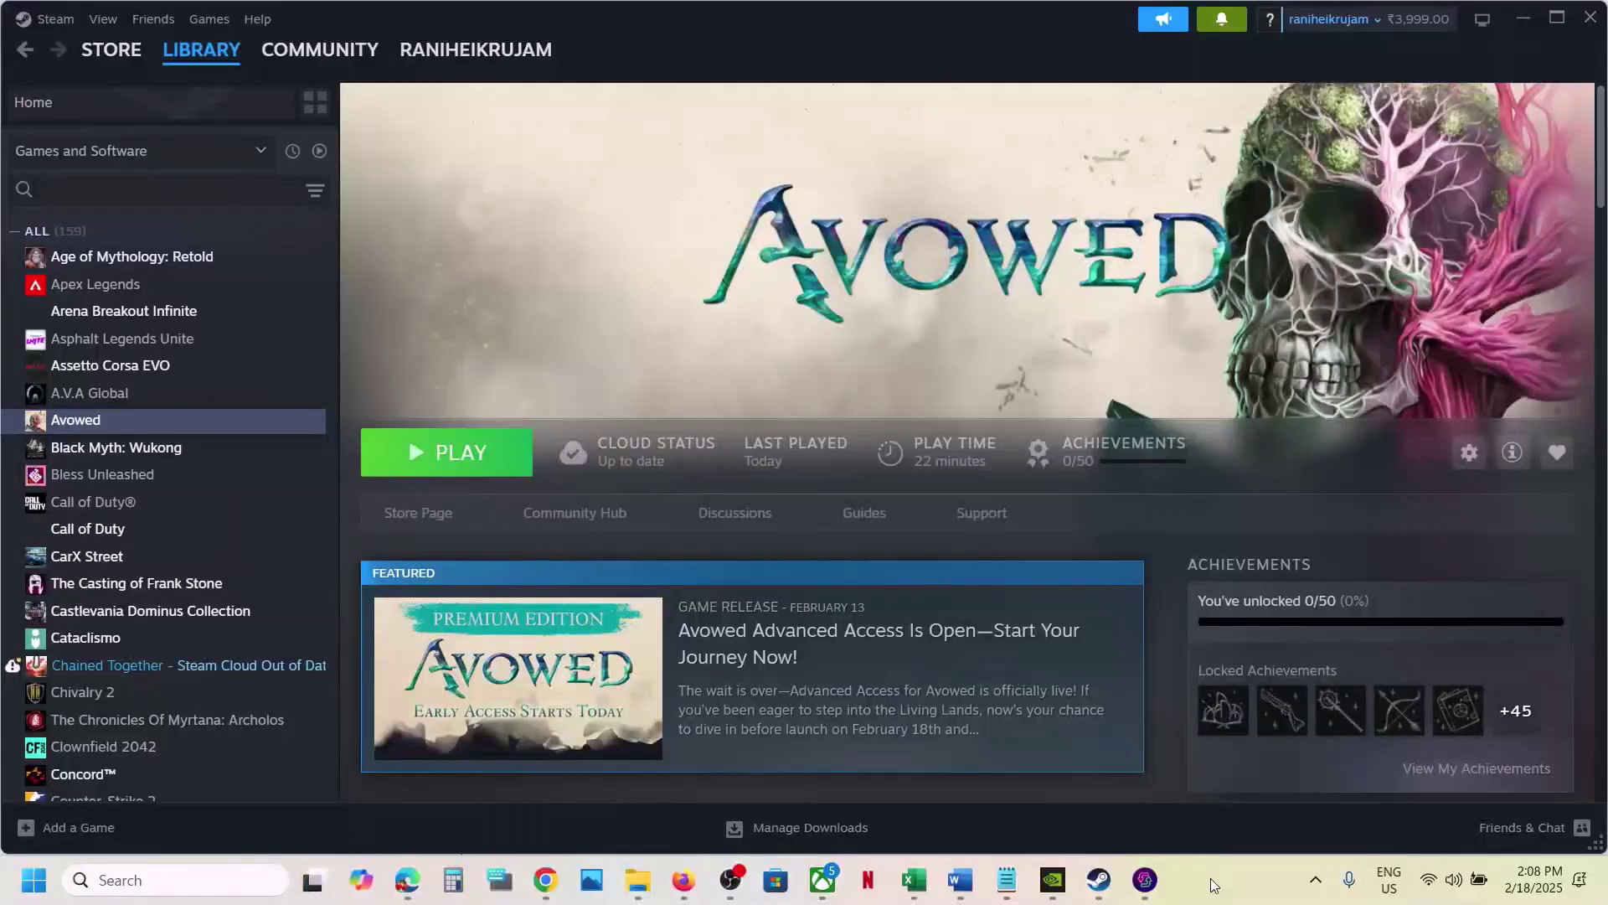
Review Step 18, "Update BIOS", in the Word troubleshooting document and check the laptop's battery status.
click(961, 889)
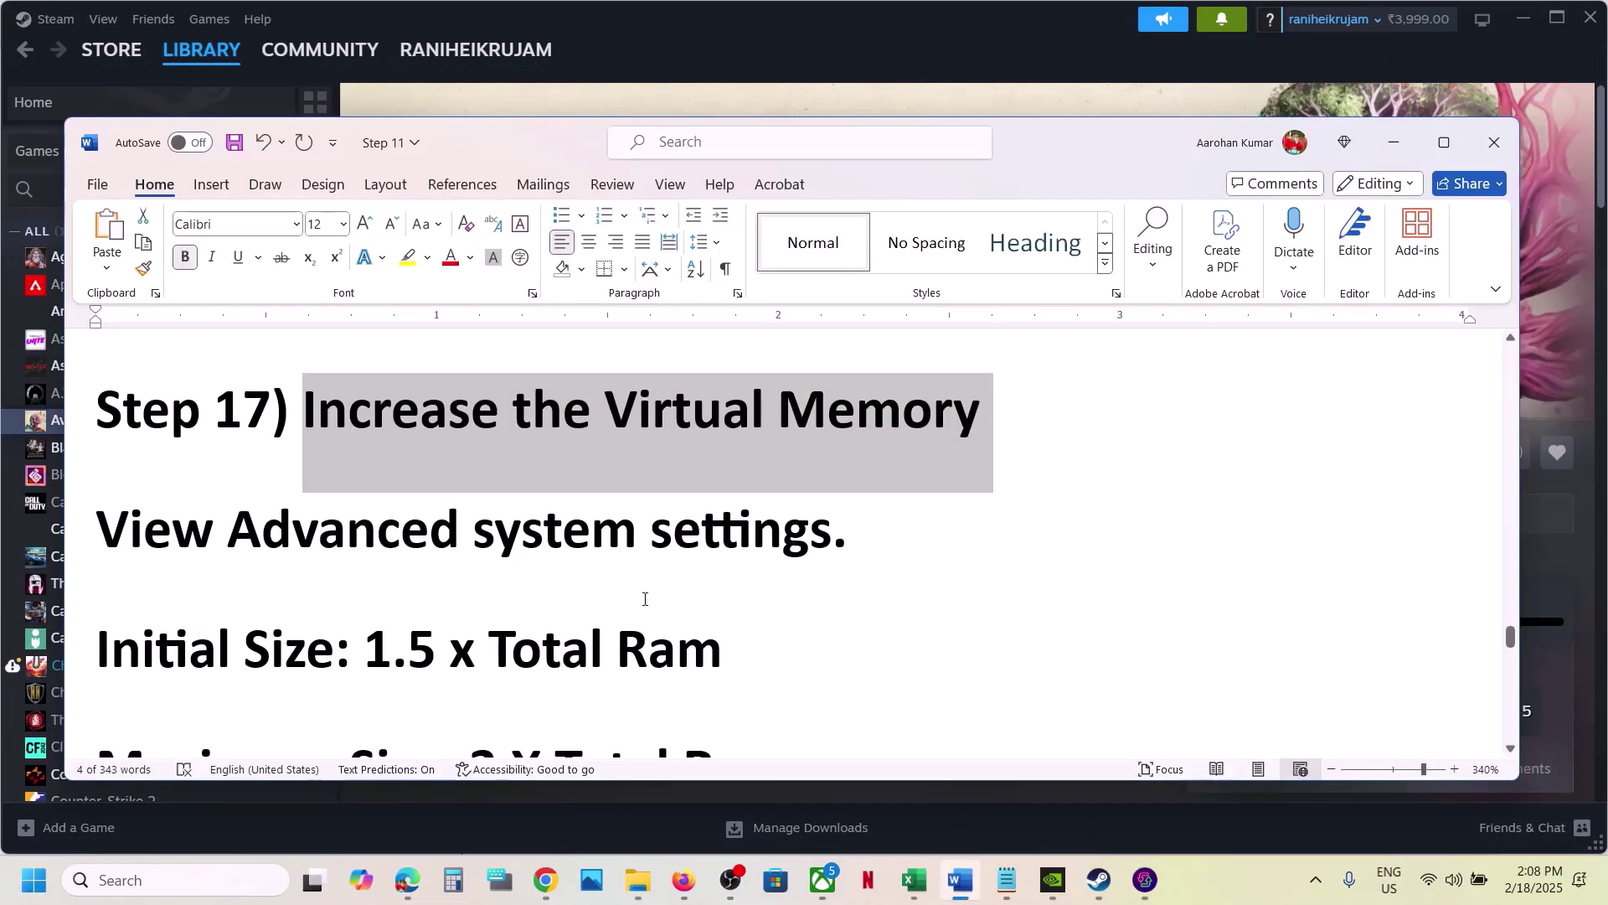
scroll(646, 600, down, 5)
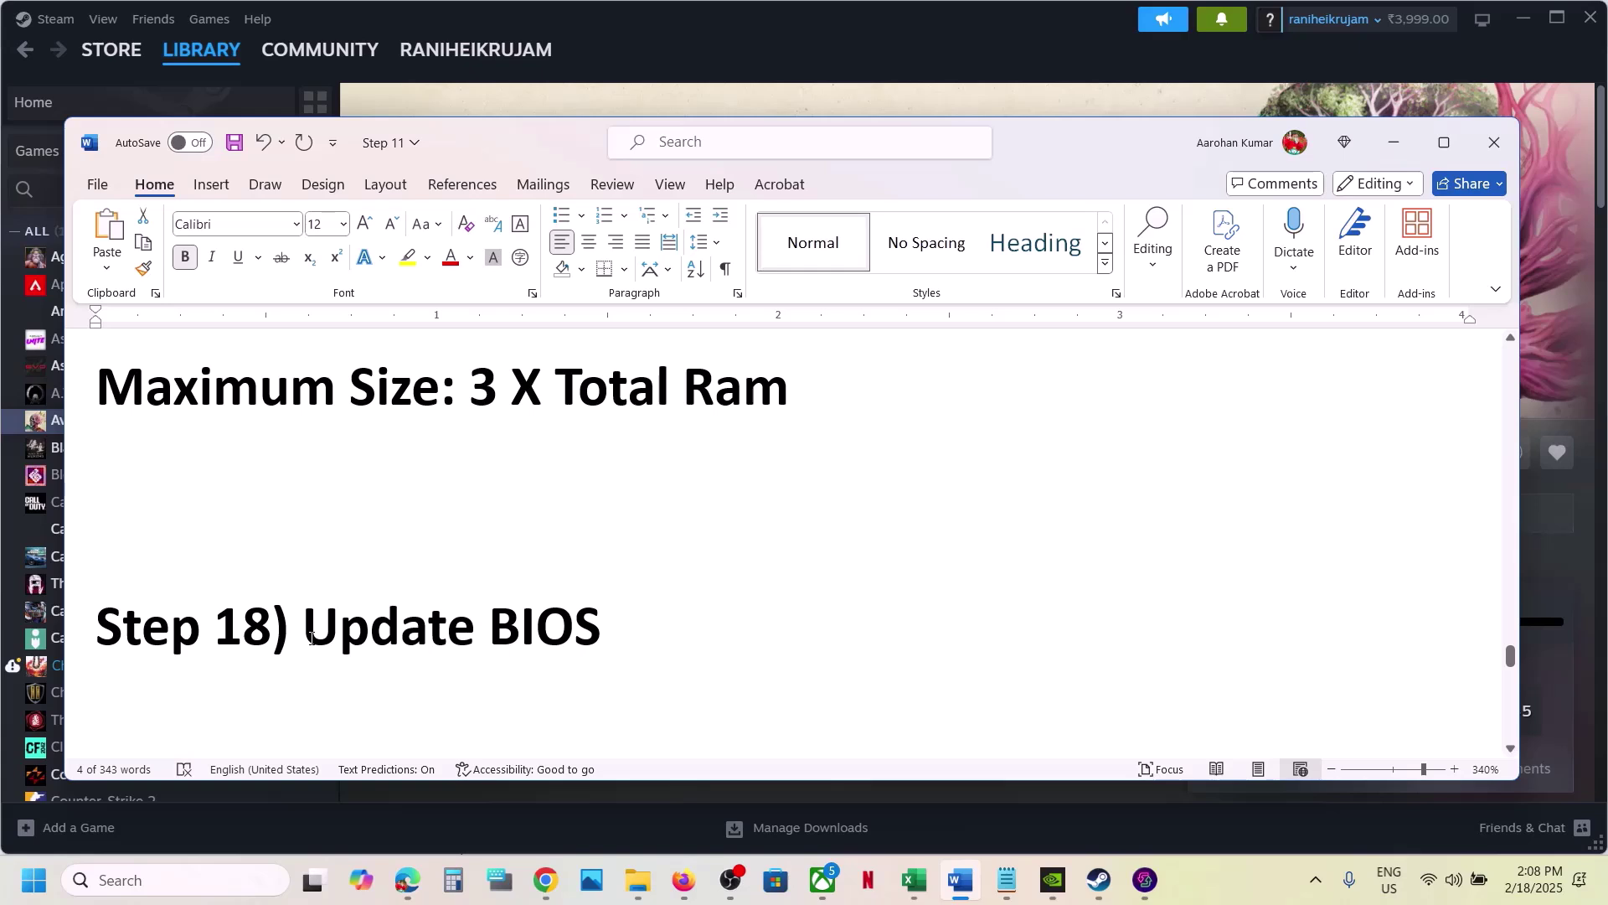
drag(310, 639, 704, 618)
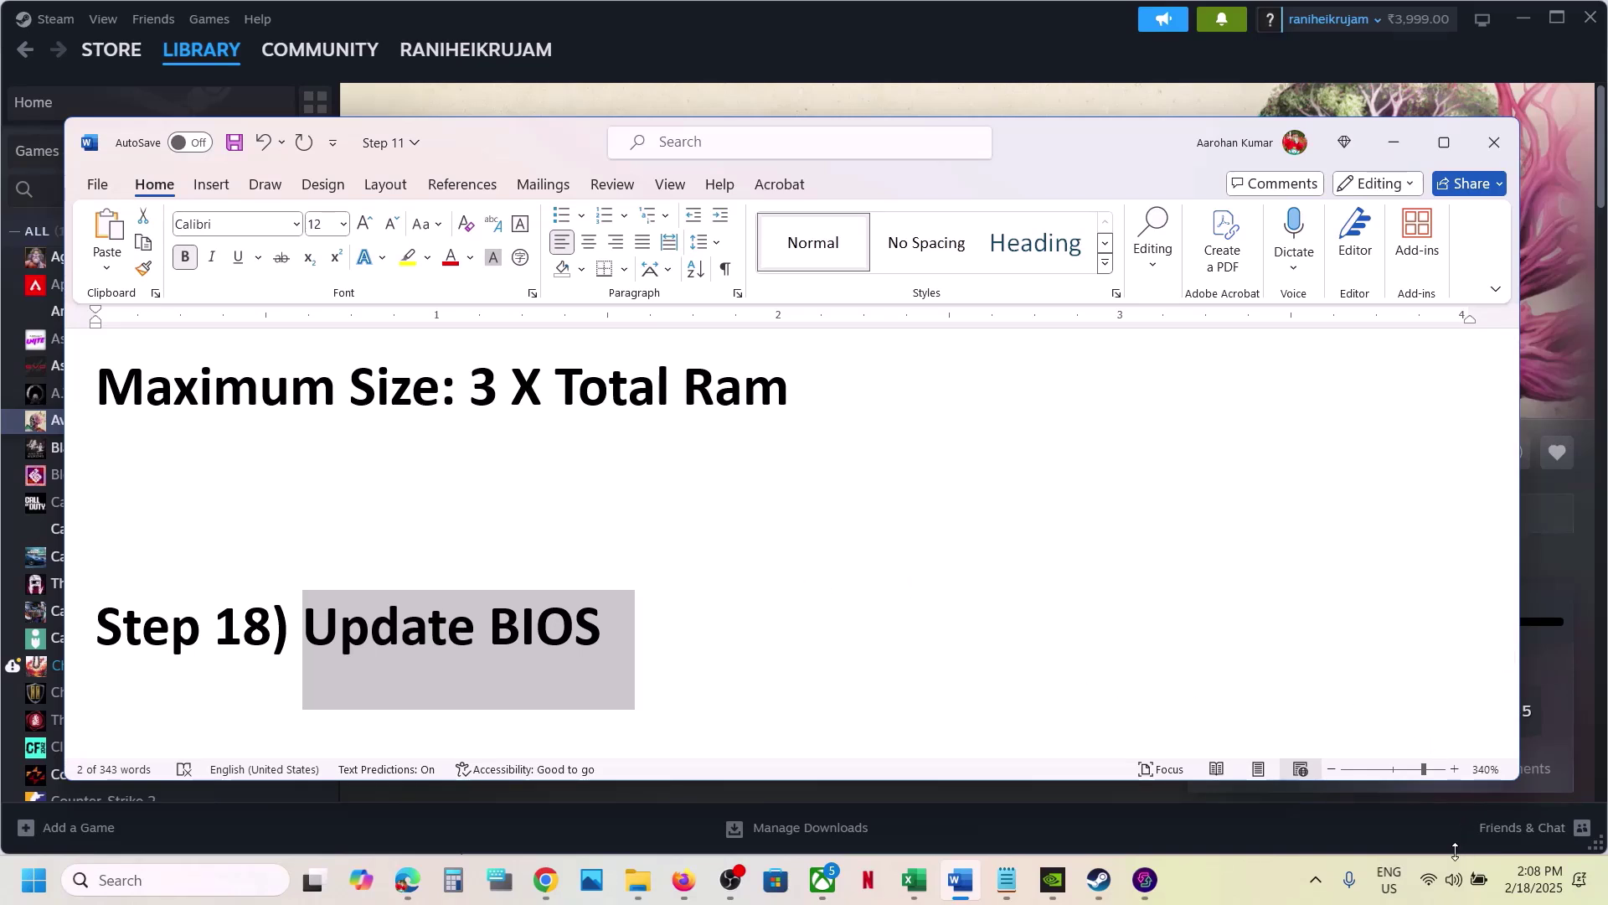
click(1454, 879)
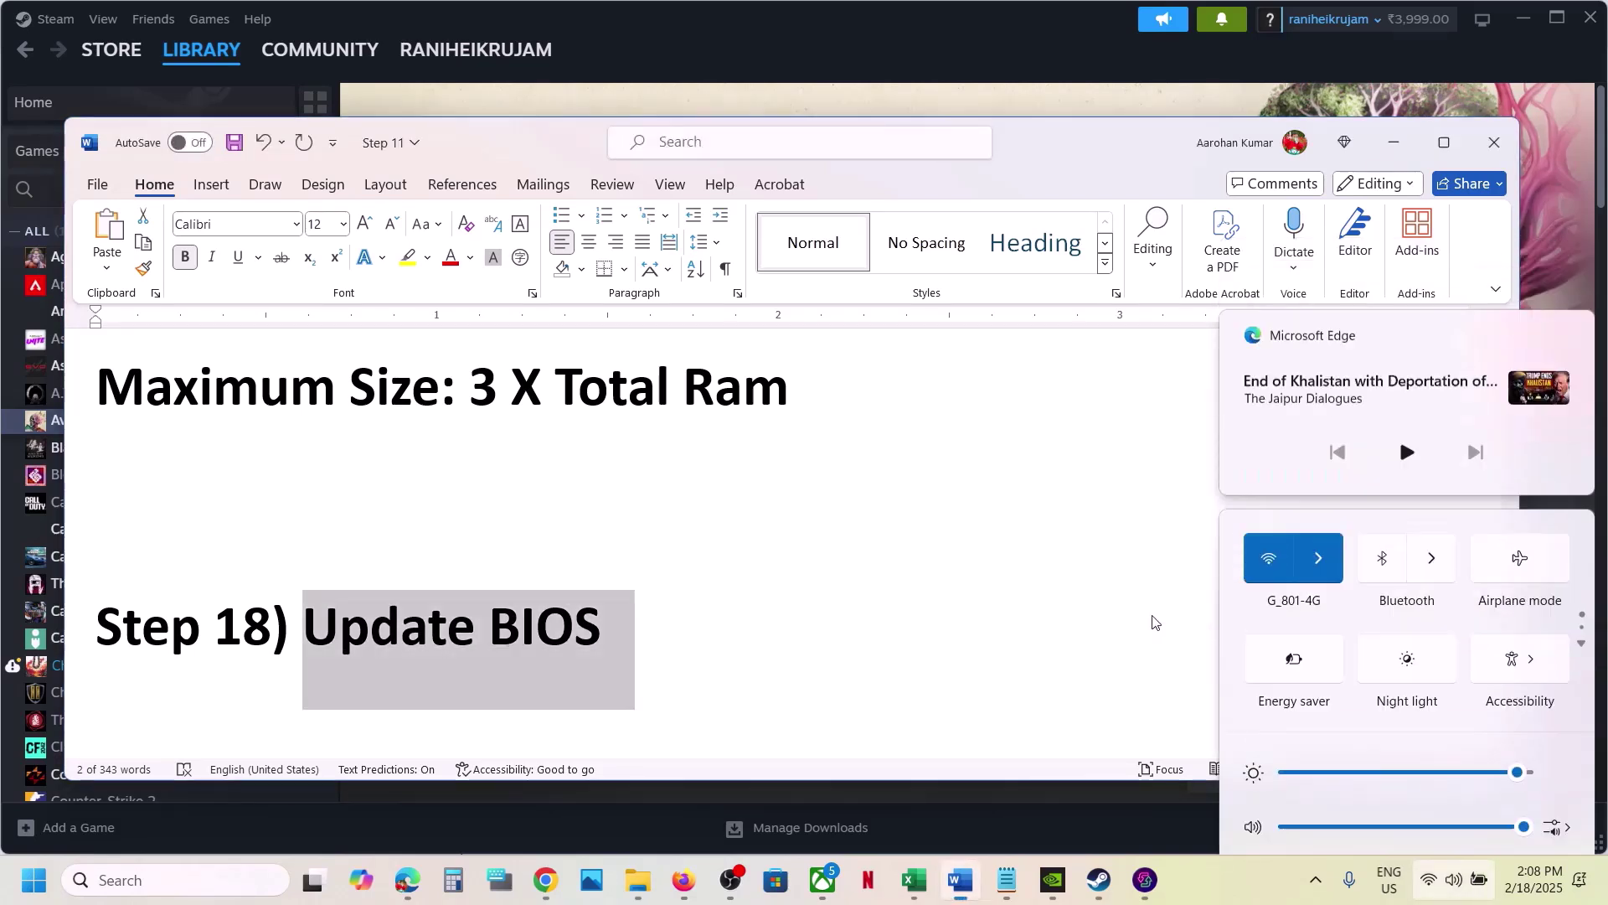
click(1155, 621)
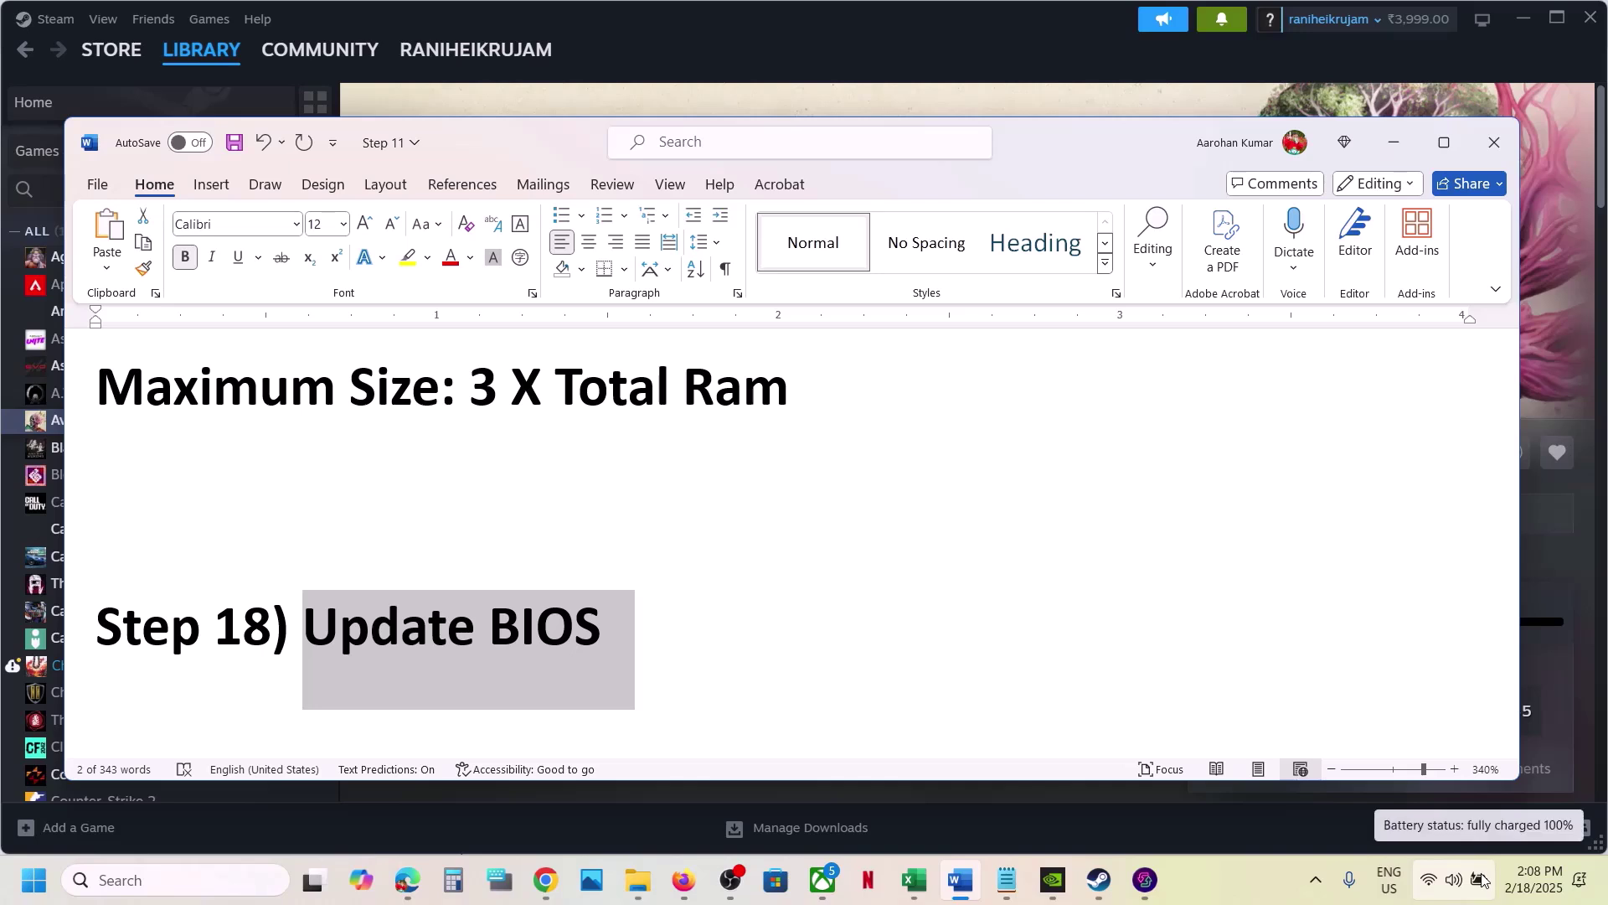
click(771, 639)
Follow Step 19 of the document by checking for updates on the Windows Update page in Settings.
scroll(600, 624, down, 3)
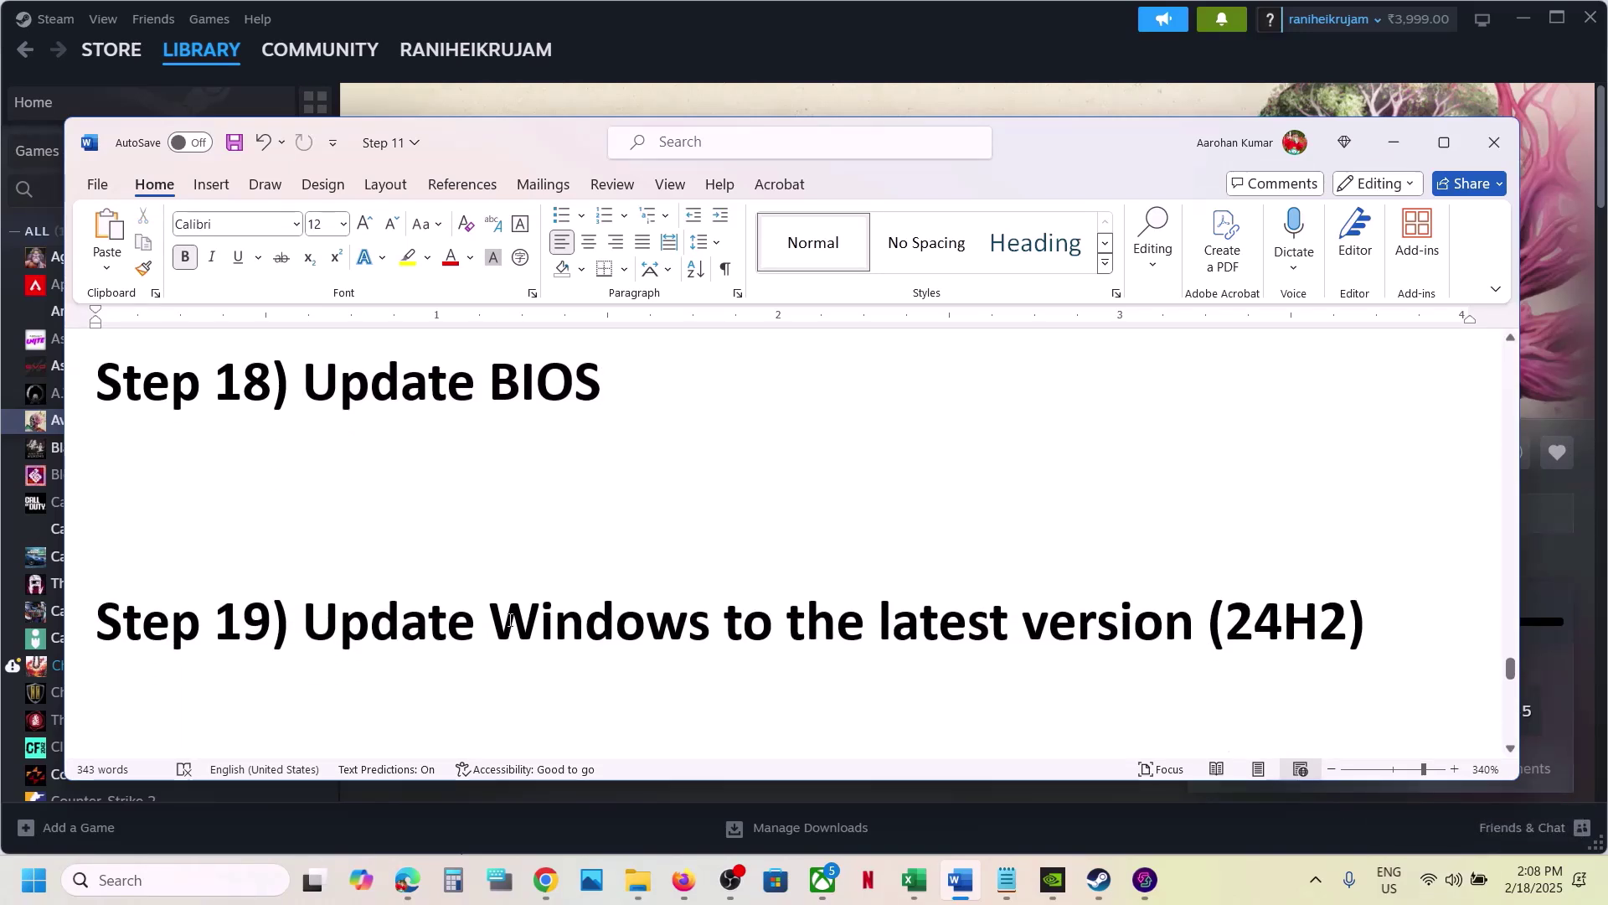
drag(339, 617, 1045, 545)
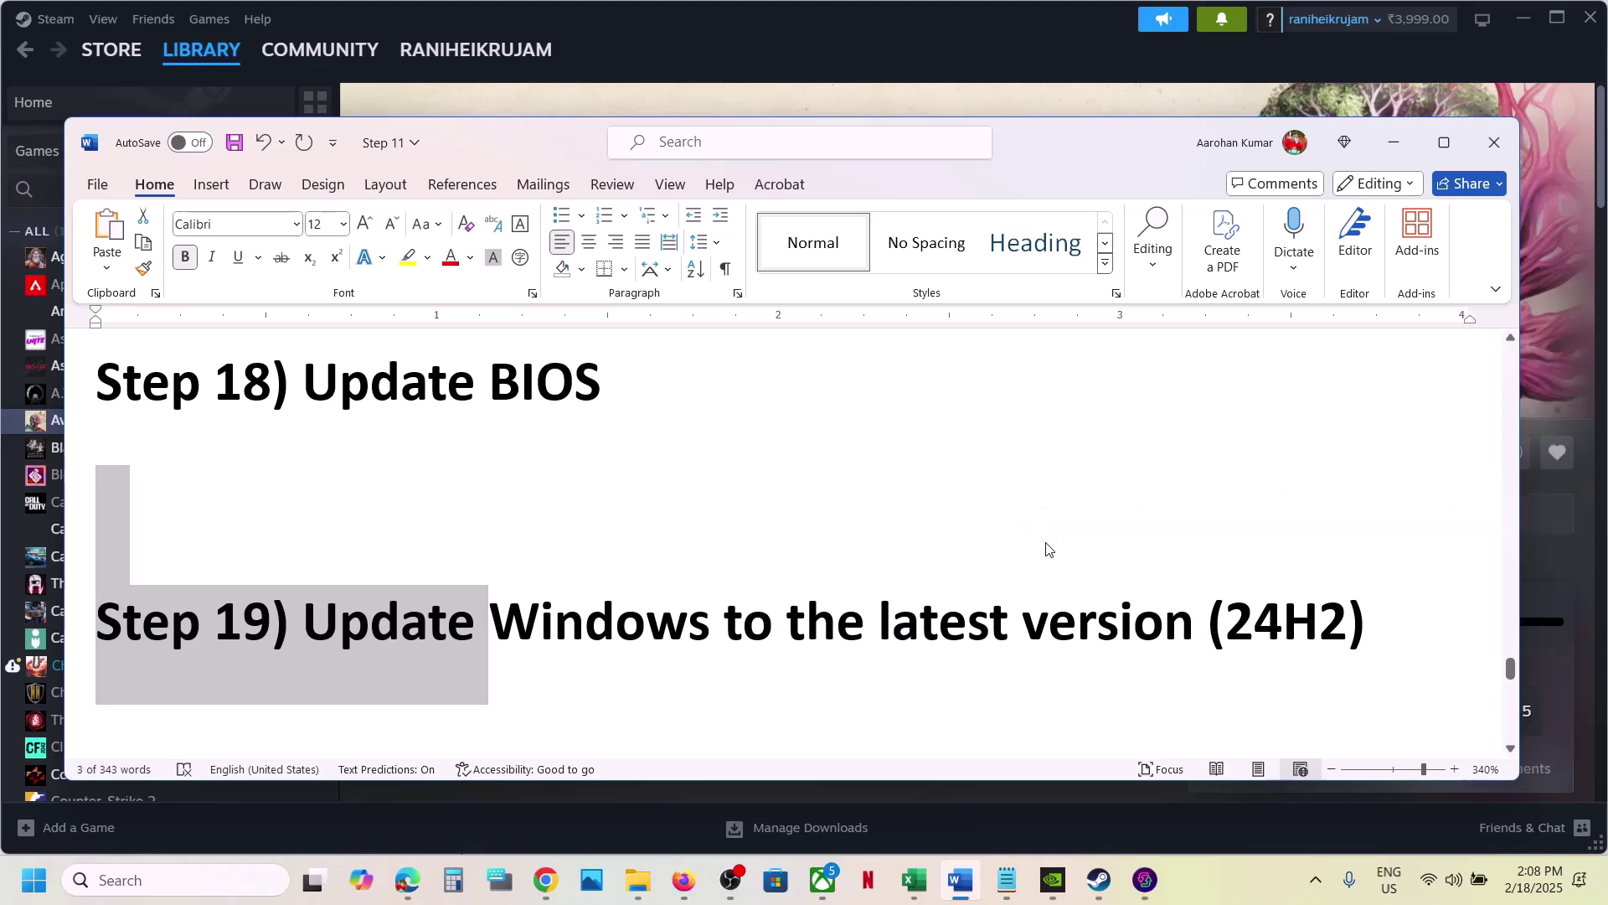
key(super+i)
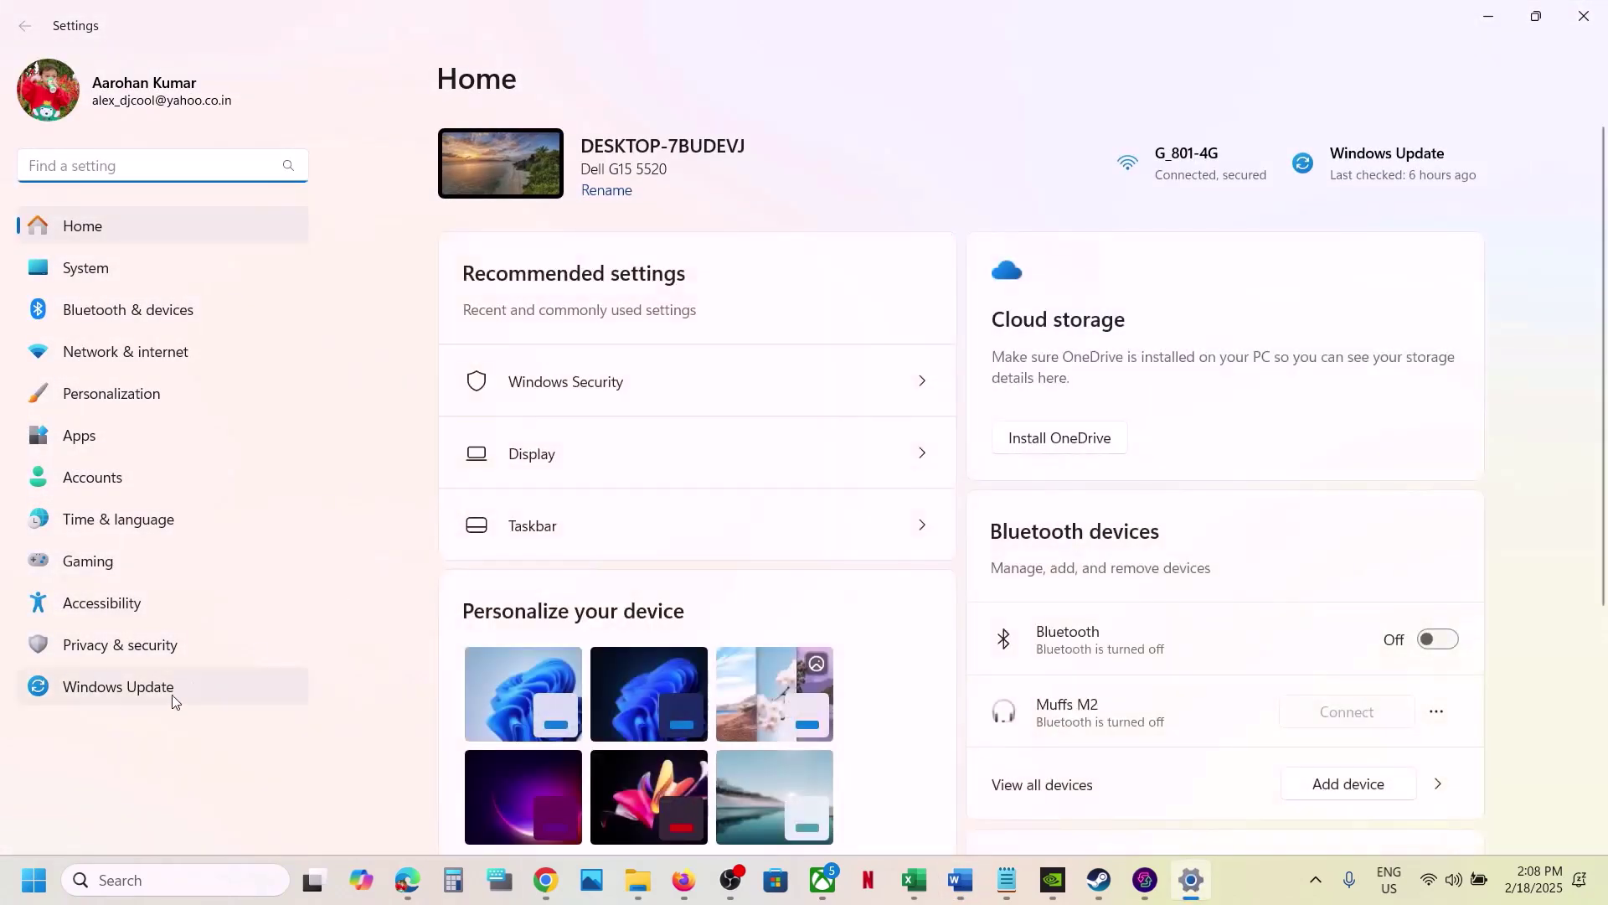
click(153, 689)
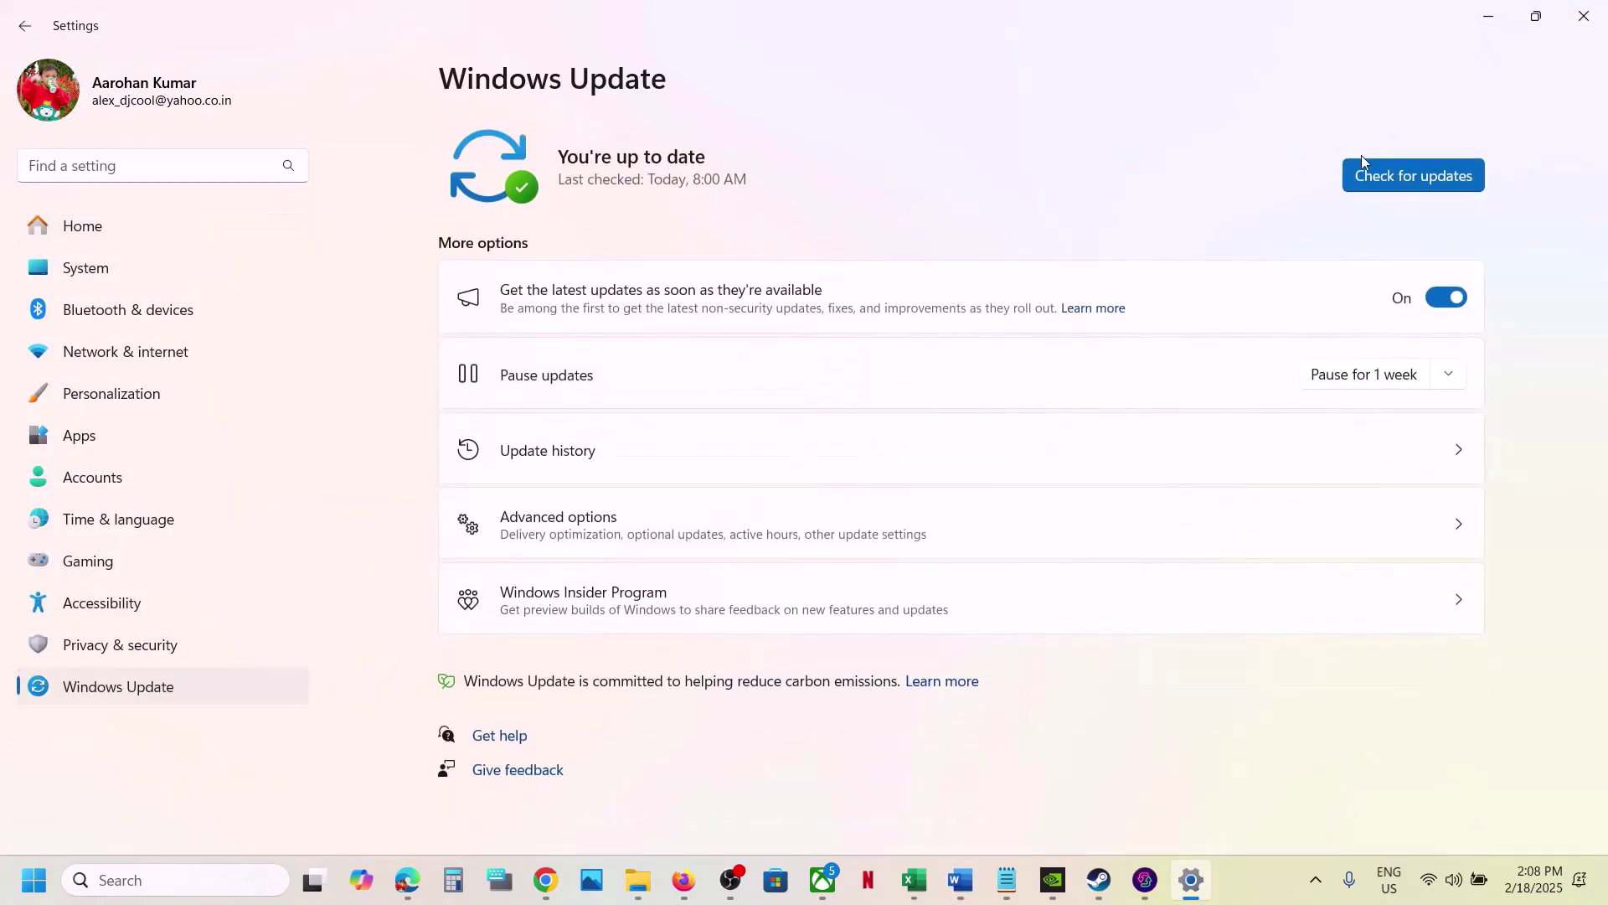
click(1395, 176)
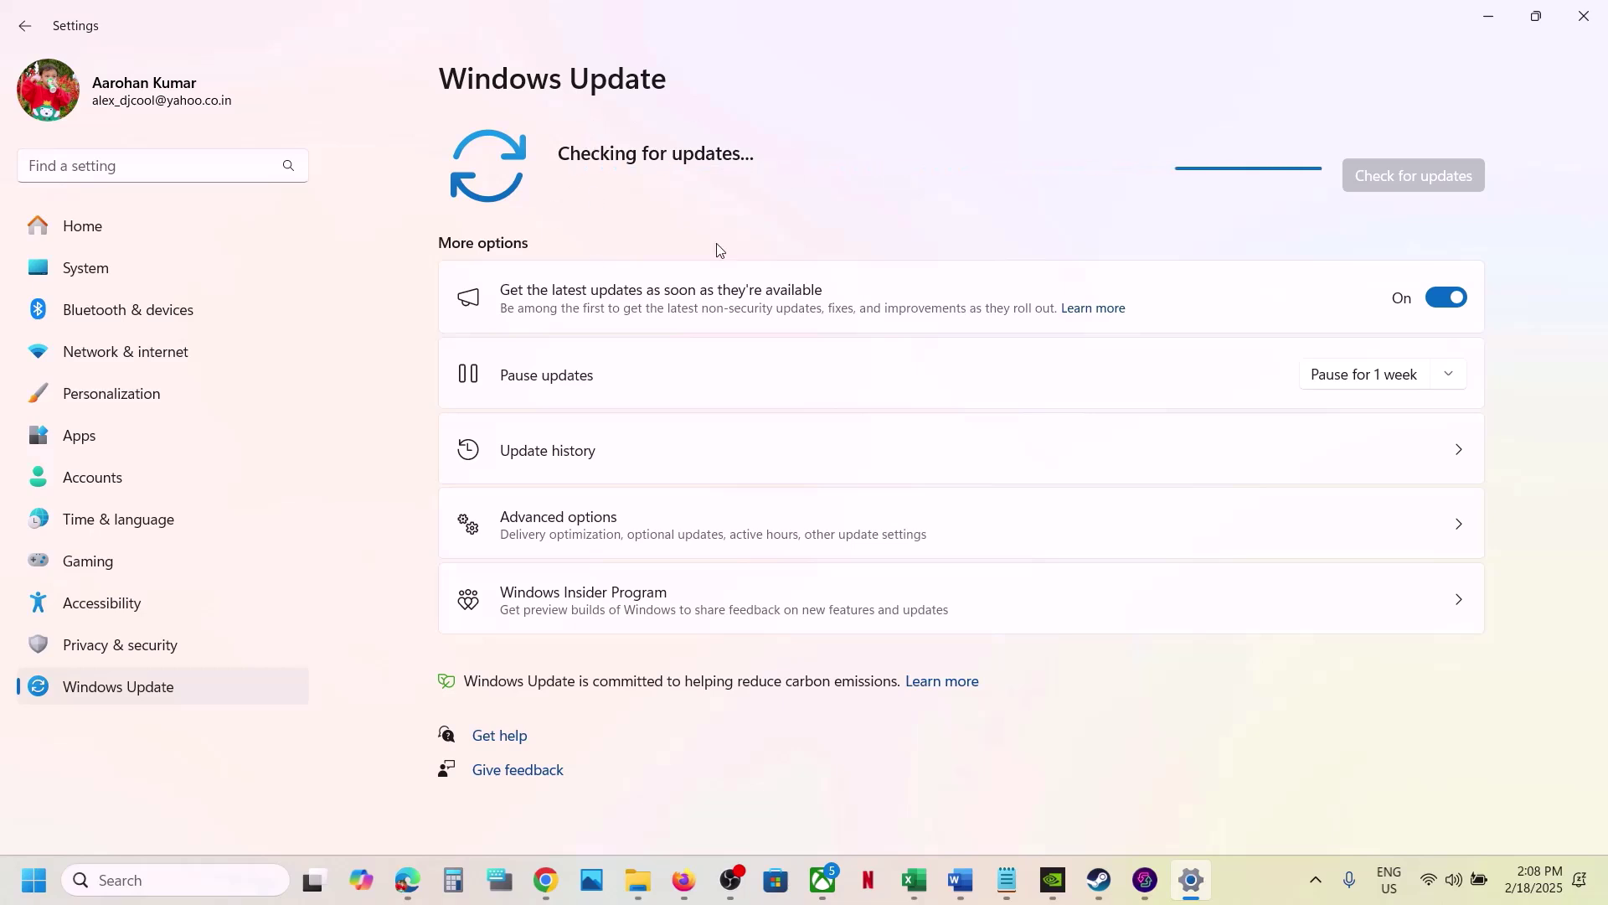
click(42, 863)
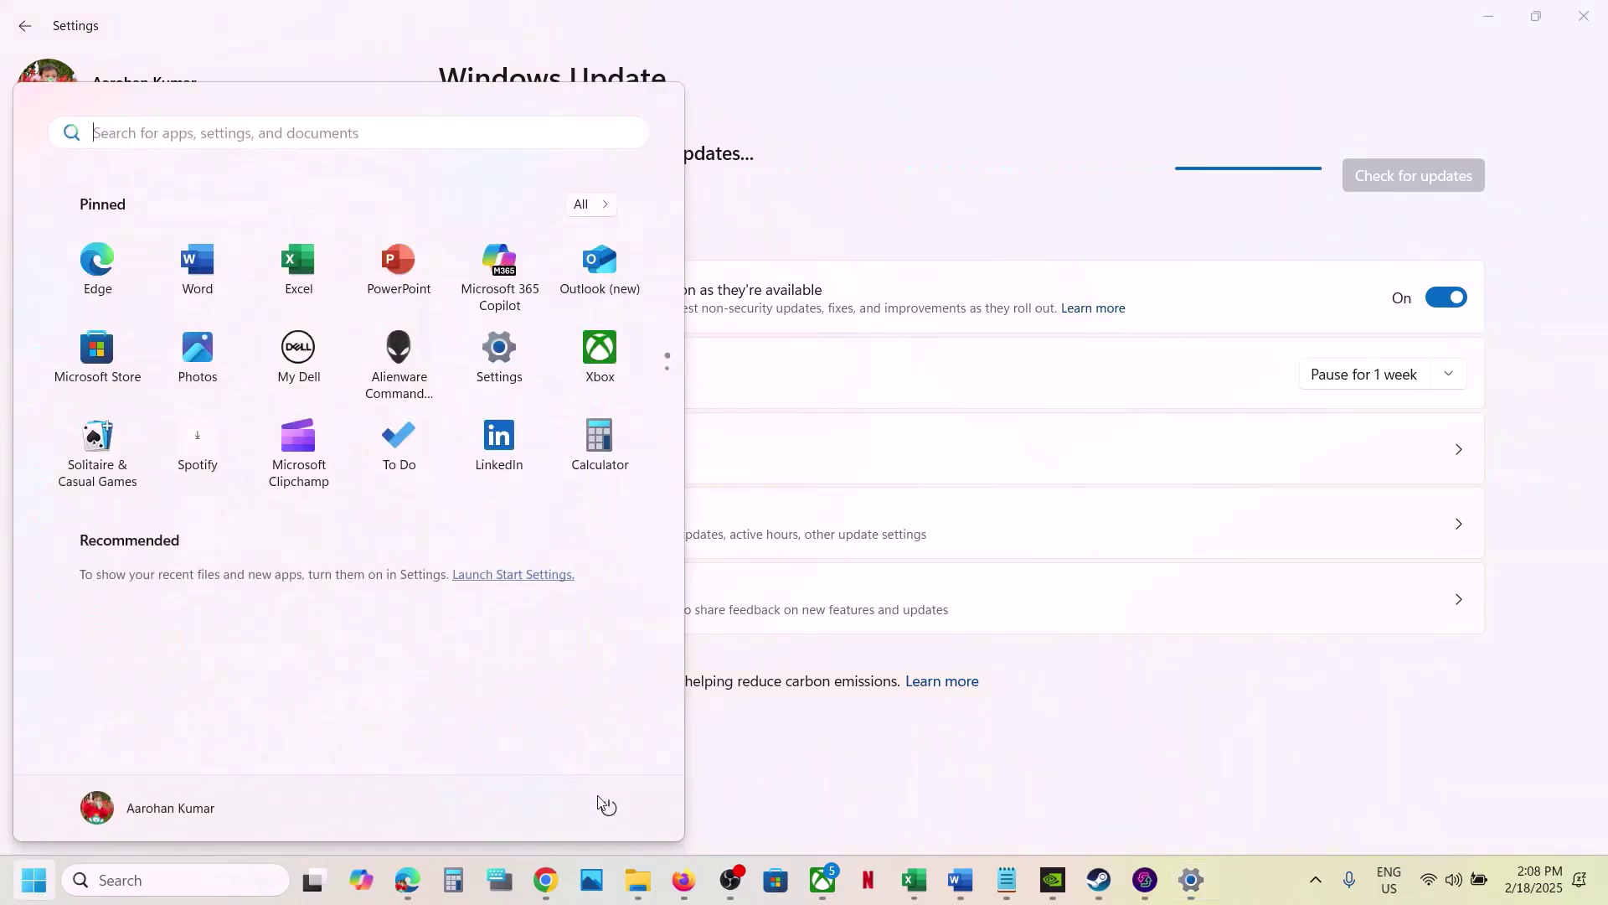
click(609, 806)
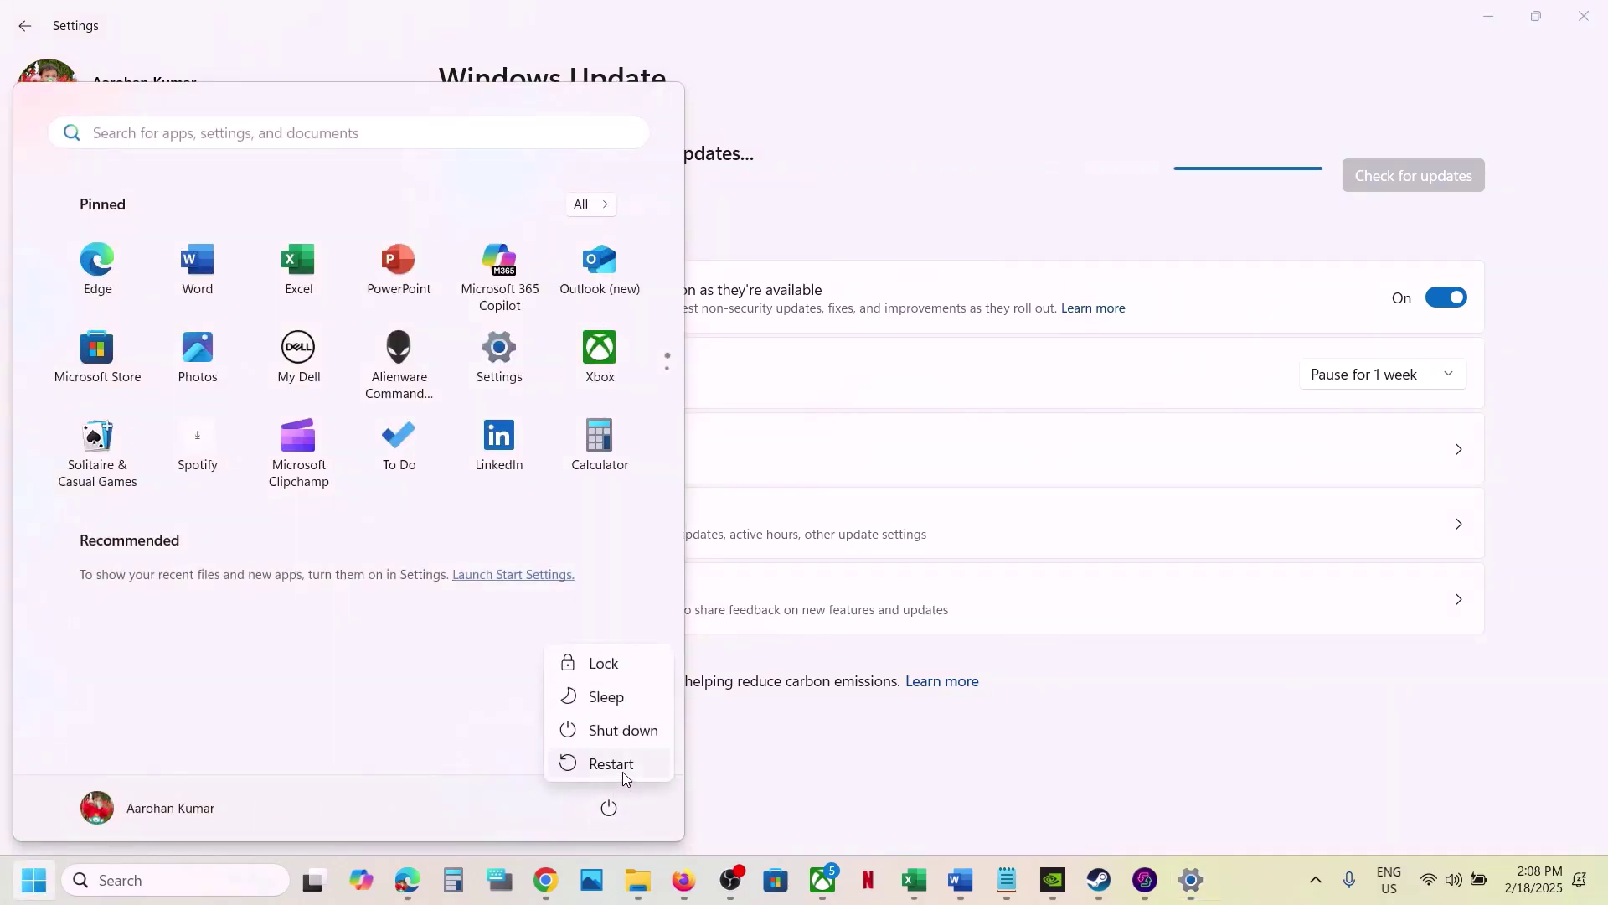
key(Escape)
click(827, 781)
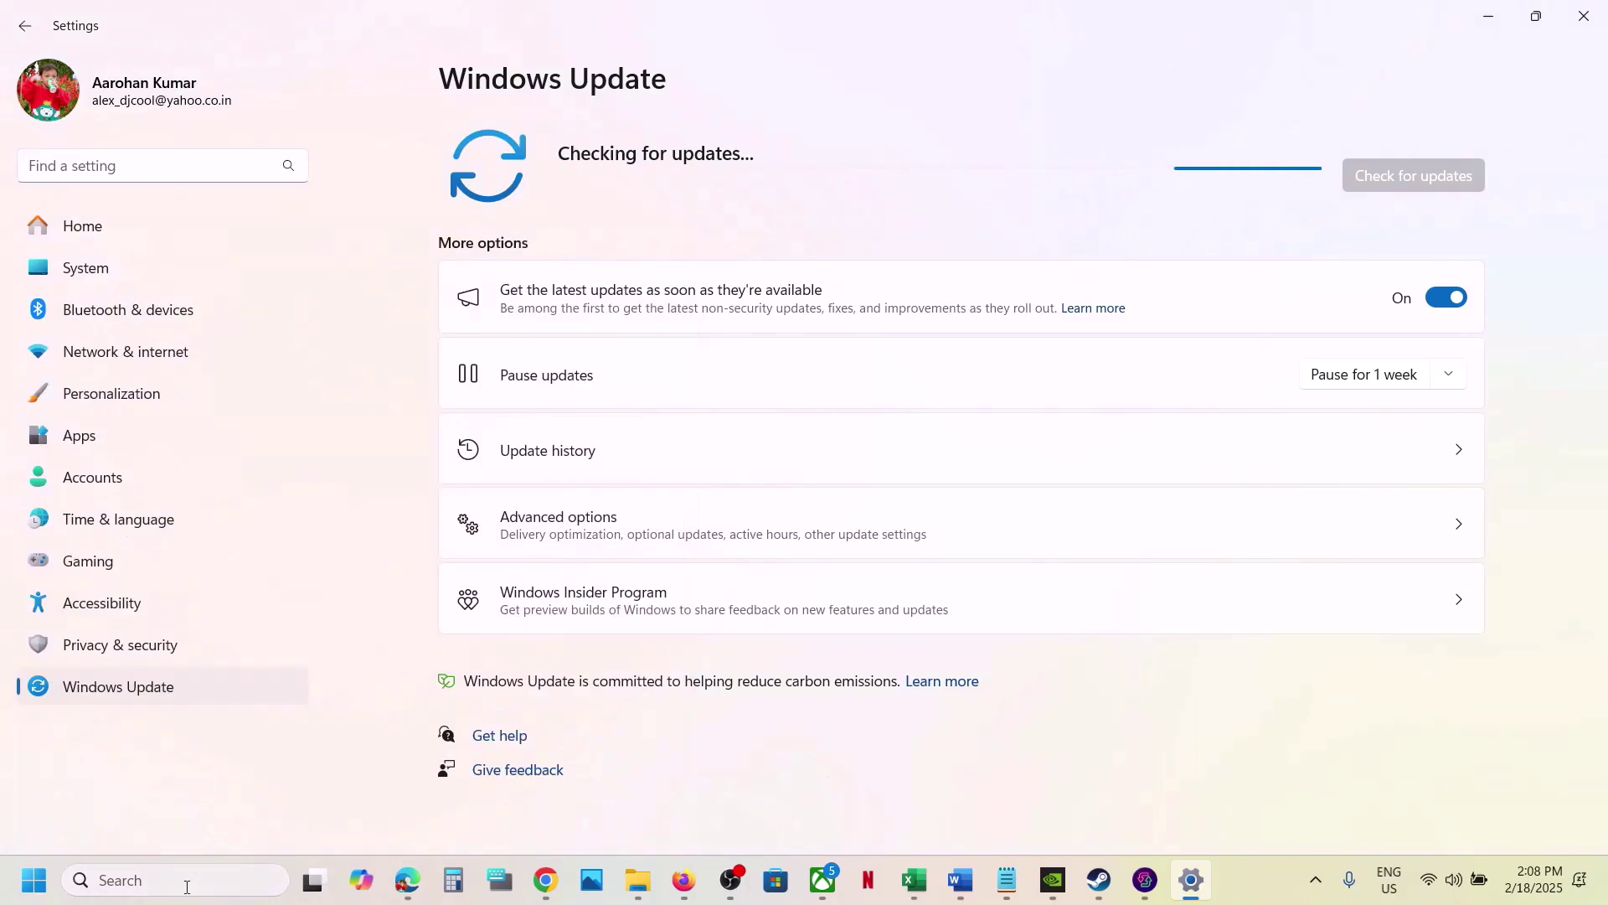
Check the installed Windows version with the "winver" command and close the About Windows dialog.
click(164, 874)
text(winver)
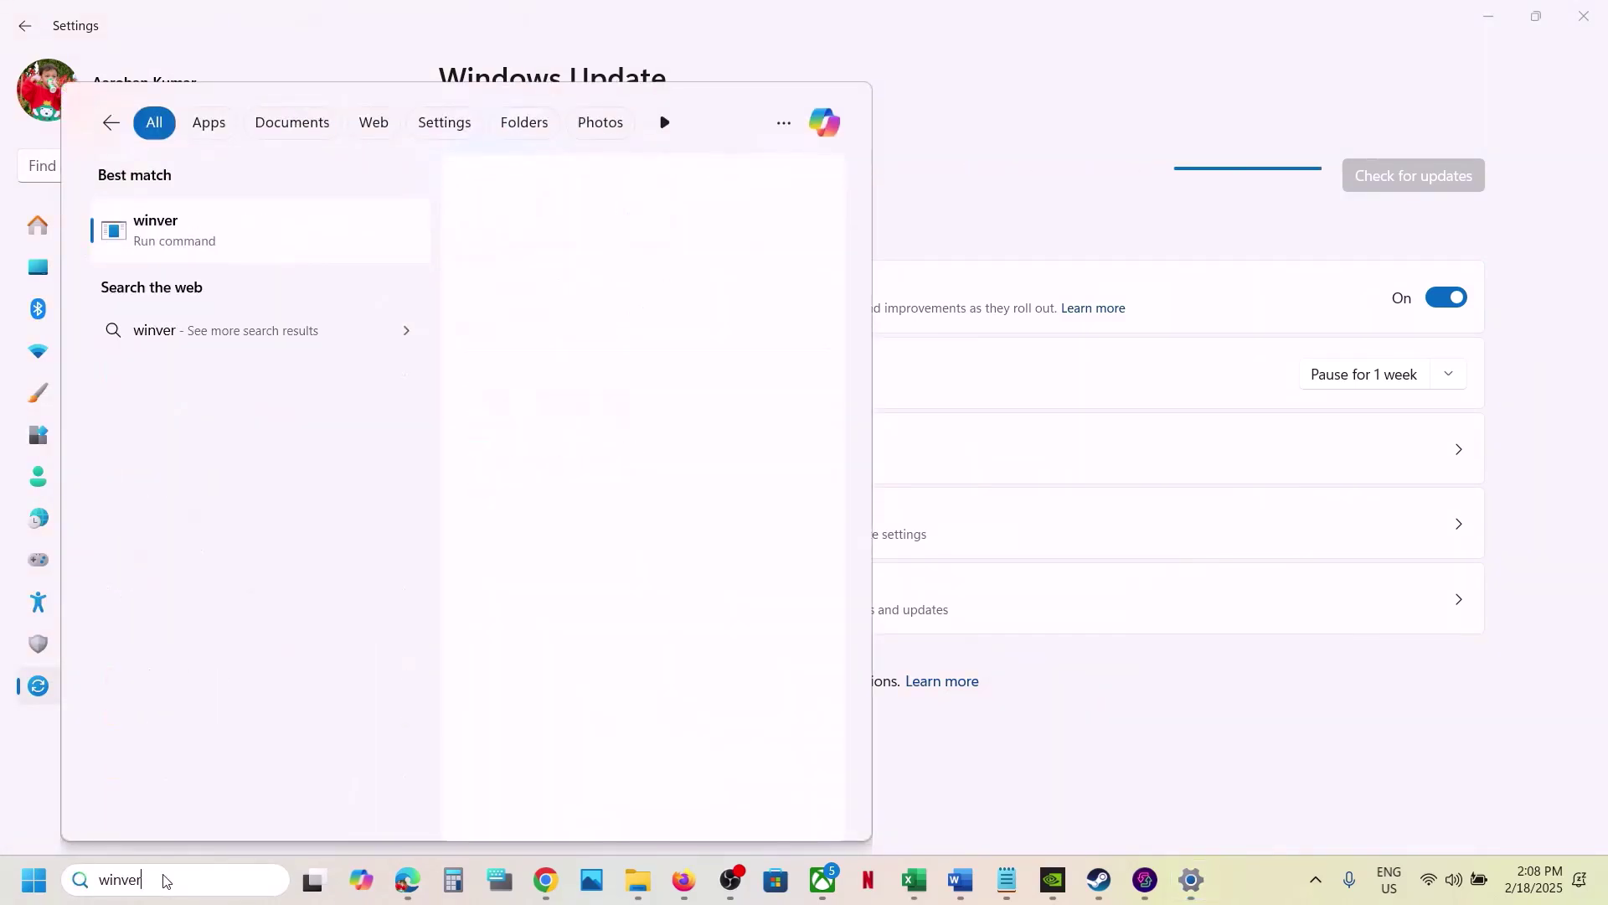
key(Return)
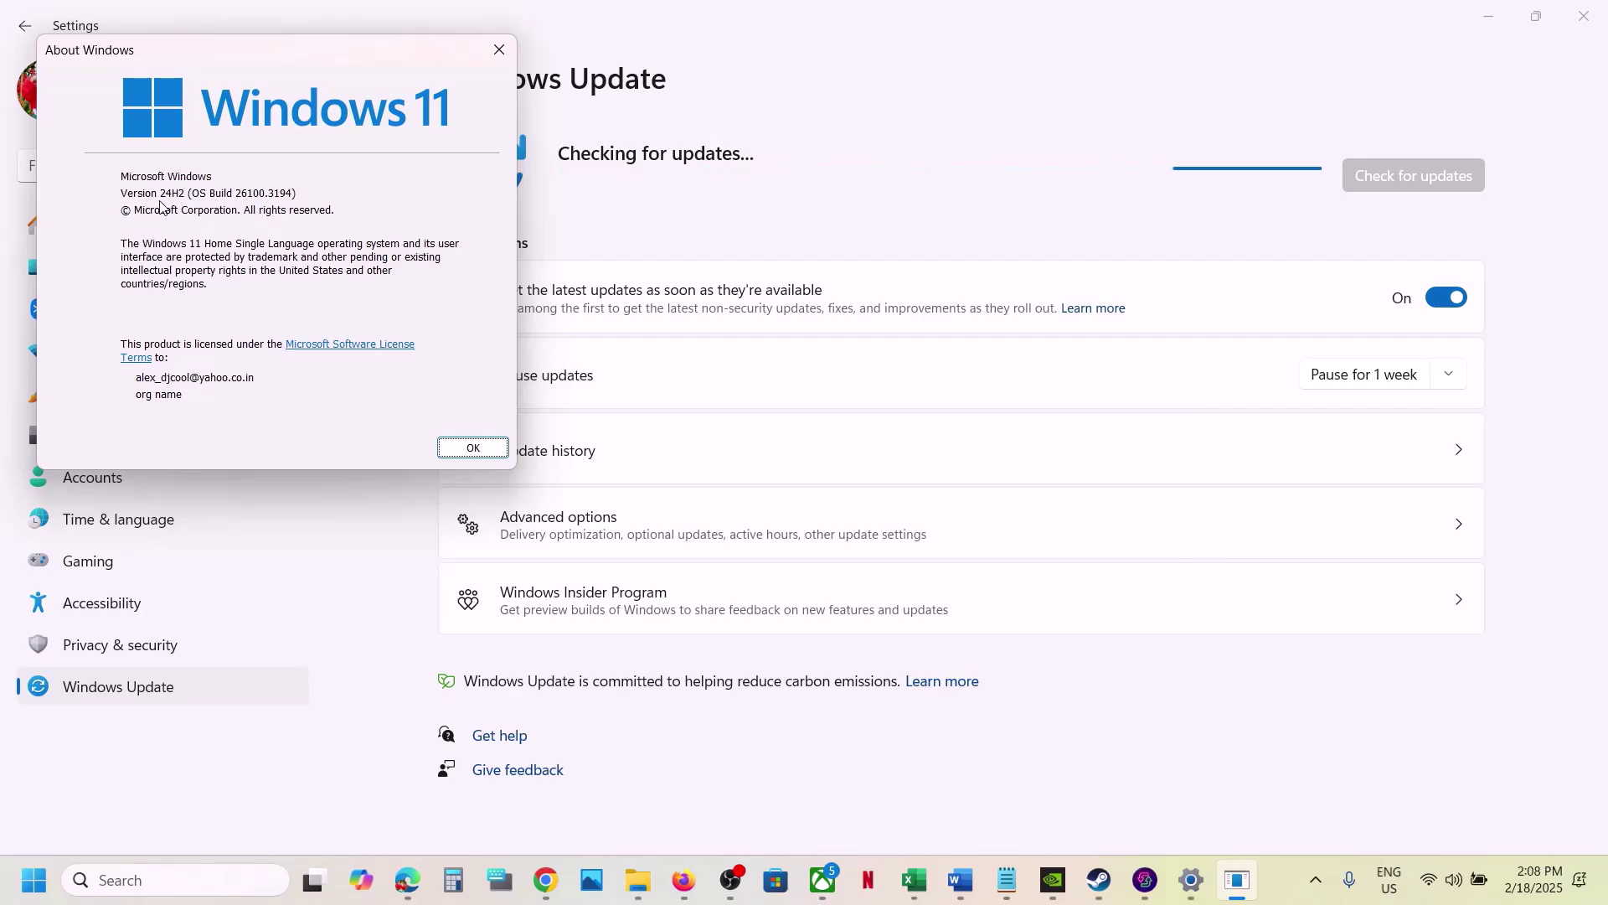
click(486, 53)
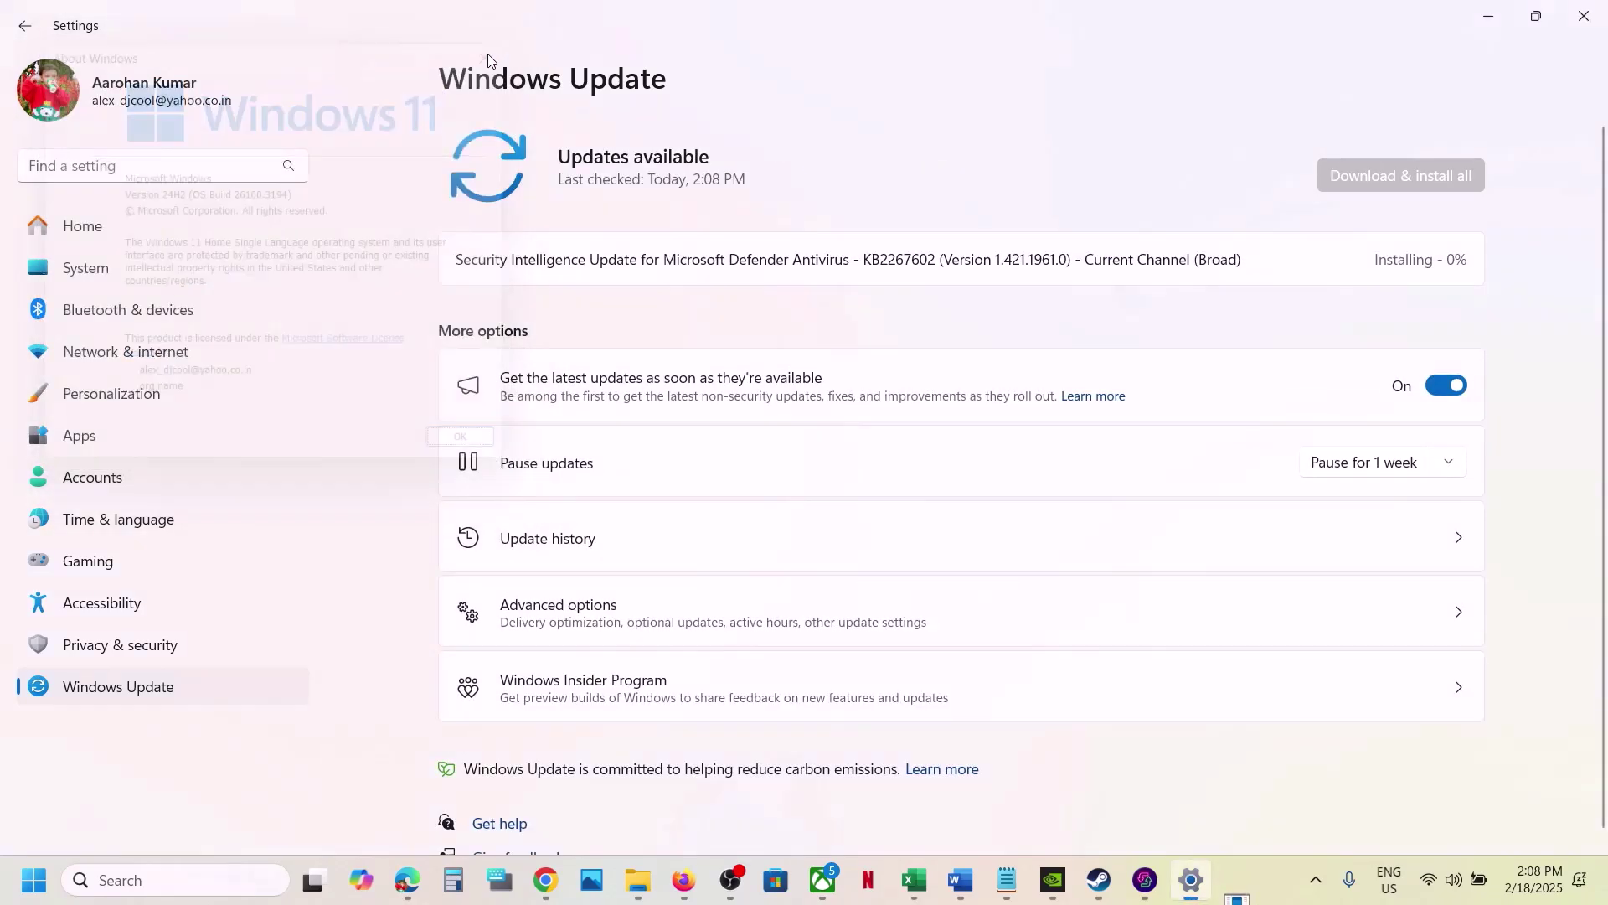
Review Step 20 in the Word troubleshooting document, covering unplugging external devices, disconnecting multiple monitors and closing lighting software and third-party services.
click(970, 883)
scroll(453, 477, down, 5)
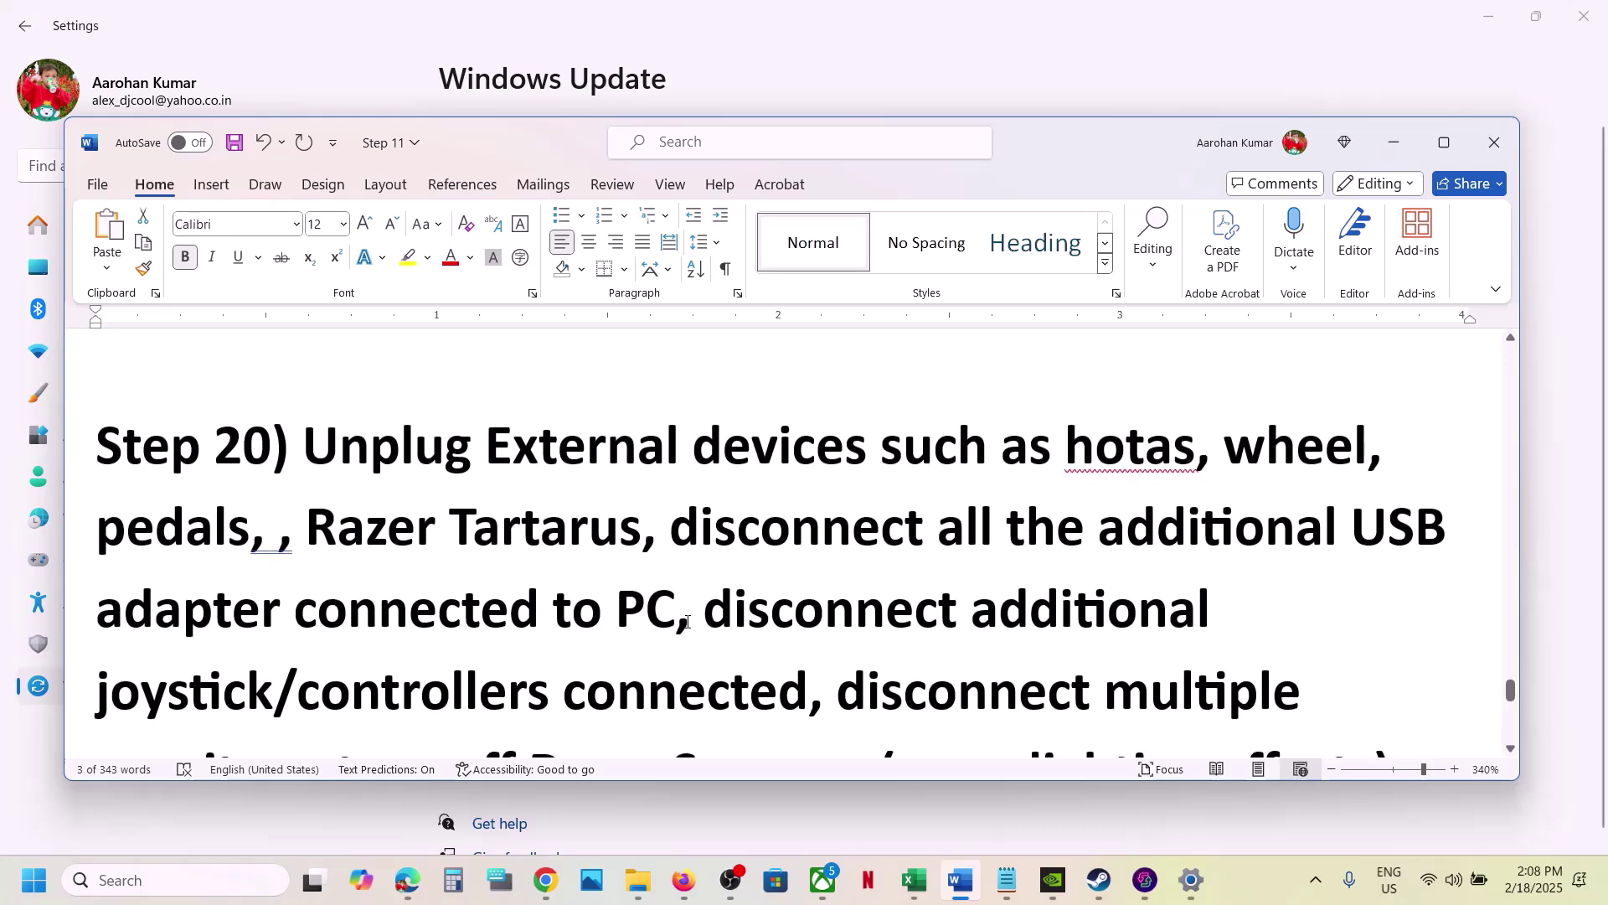
drag(303, 456, 670, 607)
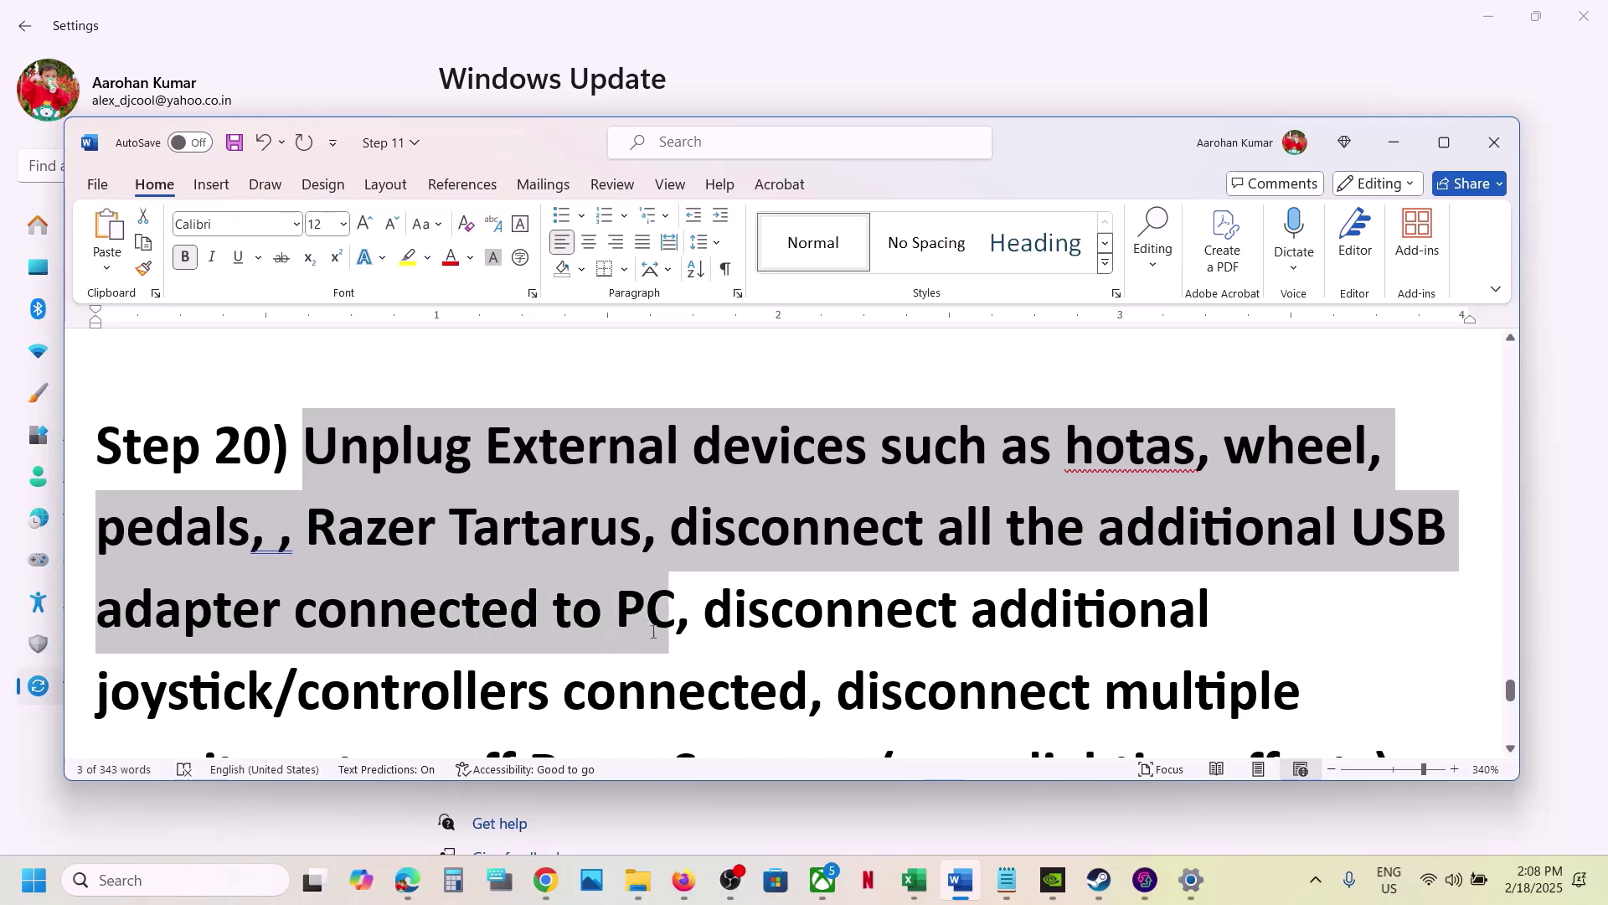
scroll(655, 628, down, 3)
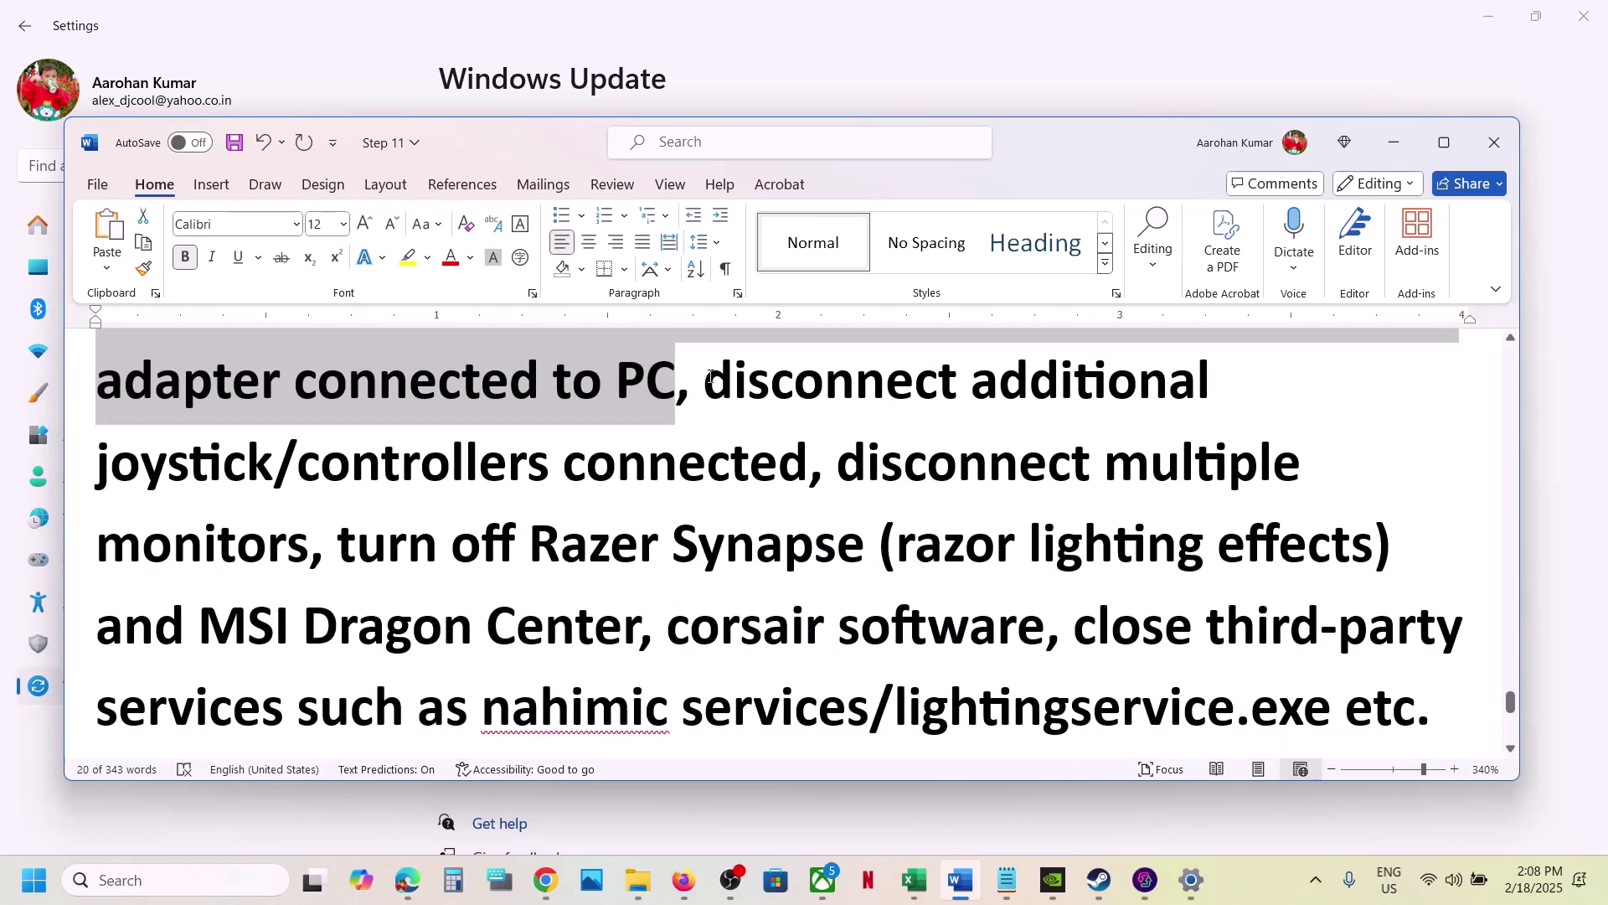
drag(710, 377, 309, 566)
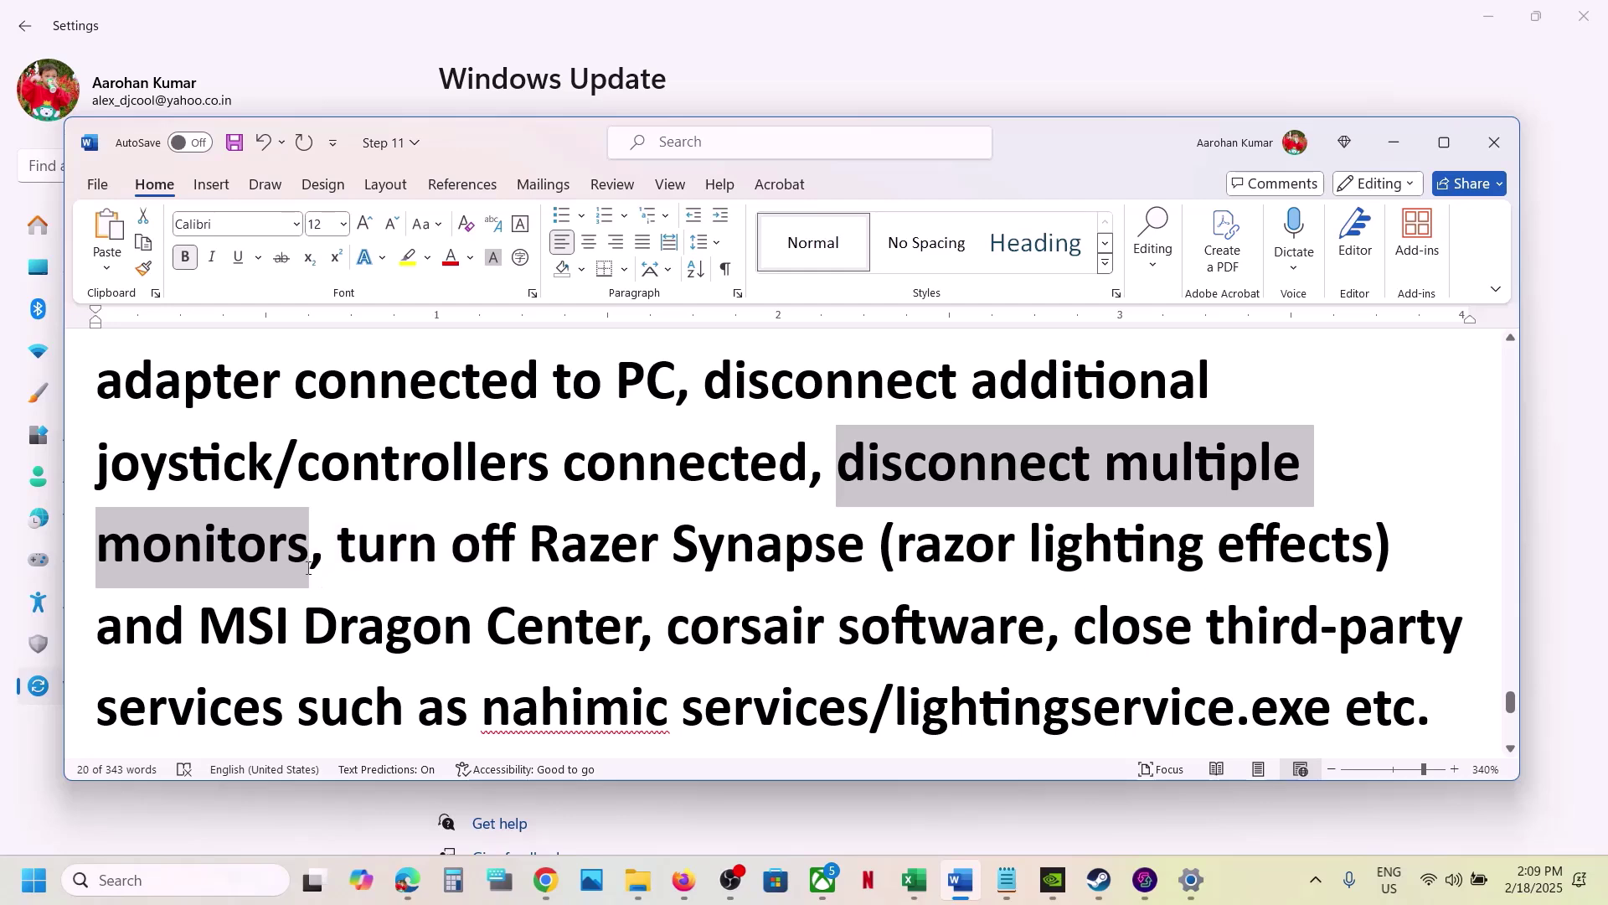
click(387, 578)
scroll(389, 588, down, 2)
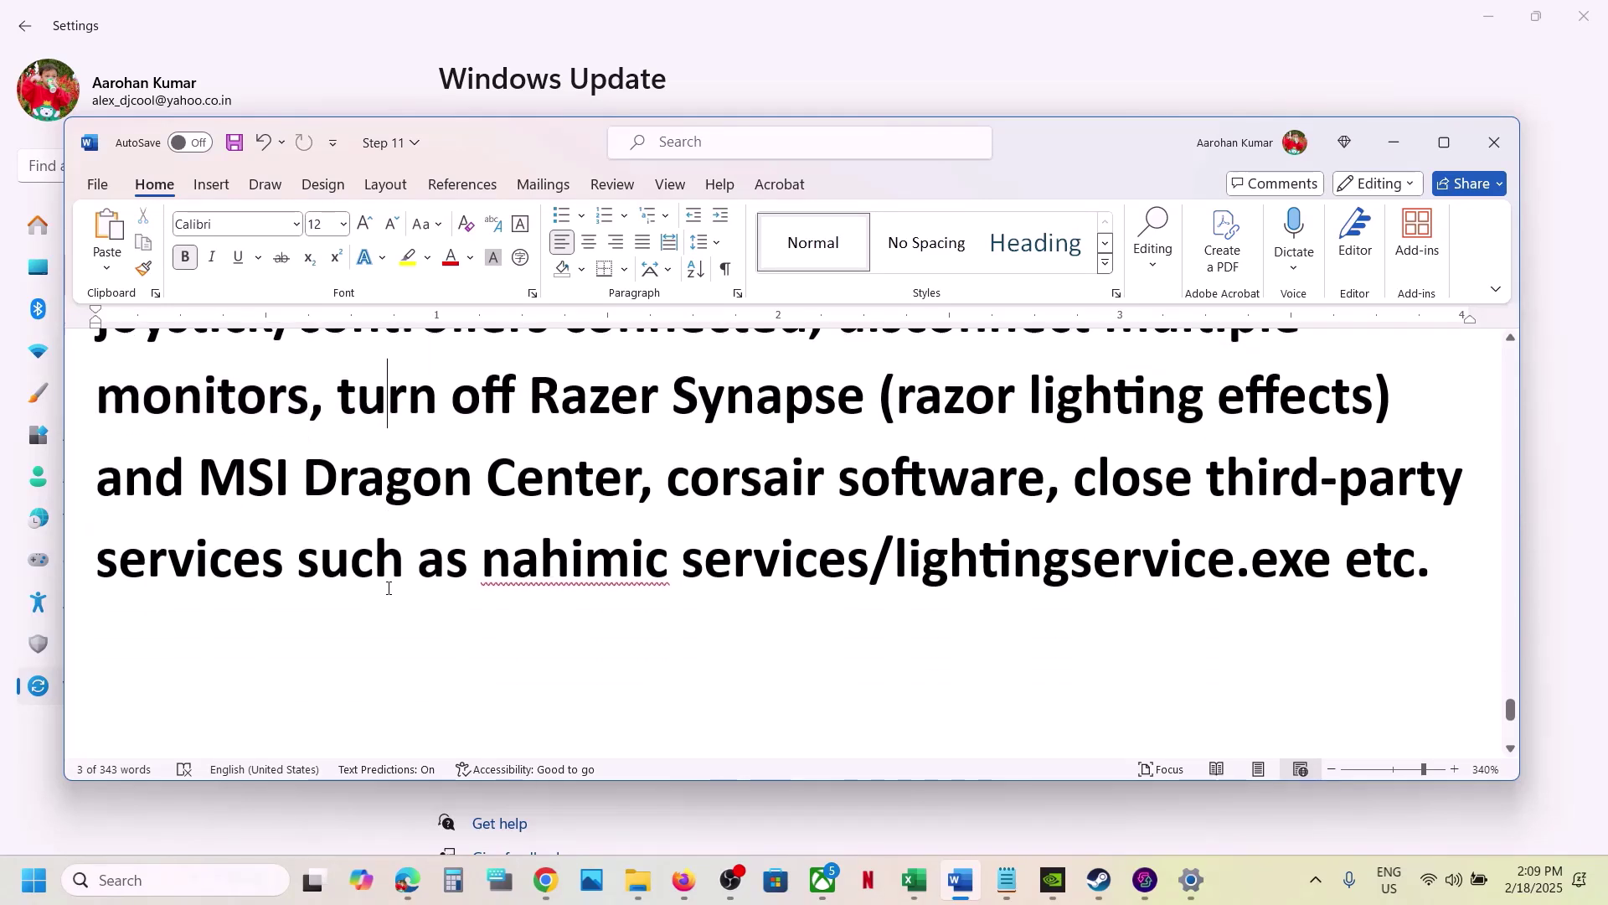
drag(388, 394, 1426, 559)
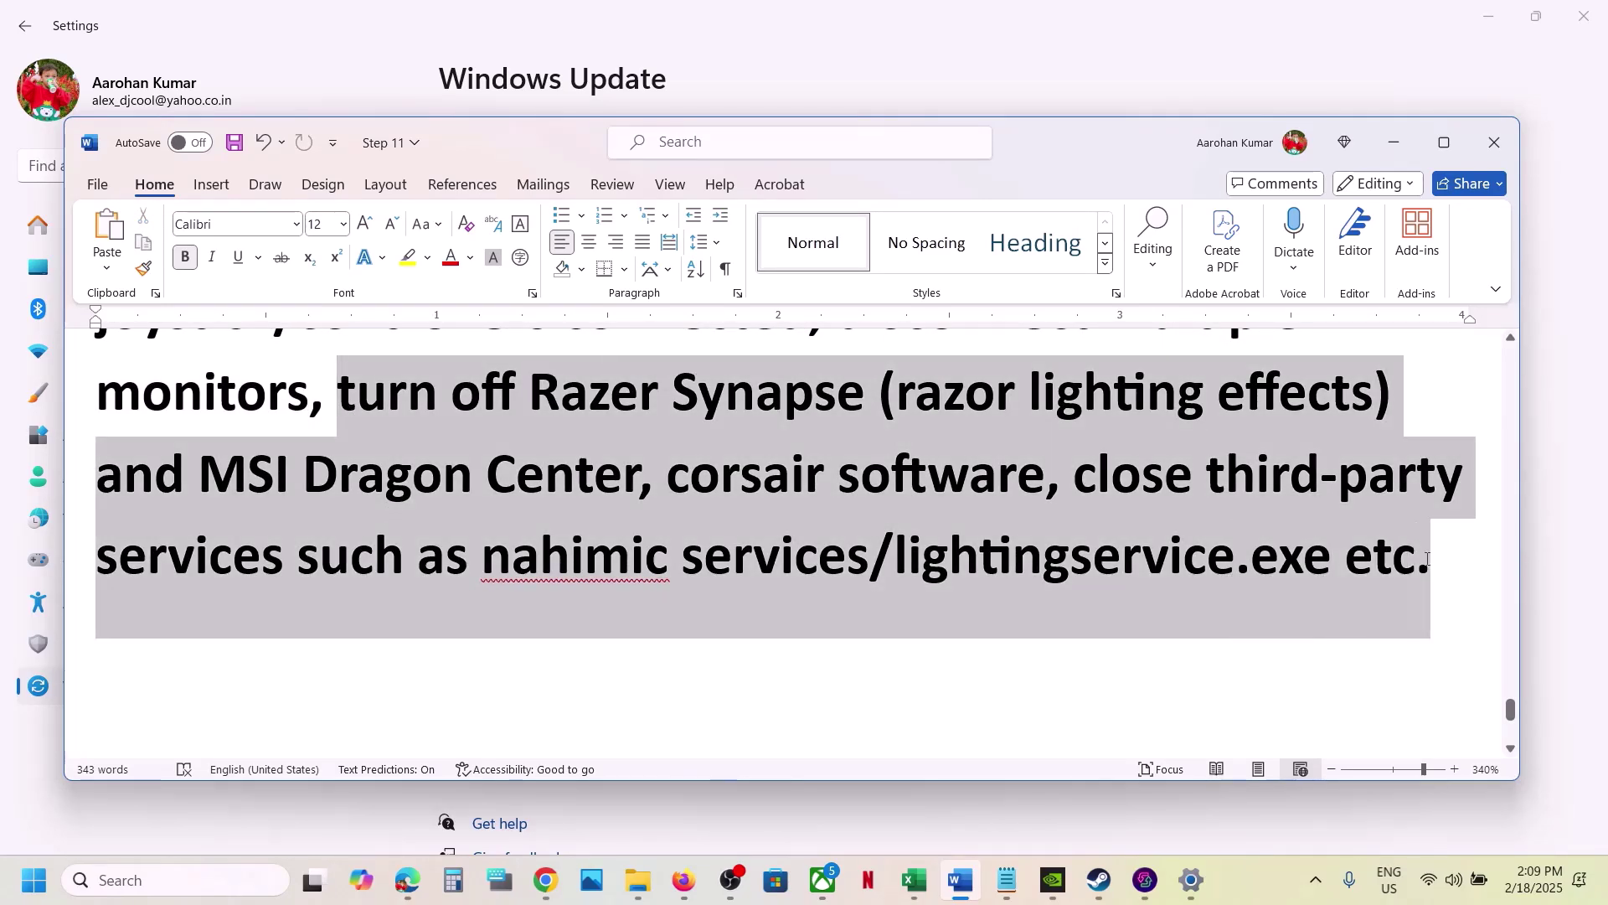
click(520, 570)
Read Step 21 of the document on uninstalling the game, deleting its folder, restarting the PC and reinstalling.
scroll(519, 574, down, 2)
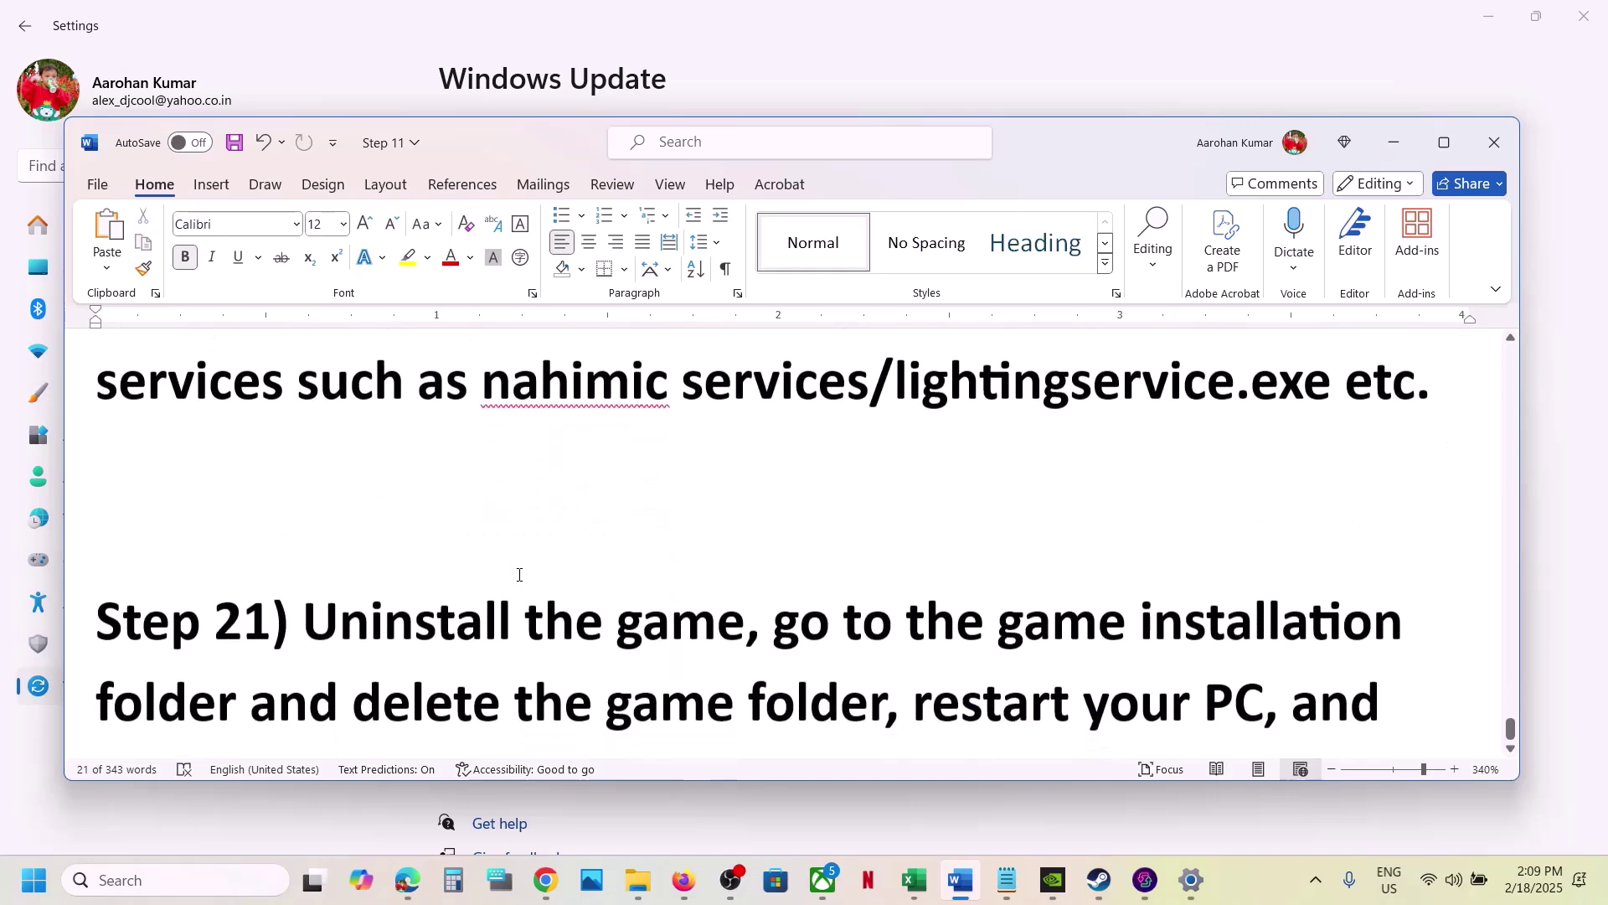
scroll(520, 574, down, 2)
drag(303, 414, 1110, 662)
click(1110, 662)
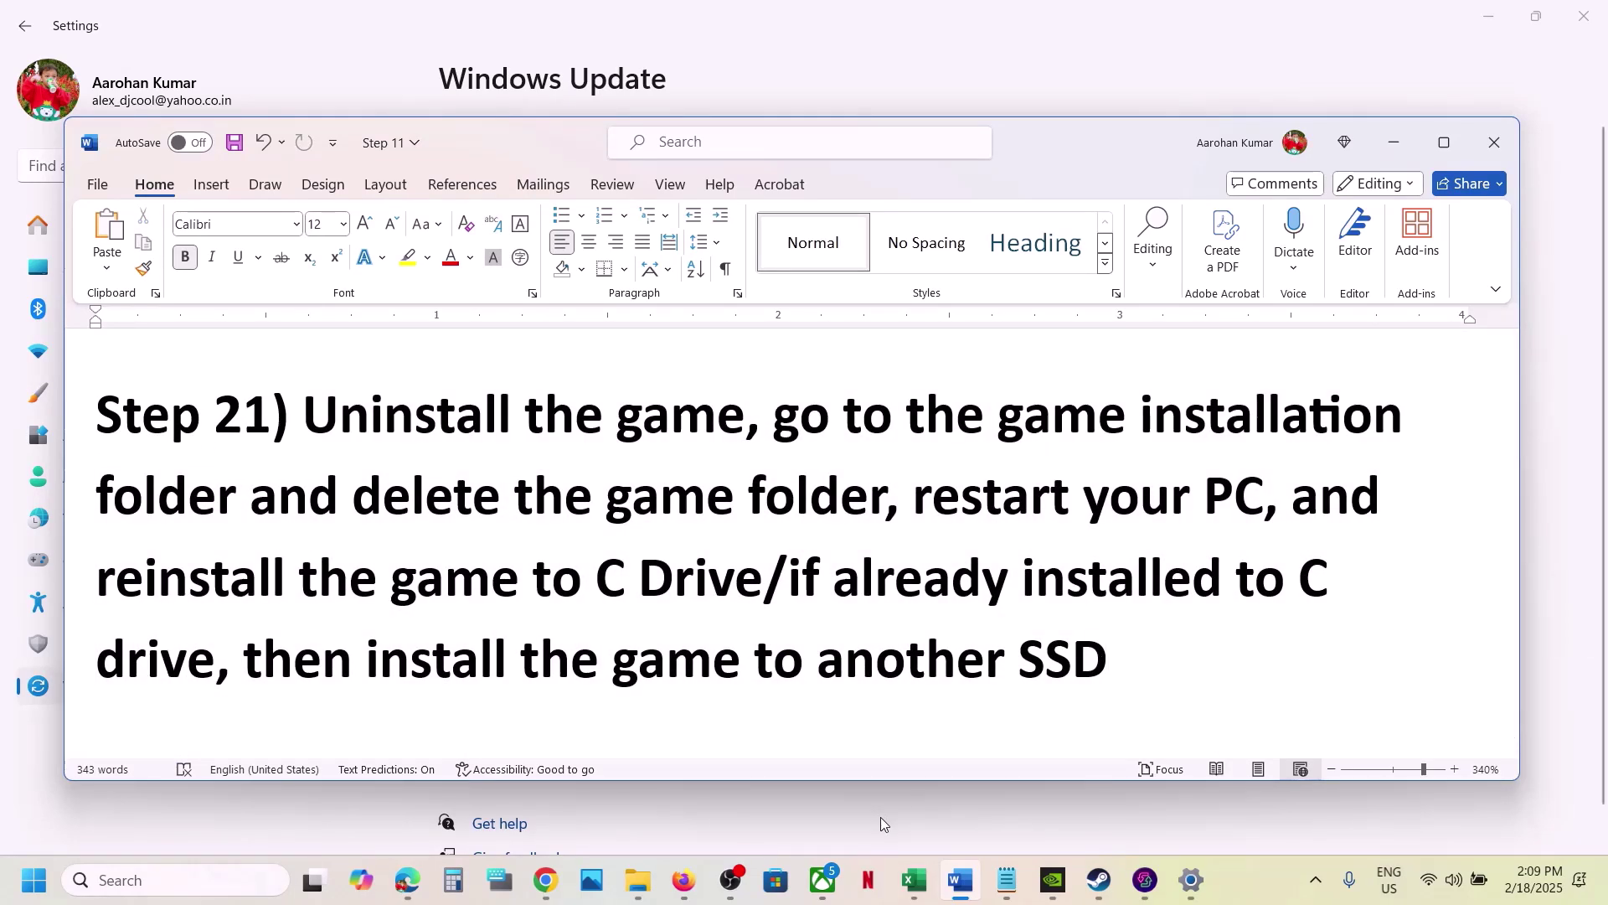
Switch to Steam and show the Uninstall option for Avowed in the library, closing it without uninstalling the game.
click(1099, 879)
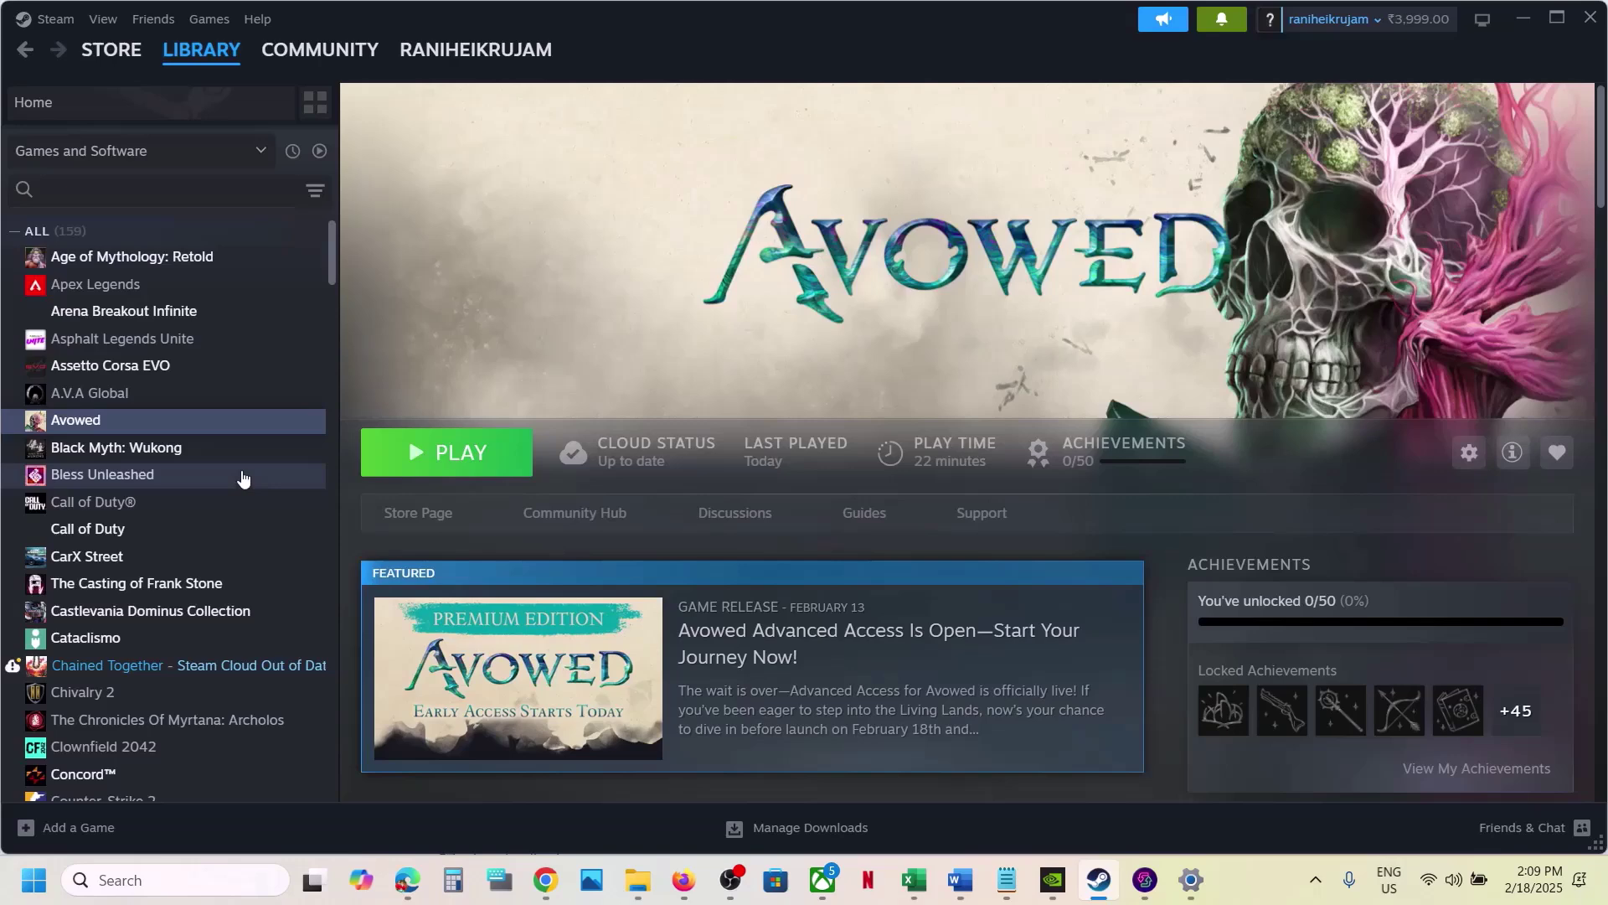
right_click(201, 433)
mouse_move(293, 554)
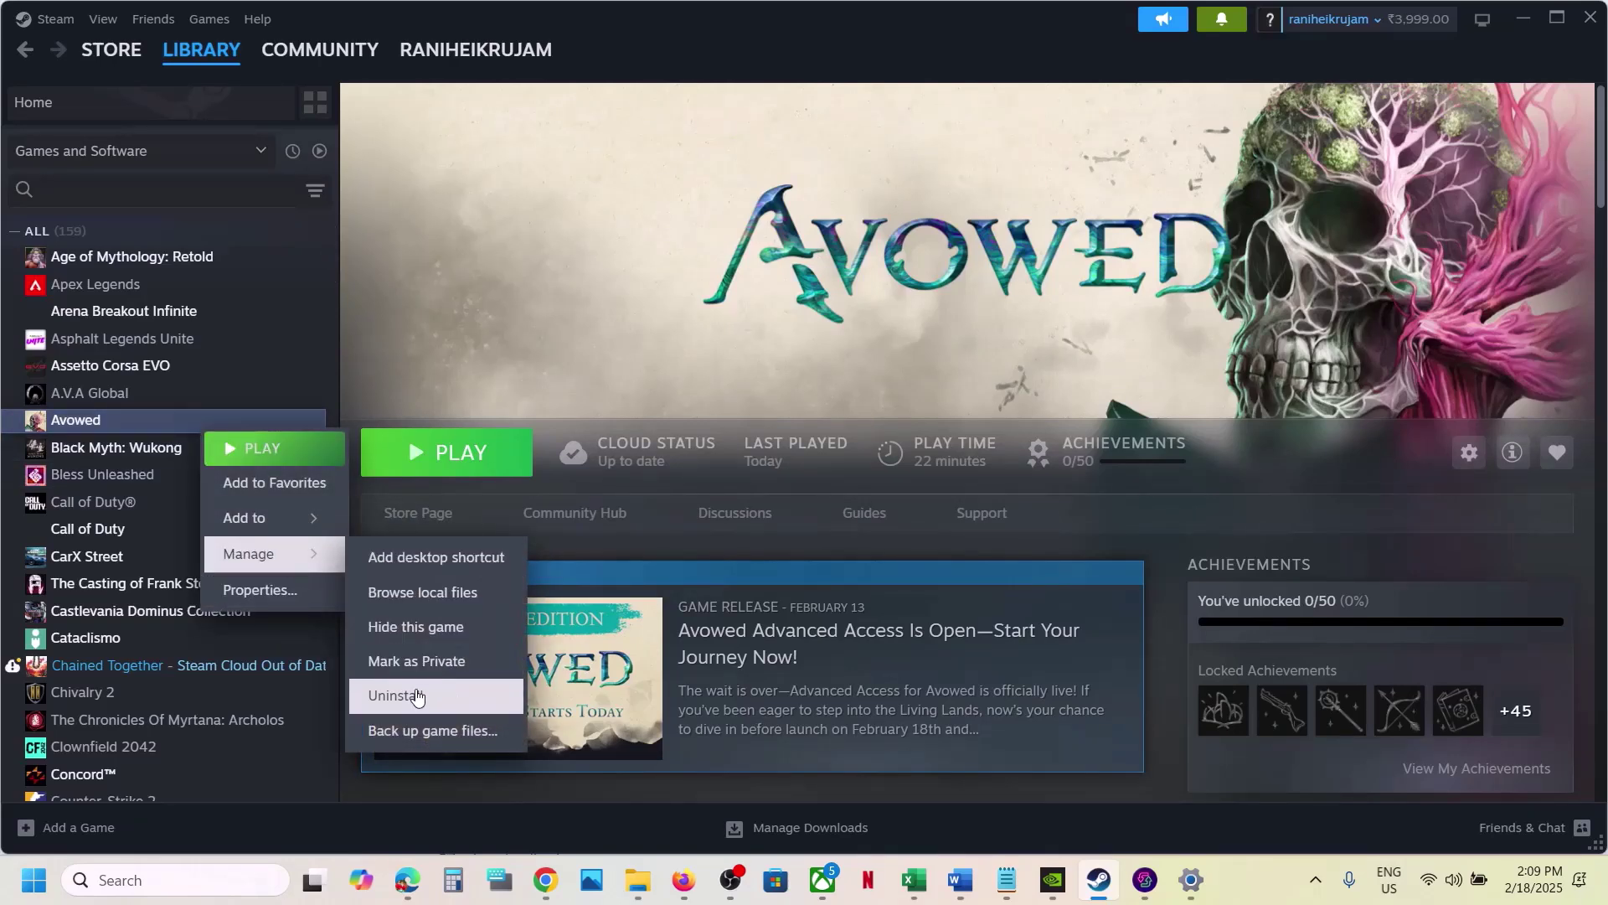
click(709, 305)
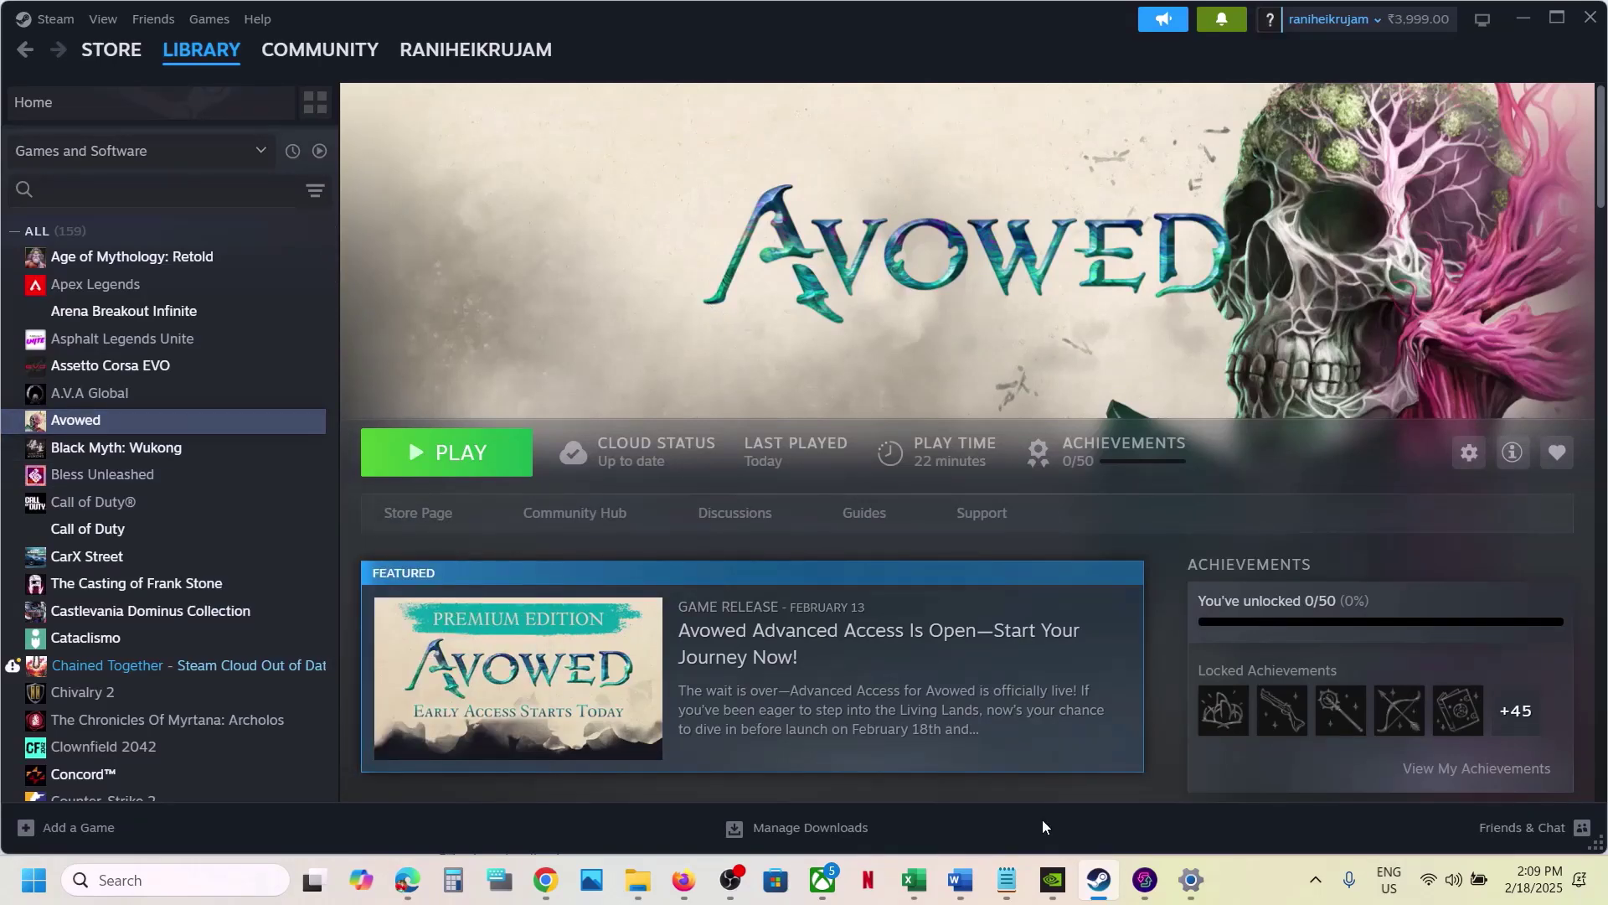
Review Step 21's advice in Word on reinstalling to C Drive or another SSD, and return to the Avowed page in Steam.
click(960, 879)
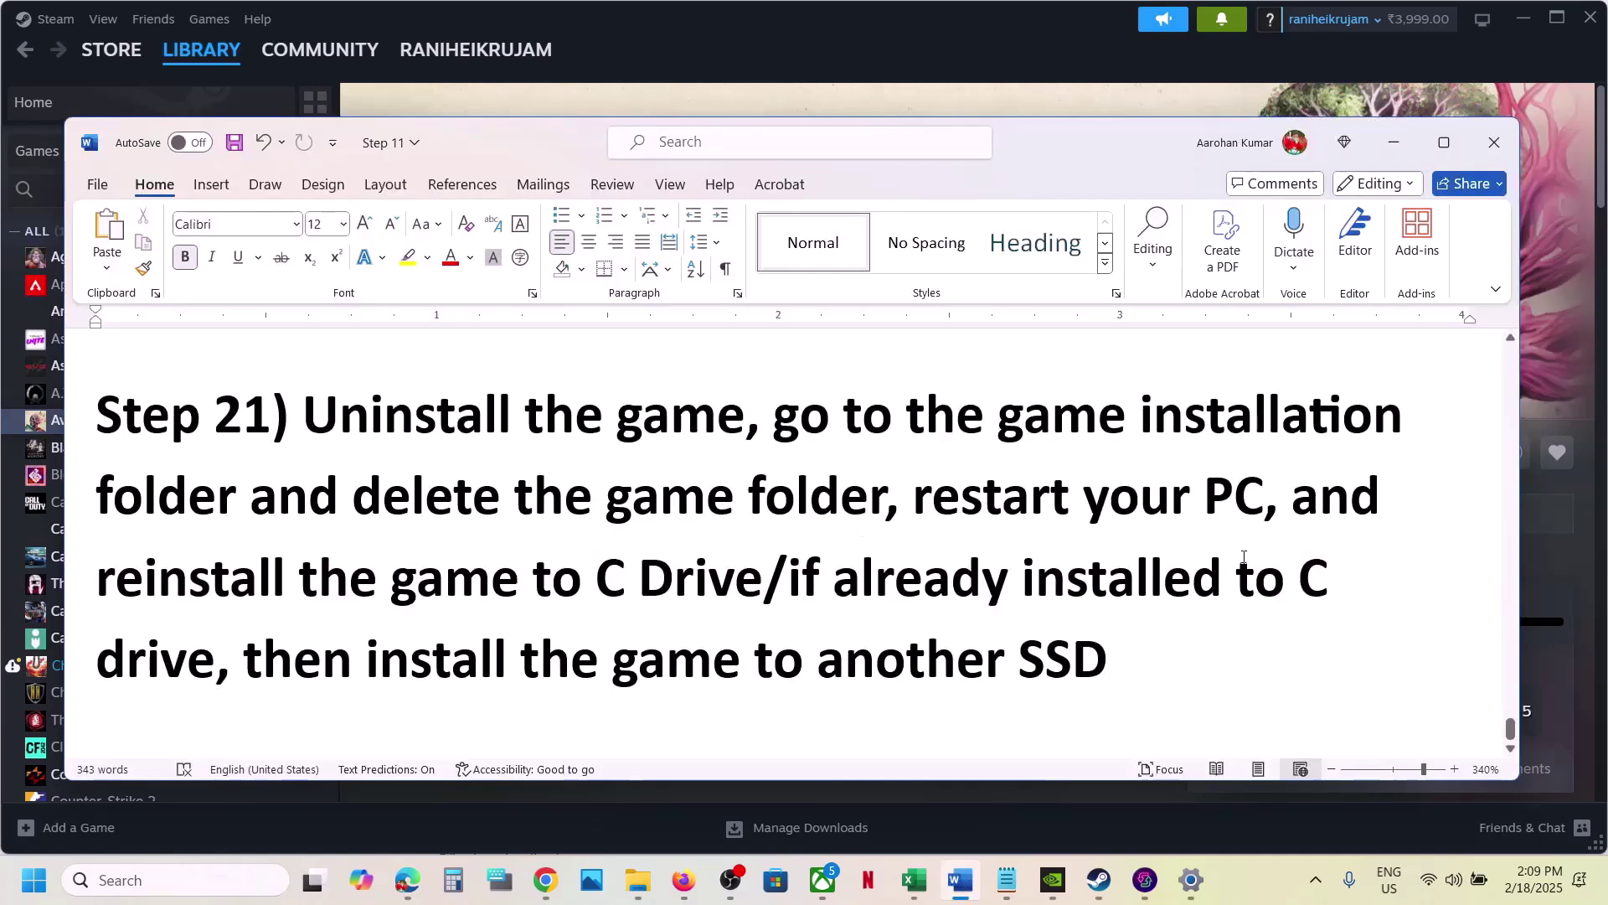
drag(97, 578, 697, 567)
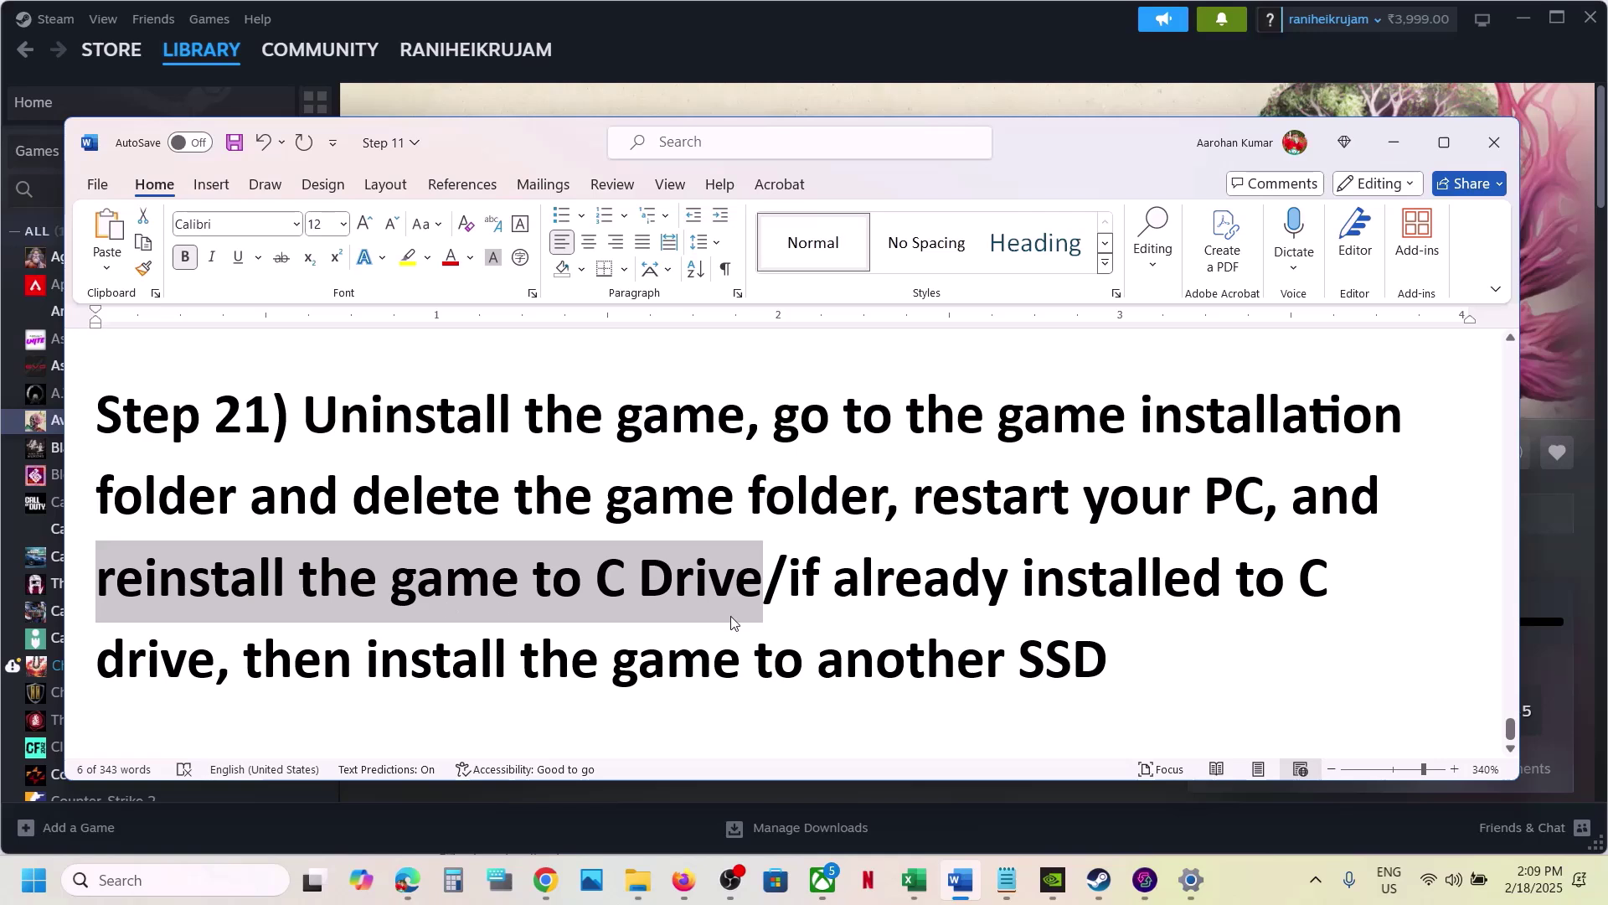
mouse_move(795, 580)
mouse_down()
mouse_move(1105, 586)
mouse_move(366, 662)
mouse_move(1150, 676)
mouse_move(795, 580)
mouse_up()
click(1150, 676)
click(872, 33)
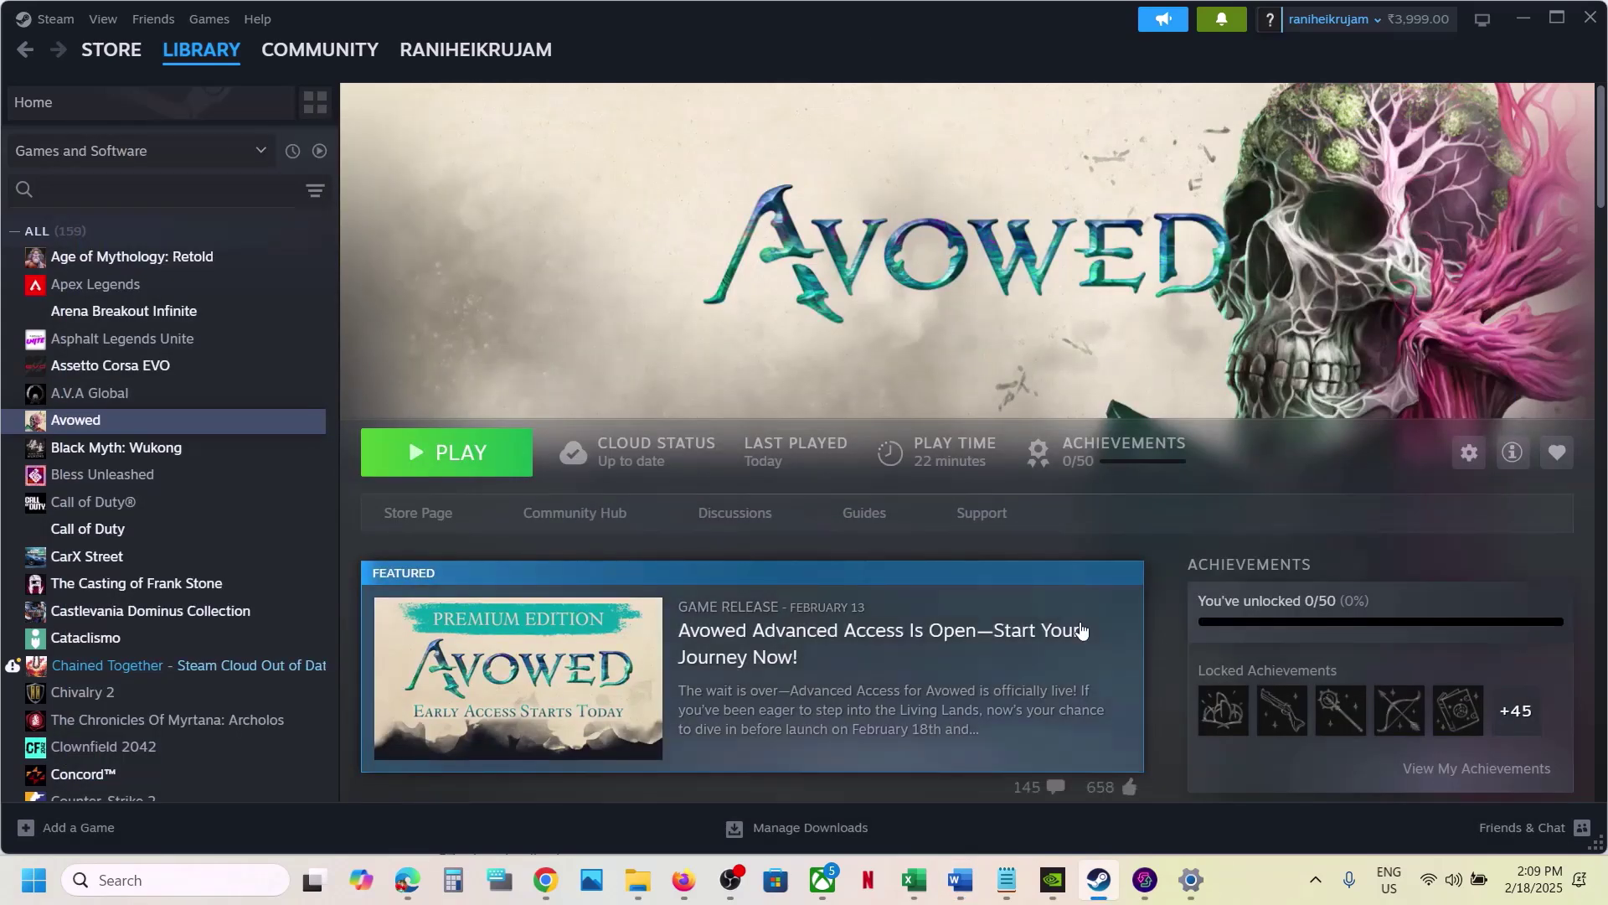
click(1245, 877)
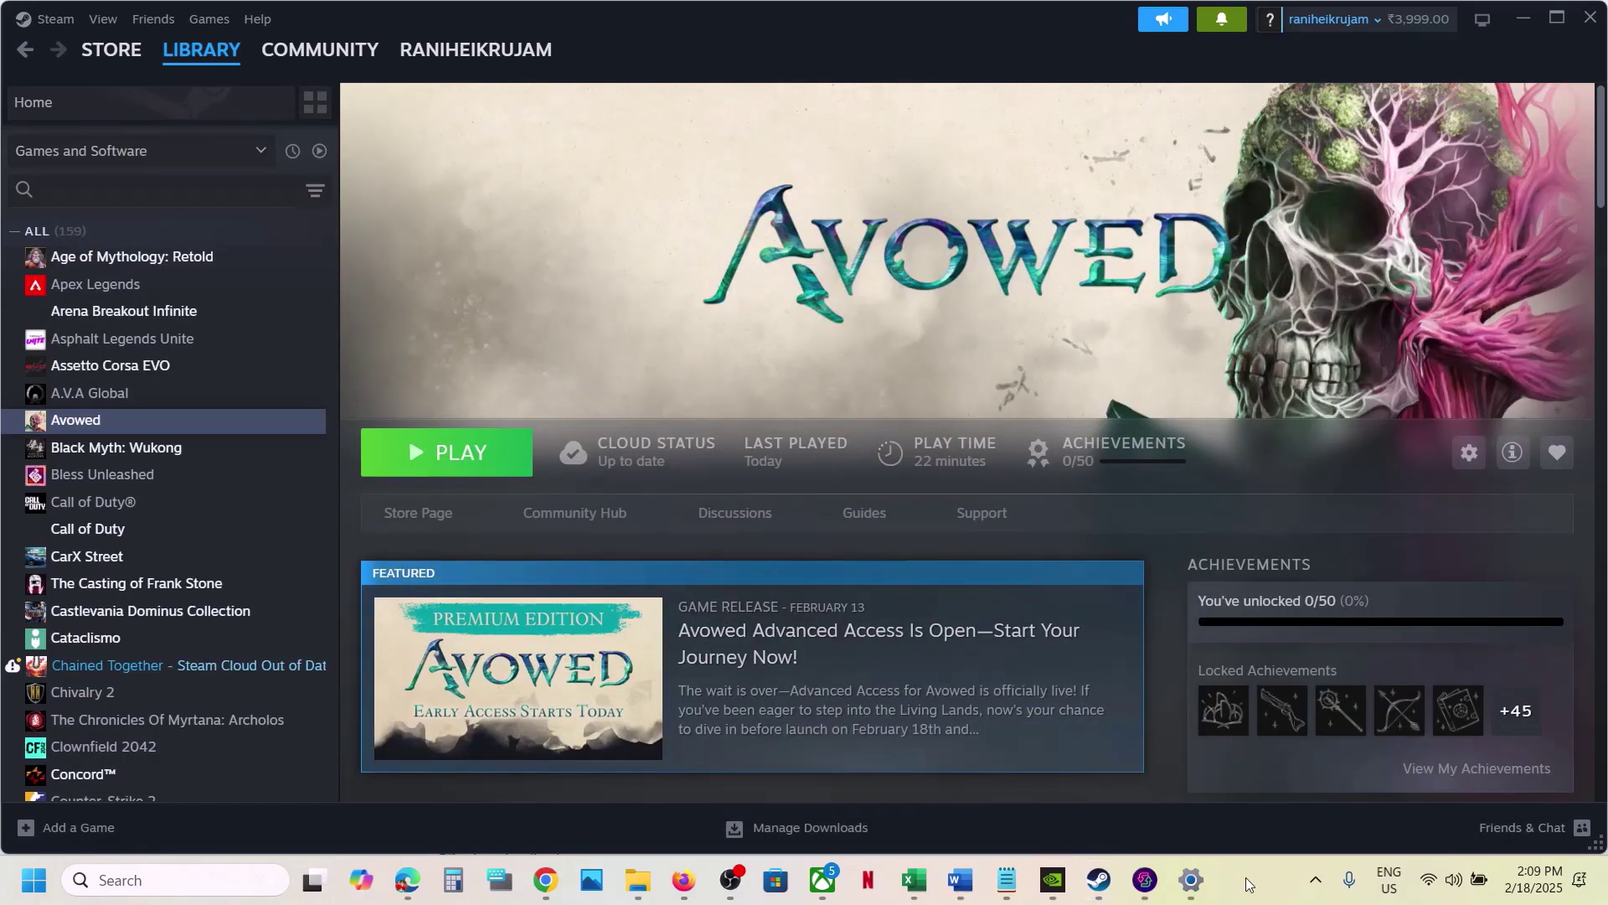